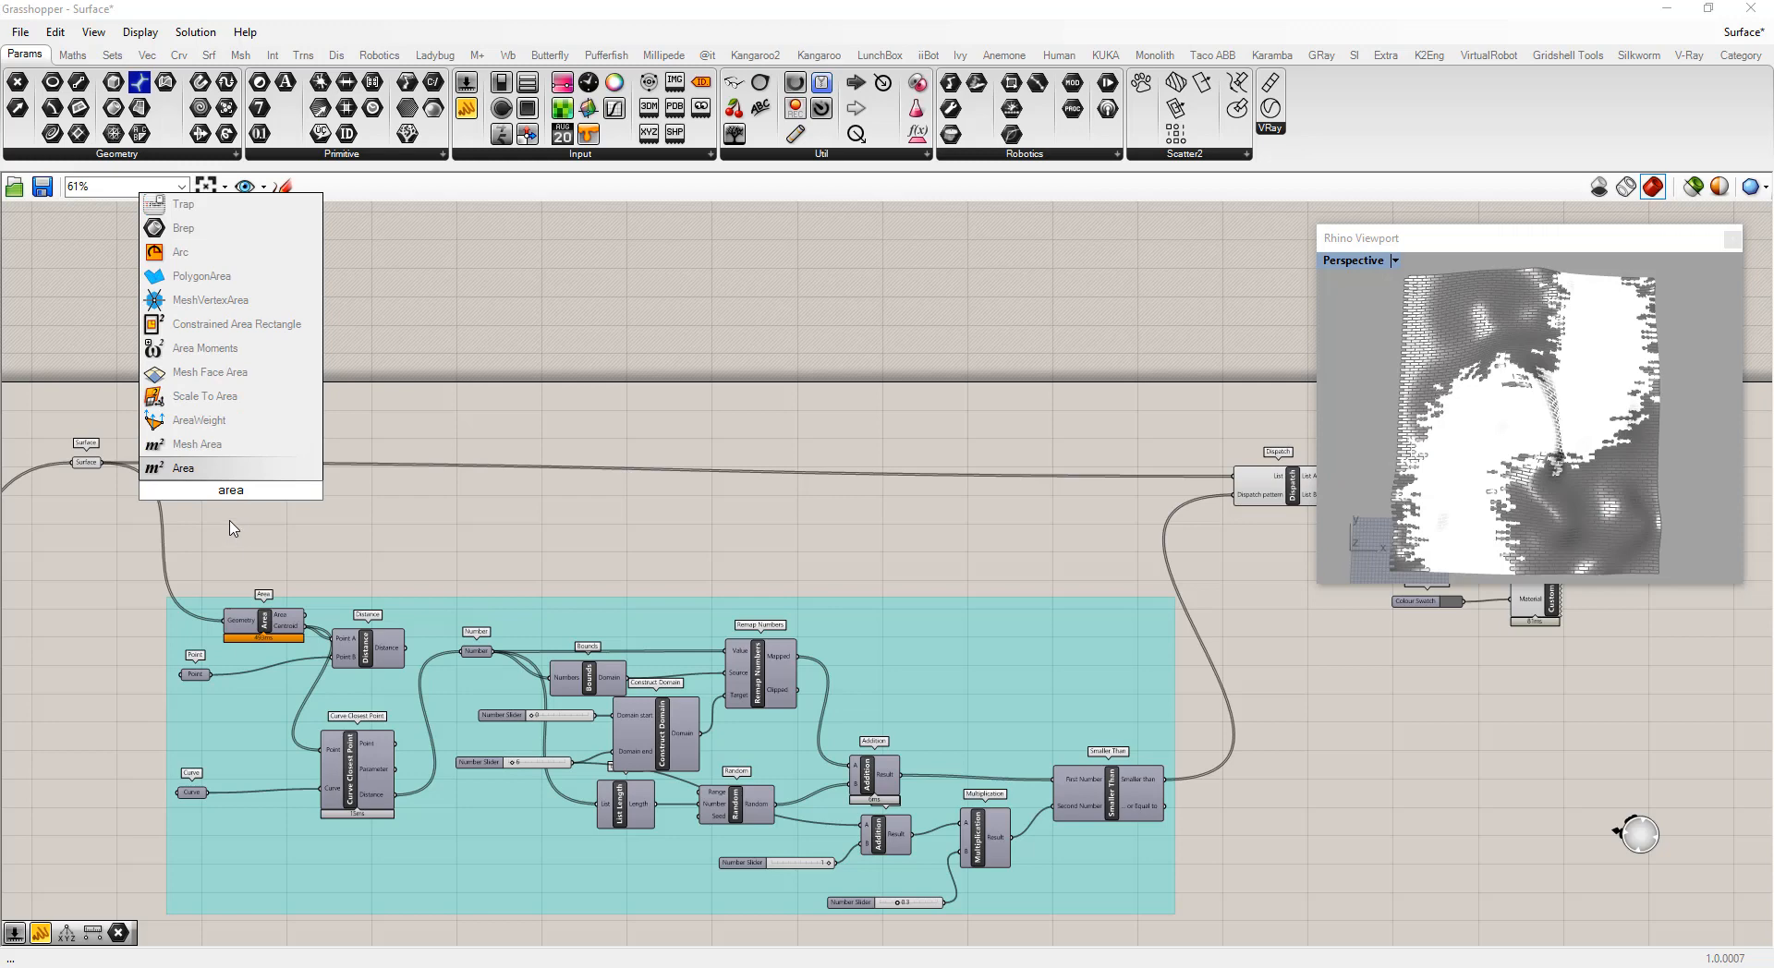
Add an Area component and connect the Surface parameter to its Geometry input
{"action": "key", "text": "Return"}
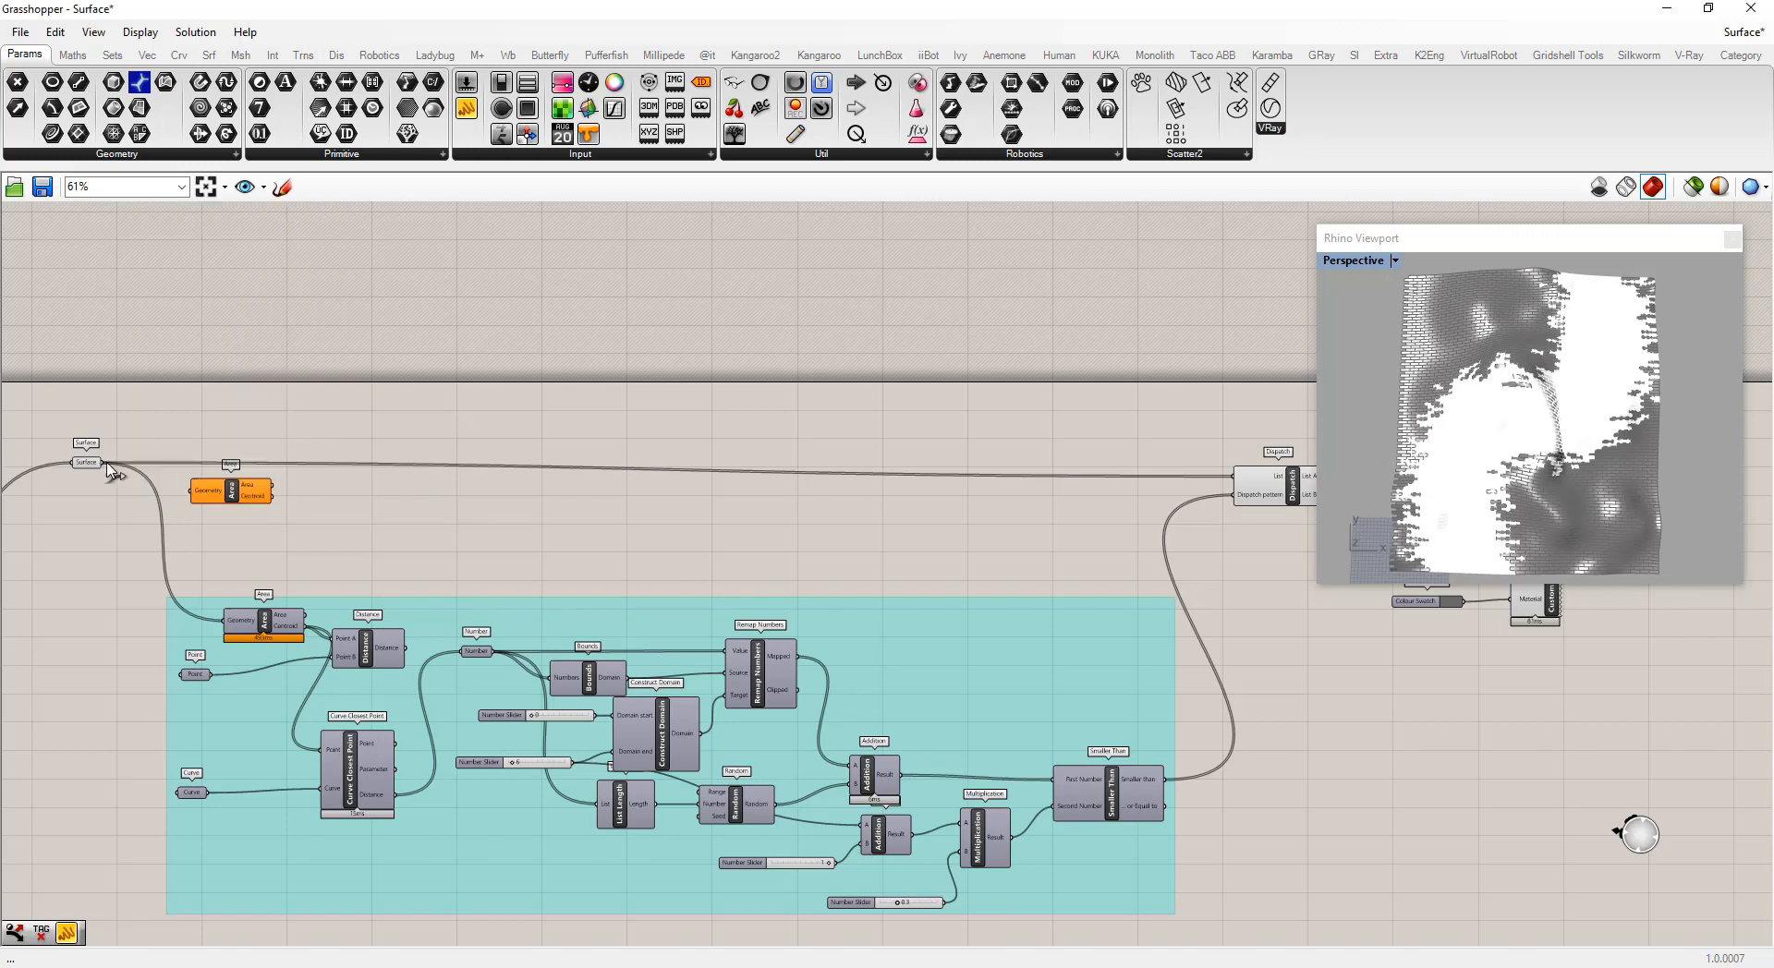
{"action": "left_click_drag", "start_coordinate": [108, 468], "coordinate": [218, 500]}
{"action": "right_click", "coordinate": [218, 502]}
{"action": "left_click", "coordinate": [269, 537]}
{"action": "left_click", "coordinate": [378, 526]}
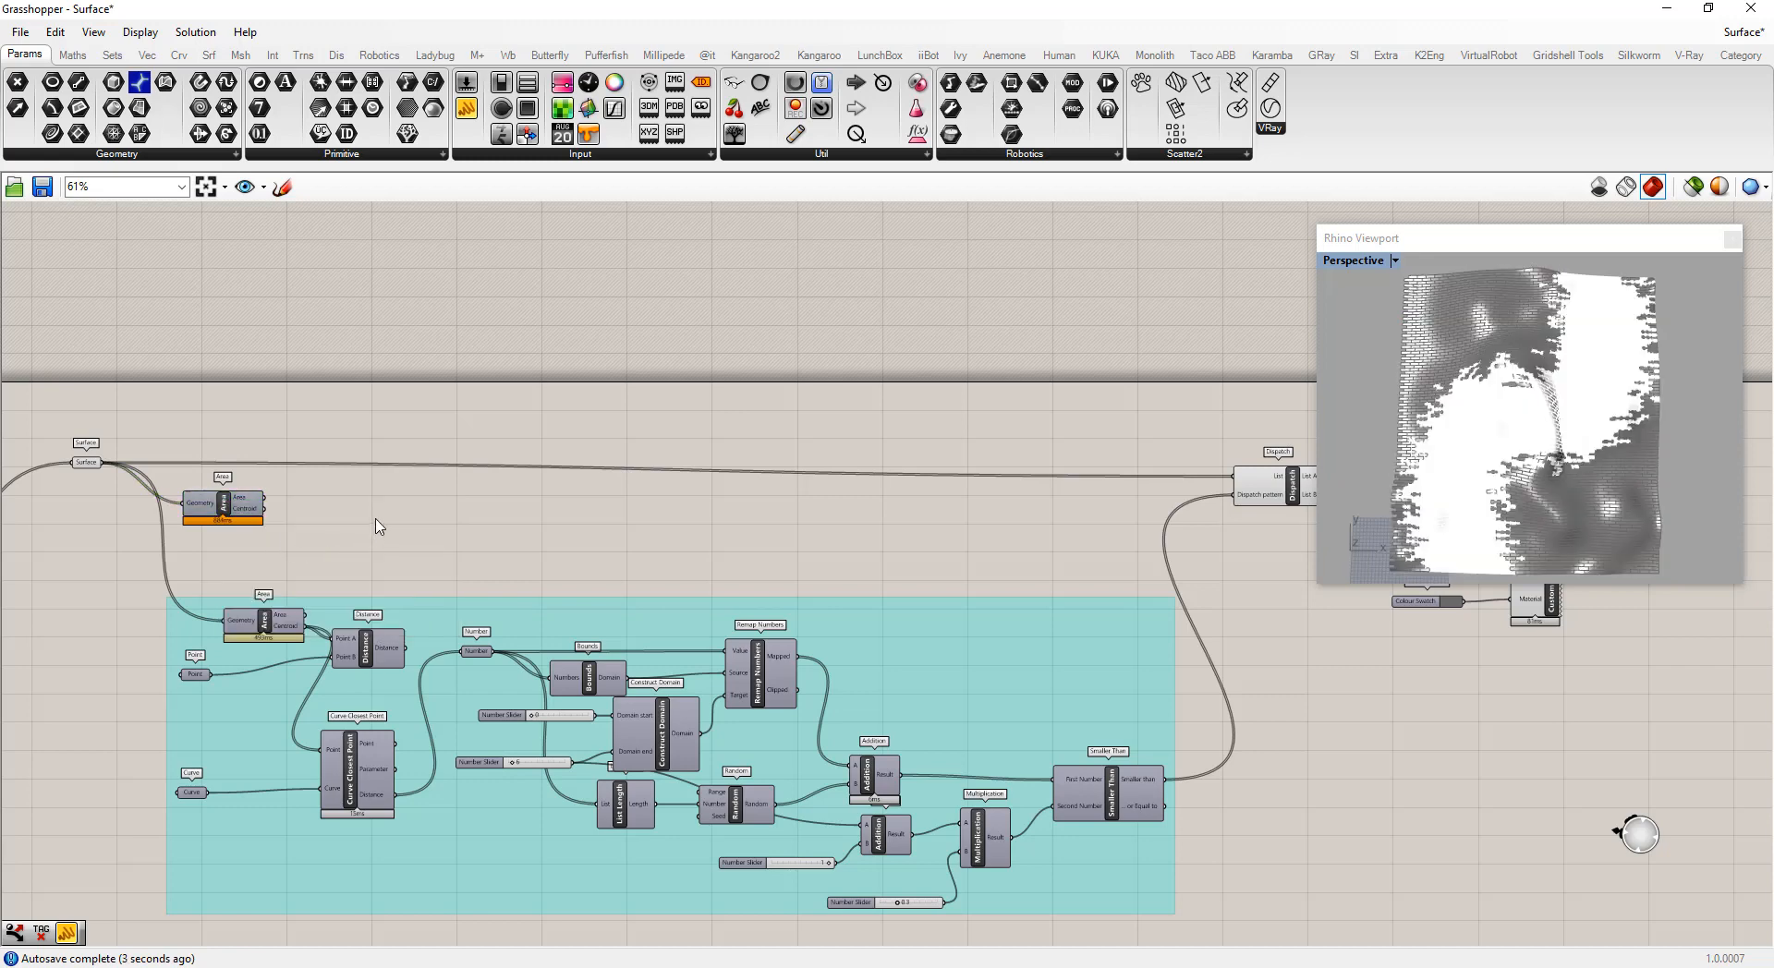
Add a Deconstruct component and connect the Area centroid to its Point input
{"action": "double_click", "coordinate": [348, 504]}
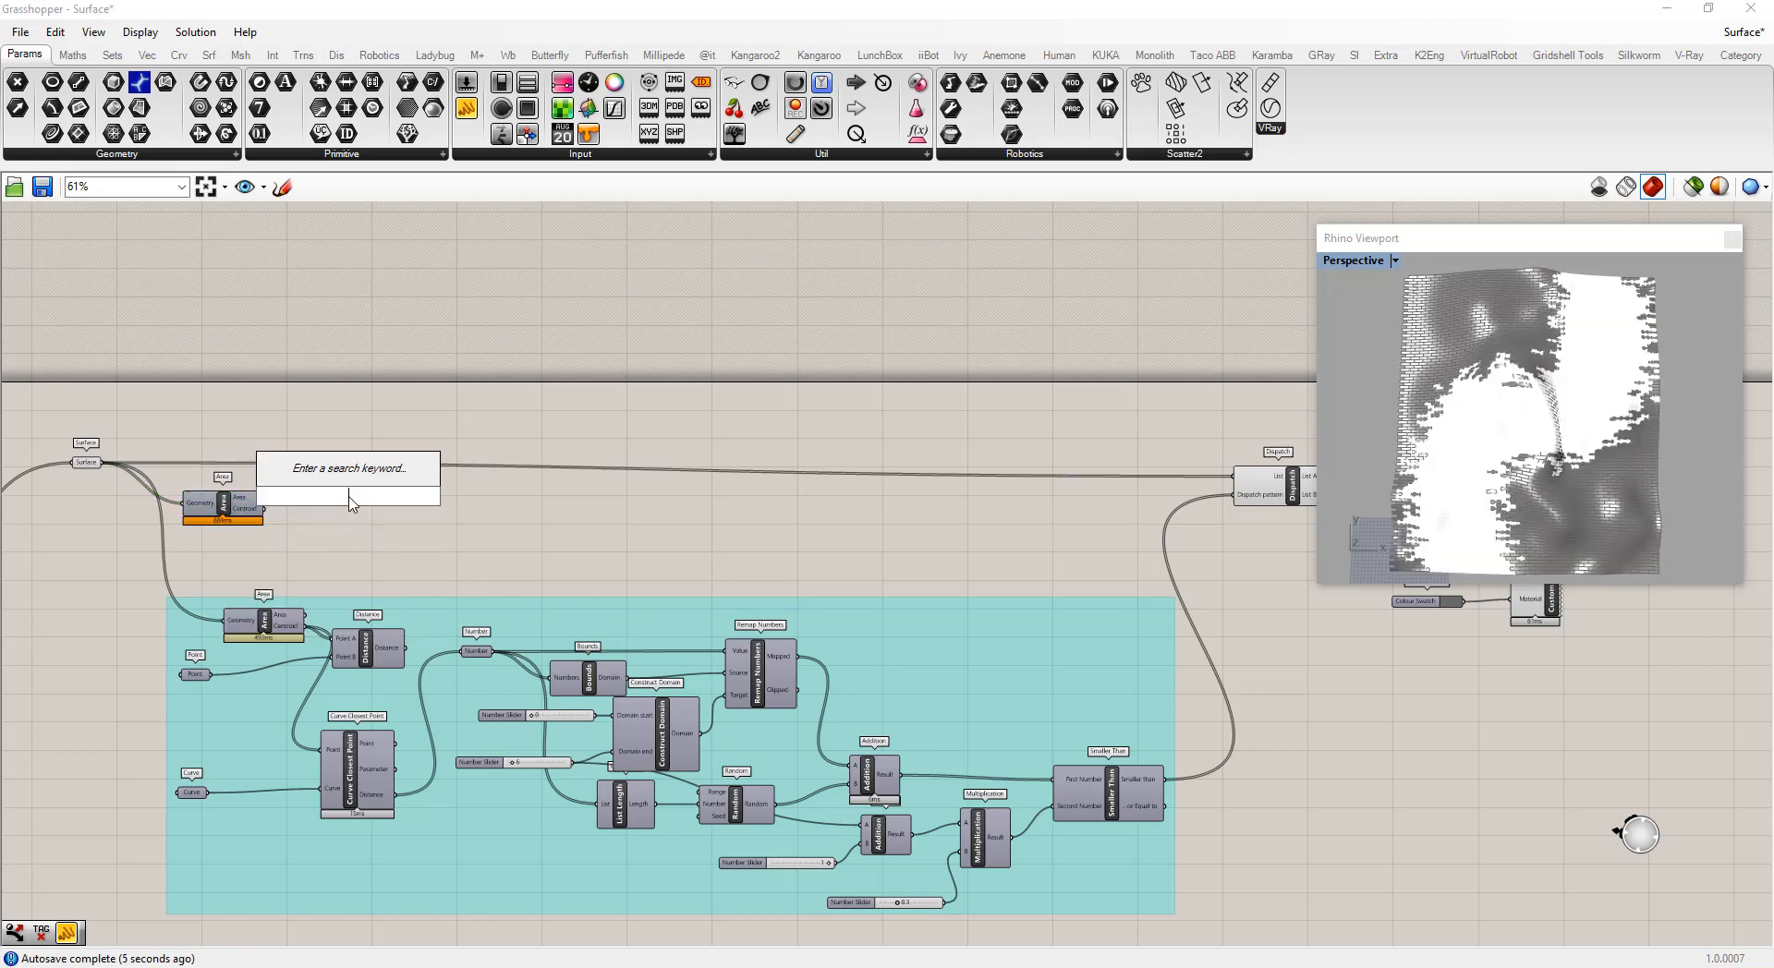
{"action": "type", "text": "decon"}
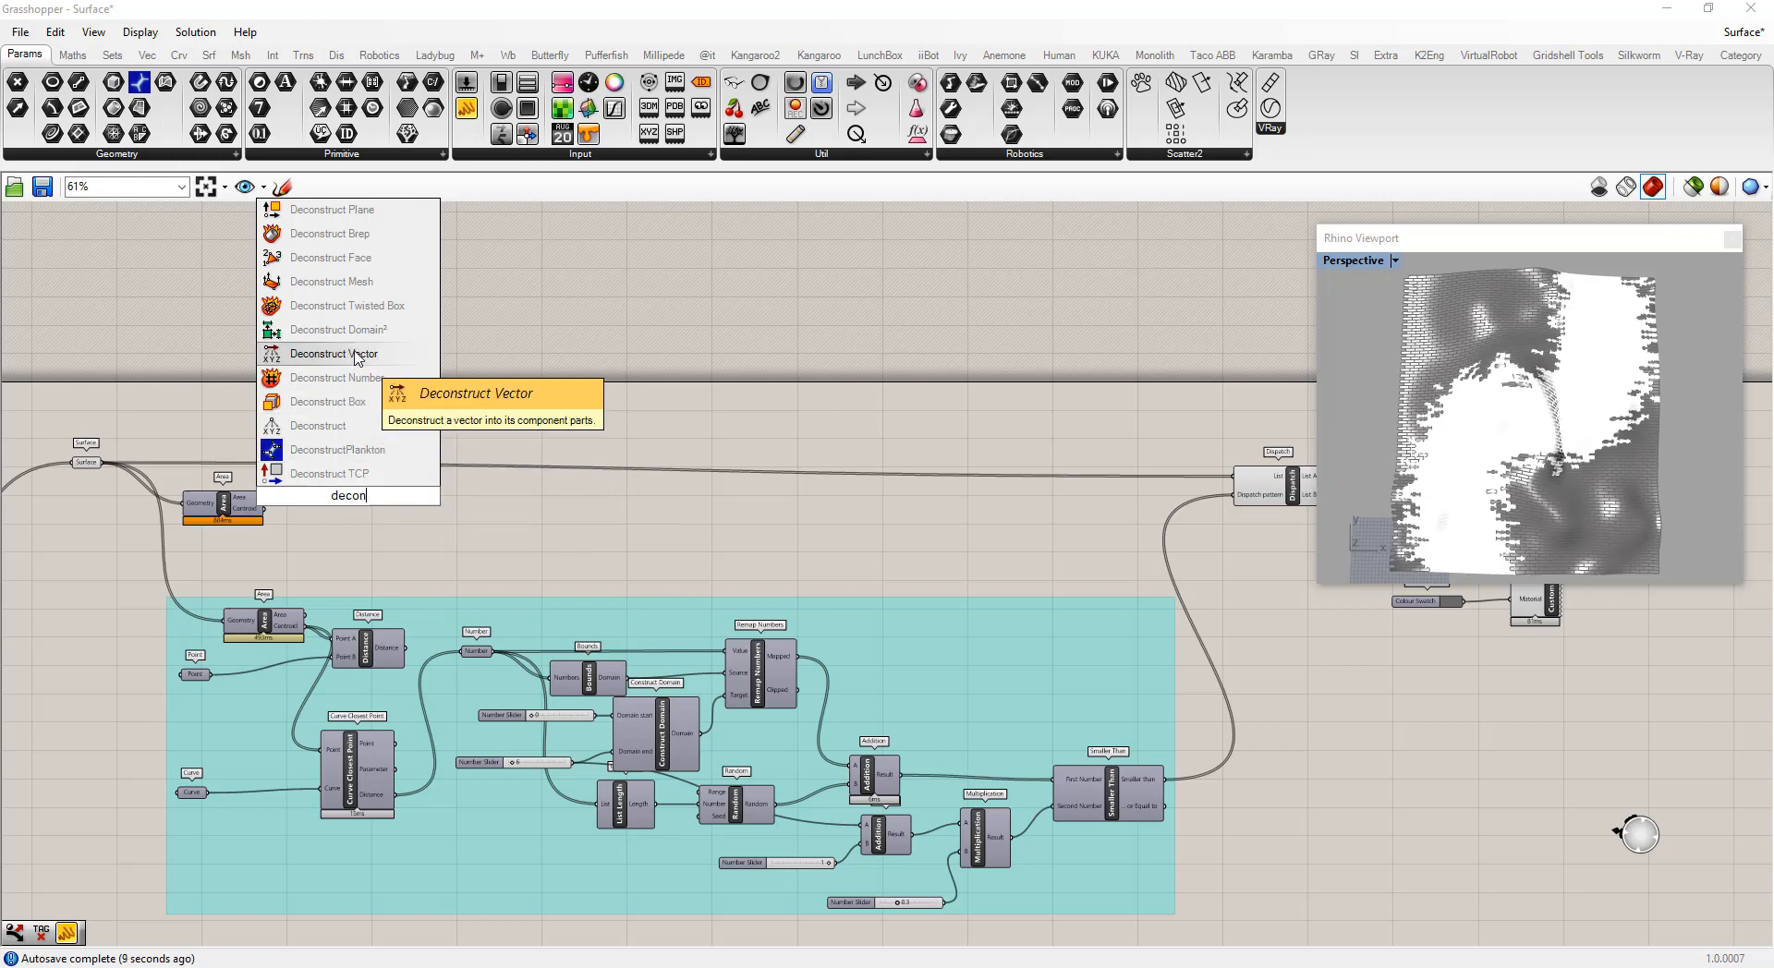
{"action": "type", "text": "str"}
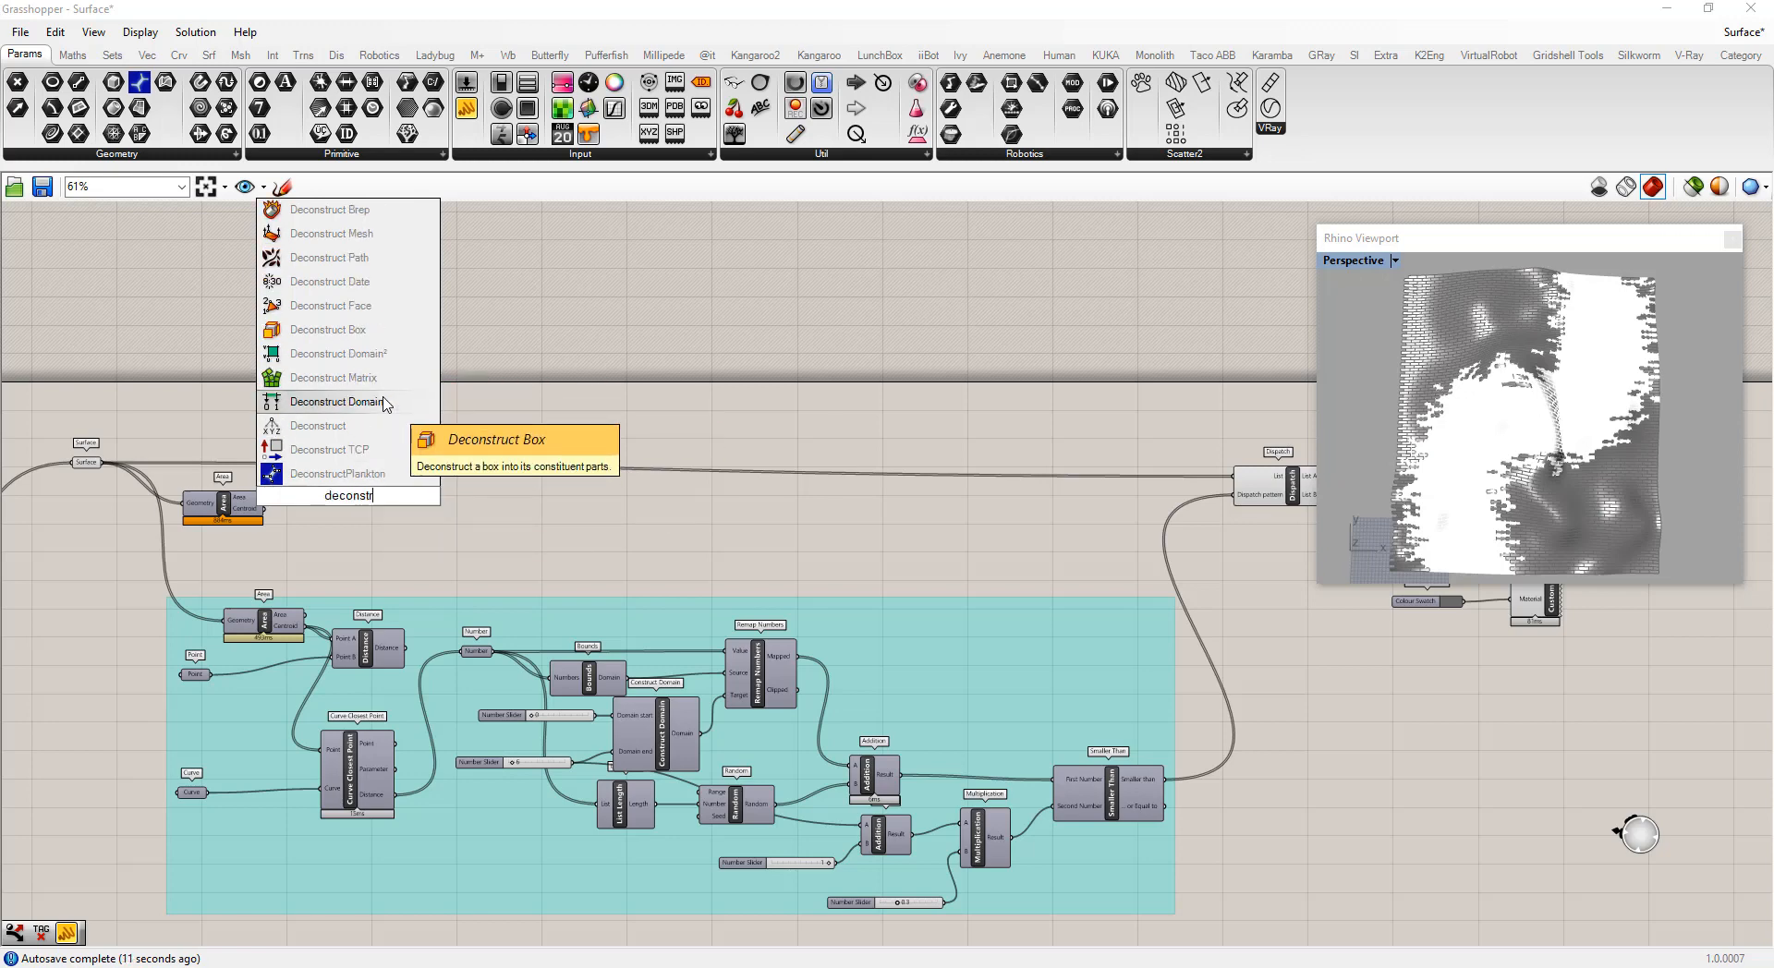
{"action": "type", "text": "uct"}
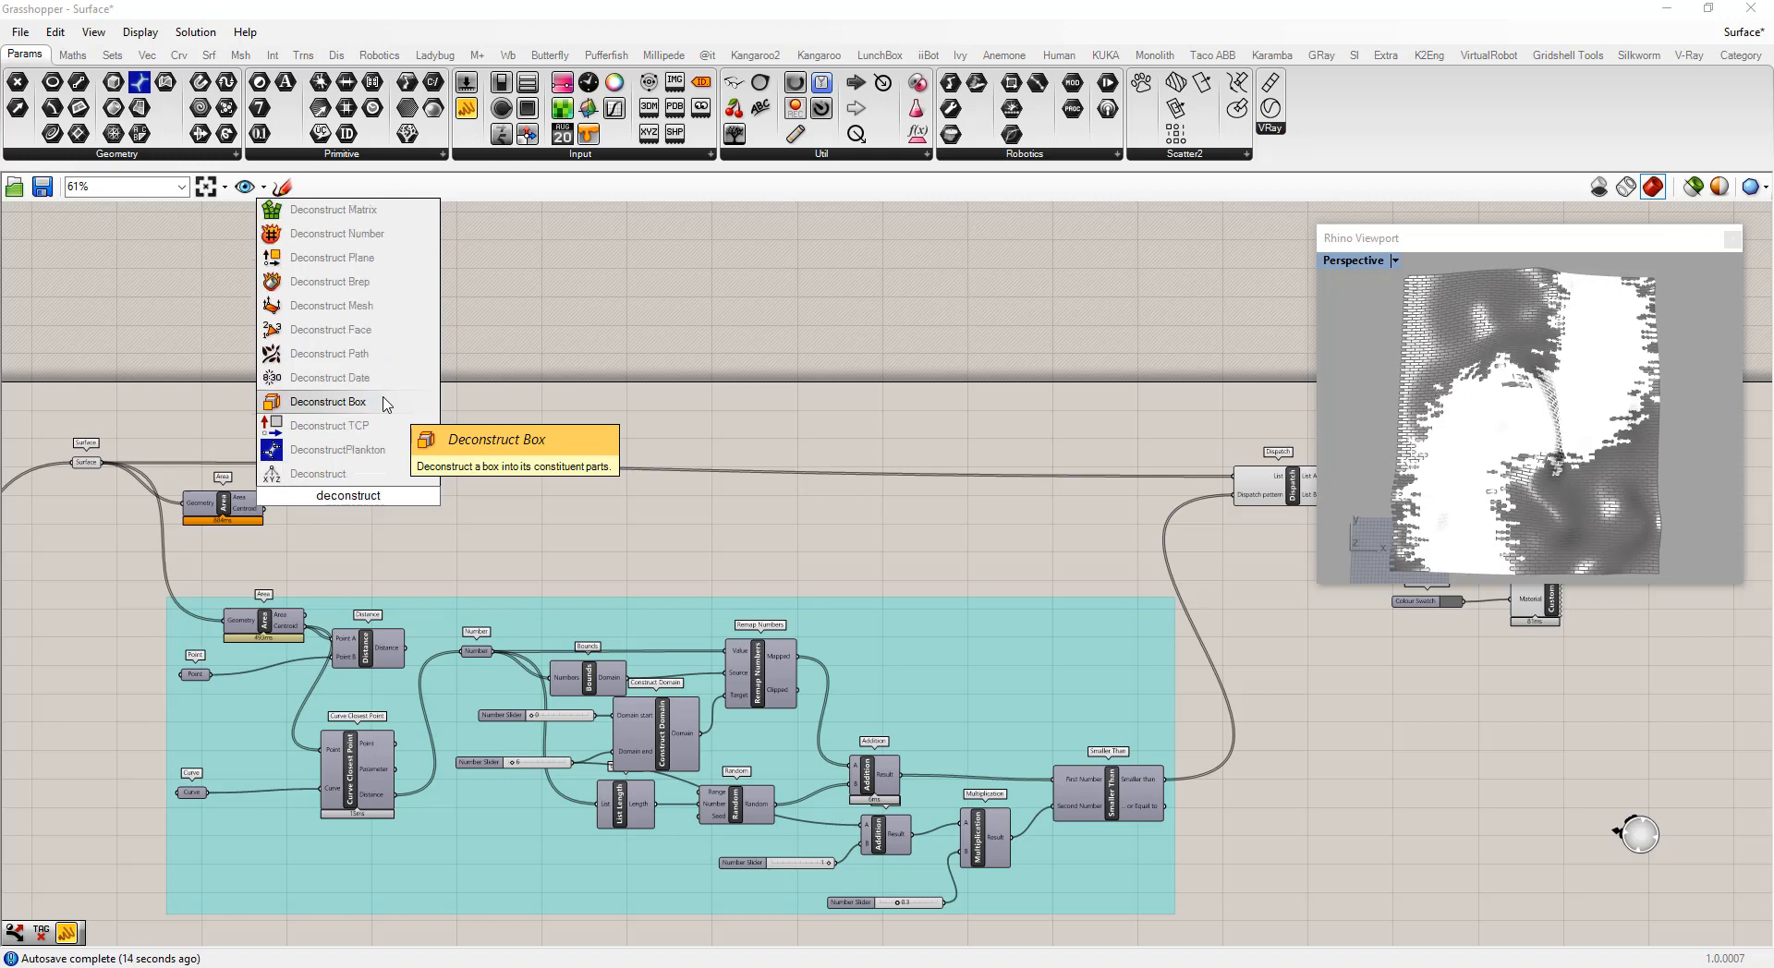
{"action": "left_click", "coordinate": [334, 473]}
{"action": "left_click_drag", "start_coordinate": [265, 509], "coordinate": [381, 522]}
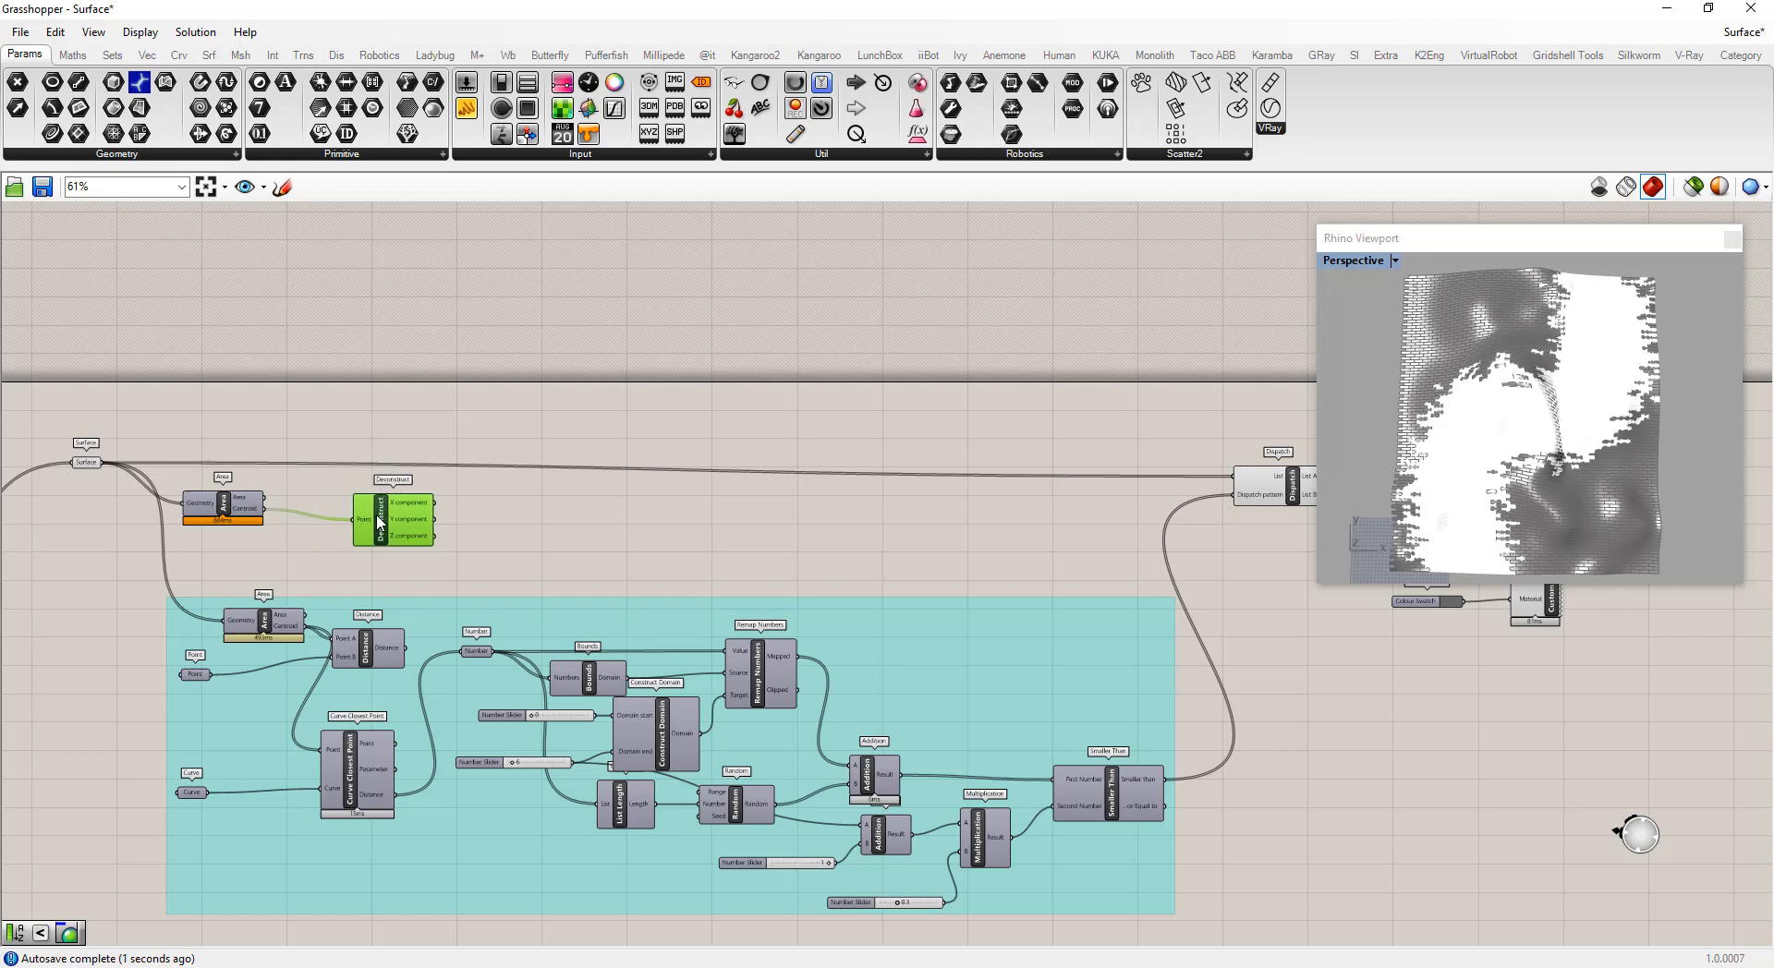
{"action": "left_click", "coordinate": [797, 498]}
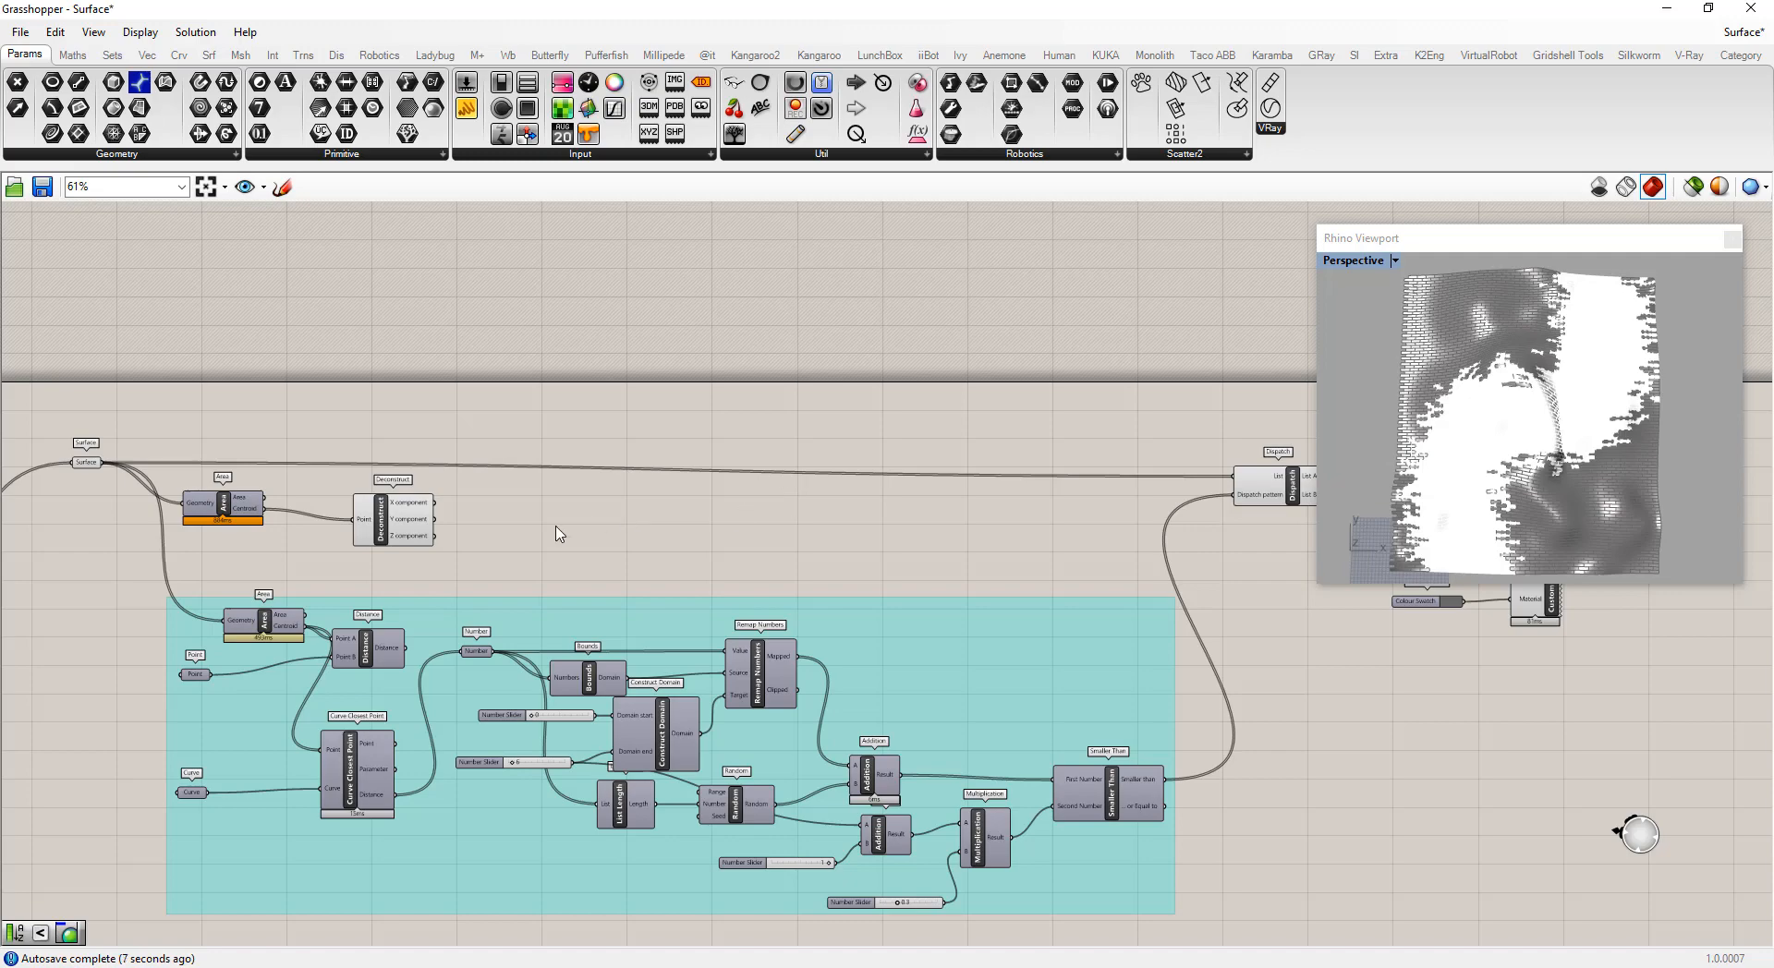
Add a Remap Numbers component and place it to the right of Deconstruct
{"action": "scroll", "coordinate": [370, 518], "scroll_direction": "up", "scroll_amount": 1}
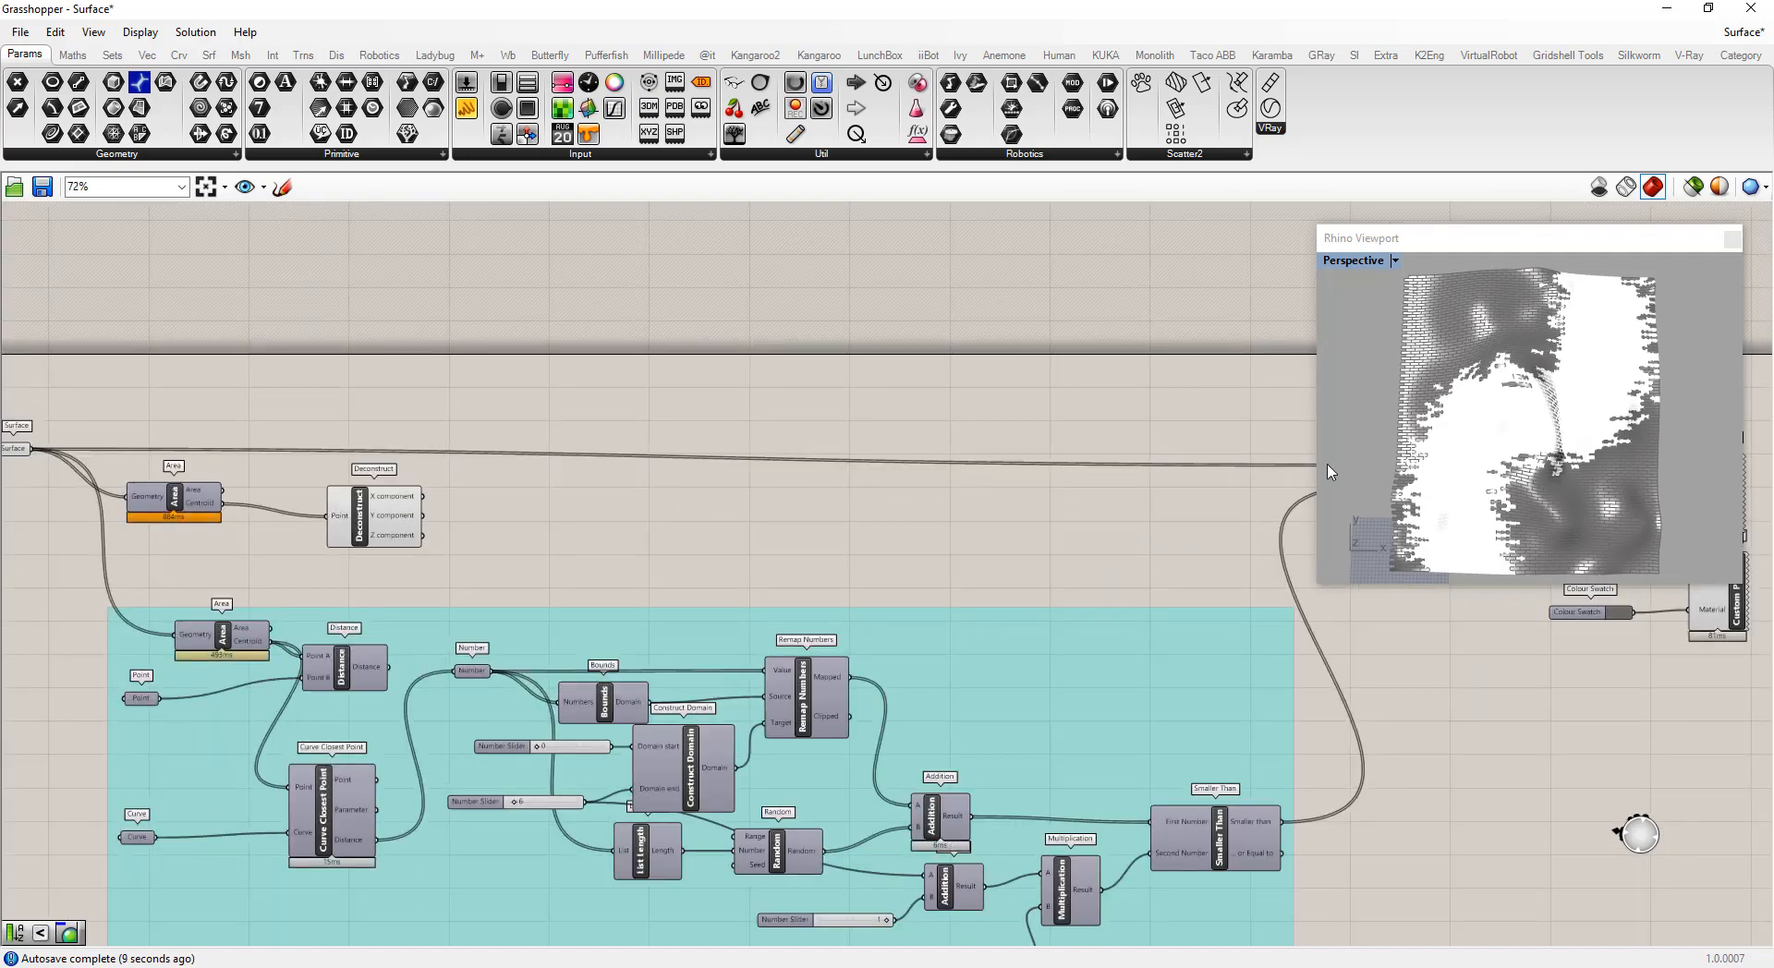
{"action": "double_click", "coordinate": [555, 503]}
{"action": "type", "text": "remap"}
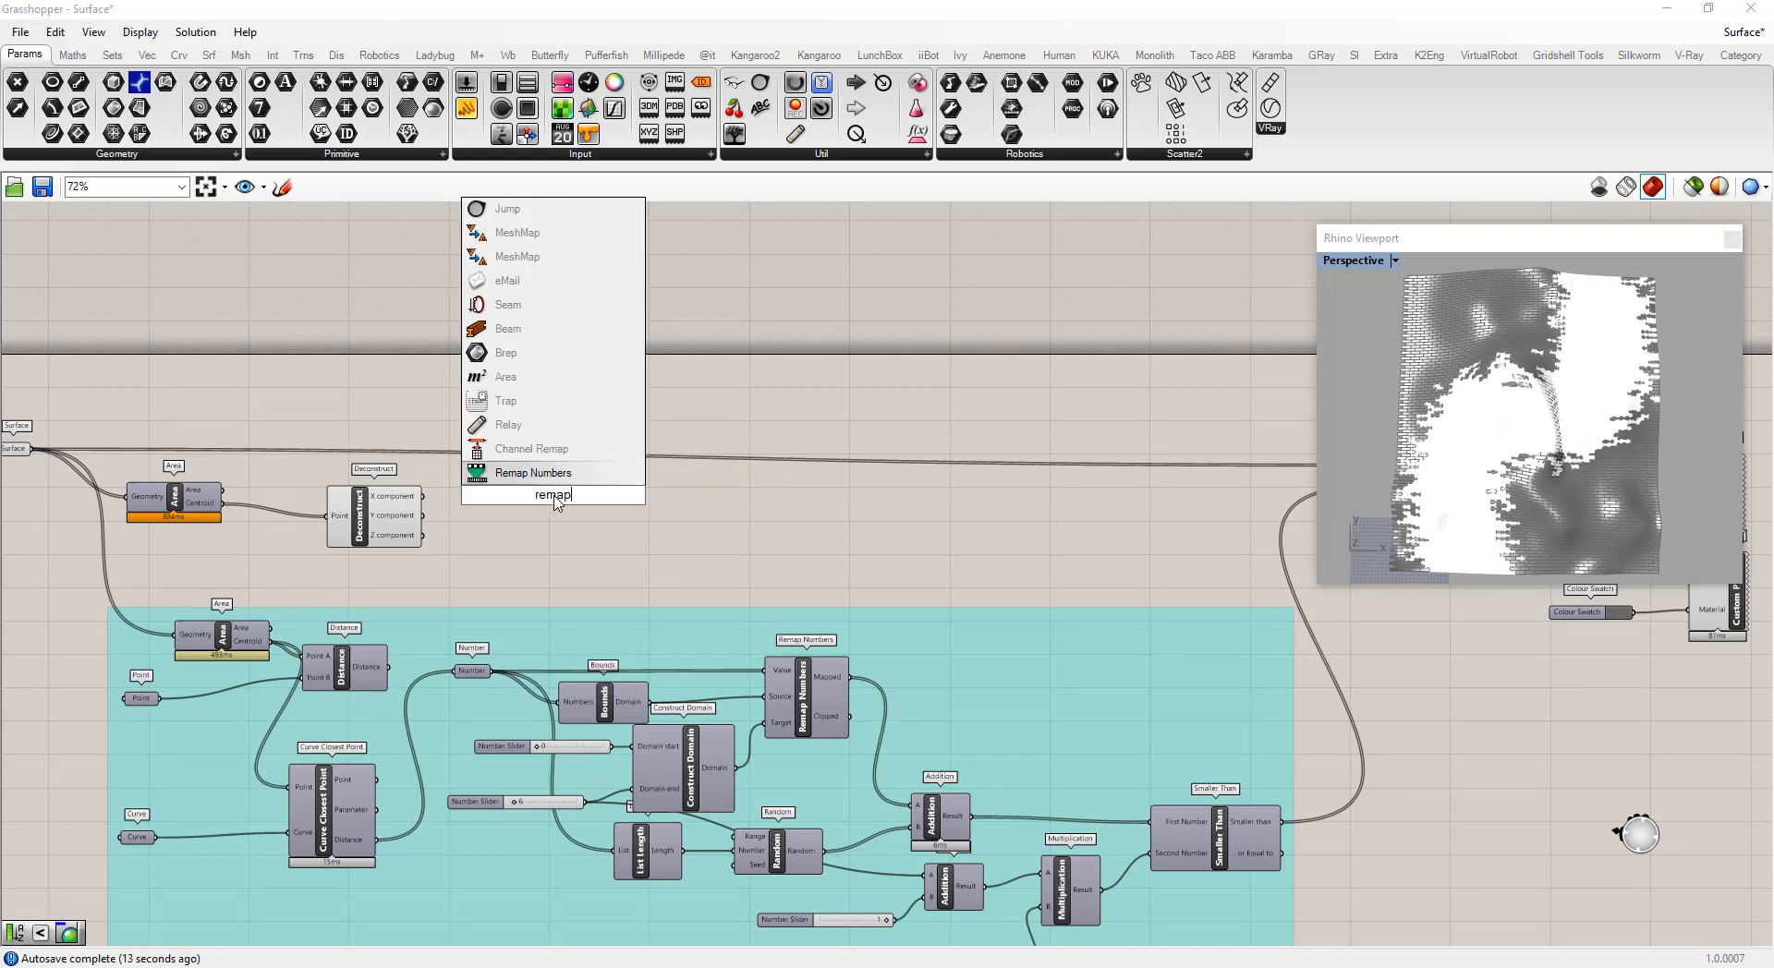
{"action": "key", "text": "Return"}
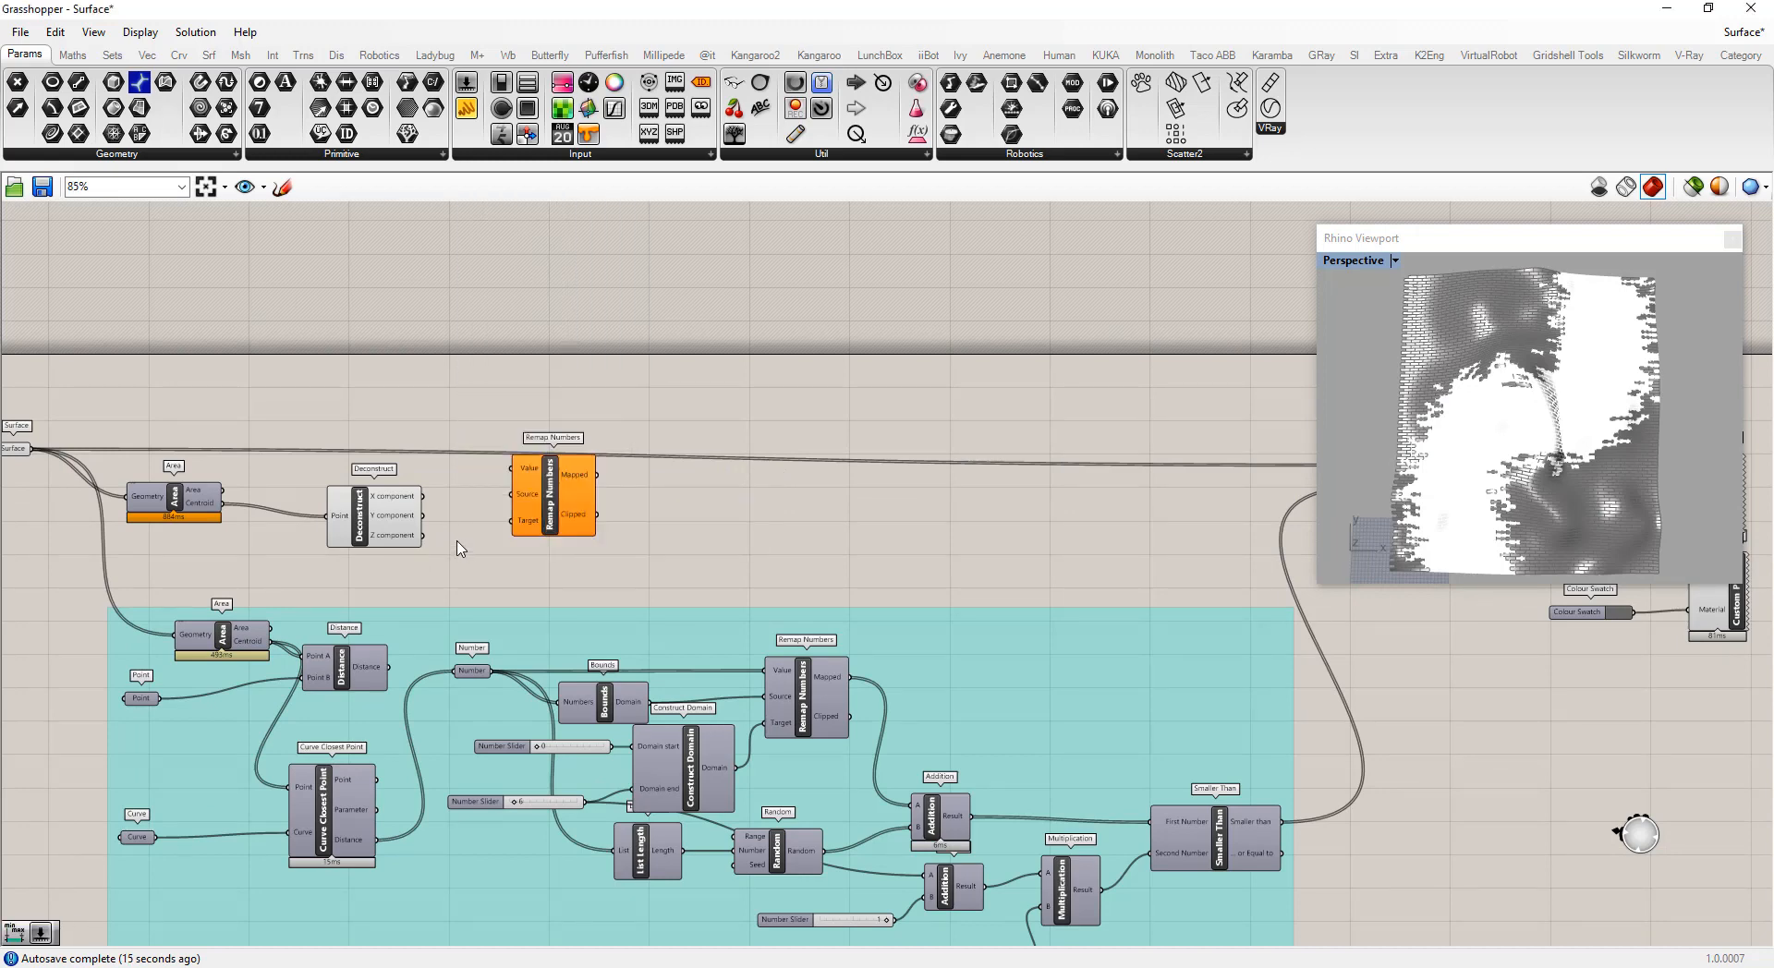
{"action": "scroll", "coordinate": [457, 542], "scroll_direction": "up", "scroll_amount": 2}
{"action": "left_click_drag", "start_coordinate": [589, 499], "coordinate": [755, 499]}
Add a Bounds component and feed it the Deconstruct Z component
{"action": "double_click", "coordinate": [490, 506]}
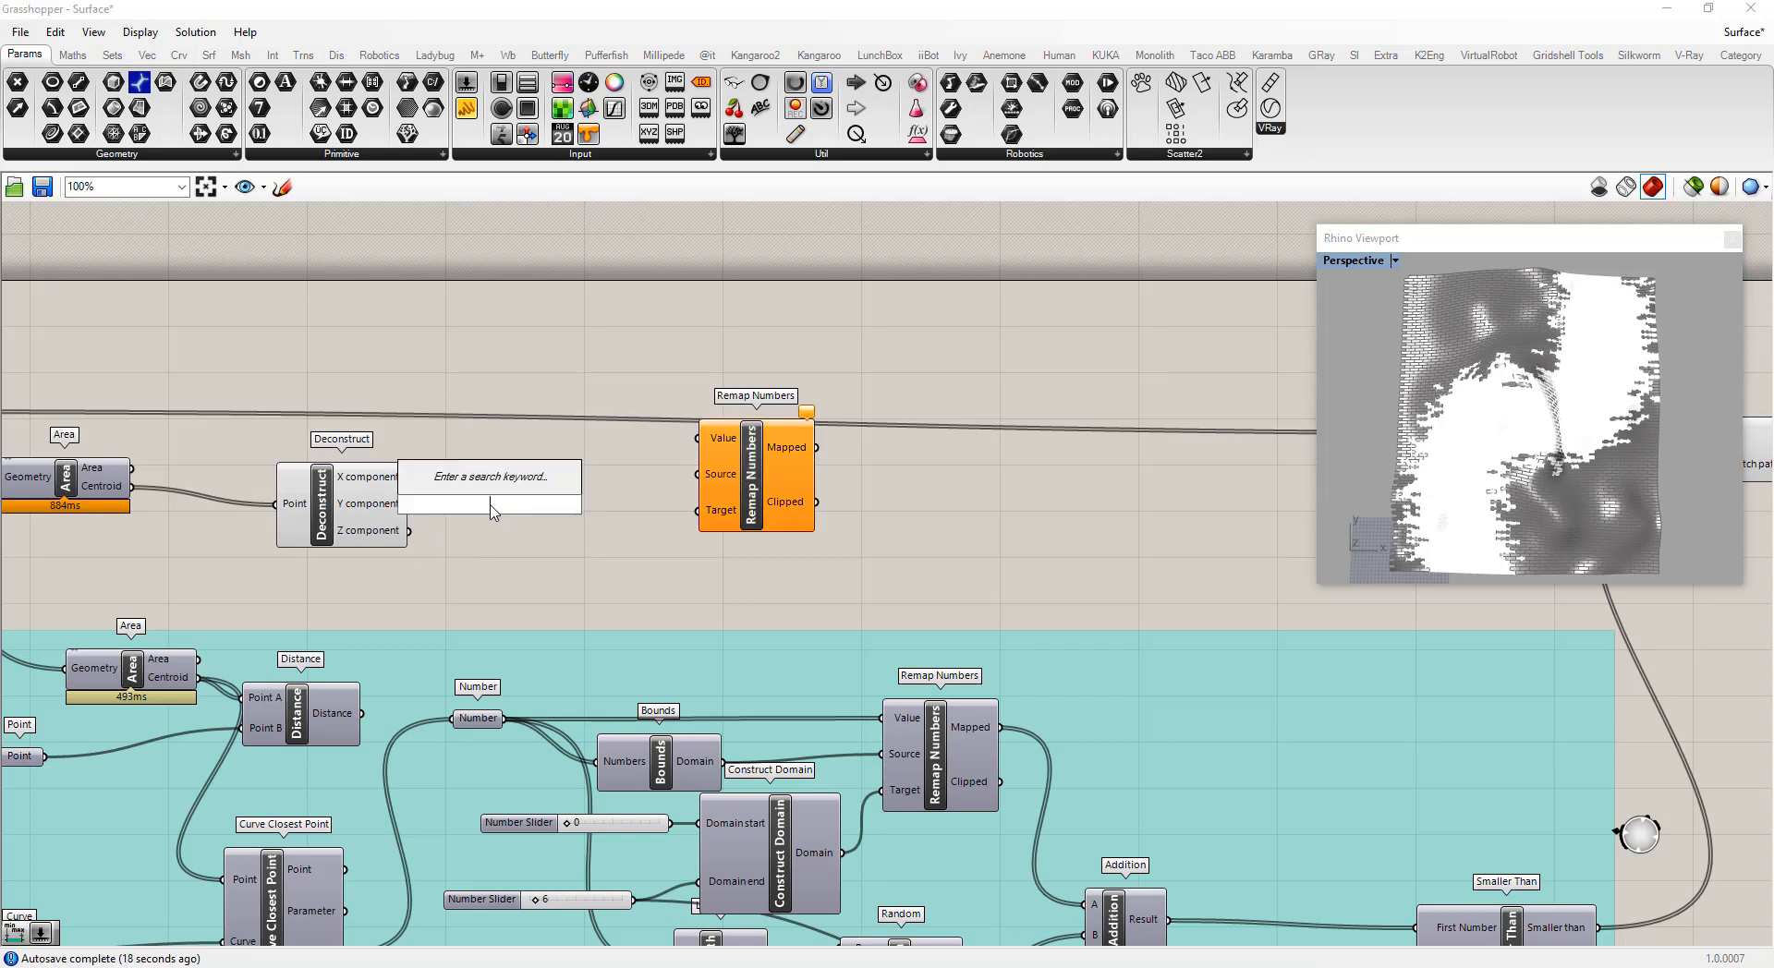
{"action": "type", "text": "bounds"}
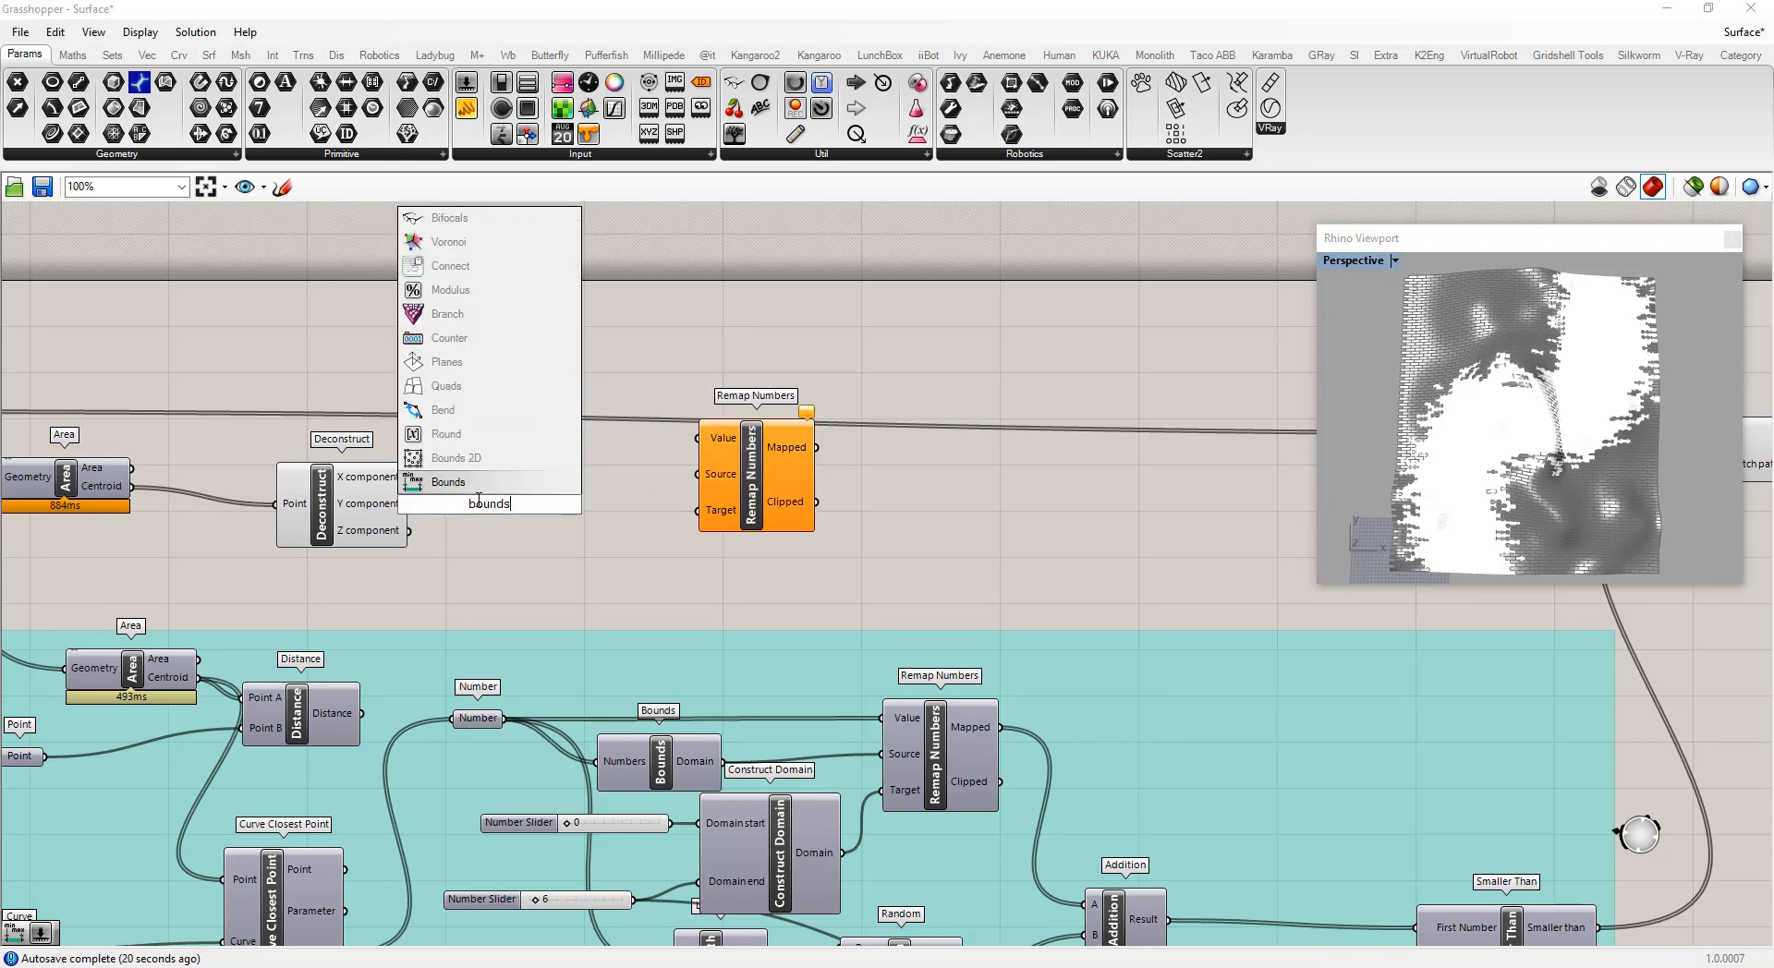
{"action": "left_click", "coordinate": [447, 479]}
{"action": "left_click_drag", "start_coordinate": [409, 532], "coordinate": [550, 542]}
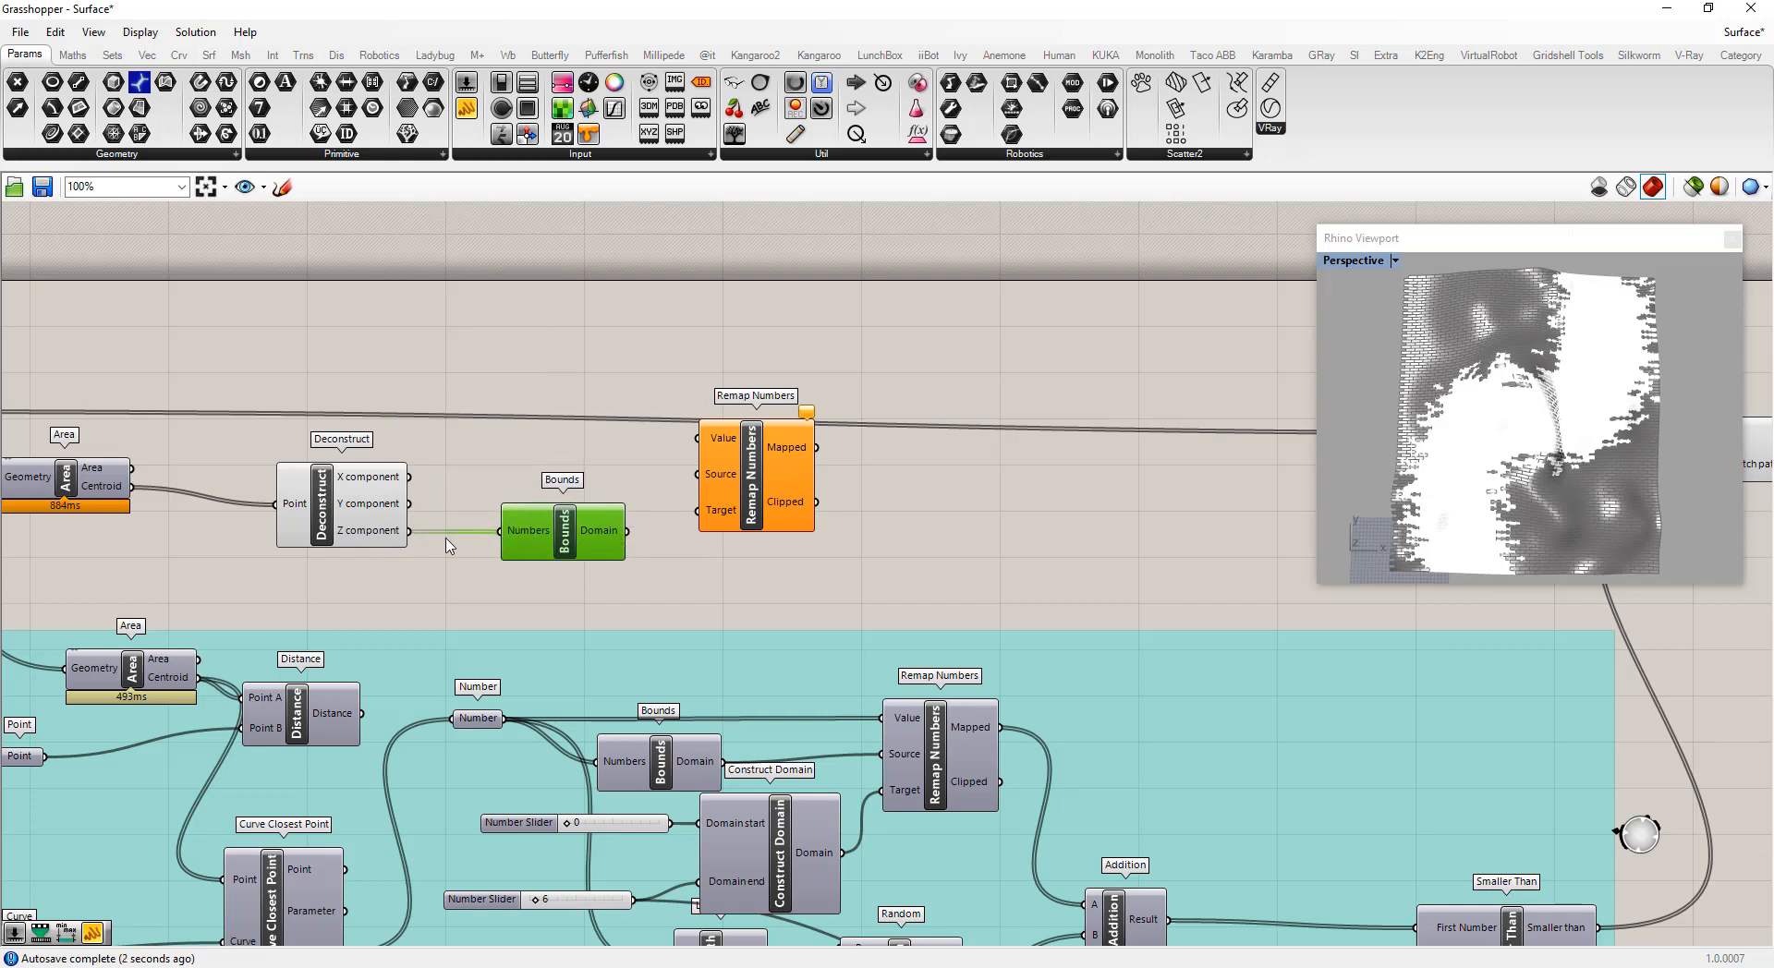
Connect the Z component to Remap Numbers Value and the Bounds domain to its Source input
{"action": "left_click_drag", "start_coordinate": [411, 533], "coordinate": [691, 436]}
{"action": "left_click_drag", "start_coordinate": [409, 531], "coordinate": [698, 438]}
{"action": "left_click_drag", "start_coordinate": [628, 530], "coordinate": [720, 529]}
{"action": "left_click", "coordinate": [636, 577]}
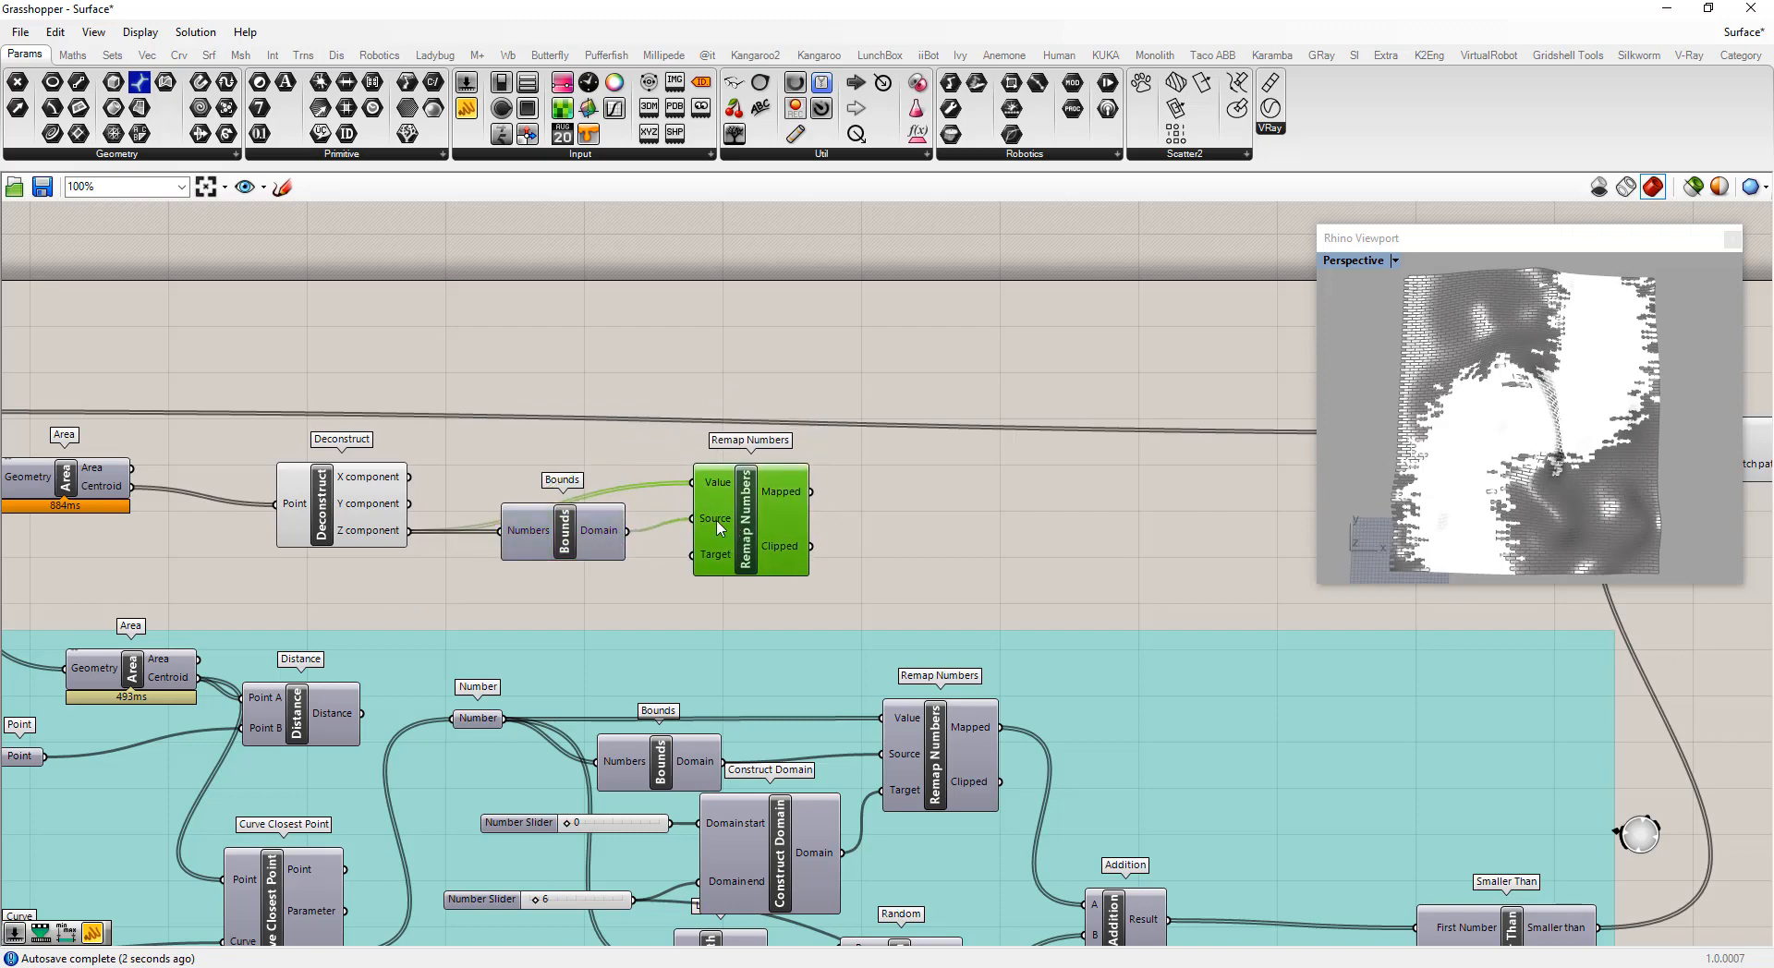
Add a Smaller Than component beside Remap Numbers
{"action": "scroll", "coordinate": [719, 528], "scroll_direction": "down", "scroll_amount": 3}
{"action": "scroll", "coordinate": [647, 531], "scroll_direction": "up", "scroll_amount": 2}
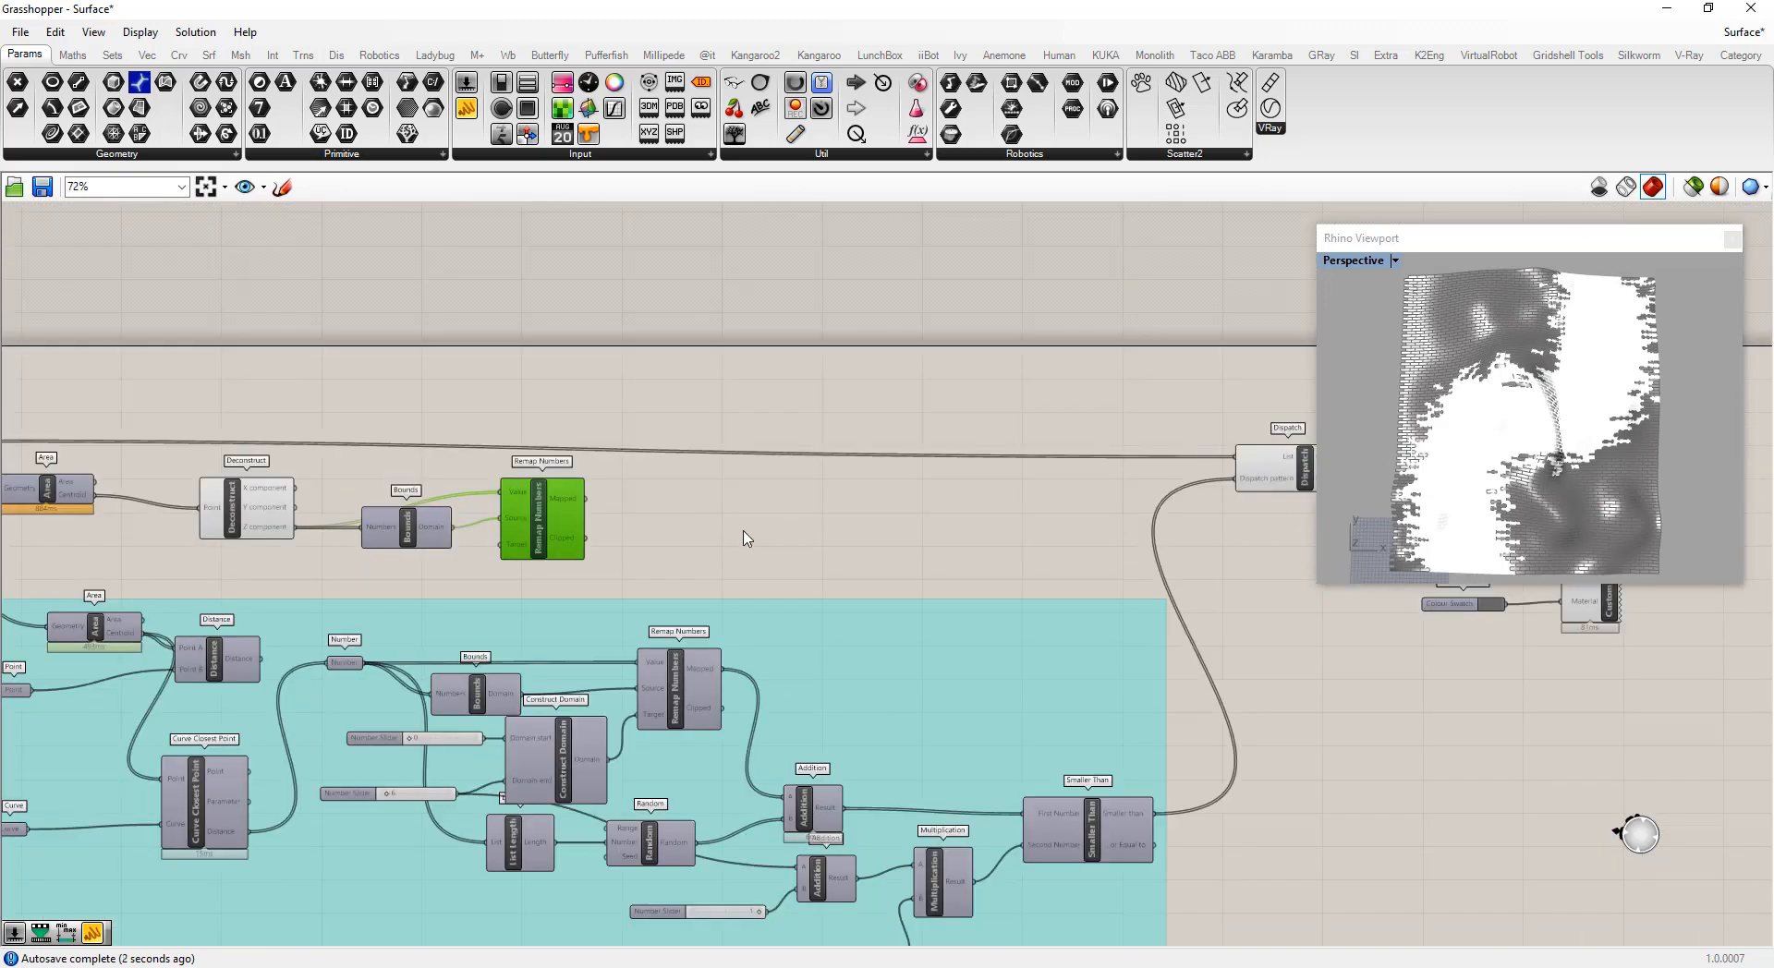
{"action": "double_click", "coordinate": [846, 491]}
{"action": "type", "text": "sma"}
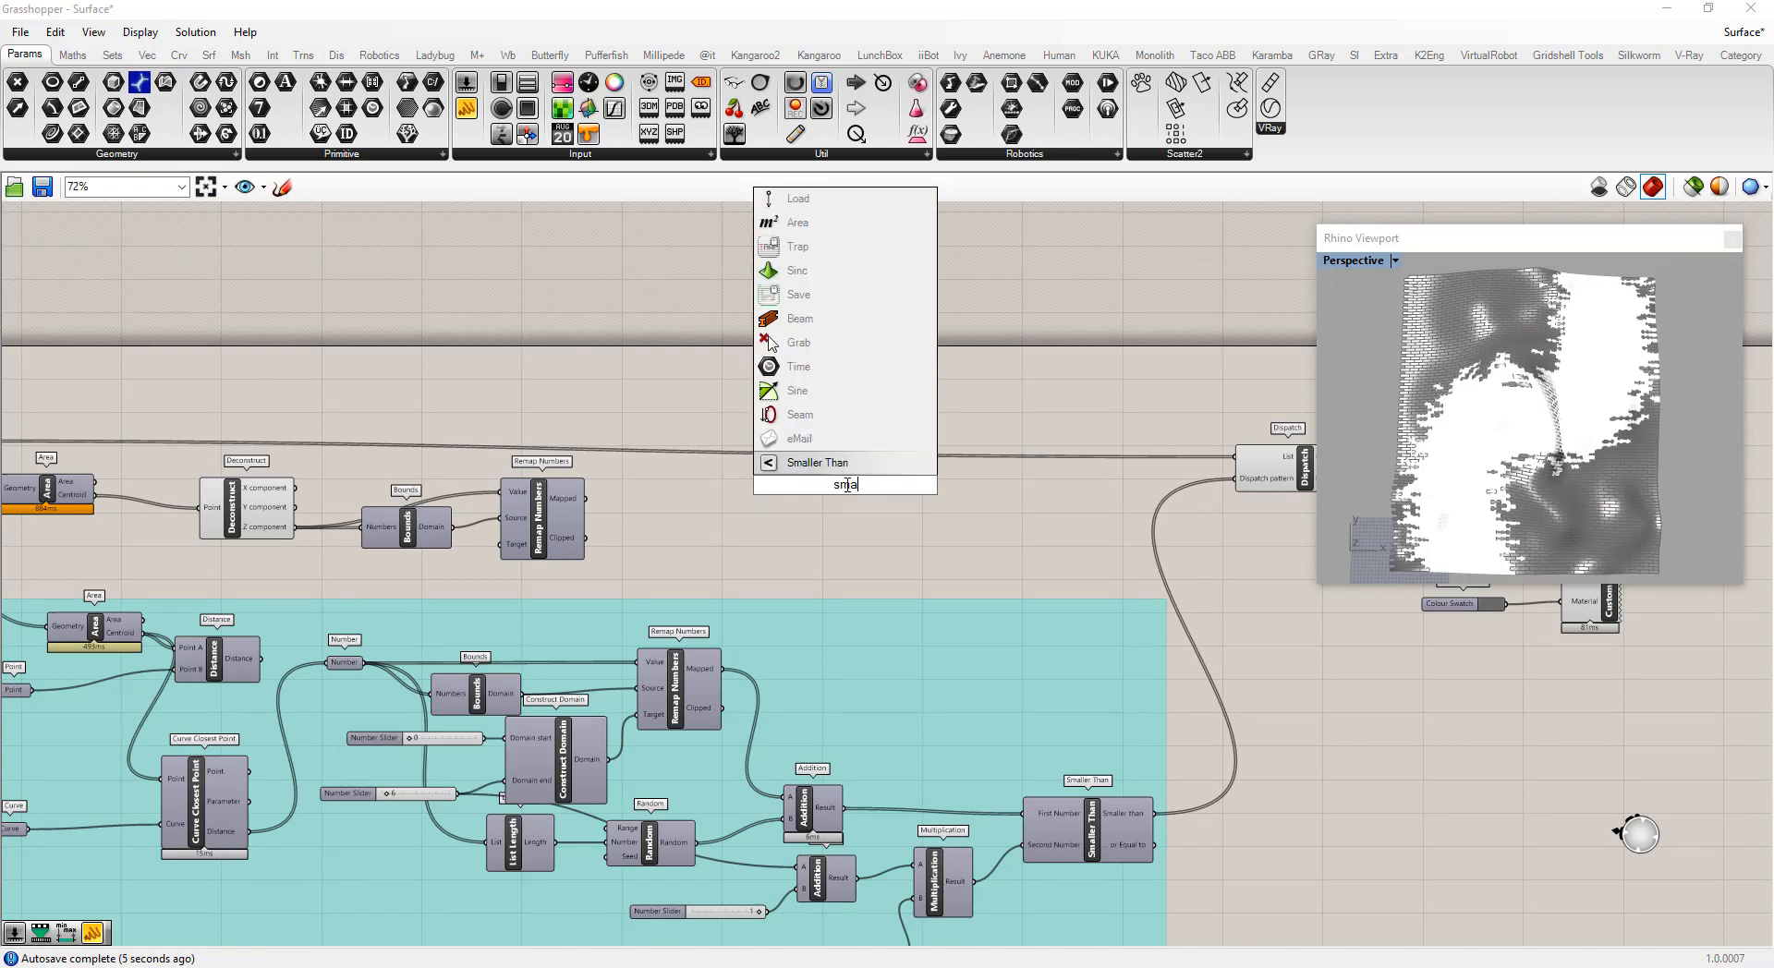
{"action": "type", "text": "ll"}
{"action": "left_click", "coordinate": [817, 462]}
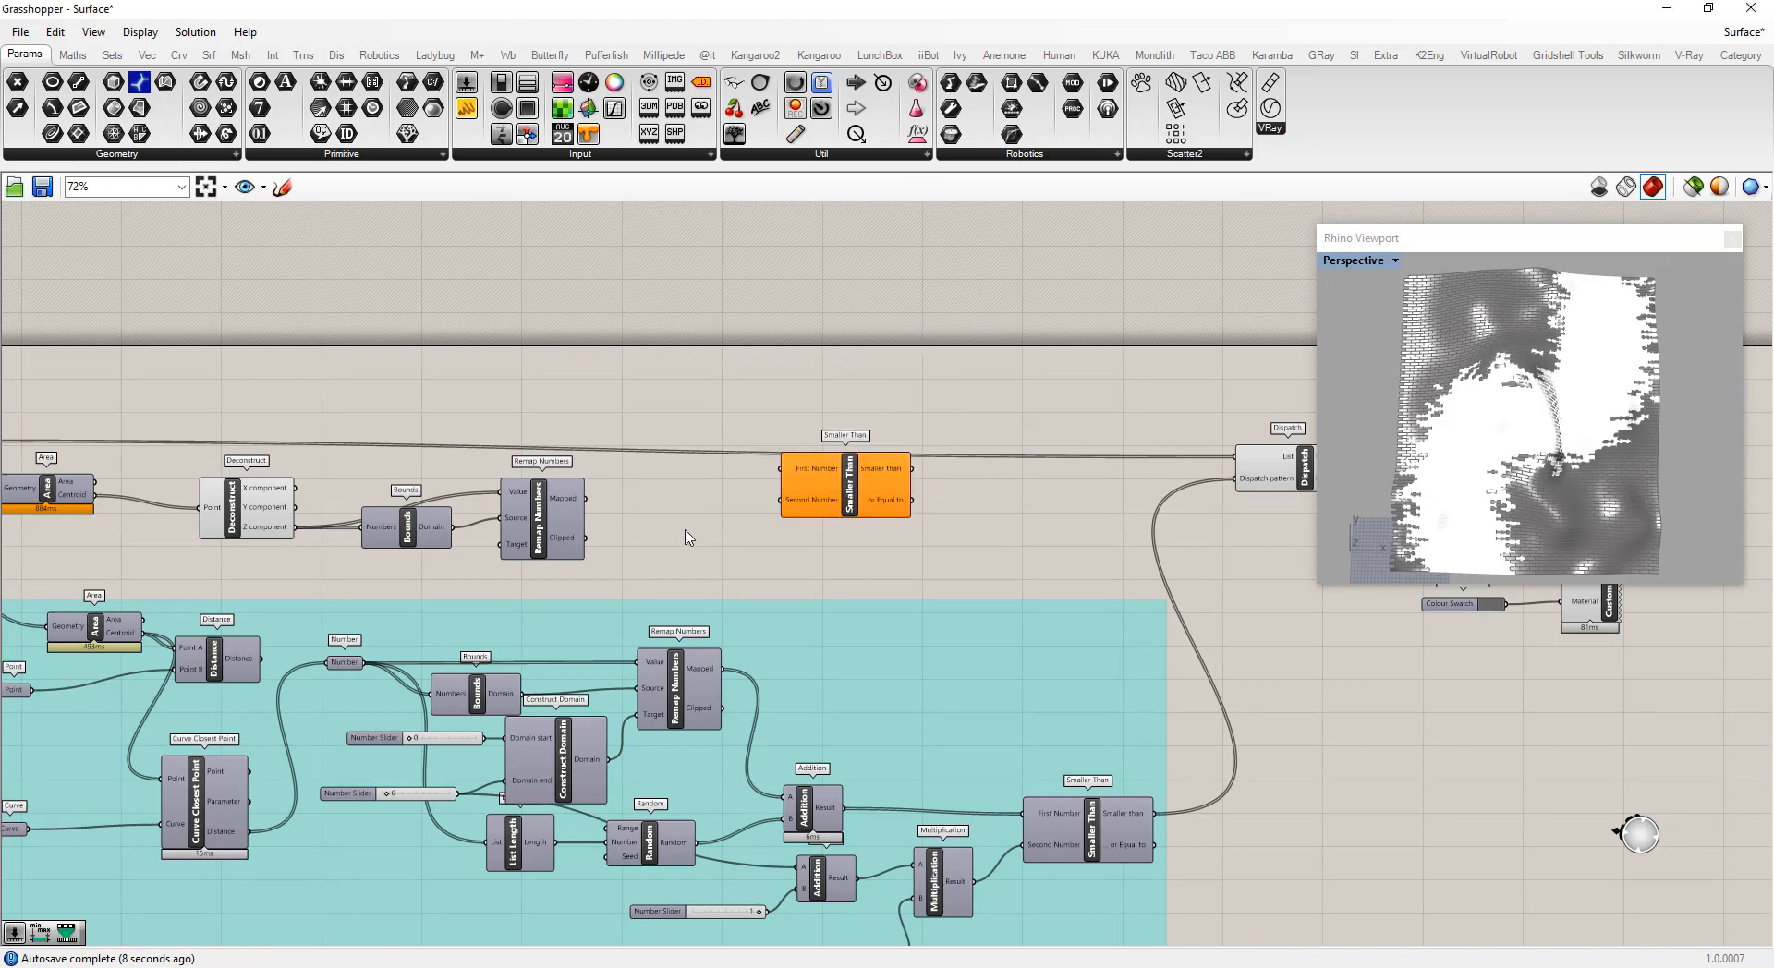
Connect the Remap Numbers Mapped output to the Smaller Than First Number input
{"action": "scroll", "coordinate": [665, 534], "scroll_direction": "up", "scroll_amount": 3}
{"action": "left_click_drag", "start_coordinate": [557, 536], "coordinate": [678, 531]}
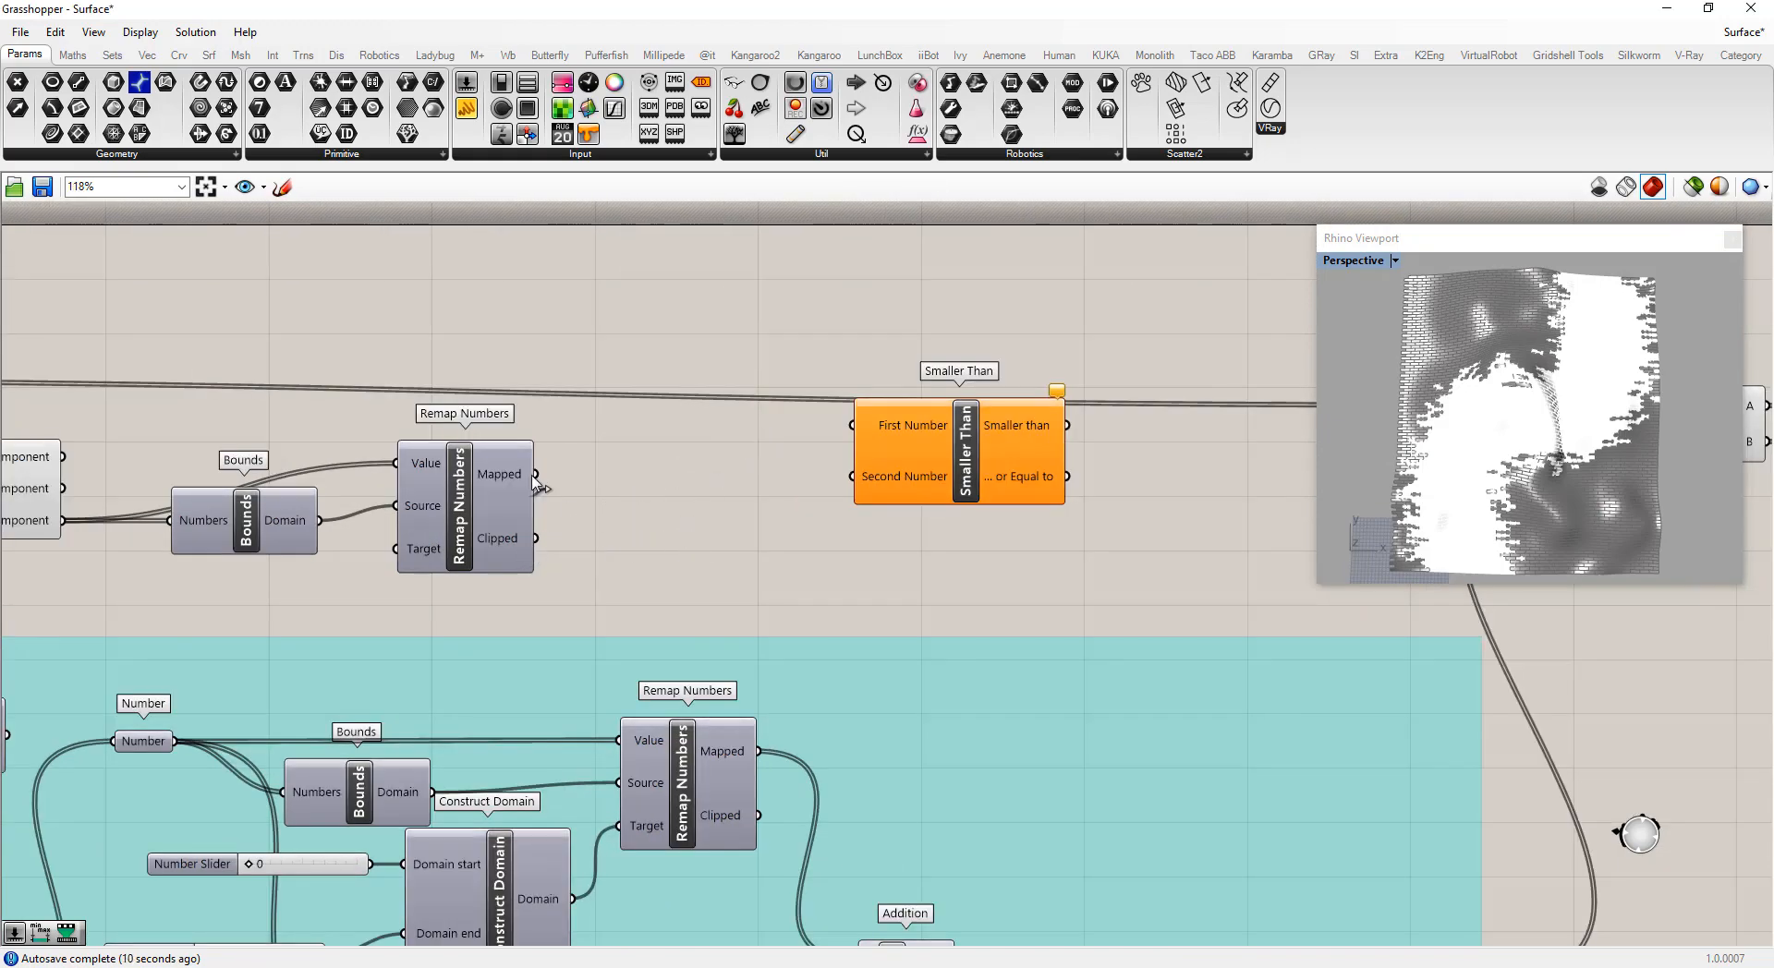
{"action": "left_click_drag", "start_coordinate": [536, 478], "coordinate": [877, 415]}
{"action": "left_click_drag", "start_coordinate": [534, 477], "coordinate": [1022, 527]}
Create a 0.5 number slider and connect it to the Smaller Than Second Number input
{"action": "double_click", "coordinate": [737, 554]}
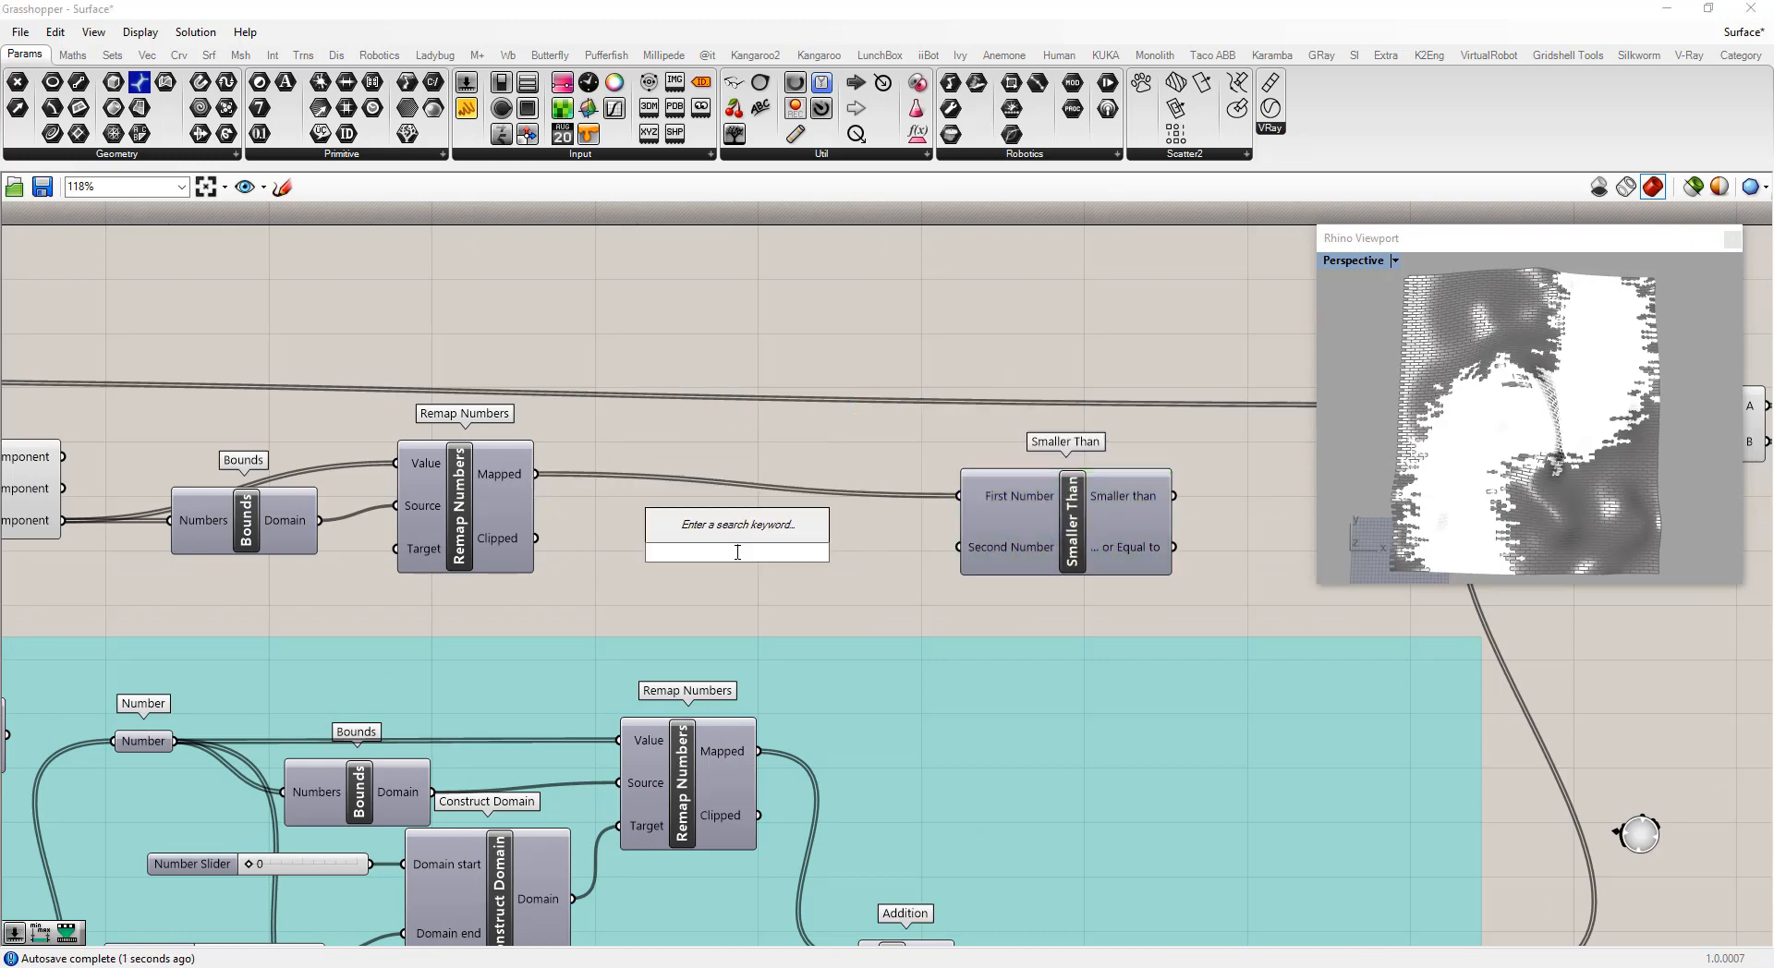
{"action": "type", "text": ".5"}
{"action": "key", "text": "Return"}
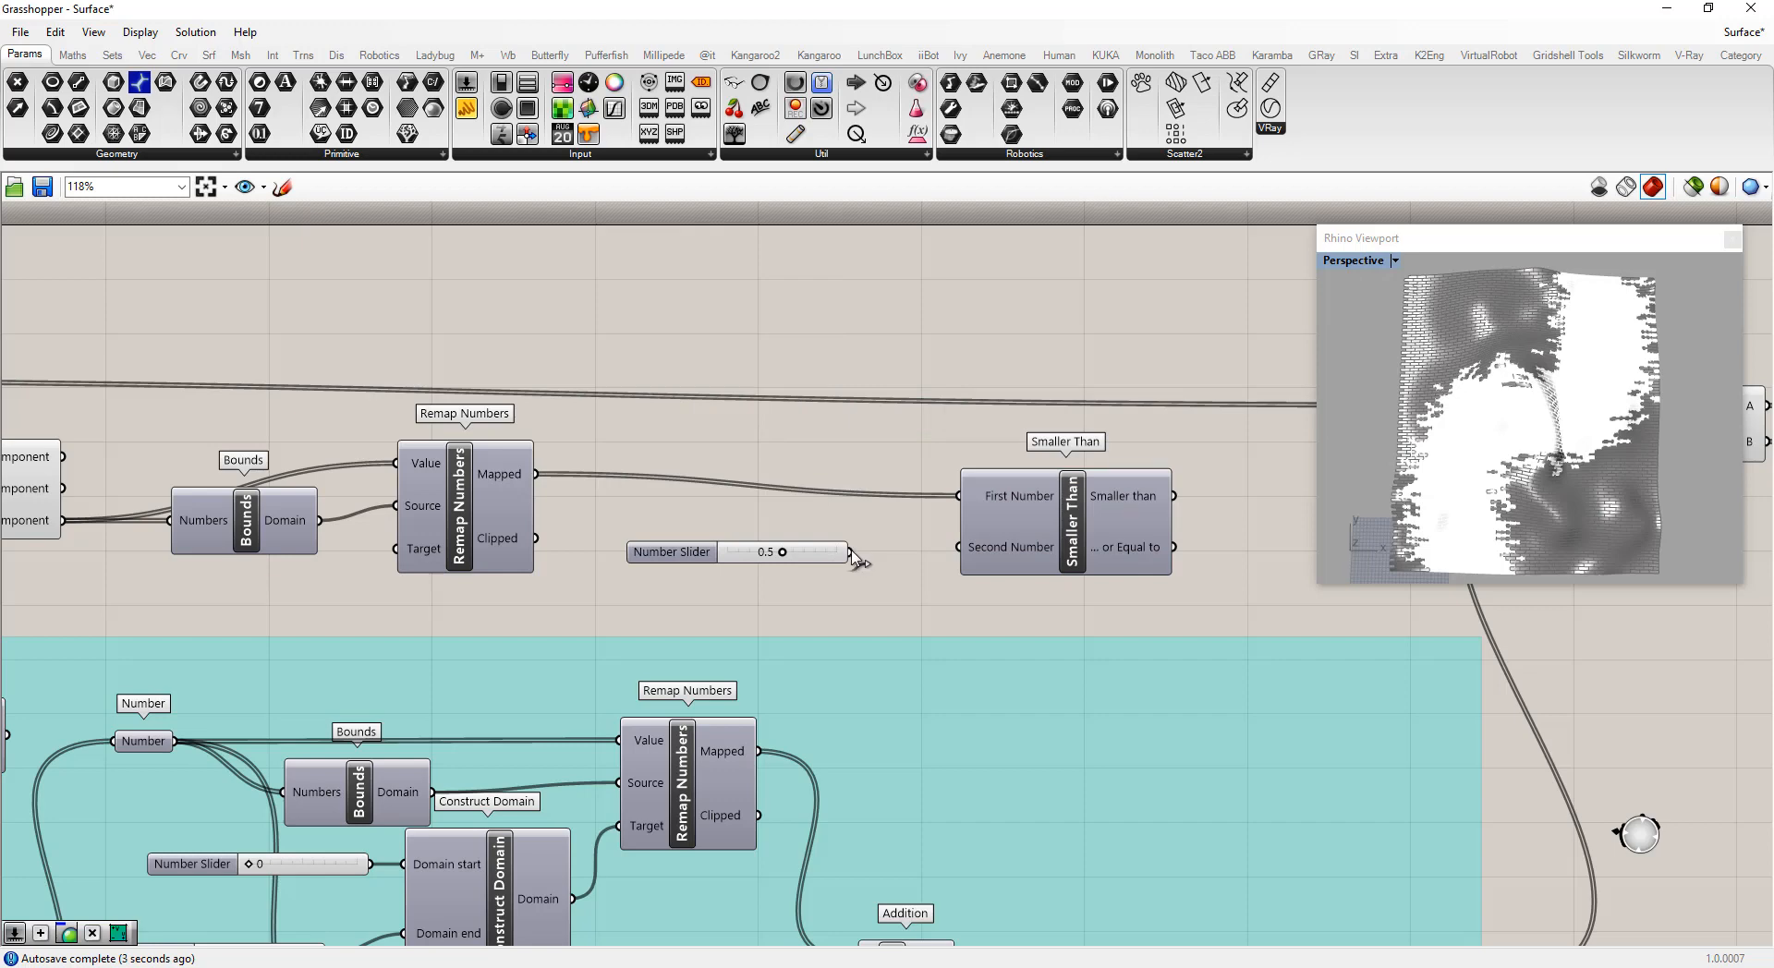
{"action": "left_click_drag", "start_coordinate": [851, 551], "coordinate": [958, 547]}
Connect the Smaller Than result to the Dispatch pattern input
{"action": "scroll", "coordinate": [657, 513], "scroll_direction": "down", "scroll_amount": 5}
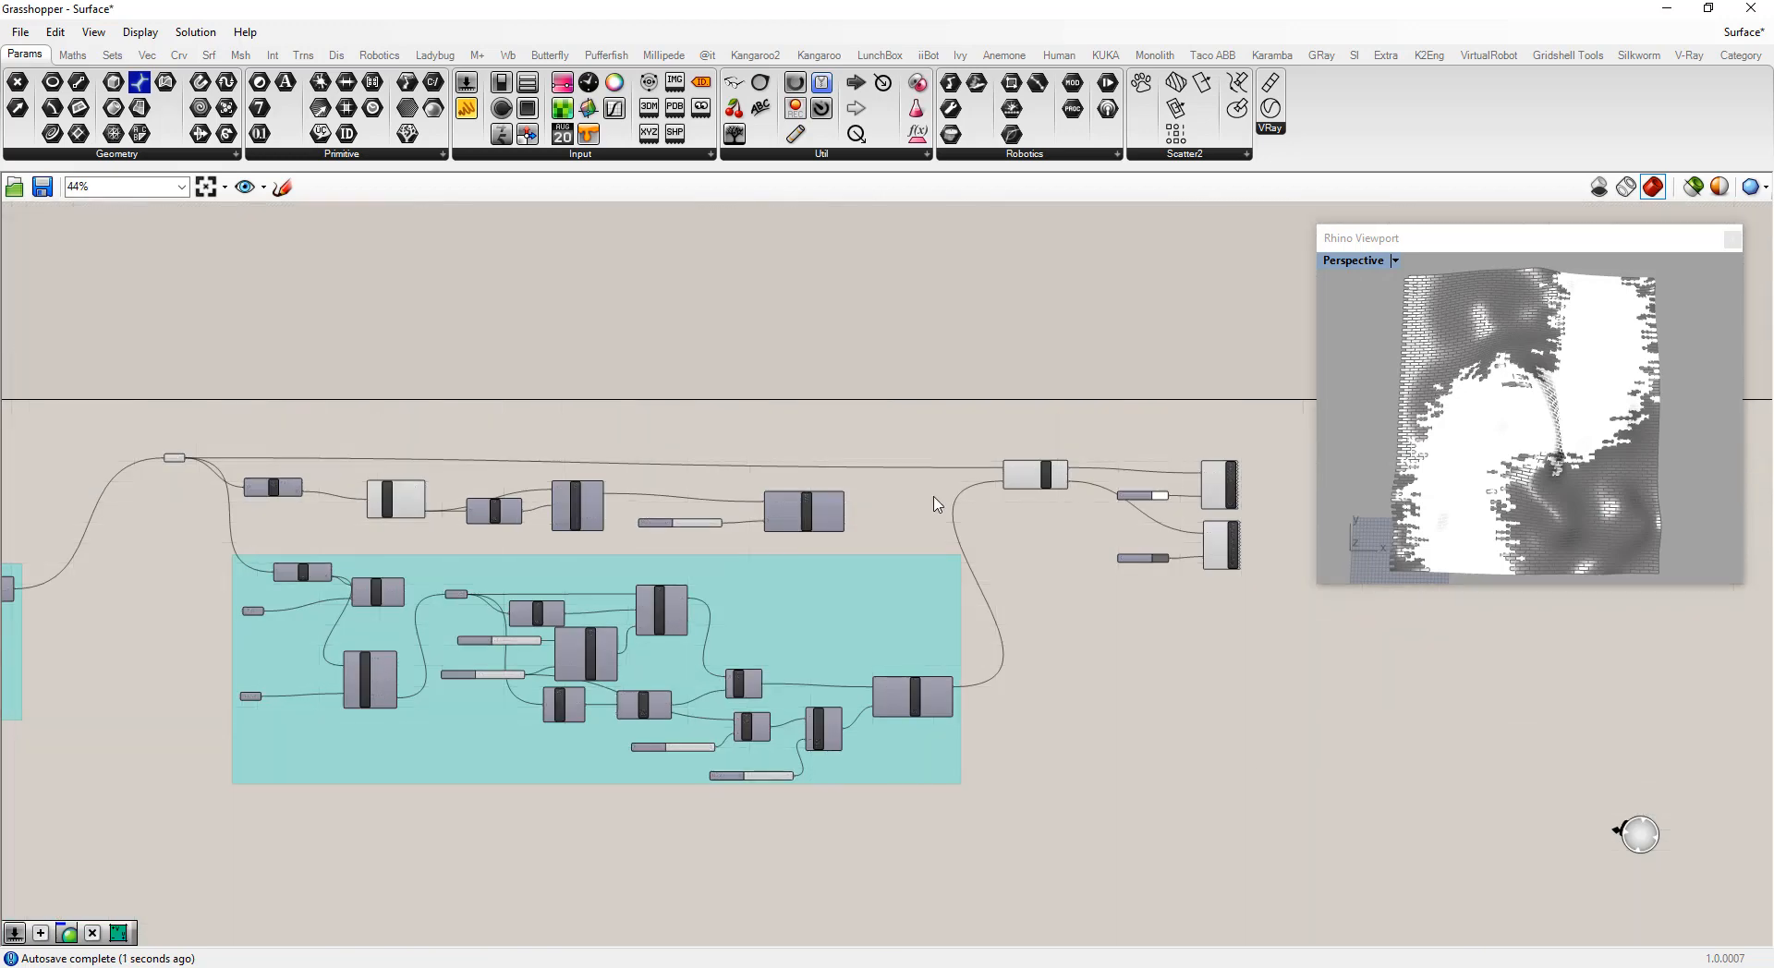
{"action": "scroll", "coordinate": [936, 505], "scroll_direction": "up", "scroll_amount": 2}
{"action": "left_click_drag", "start_coordinate": [810, 505], "coordinate": [1028, 484]}
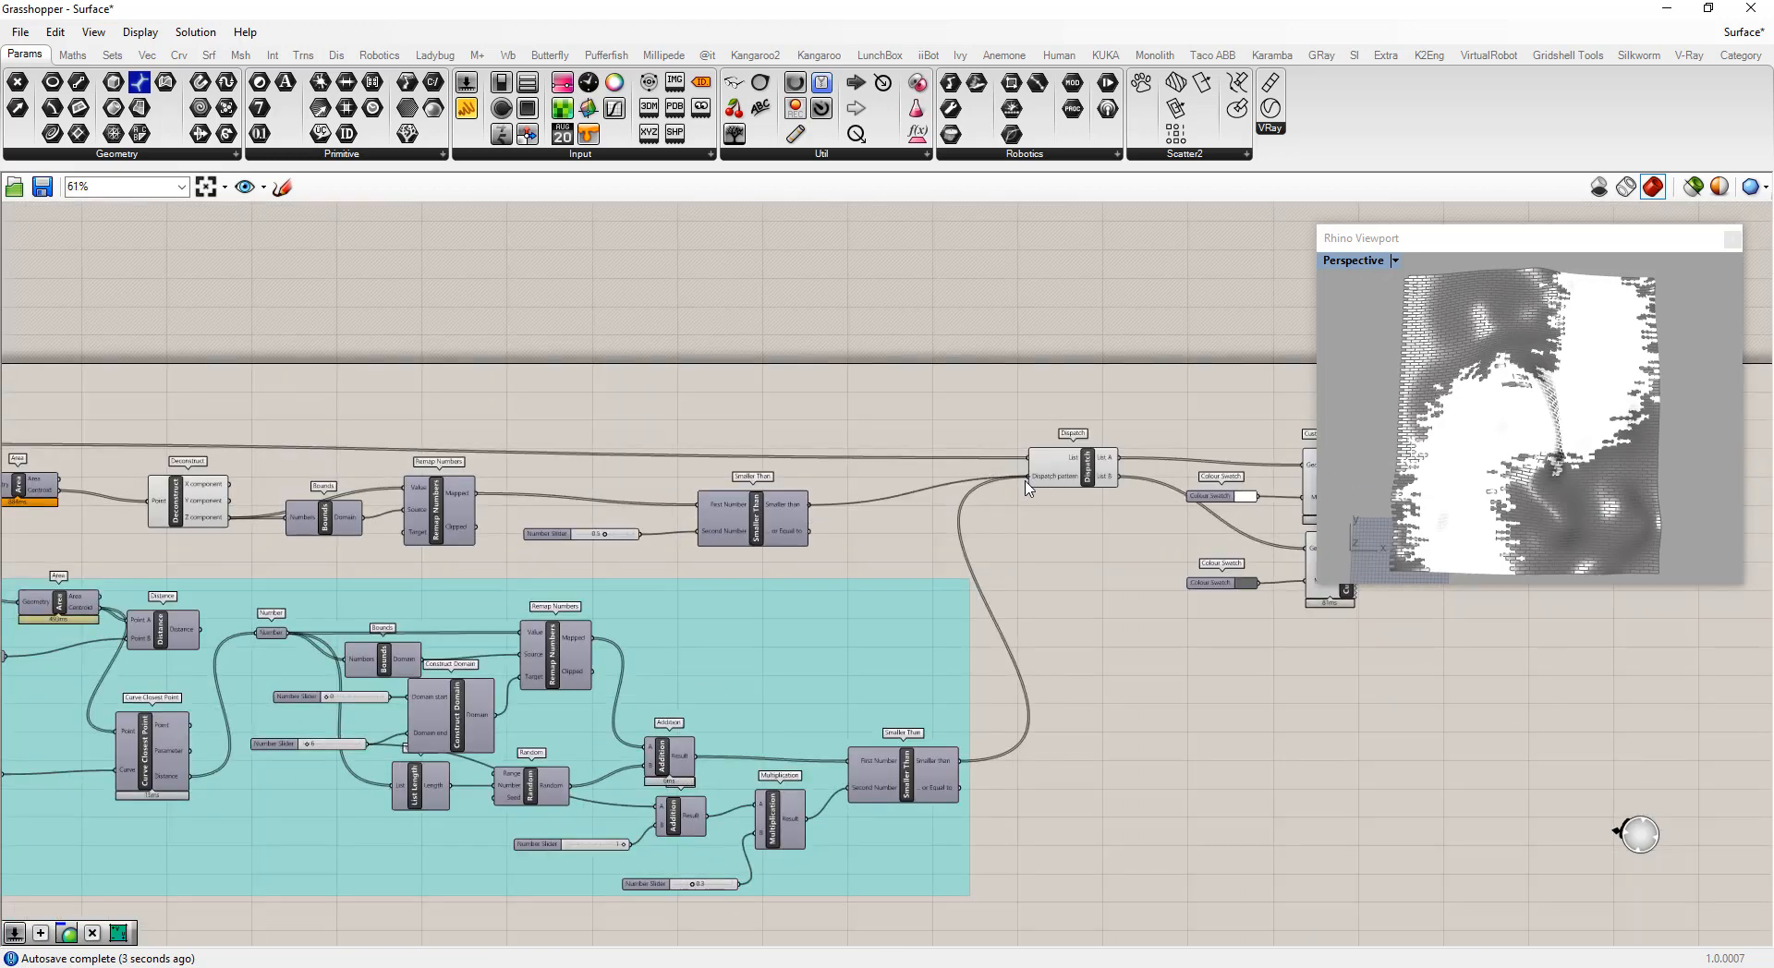
Set the Smaller Than threshold slider to 0.4
{"action": "right_click_drag", "start_coordinate": [1497, 507], "coordinate": [1456, 303]}
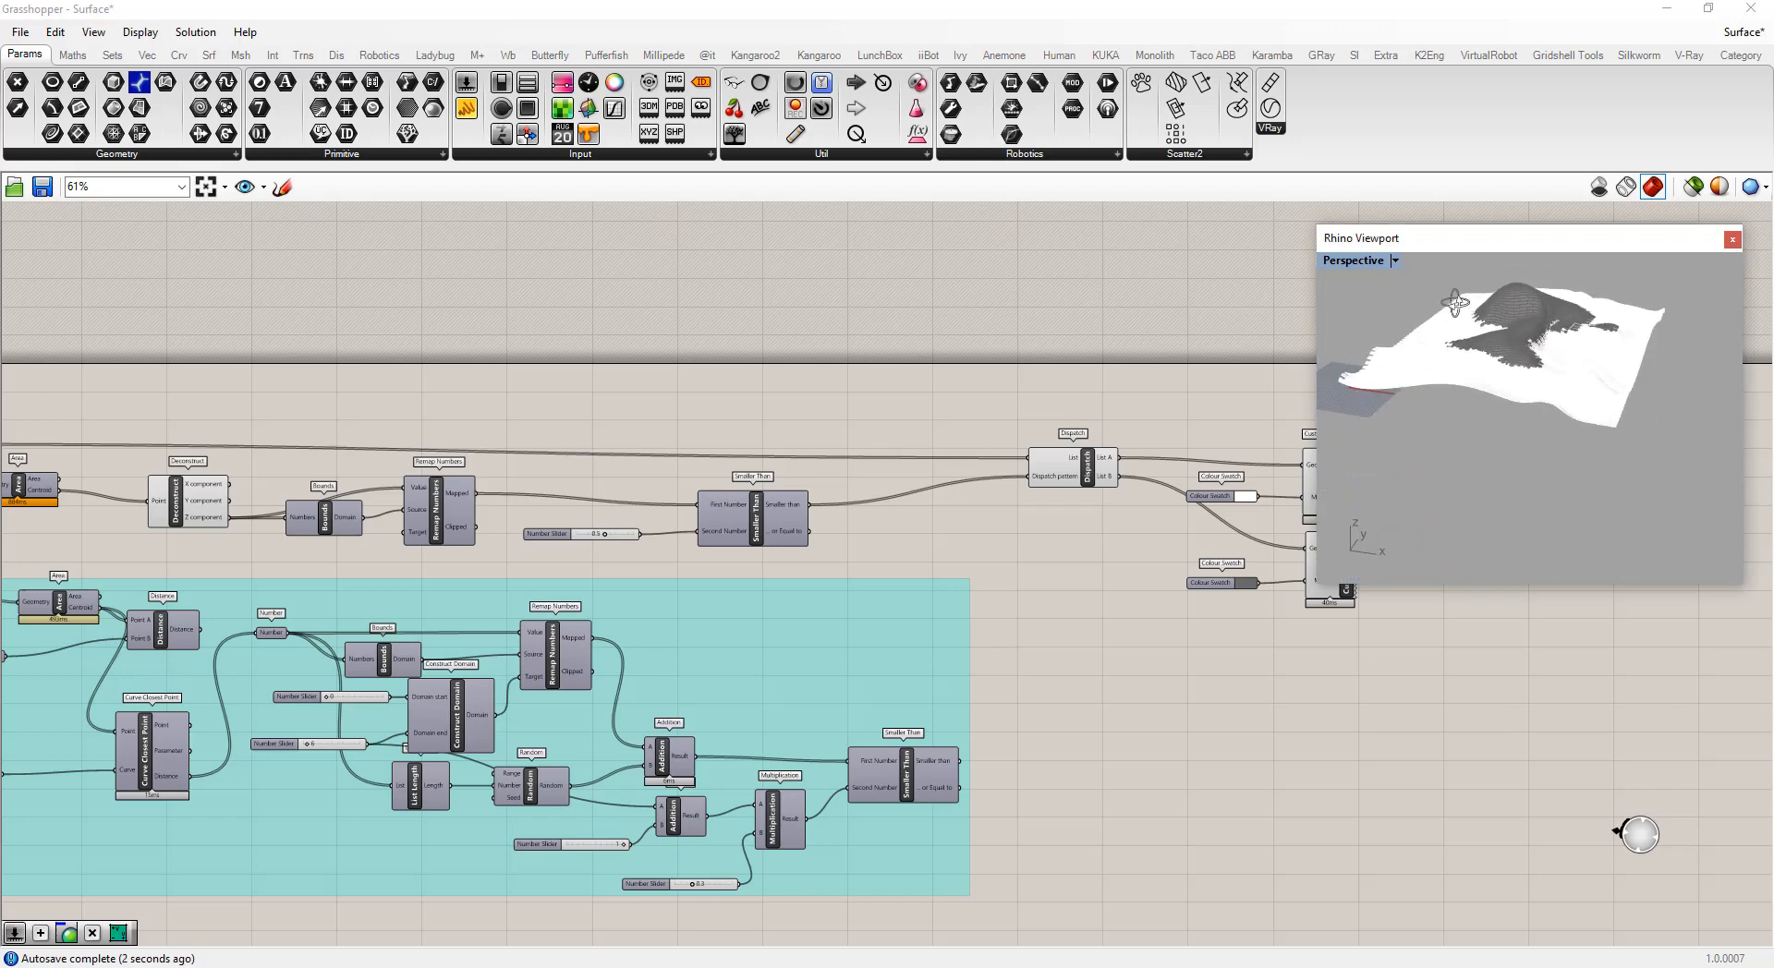
{"action": "scroll", "coordinate": [1429, 331], "scroll_direction": "up", "scroll_amount": 4}
{"action": "left_click_drag", "start_coordinate": [604, 535], "coordinate": [599, 540]}
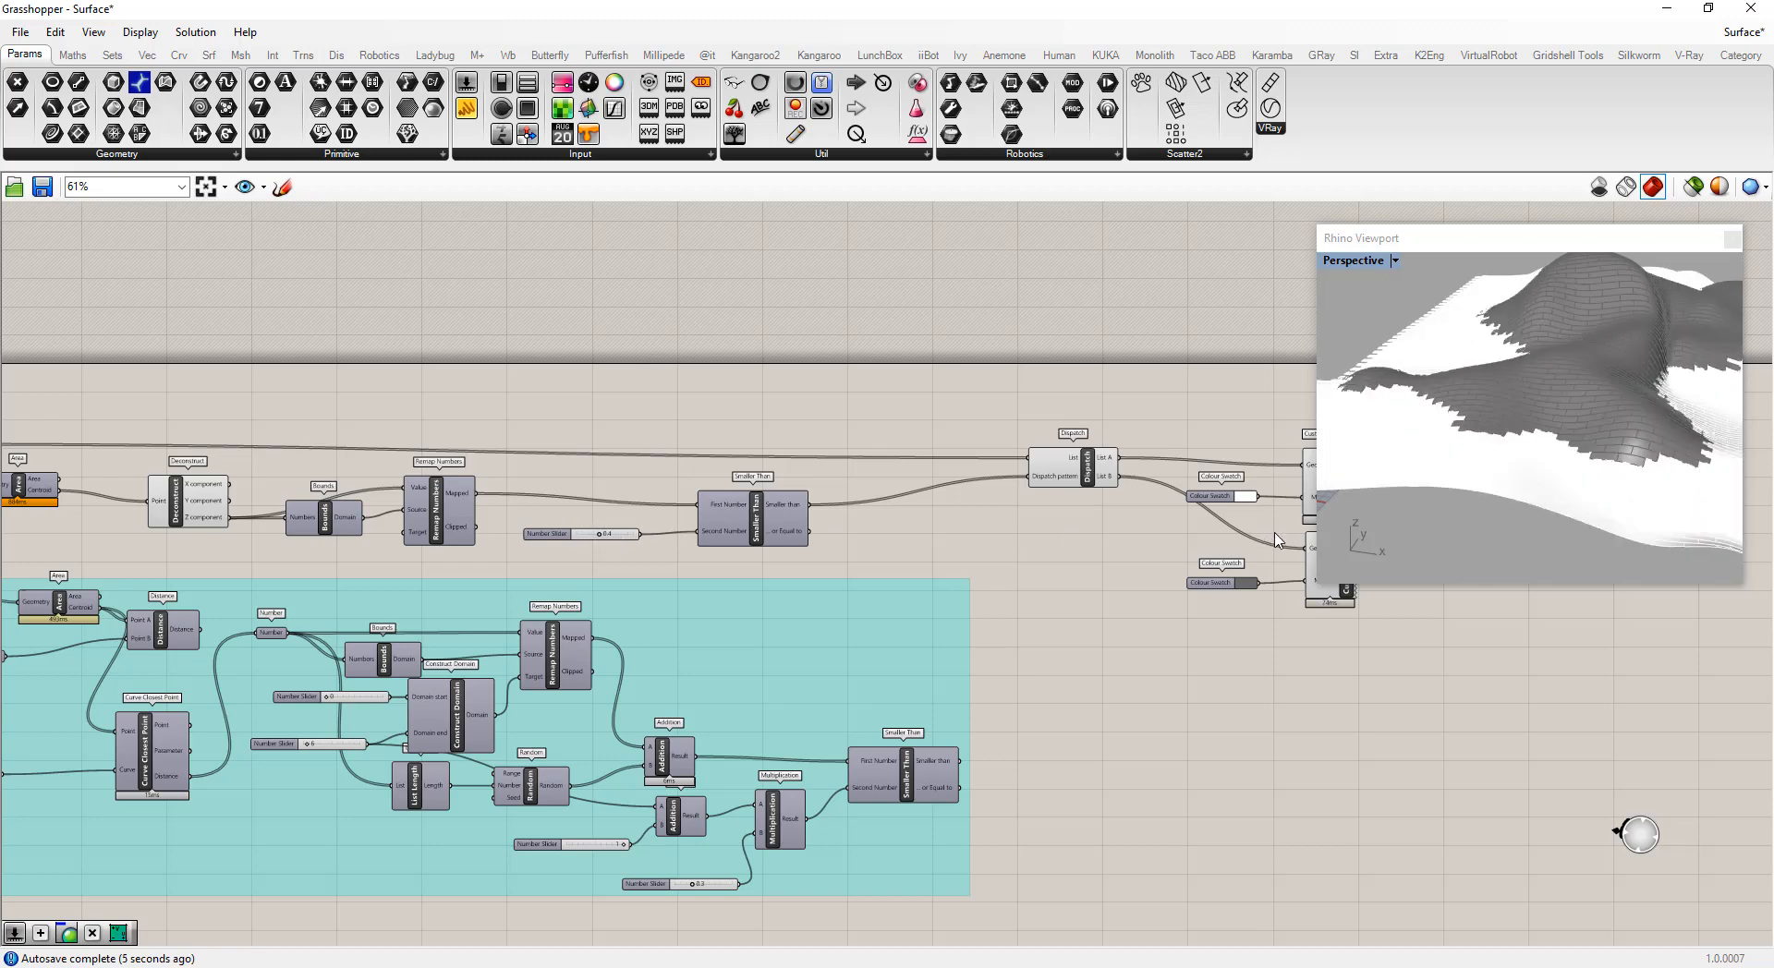
{"action": "scroll", "coordinate": [1557, 471], "scroll_direction": "down", "scroll_amount": 9}
{"action": "right_click_drag", "start_coordinate": [1556, 470], "coordinate": [1544, 408]}
{"action": "left_click", "coordinate": [981, 528]}
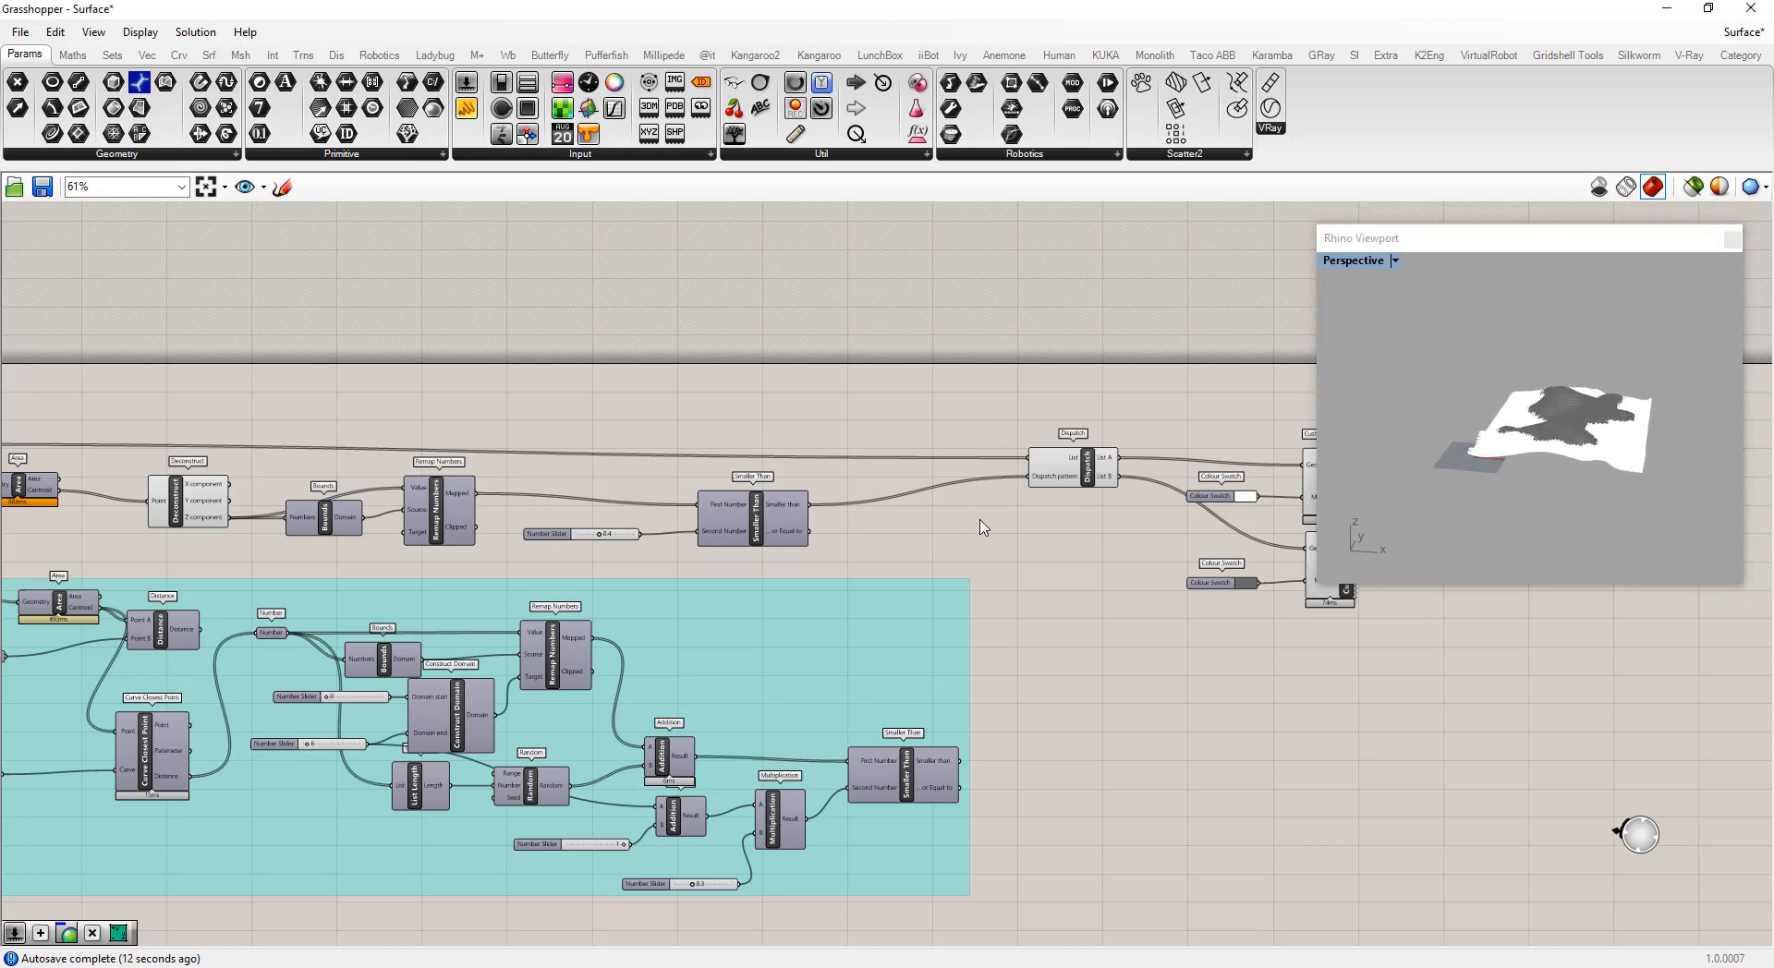
Add a Surface Closest Point component above the Area component
{"action": "scroll", "coordinate": [956, 561], "scroll_direction": "down", "scroll_amount": 3}
{"action": "scroll", "coordinate": [348, 464], "scroll_direction": "up", "scroll_amount": 5}
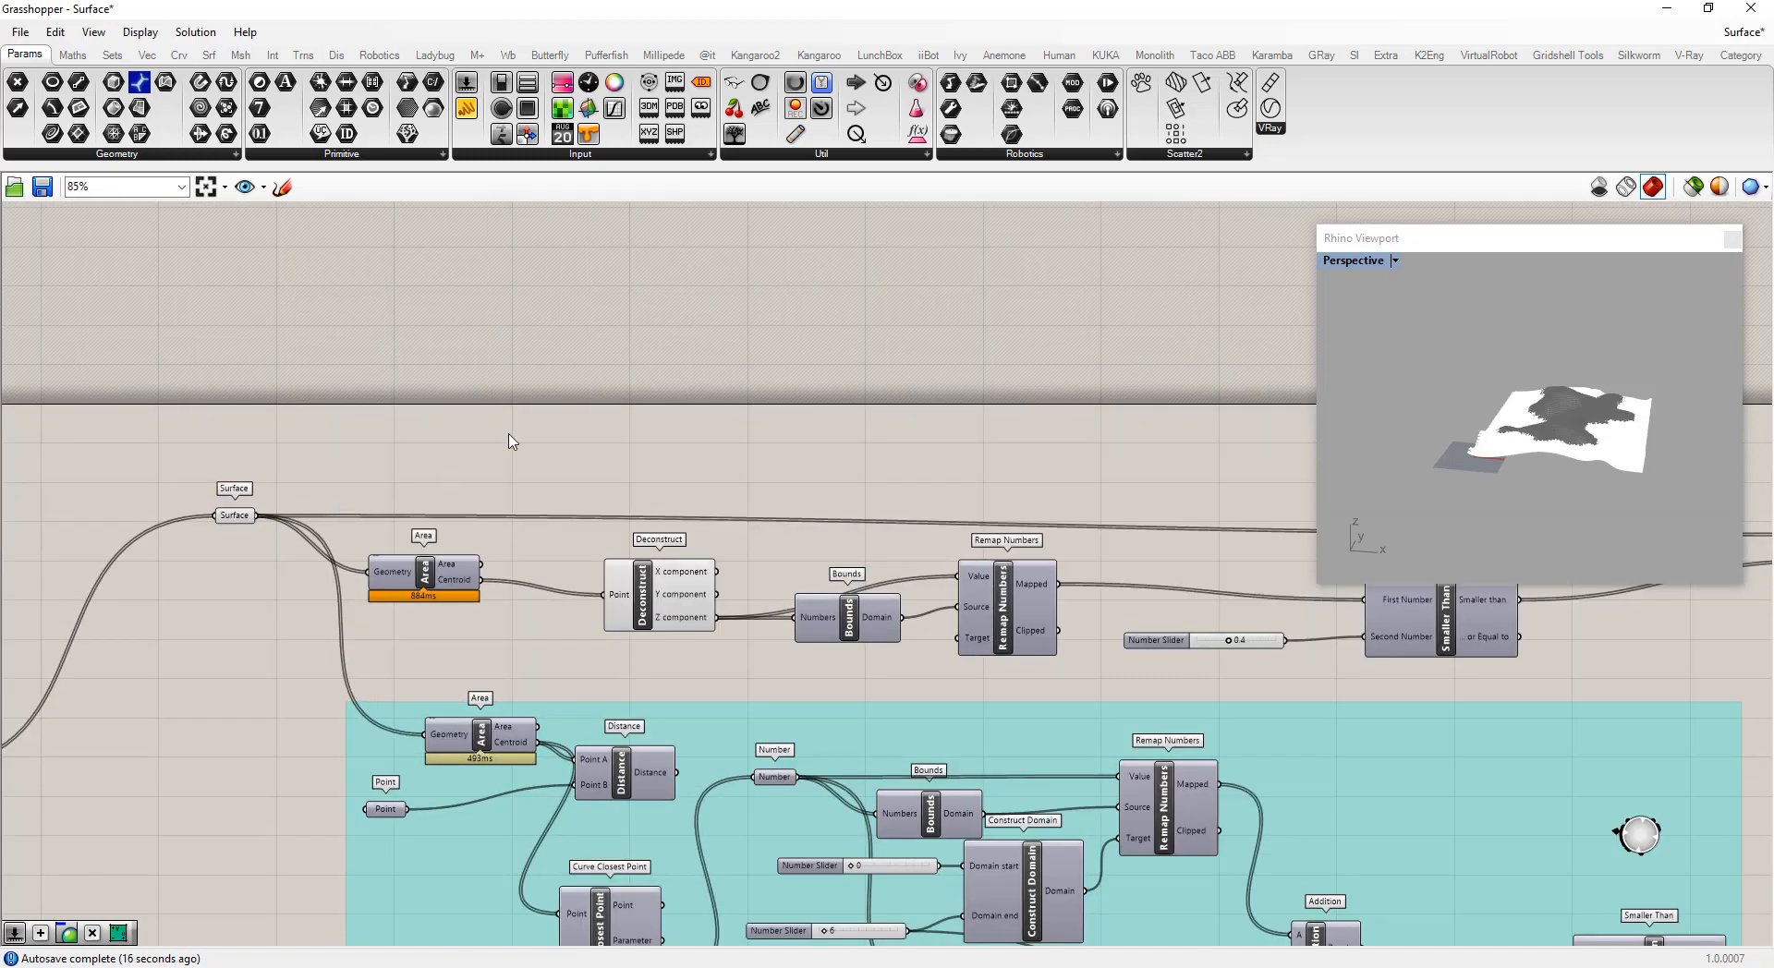
{"action": "double_click", "coordinate": [389, 448]}
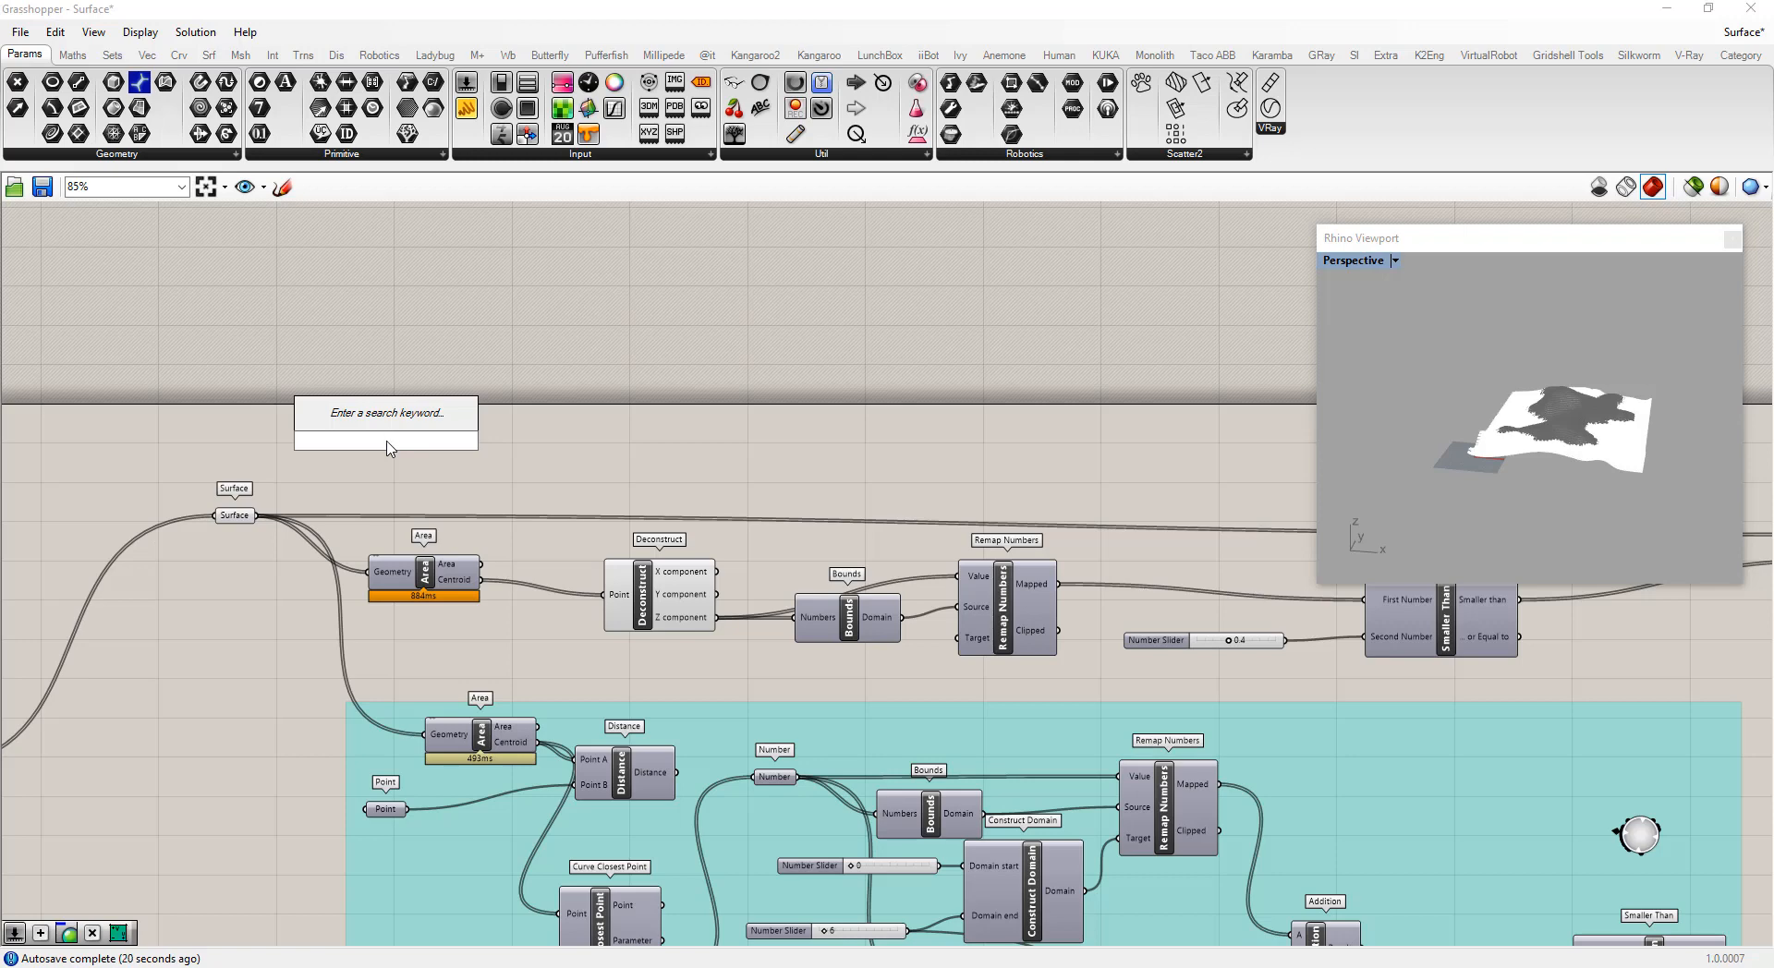
{"action": "type", "text": "surfaces"}
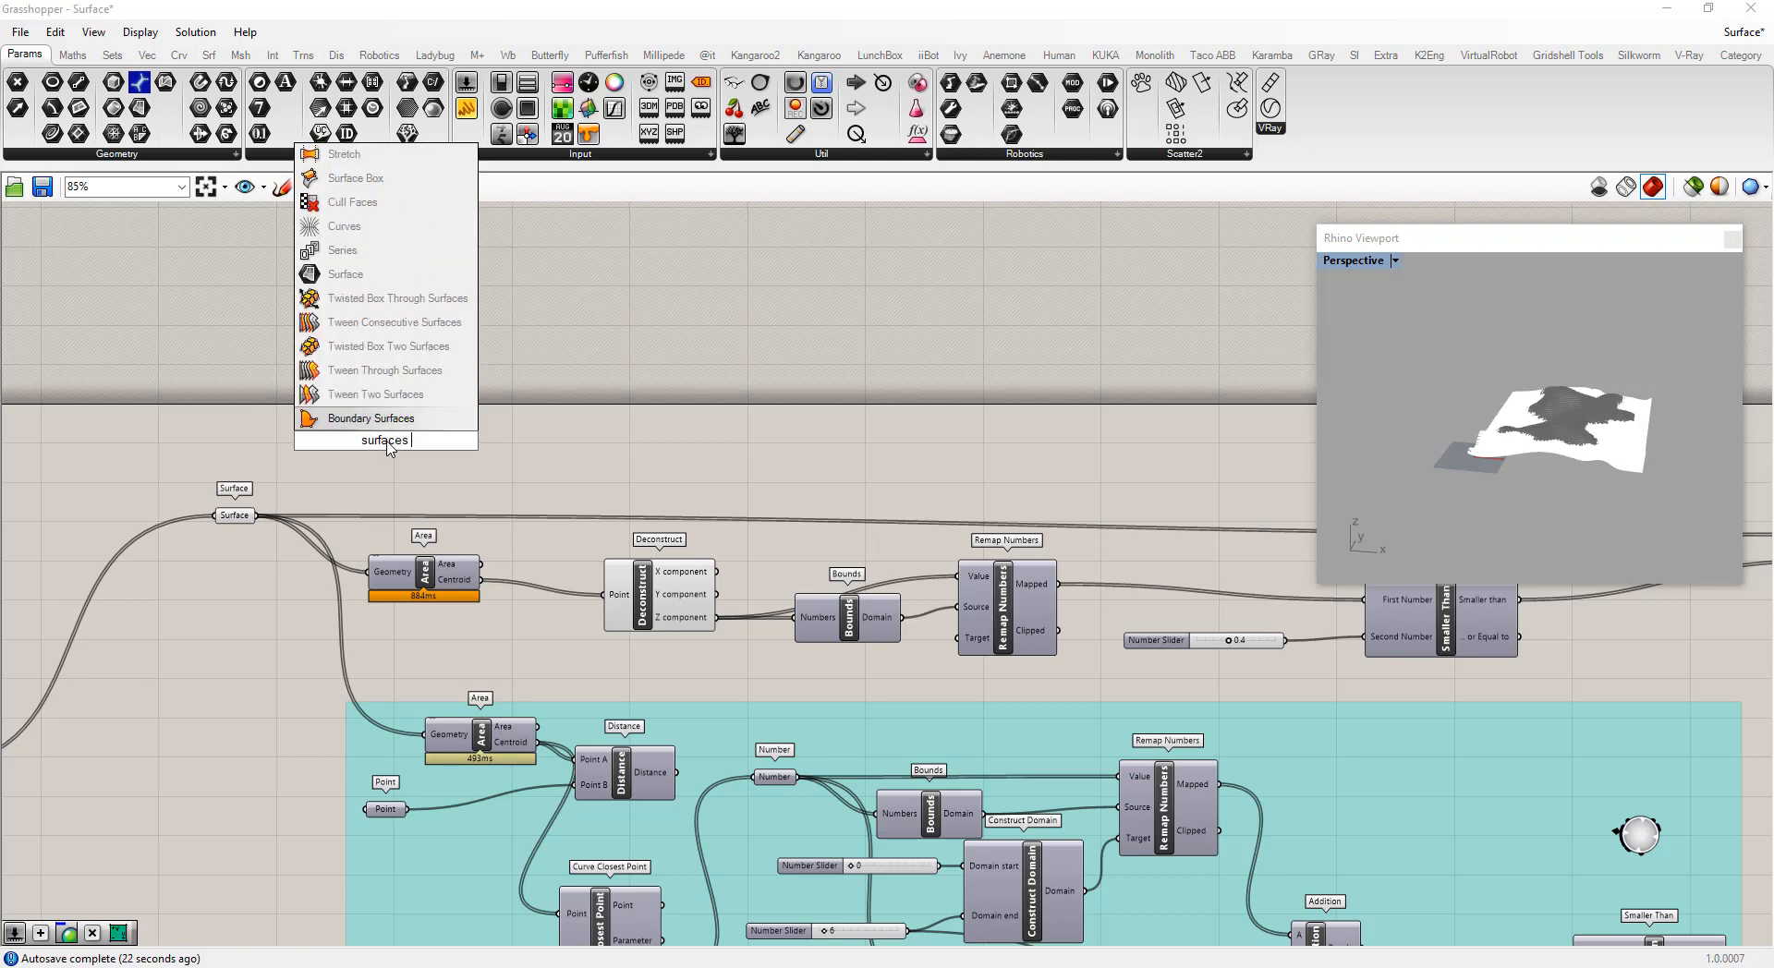
{"action": "type", "text": " cp"}
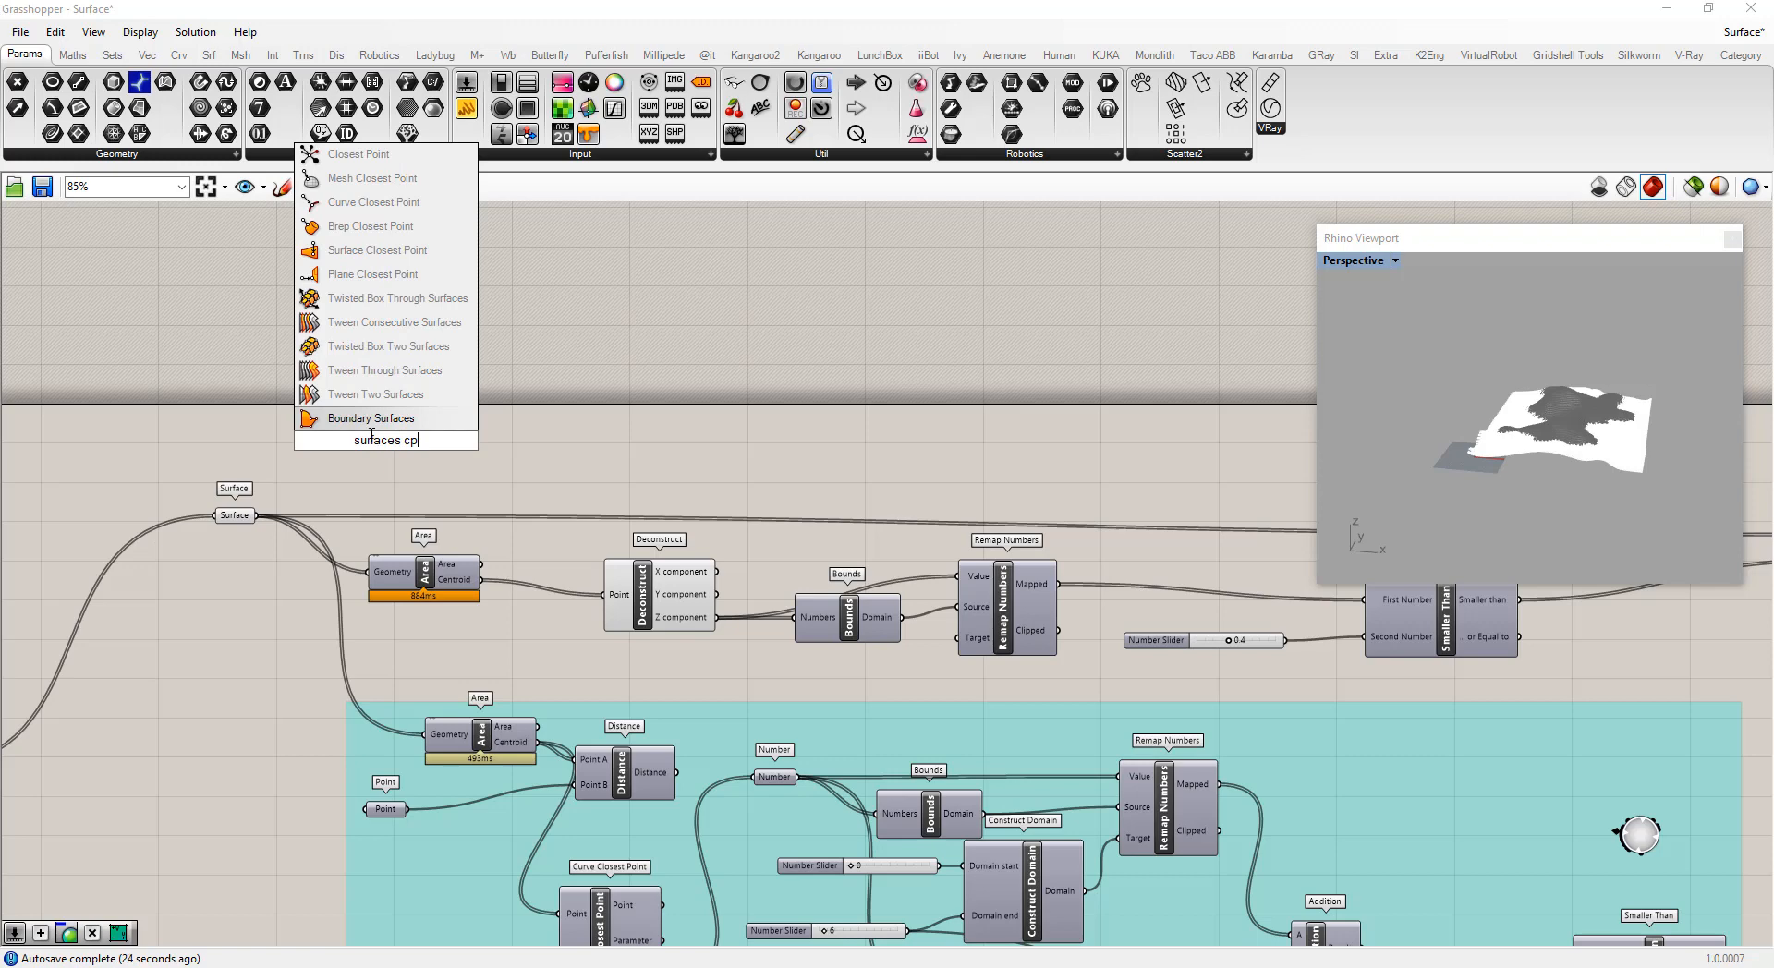
{"action": "left_click", "coordinate": [369, 251]}
{"action": "scroll", "coordinate": [290, 462], "scroll_direction": "up", "scroll_amount": 3}
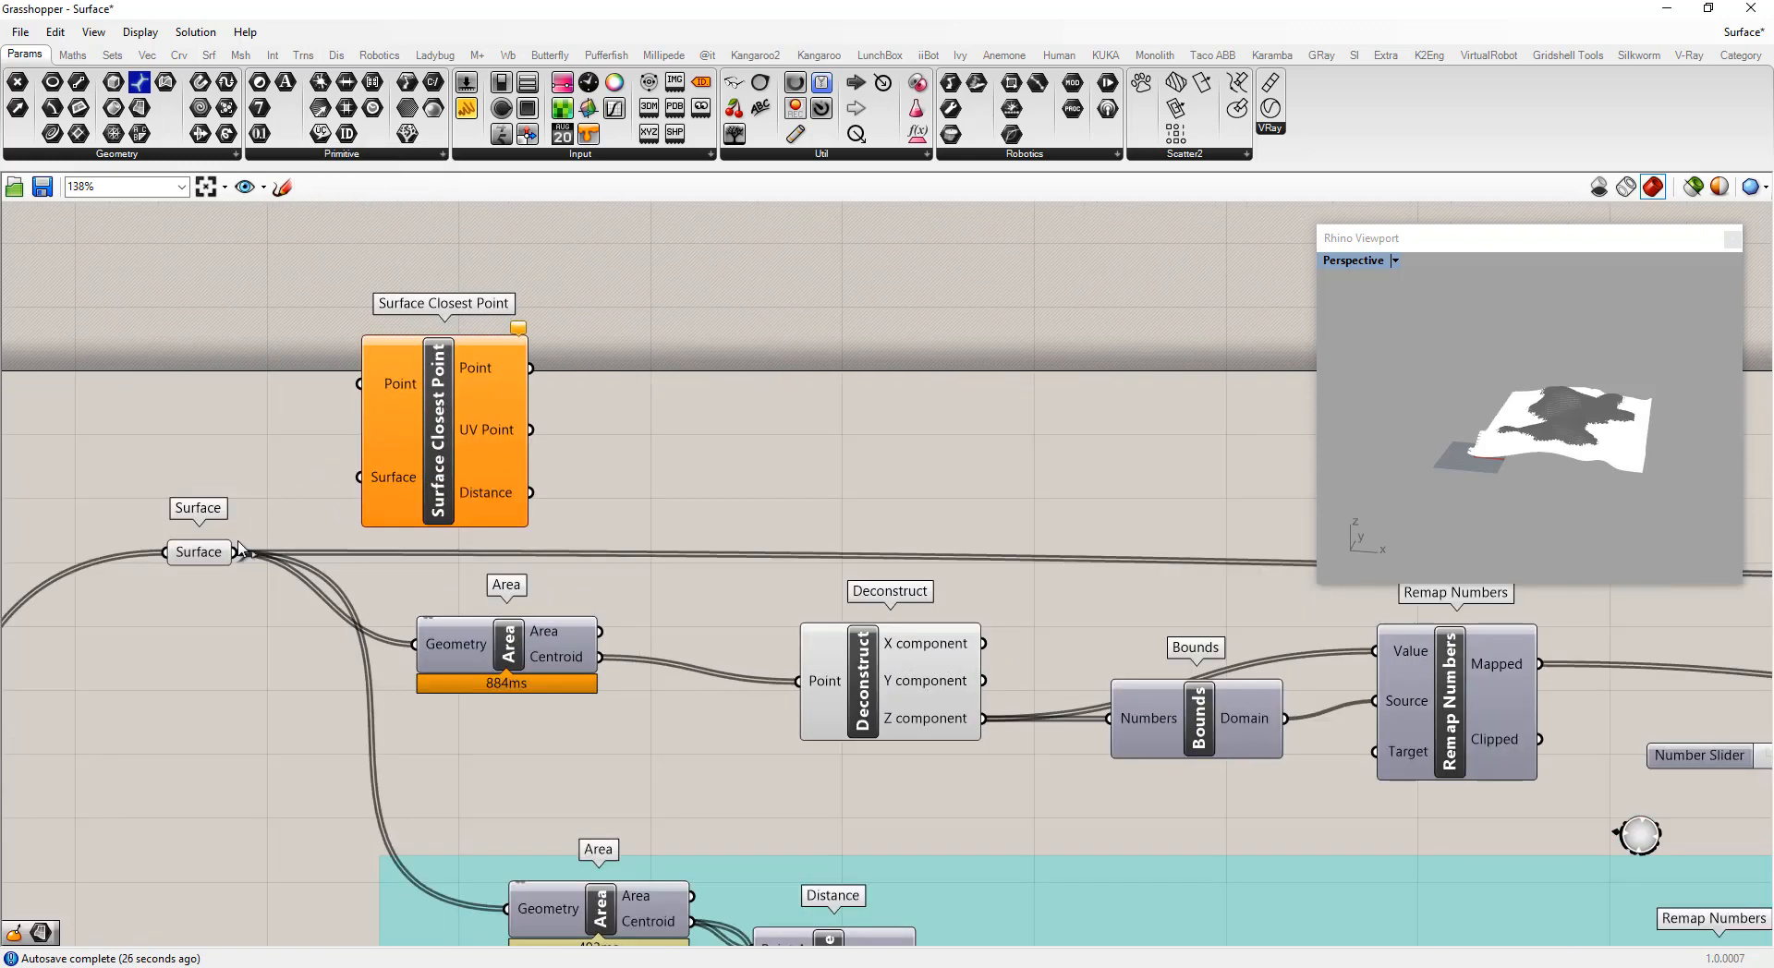
Connect the Surface parameter and the Area centroid to the Surface Closest Point inputs
{"action": "left_click_drag", "start_coordinate": [238, 552], "coordinate": [698, 440]}
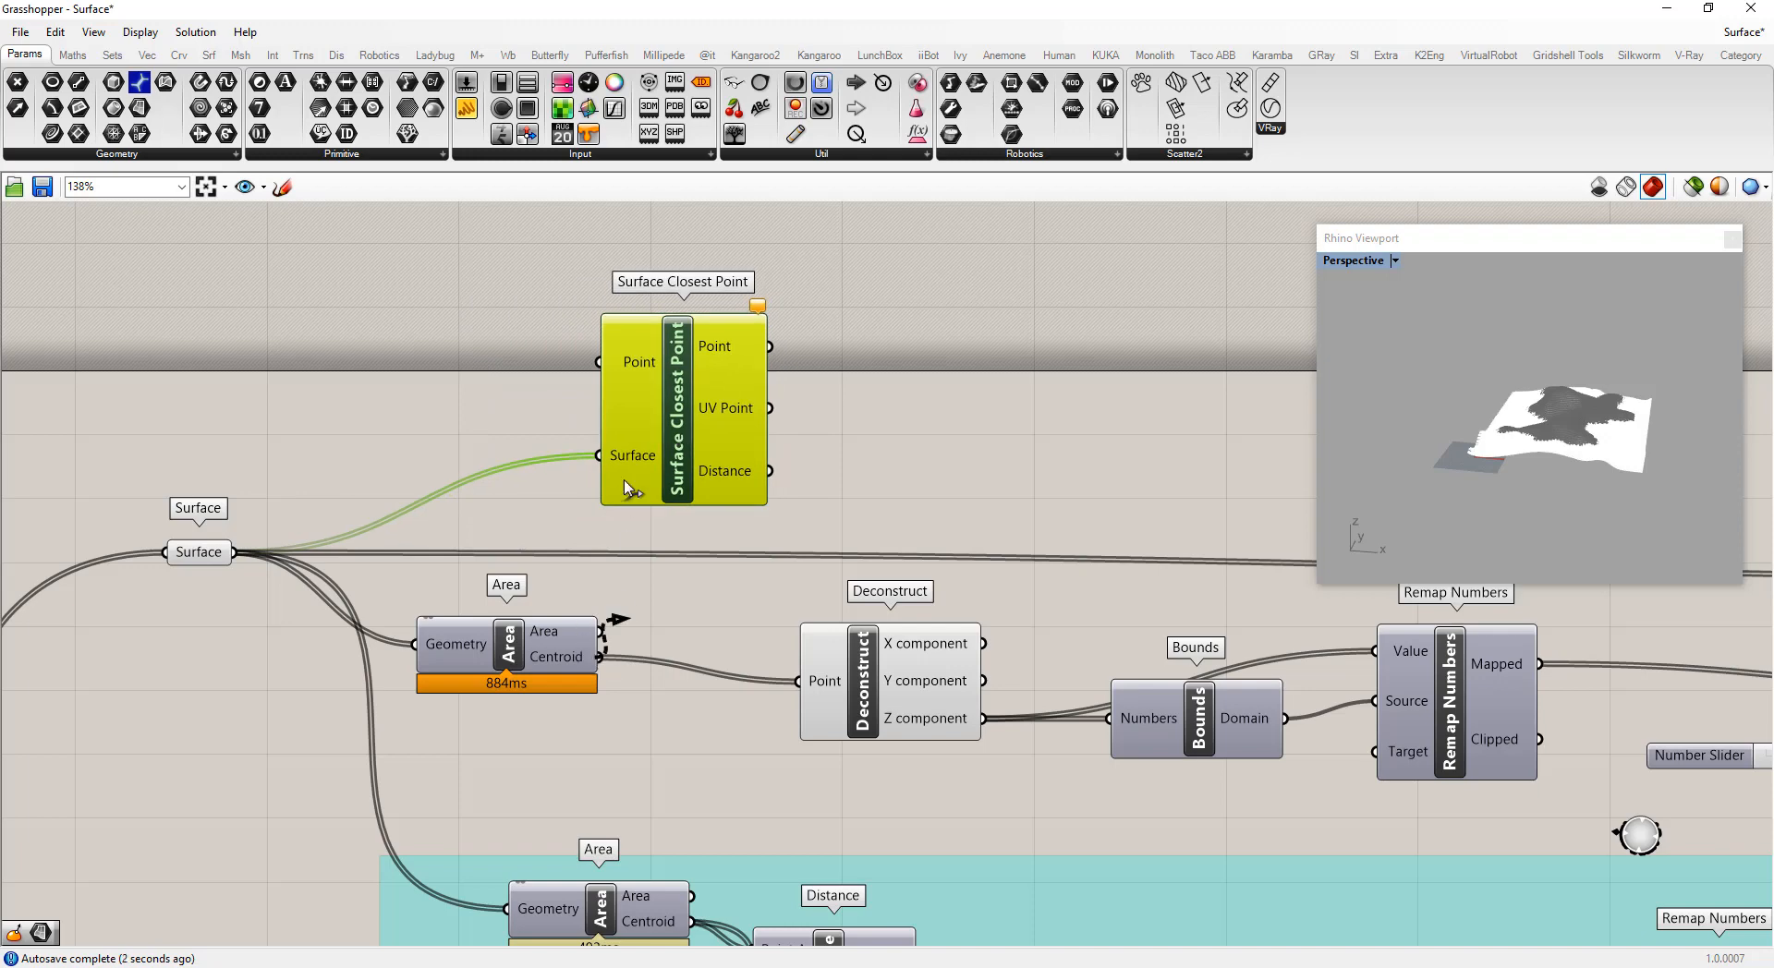
{"action": "left_click_drag", "start_coordinate": [627, 487], "coordinate": [592, 370]}
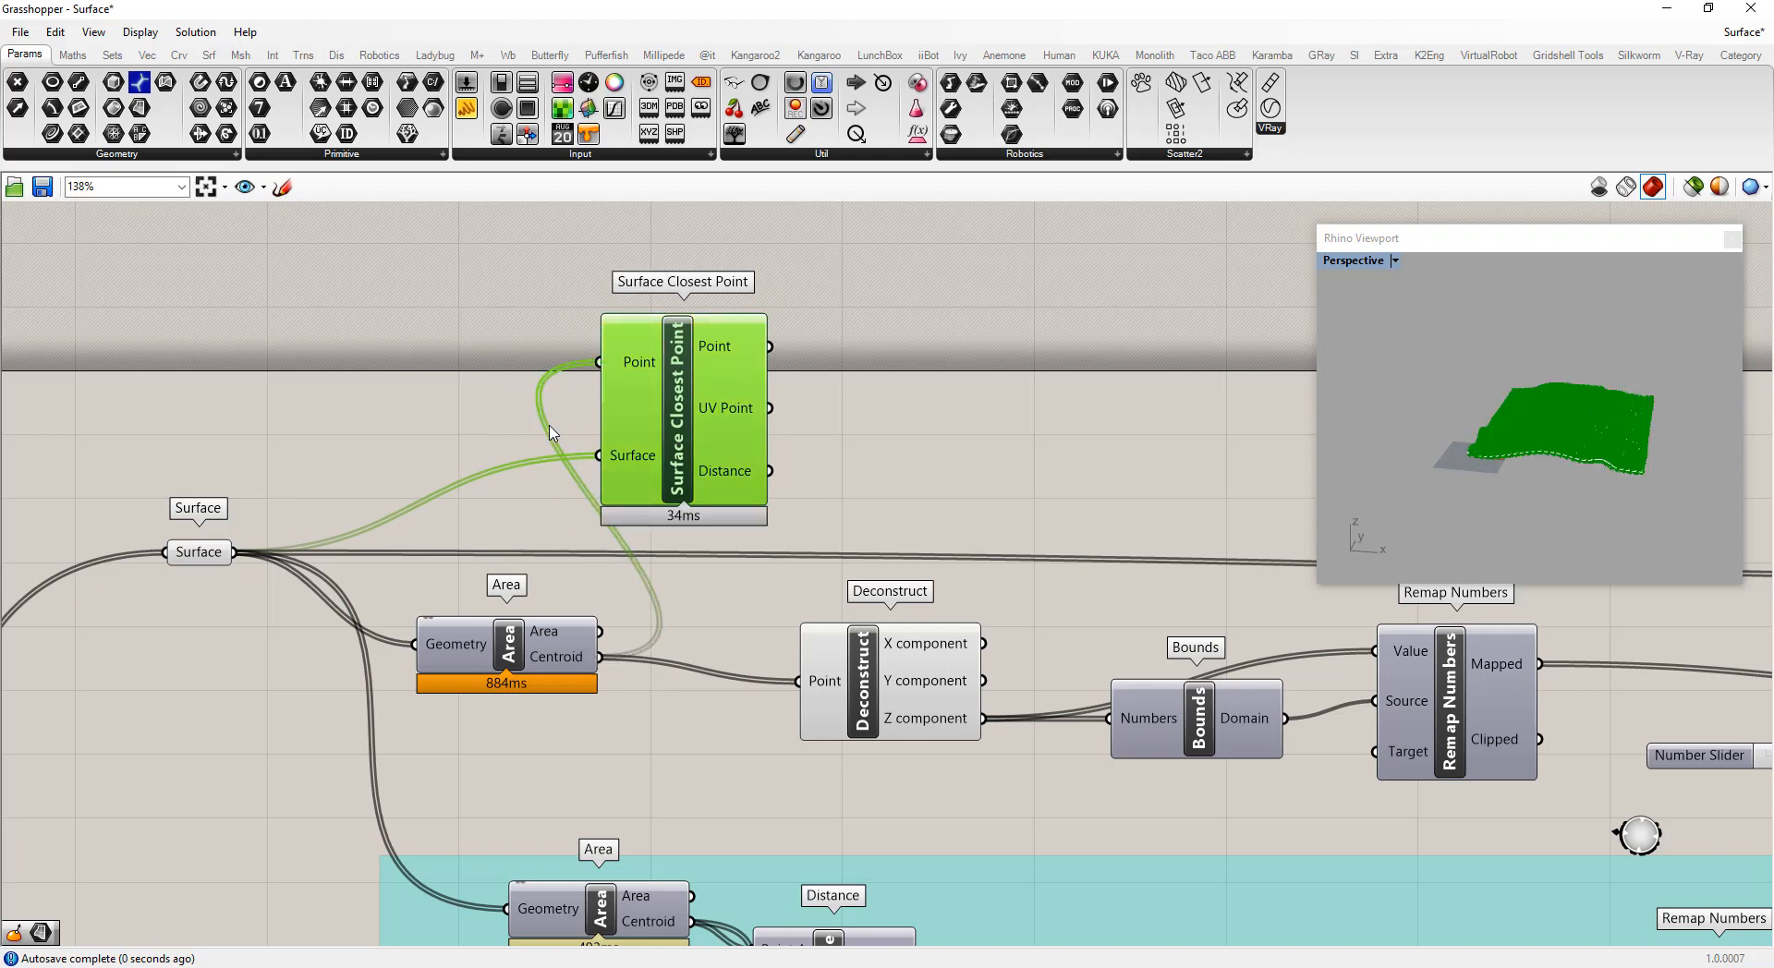
{"action": "left_click", "coordinate": [468, 432]}
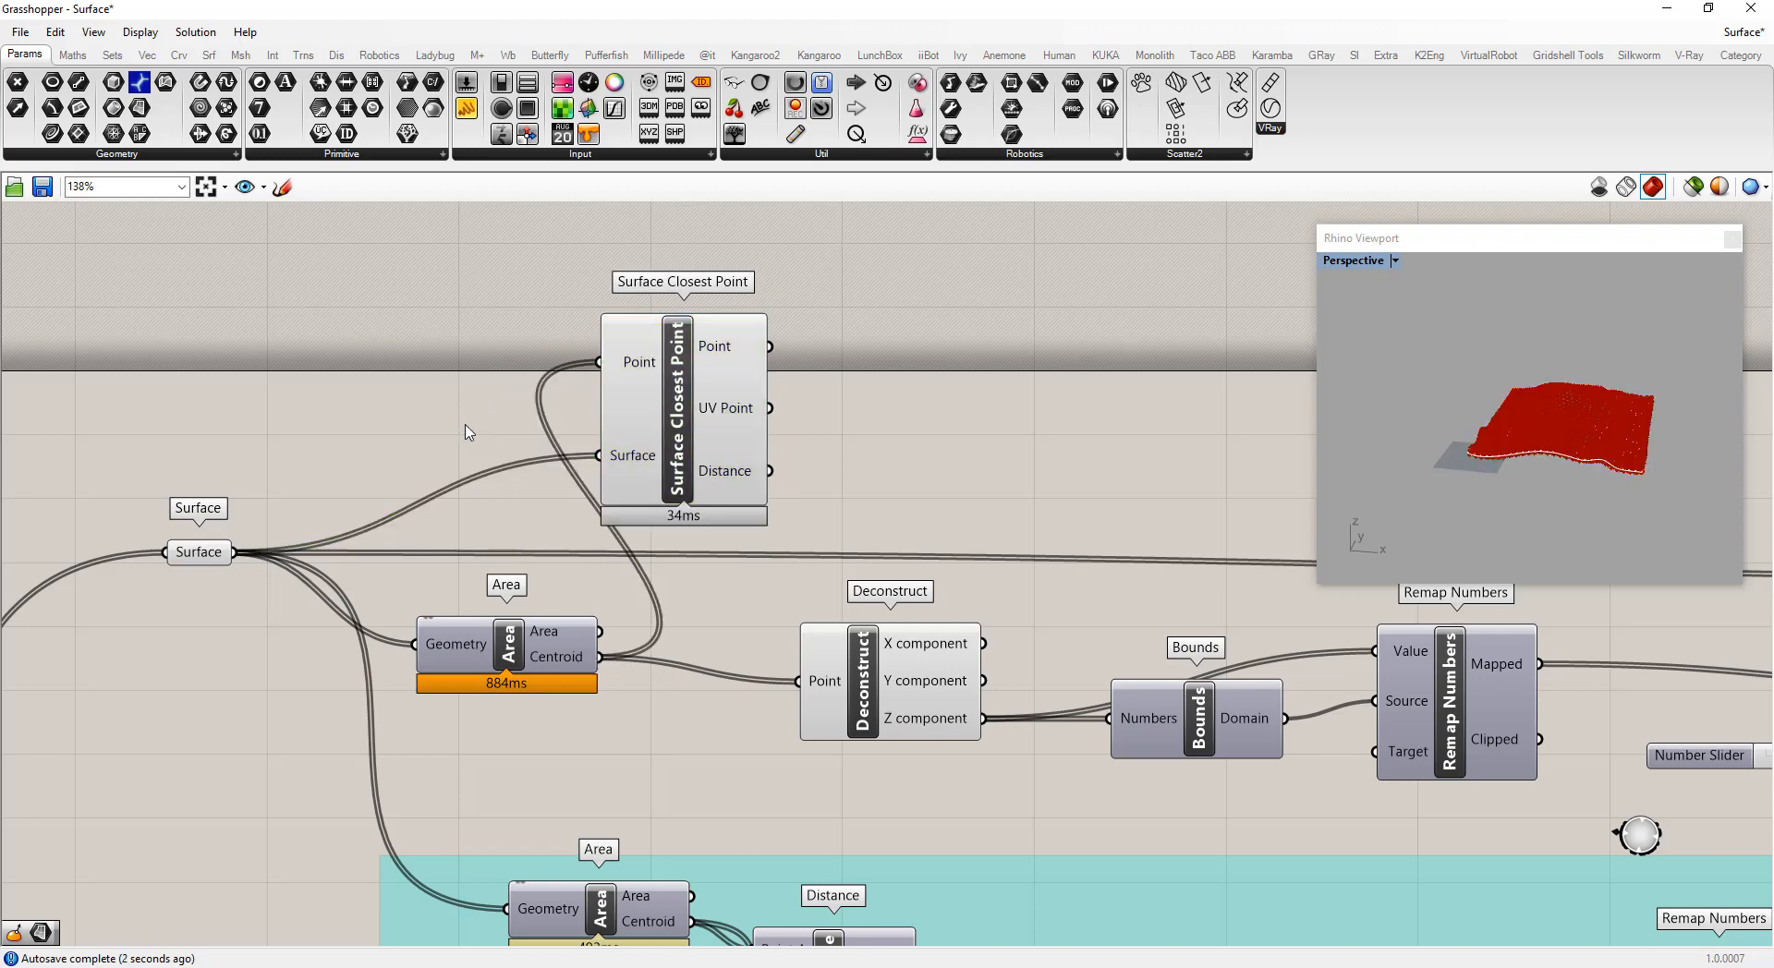
{"action": "scroll", "coordinate": [423, 475], "scroll_direction": "down", "scroll_amount": 2}
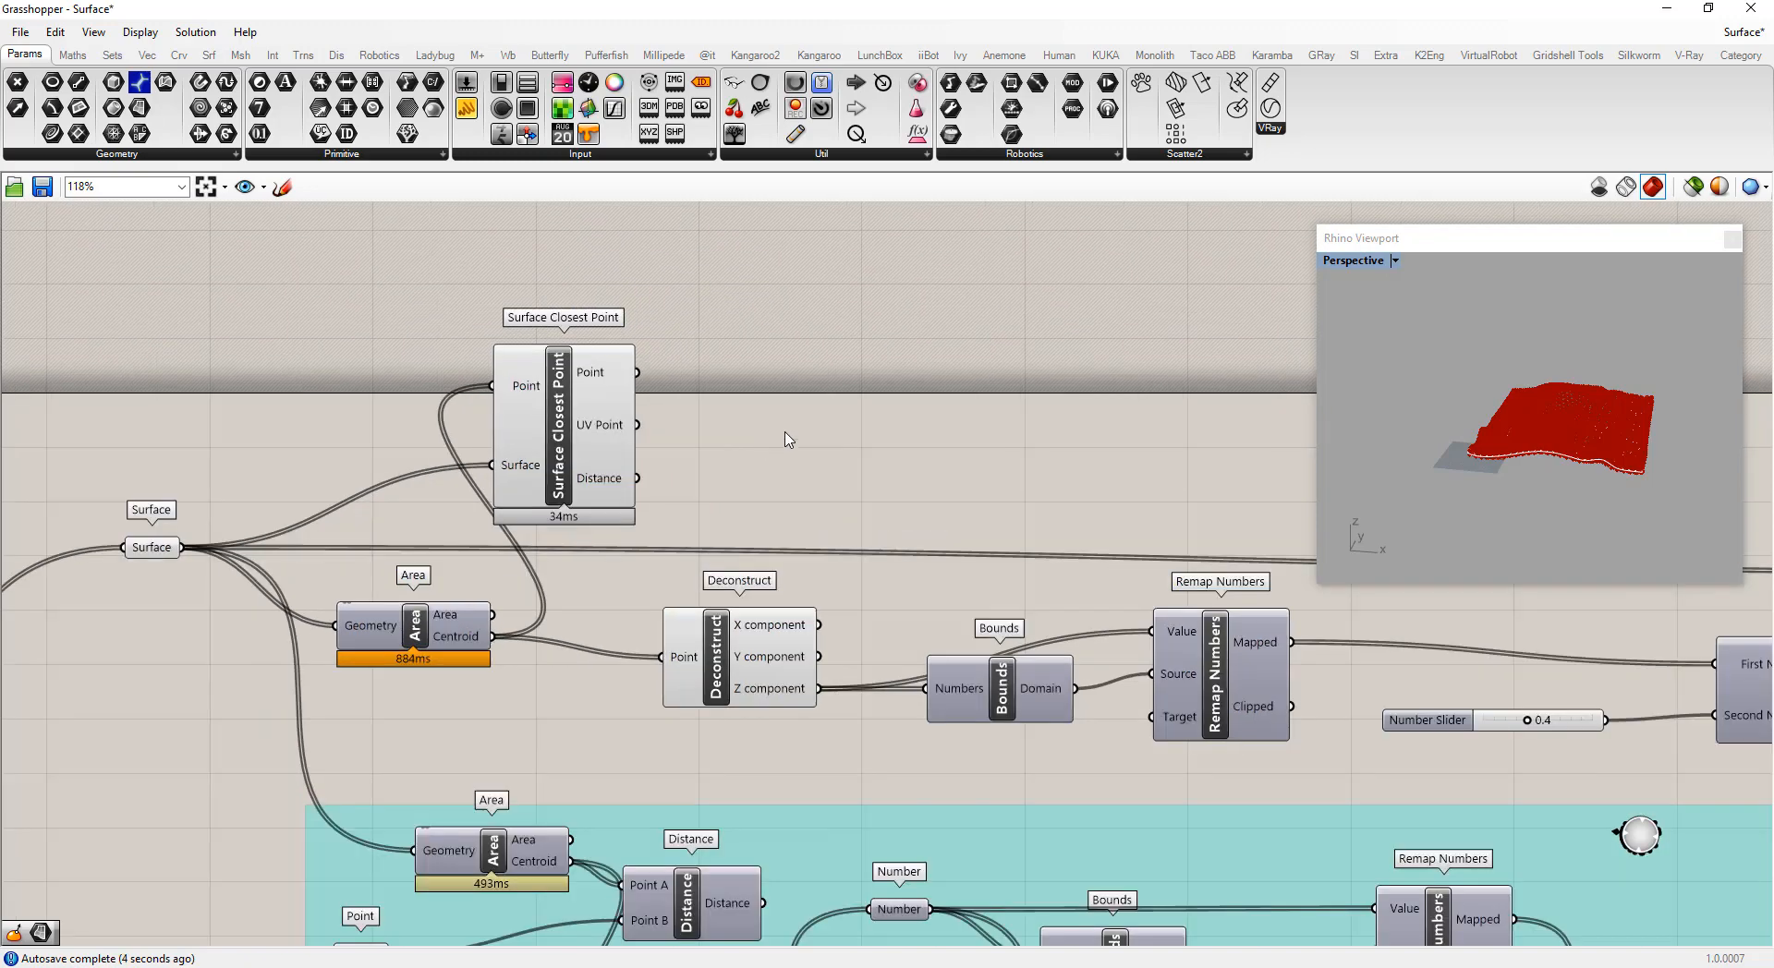
Search for and add a Principal Curvature component beside Surface Closest Point
{"action": "double_click", "coordinate": [824, 418]}
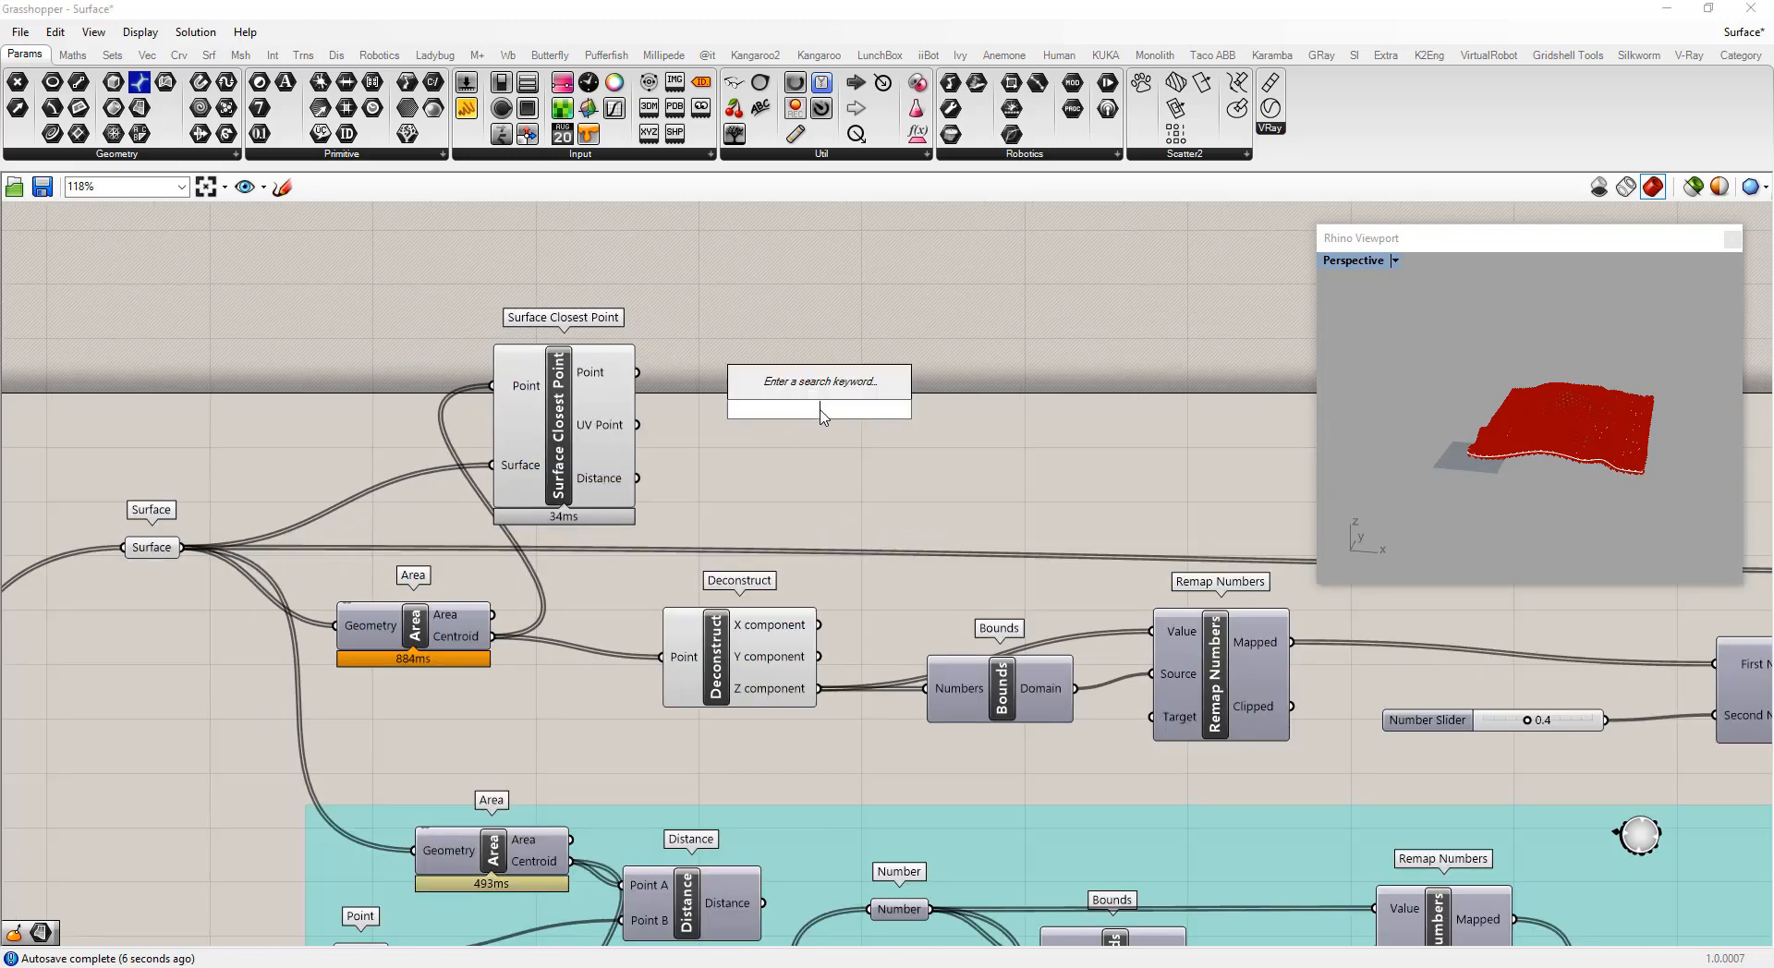
{"action": "scroll", "coordinate": [575, 450], "scroll_direction": "up", "scroll_amount": 2}
{"action": "scroll", "coordinate": [594, 437], "scroll_direction": "down", "scroll_amount": 3}
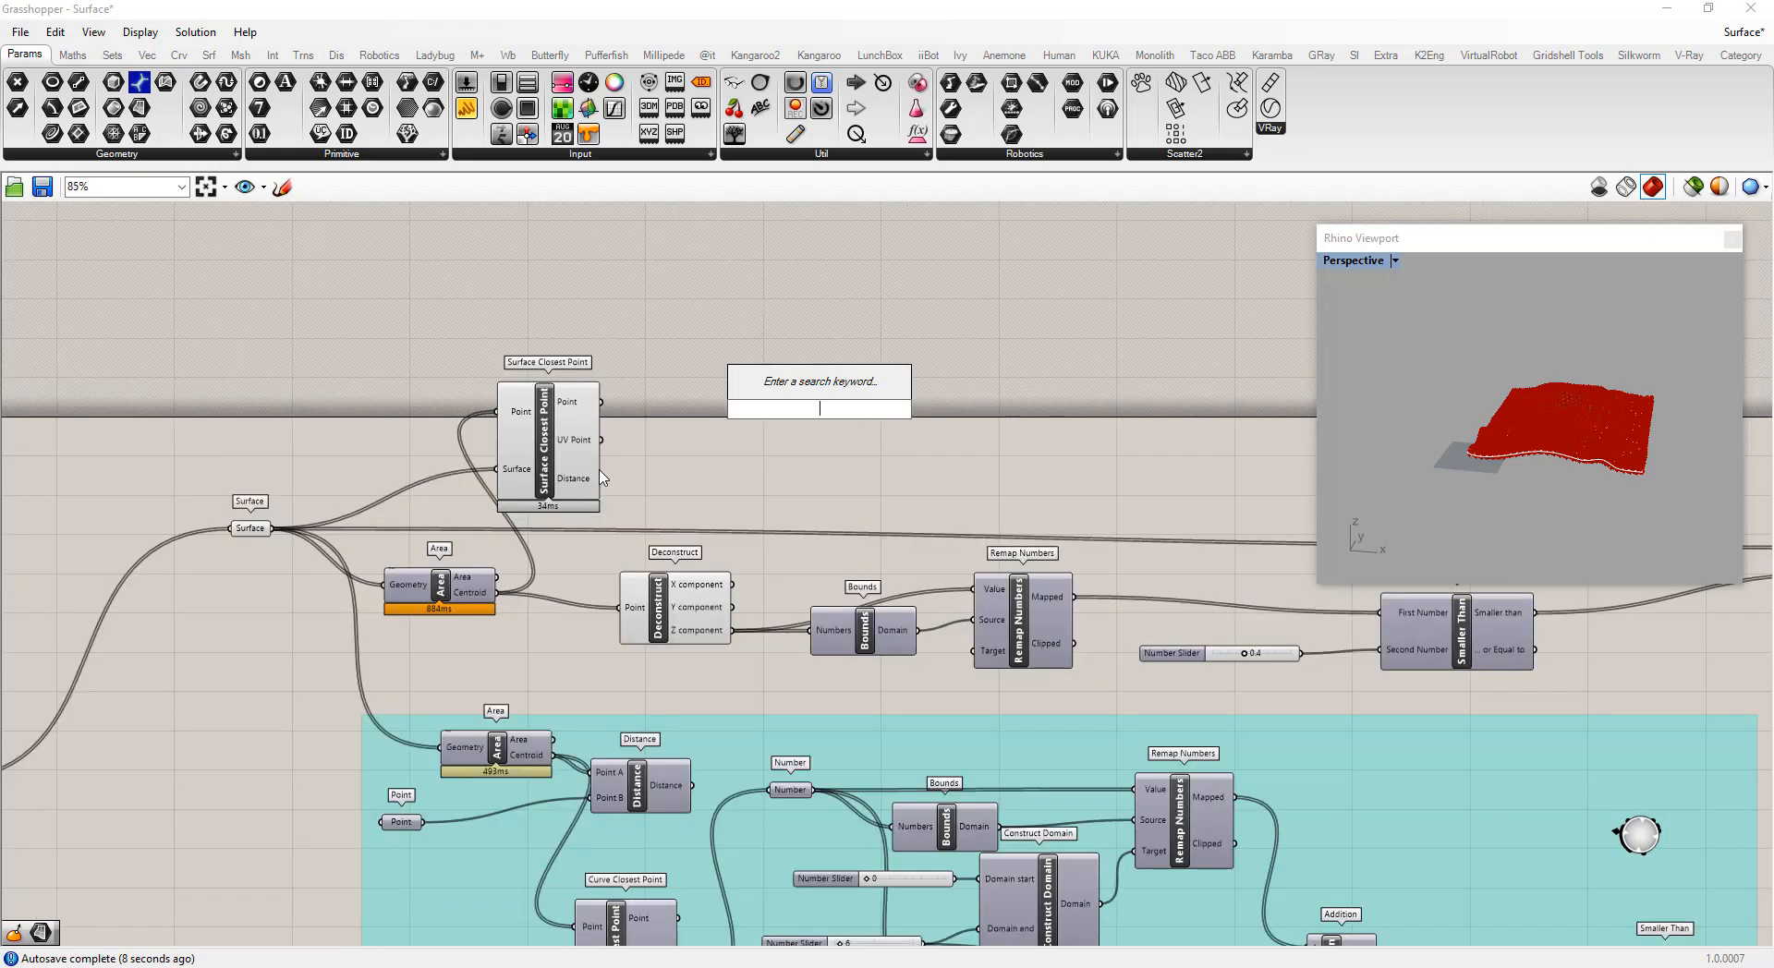
{"action": "double_click", "coordinate": [680, 447]}
{"action": "type", "text": "curv"}
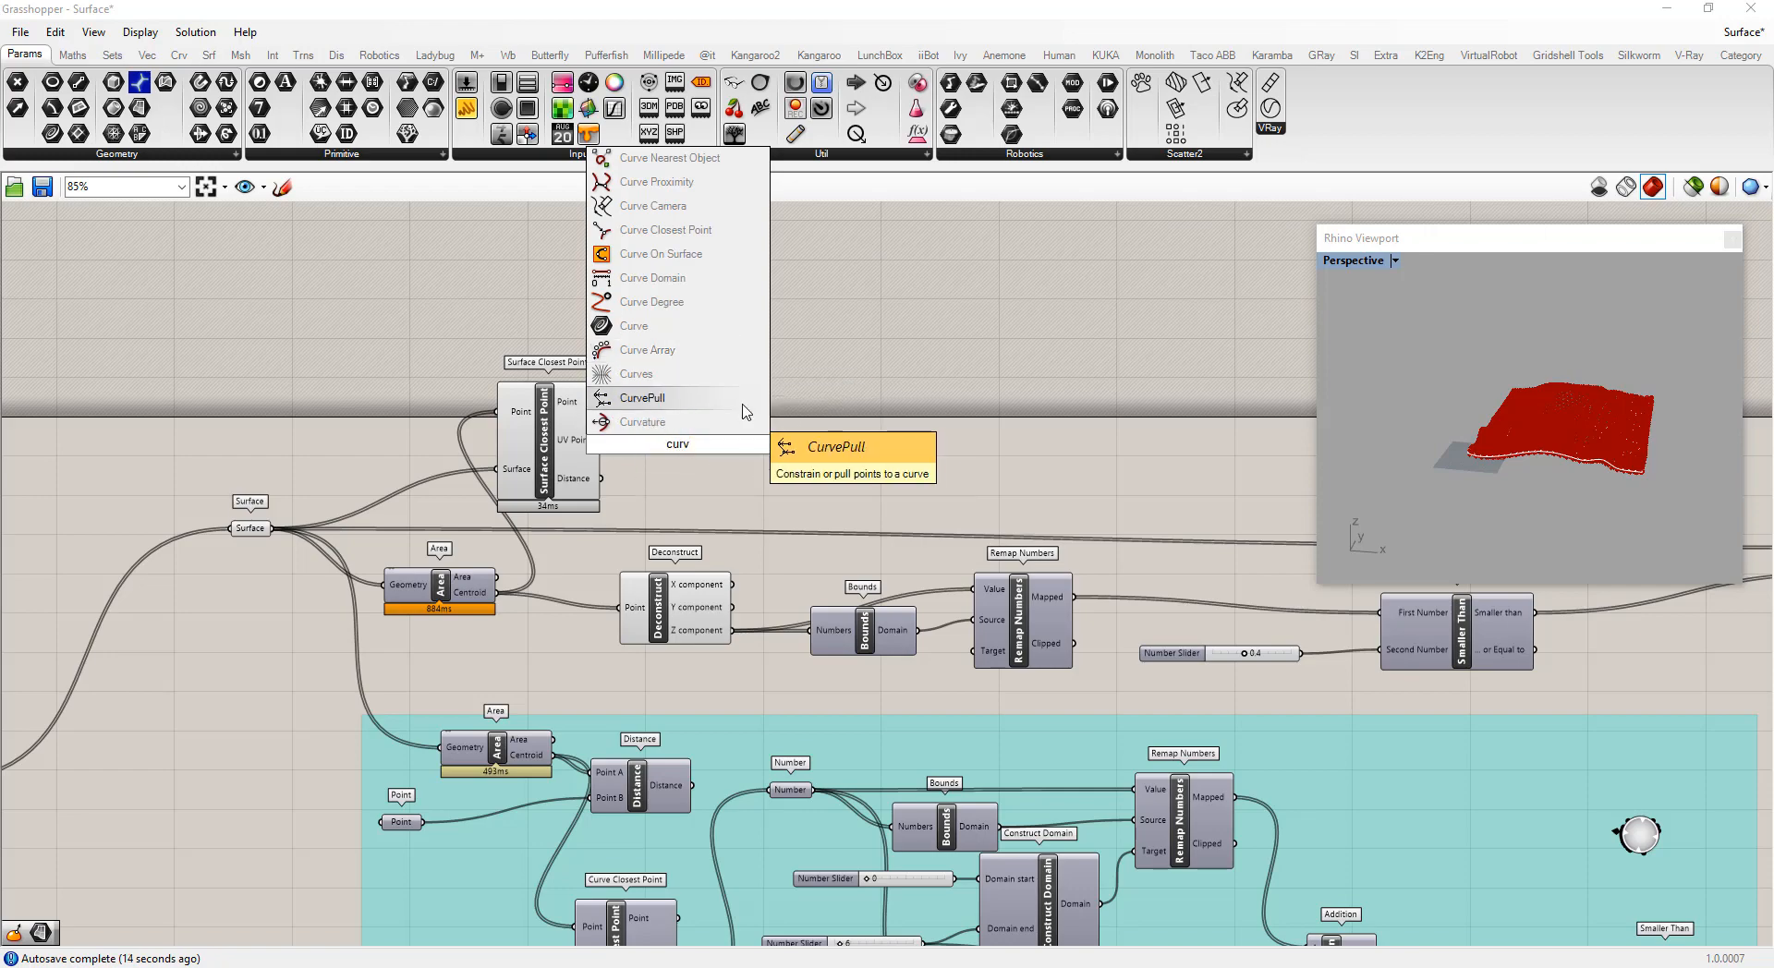
{"action": "type", "text": "at"}
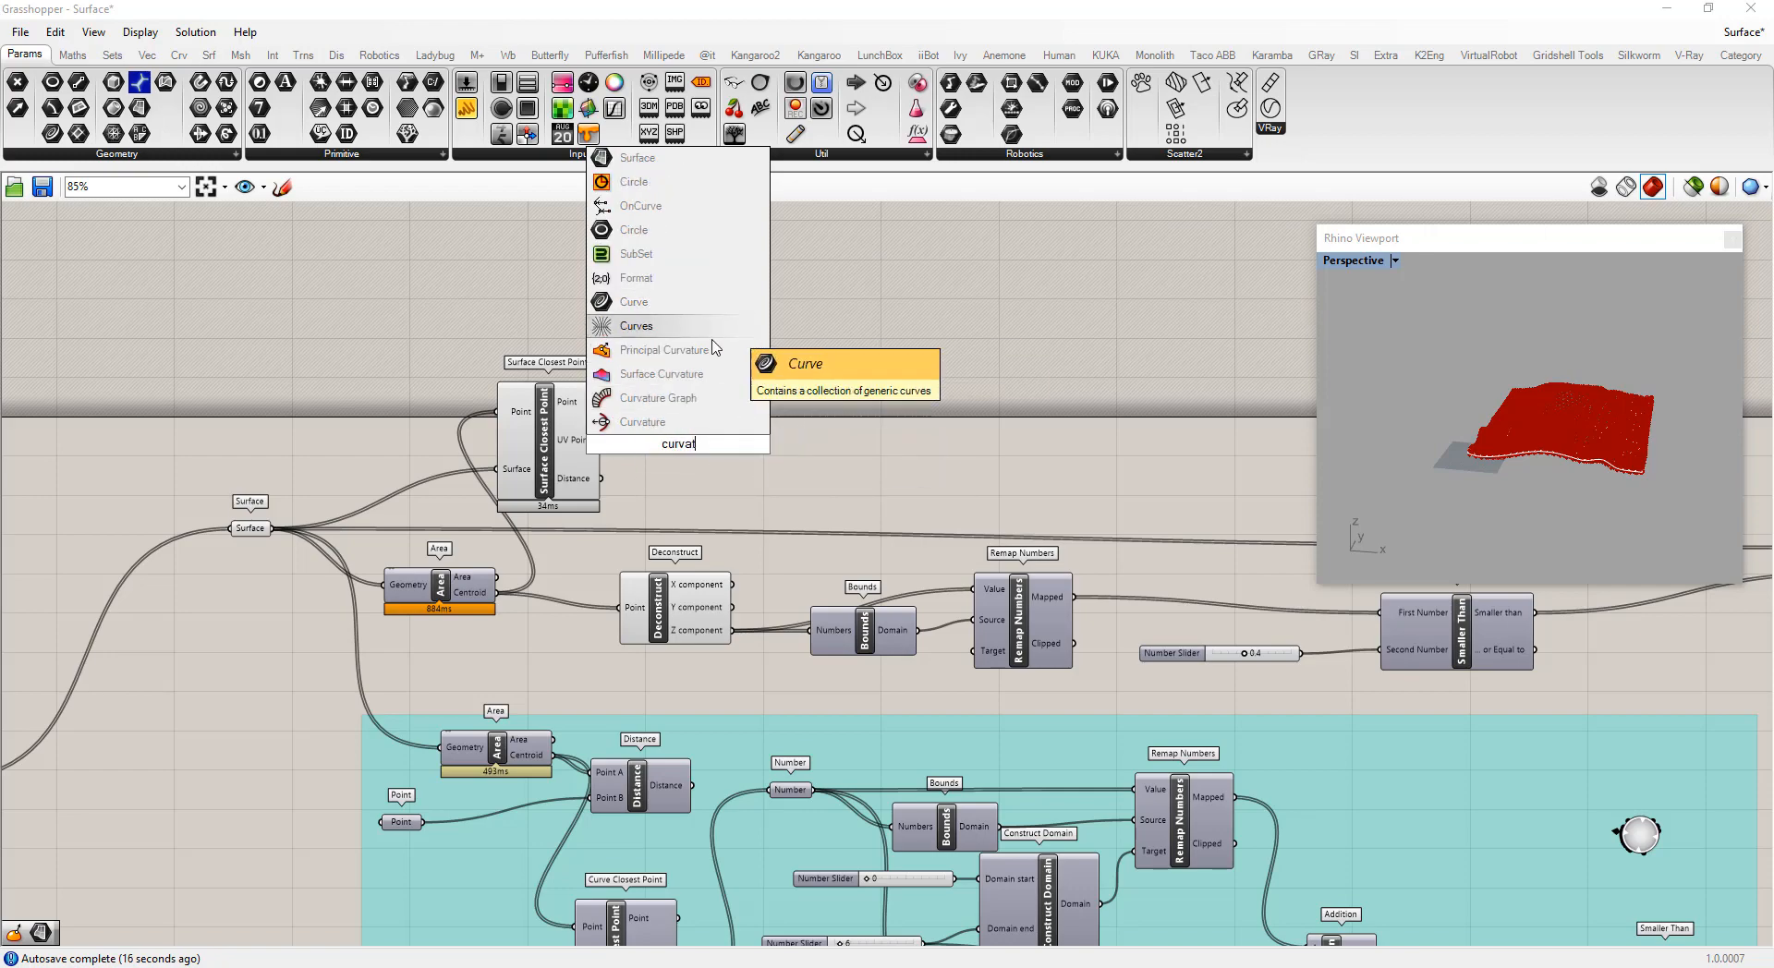
{"action": "left_click", "coordinate": [664, 349]}
{"action": "scroll", "coordinate": [717, 462], "scroll_direction": "up", "scroll_amount": 3}
{"action": "scroll", "coordinate": [717, 462], "scroll_direction": "down", "scroll_amount": 3}
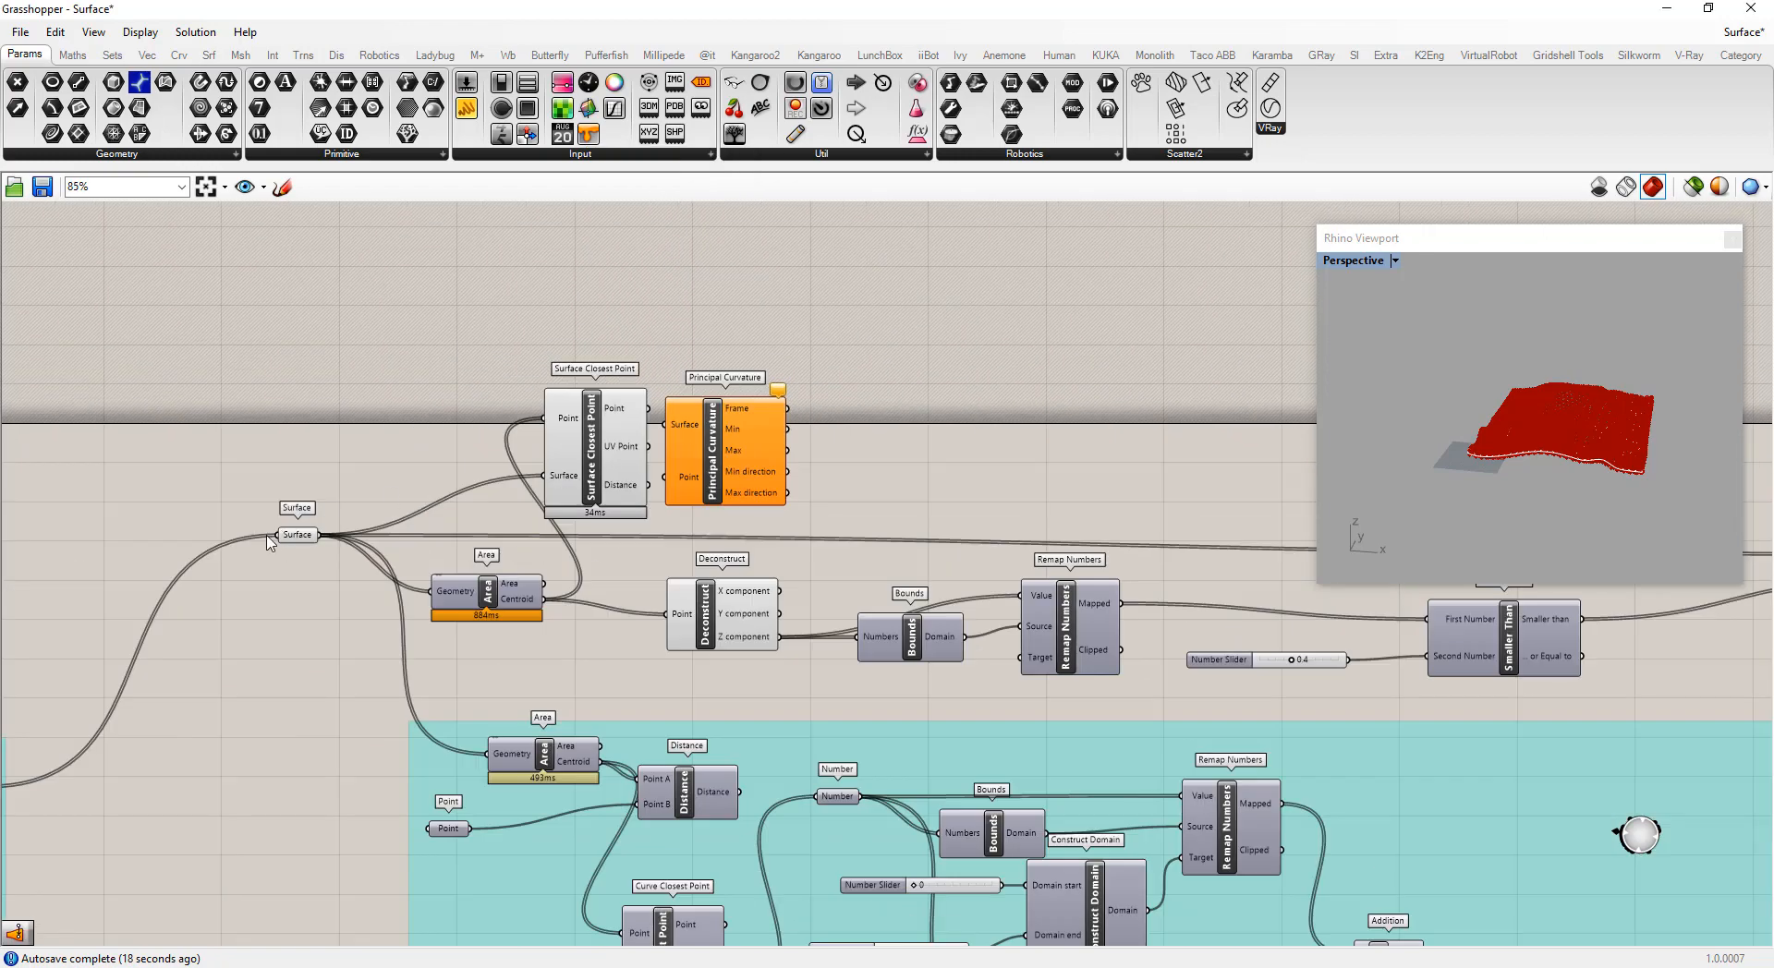
Connect the Surface parameter to Principal Curvature's Surface input, routing the wire through a relay placed above
{"action": "left_click_drag", "start_coordinate": [318, 534], "coordinate": [667, 424]}
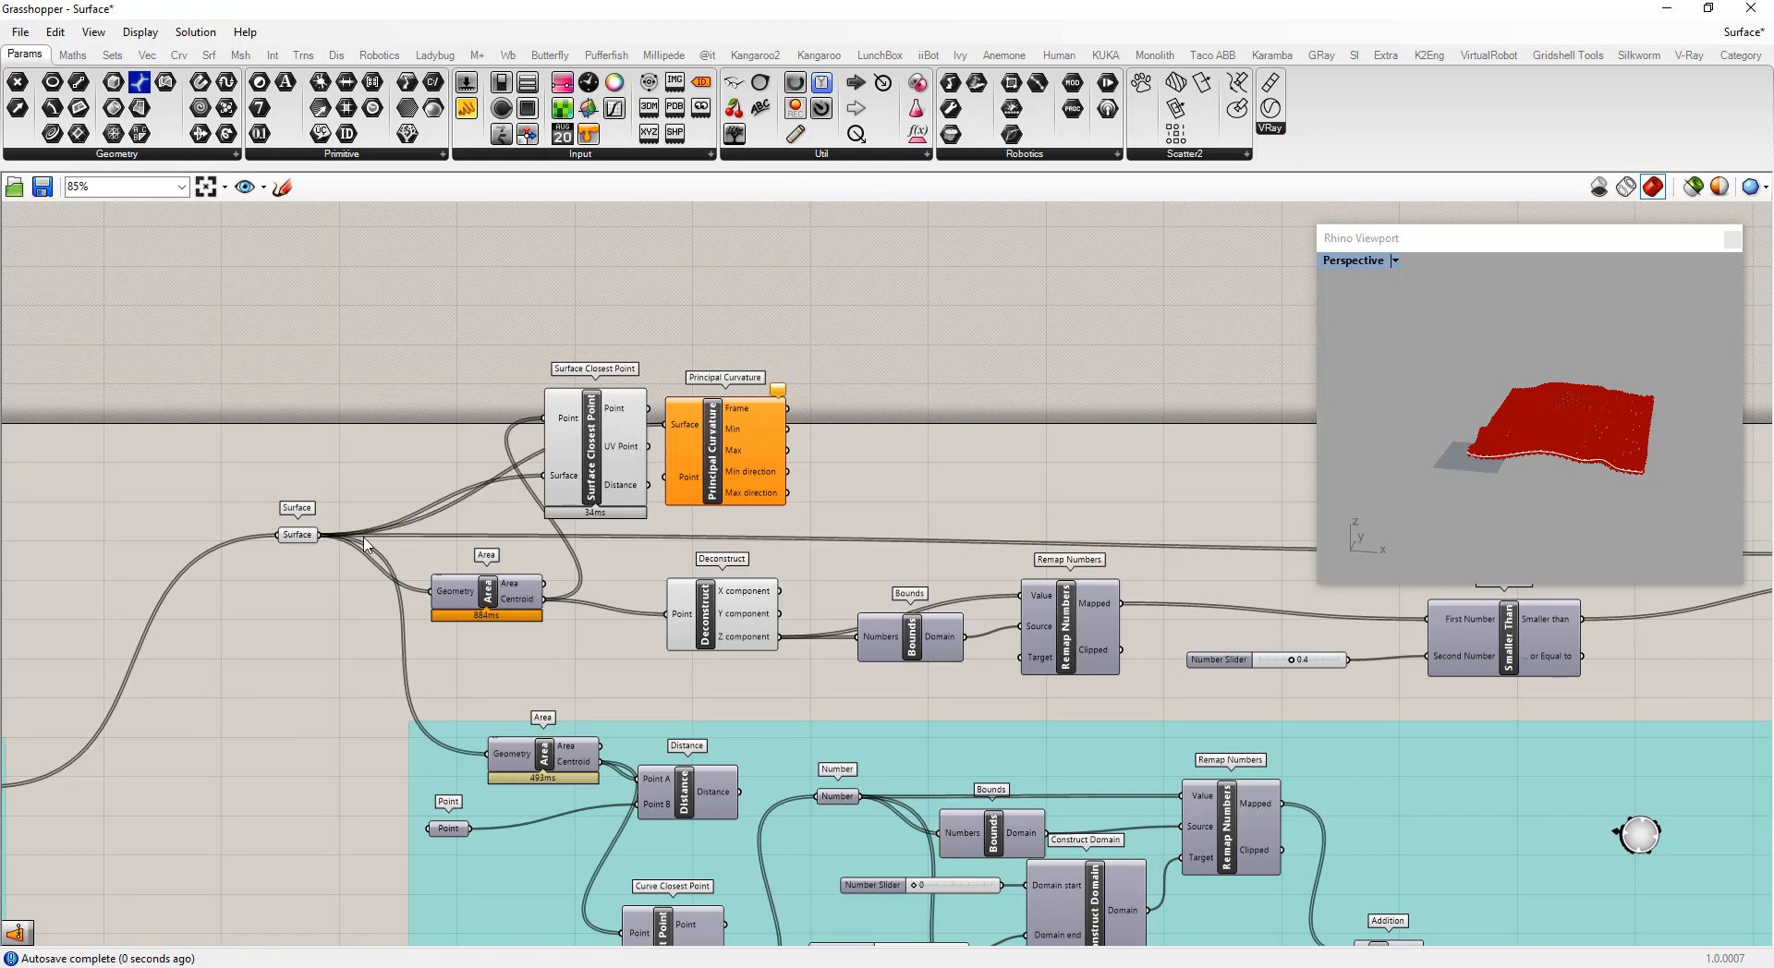
{"action": "mouse_move", "coordinate": [304, 543]}
{"action": "left_mouse_down"}
{"action": "mouse_move", "coordinate": [308, 369]}
{"action": "mouse_move", "coordinate": [293, 552]}
{"action": "left_mouse_up"}
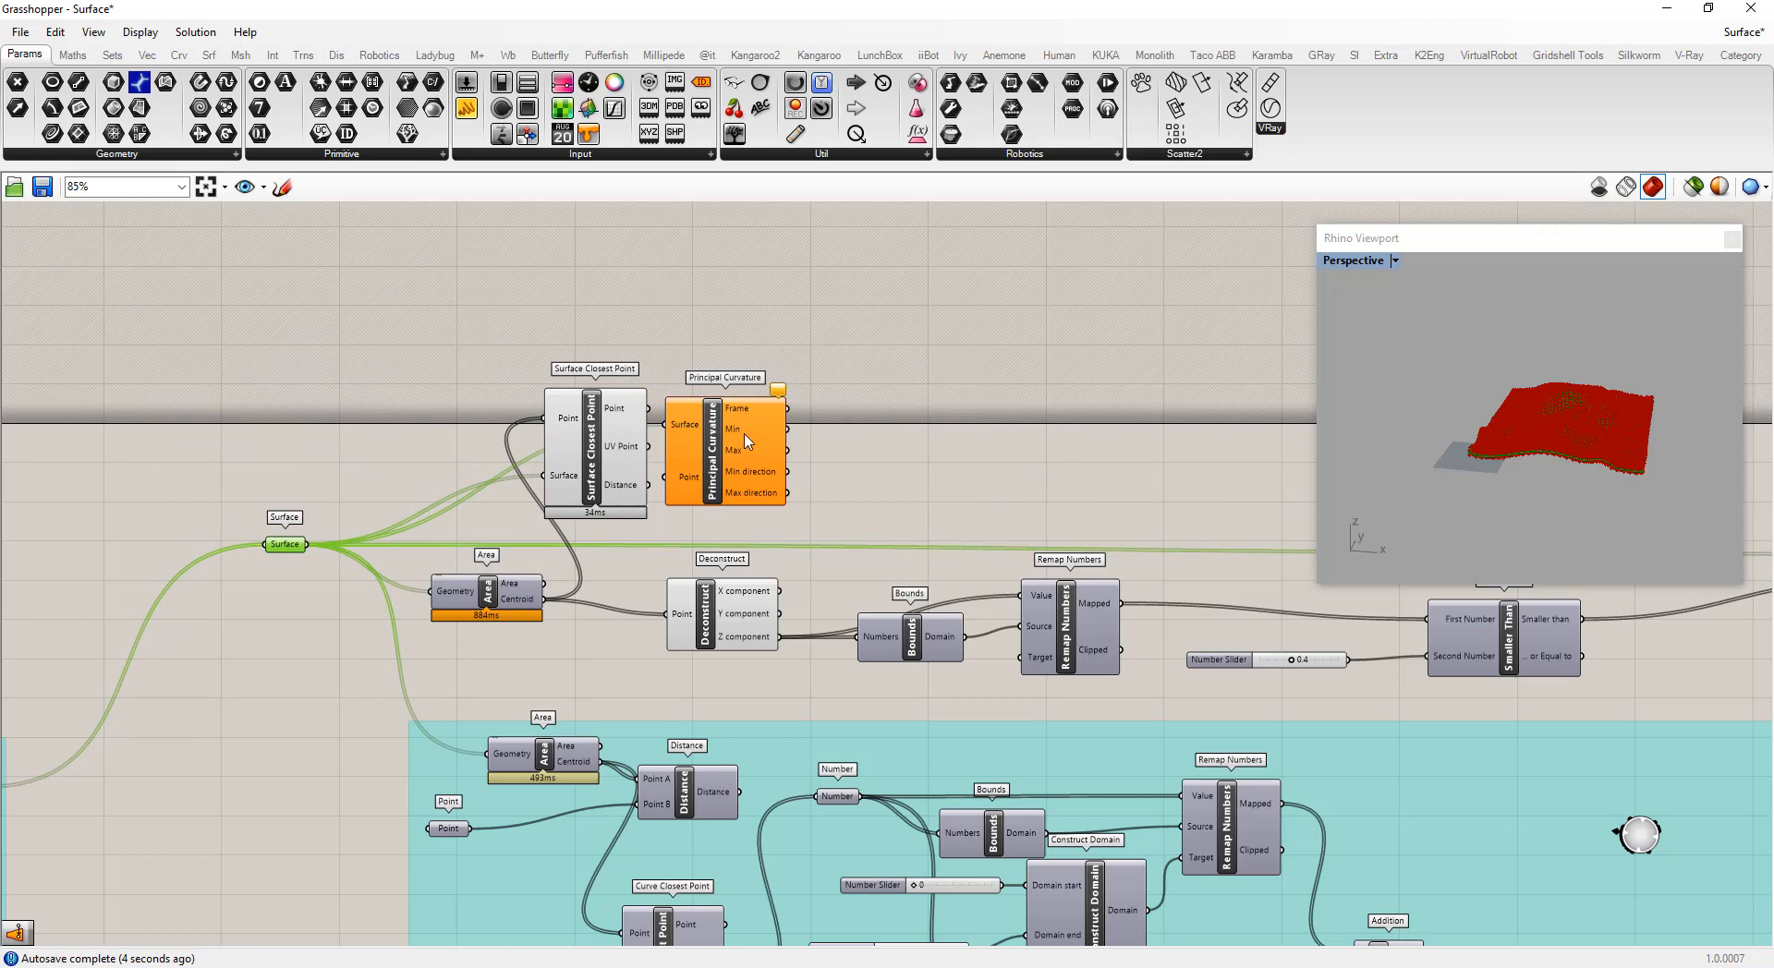
{"action": "left_click_drag", "start_coordinate": [749, 442], "coordinate": [741, 371]}
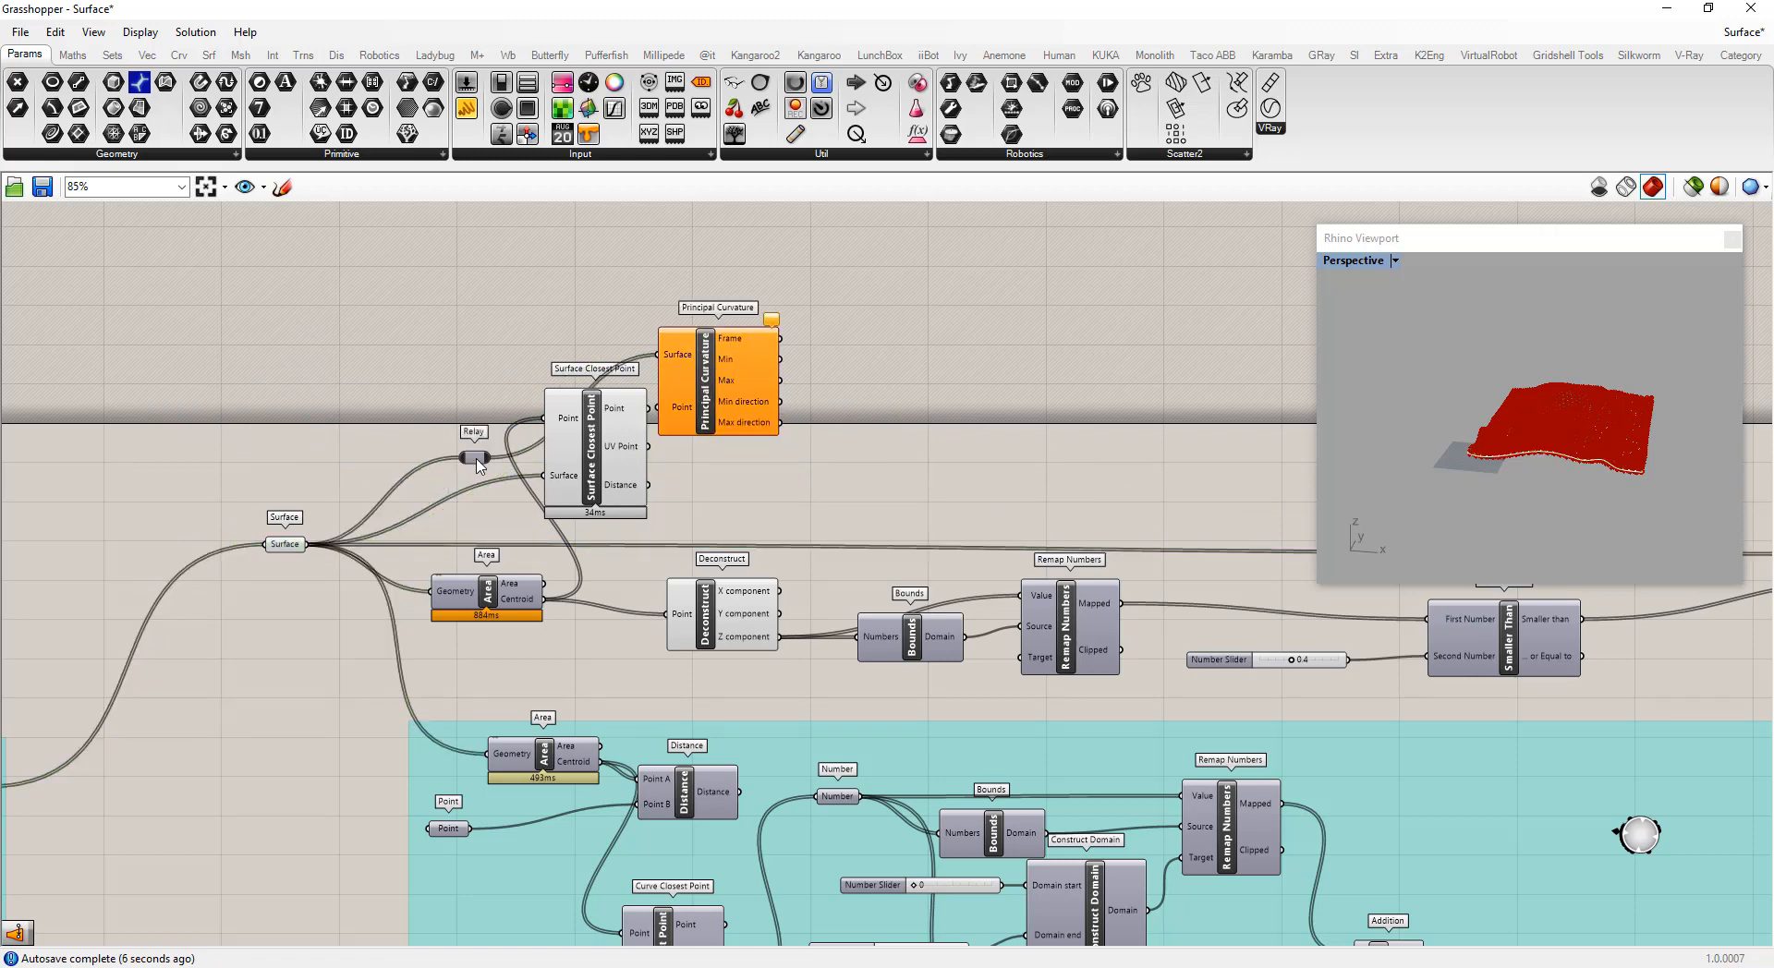
{"action": "double_click", "coordinate": [478, 465]}
{"action": "left_click_drag", "start_coordinate": [477, 449], "coordinate": [466, 355]}
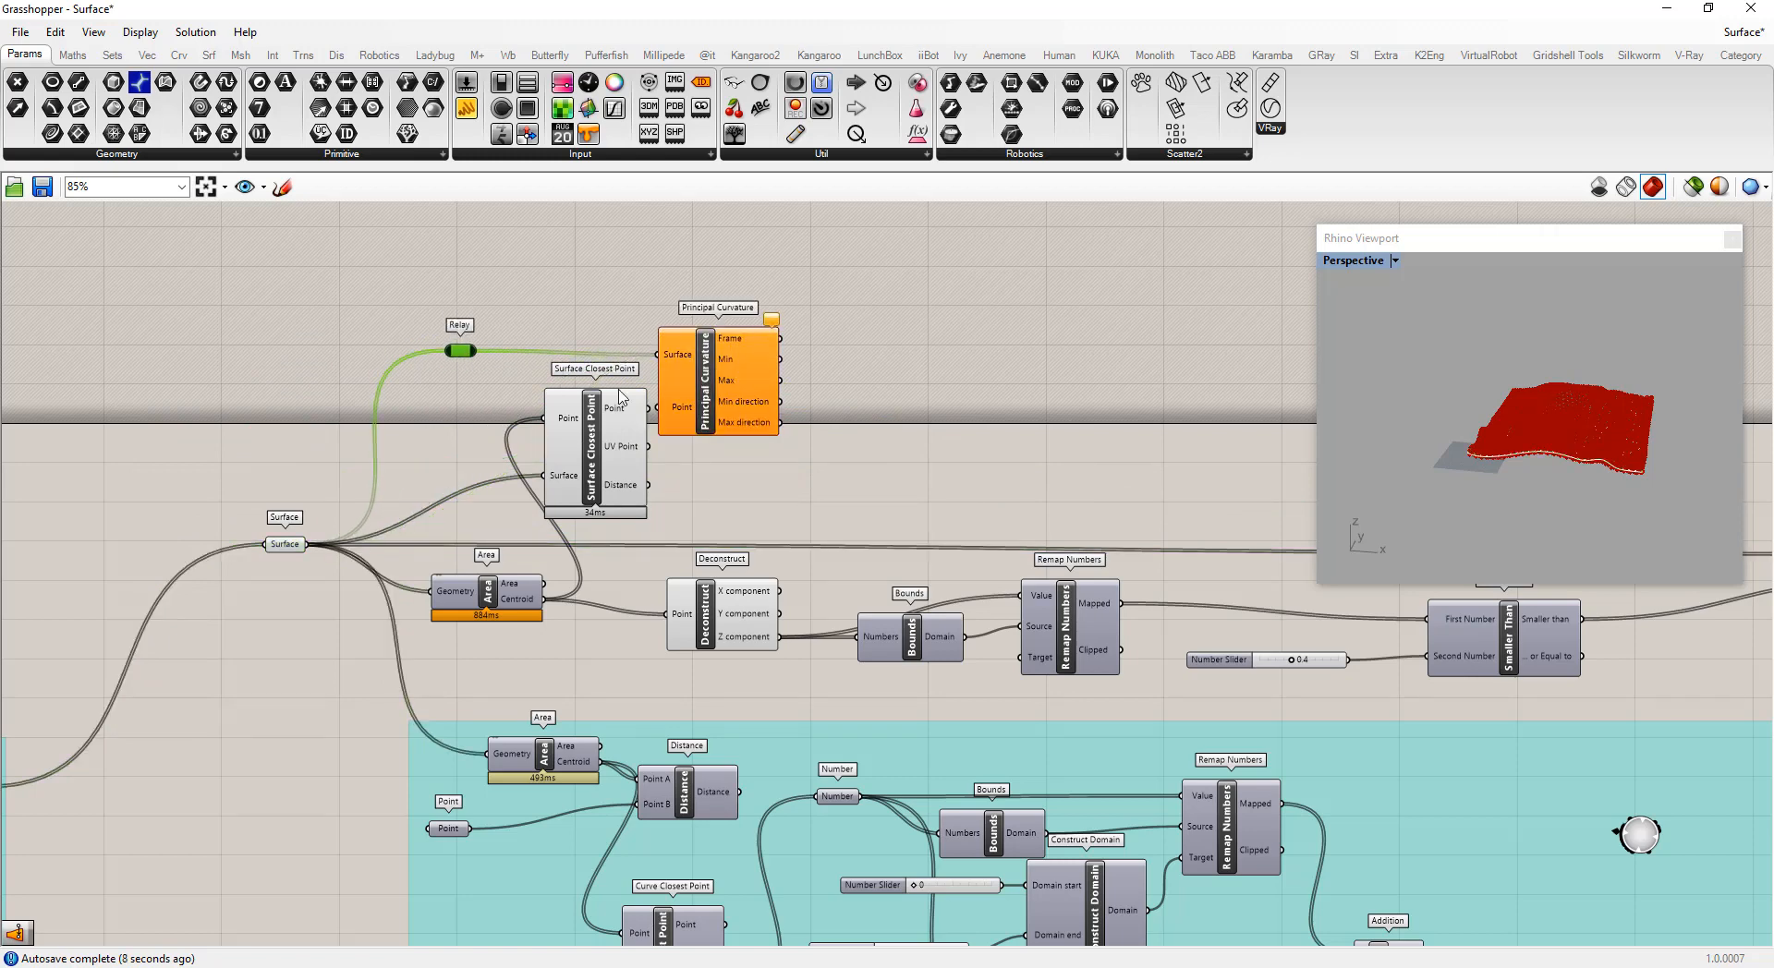
Move Principal Curvature and connect Surface Closest Point's UV Point output to its Point input
{"action": "left_click_drag", "start_coordinate": [737, 386], "coordinate": [796, 383]}
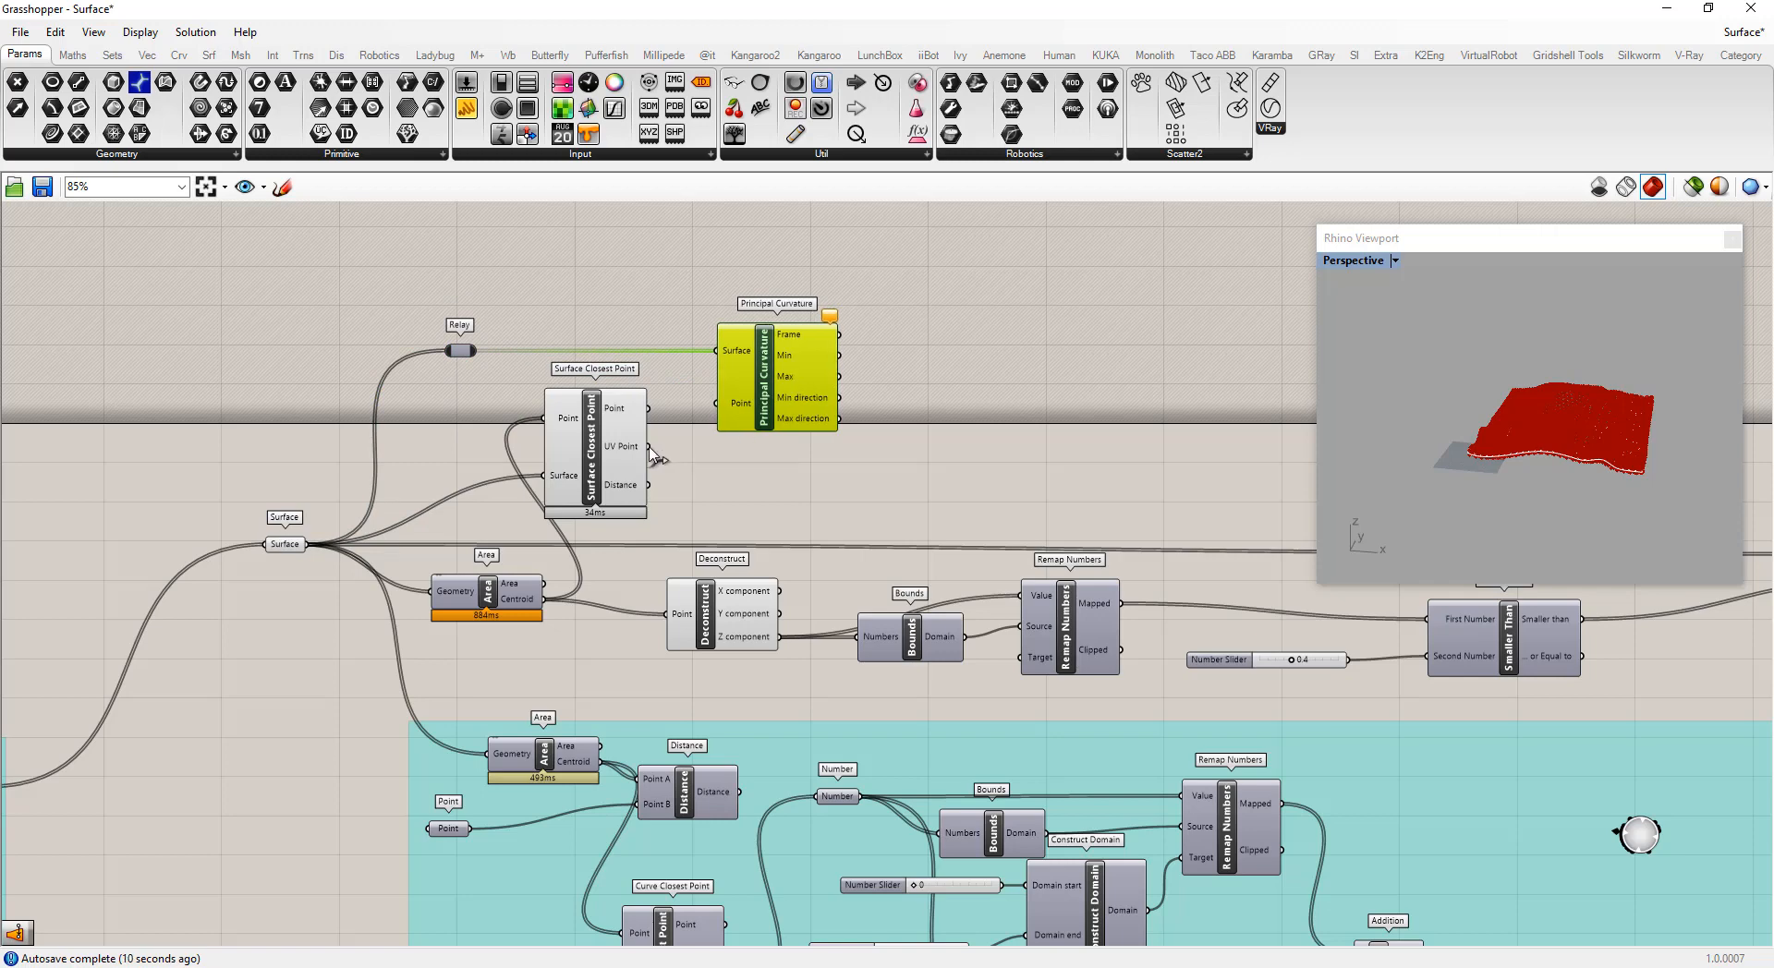
{"action": "left_click_drag", "start_coordinate": [648, 447], "coordinate": [717, 402]}
{"action": "left_click", "coordinate": [739, 481]}
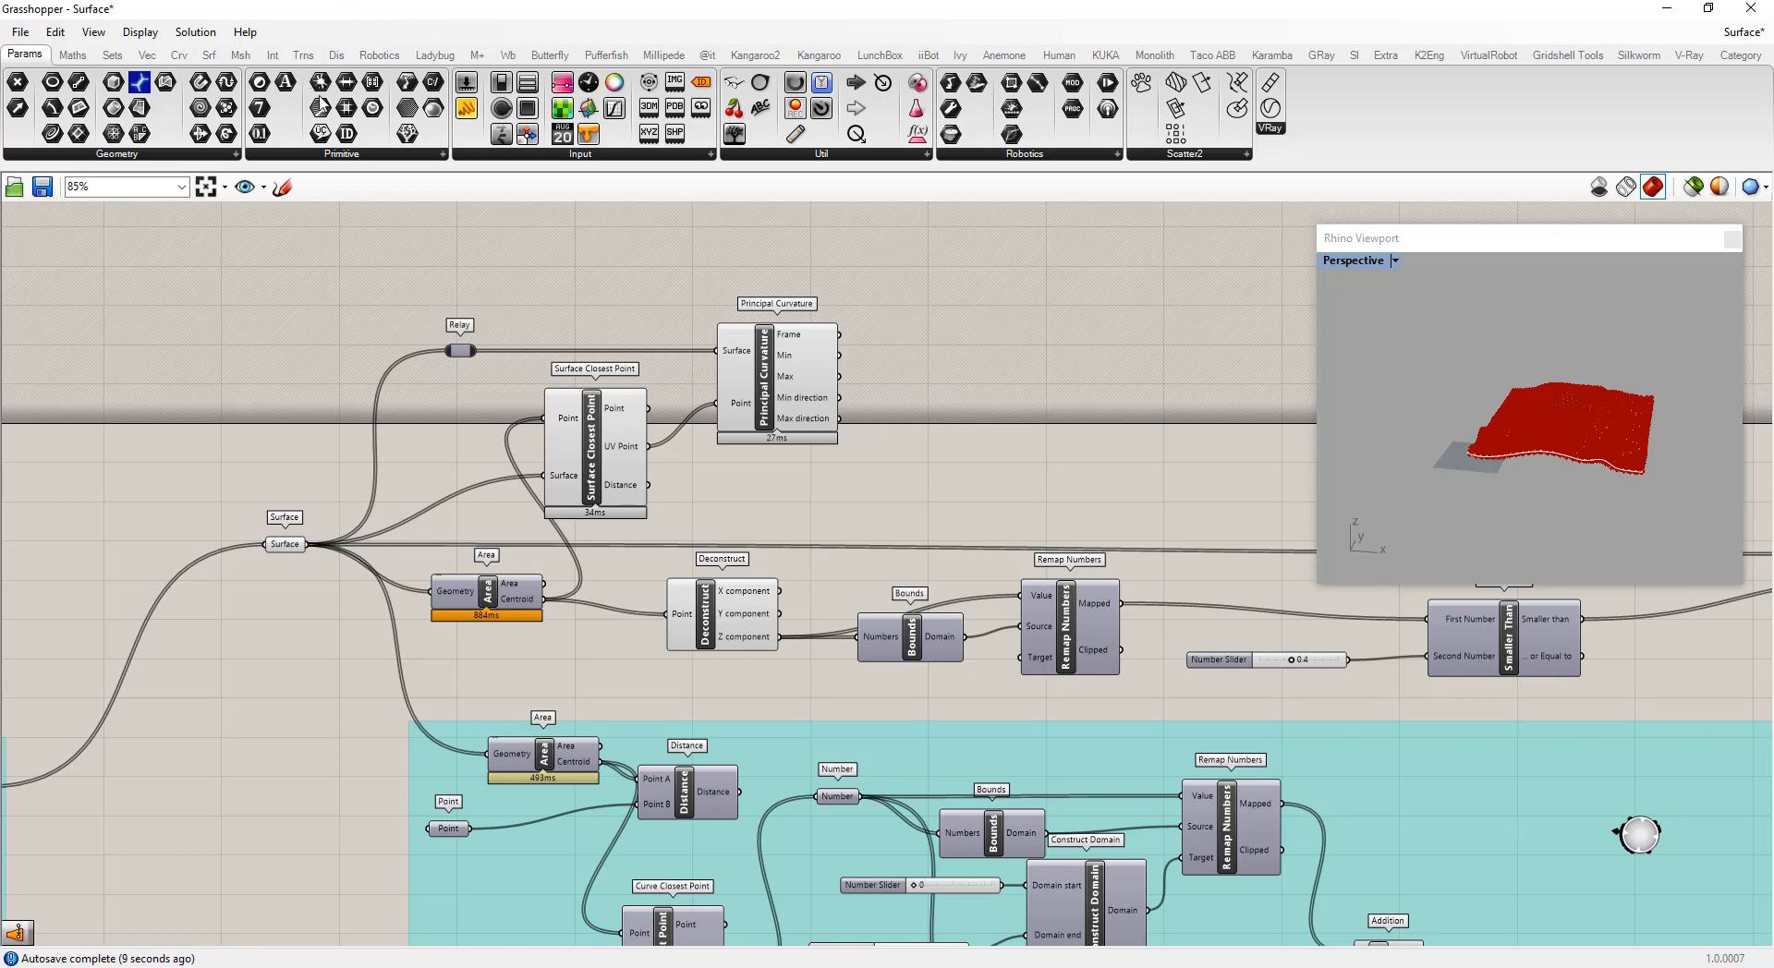
Add a Number parameter and move the Z component's outgoing connections onto it
{"action": "left_click_drag", "start_coordinate": [259, 133], "coordinate": [883, 488]}
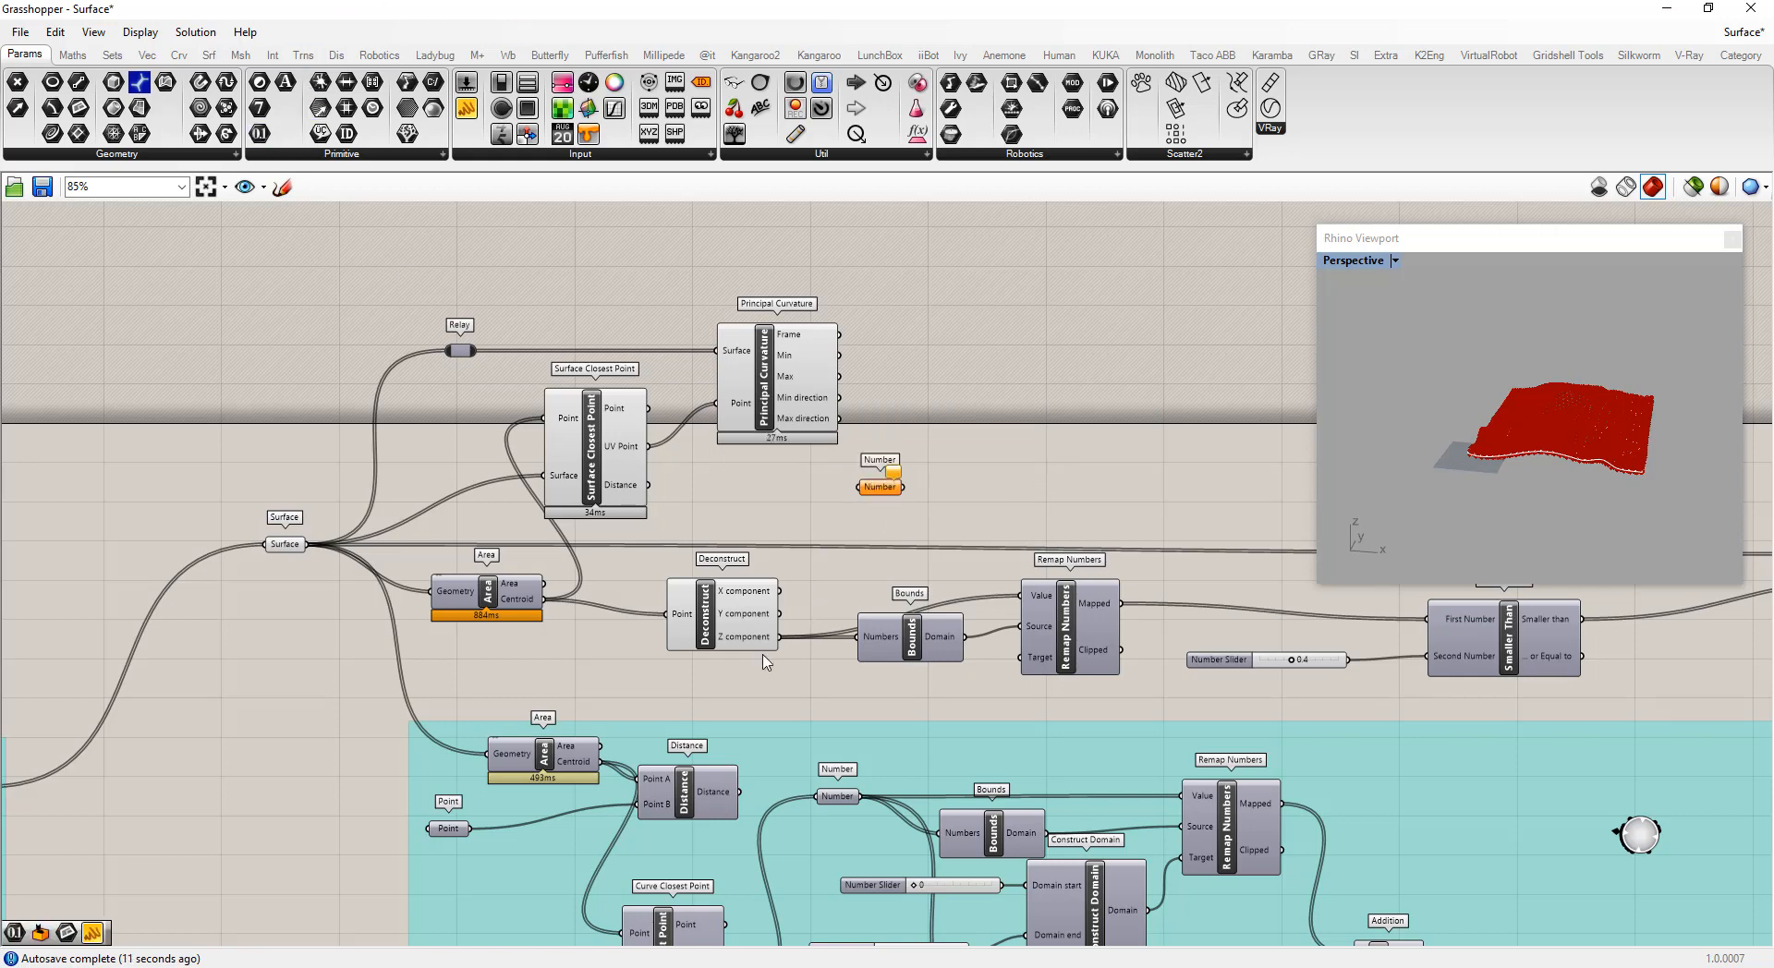
{"action": "left_click_drag", "start_coordinate": [780, 637], "coordinate": [893, 496], "text": "ctrl+shift"}
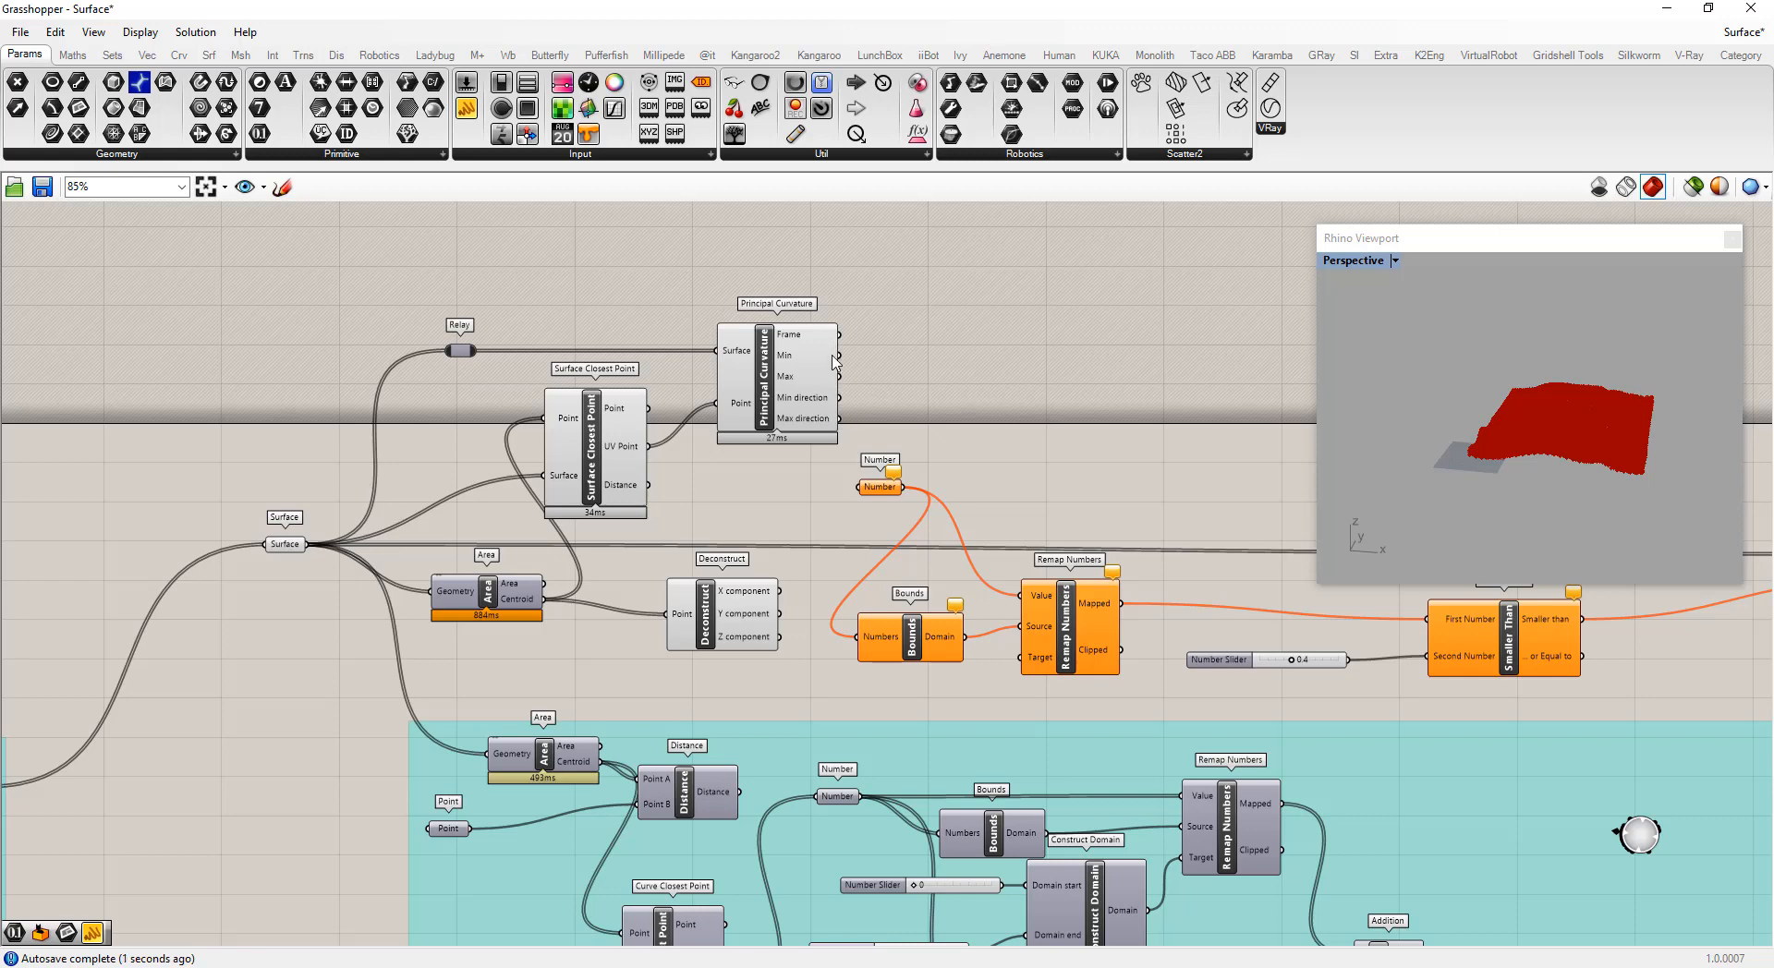
Connect Principal Curvature's Min output to the Number parameter's input
{"action": "left_click_drag", "start_coordinate": [839, 355], "coordinate": [858, 486]}
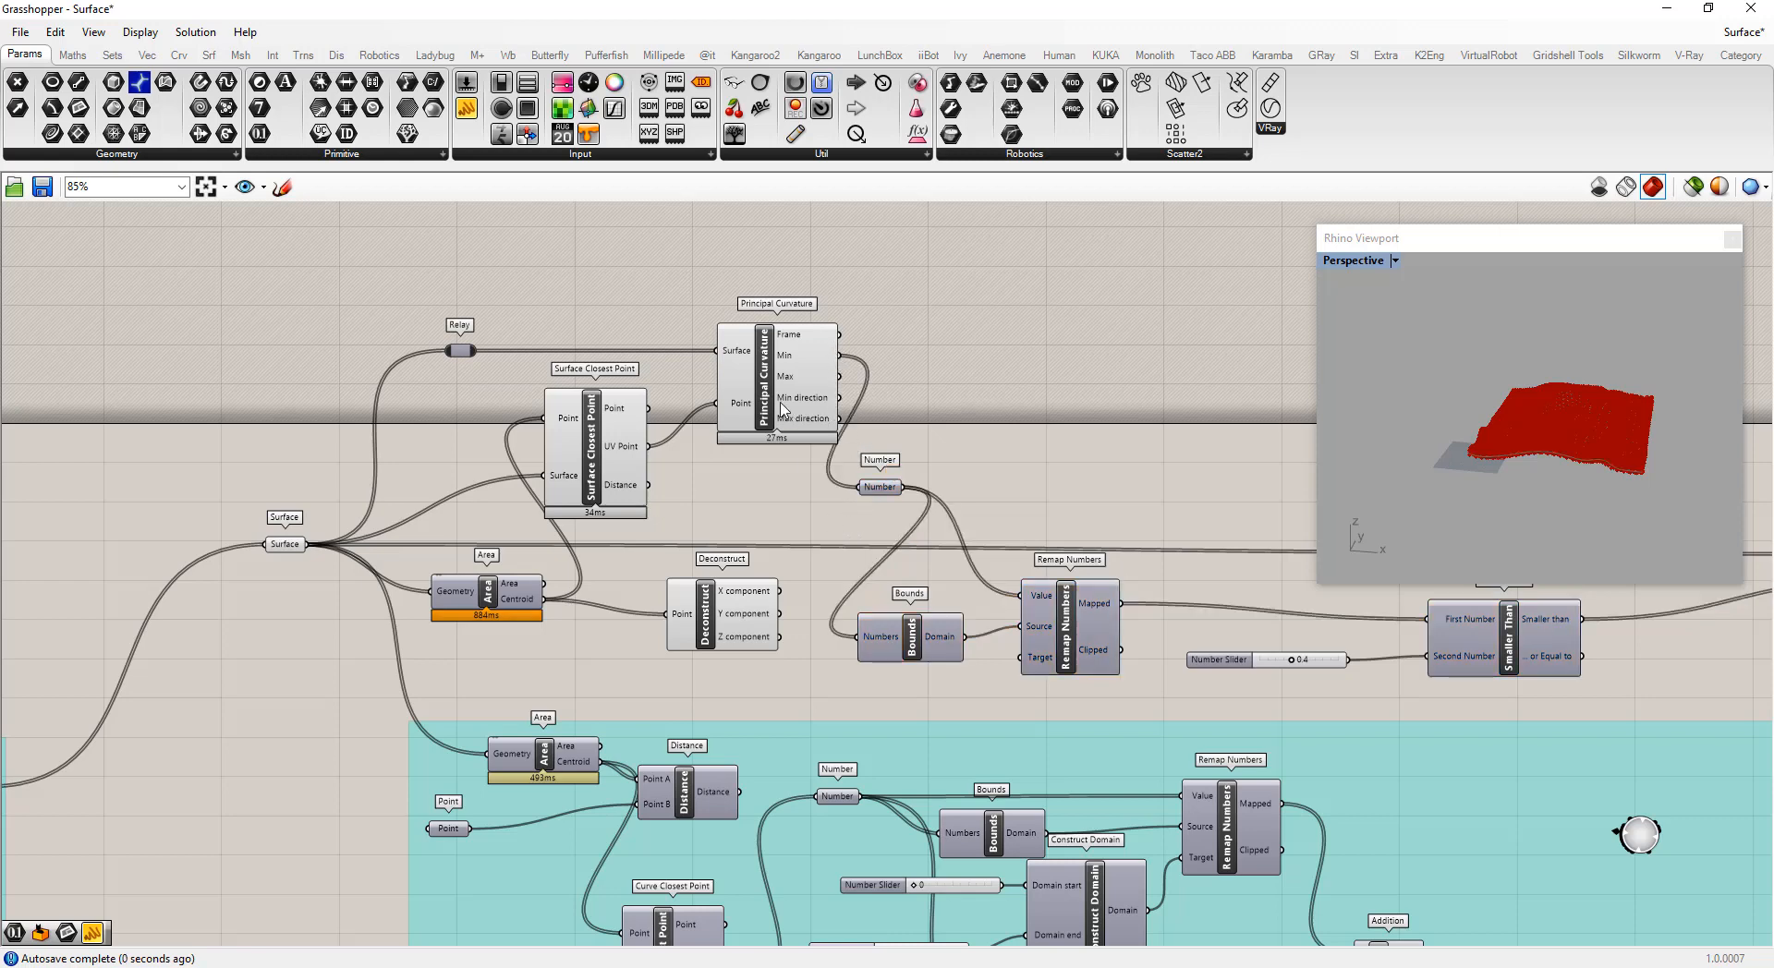
{"action": "left_click_drag", "start_coordinate": [776, 382], "coordinate": [756, 380]}
{"action": "left_click", "coordinate": [972, 391]}
Select Surface Closest Point and Principal Curvature and turn off their preview
{"action": "left_click_drag", "start_coordinate": [762, 515], "coordinate": [534, 313]}
{"action": "right_click", "coordinate": [543, 286]}
{"action": "left_click", "coordinate": [637, 309]}
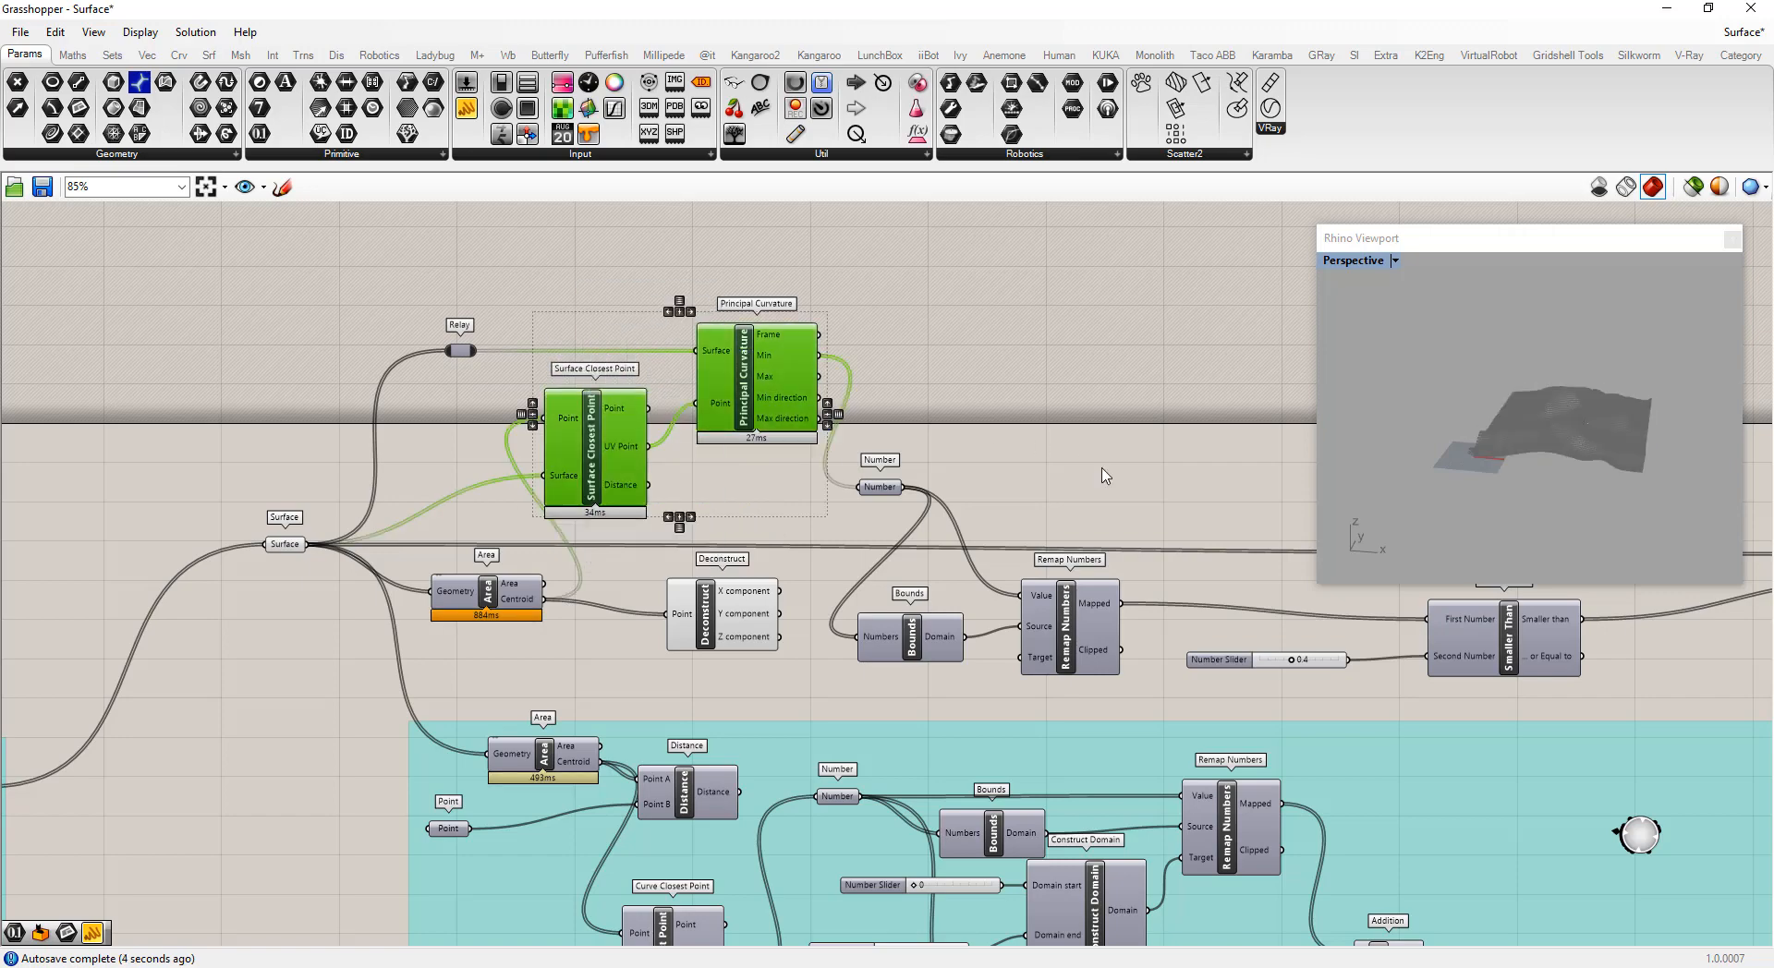
Set the Smaller Than threshold slider to 0.9
{"action": "left_click", "coordinate": [1136, 489]}
{"action": "scroll", "coordinate": [1044, 531], "scroll_direction": "down", "scroll_amount": 5}
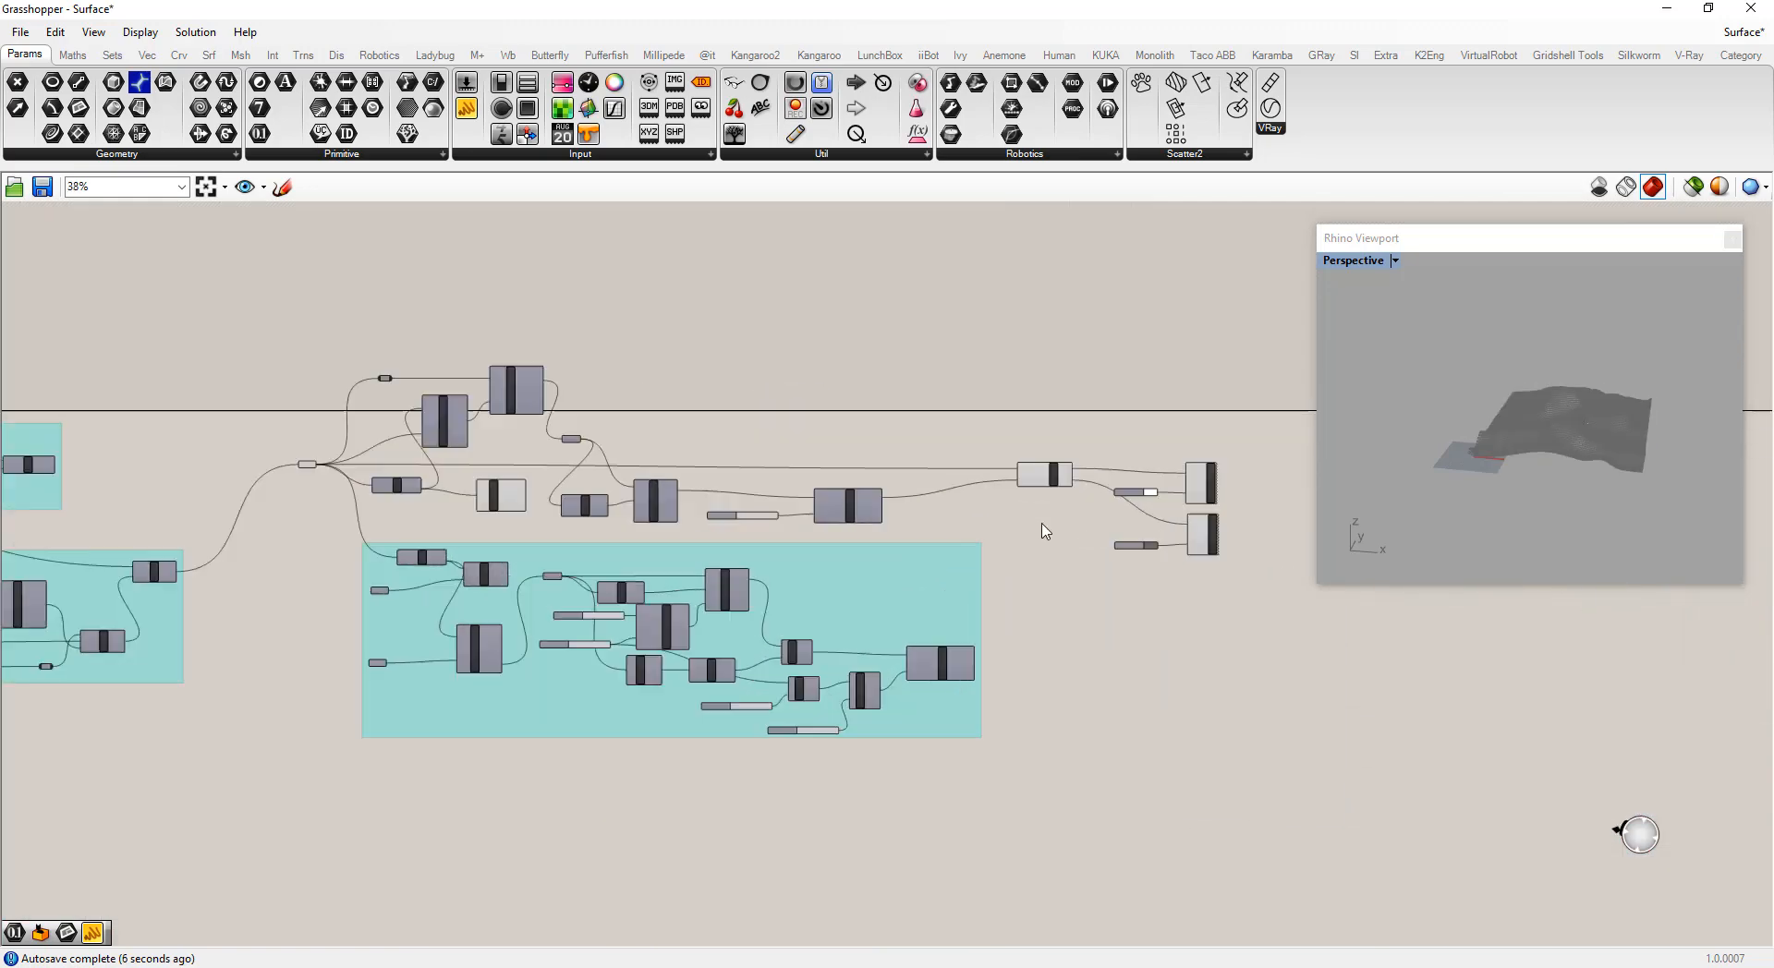
{"action": "scroll", "coordinate": [1042, 532], "scroll_direction": "up", "scroll_amount": 3}
{"action": "scroll", "coordinate": [443, 573], "scroll_direction": "up", "scroll_amount": 4}
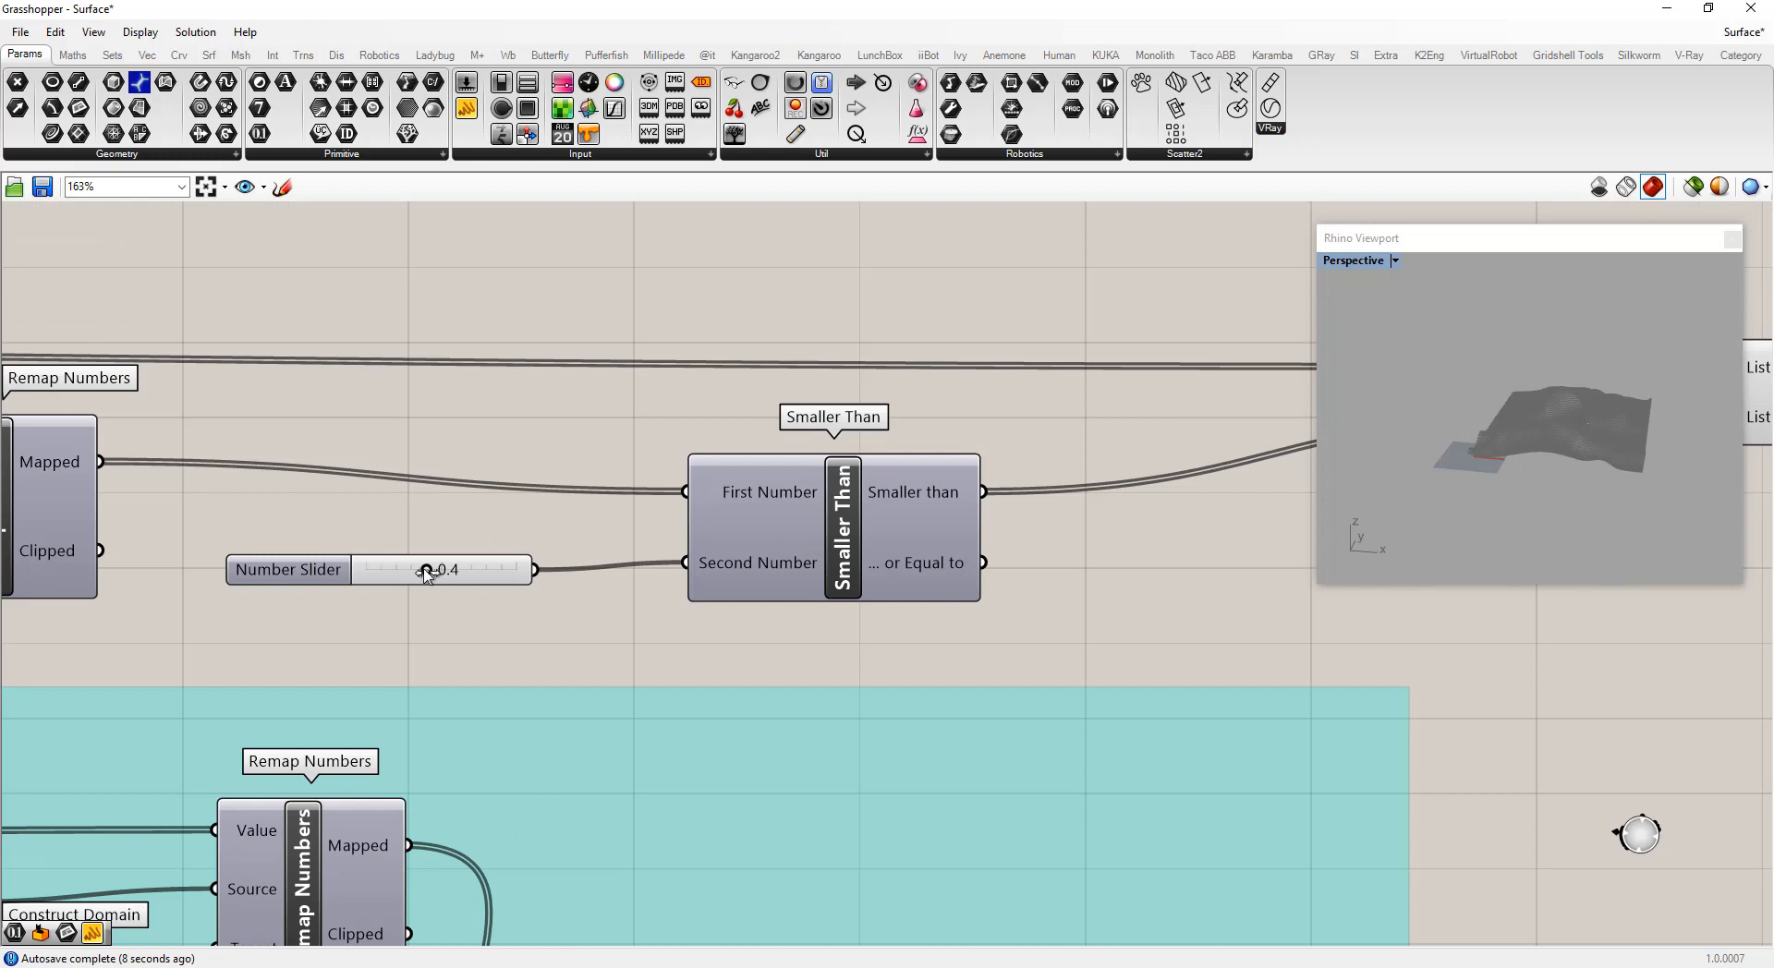
{"action": "left_click_drag", "start_coordinate": [426, 572], "coordinate": [505, 572]}
{"action": "scroll", "coordinate": [1679, 454], "scroll_direction": "up", "scroll_amount": 5}
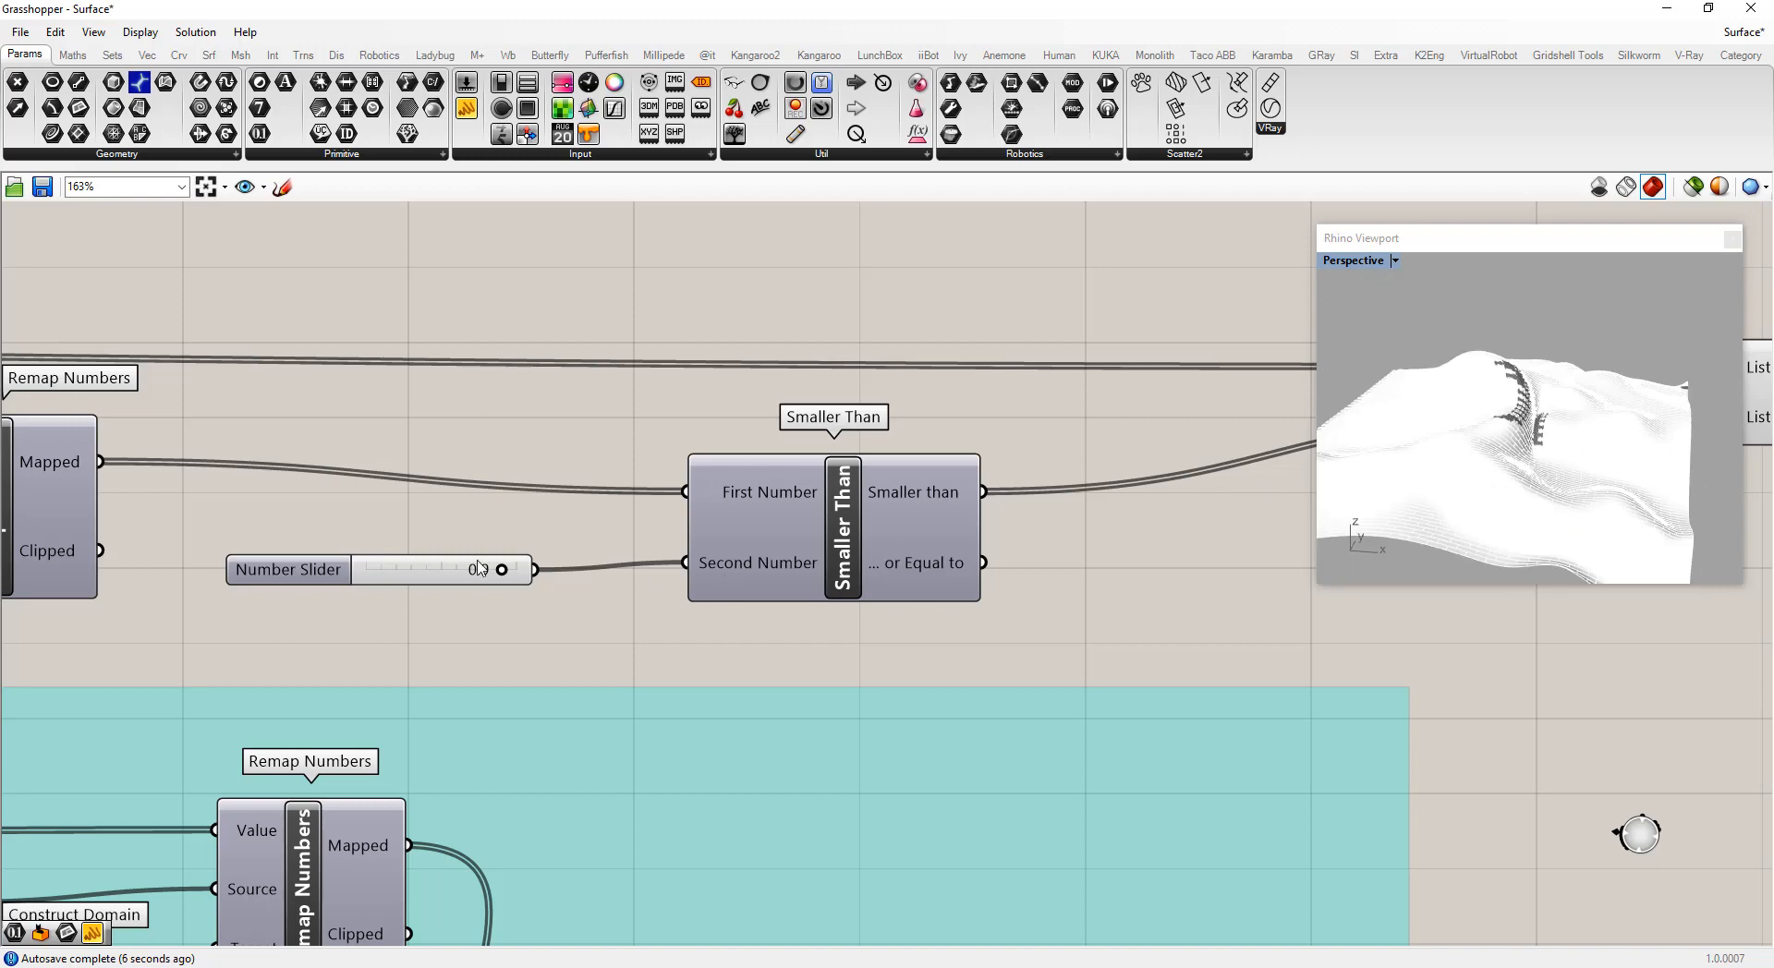
Lower the threshold slider to 0.8
{"action": "scroll", "coordinate": [827, 627], "scroll_direction": "down", "scroll_amount": 7}
{"action": "scroll", "coordinate": [343, 480], "scroll_direction": "up", "scroll_amount": 5}
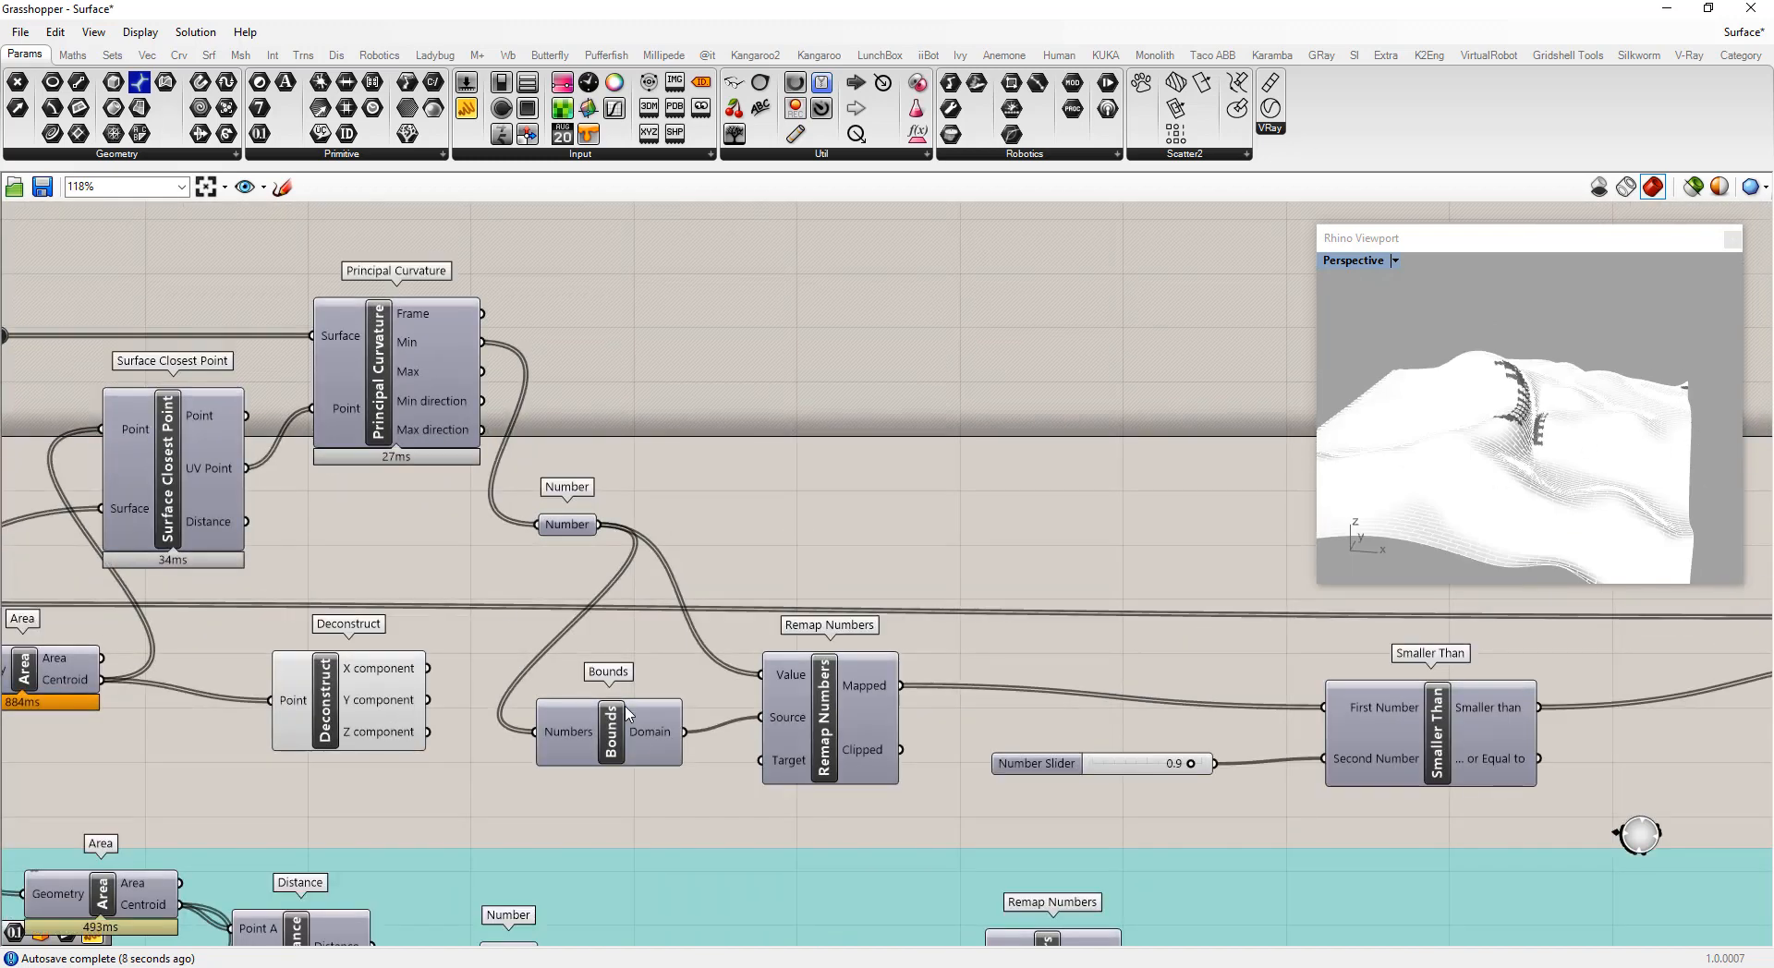
{"action": "mouse_move", "coordinate": [651, 741]}
{"action": "left_click_drag", "start_coordinate": [1187, 768], "coordinate": [1182, 767]}
{"action": "right_click_drag", "start_coordinate": [1568, 567], "coordinate": [1514, 448]}
Set the threshold slider back to 0.9
{"action": "scroll", "coordinate": [1525, 345], "scroll_direction": "down", "scroll_amount": 10}
{"action": "scroll", "coordinate": [1513, 450], "scroll_direction": "up", "scroll_amount": 15}
{"action": "scroll", "coordinate": [1513, 450], "scroll_direction": "down", "scroll_amount": 11}
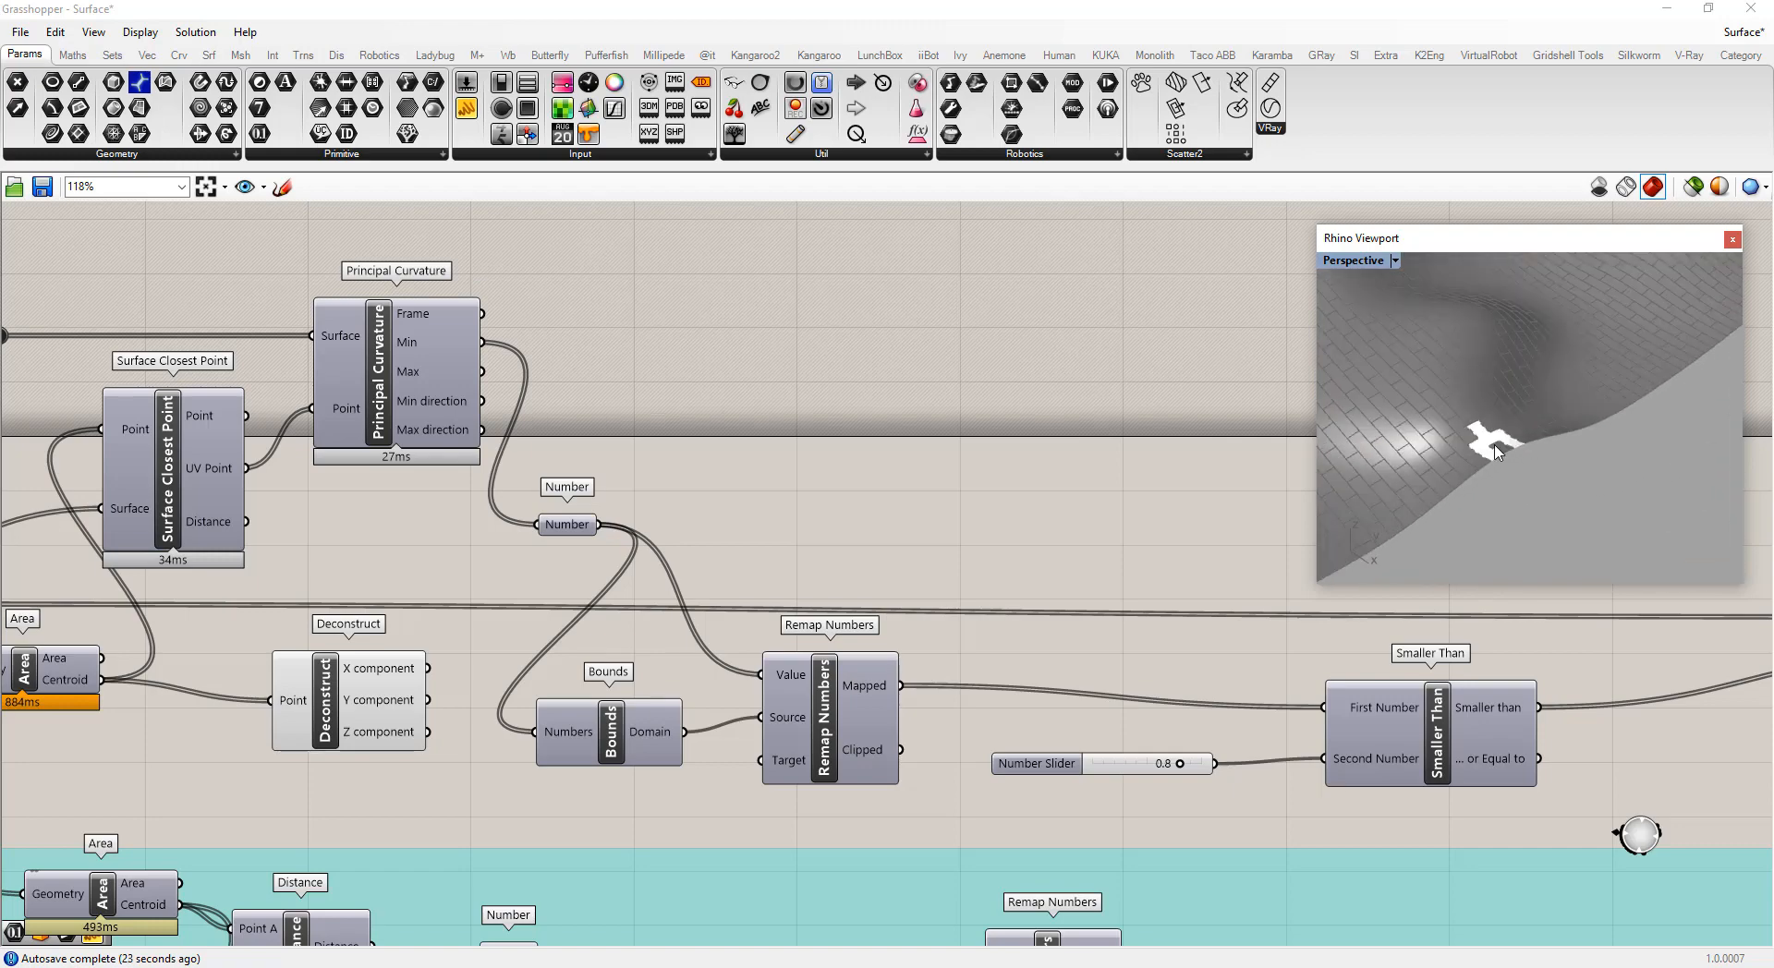
{"action": "left_click", "coordinate": [1180, 765]}
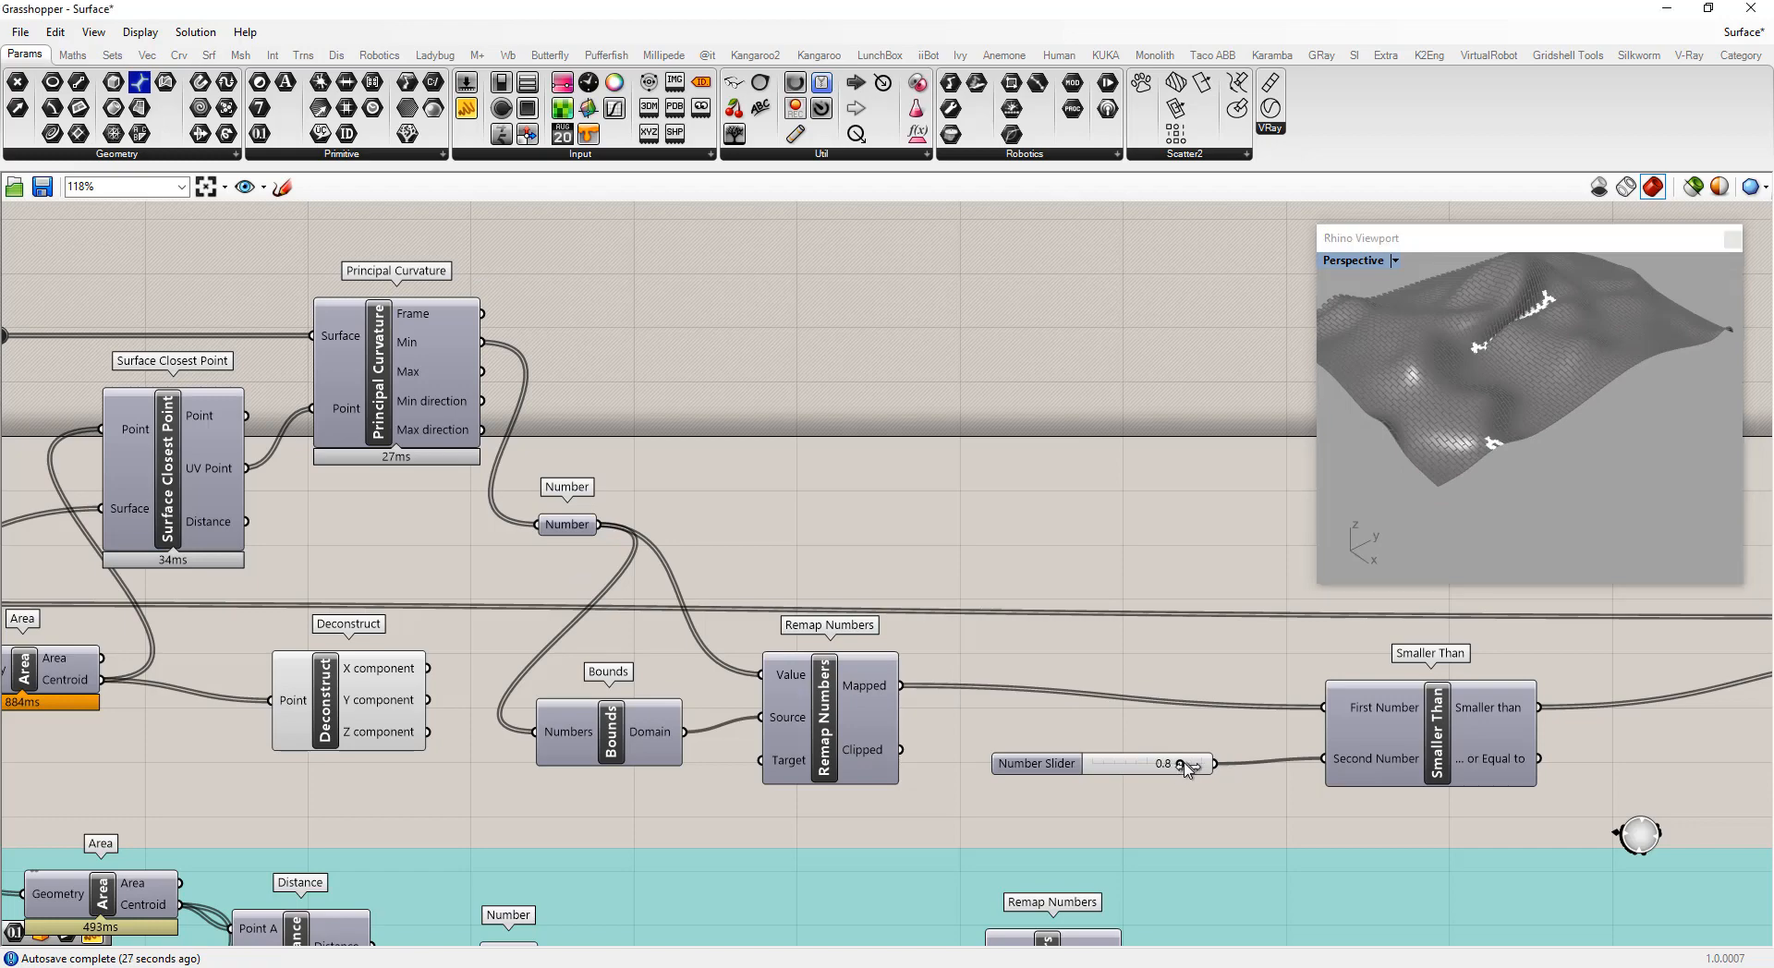
{"action": "left_click_drag", "start_coordinate": [1182, 765], "coordinate": [1191, 764]}
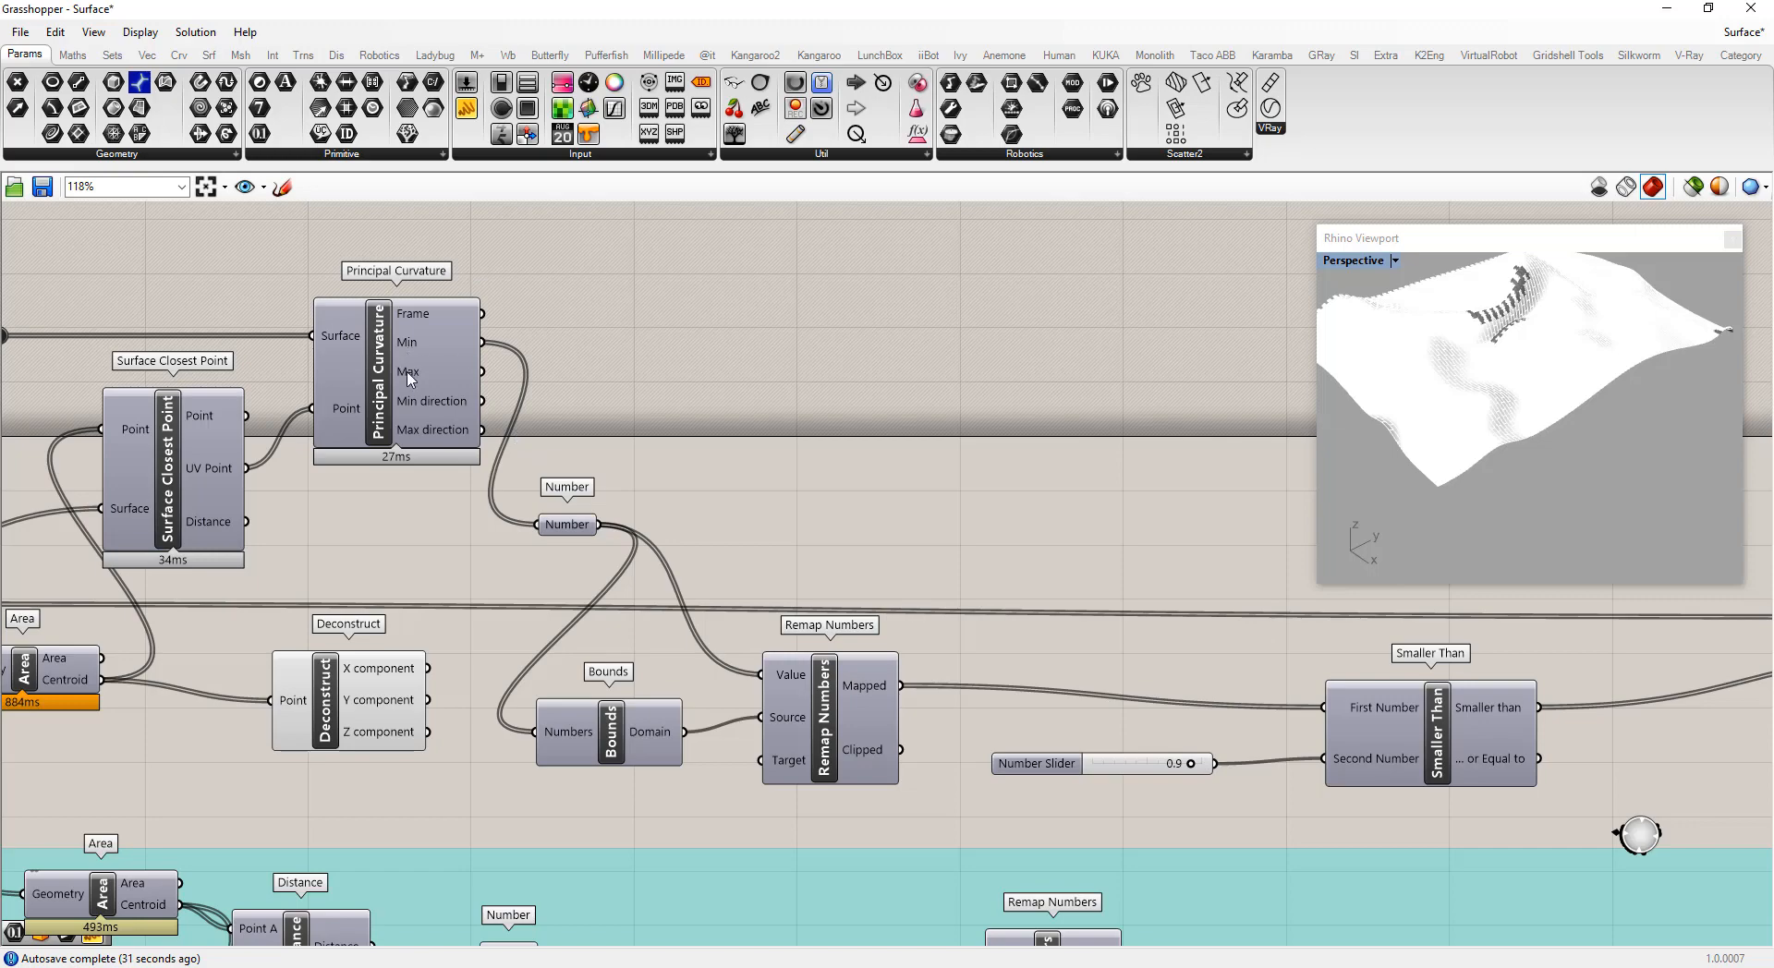
Connect Principal Curvature's Max output to the Number parameter instead of Min
{"action": "mouse_move", "coordinate": [406, 377]}
{"action": "left_click_drag", "start_coordinate": [476, 372], "coordinate": [517, 404]}
{"action": "left_click_drag", "start_coordinate": [545, 524], "coordinate": [546, 525]}
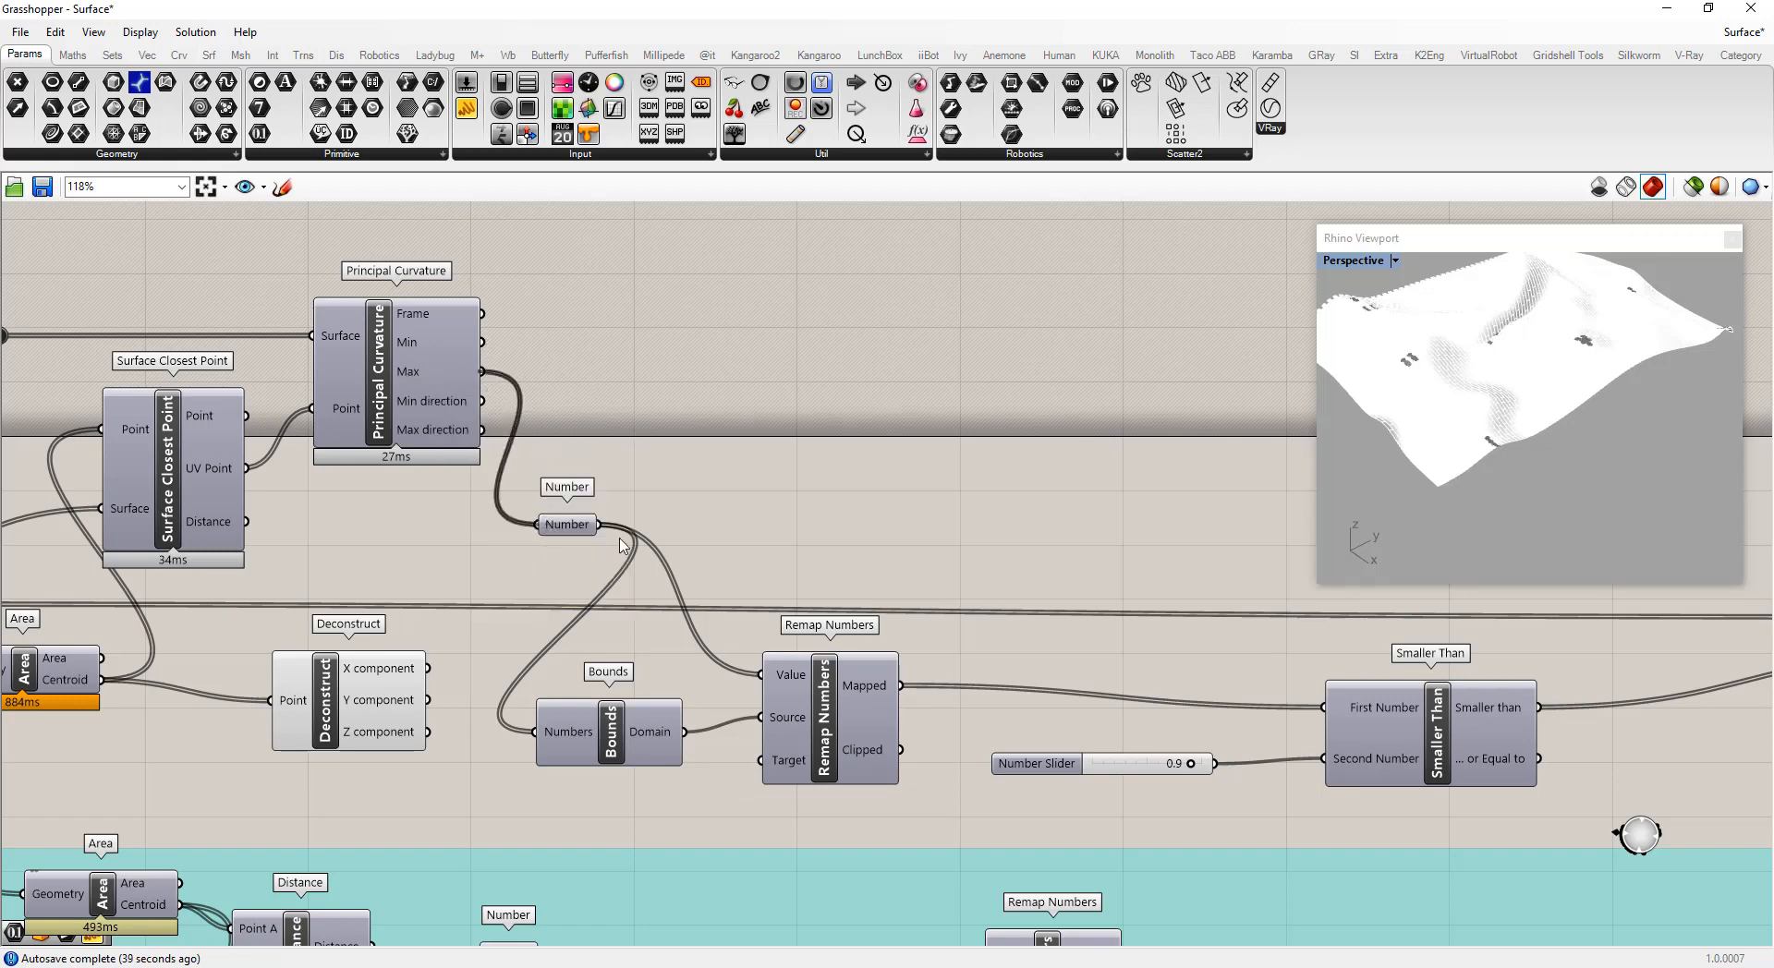
Set the threshold slider to 0.6
{"action": "left_click_drag", "start_coordinate": [1190, 764], "coordinate": [1160, 772]}
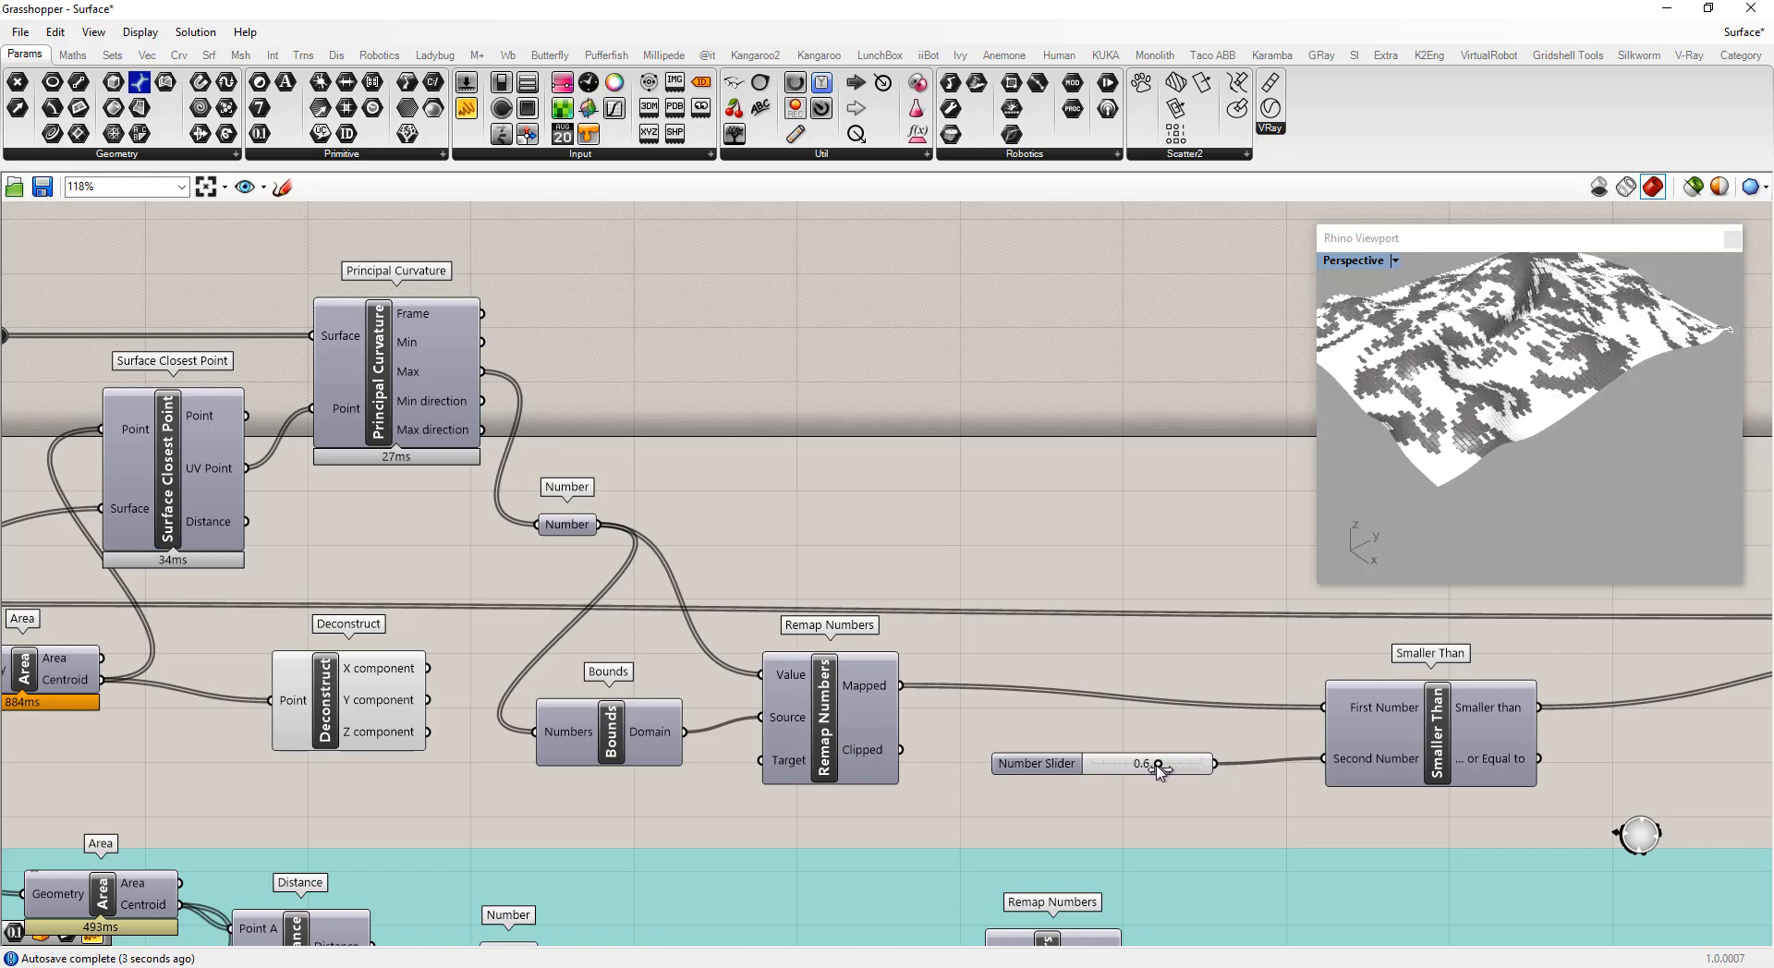
{"action": "right_click_drag", "start_coordinate": [1508, 379], "coordinate": [1682, 397]}
Reconnect Principal Curvature's Min output to the Number parameter
{"action": "left_click_drag", "start_coordinate": [482, 342], "coordinate": [536, 523]}
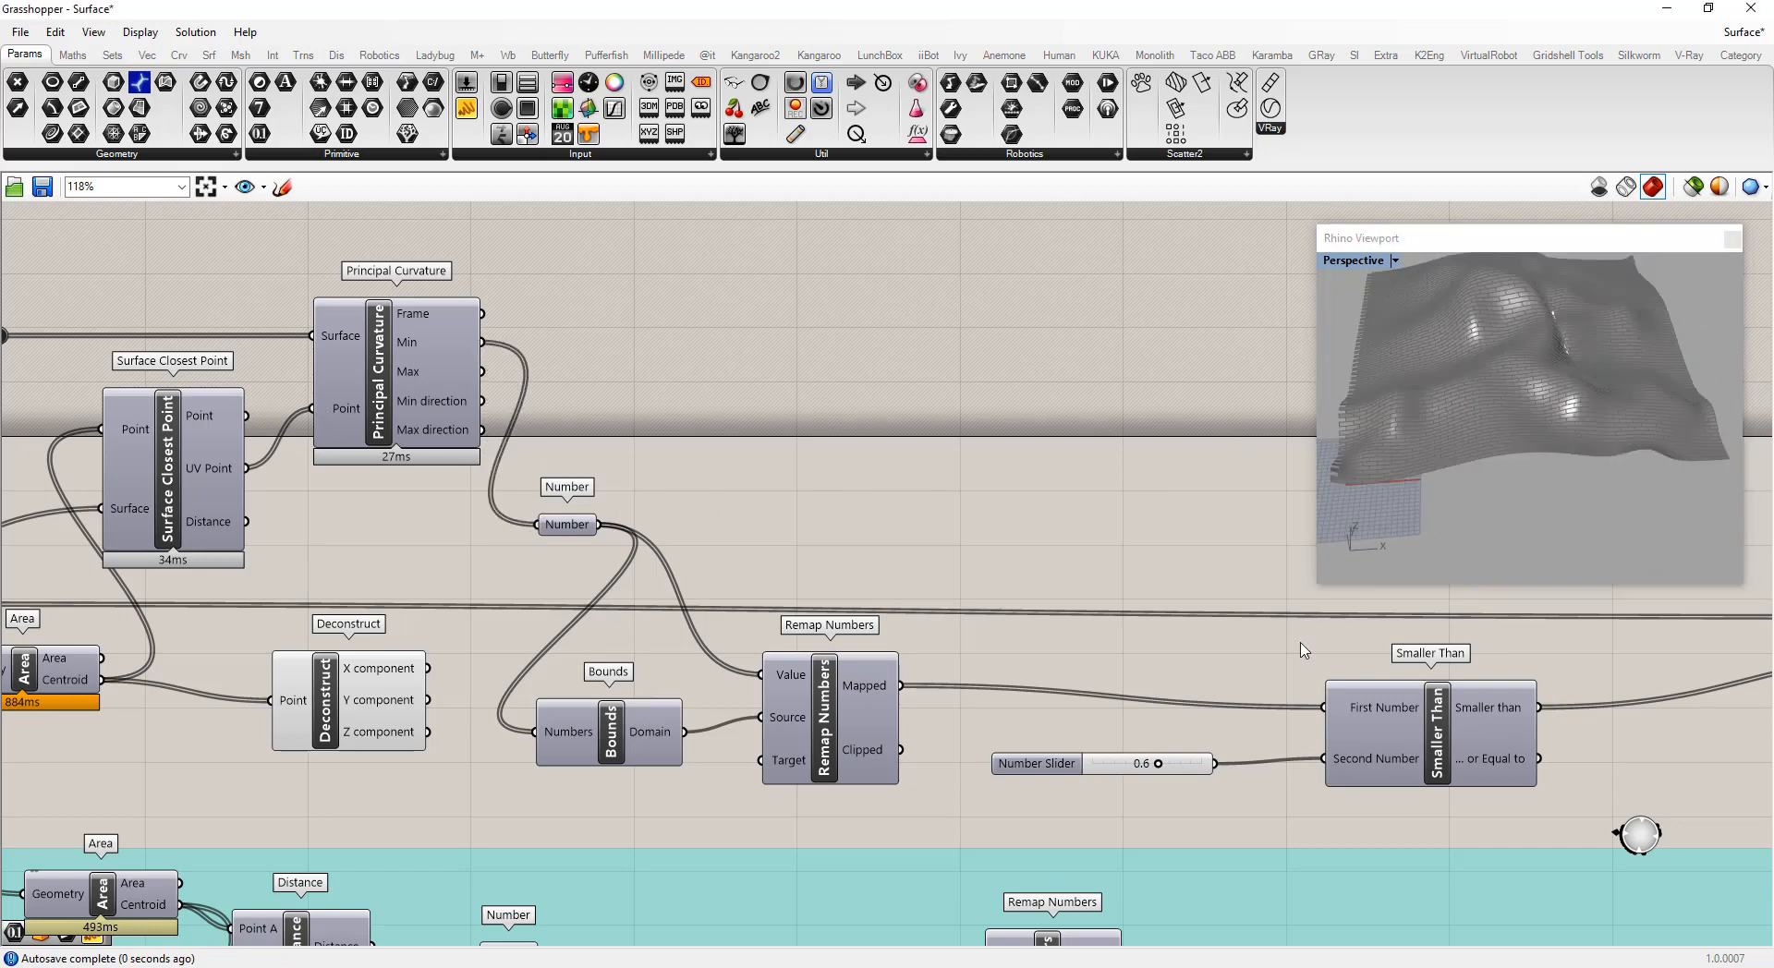
{"action": "scroll", "coordinate": [1153, 800], "scroll_direction": "up", "scroll_amount": 3}
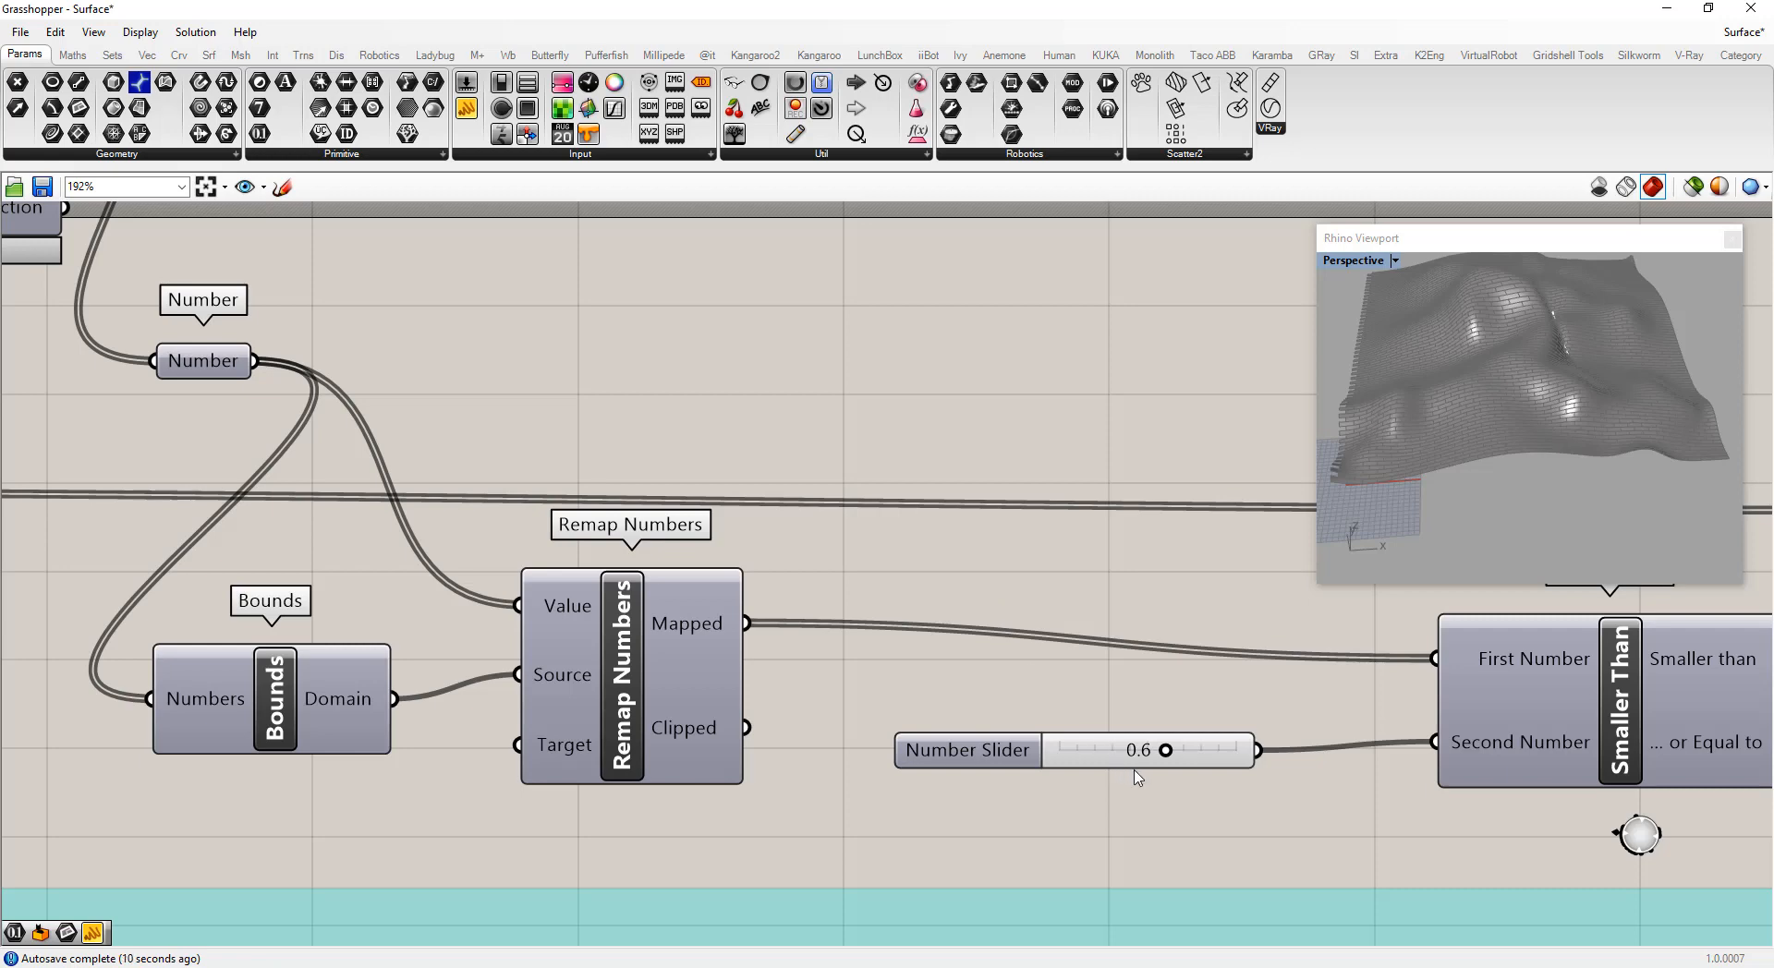
{"action": "scroll", "coordinate": [1200, 808], "scroll_direction": "down", "scroll_amount": 3}
{"action": "scroll", "coordinate": [1200, 768], "scroll_direction": "up", "scroll_amount": 3}
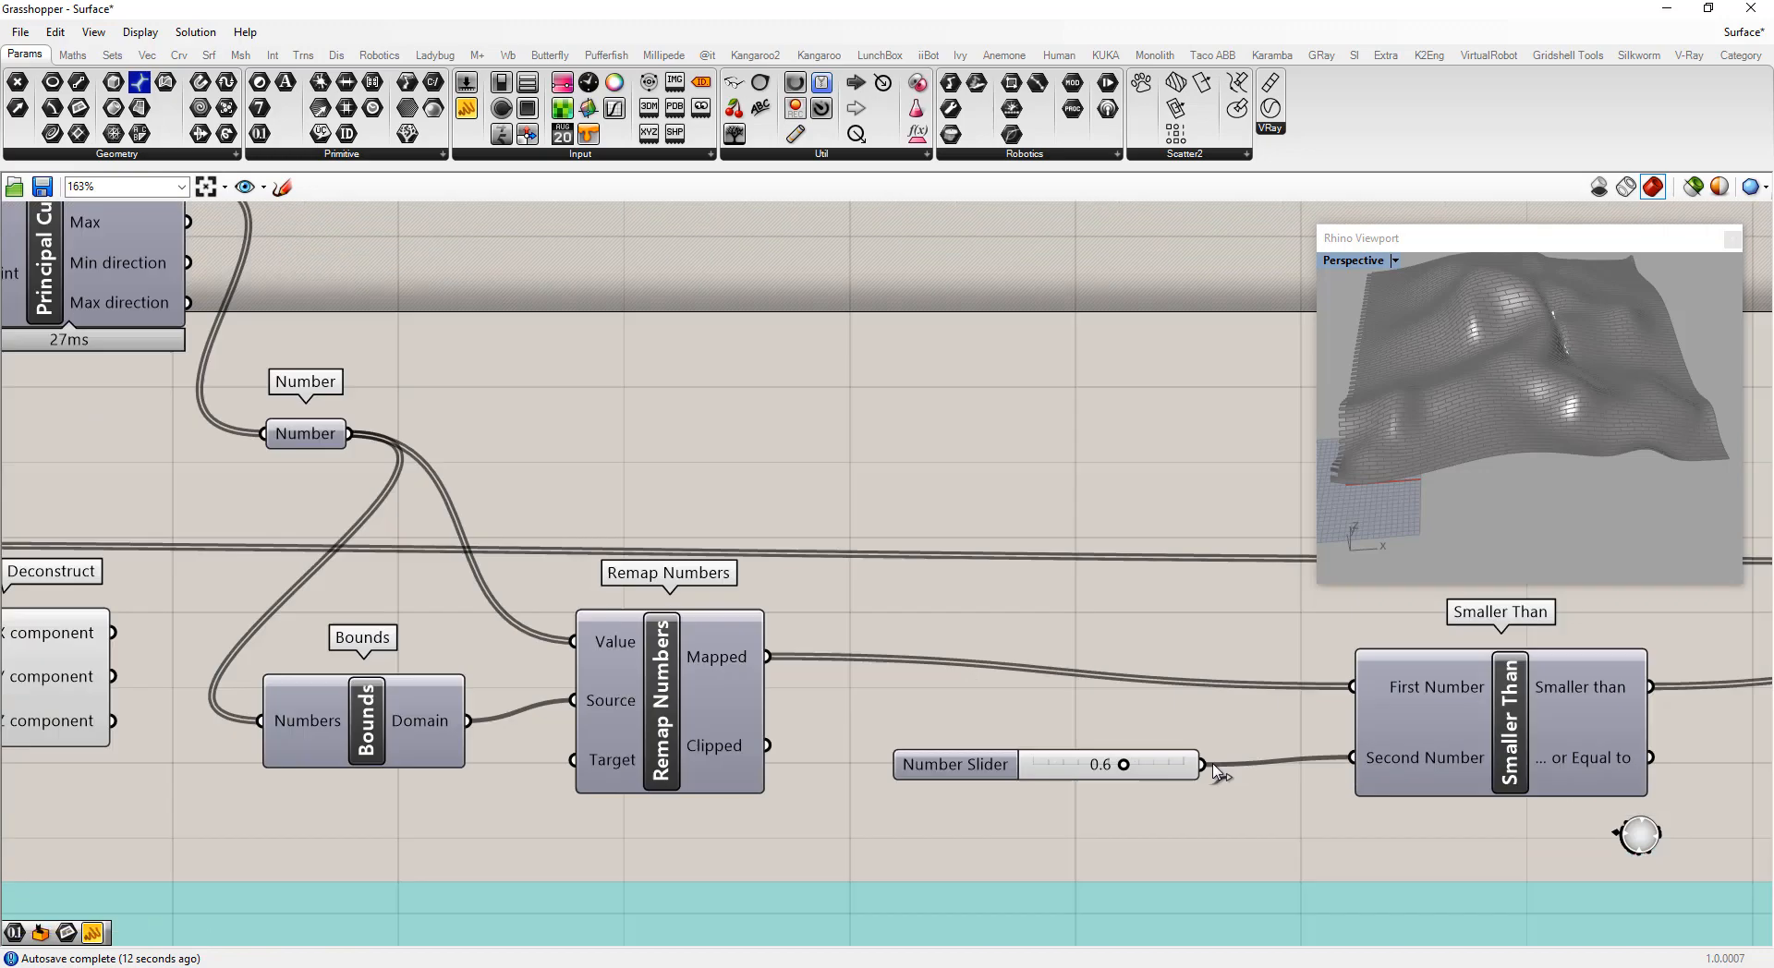
Edit the threshold slider to show 3 decimal digits
{"action": "right_click", "coordinate": [1074, 774]}
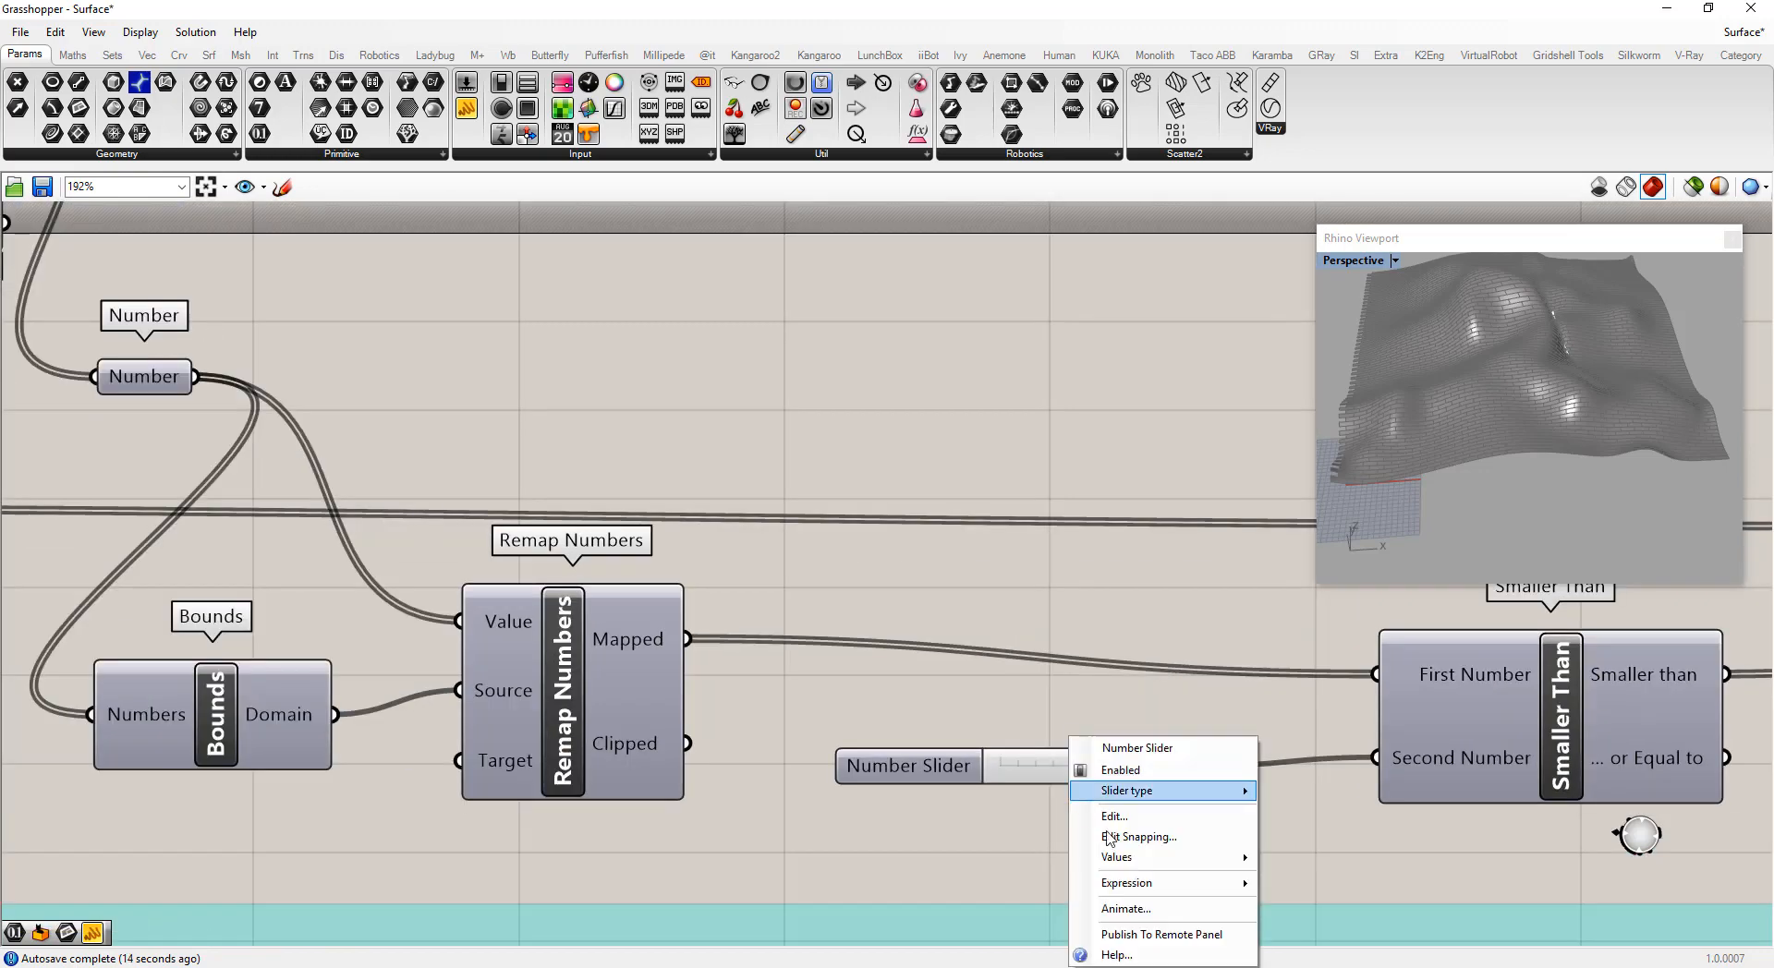
{"action": "left_click", "coordinate": [1117, 818]}
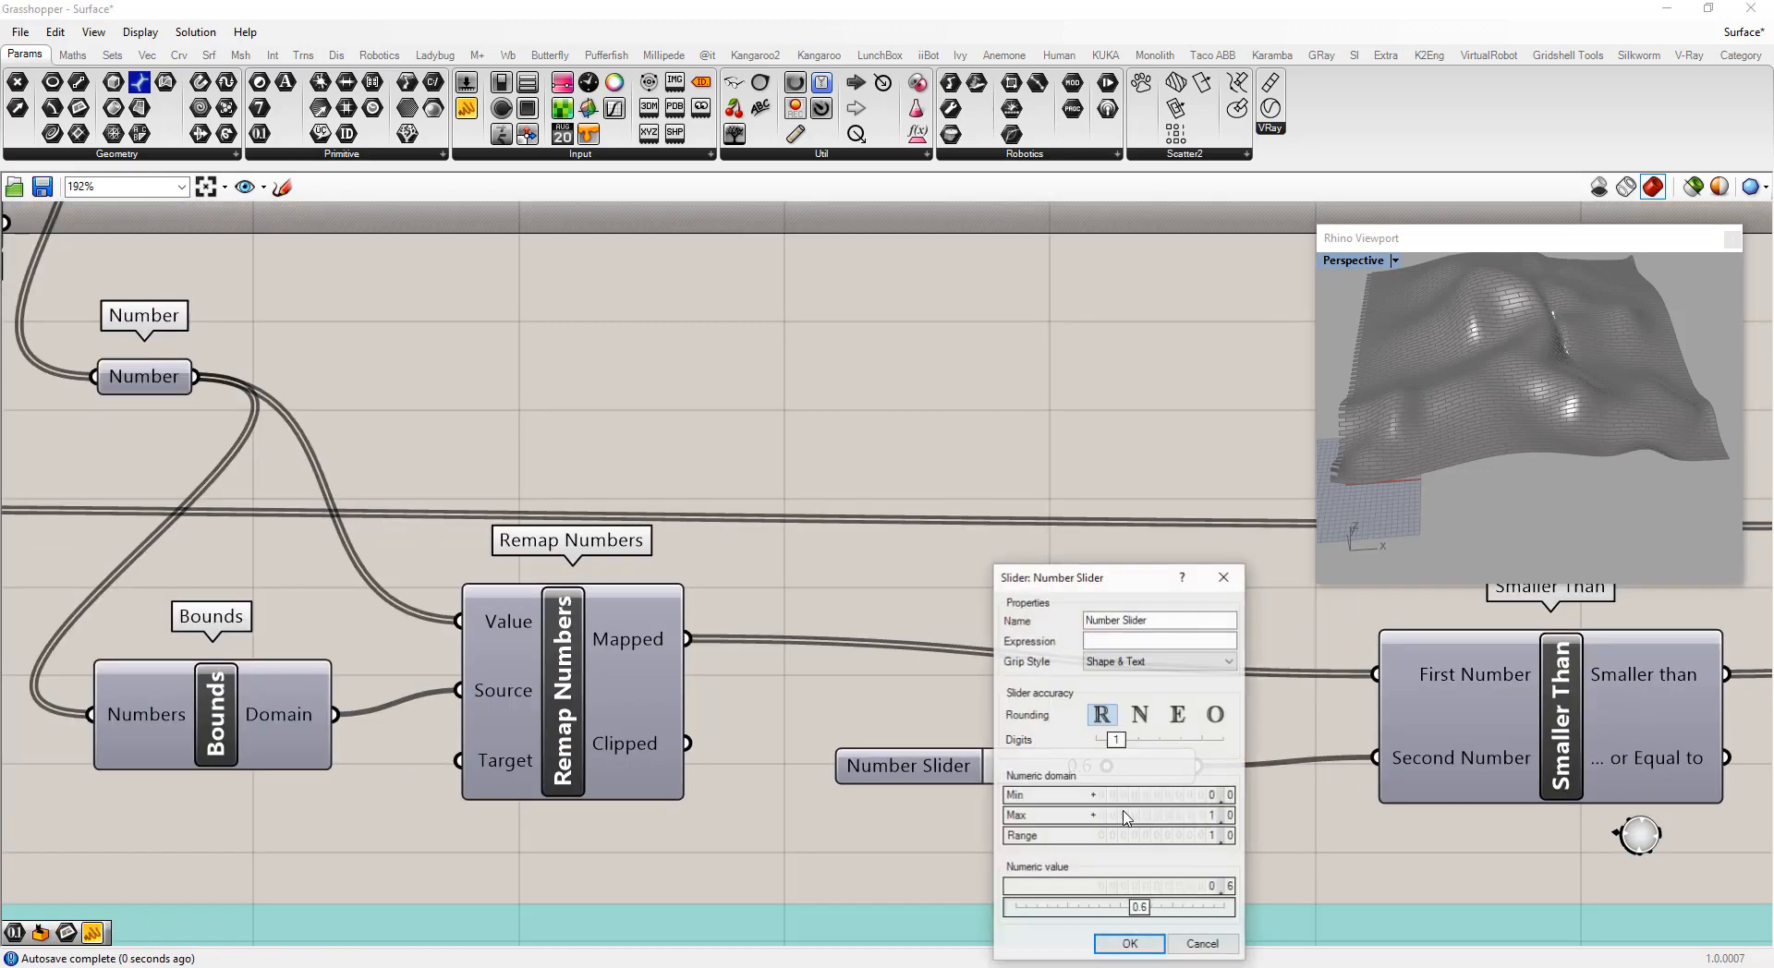
{"action": "left_click_drag", "start_coordinate": [1143, 739], "coordinate": [1160, 741]}
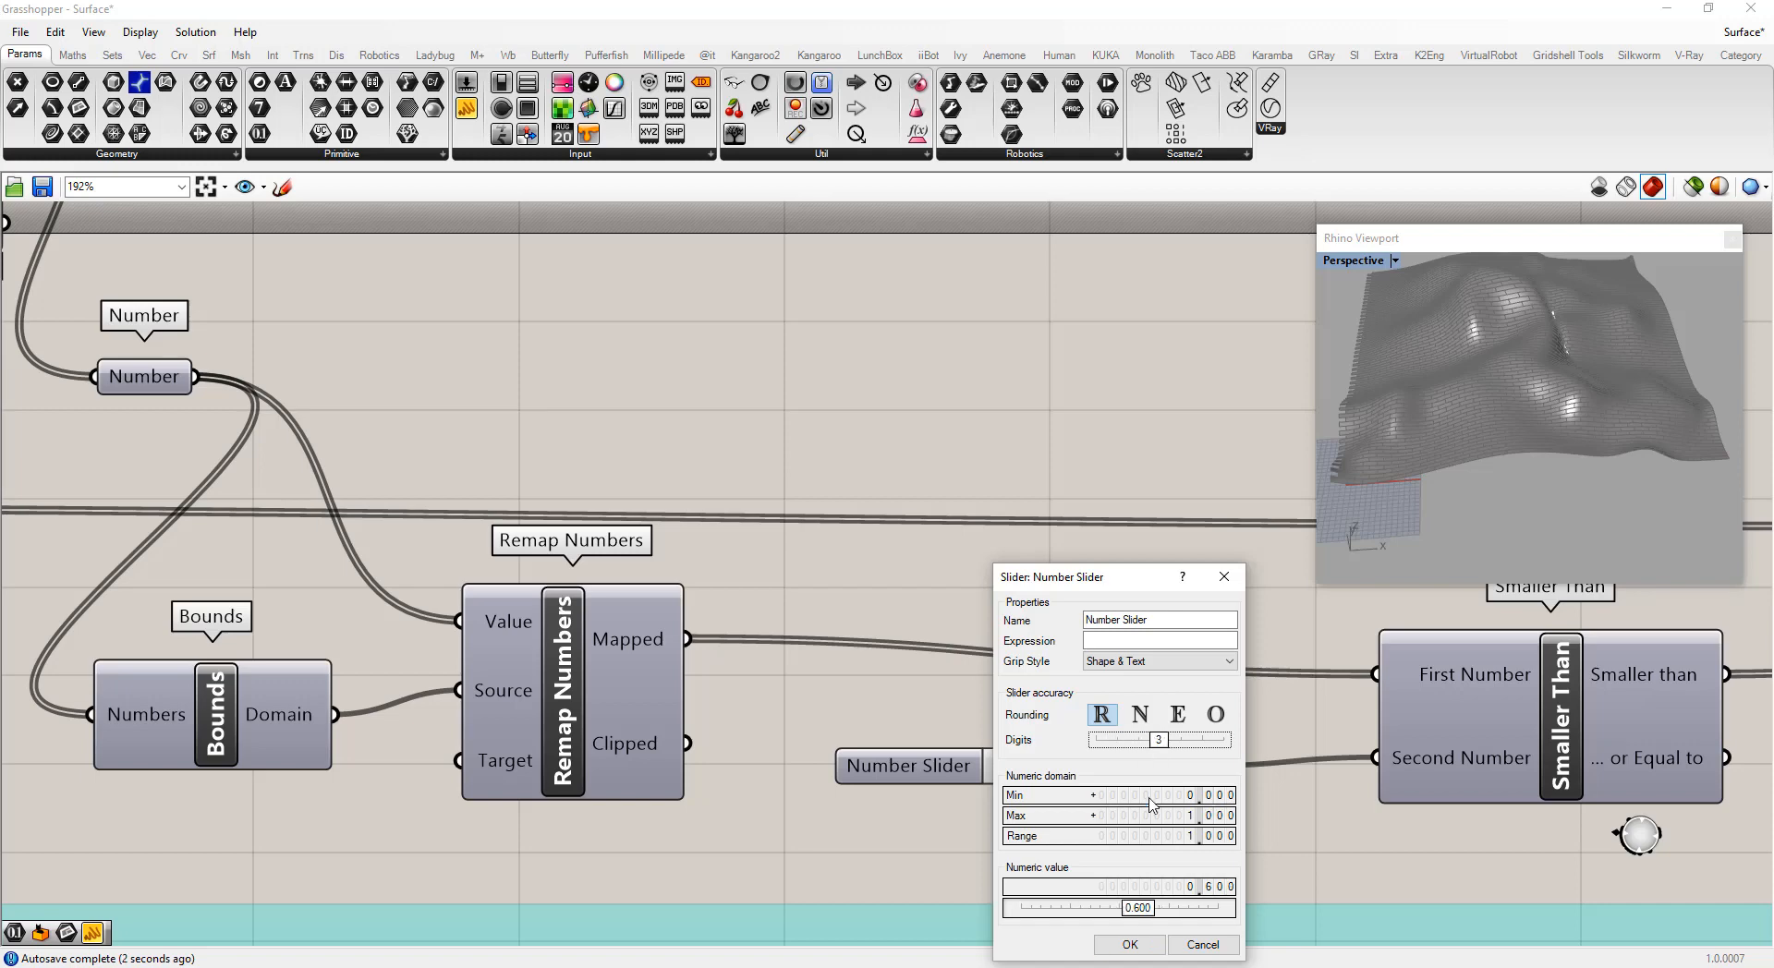
{"action": "left_click", "coordinate": [1131, 944]}
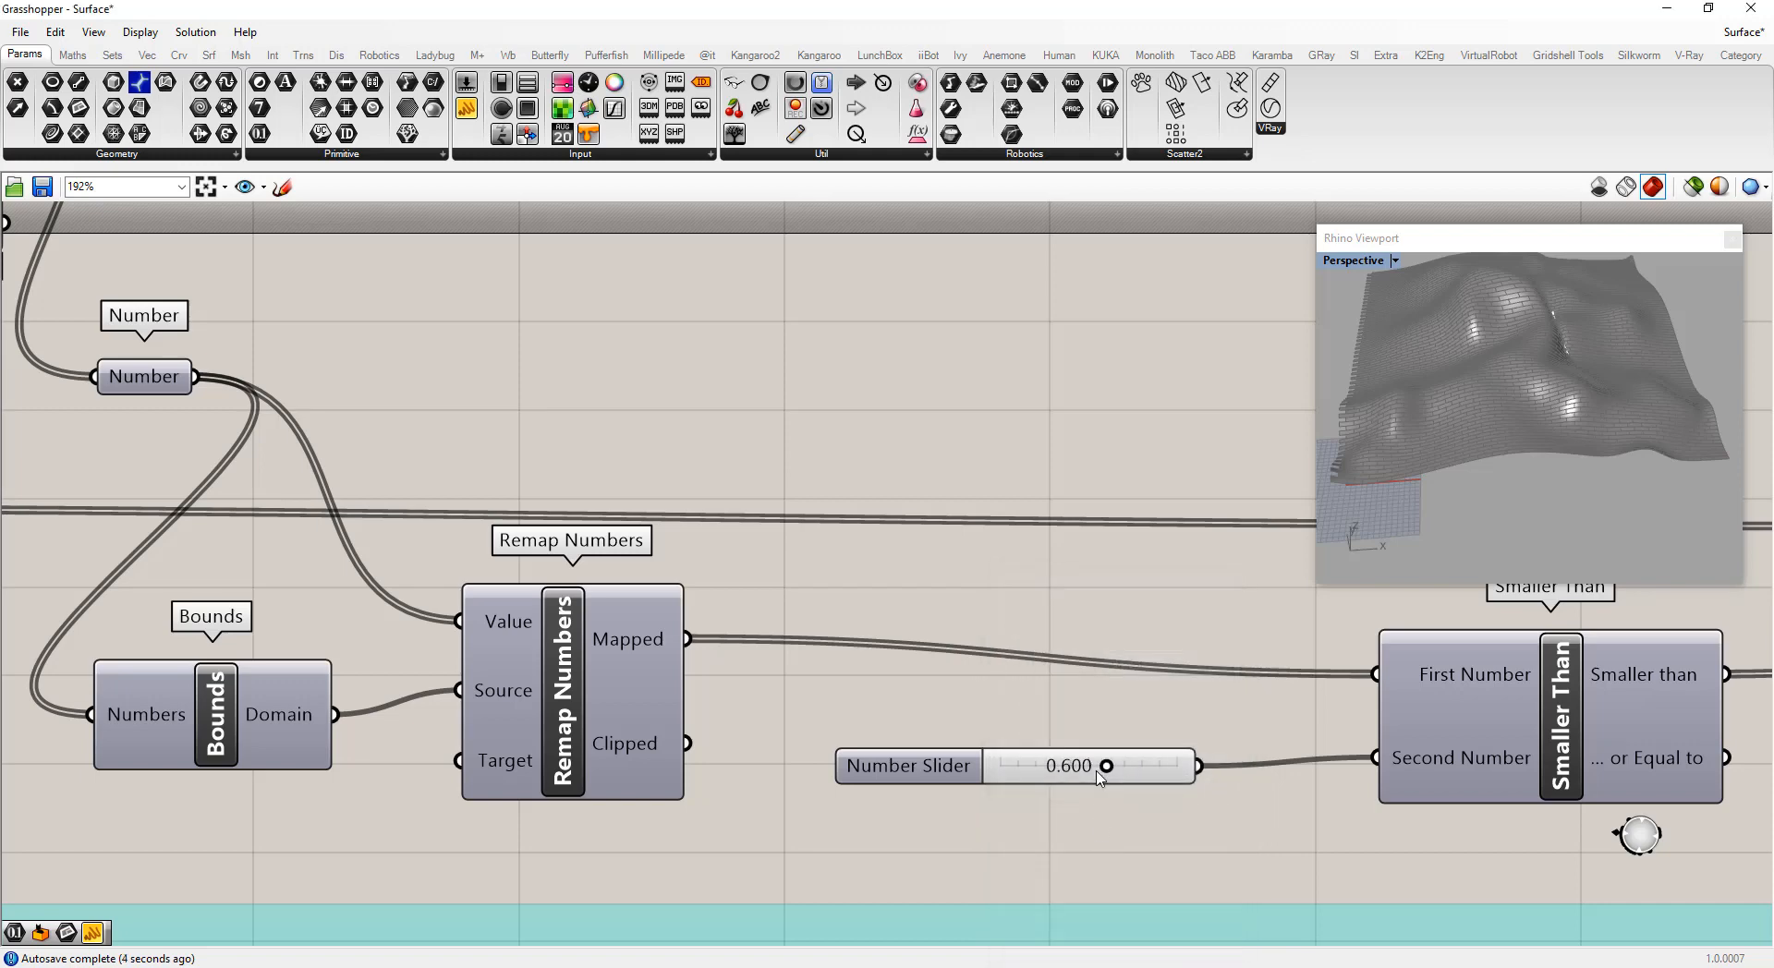
Set the threshold slider to 0.840
{"action": "left_click_drag", "start_coordinate": [1106, 766], "coordinate": [1149, 767]}
{"action": "right_click_drag", "start_coordinate": [1571, 476], "coordinate": [1430, 456]}
{"action": "scroll", "coordinate": [1469, 383], "scroll_direction": "up", "scroll_amount": 3}
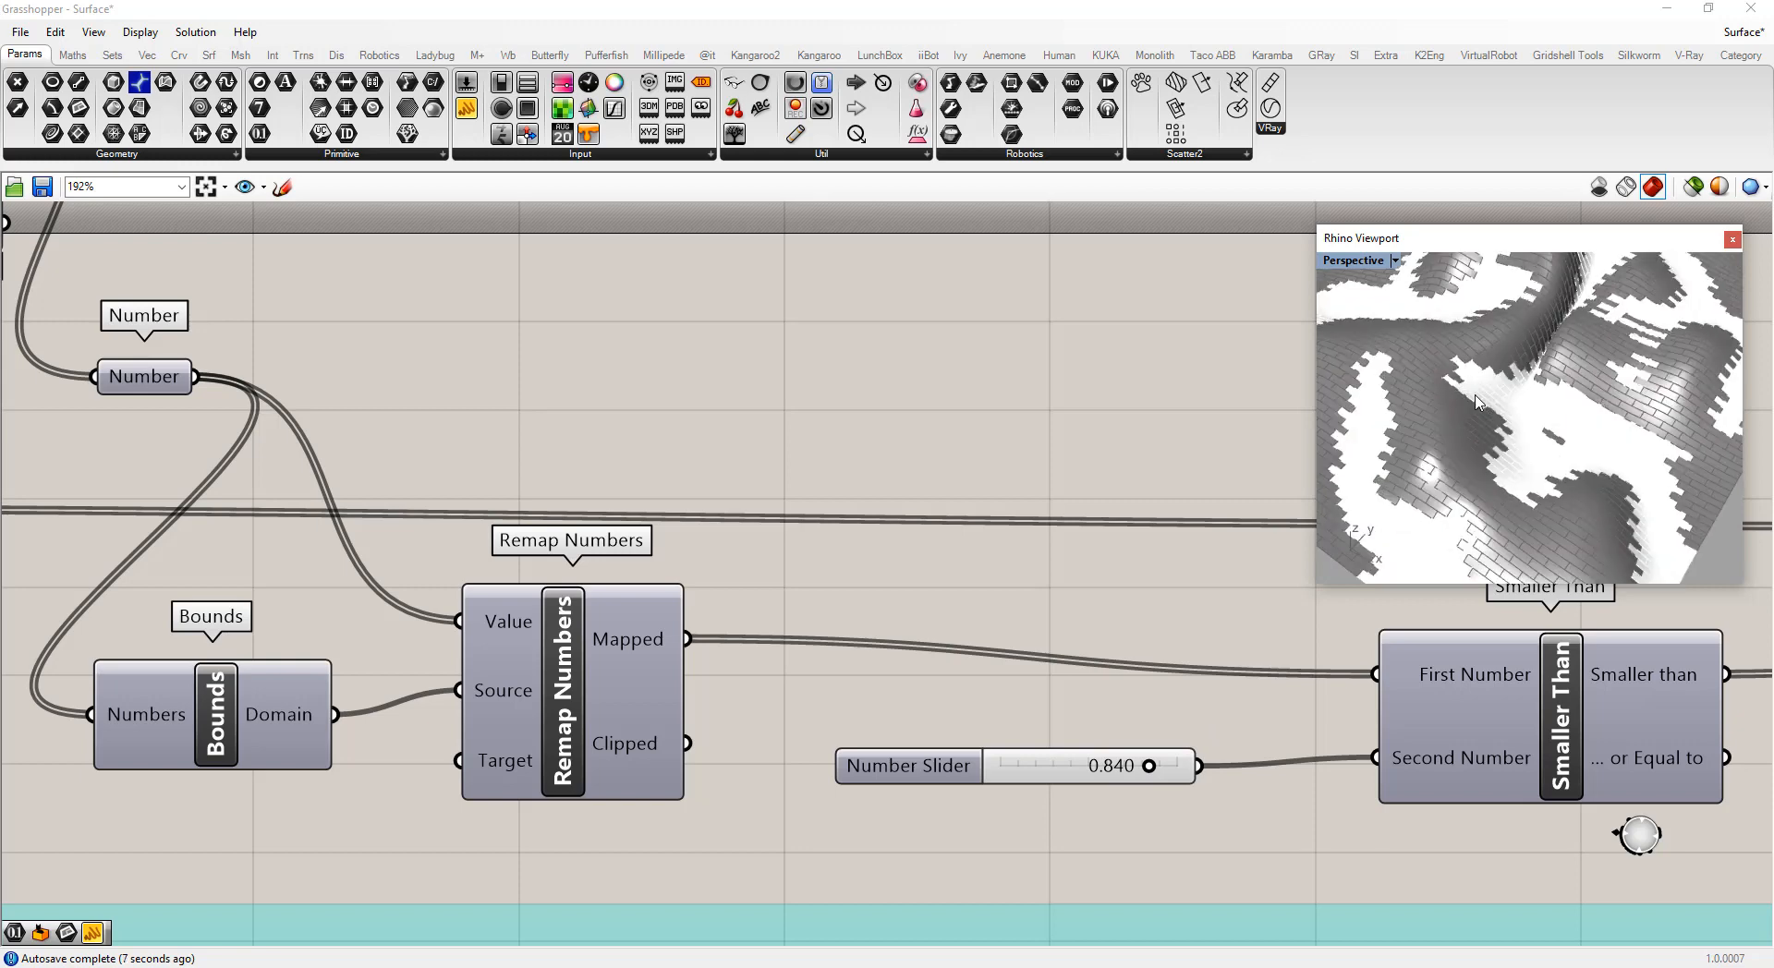
Examine the dispatched surface panels from different angles in the Rhino viewport
{"action": "right_click_drag", "start_coordinate": [1455, 353], "coordinate": [1513, 361]}
{"action": "right_click_drag", "start_coordinate": [1393, 539], "coordinate": [1383, 351]}
{"action": "right_click", "coordinate": [1532, 238]}
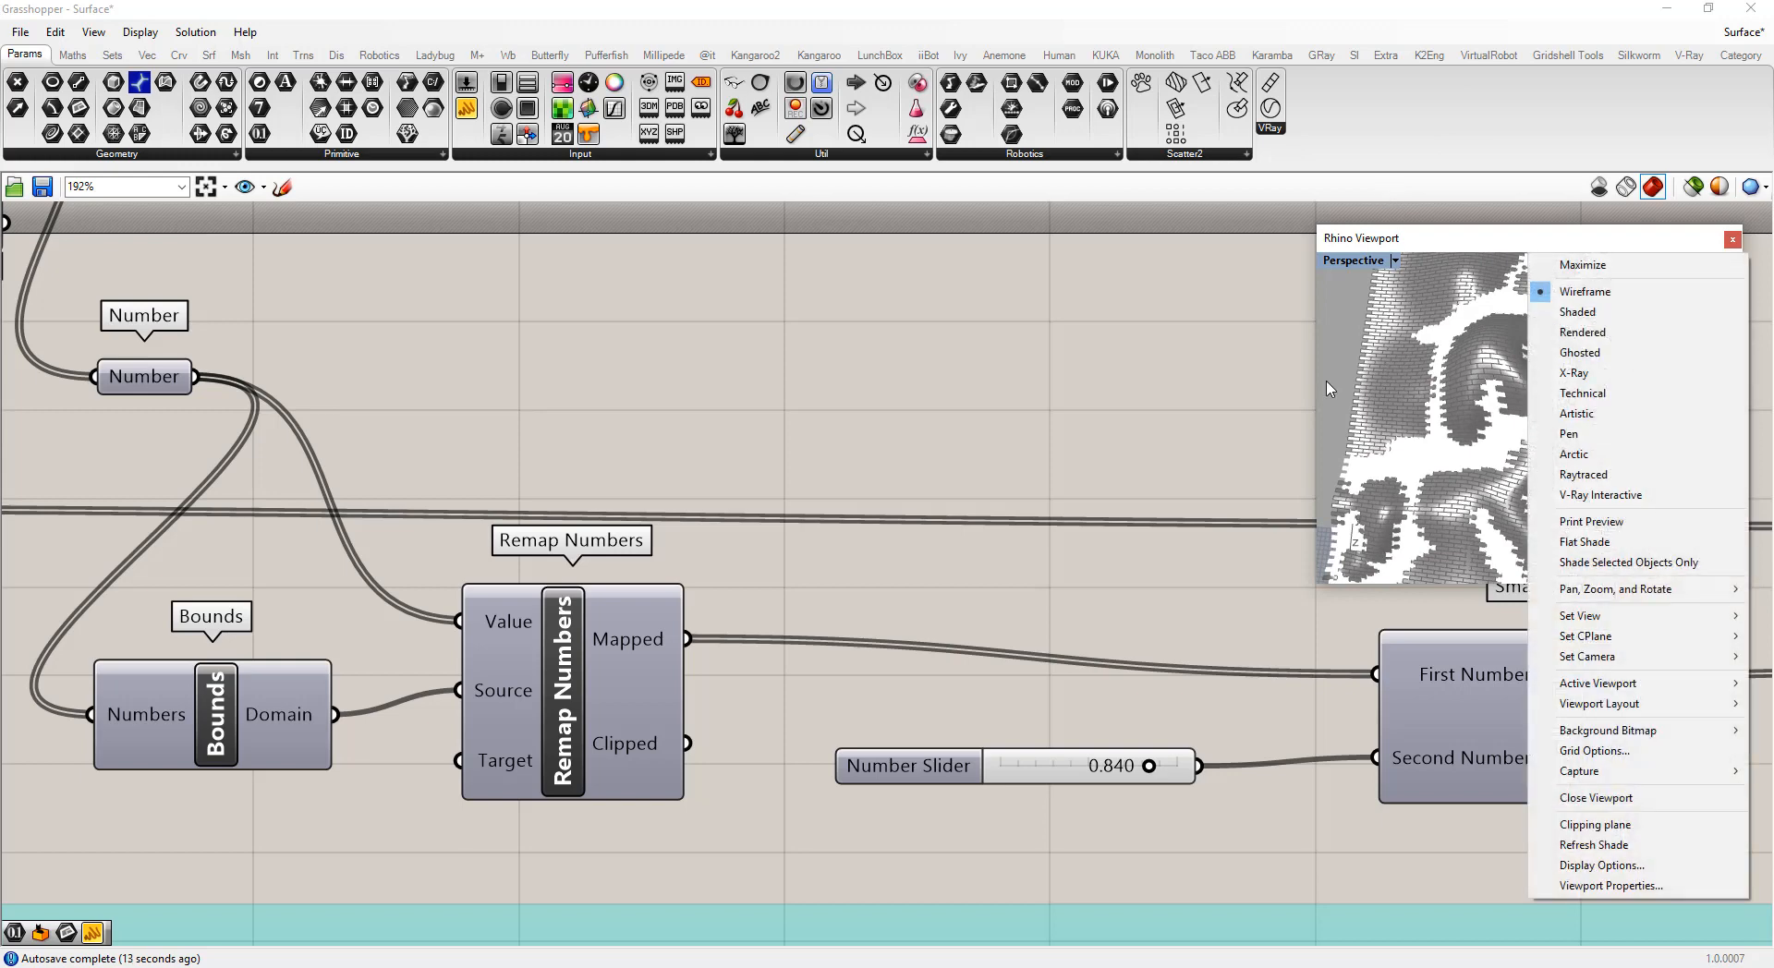
{"action": "left_click", "coordinate": [1252, 379]}
{"action": "right_click_drag", "start_coordinate": [1395, 435], "coordinate": [1203, 360]}
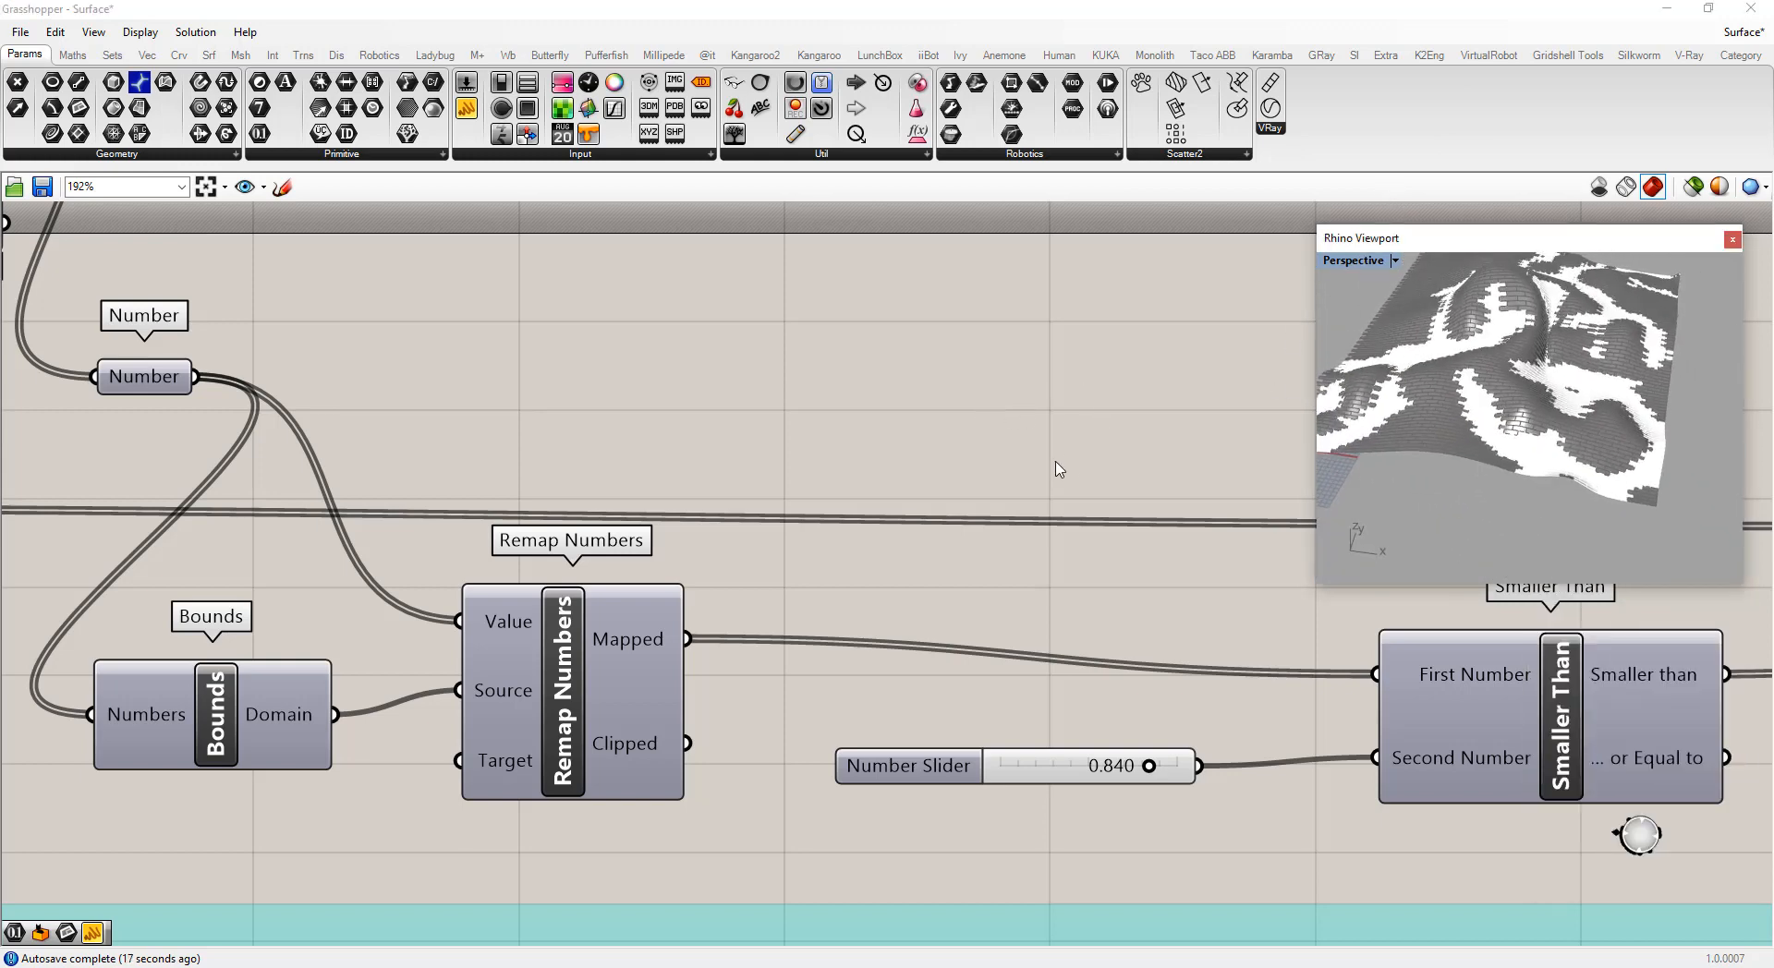
{"action": "scroll", "coordinate": [933, 490], "scroll_direction": "down", "scroll_amount": 6}
{"action": "scroll", "coordinate": [638, 485], "scroll_direction": "up", "scroll_amount": 2}
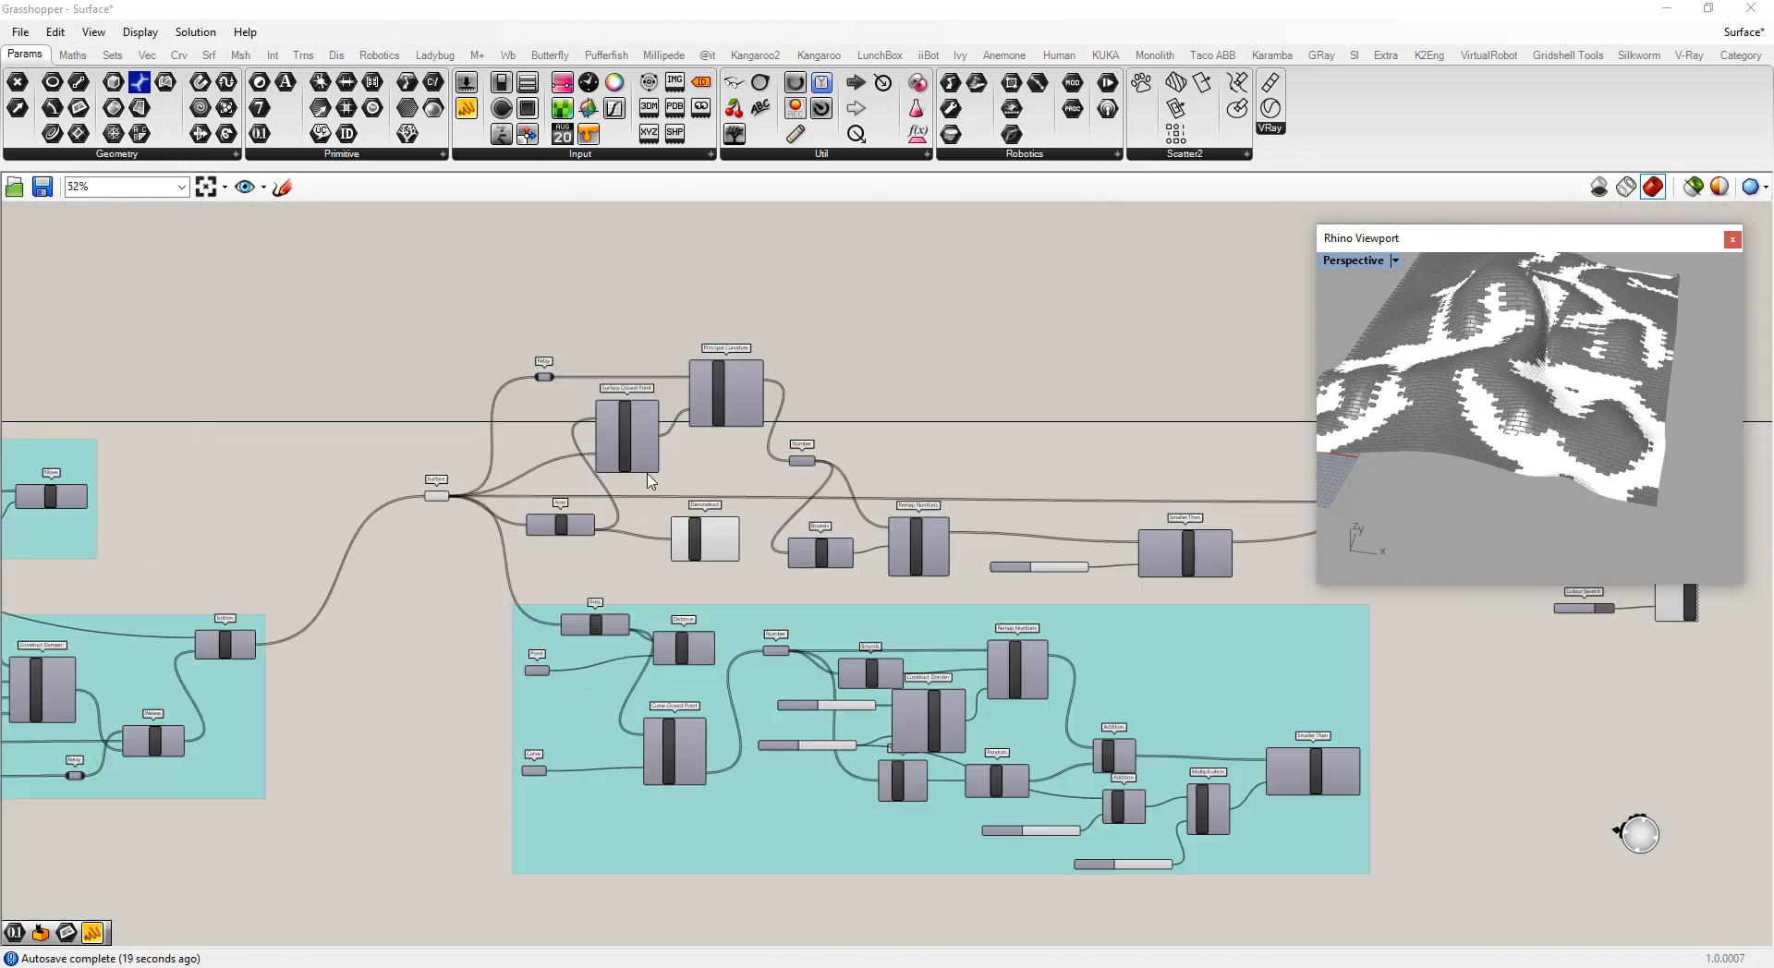
Group the surface-curvature dispatch components into one group
{"action": "scroll", "coordinate": [439, 450], "scroll_direction": "down", "scroll_amount": 2}
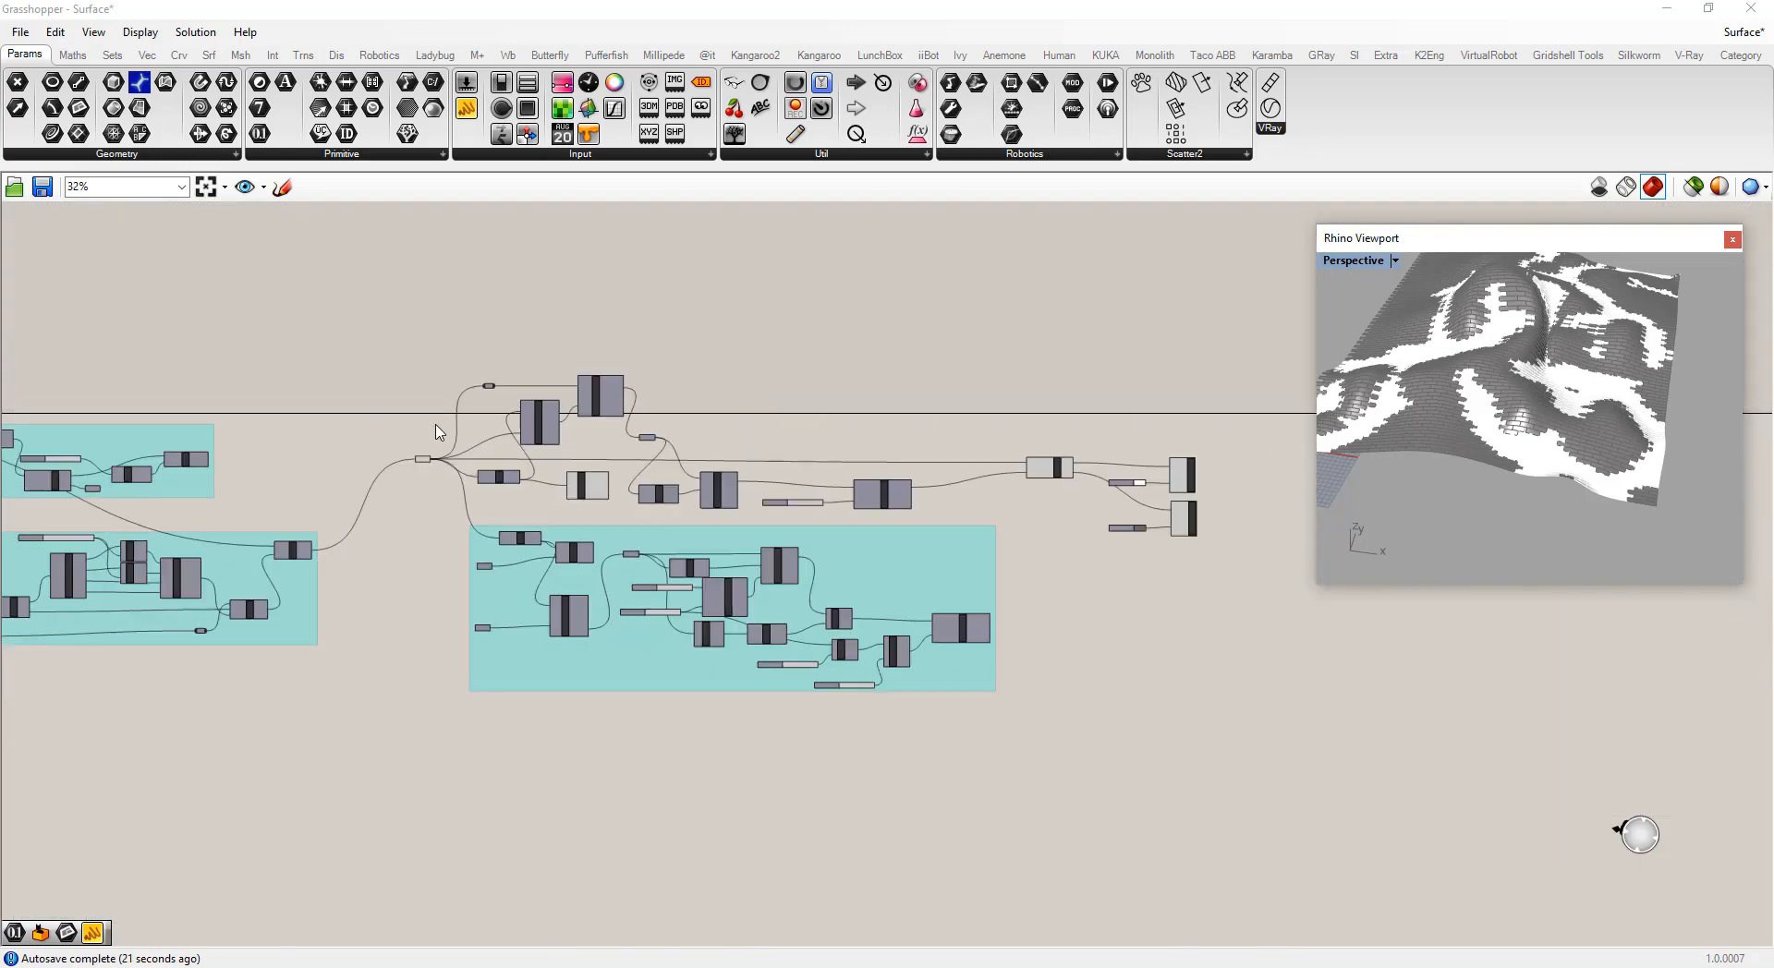
{"action": "scroll", "coordinate": [518, 439], "scroll_direction": "up", "scroll_amount": 4}
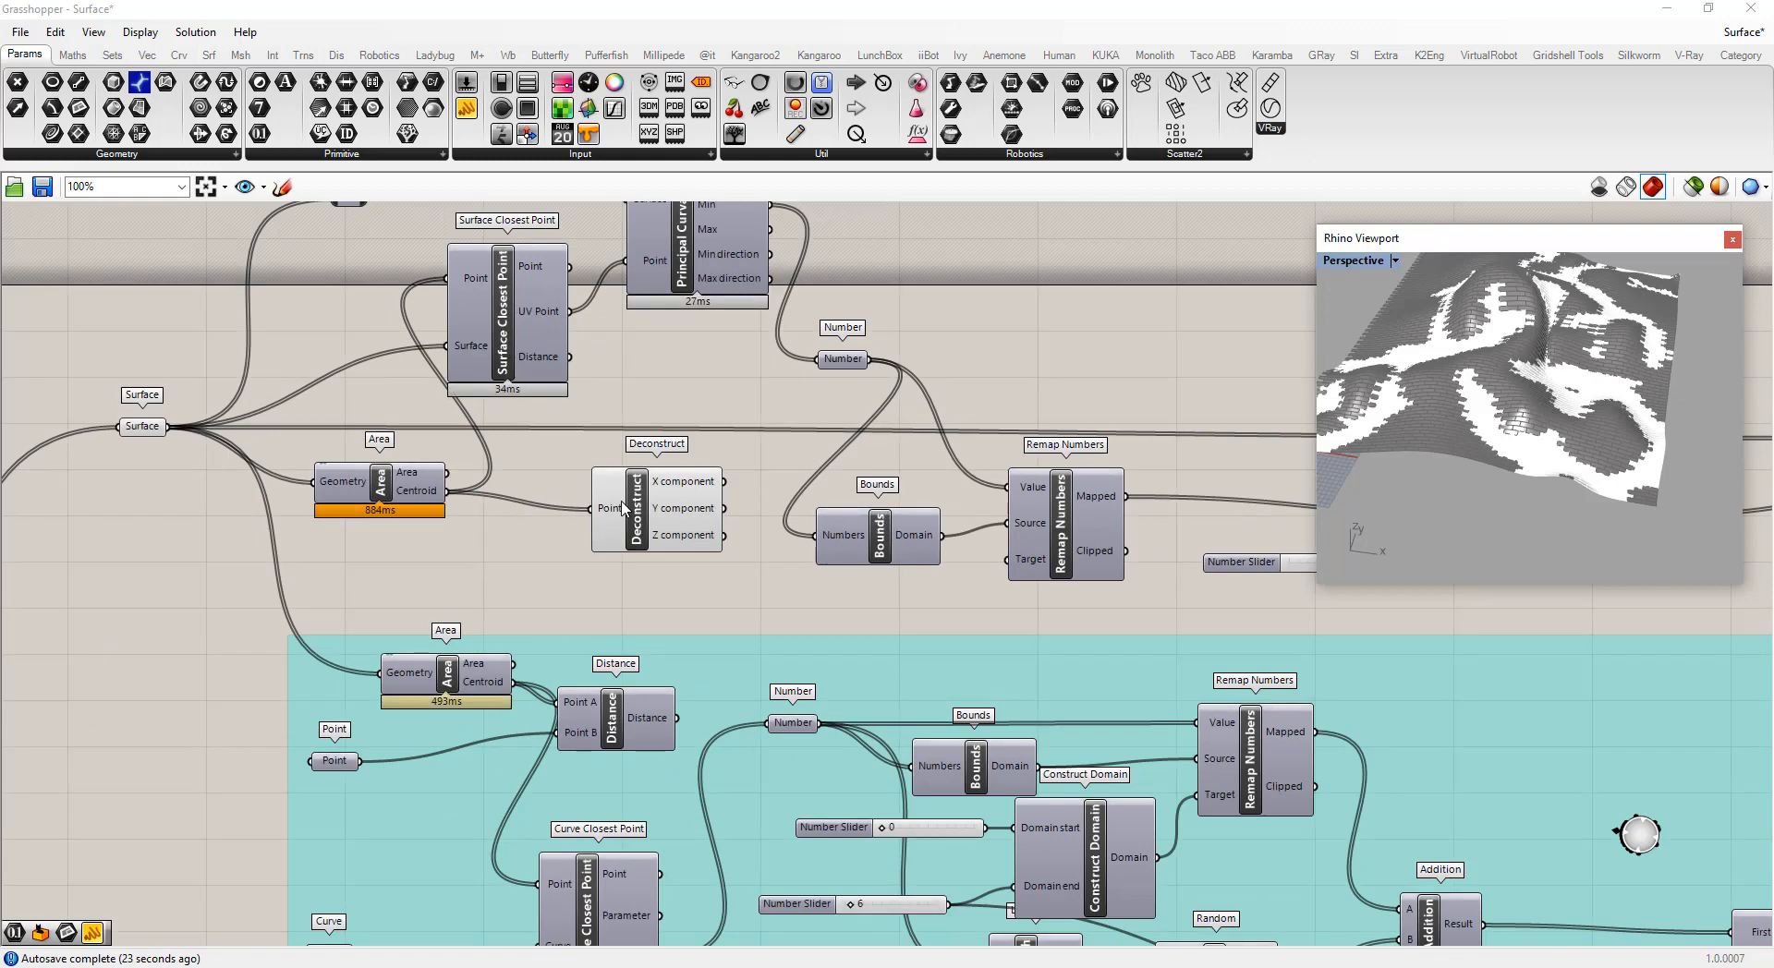
{"action": "scroll", "coordinate": [616, 531], "scroll_direction": "down", "scroll_amount": 2}
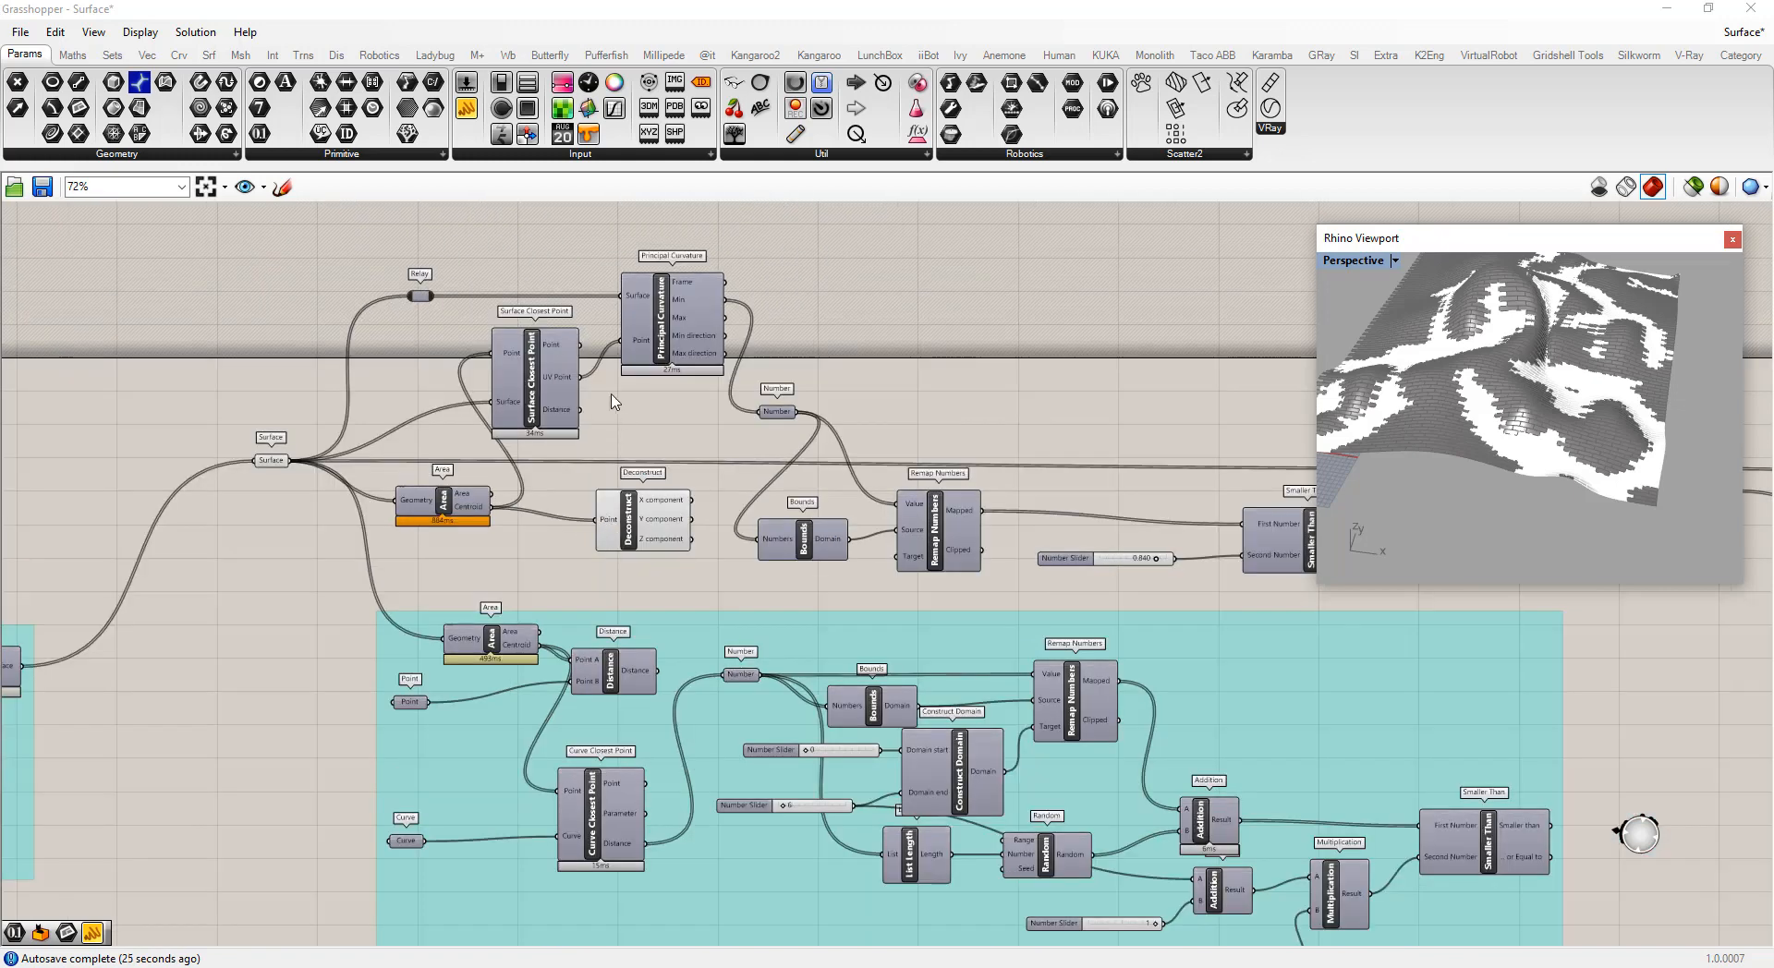
{"action": "scroll", "coordinate": [612, 400], "scroll_direction": "down", "scroll_amount": 2}
{"action": "scroll", "coordinate": [594, 619], "scroll_direction": "up", "scroll_amount": 2}
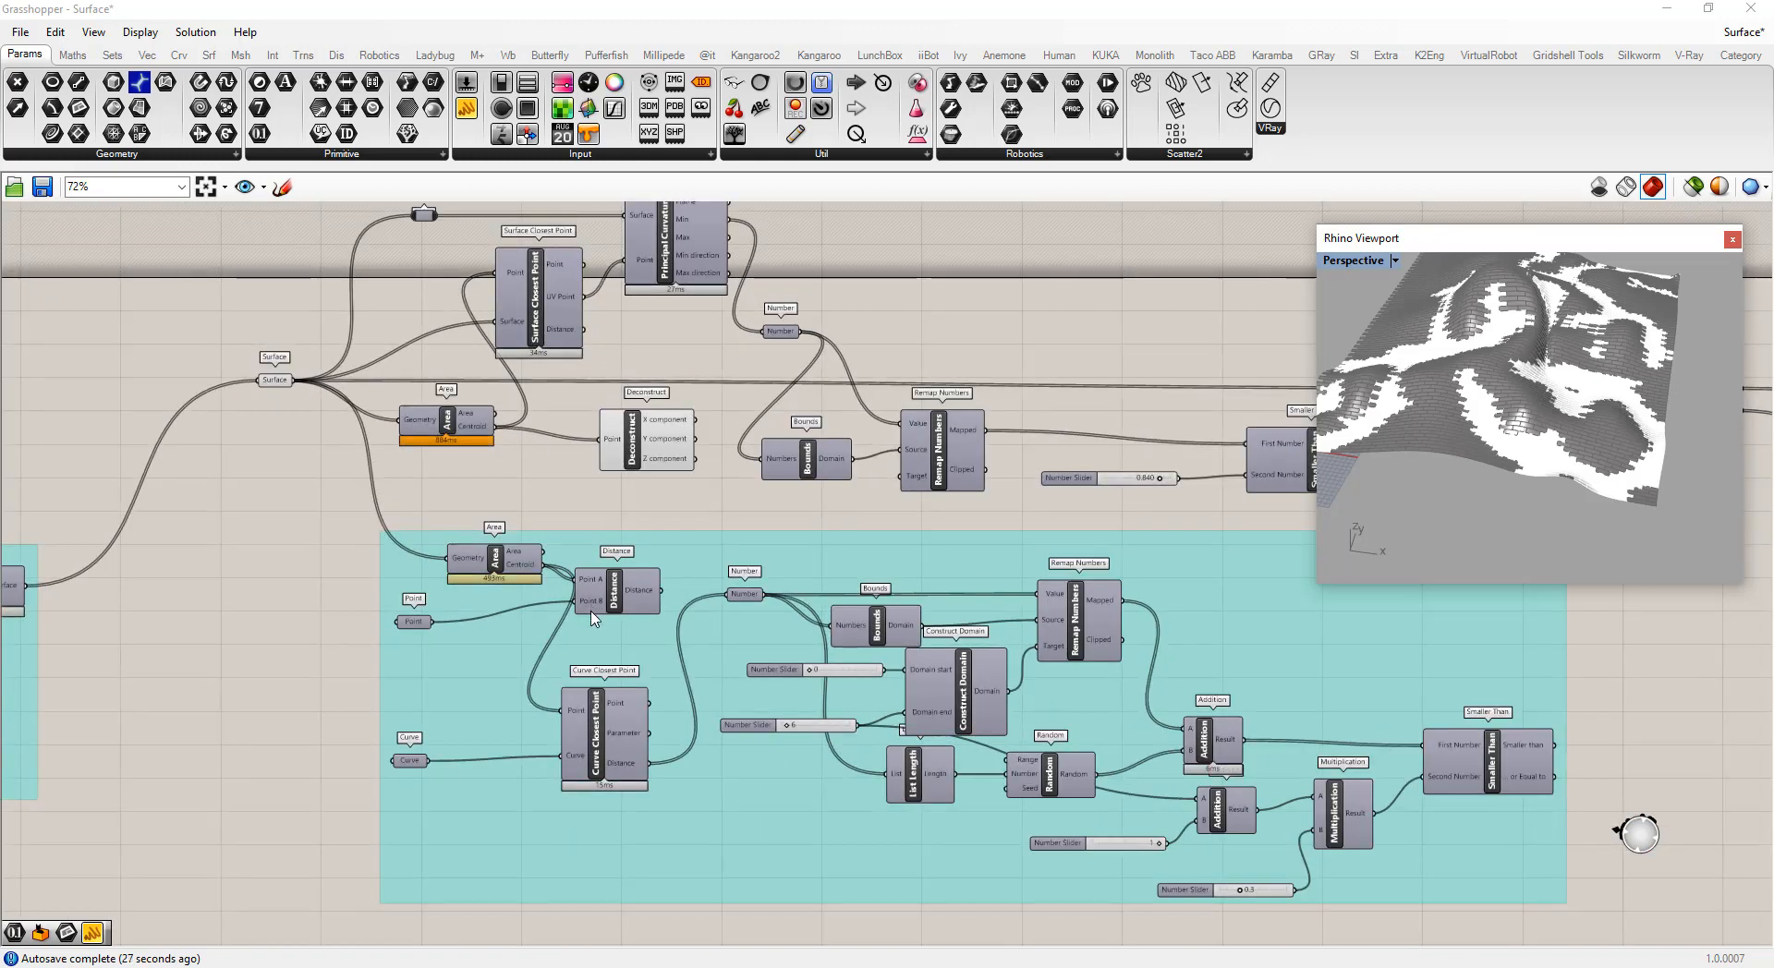
{"action": "scroll", "coordinate": [594, 619], "scroll_direction": "up", "scroll_amount": 2}
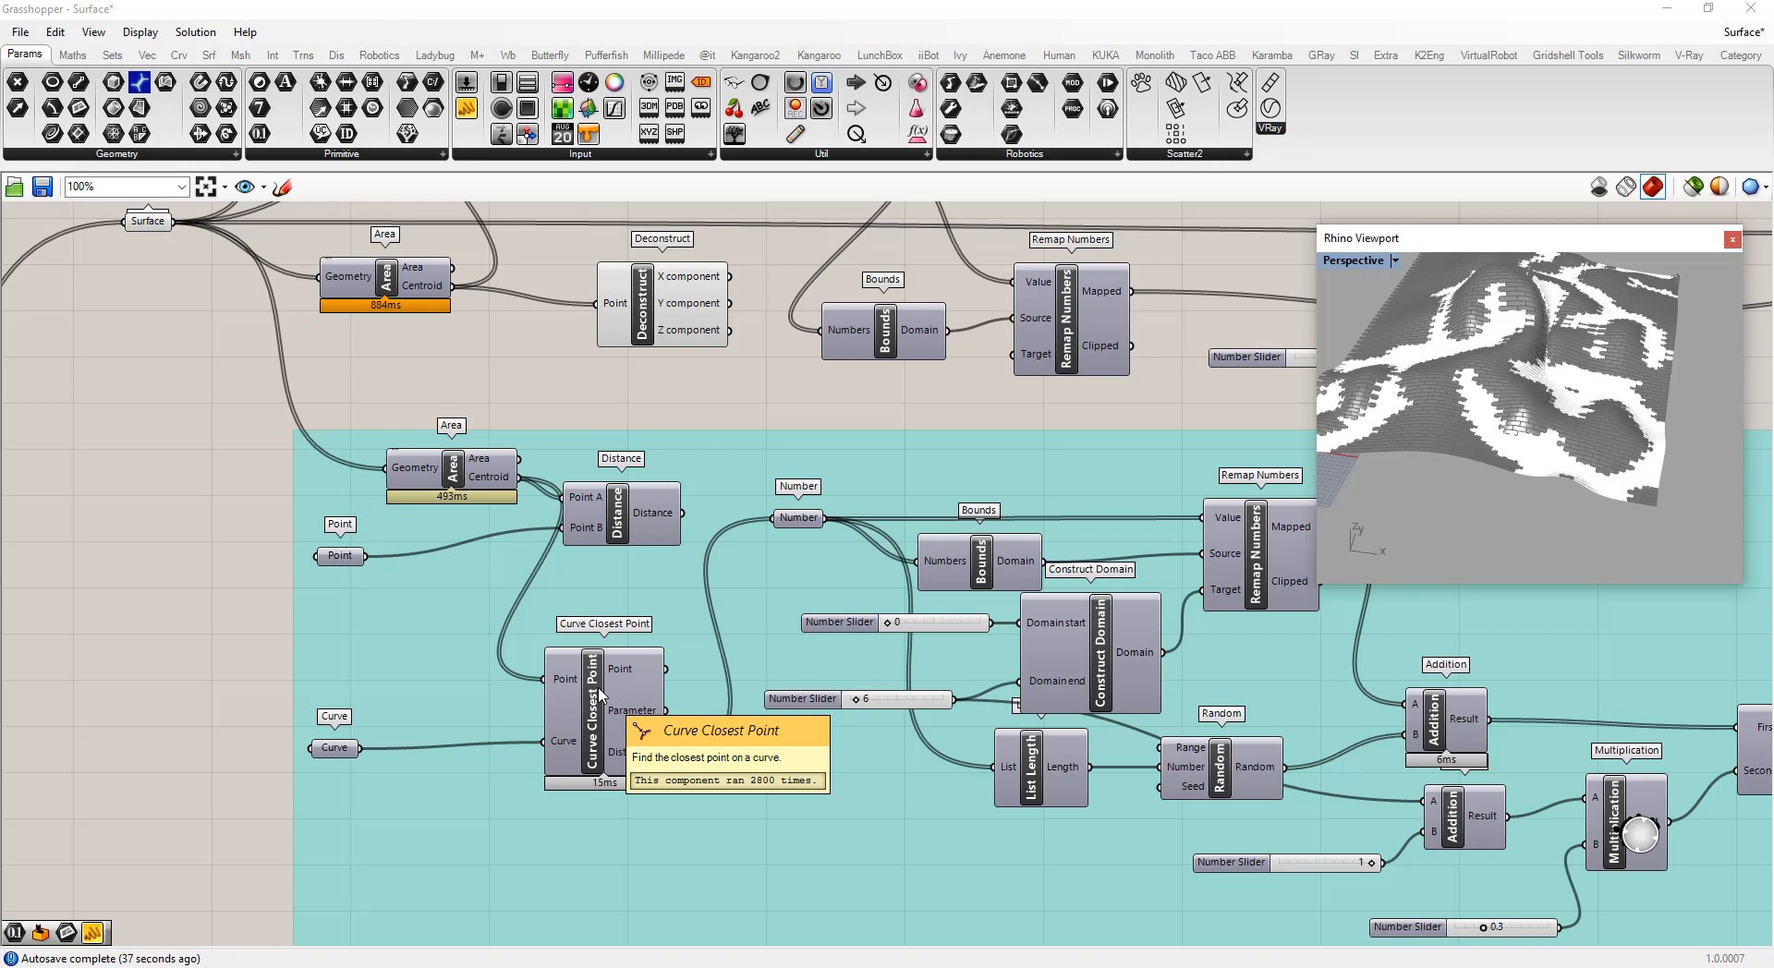
{"action": "scroll", "coordinate": [564, 591], "scroll_direction": "down", "scroll_amount": 6}
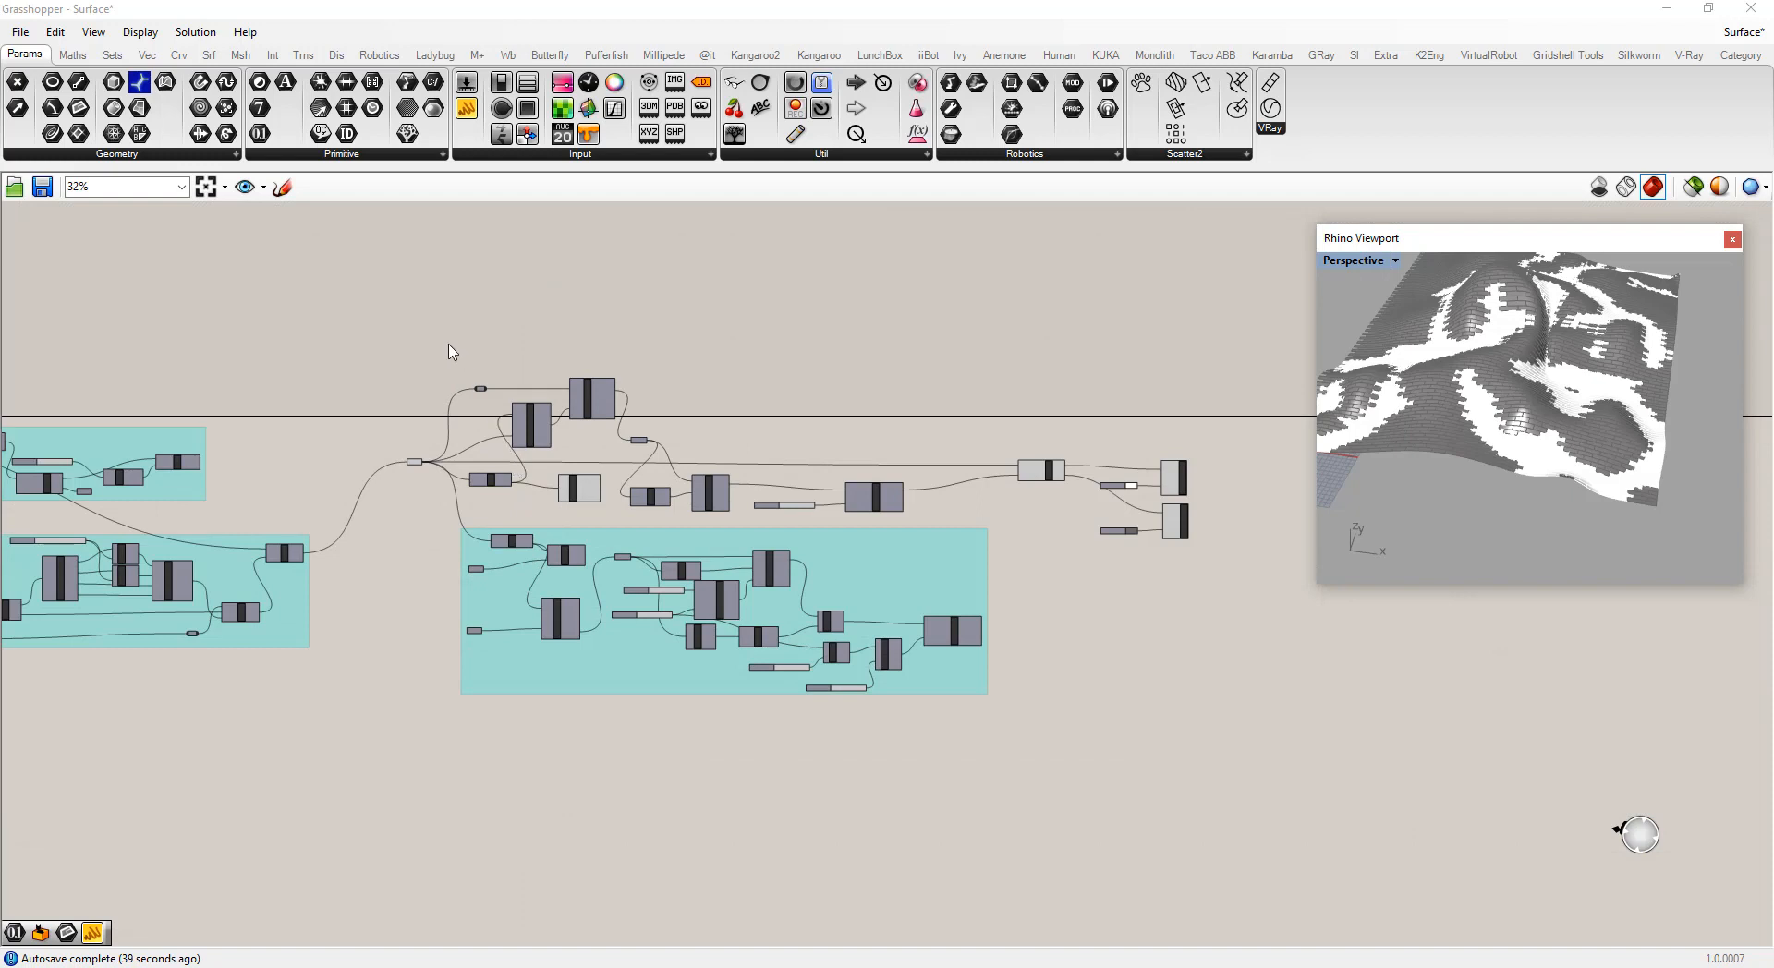
{"action": "left_click_drag", "start_coordinate": [449, 344], "coordinate": [970, 525]}
{"action": "key", "text": "ctrl+g"}
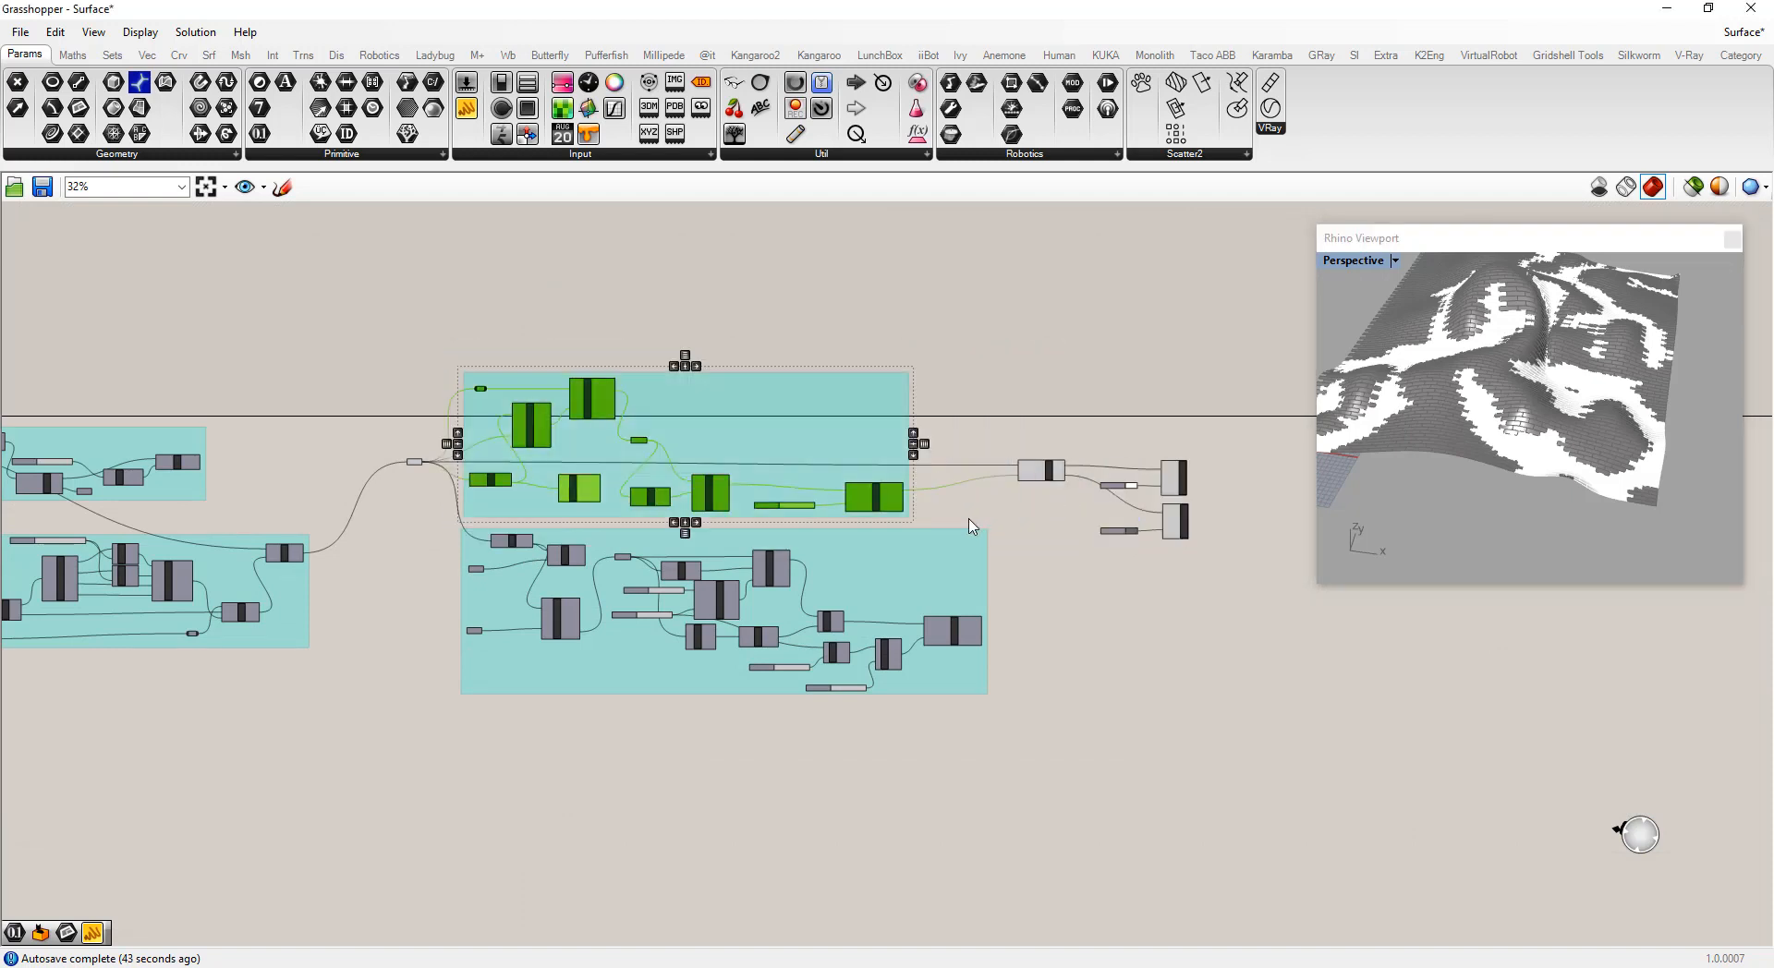
{"action": "left_click", "coordinate": [957, 813]}
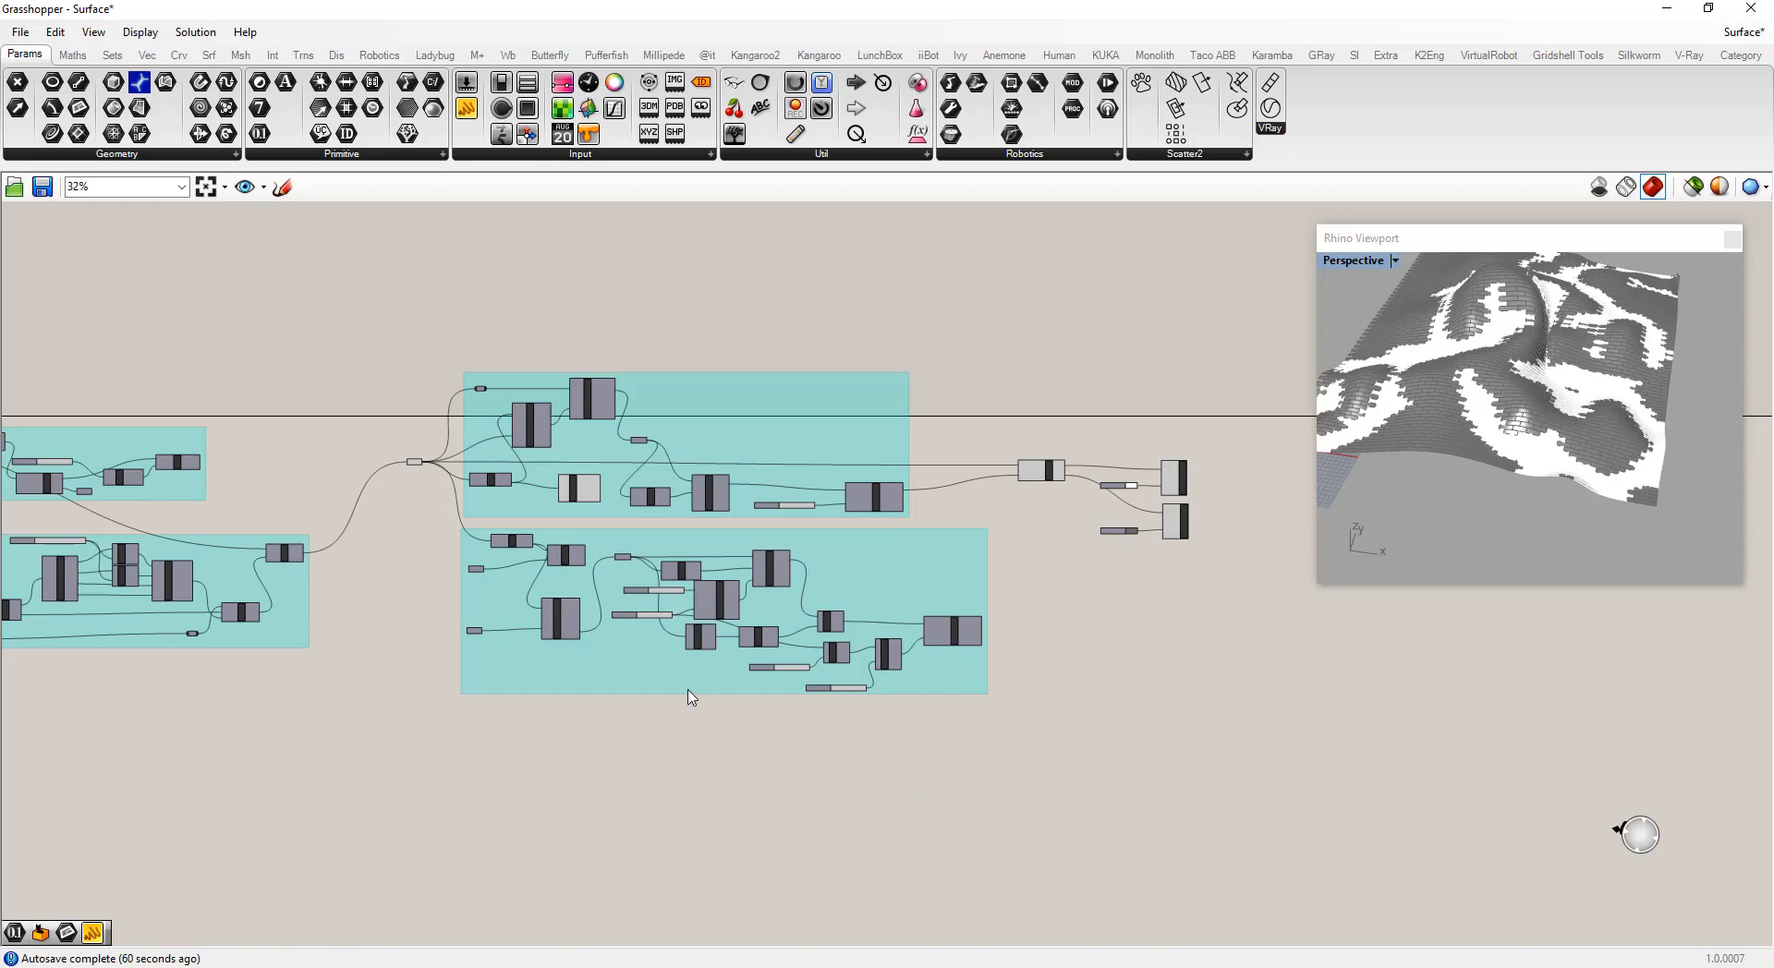
Copy the Surface parameter and place the duplicate below the existing groups
{"action": "scroll", "coordinate": [691, 697], "scroll_direction": "up", "scroll_amount": 7}
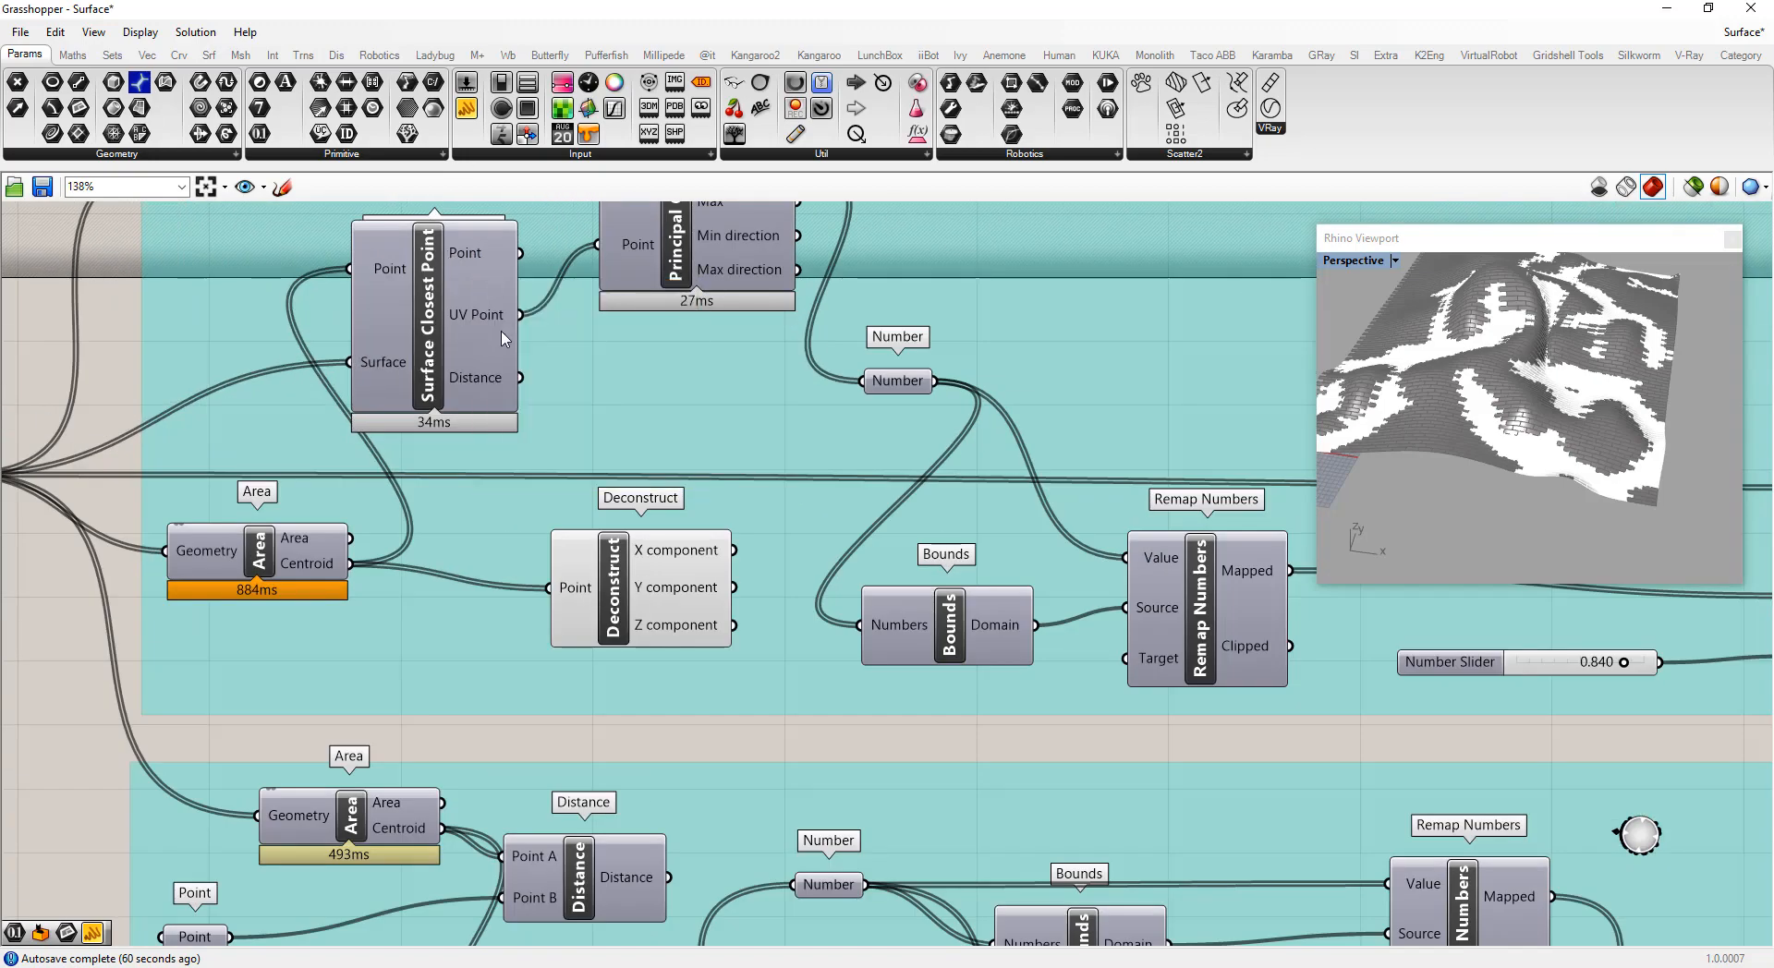
{"action": "scroll", "coordinate": [503, 339], "scroll_direction": "down", "scroll_amount": 2}
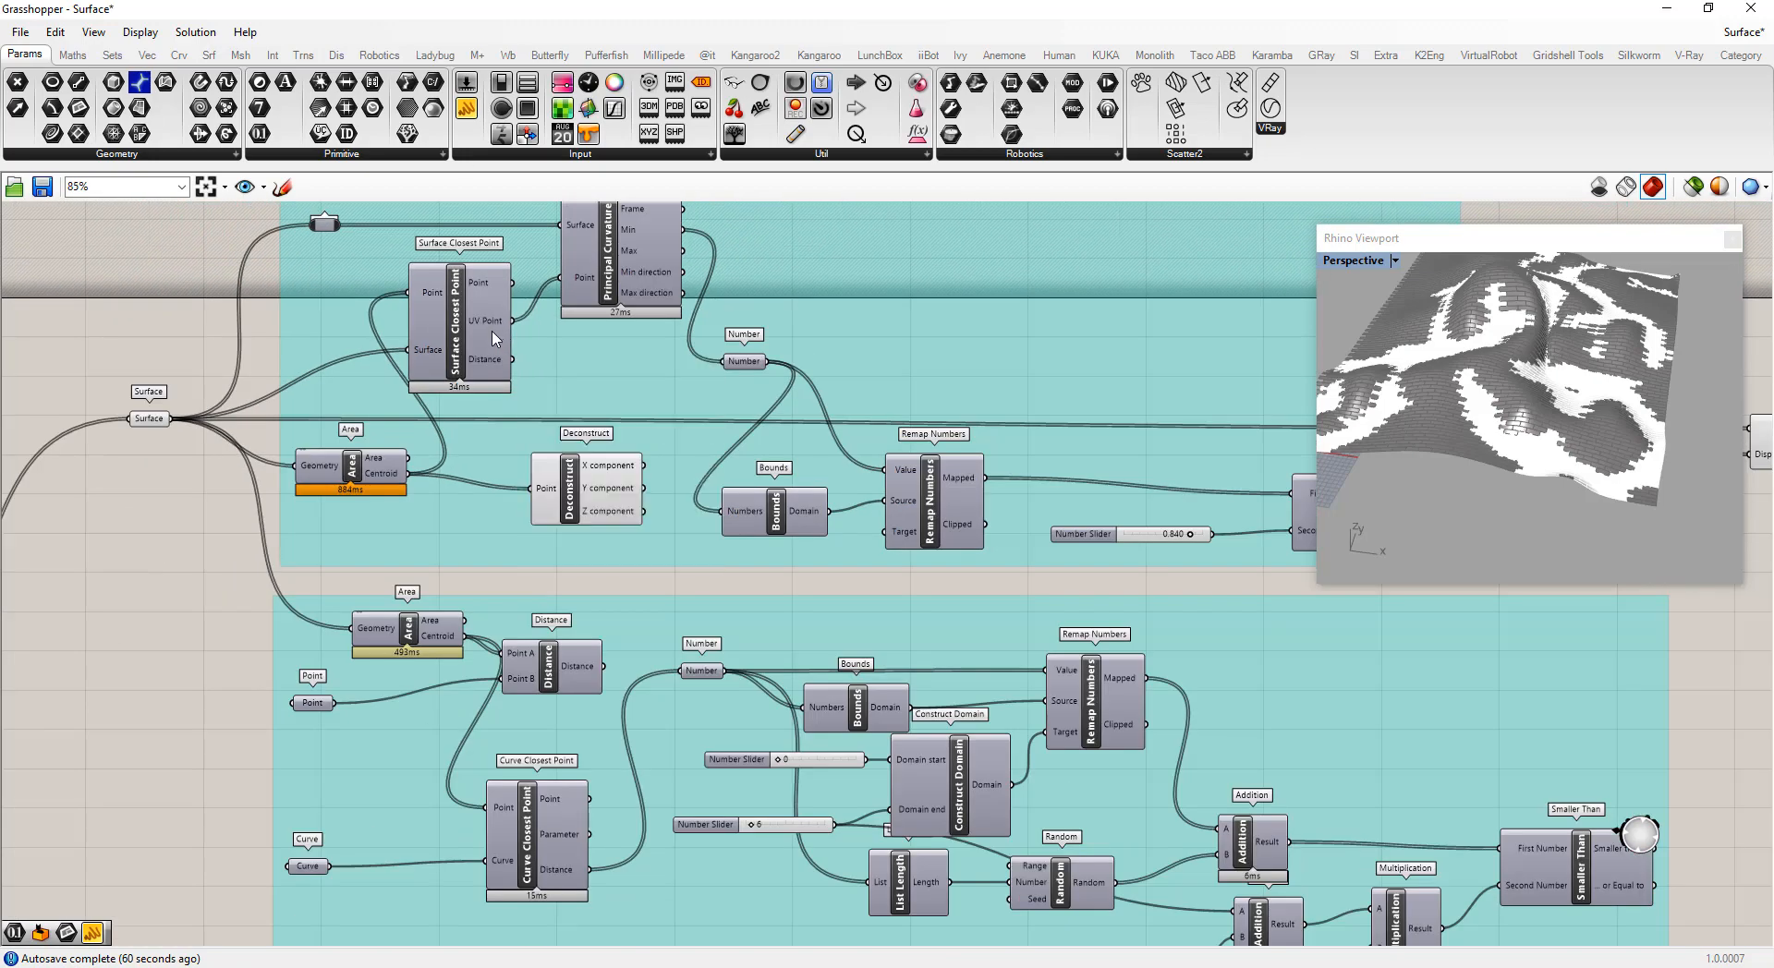
{"action": "scroll", "coordinate": [443, 332], "scroll_direction": "down", "scroll_amount": 3}
{"action": "scroll", "coordinate": [335, 361], "scroll_direction": "up", "scroll_amount": 1}
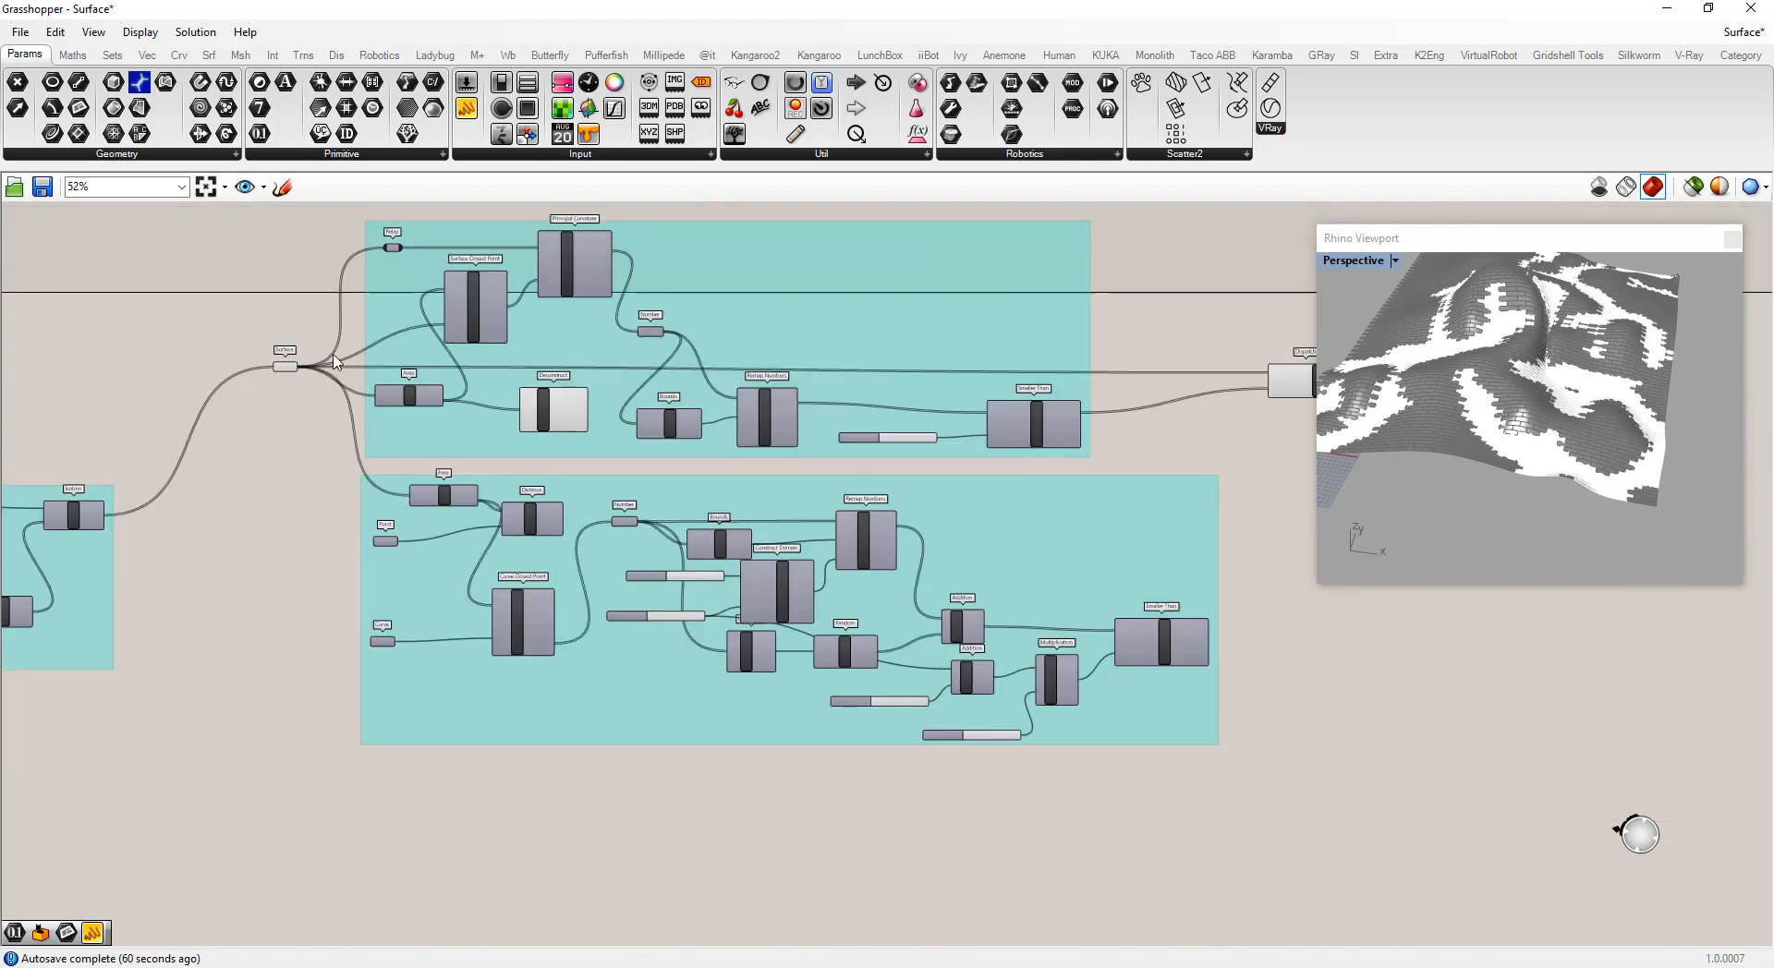
{"action": "left_click", "coordinate": [485, 325]}
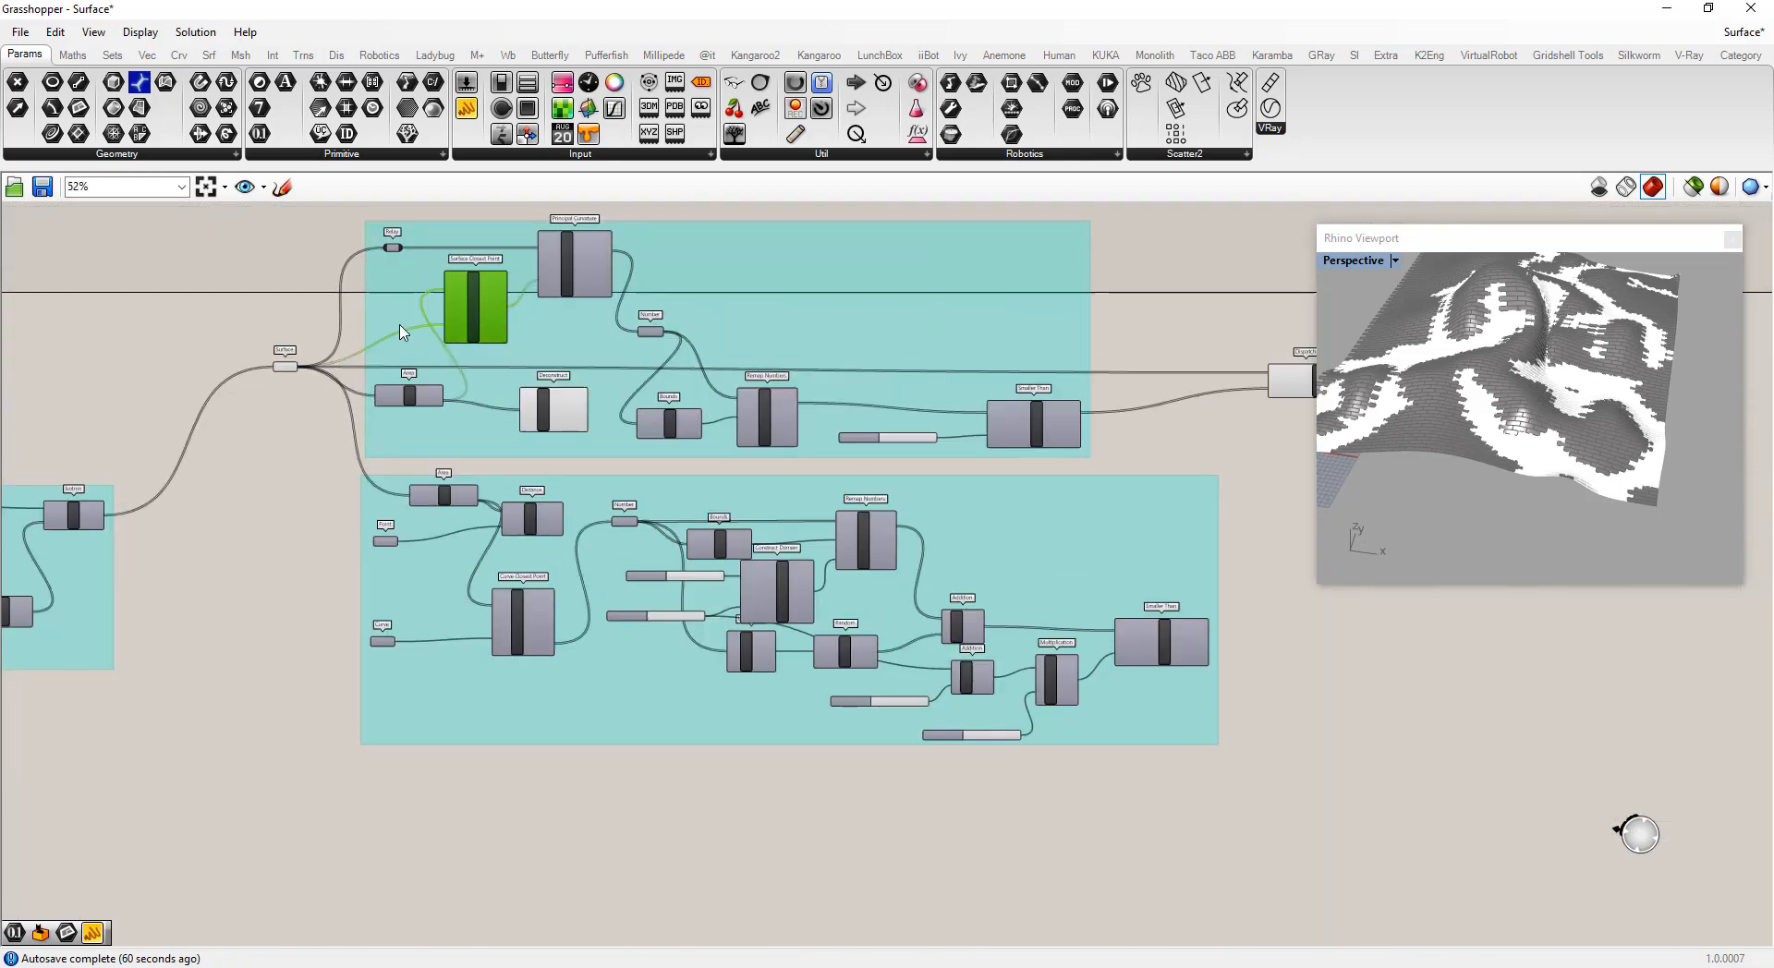
{"action": "left_click", "coordinate": [285, 368]}
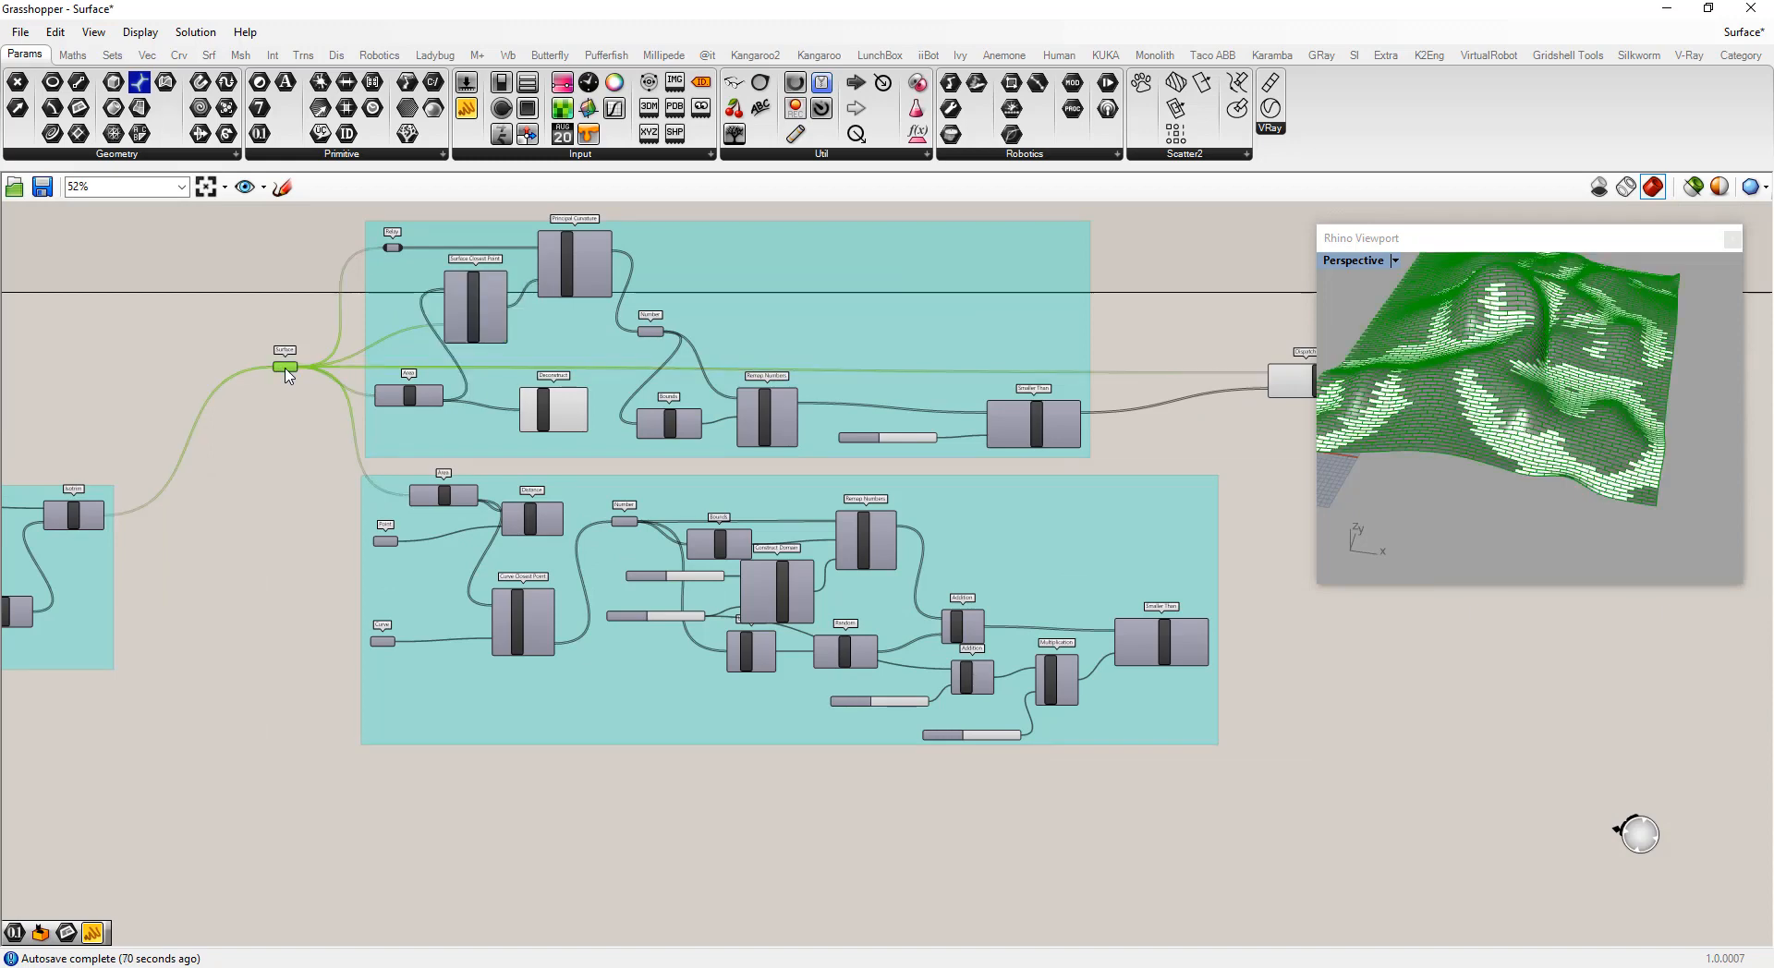
{"action": "key", "text": "ctrl+c"}
{"action": "key", "text": "ctrl+v"}
{"action": "left_click_drag", "start_coordinate": [293, 373], "coordinate": [281, 860]}
{"action": "scroll", "coordinate": [478, 374], "scroll_direction": "down", "scroll_amount": 3}
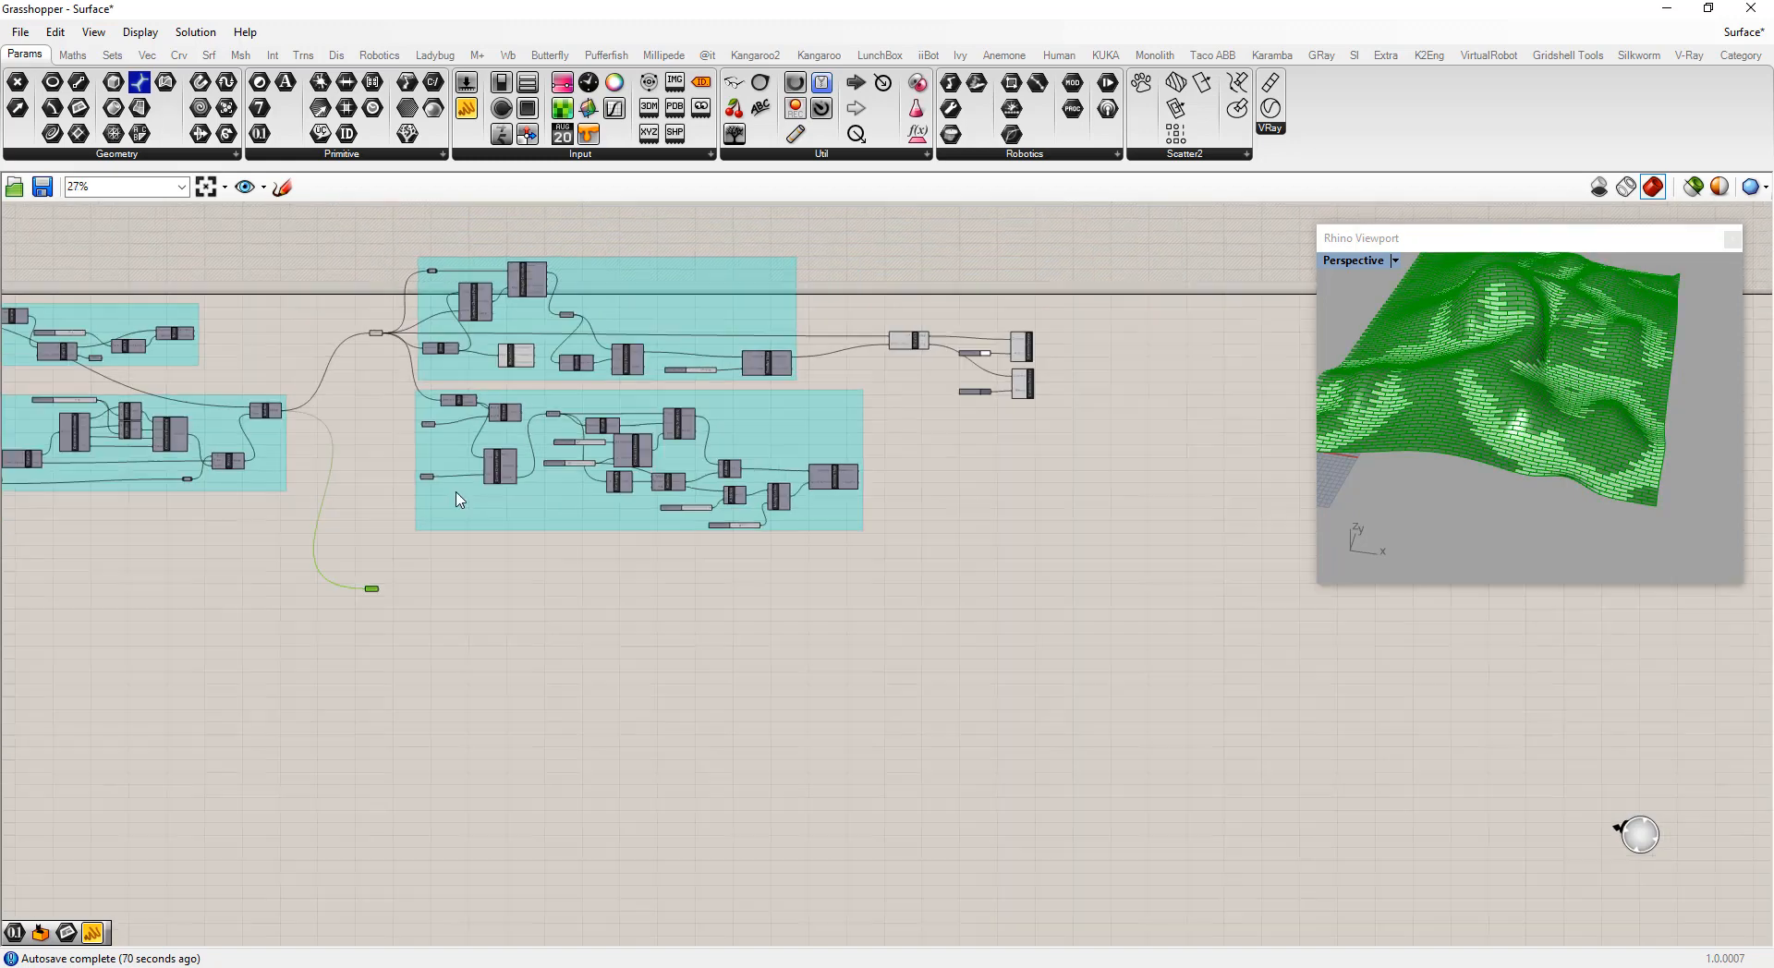
Add a Surface Closest Point component and connect the copied Surface parameter to its inputs
{"action": "scroll", "coordinate": [490, 578], "scroll_direction": "up", "scroll_amount": 5}
{"action": "double_click", "coordinate": [490, 577]}
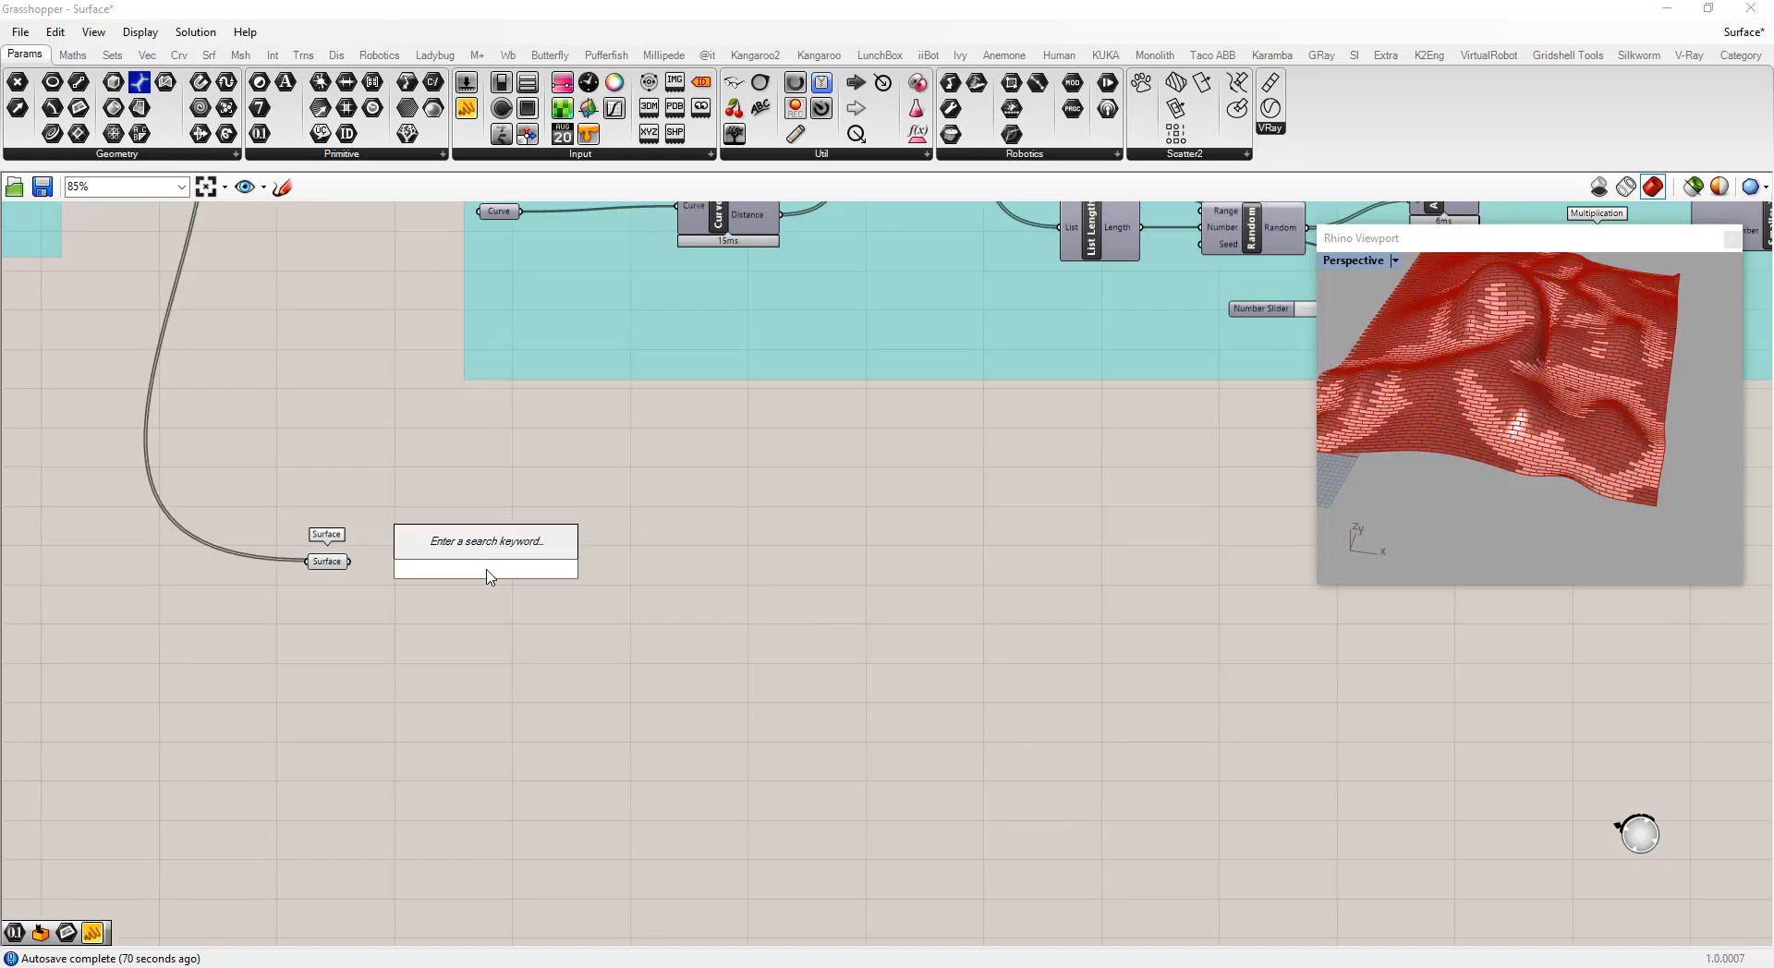
{"action": "type", "text": "surface "}
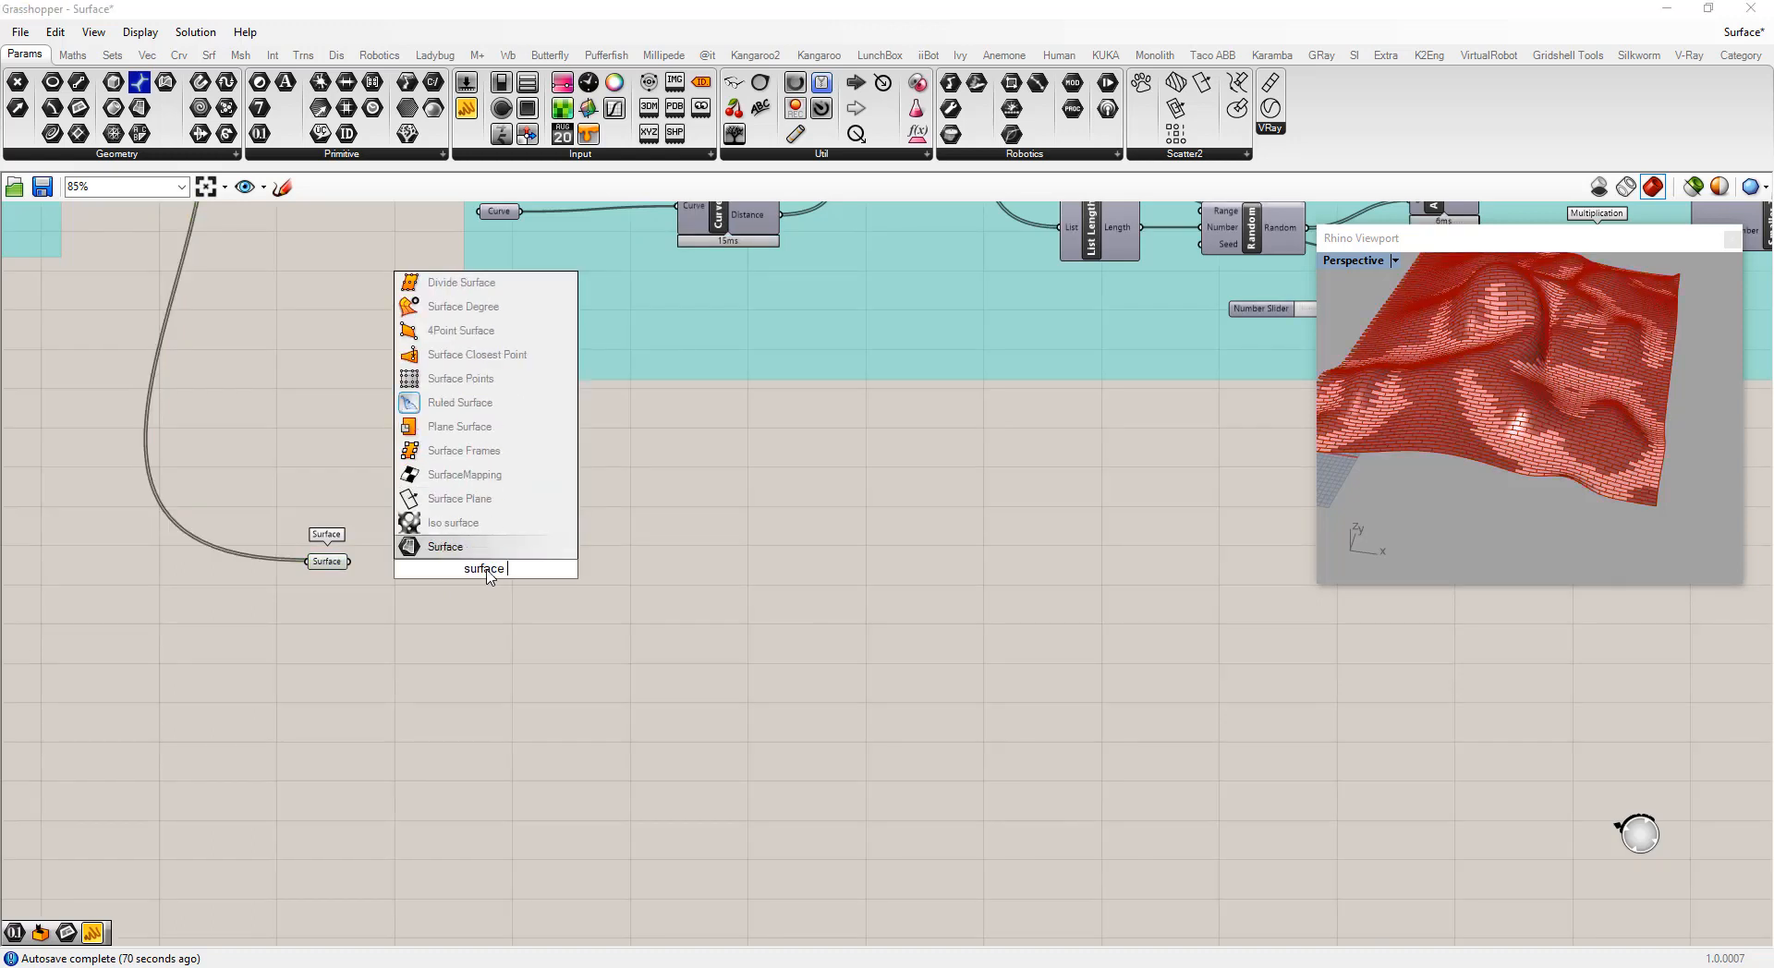
{"action": "type", "text": "cp"}
{"action": "left_click", "coordinate": [435, 523]}
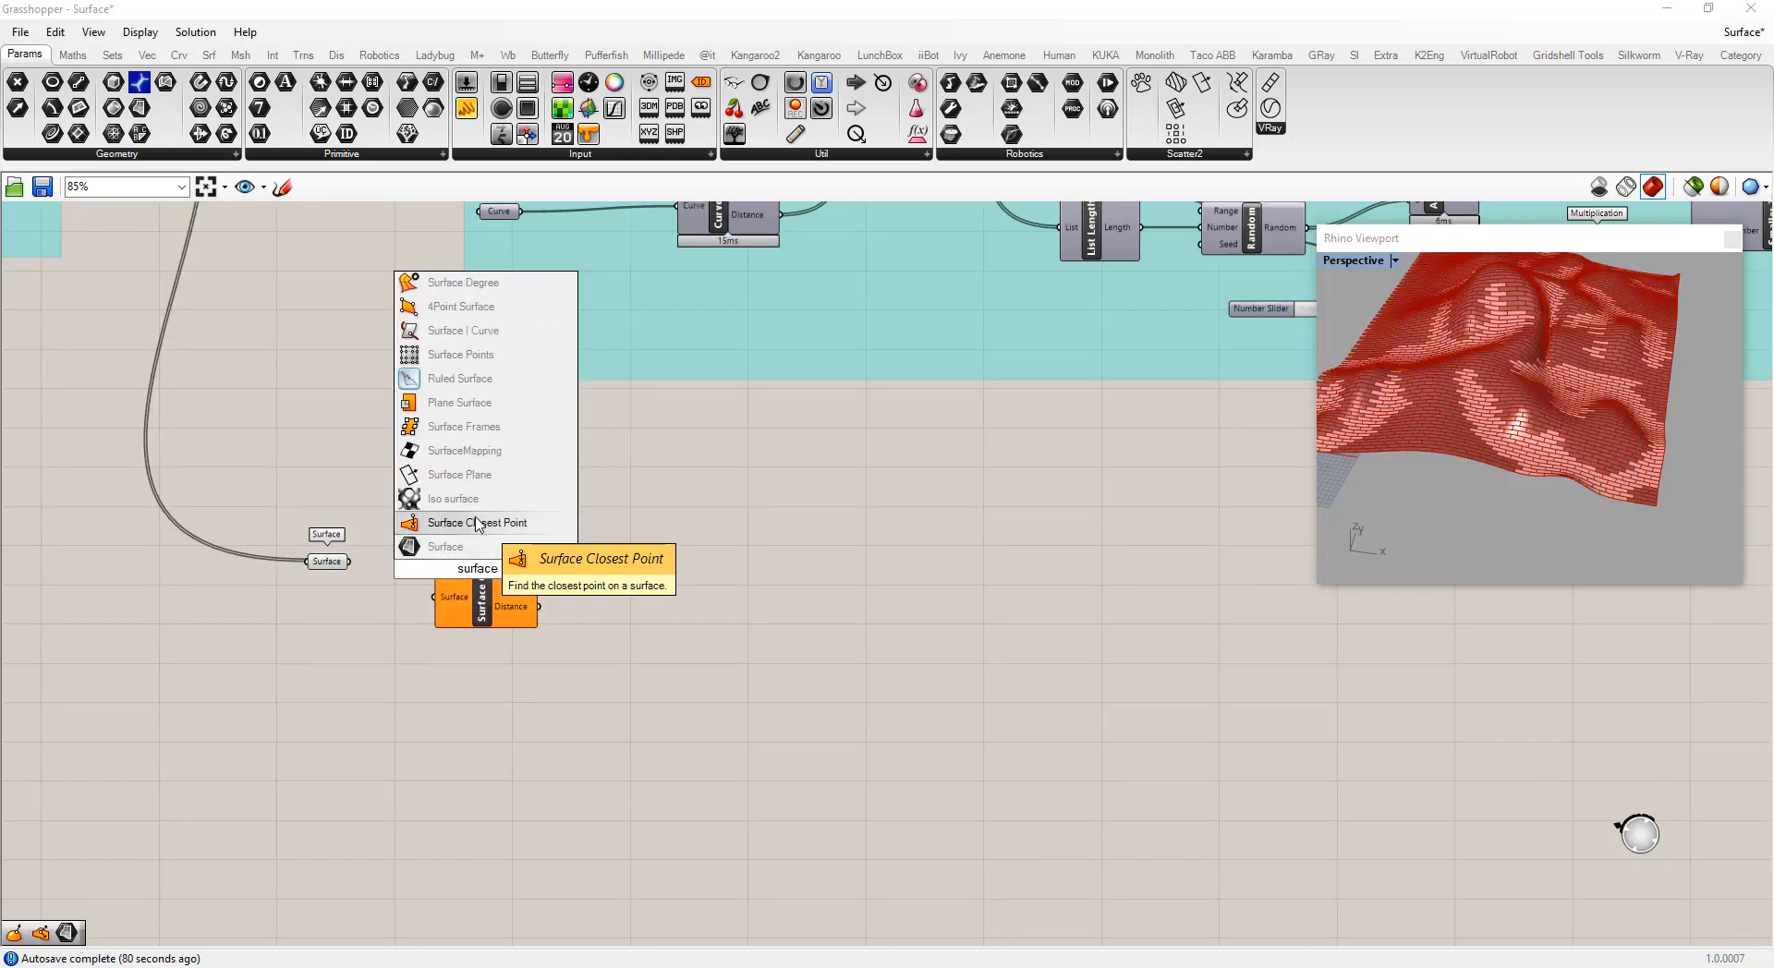
{"action": "left_click_drag", "start_coordinate": [353, 562], "coordinate": [518, 578]}
{"action": "left_click_drag", "start_coordinate": [349, 561], "coordinate": [479, 619]}
Add an Area component fed by the Surface and connect its Centroid to Surface Closest Point's Point input
{"action": "double_click", "coordinate": [360, 498]}
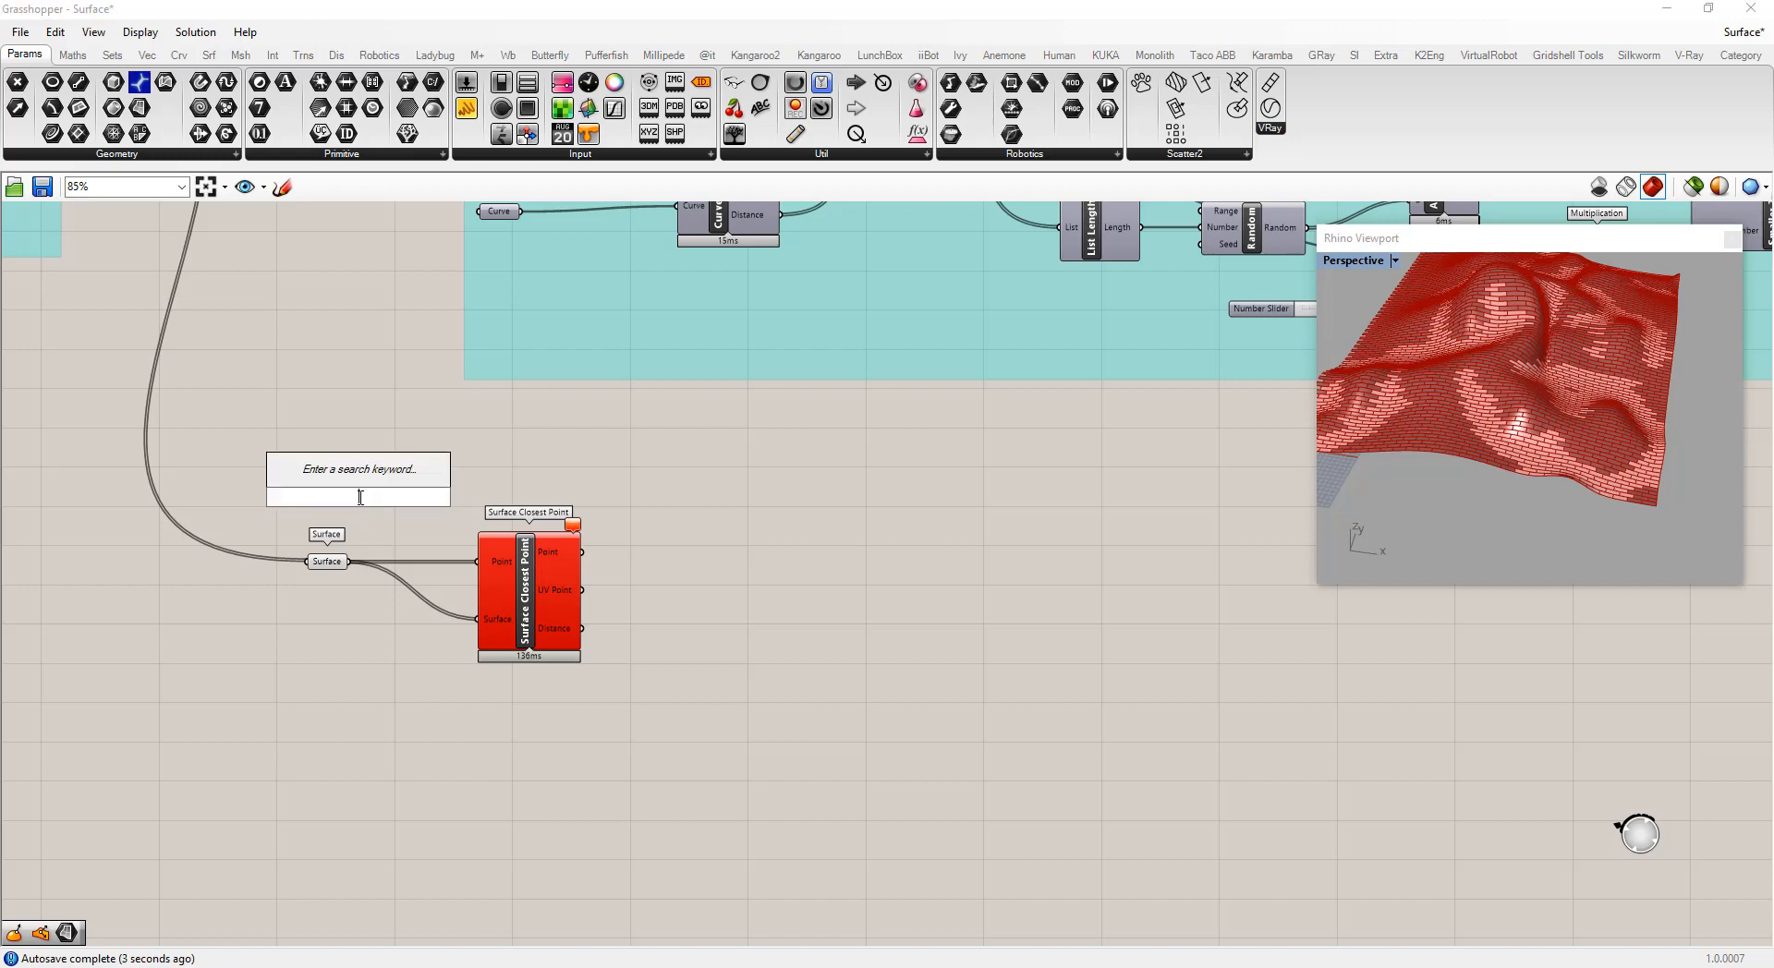
{"action": "type", "text": "area"}
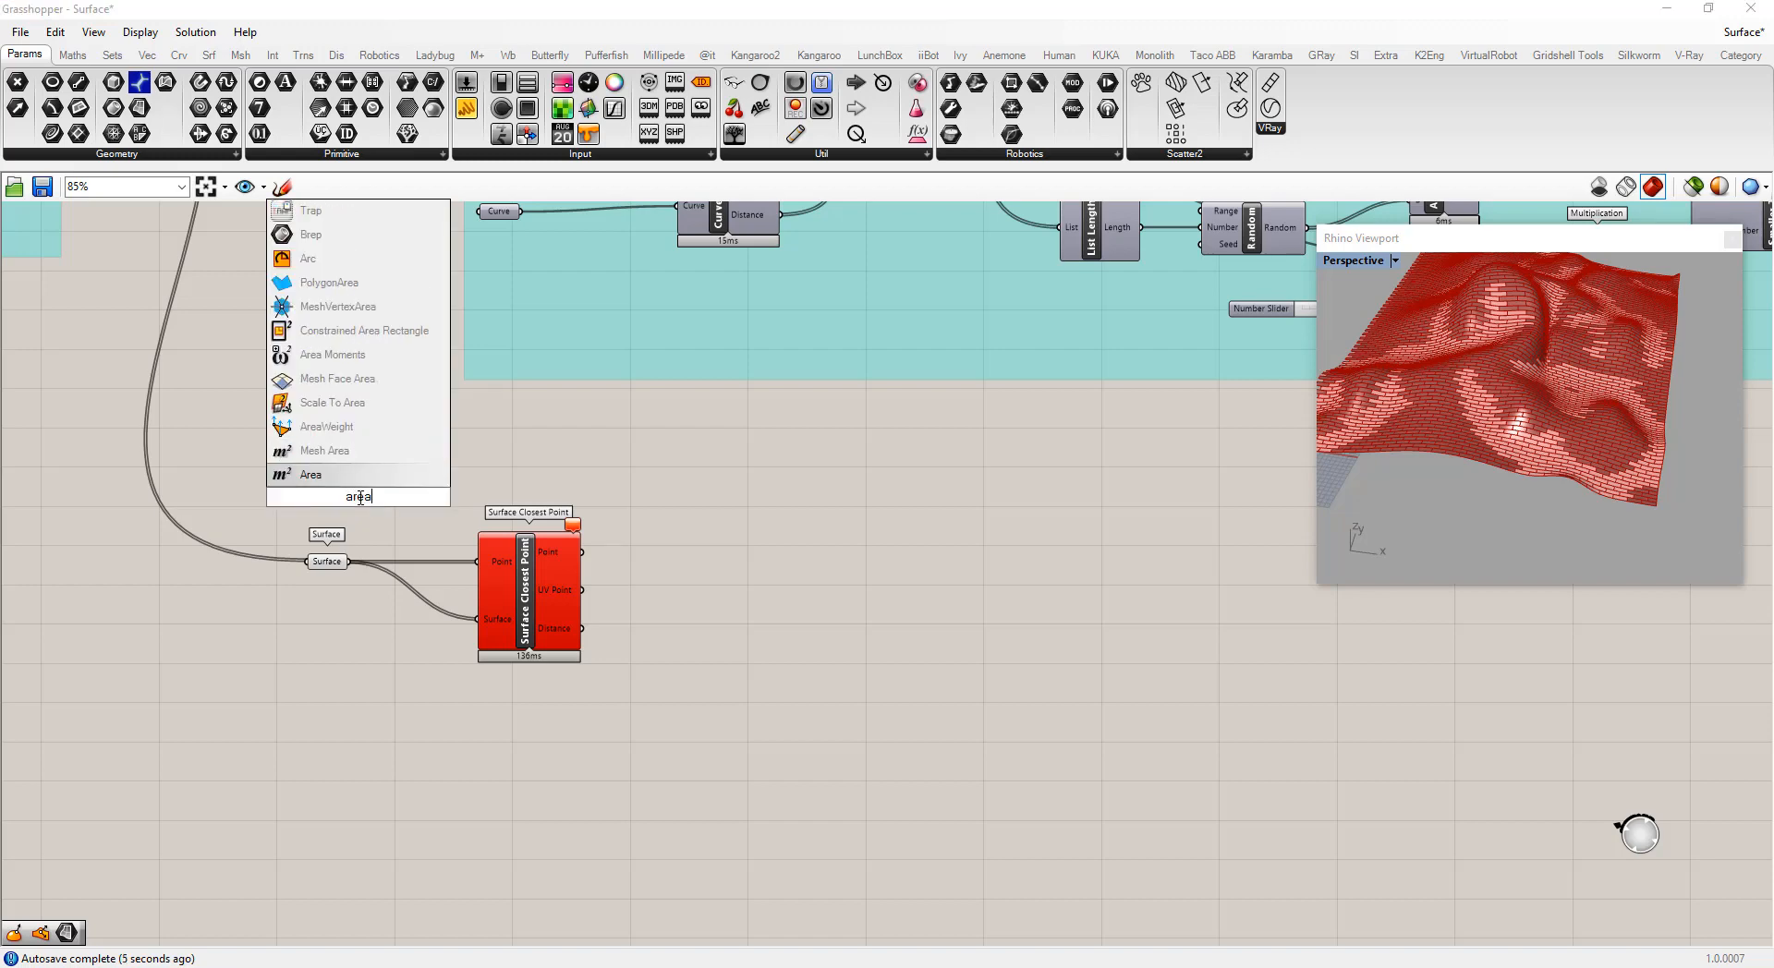
{"action": "left_click", "coordinate": [319, 476]}
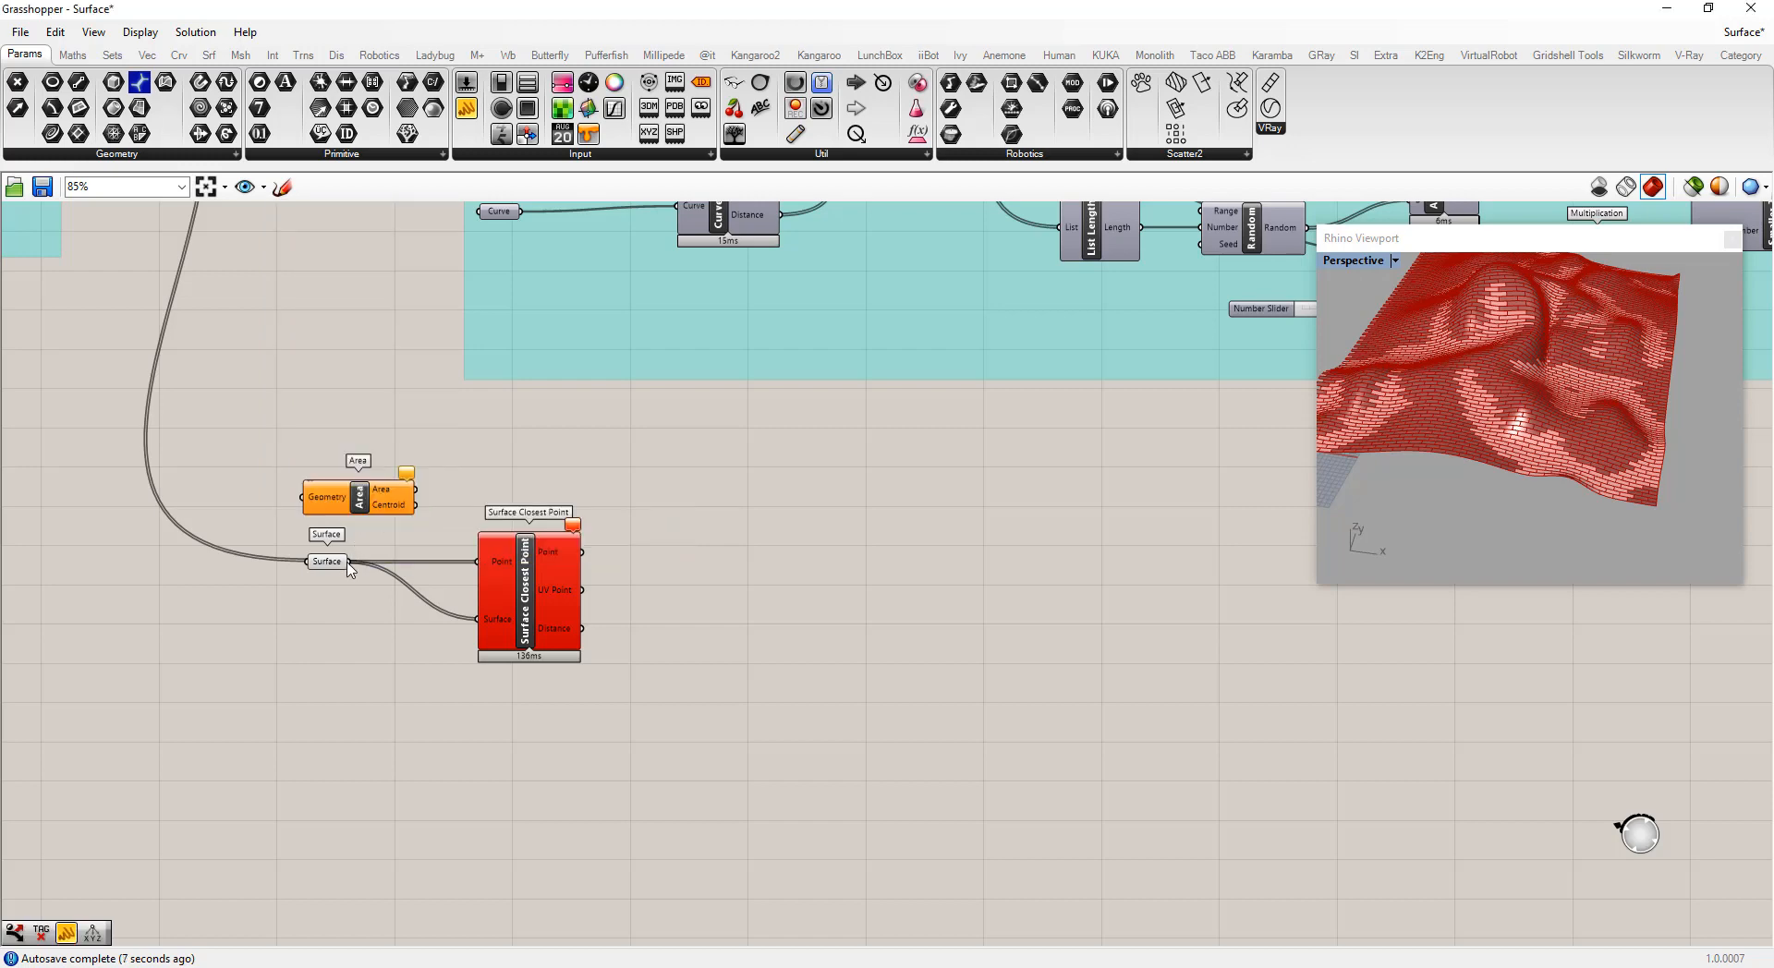
{"action": "left_click_drag", "start_coordinate": [332, 510], "coordinate": [440, 478]}
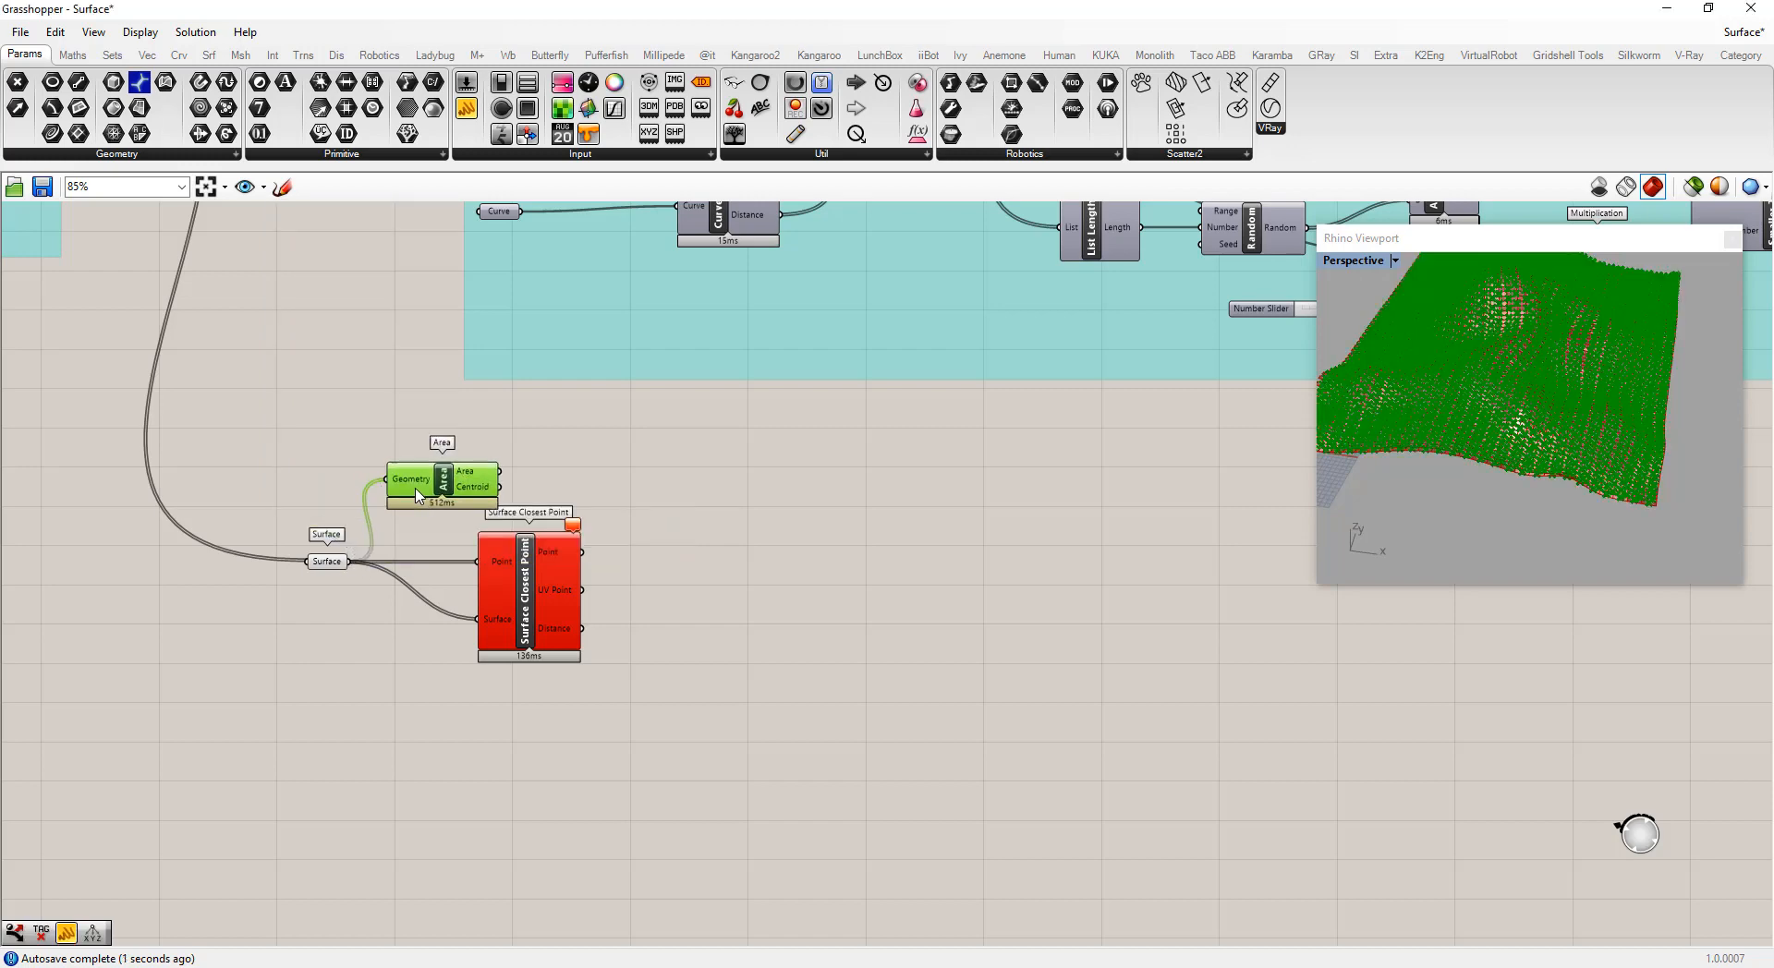
{"action": "left_click_drag", "start_coordinate": [497, 546], "coordinate": [599, 516]}
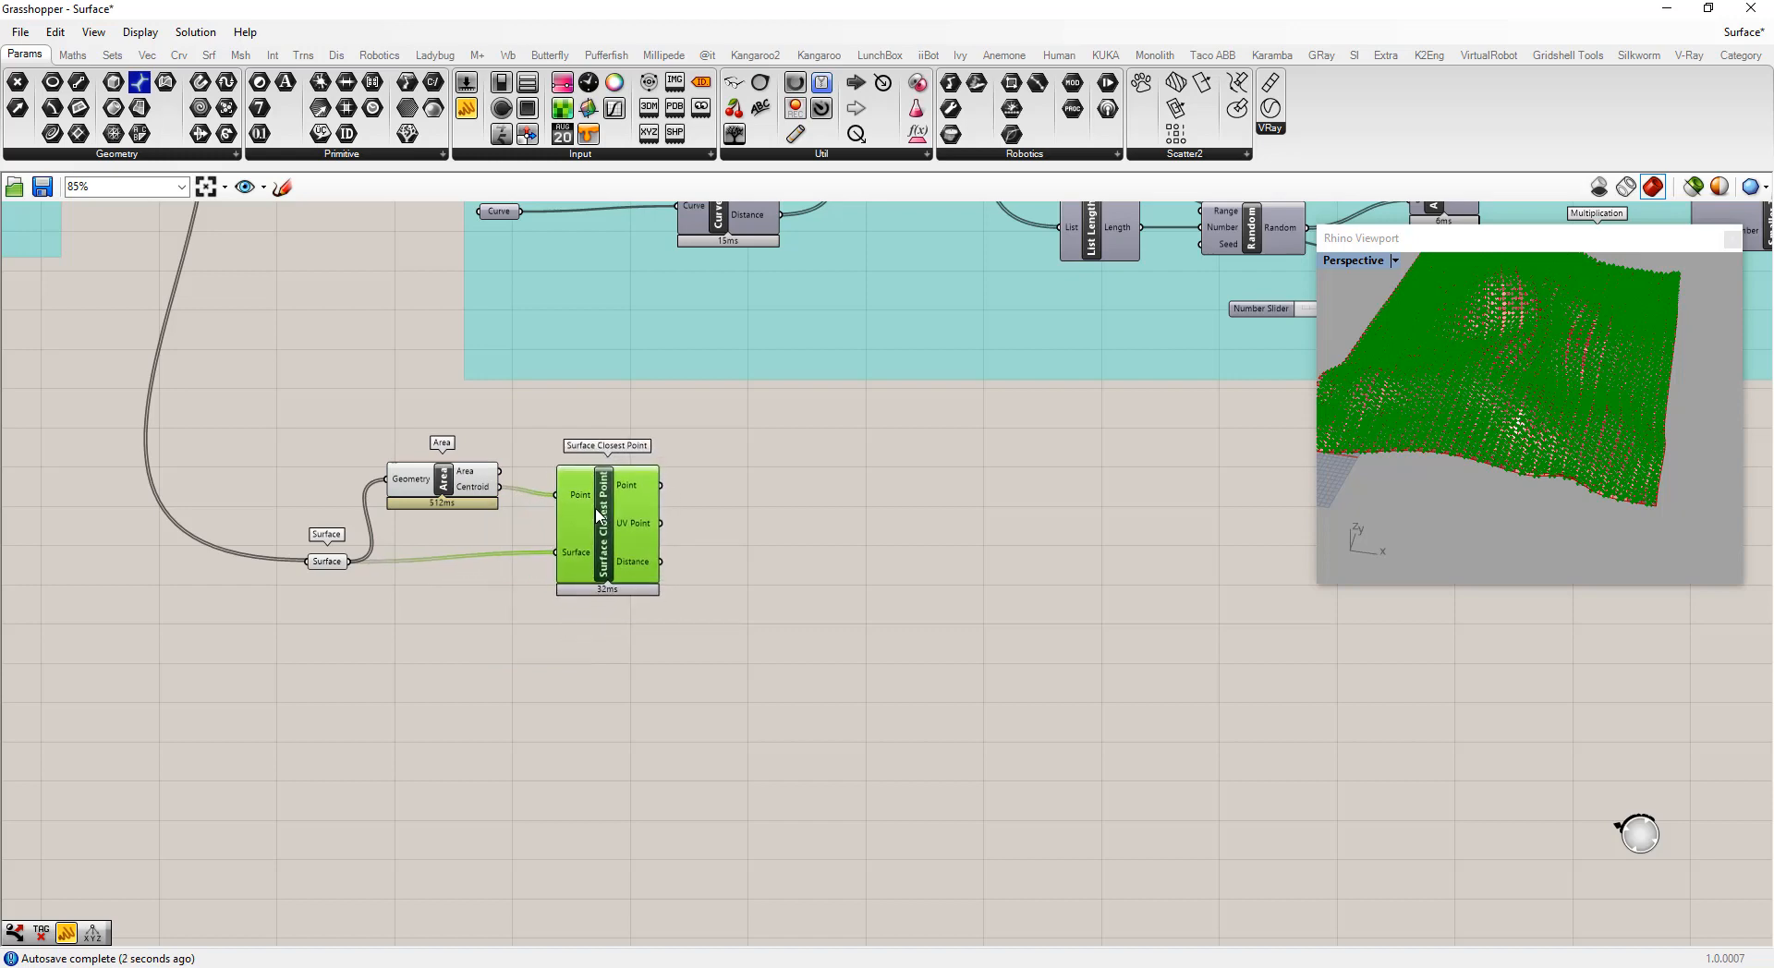
Add an Evaluate Surface component fed by the Surface and Surface Closest Point's UV Point, and arrange the components
{"action": "double_click", "coordinate": [773, 527]}
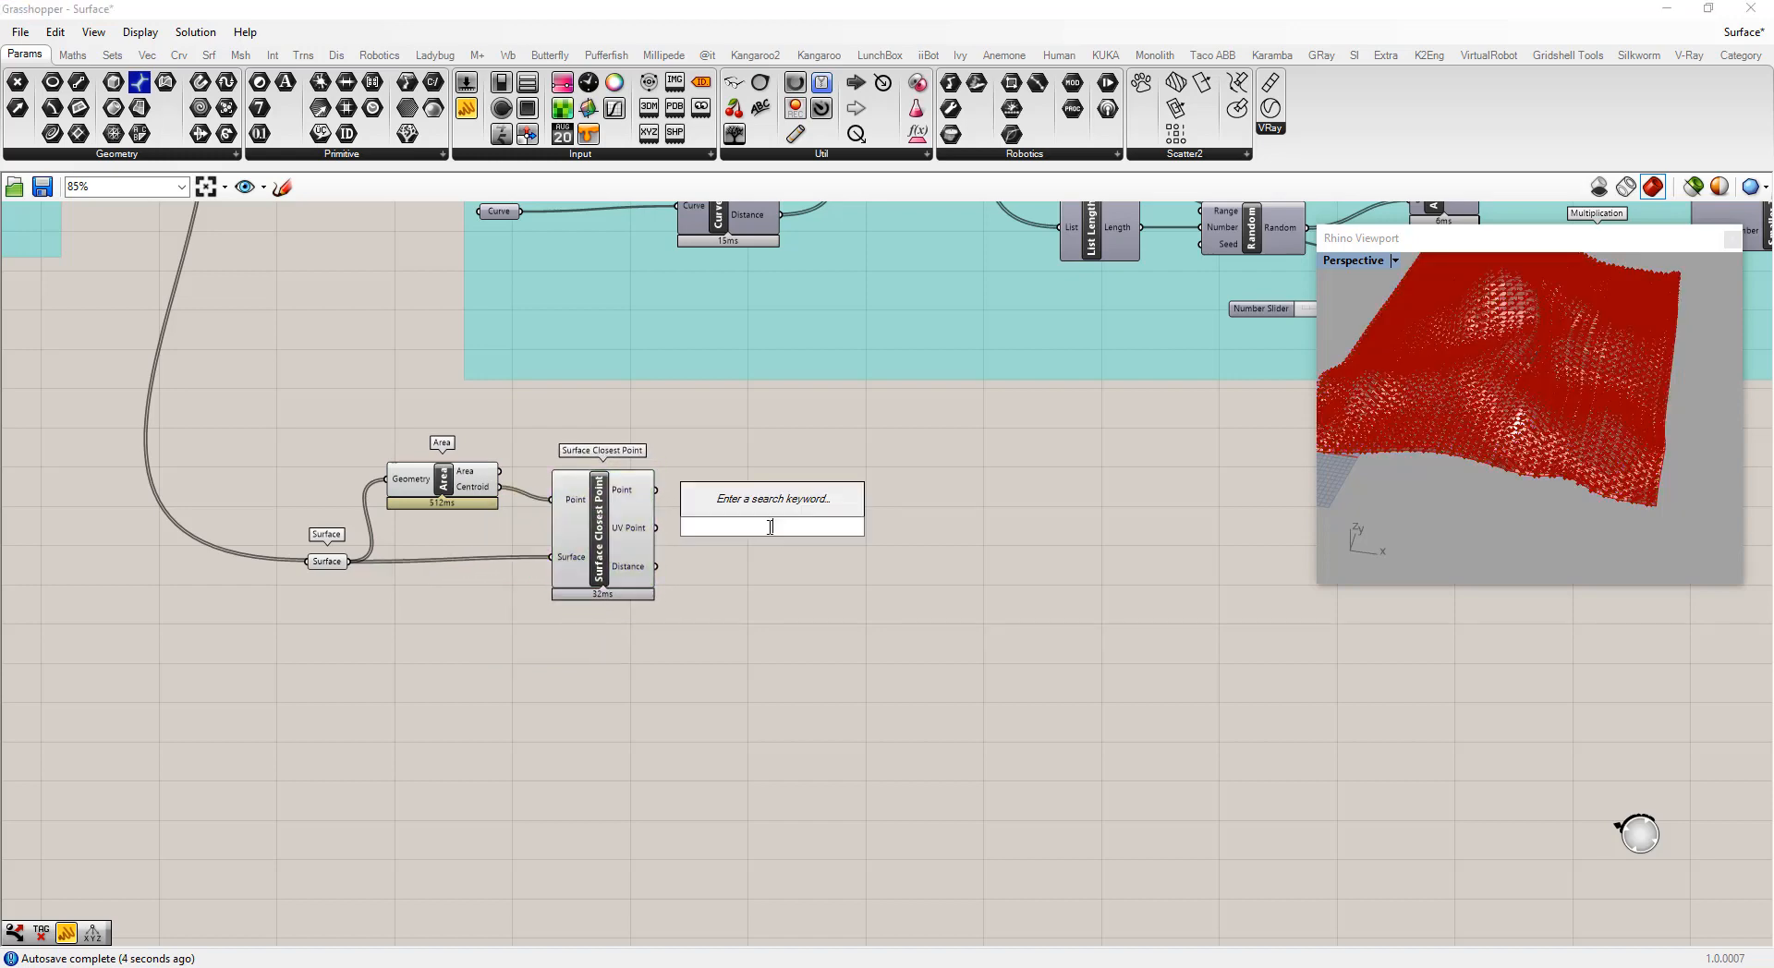
{"action": "type", "text": "evaluate"}
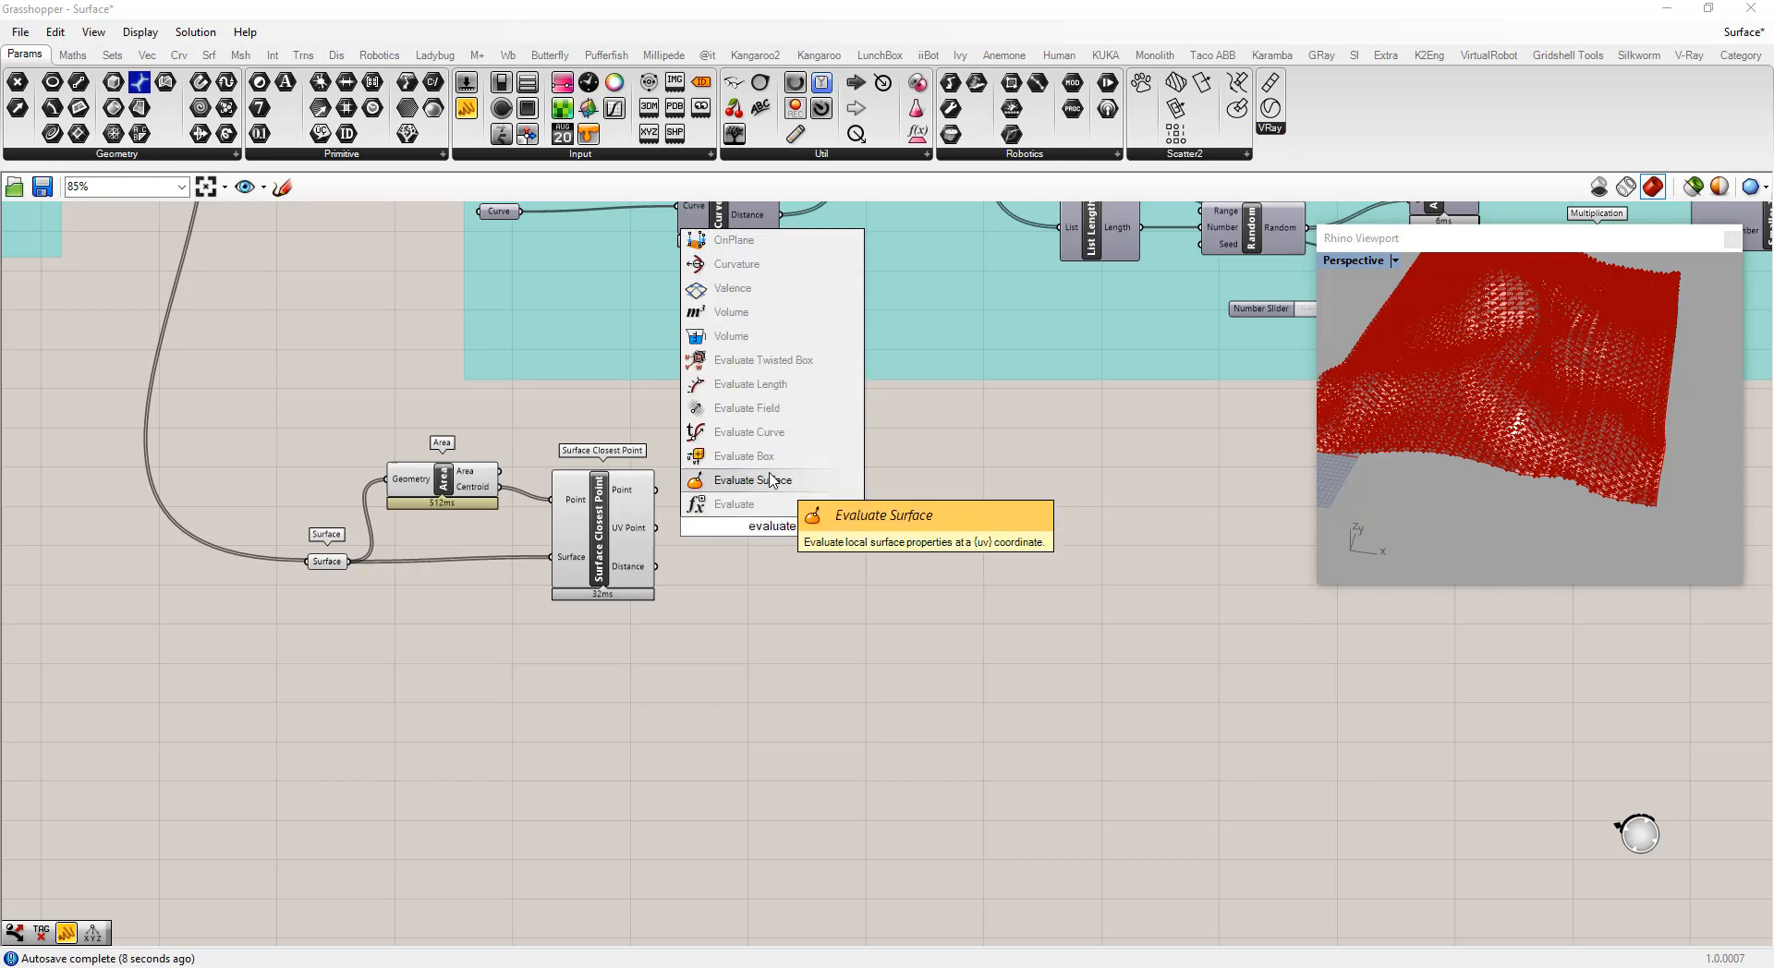
{"action": "left_click", "coordinate": [776, 480]}
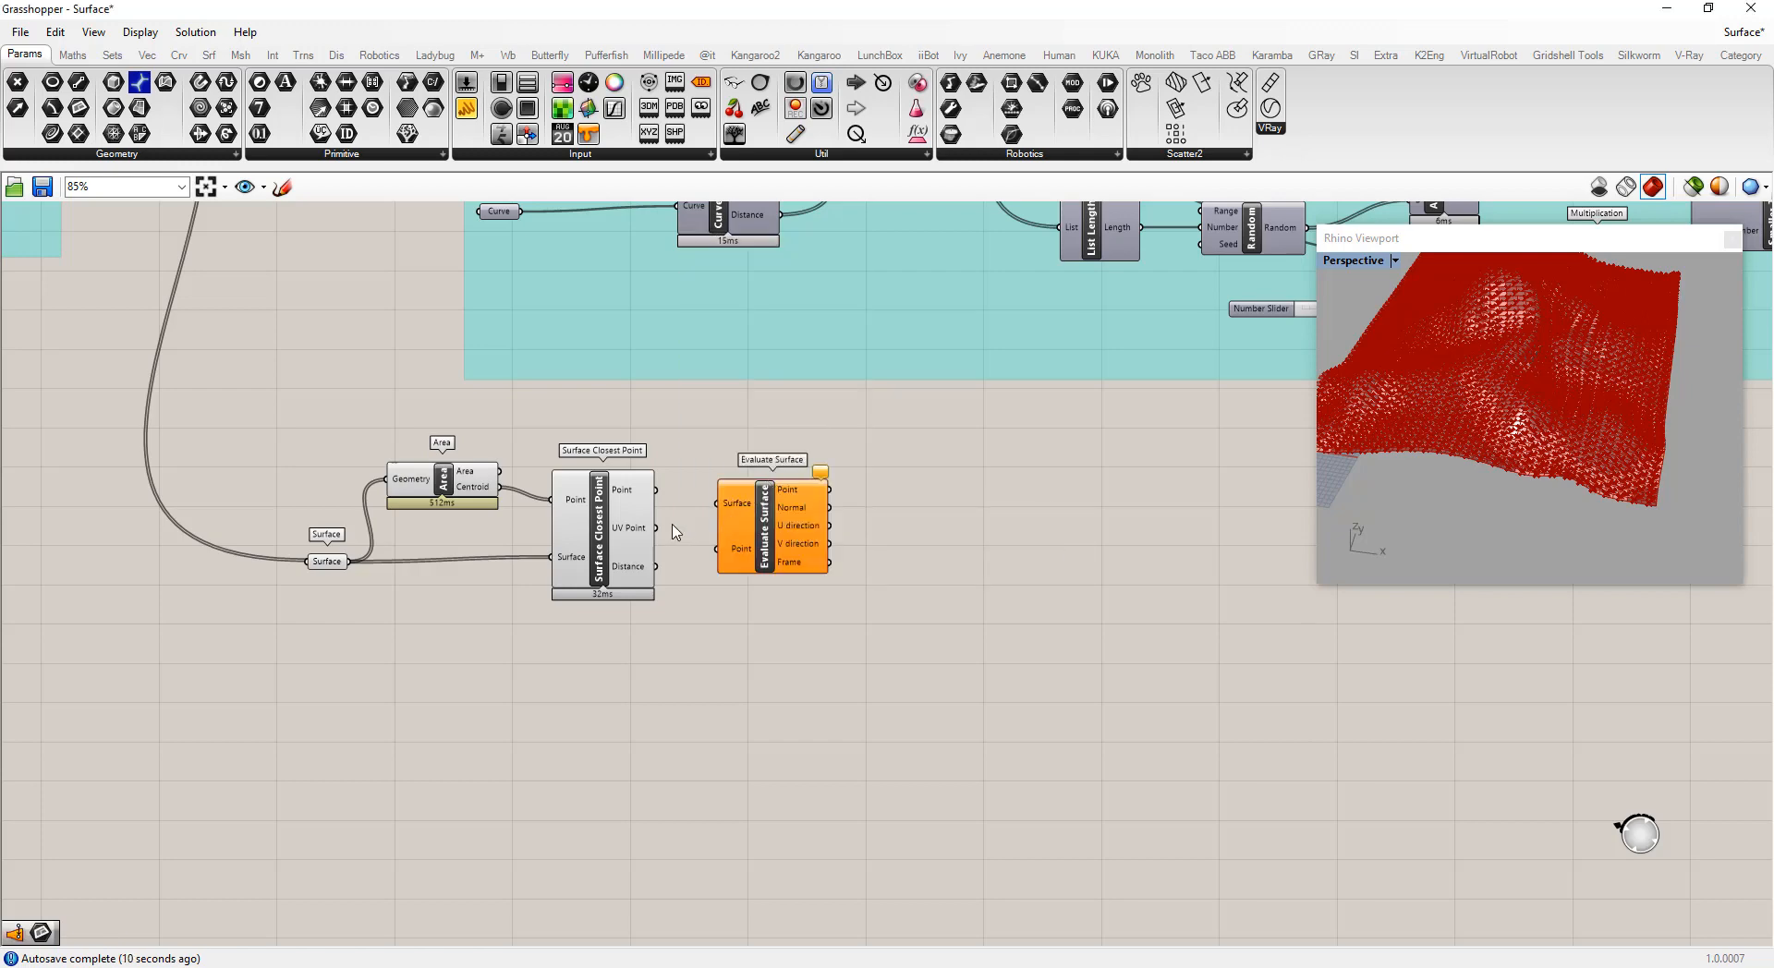
{"action": "scroll", "coordinate": [633, 536], "scroll_direction": "up", "scroll_amount": 1}
{"action": "left_click_drag", "start_coordinate": [297, 566], "coordinate": [730, 552]}
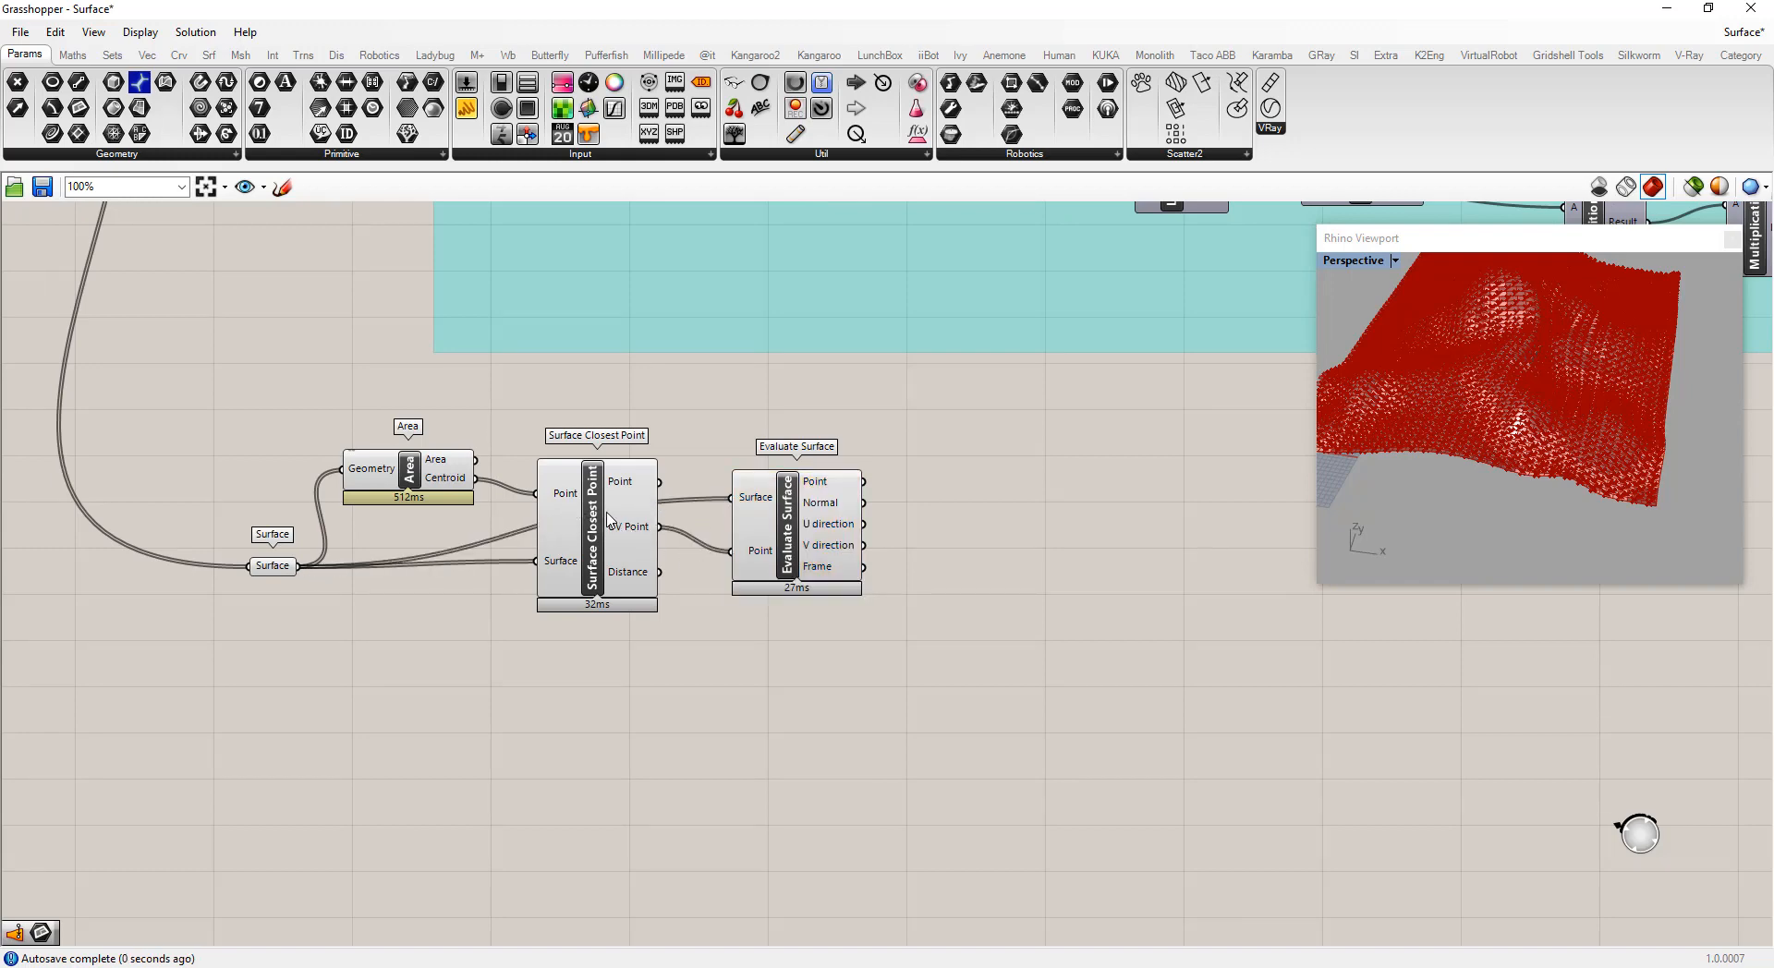
{"action": "left_click_drag", "start_coordinate": [541, 471], "coordinate": [553, 571]}
{"action": "left_click_drag", "start_coordinate": [441, 479], "coordinate": [470, 594]}
{"action": "left_click_drag", "start_coordinate": [274, 576], "coordinate": [272, 504]}
{"action": "left_click_drag", "start_coordinate": [787, 545], "coordinate": [757, 543]}
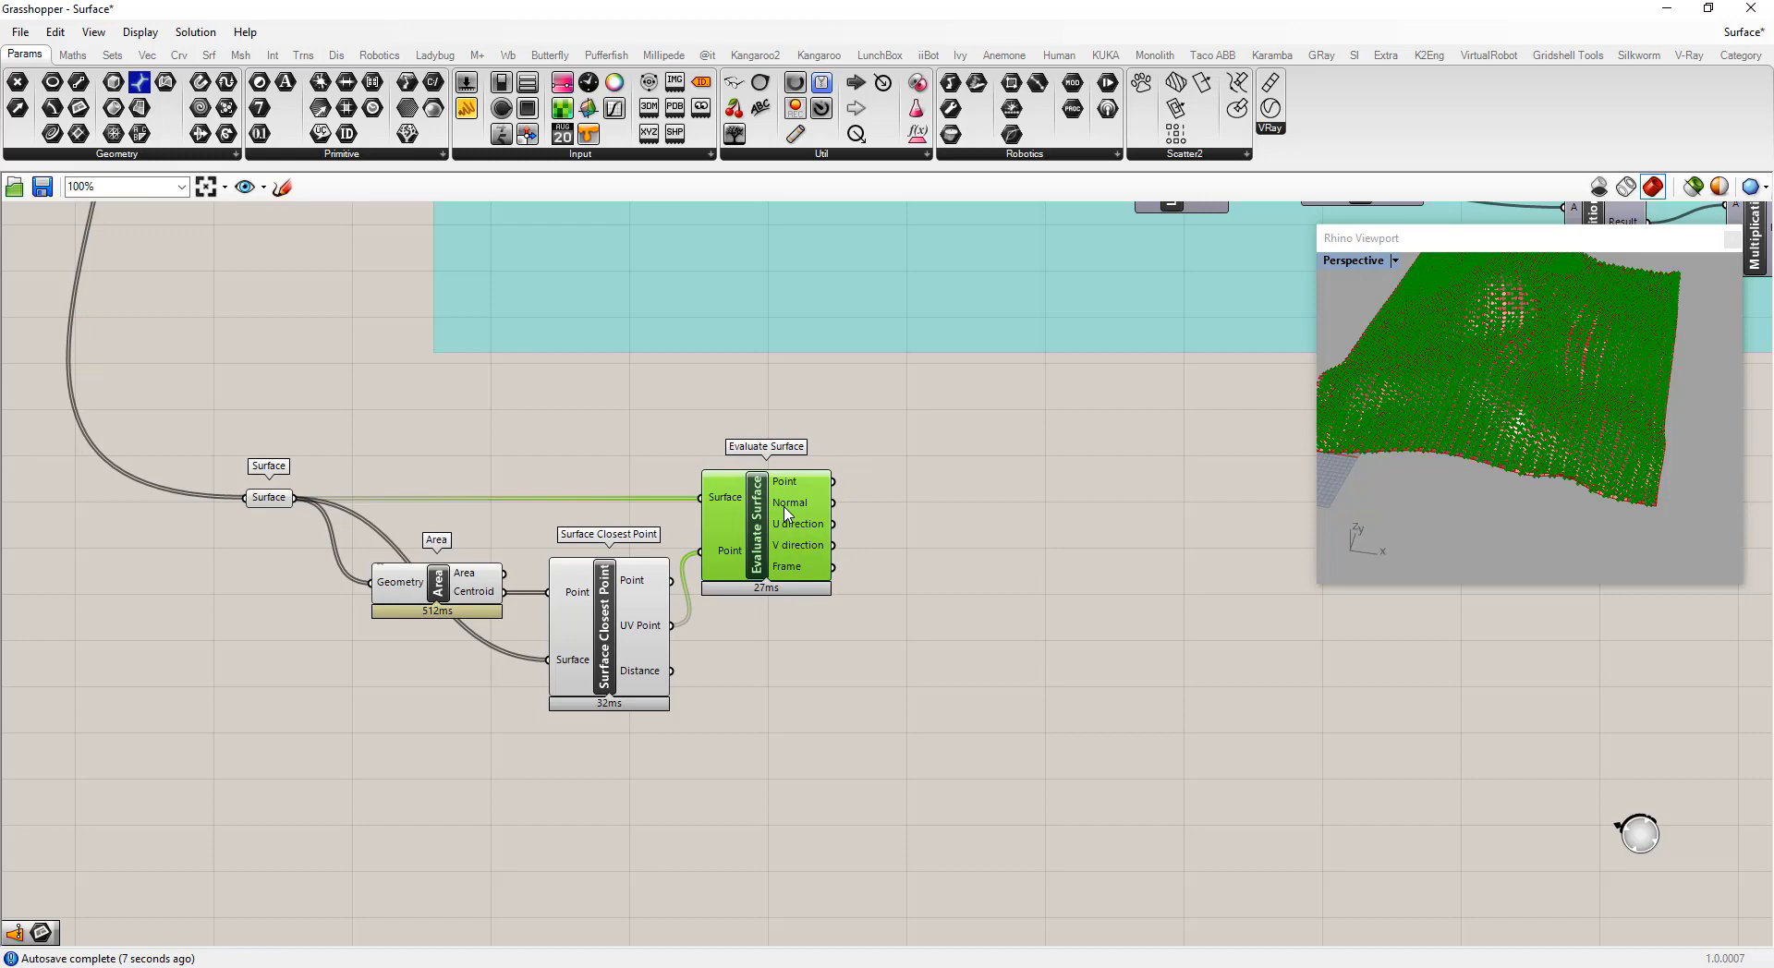
Turn off the preview of the Surface, Area and Surface Closest Point components
{"action": "left_click_drag", "start_coordinate": [633, 768], "coordinate": [248, 462]}
{"action": "right_click", "coordinate": [328, 408]}
{"action": "left_click", "coordinate": [376, 434]}
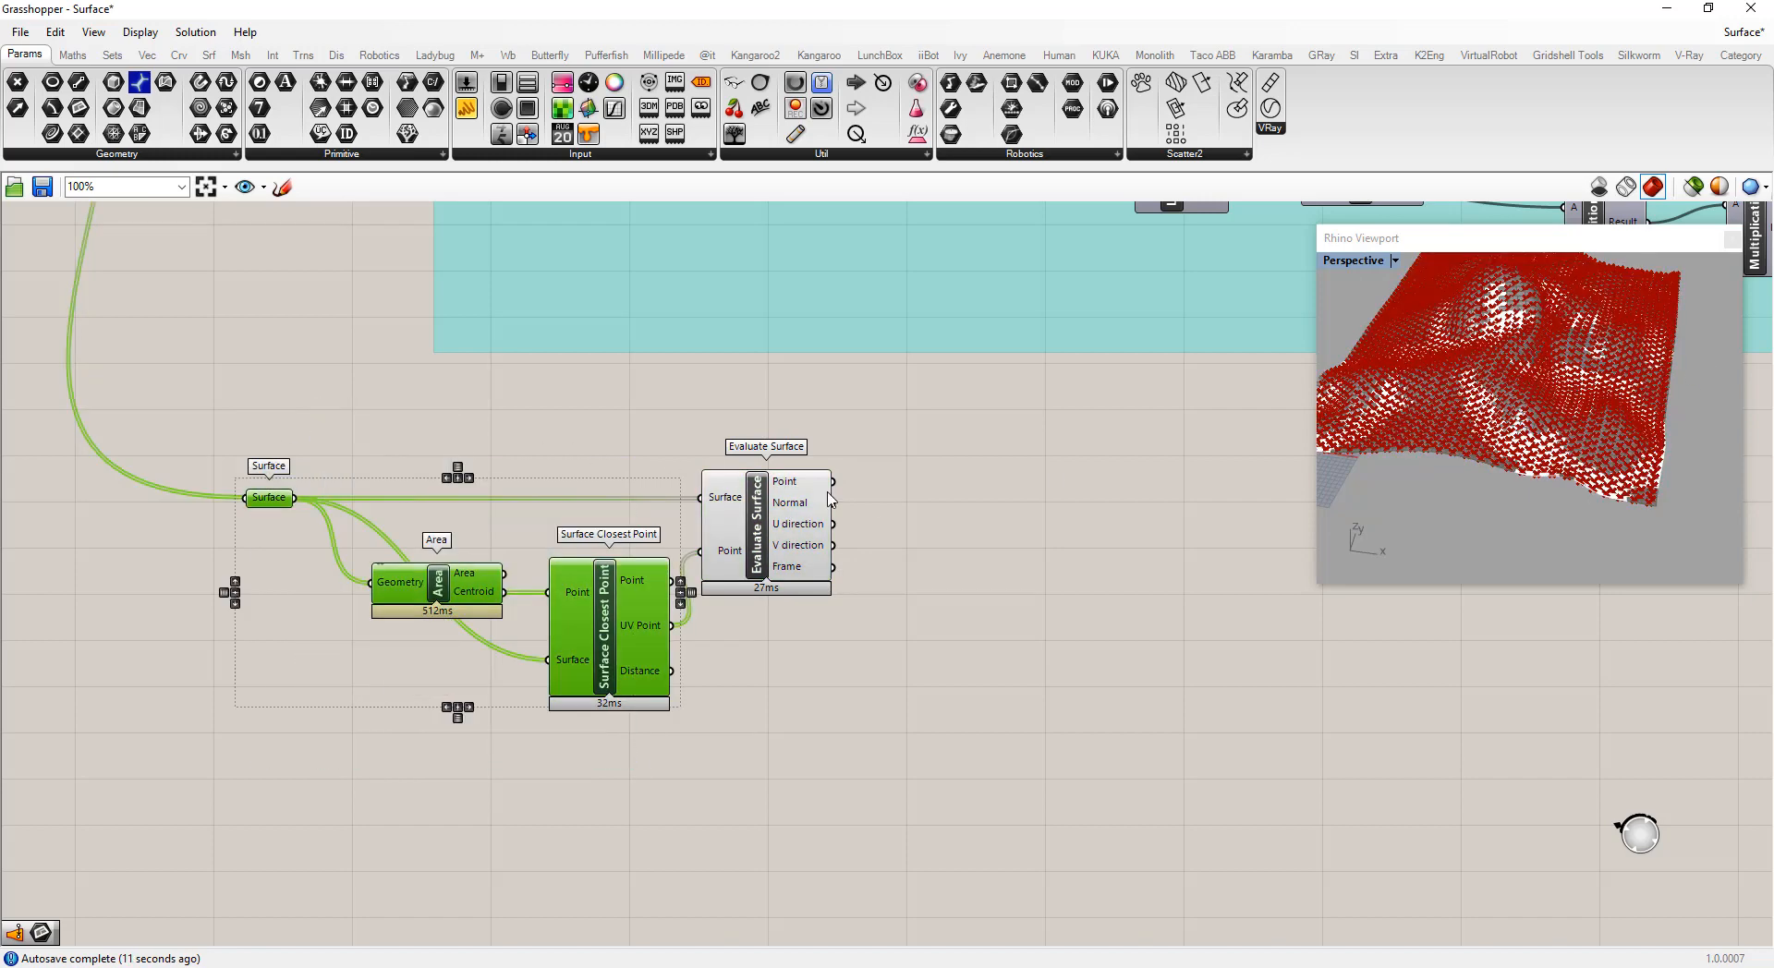
{"action": "left_click", "coordinate": [1219, 591]}
Add a Vector Display component fed by Evaluate Surface's Point as Anchor and Normal as Vector
{"action": "scroll", "coordinate": [1519, 428], "scroll_direction": "up", "scroll_amount": 5}
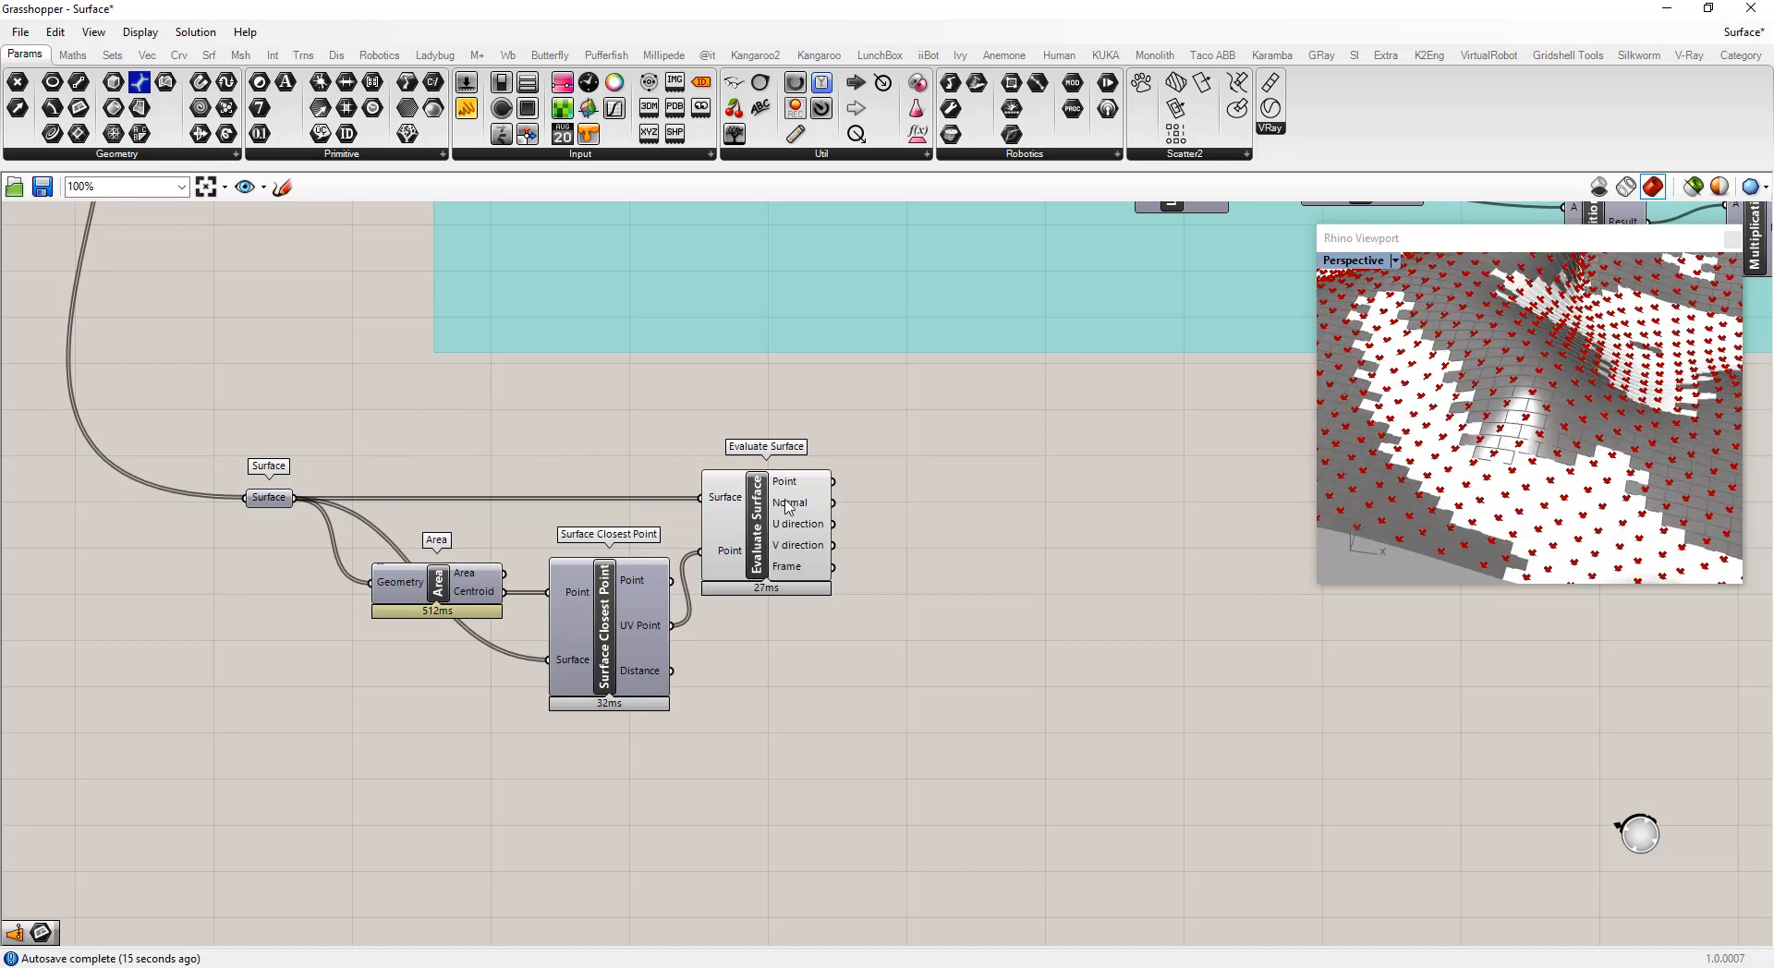
{"action": "scroll", "coordinate": [1488, 467], "scroll_direction": "down", "scroll_amount": 6}
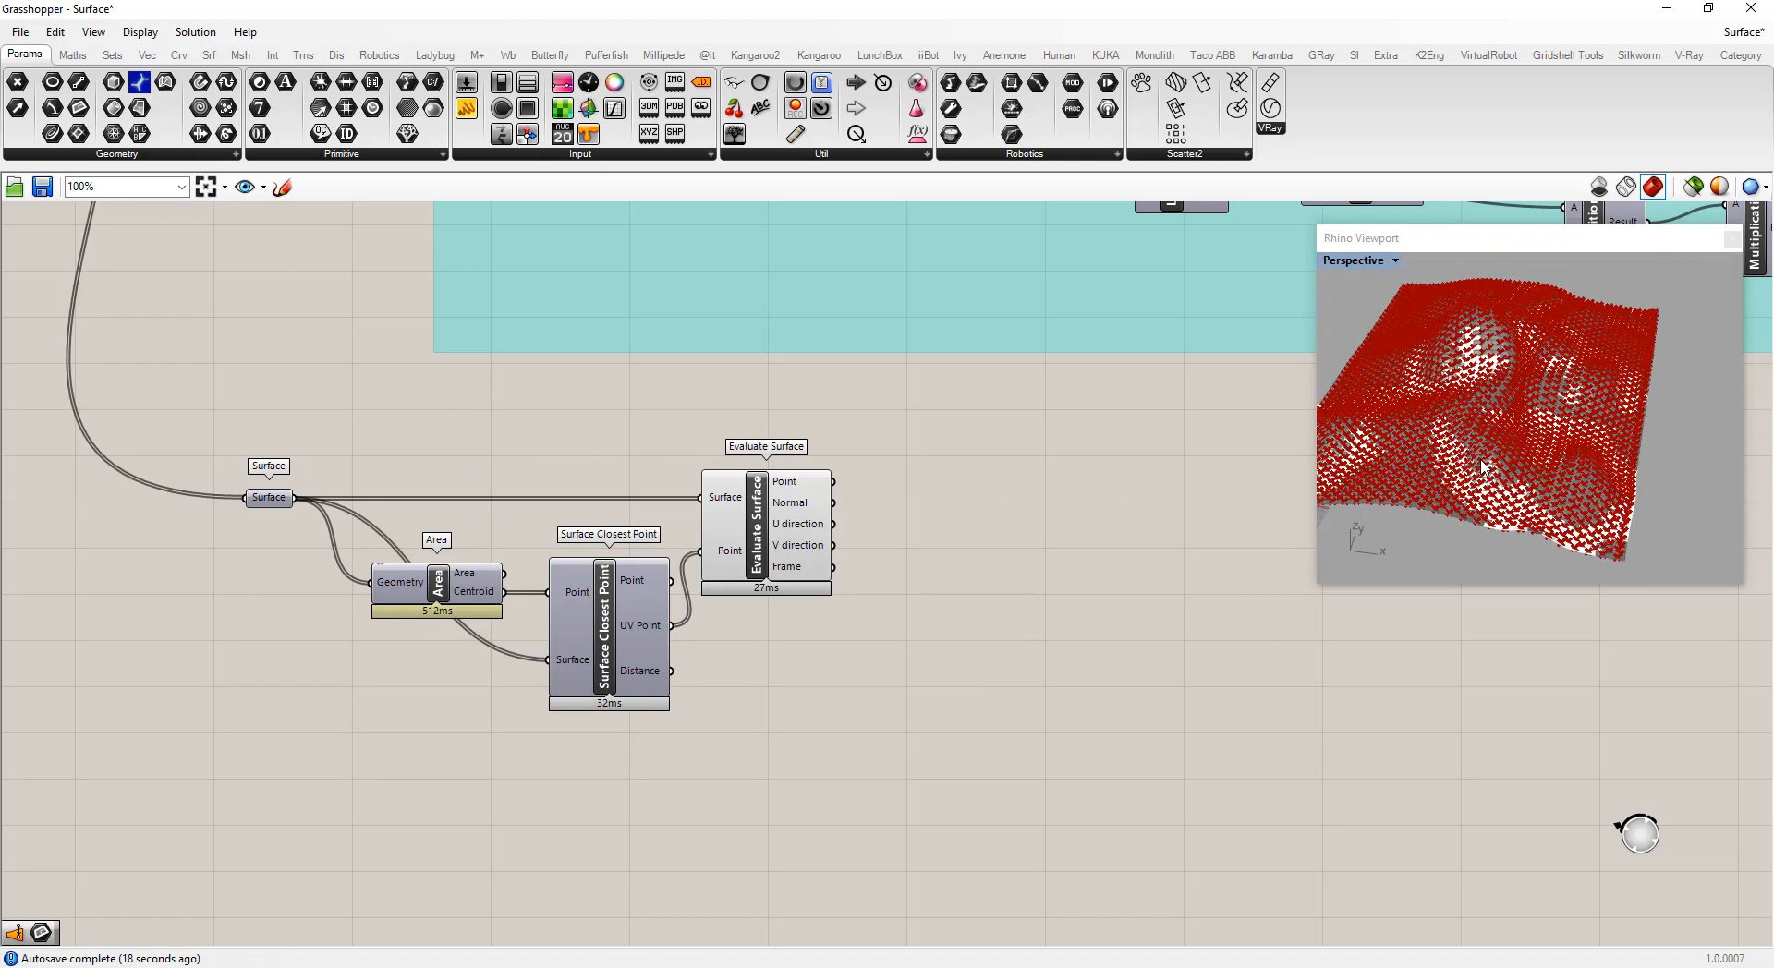
{"action": "scroll", "coordinate": [1481, 466], "scroll_direction": "up", "scroll_amount": 5}
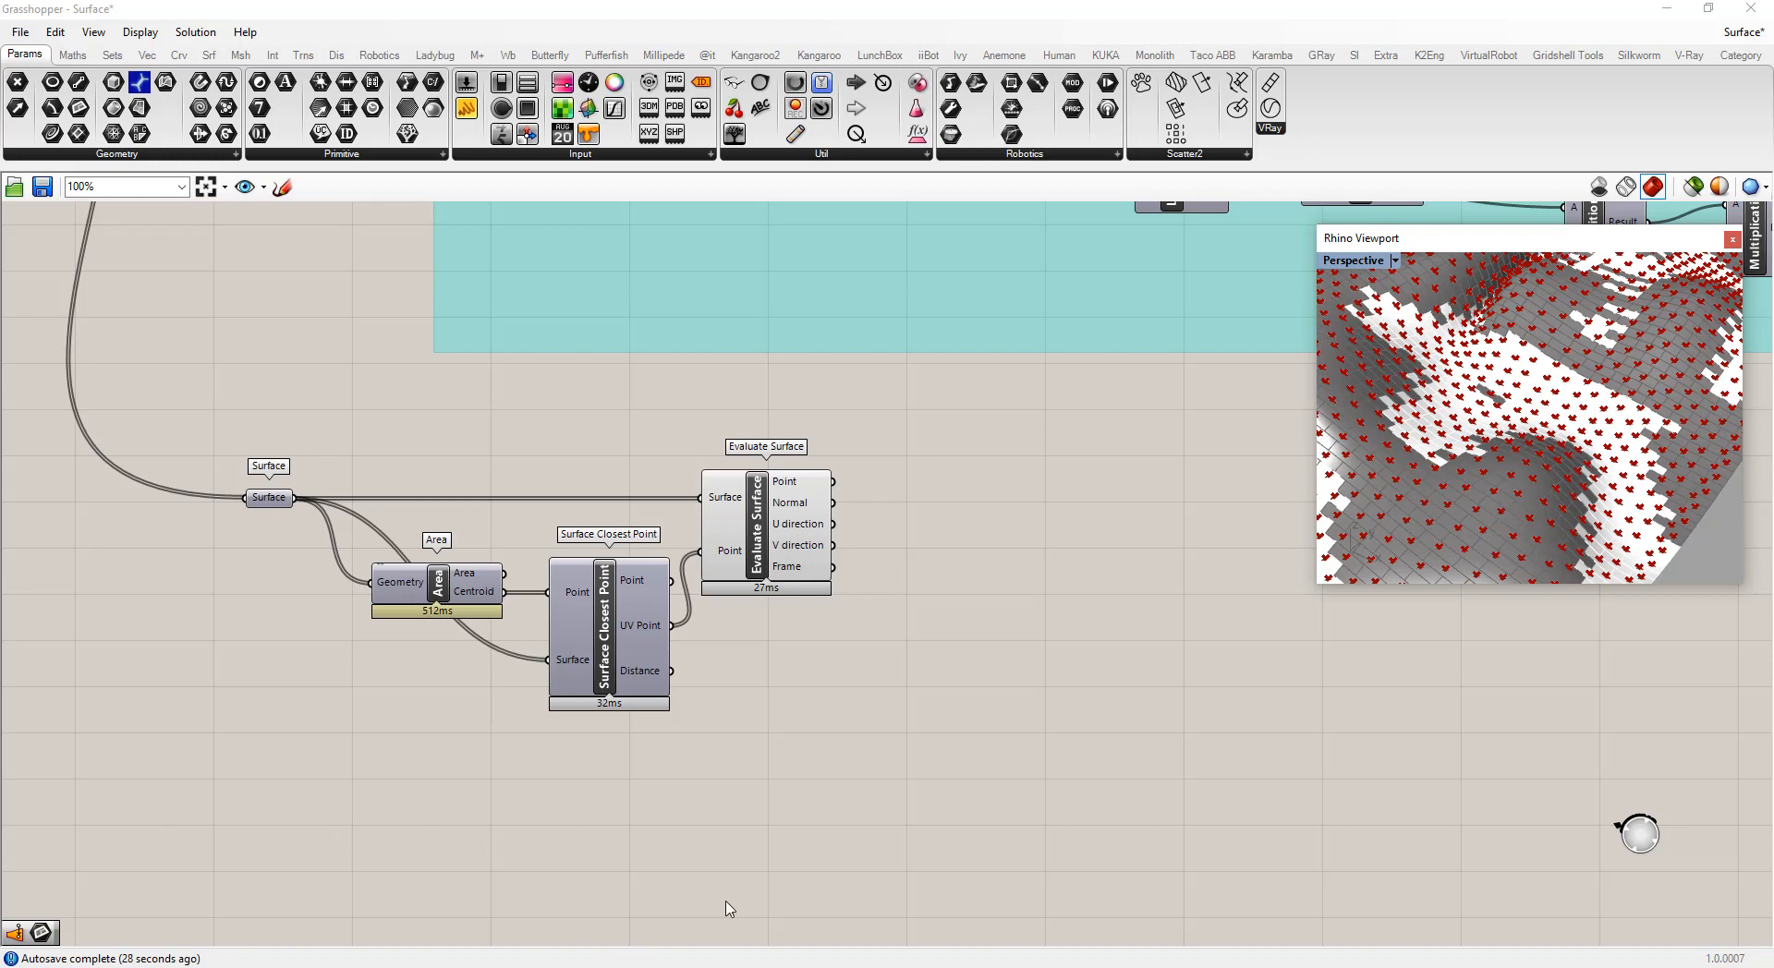
{"action": "double_click", "coordinate": [987, 532]}
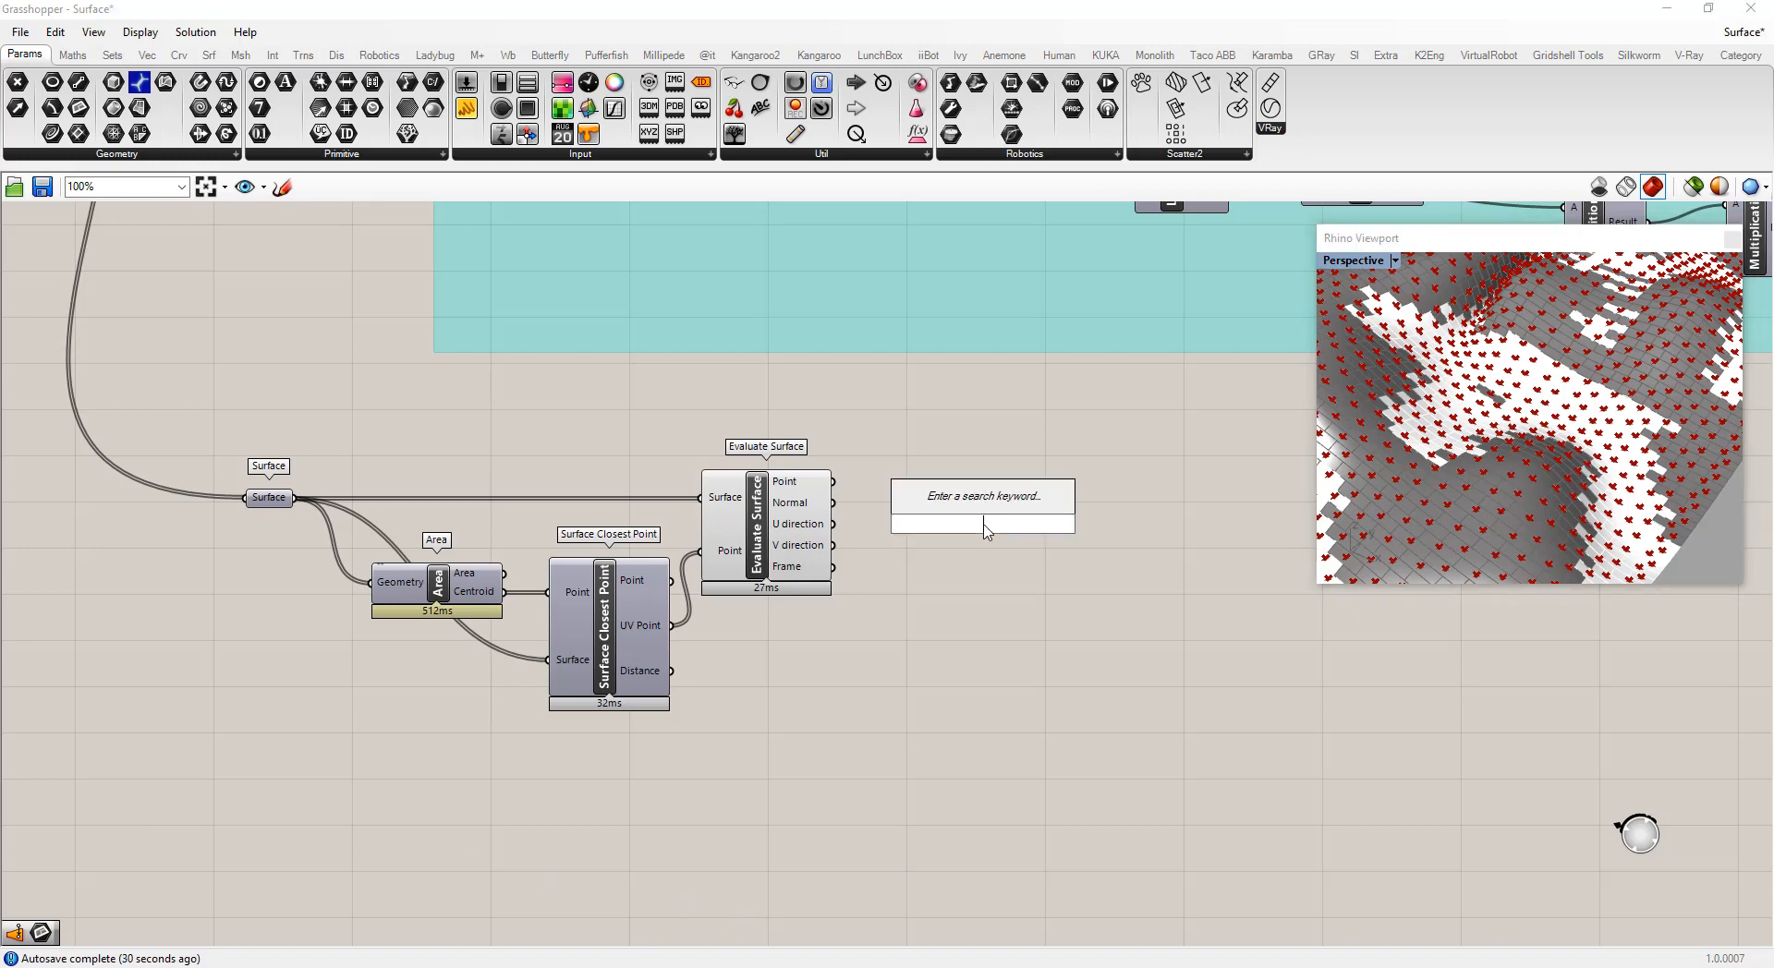
{"action": "type", "text": "d"}
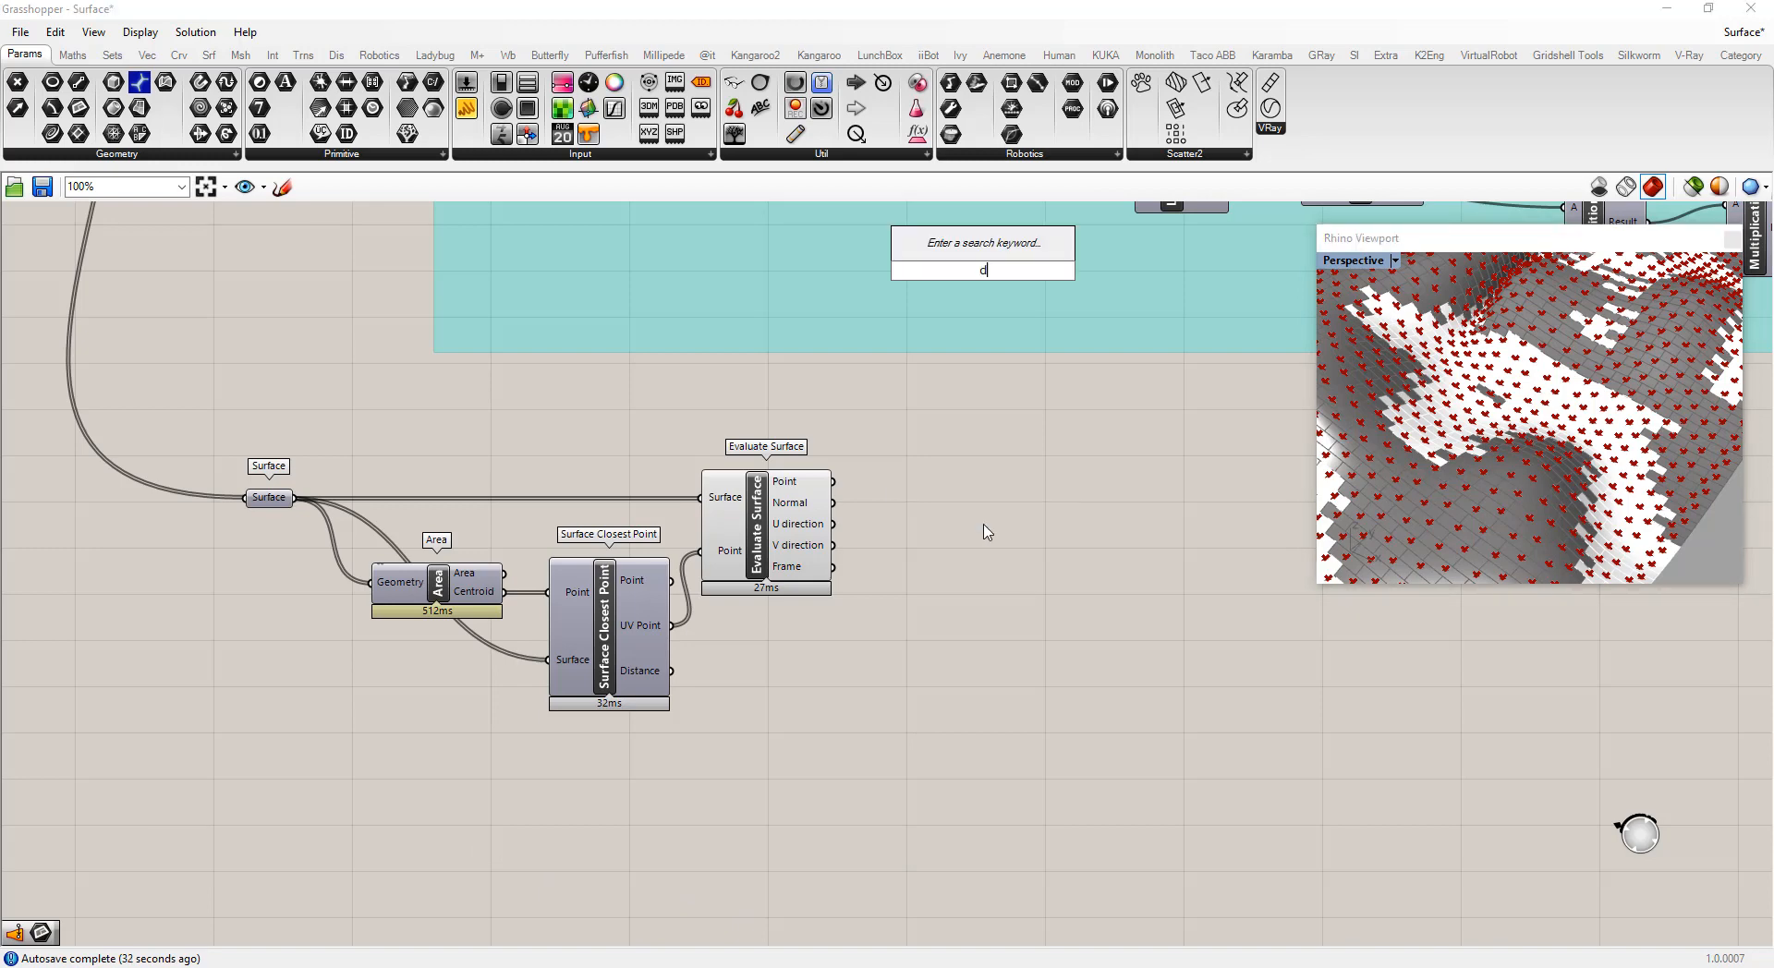
{"action": "type", "text": "isp"}
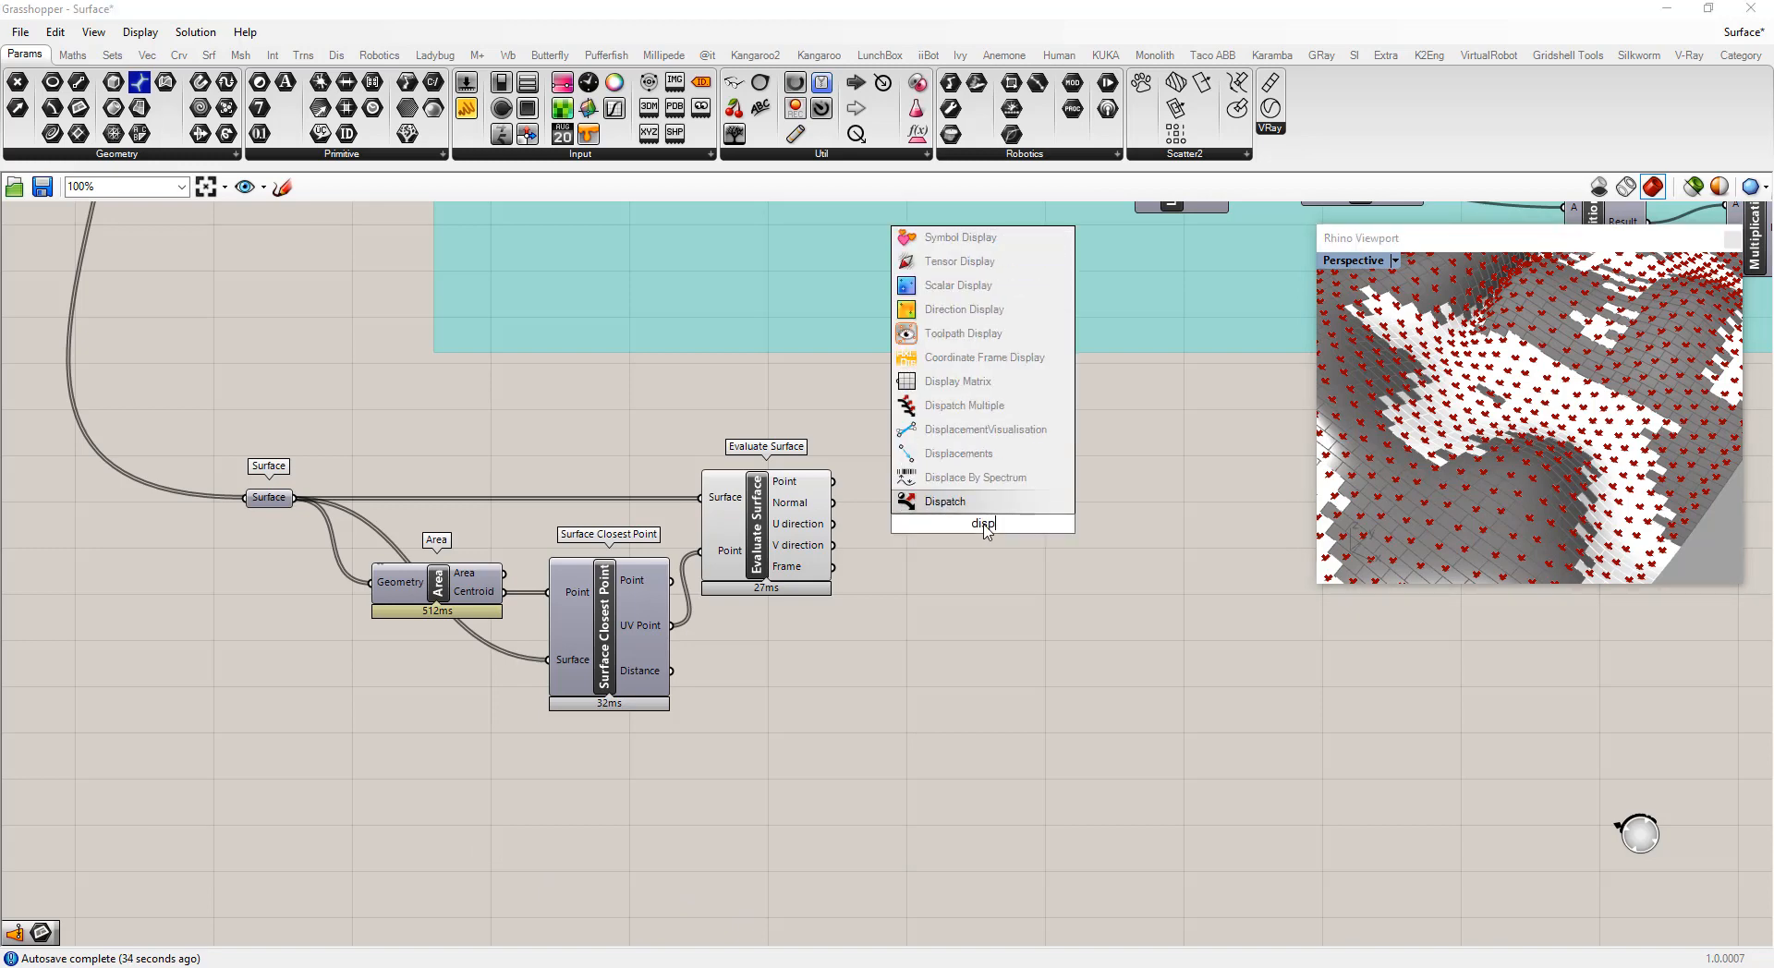
{"action": "type", "text": "lay"}
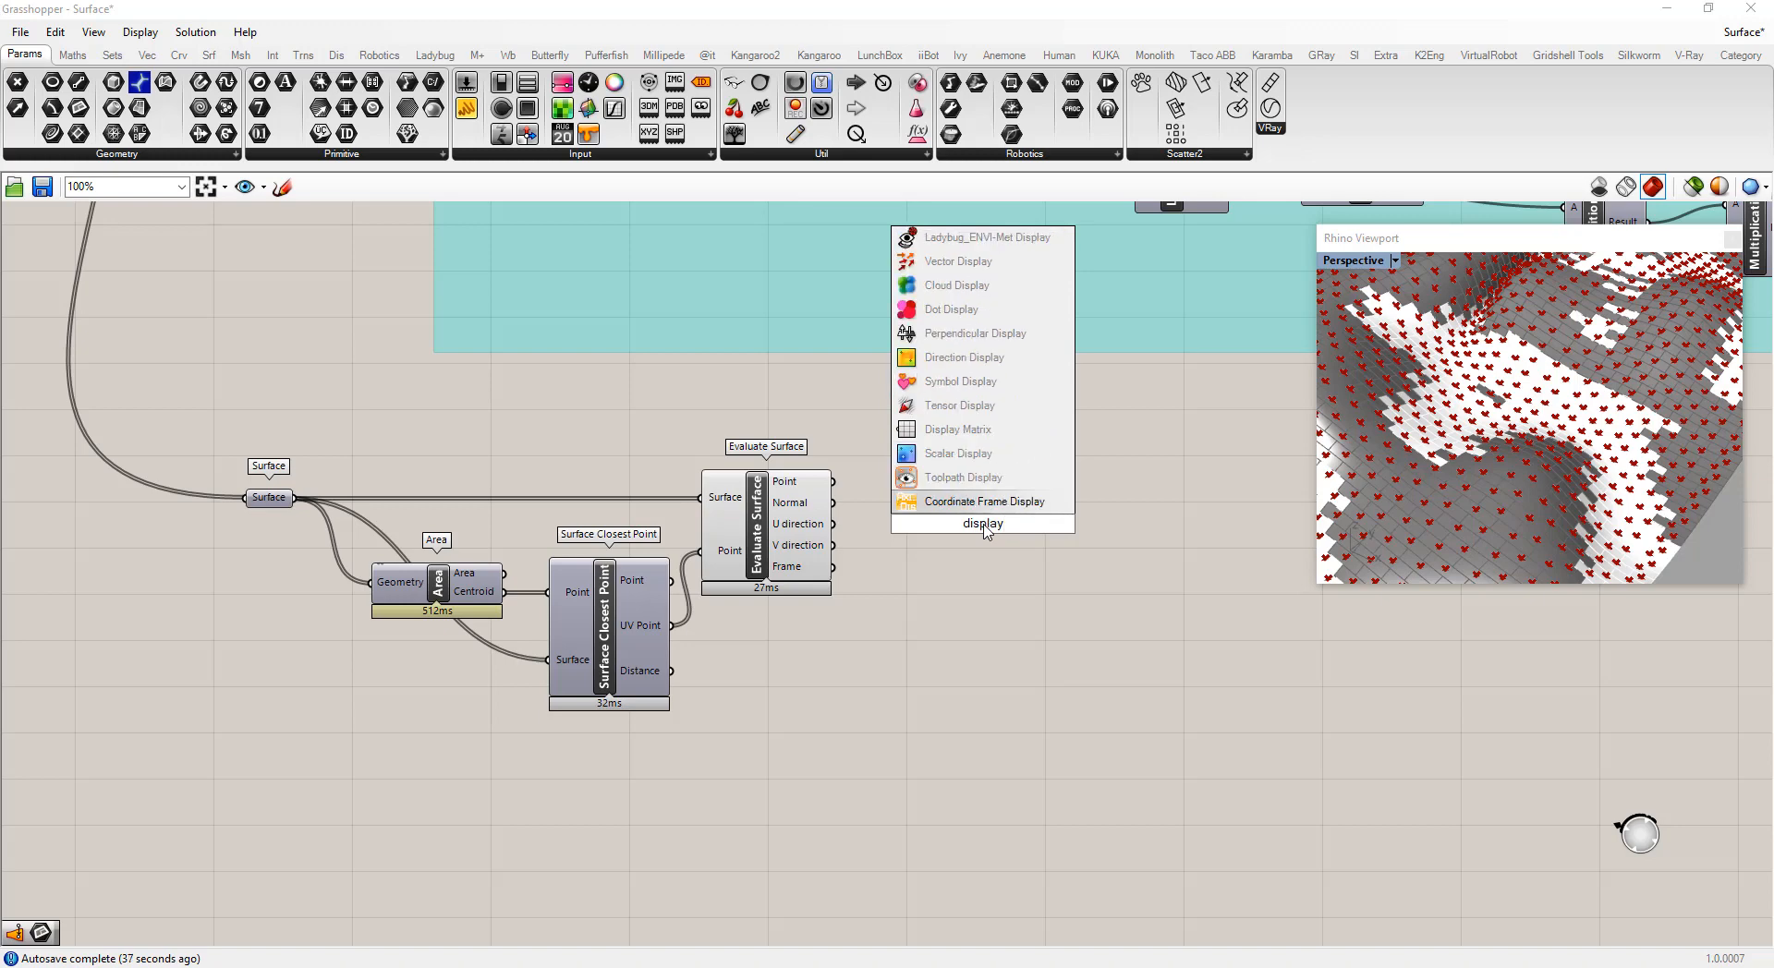
{"action": "left_click", "coordinate": [936, 266]}
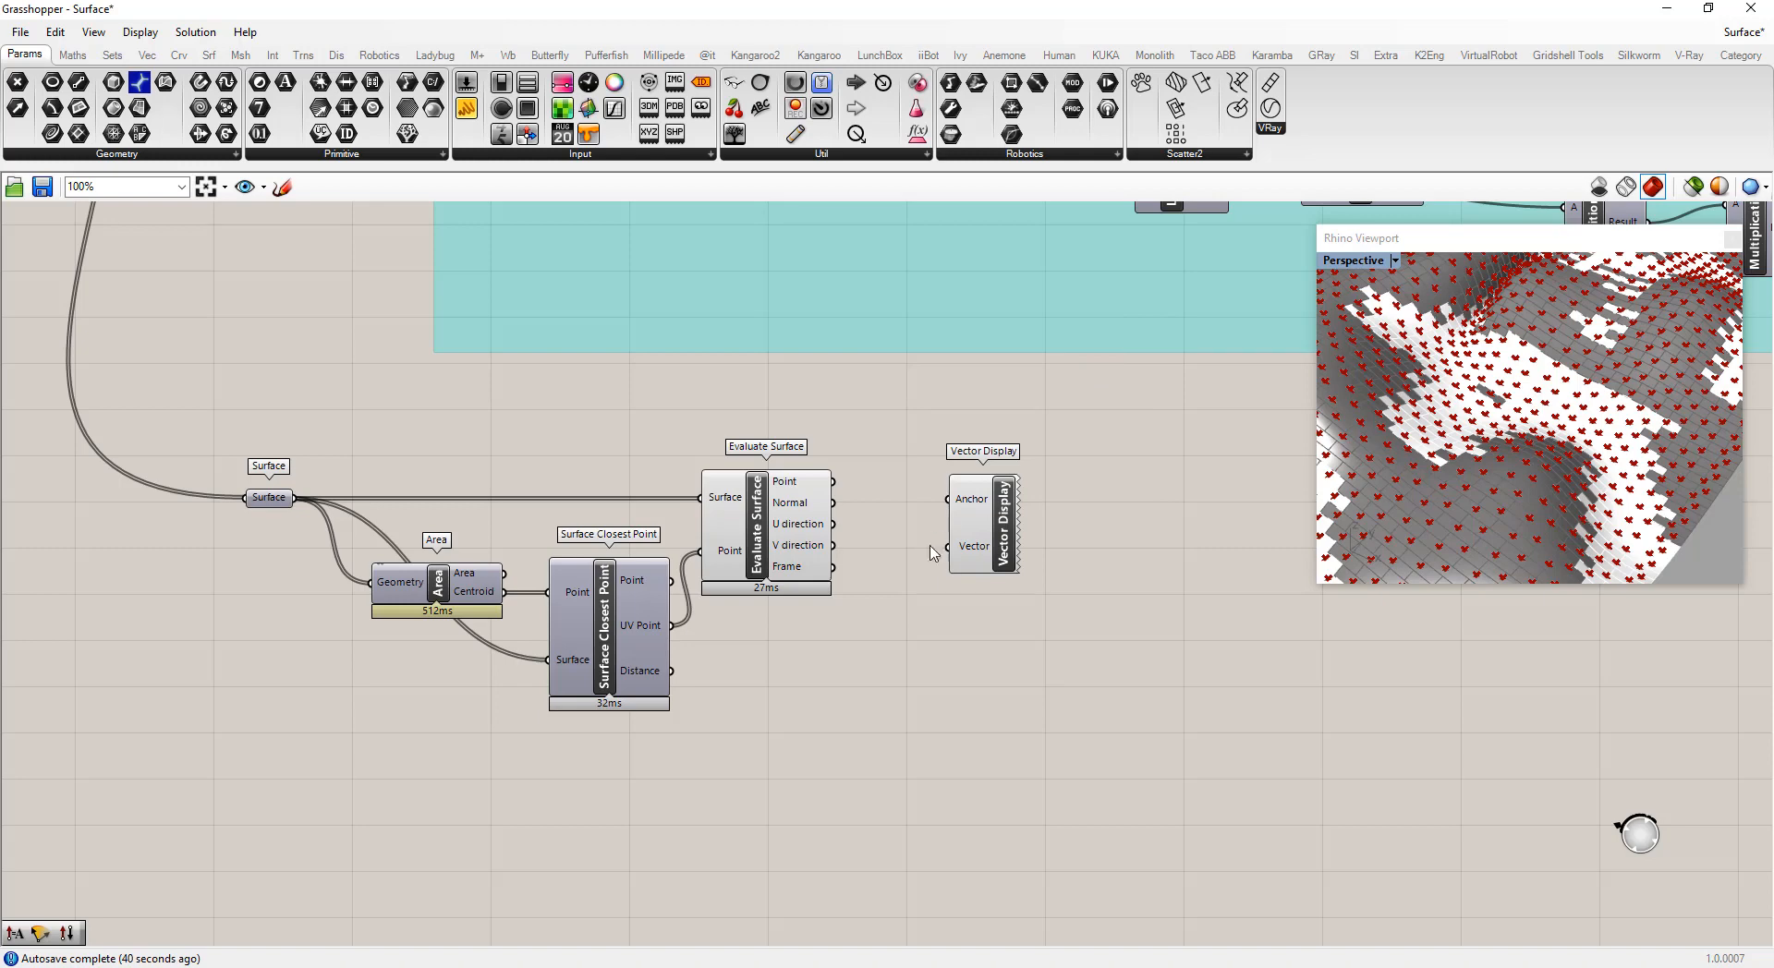
{"action": "left_click_drag", "start_coordinate": [989, 512], "coordinate": [1024, 510]}
{"action": "left_click_drag", "start_coordinate": [835, 487], "coordinate": [1137, 520]}
Move the Vector Display component further right on the canvas
{"action": "scroll", "coordinate": [1516, 510], "scroll_direction": "up", "scroll_amount": 4}
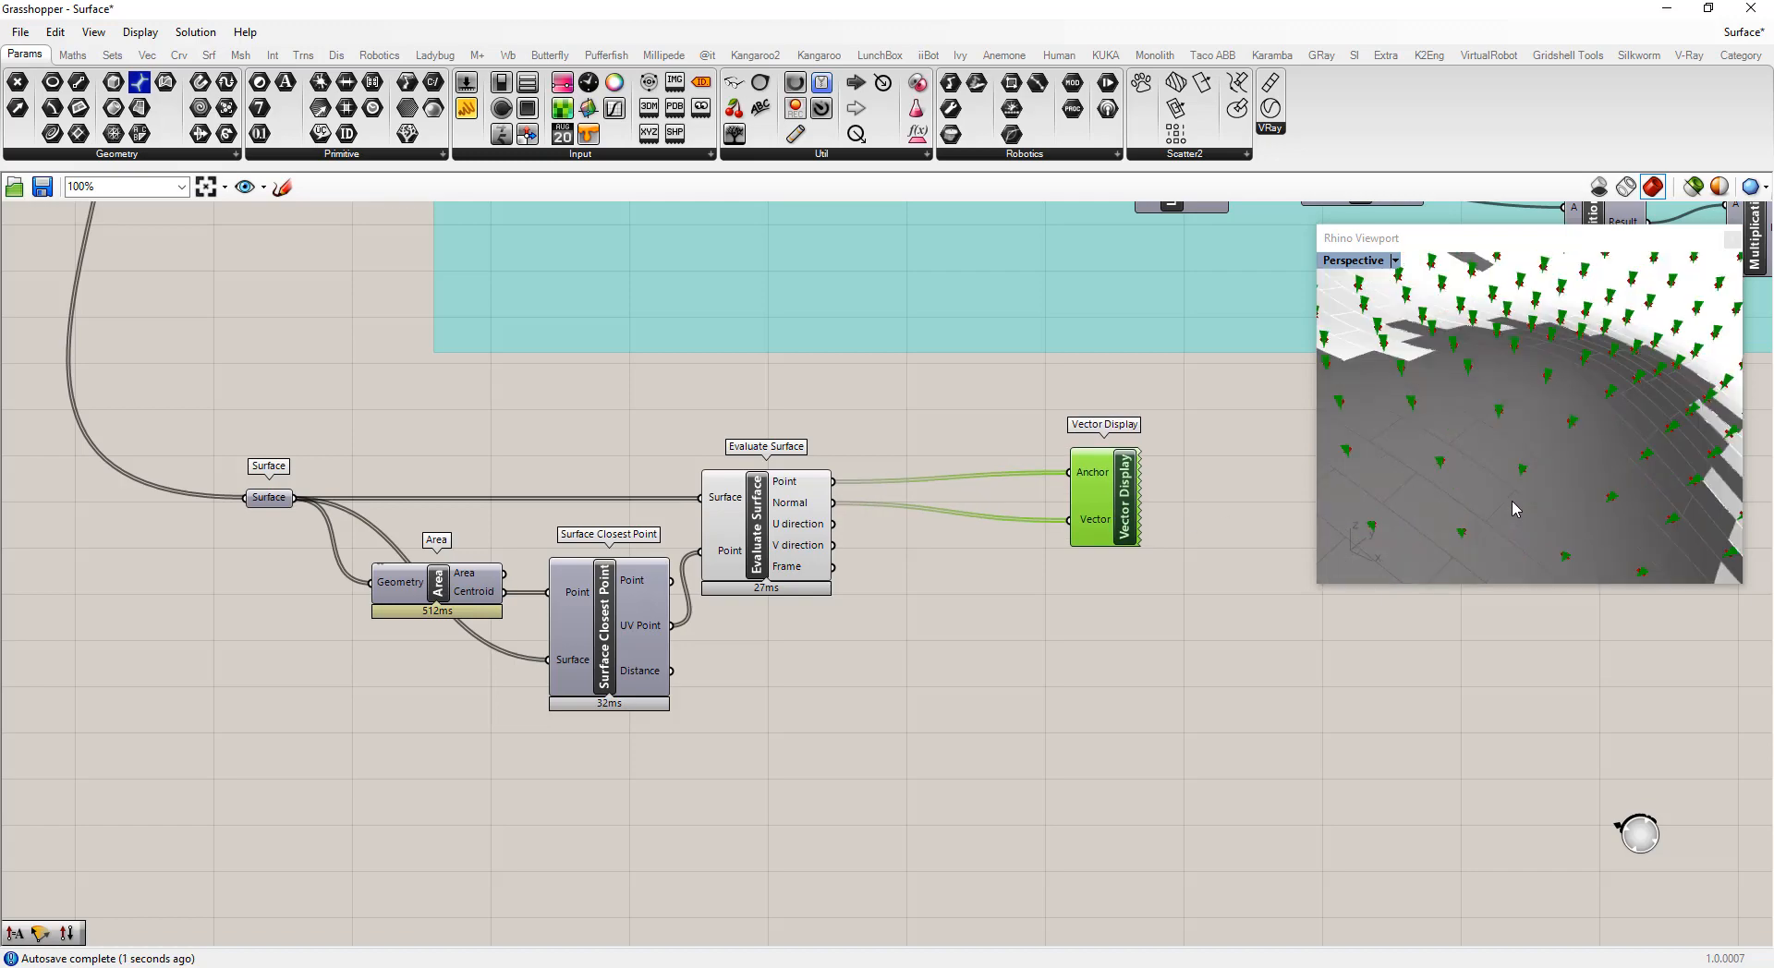
{"action": "scroll", "coordinate": [1514, 506], "scroll_direction": "down", "scroll_amount": 10}
{"action": "right_click_drag", "start_coordinate": [1495, 495], "coordinate": [1492, 456]}
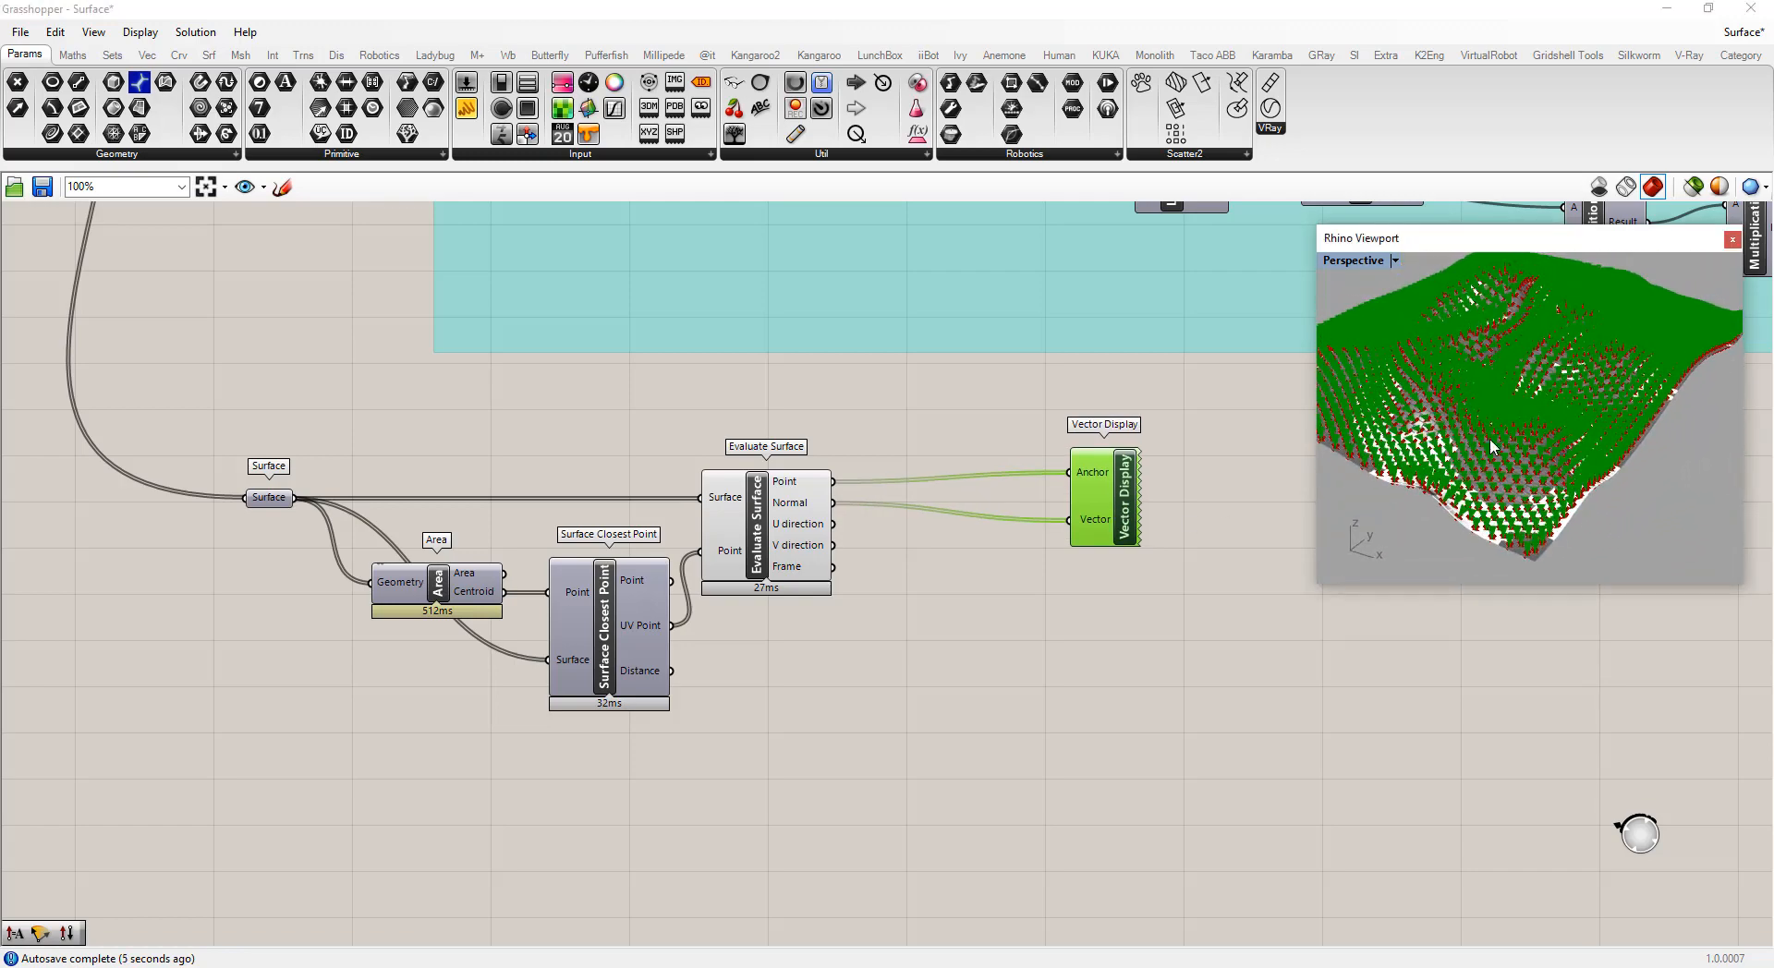
{"action": "scroll", "coordinate": [1490, 459], "scroll_direction": "up", "scroll_amount": 5}
{"action": "left_click_drag", "start_coordinate": [1133, 511], "coordinate": [1224, 515]}
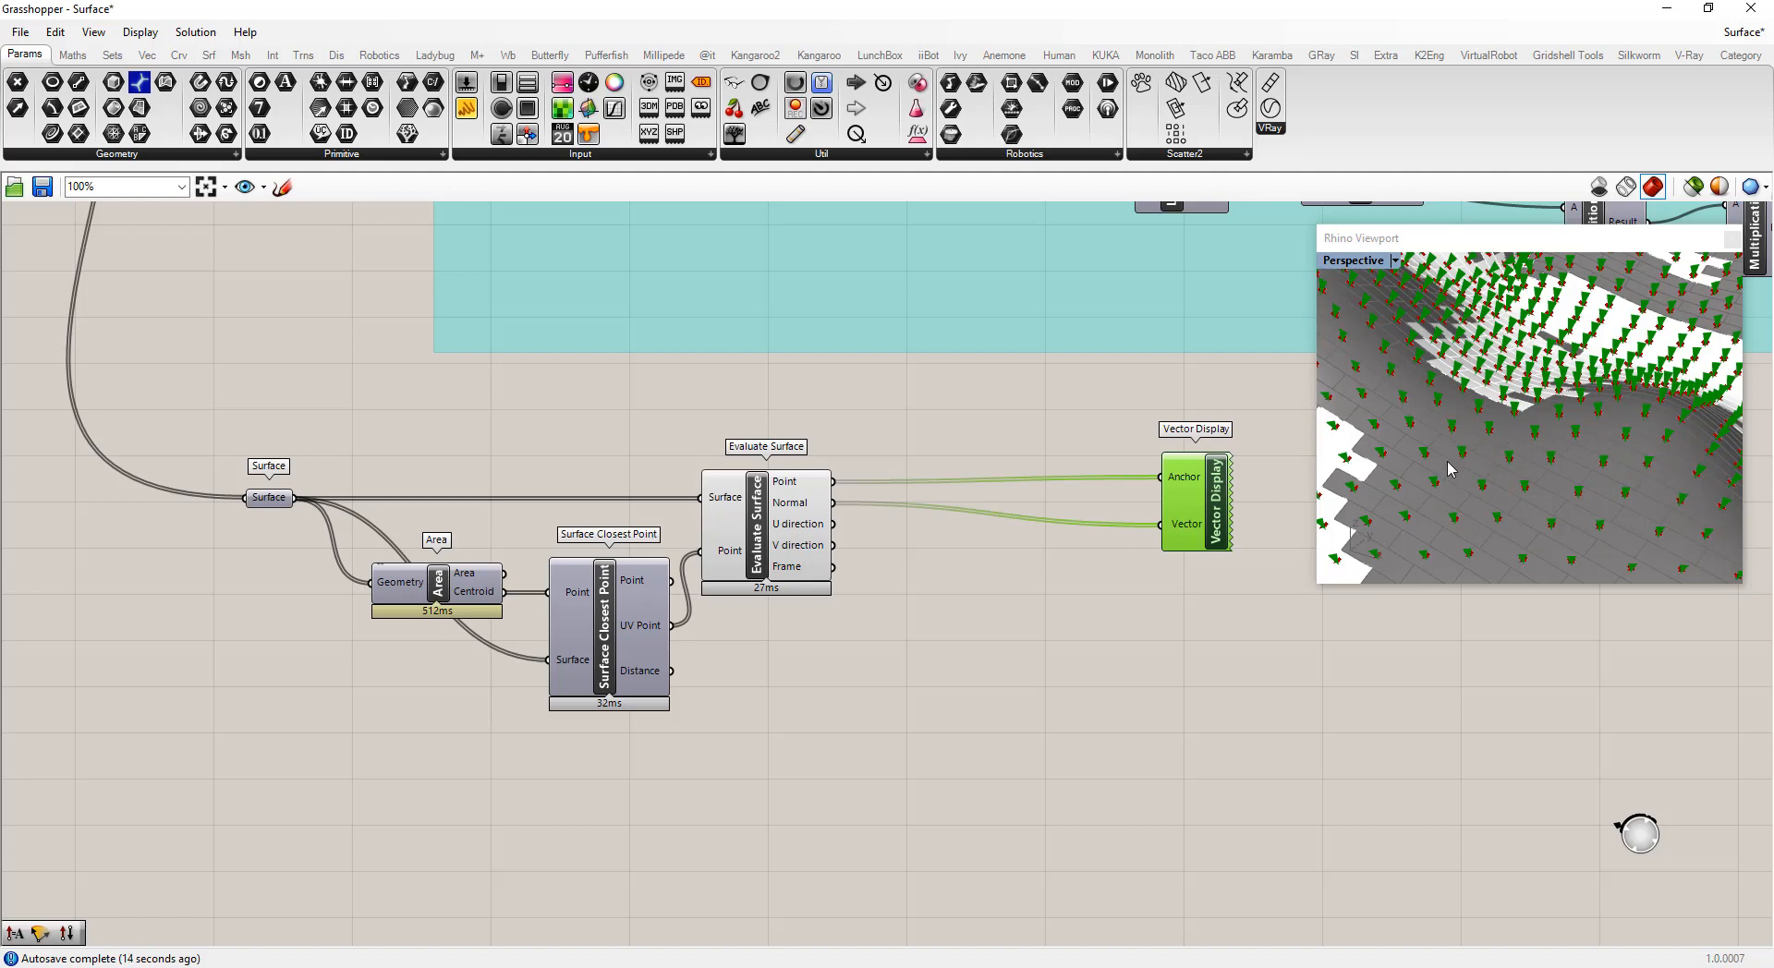
{"action": "left_click", "coordinate": [1129, 656]}
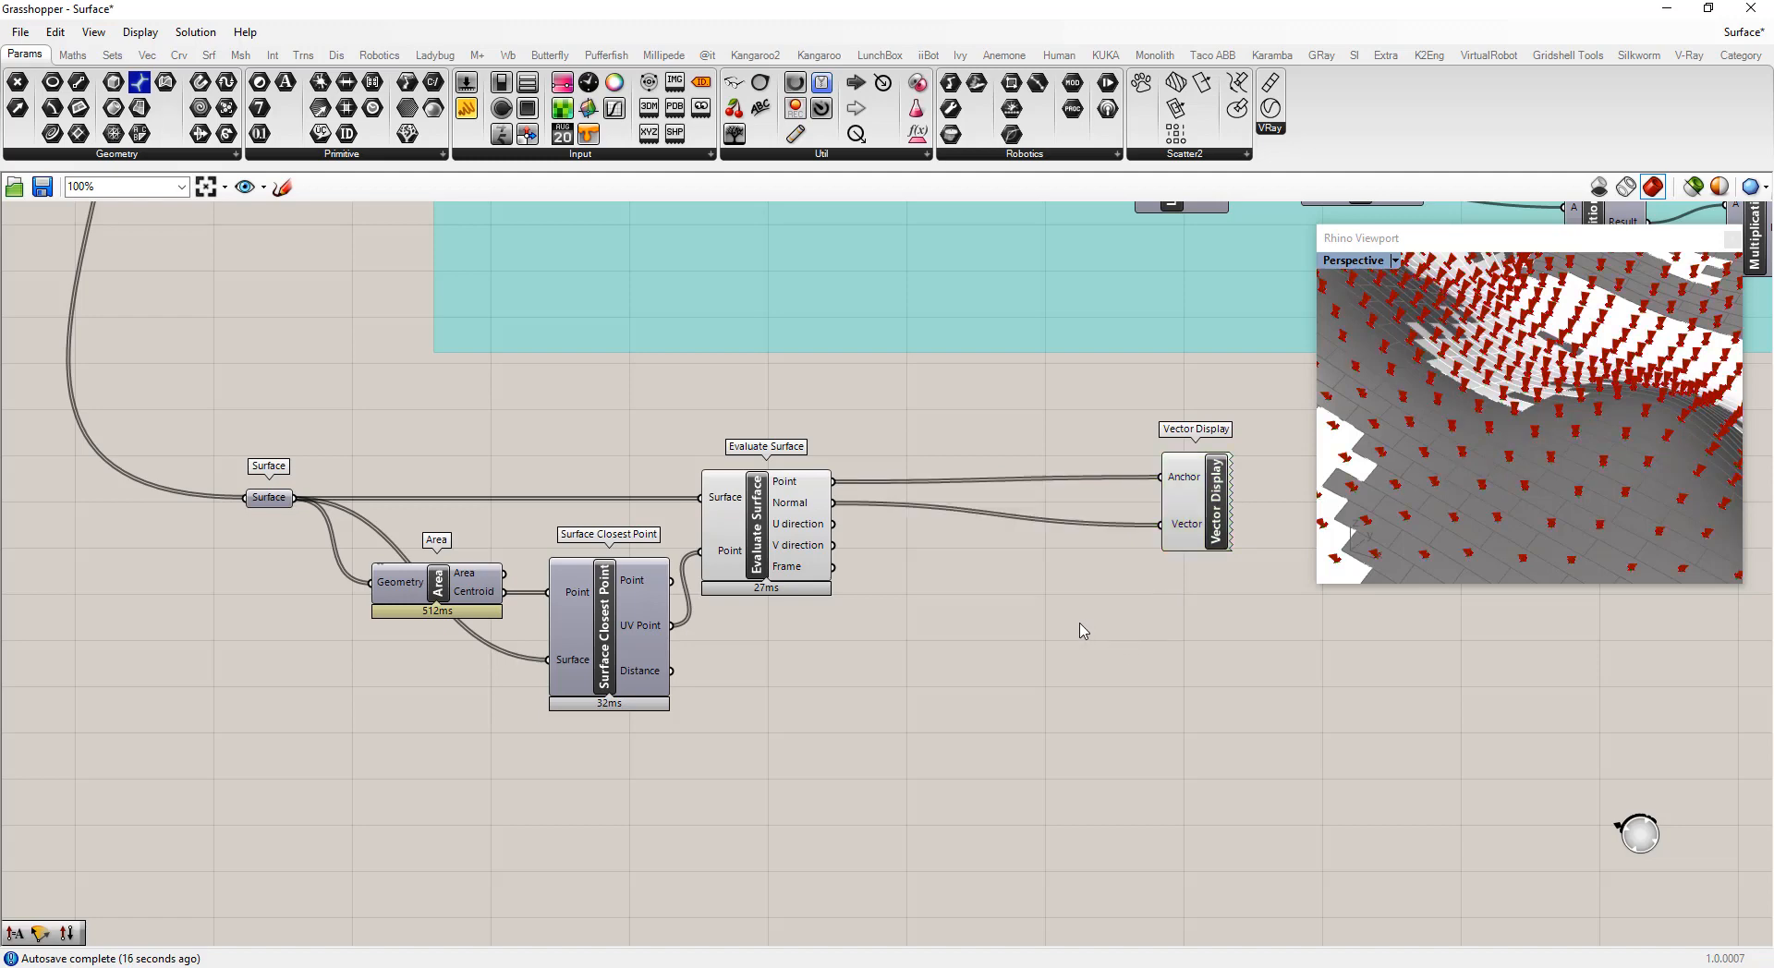
Add a Cross Product component and connect Evaluate Surface's Normal to its Vector A input
{"action": "double_click", "coordinate": [1009, 624]}
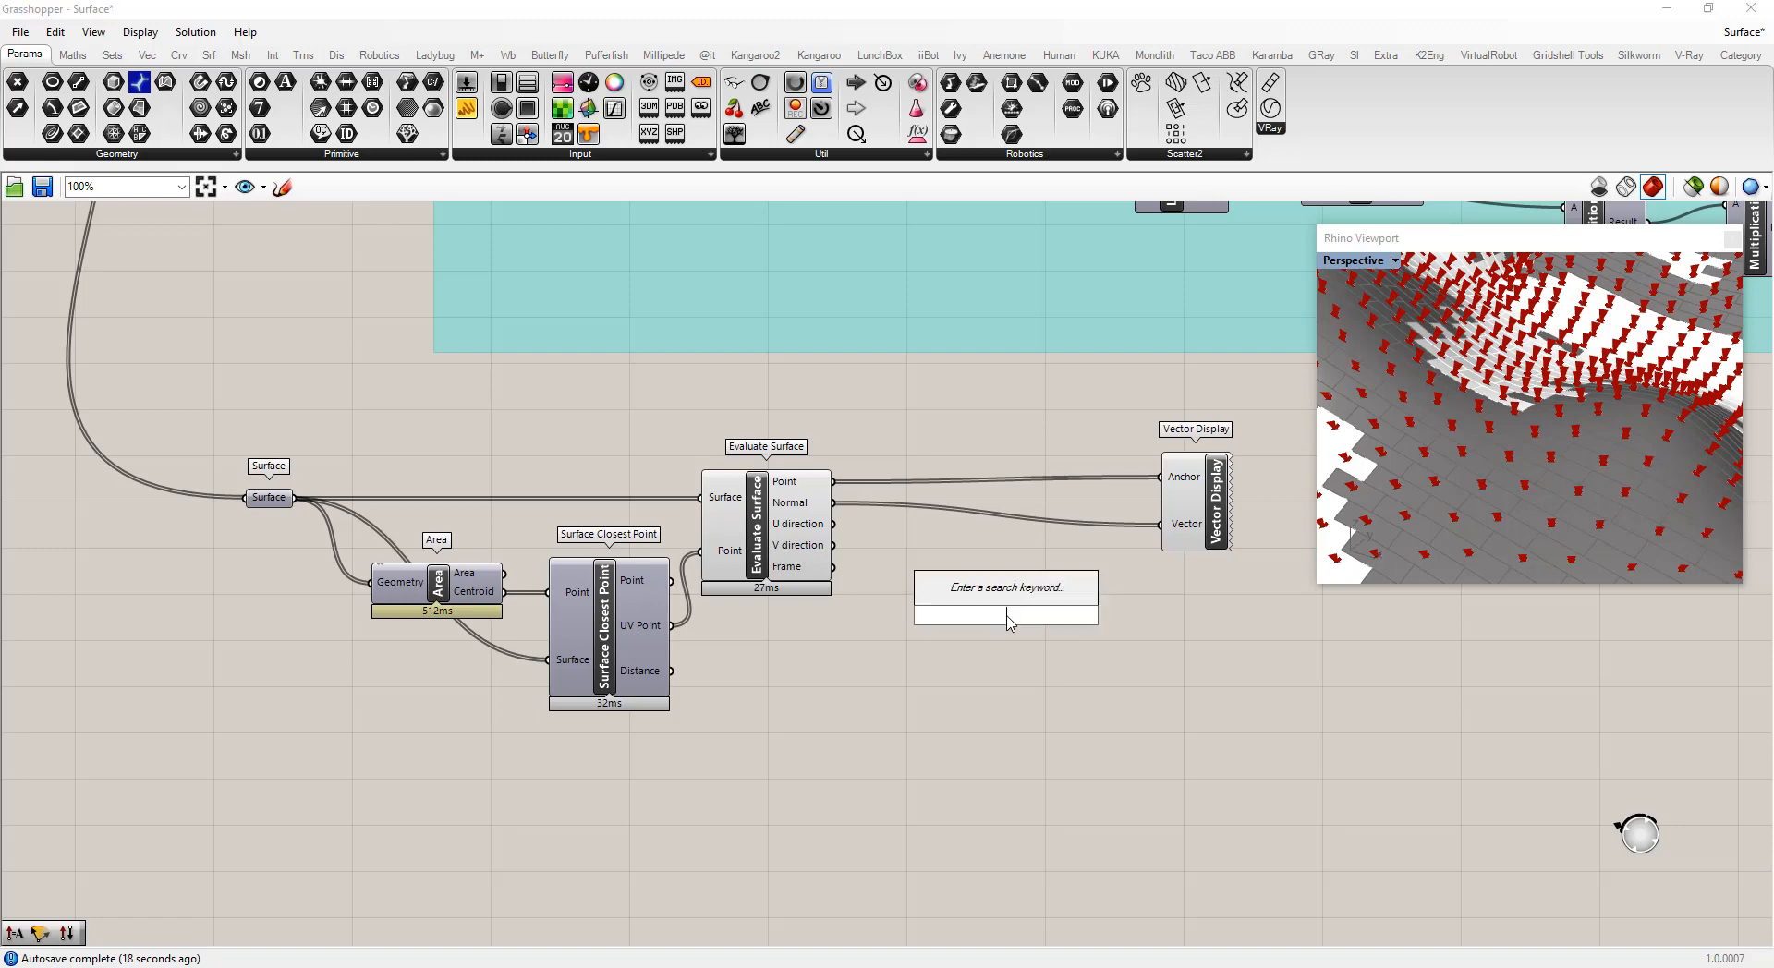
{"action": "type", "text": "cor"}
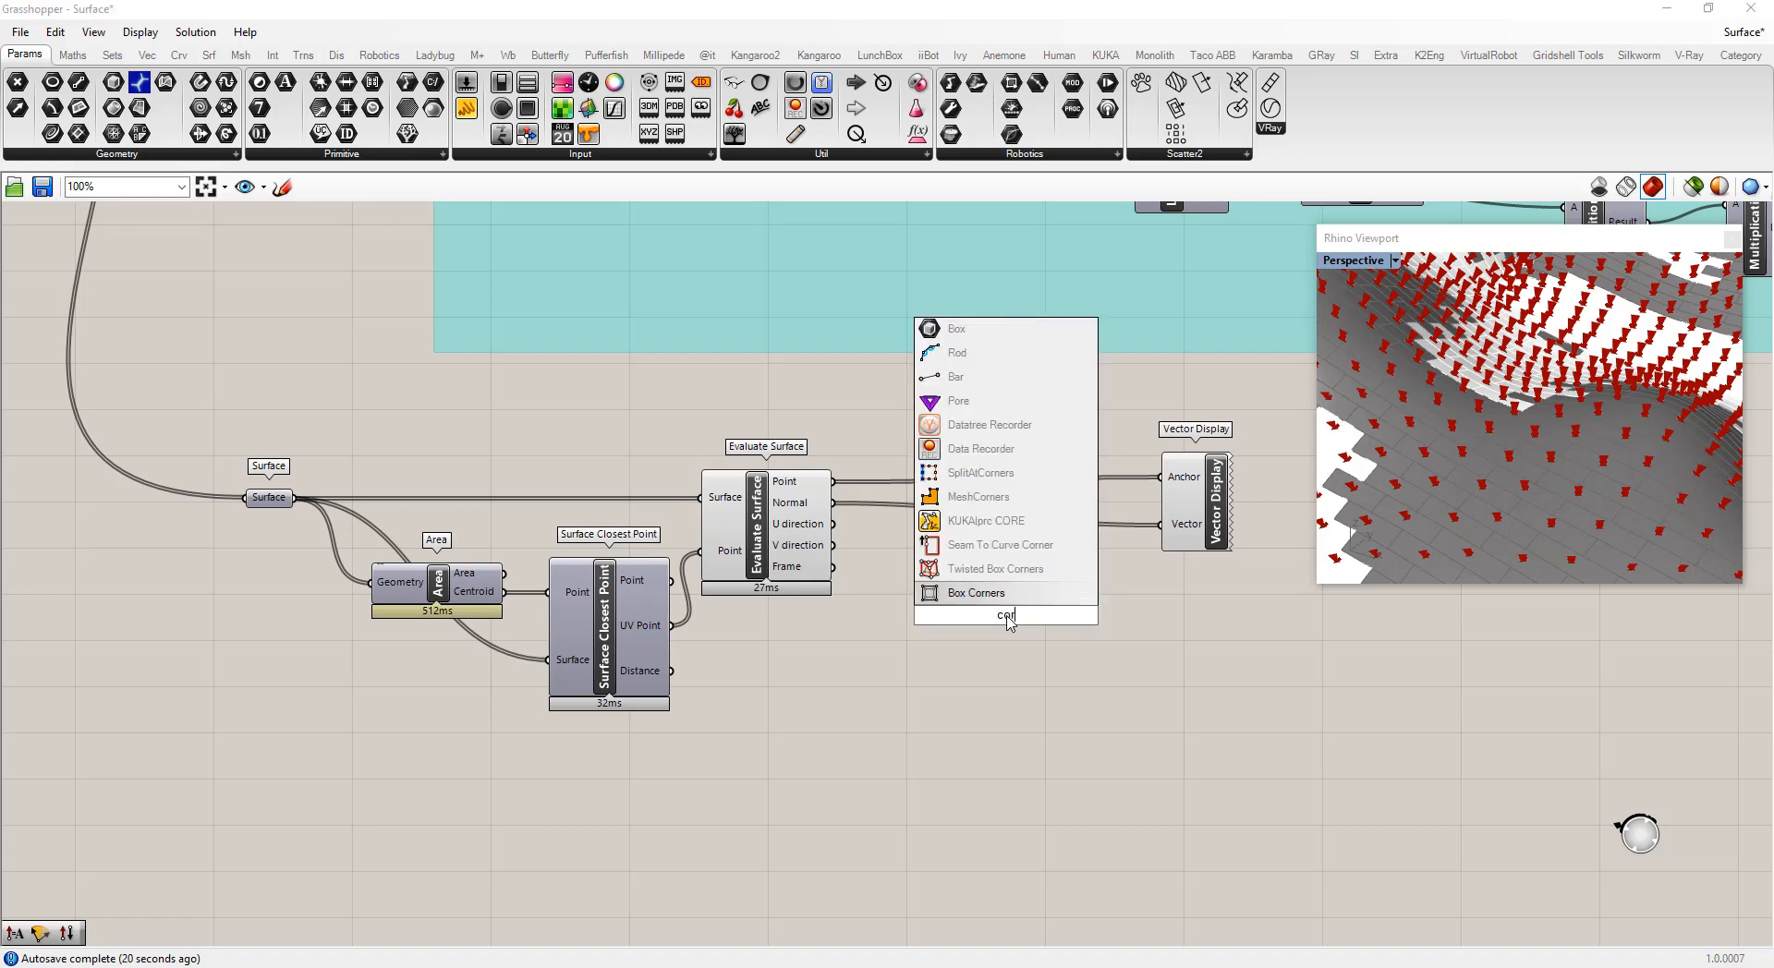
{"action": "type", "text": "ss"}
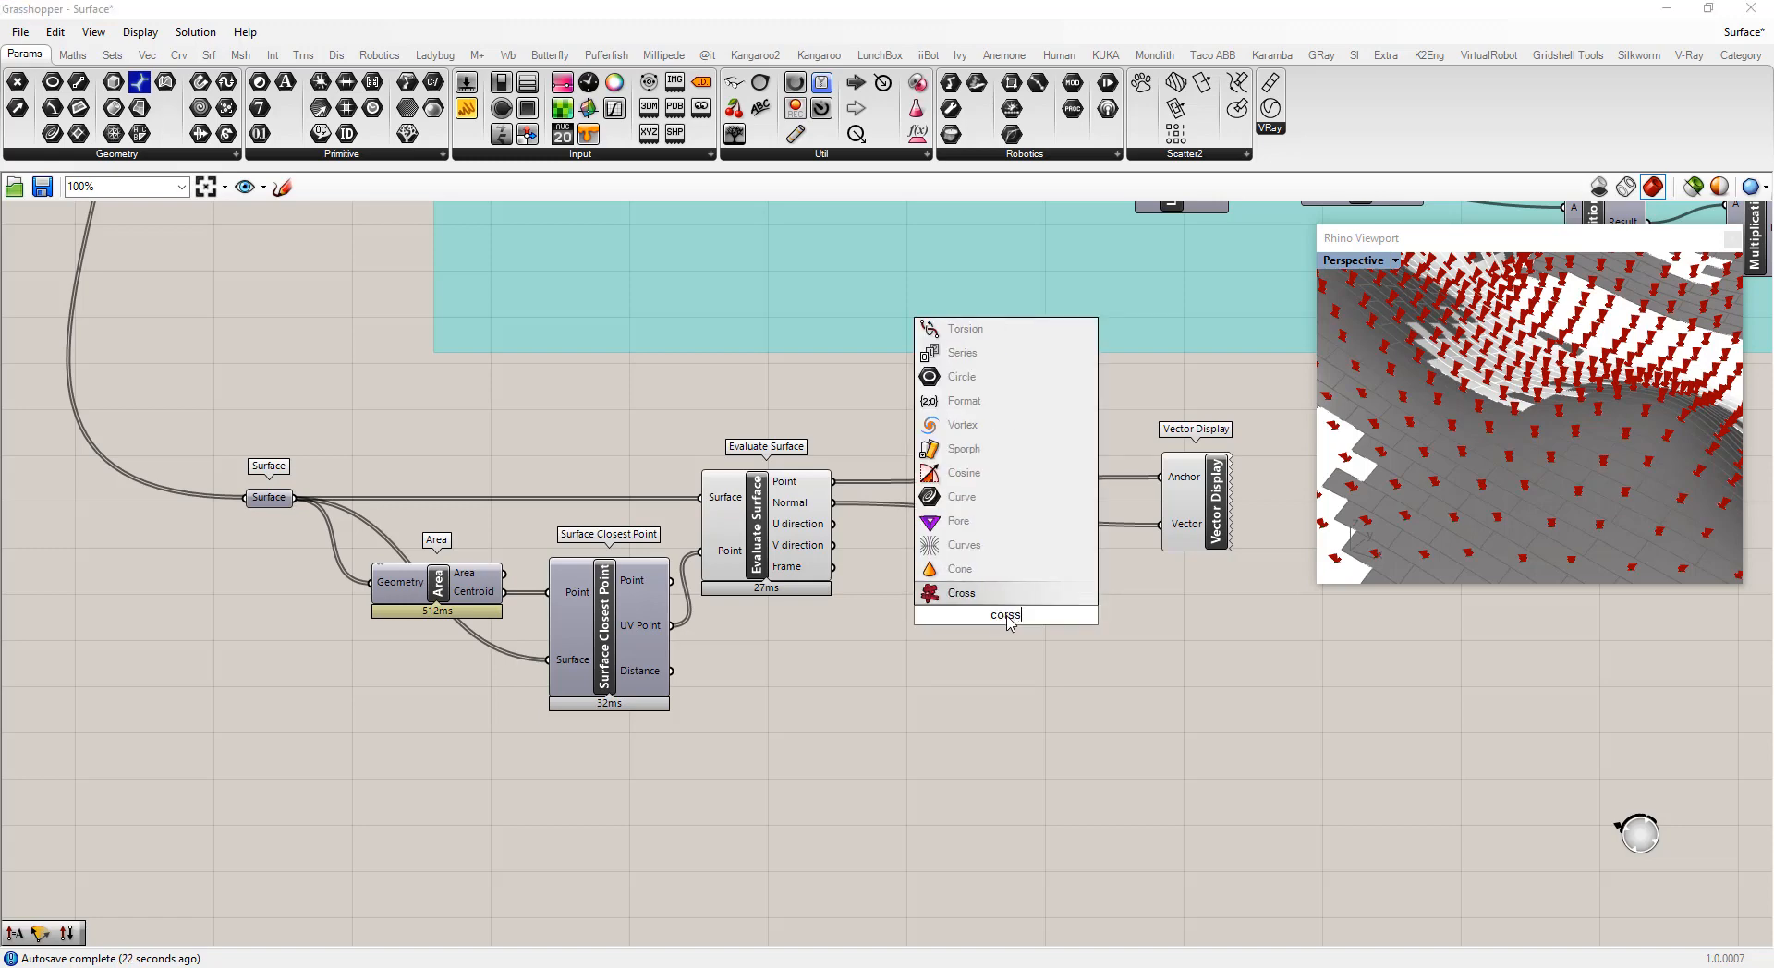
{"action": "key", "text": "BackSpace"}
{"action": "key", "text": "BackSpace"}
{"action": "key", "text": "BackSpace"}
{"action": "key", "text": "BackSpace"}
{"action": "type", "text": "ross"}
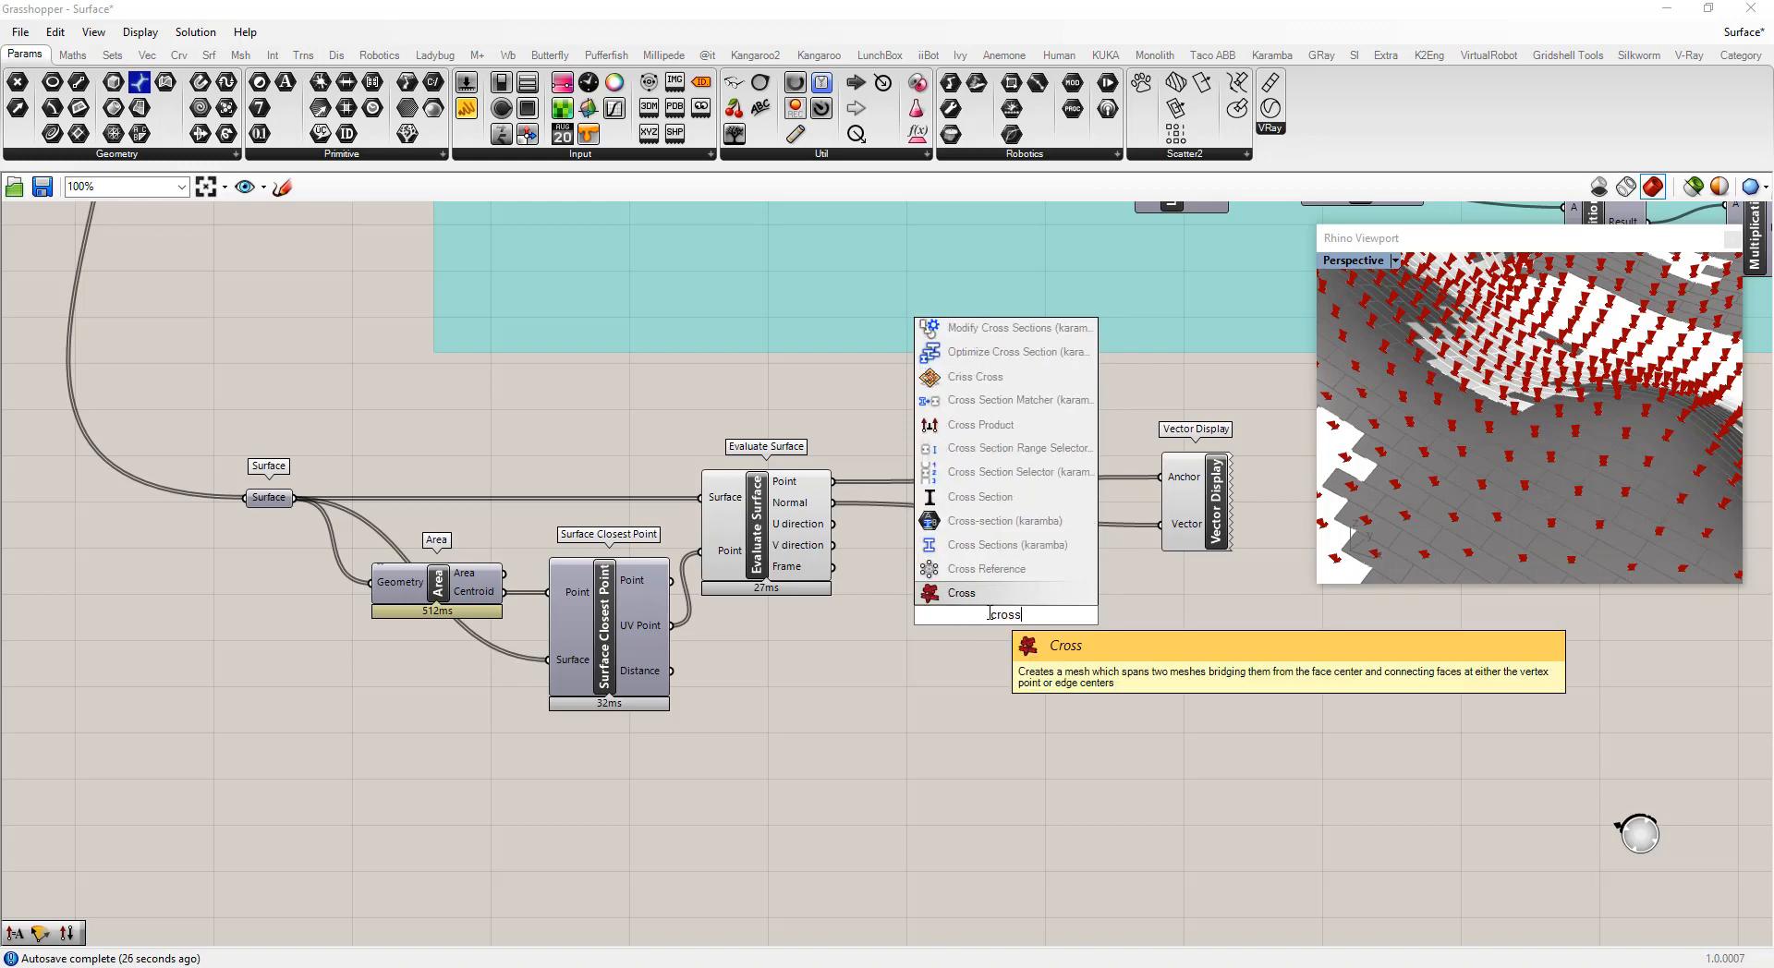
{"action": "left_click", "coordinate": [993, 425]}
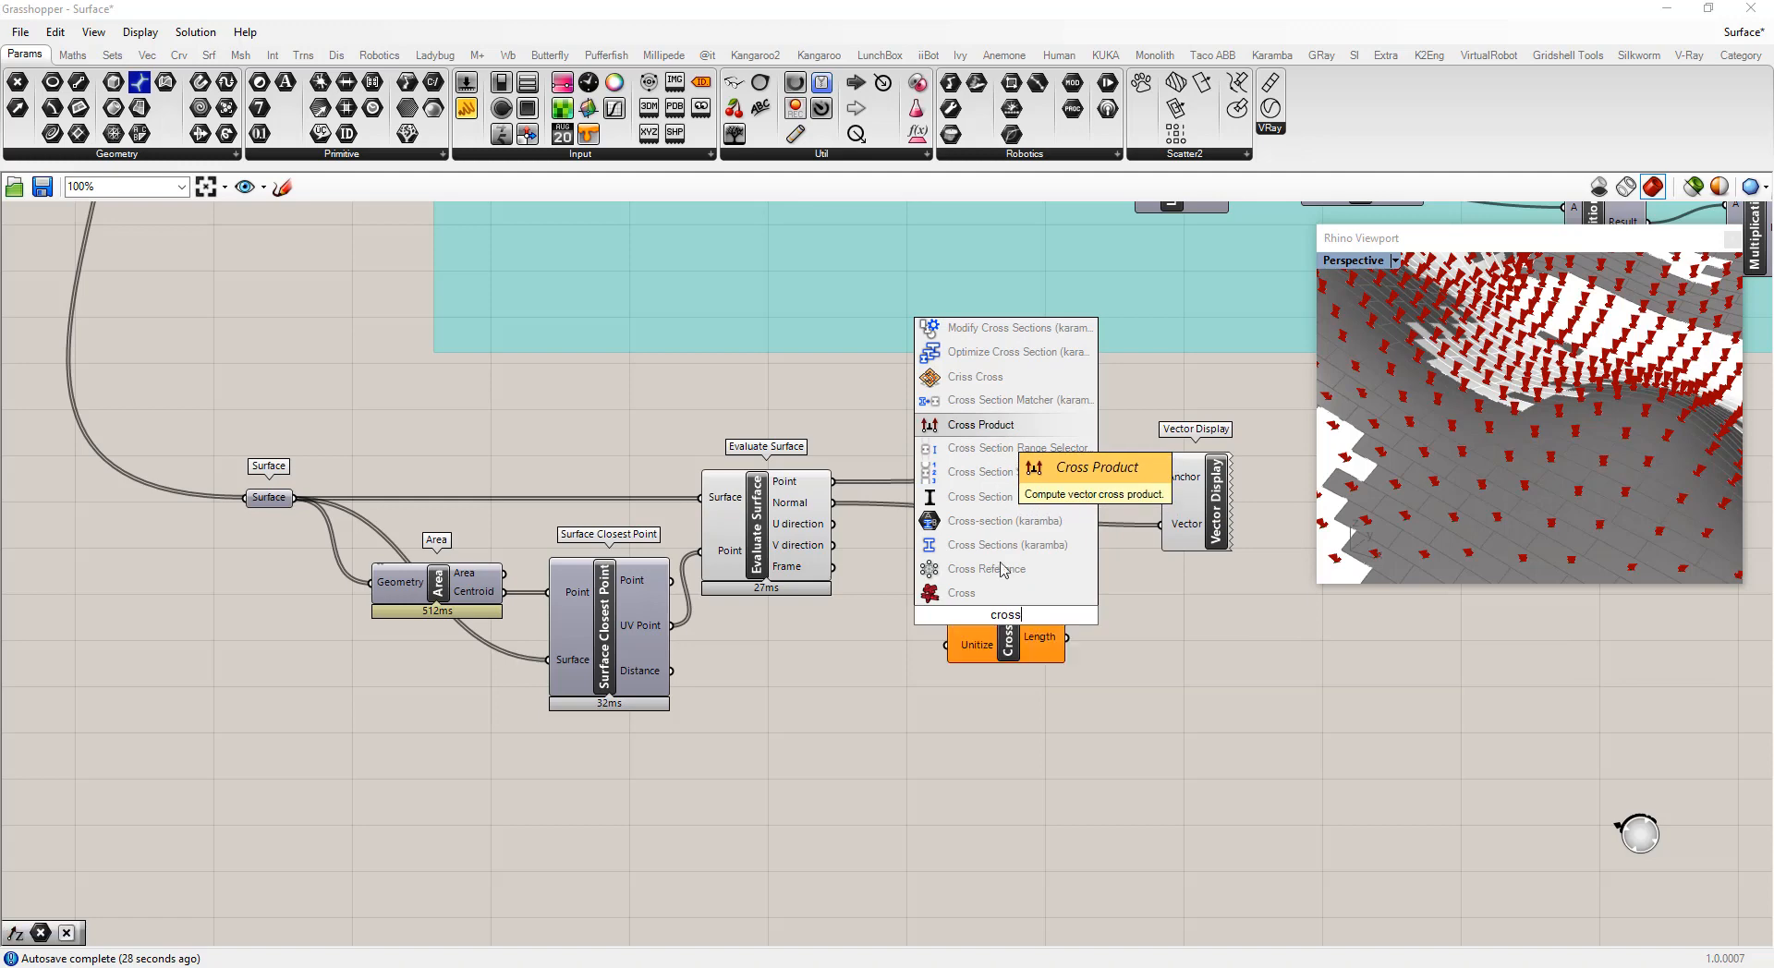
{"action": "left_click_drag", "start_coordinate": [825, 503], "coordinate": [1059, 644]}
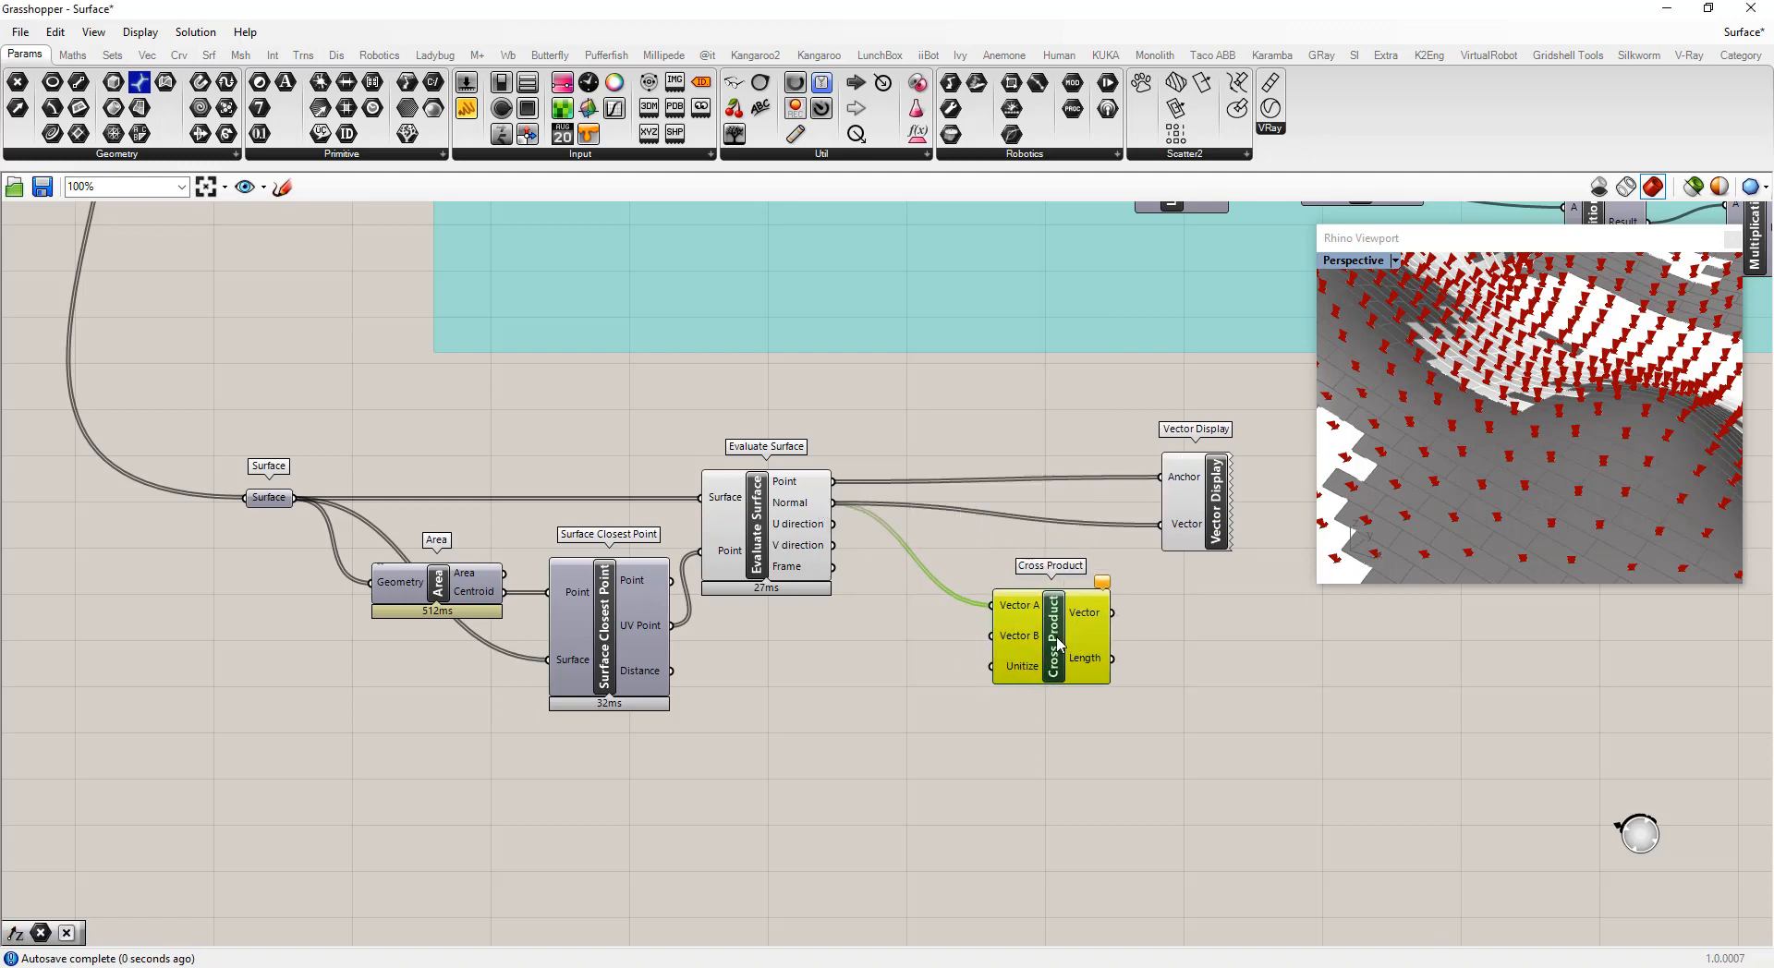
Add a Unit Z component and connect its unit vector to Cross Product's Vector B input
{"action": "double_click", "coordinate": [870, 658]}
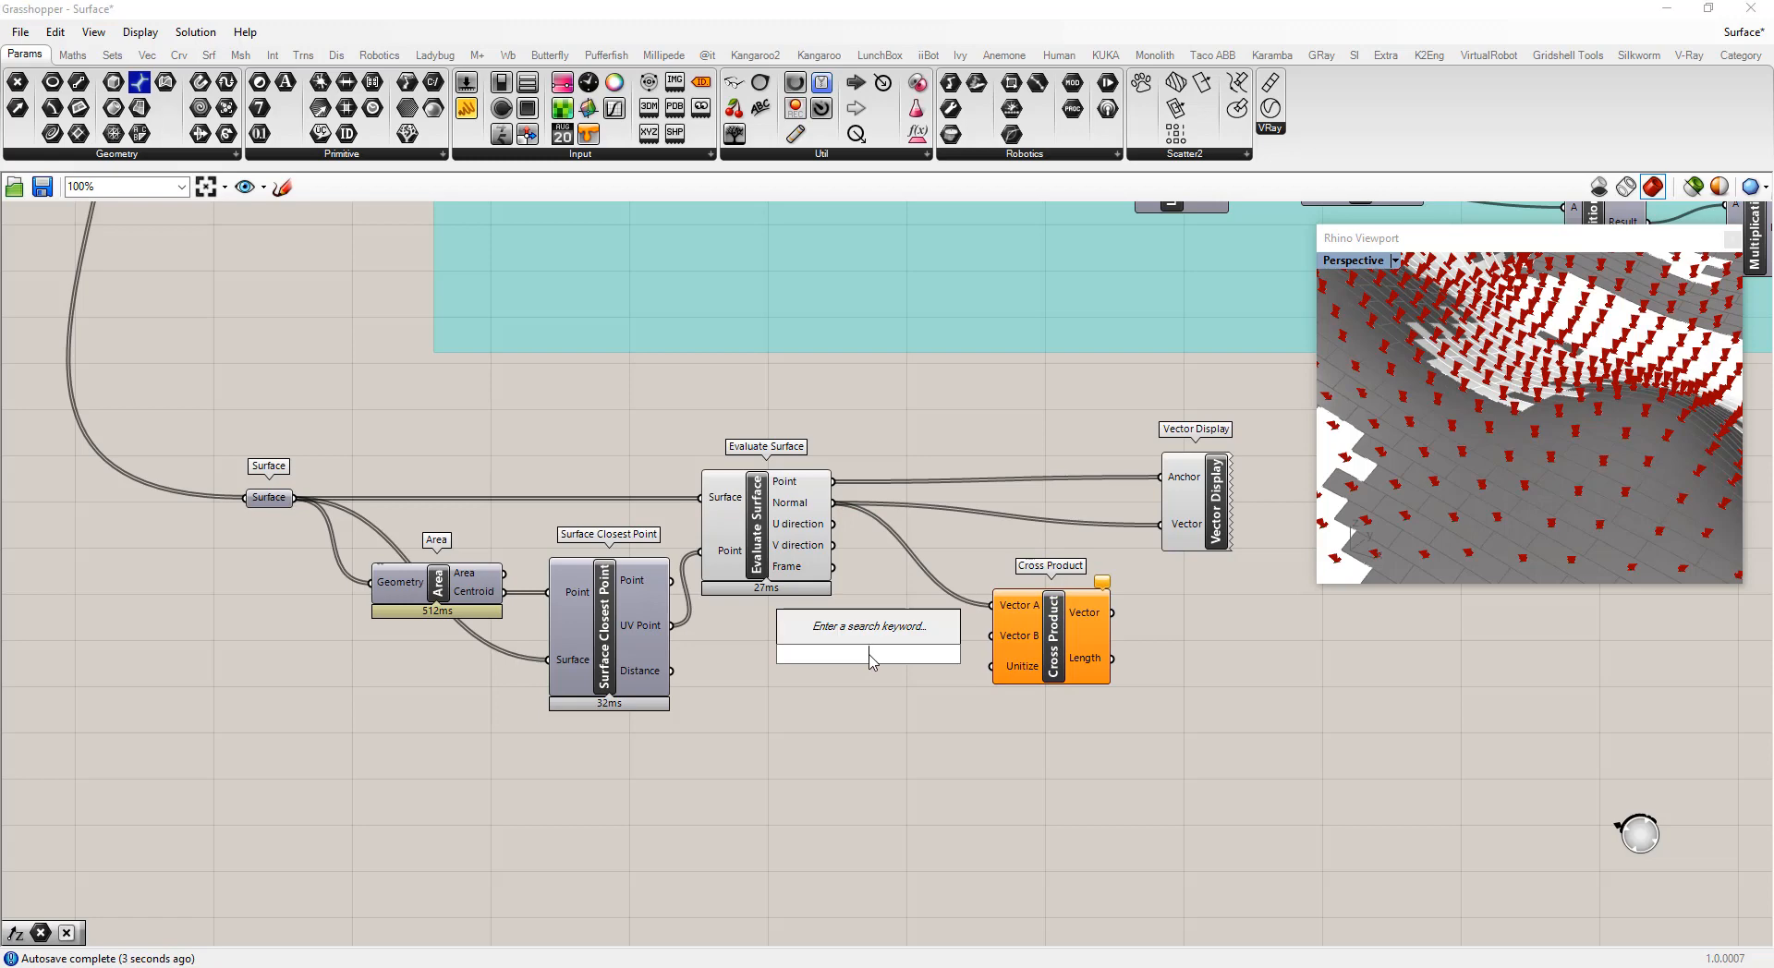
{"action": "type", "text": "z"}
{"action": "left_click", "coordinate": [844, 635]}
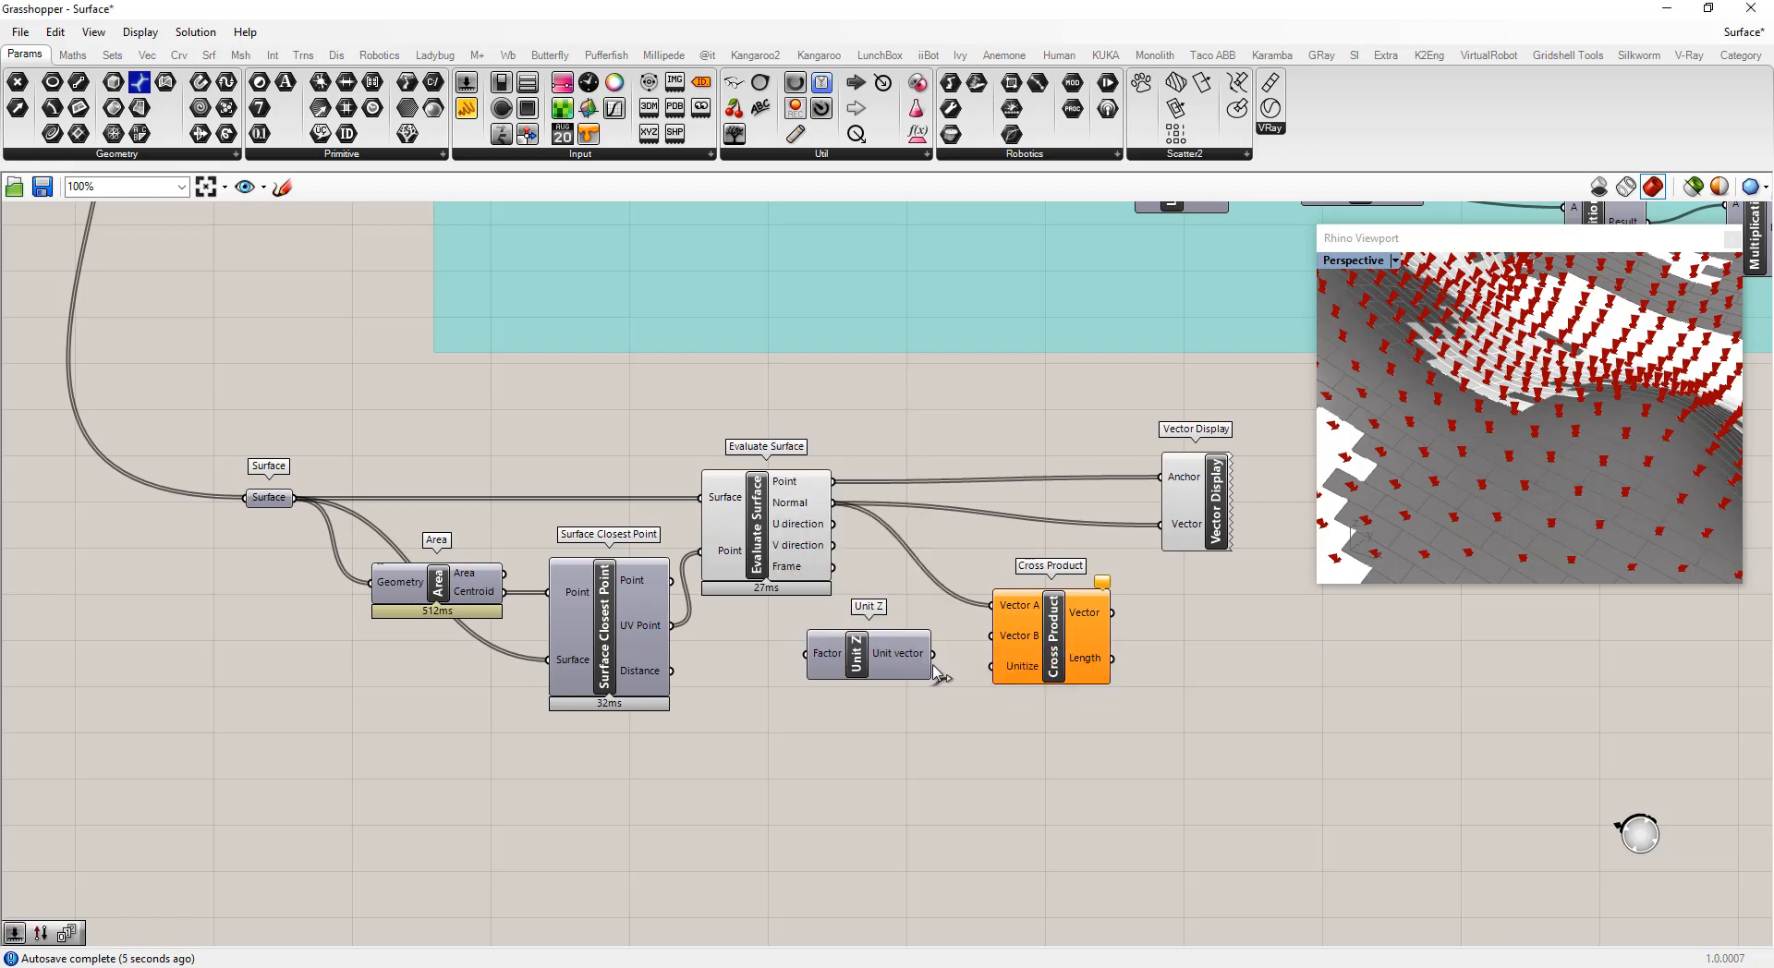
{"action": "left_click_drag", "start_coordinate": [933, 655], "coordinate": [992, 635]}
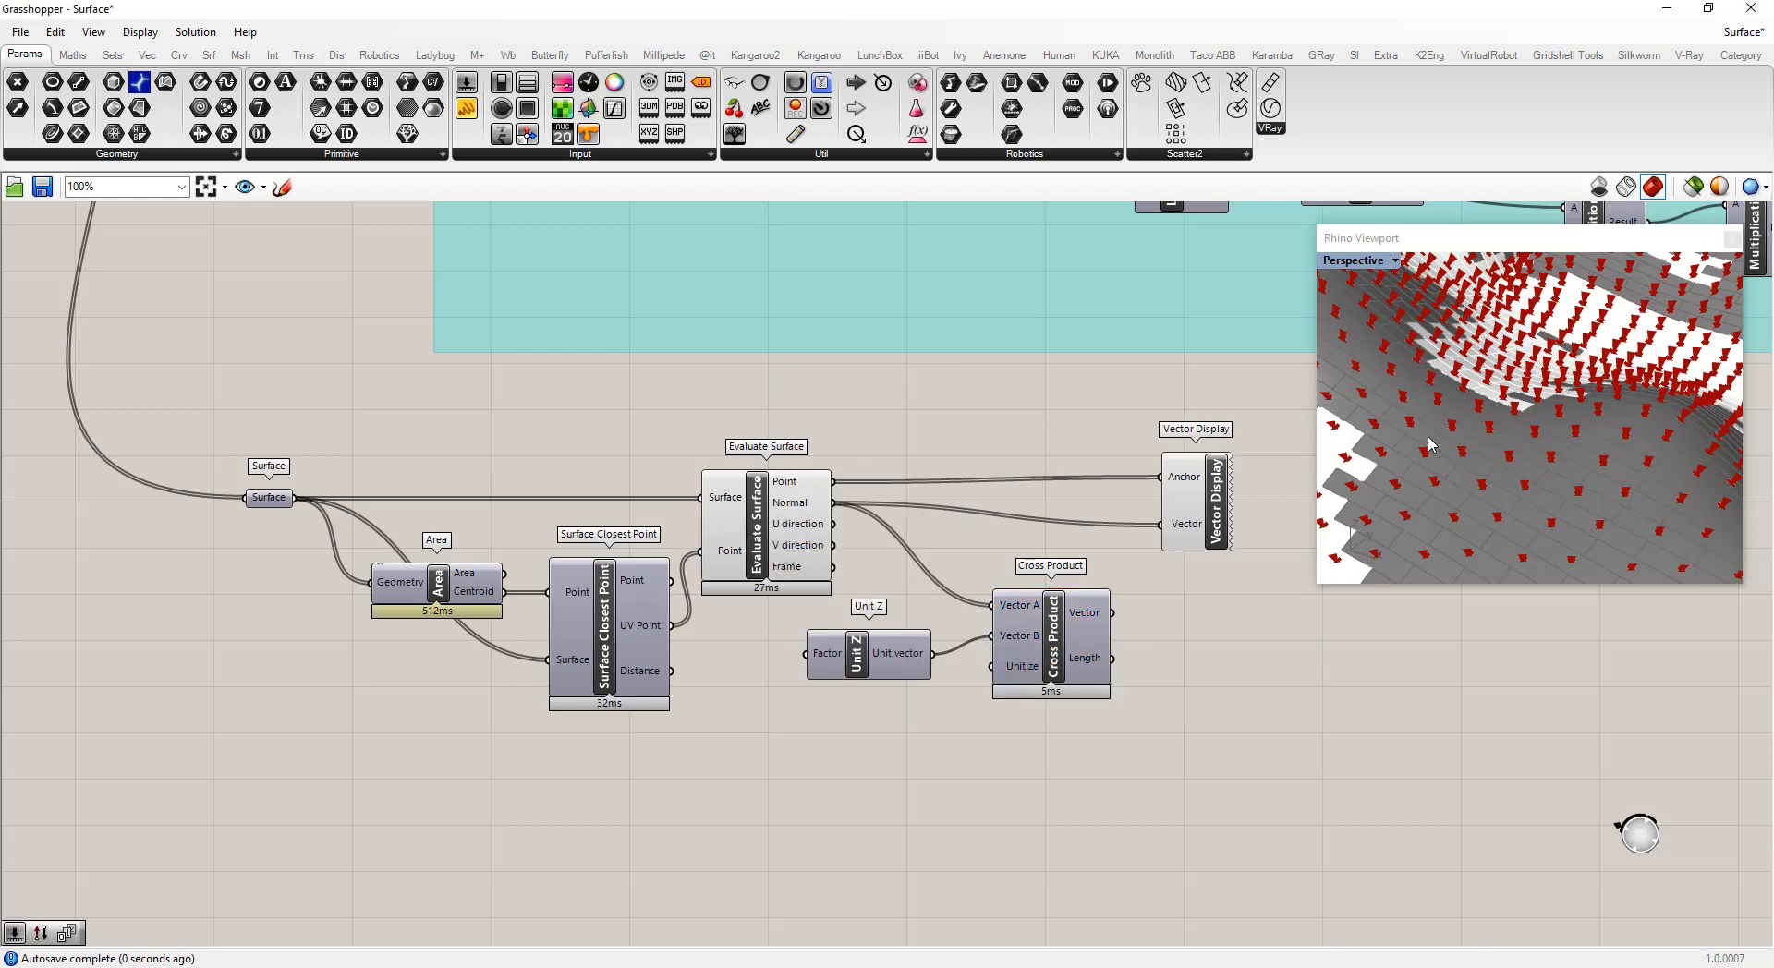
Connect the Cross Product's Vector output to Vector Display's Vector input
{"action": "left_click_drag", "start_coordinate": [1113, 612], "coordinate": [1161, 525]}
{"action": "right_click_drag", "start_coordinate": [1599, 479], "coordinate": [1499, 436]}
{"action": "scroll", "coordinate": [1621, 463], "scroll_direction": "down", "scroll_amount": 5}
{"action": "scroll", "coordinate": [1557, 369], "scroll_direction": "up", "scroll_amount": 7}
{"action": "scroll", "coordinate": [1542, 404], "scroll_direction": "down", "scroll_amount": 6}
{"action": "scroll", "coordinate": [1521, 446], "scroll_direction": "up", "scroll_amount": 8}
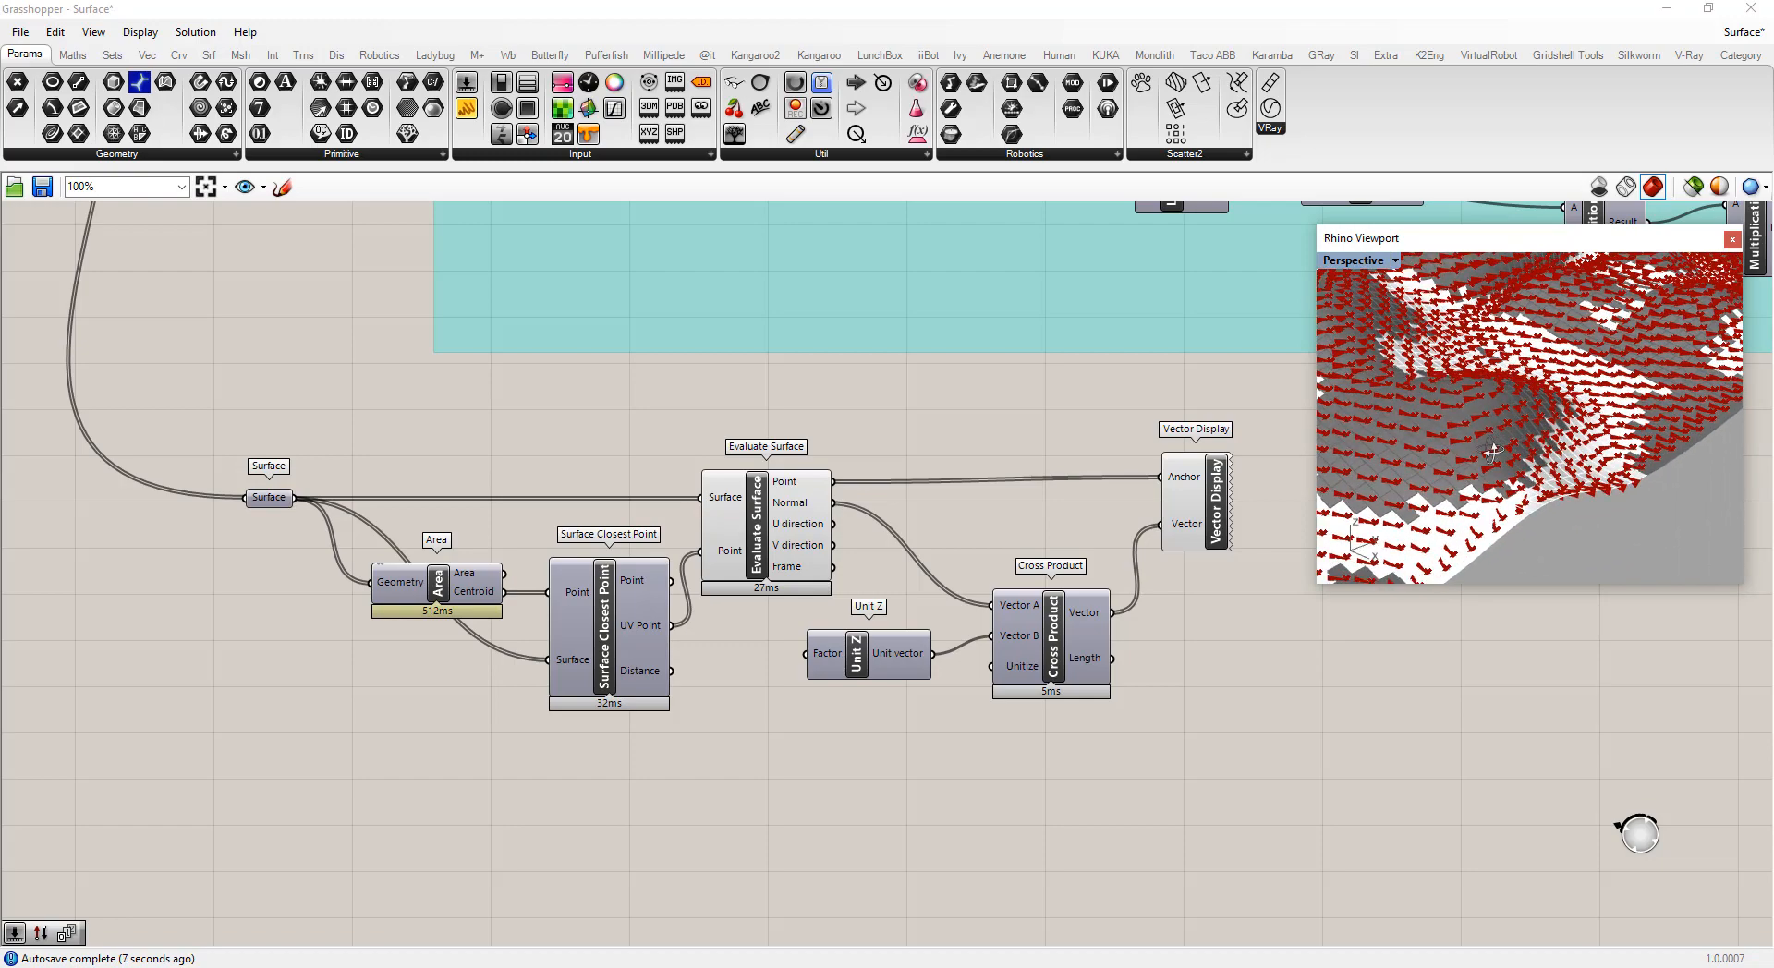
{"action": "right_click_drag", "start_coordinate": [1427, 524], "coordinate": [1556, 511]}
{"action": "scroll", "coordinate": [1561, 407], "scroll_direction": "down", "scroll_amount": 8}
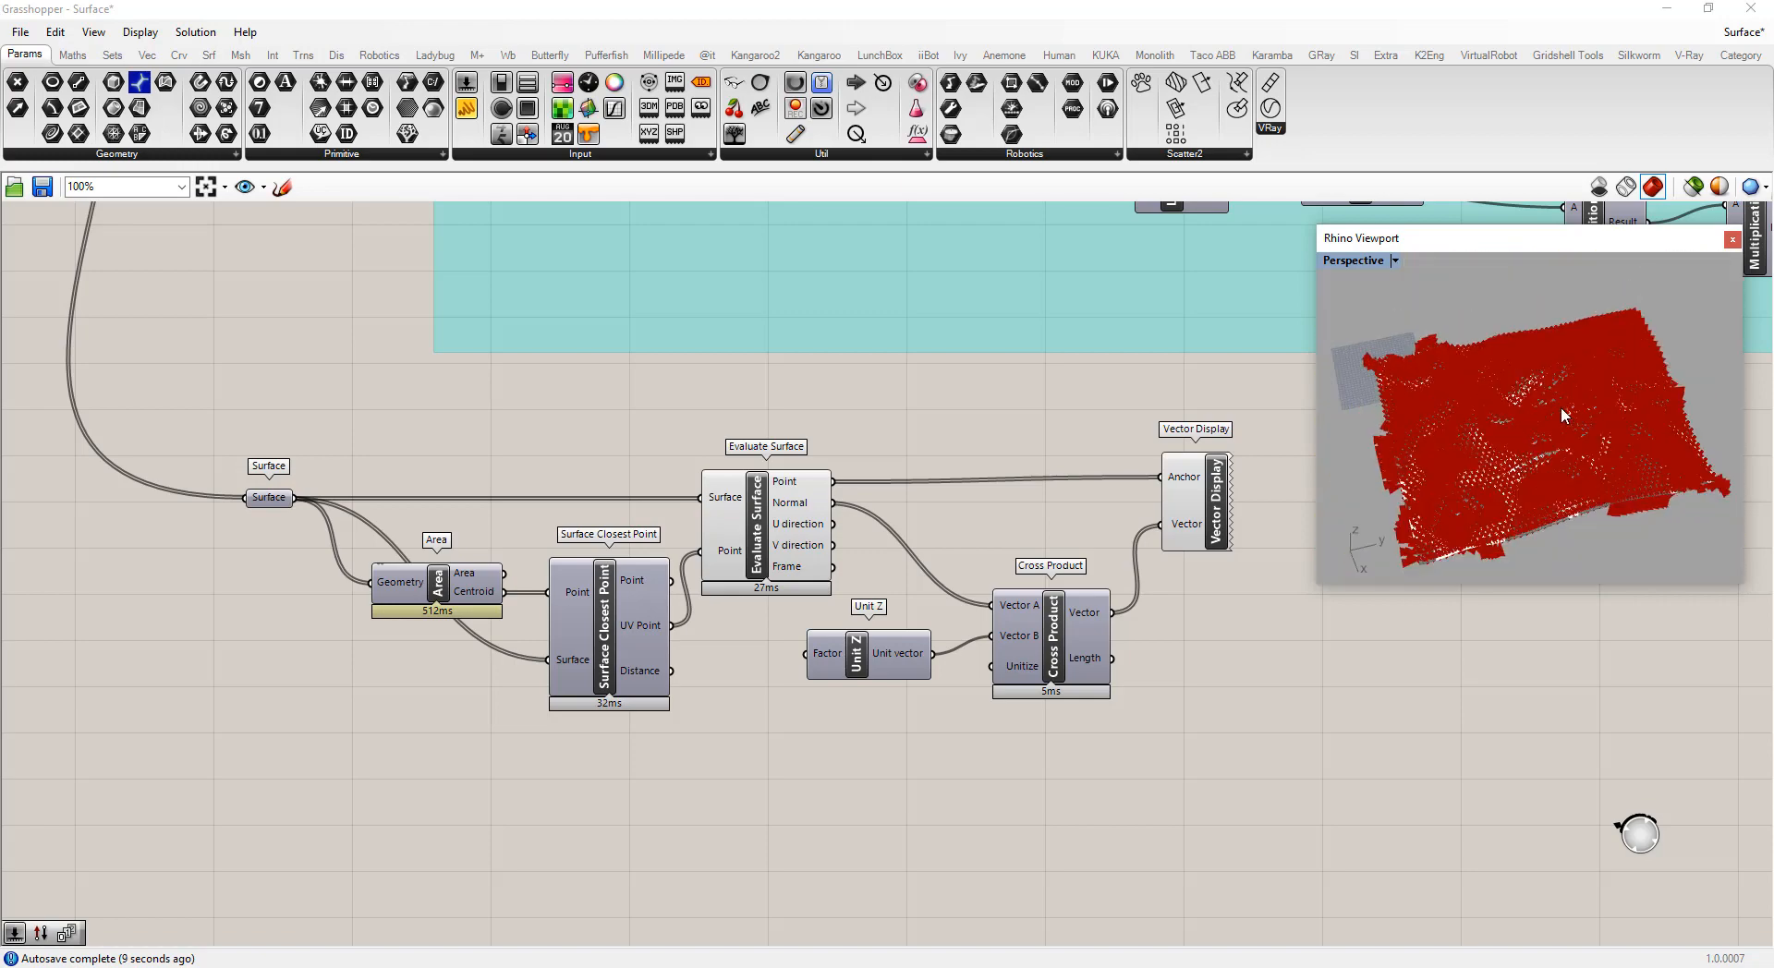
{"action": "right_click_drag", "start_coordinate": [1560, 407], "coordinate": [1478, 503]}
{"action": "scroll", "coordinate": [1477, 506], "scroll_direction": "up", "scroll_amount": 5}
{"action": "scroll", "coordinate": [1477, 511], "scroll_direction": "up", "scroll_amount": 2}
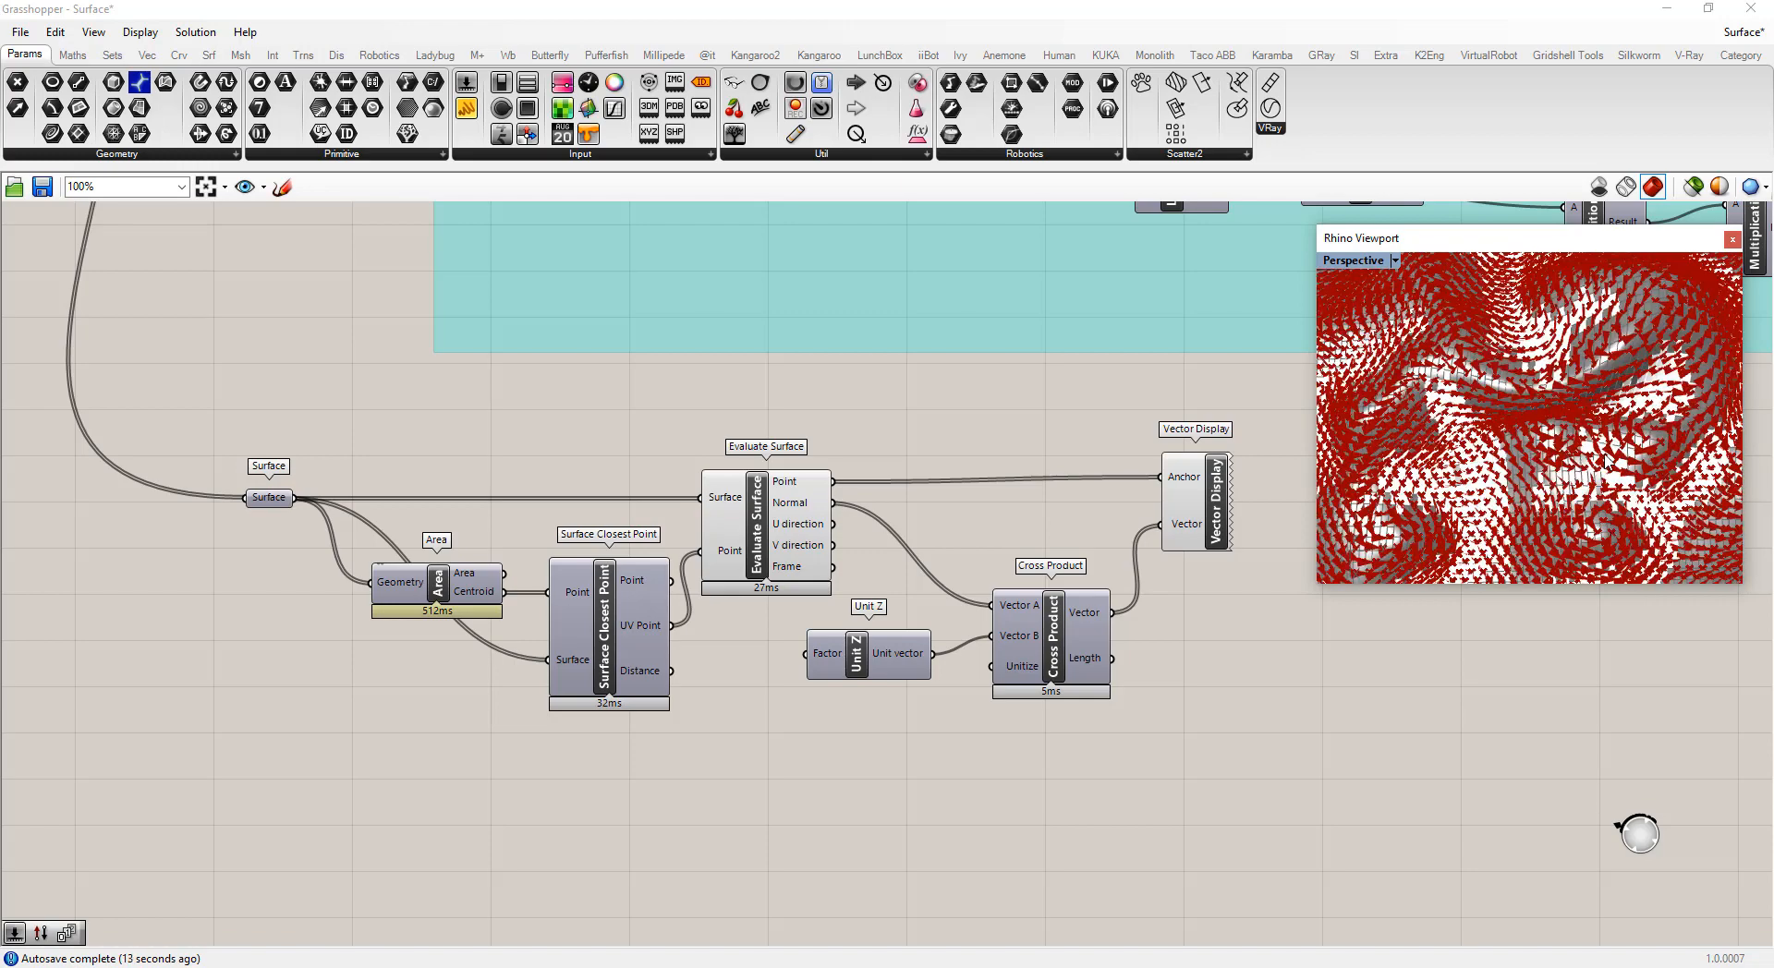
{"action": "scroll", "coordinate": [1607, 463], "scroll_direction": "down", "scroll_amount": 6}
{"action": "scroll", "coordinate": [1453, 515], "scroll_direction": "up", "scroll_amount": 8}
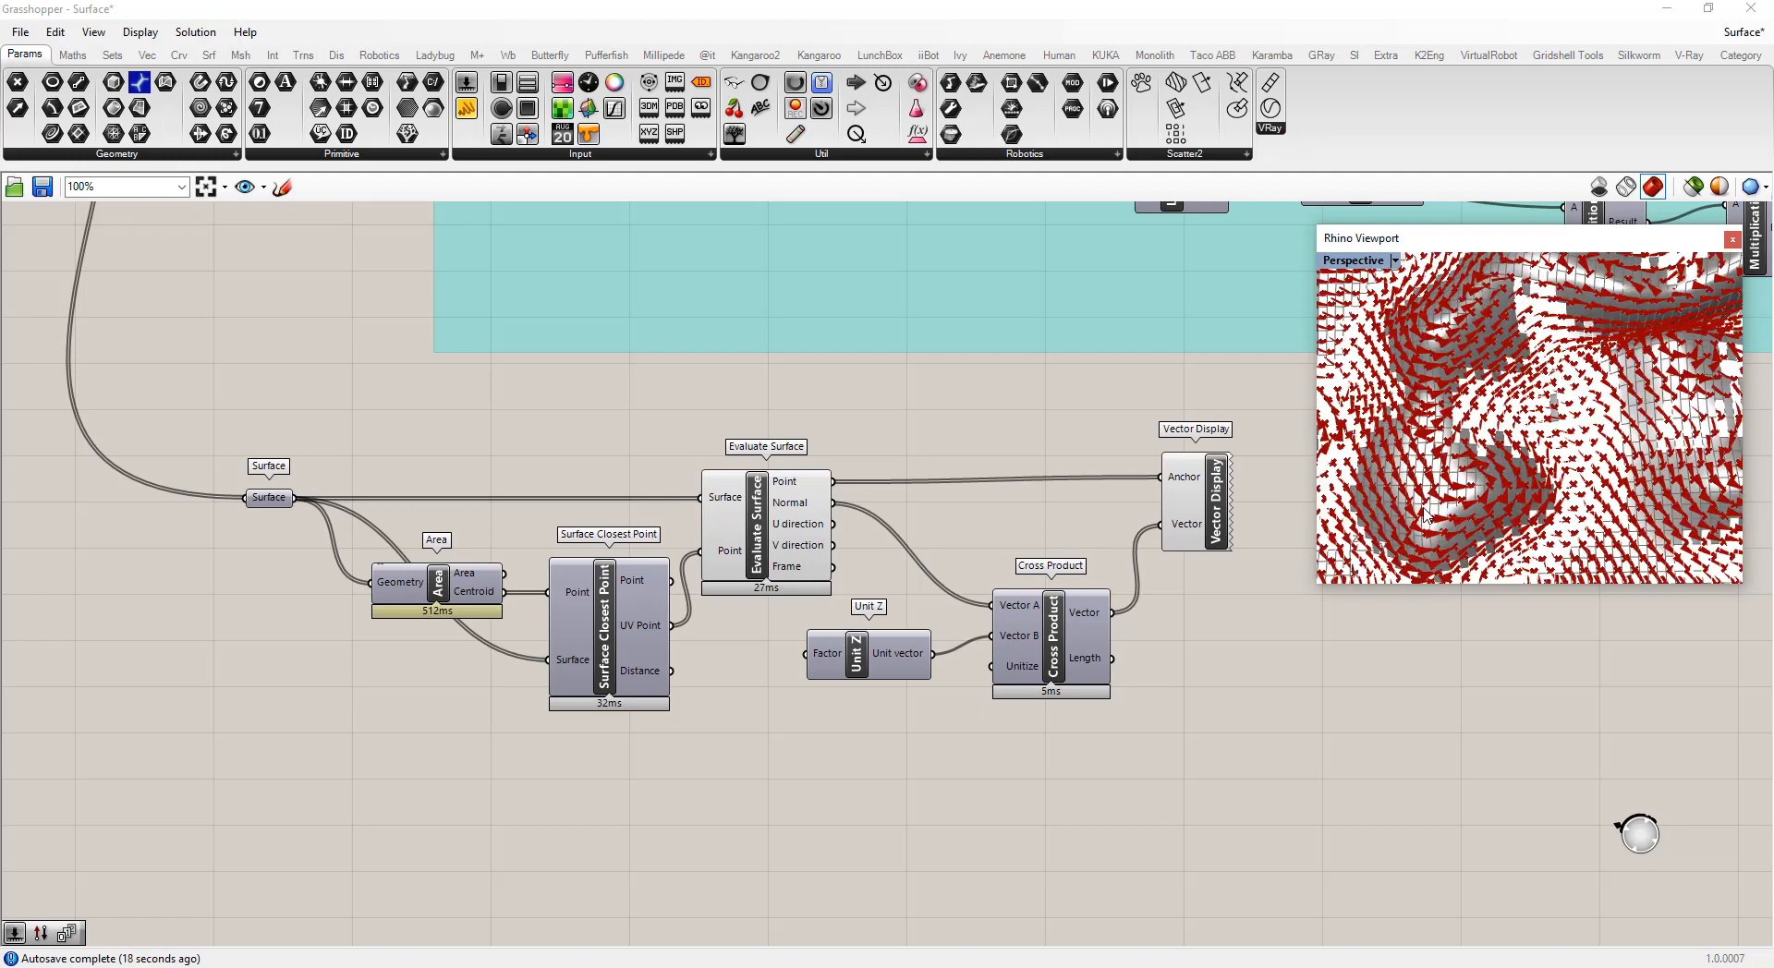
{"action": "right_click_drag", "start_coordinate": [1533, 502], "coordinate": [1525, 378]}
Duplicate the Cross Product component so it crosses the Normal with the first cross product's result and feeds Vector Display
{"action": "left_click_drag", "start_coordinate": [1207, 515], "coordinate": [1310, 520]}
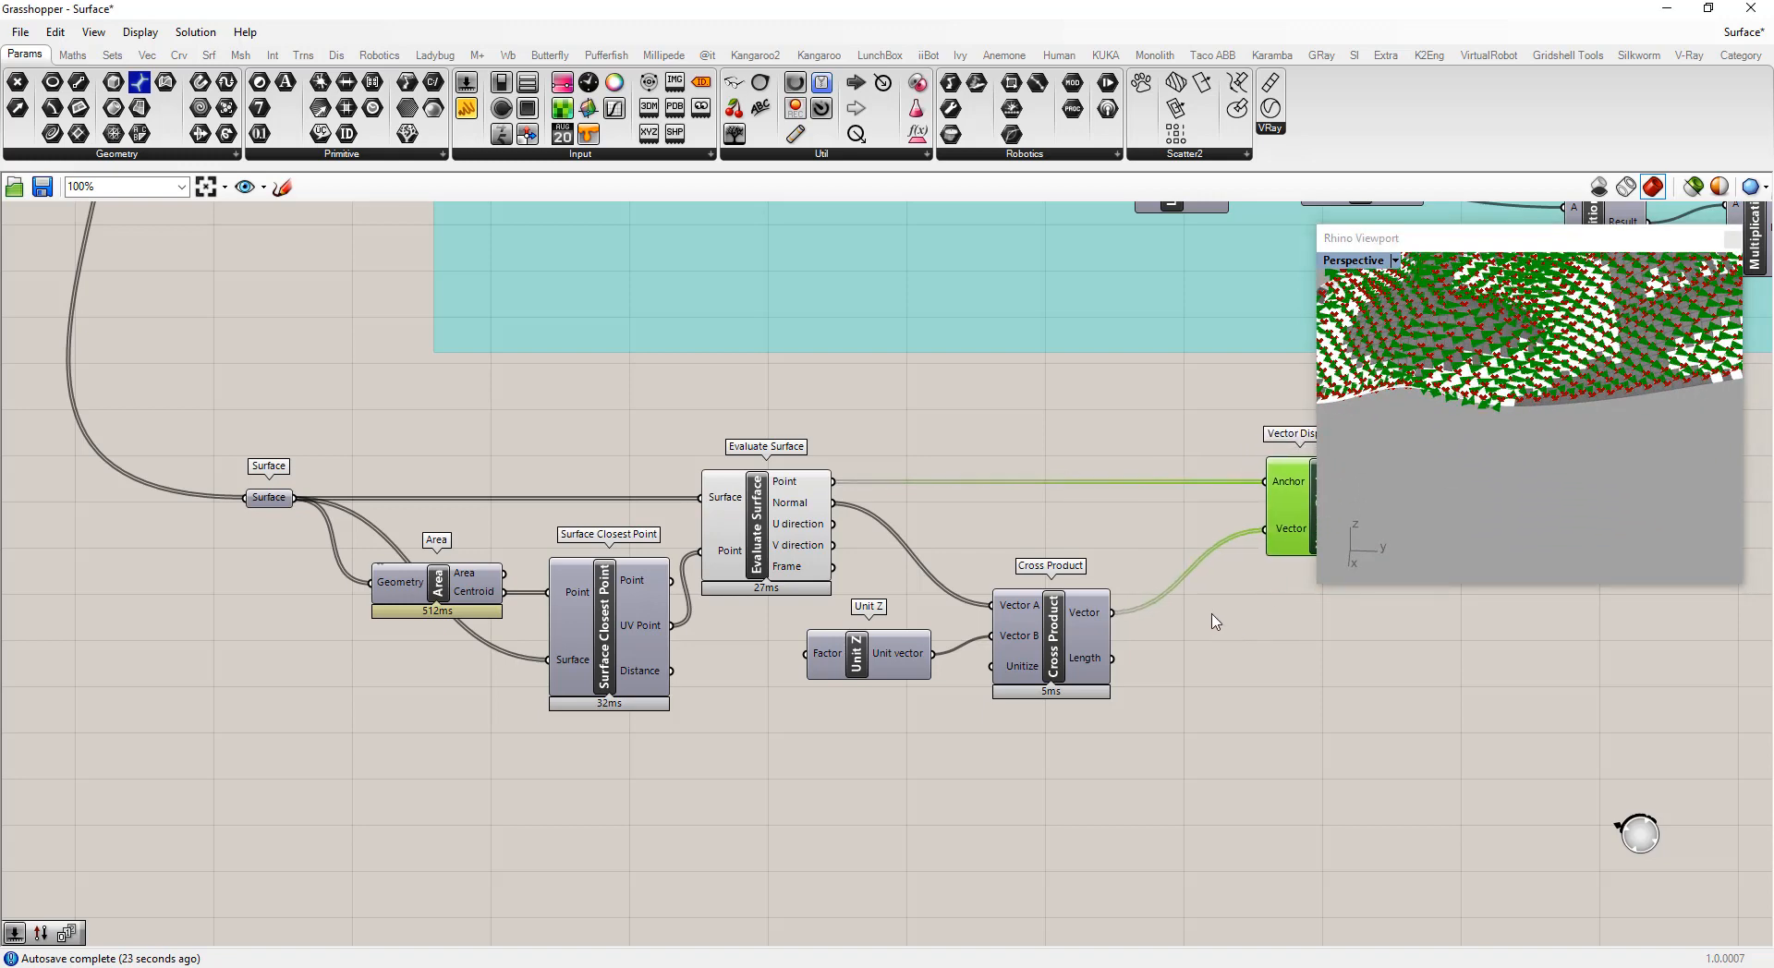
{"action": "left_click", "coordinate": [1051, 637]}
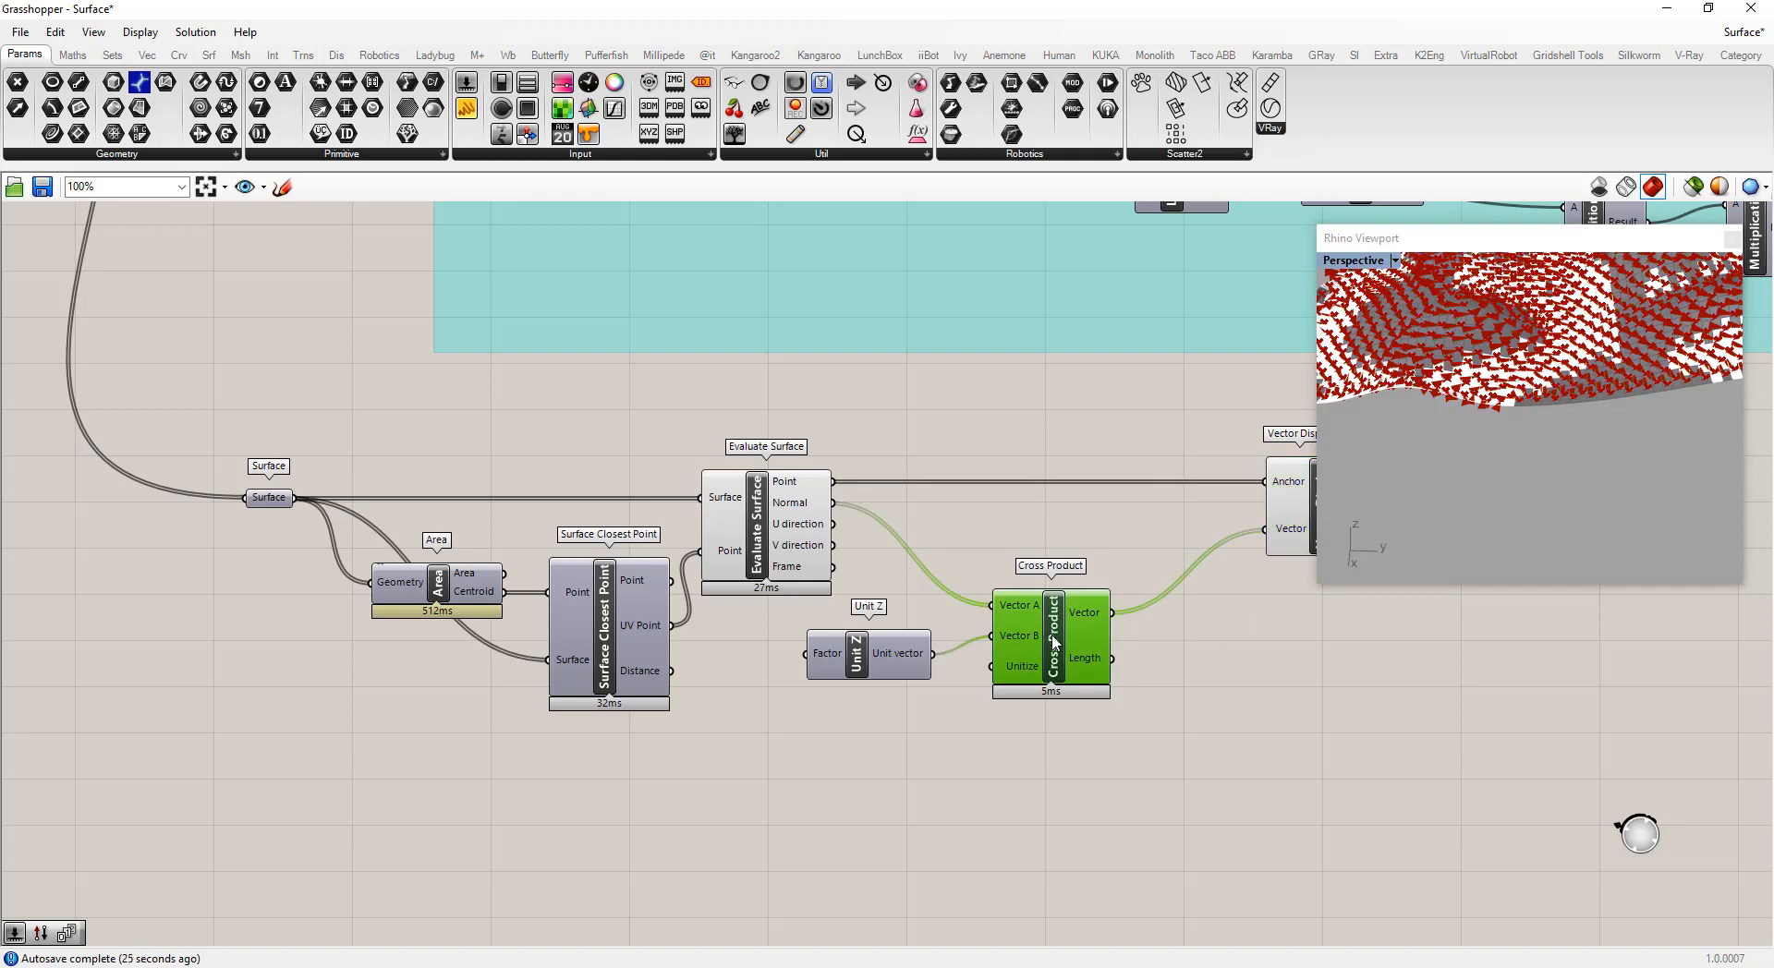
{"action": "left_click_drag", "start_coordinate": [1054, 642], "coordinate": [1147, 529], "text": "alt"}
{"action": "scroll", "coordinate": [1224, 599], "scroll_direction": "down", "scroll_amount": 3}
{"action": "scroll", "coordinate": [1222, 550], "scroll_direction": "up", "scroll_amount": 2}
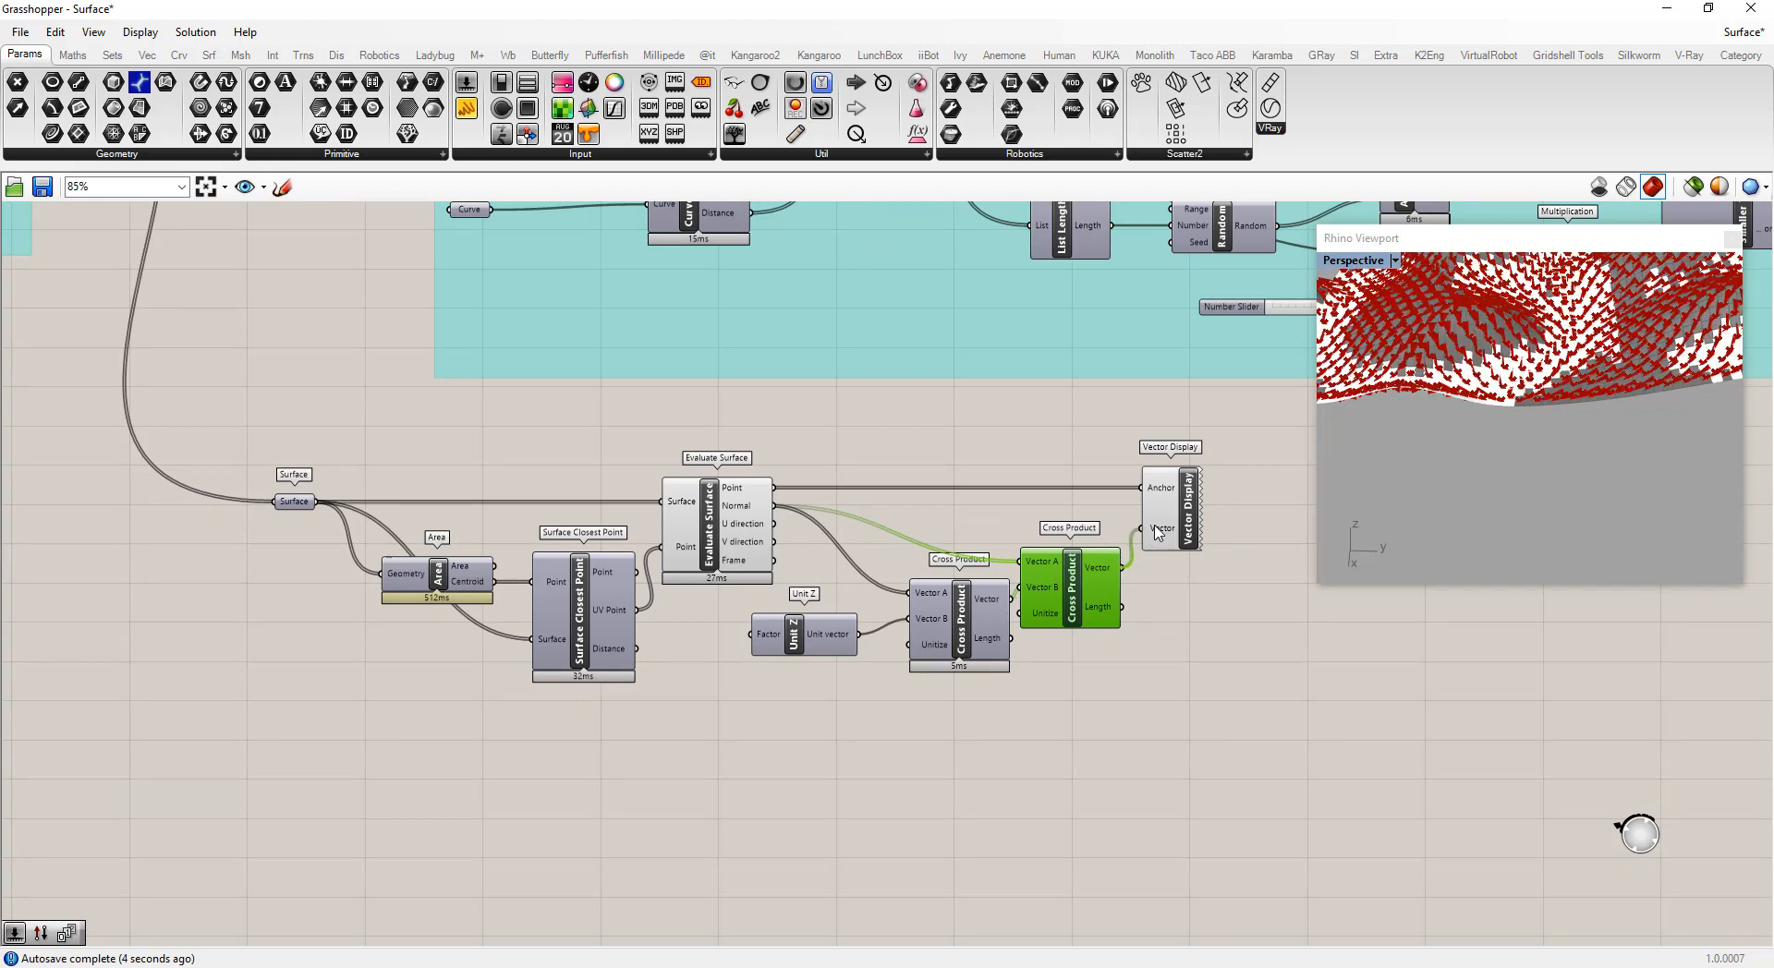
{"action": "scroll", "coordinate": [1487, 365], "scroll_direction": "up", "scroll_amount": 5}
{"action": "mouse_move", "coordinate": [1488, 364]}
{"action": "right_mouse_down"}
{"action": "mouse_move", "coordinate": [1516, 371]}
{"action": "mouse_move", "coordinate": [1541, 428]}
{"action": "mouse_move", "coordinate": [1557, 343]}
{"action": "mouse_move", "coordinate": [1537, 429]}
{"action": "mouse_move", "coordinate": [1609, 388]}
{"action": "mouse_move", "coordinate": [1484, 359]}
{"action": "right_mouse_up"}
{"action": "scroll", "coordinate": [1509, 388], "scroll_direction": "down", "scroll_amount": 4}
{"action": "scroll", "coordinate": [1482, 358], "scroll_direction": "up", "scroll_amount": 6}
{"action": "scroll", "coordinate": [1488, 363], "scroll_direction": "down", "scroll_amount": 6}
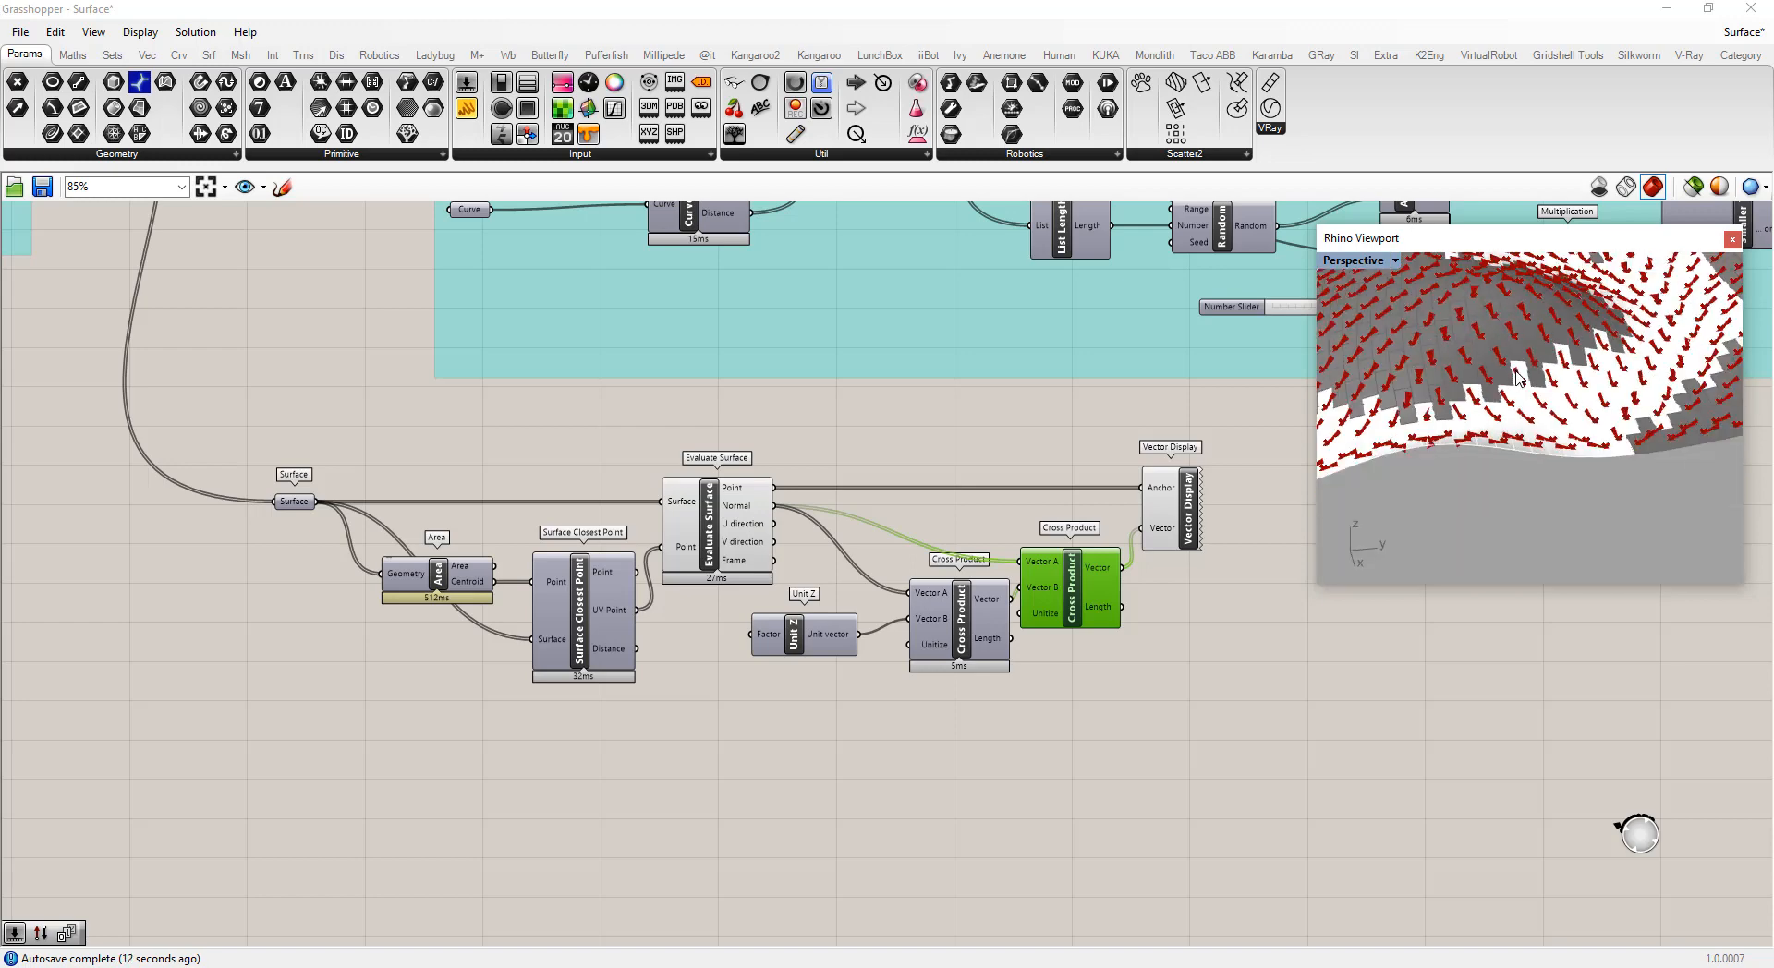
Rearrange the two Cross Product components and the Vector Display on the canvas
{"action": "left_click_drag", "start_coordinate": [1077, 596], "coordinate": [1089, 596]}
{"action": "left_click_drag", "start_coordinate": [946, 632], "coordinate": [917, 625]}
{"action": "left_click_drag", "start_coordinate": [1189, 506], "coordinate": [1218, 506]}
{"action": "scroll", "coordinate": [1585, 400], "scroll_direction": "up", "scroll_amount": 3}
{"action": "scroll", "coordinate": [1584, 400], "scroll_direction": "down", "scroll_amount": 8}
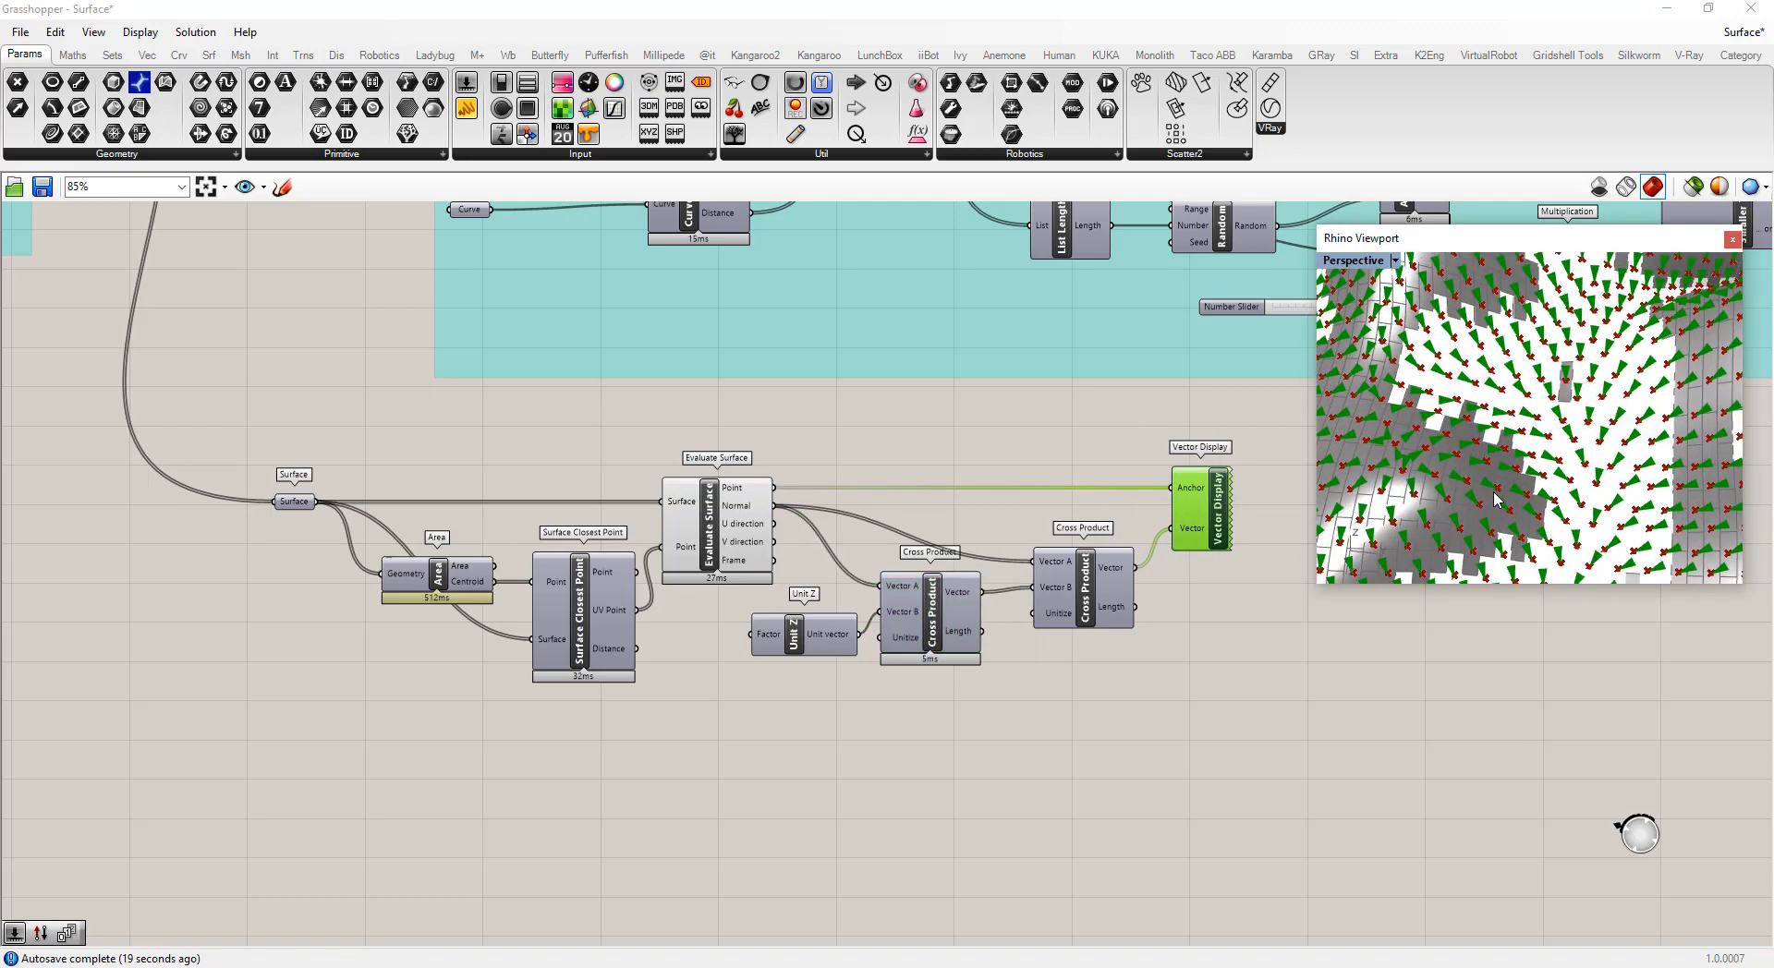
{"action": "right_click_drag", "start_coordinate": [1493, 490], "coordinate": [1560, 534]}
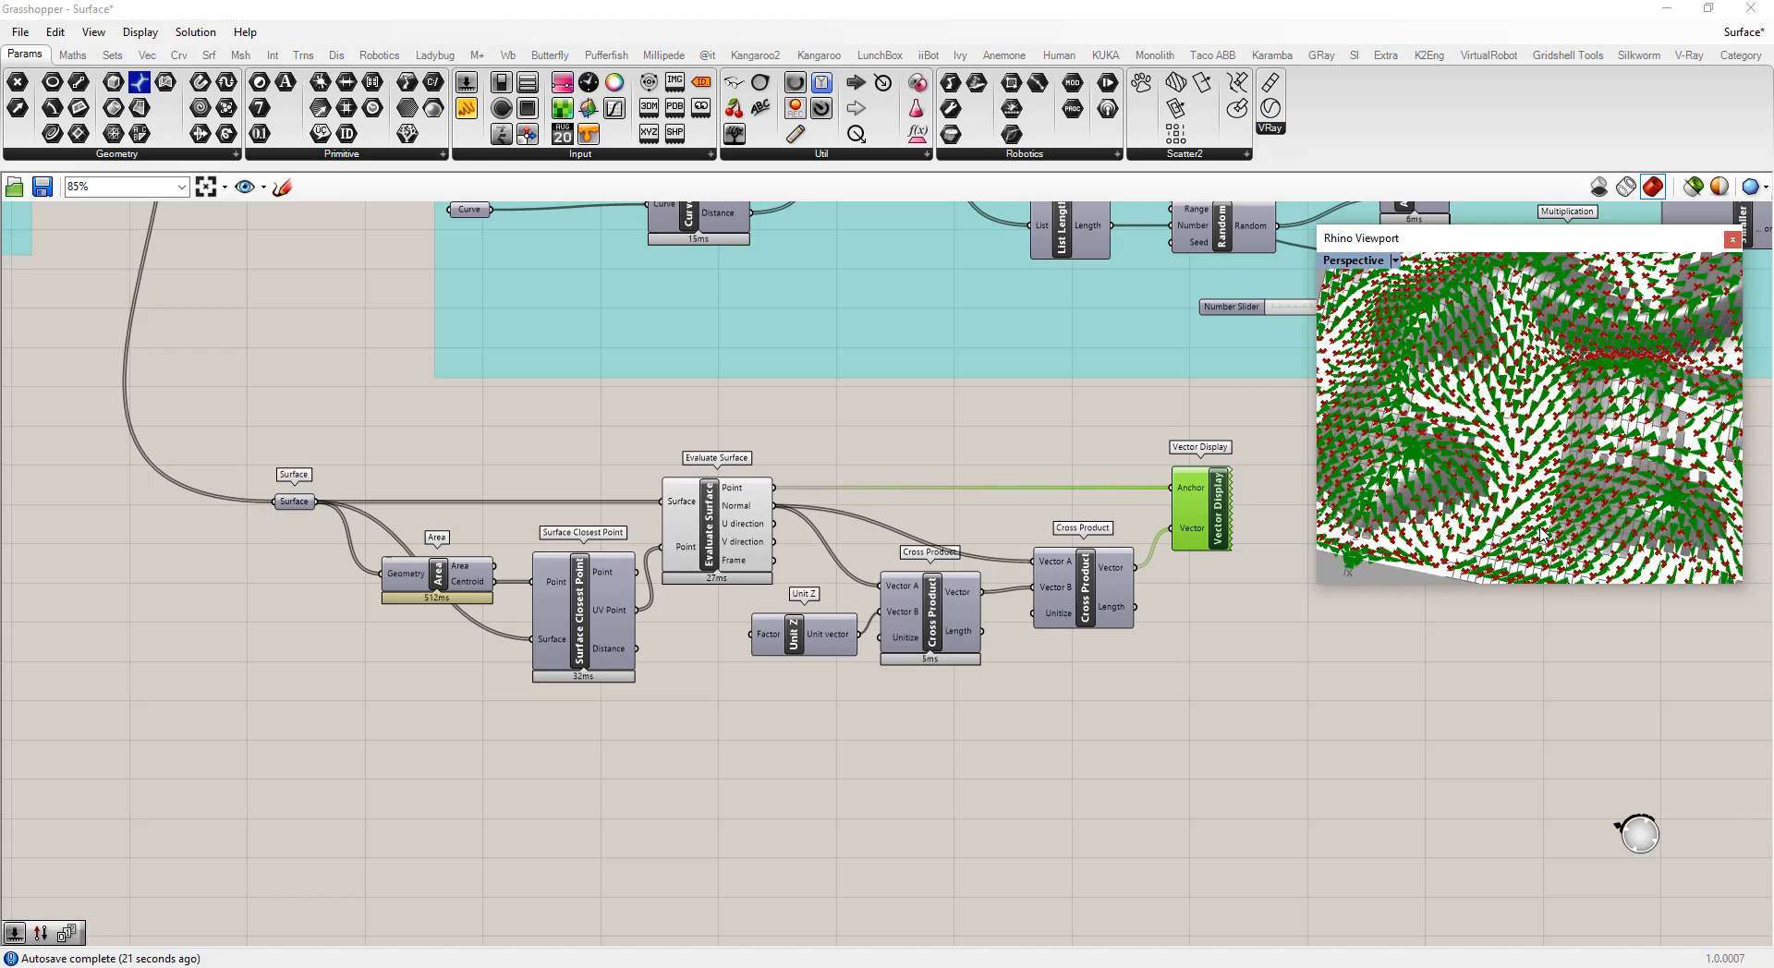
Add an Amplitude component and connect the second Cross Product's Vector output to its Vector input
{"action": "mouse_move", "coordinate": [546, 625]}
{"action": "scroll", "coordinate": [1077, 735], "scroll_direction": "up", "scroll_amount": 3}
{"action": "left_click", "coordinate": [1108, 639]}
{"action": "double_click", "coordinate": [1100, 639]}
{"action": "type", "text": "a"}
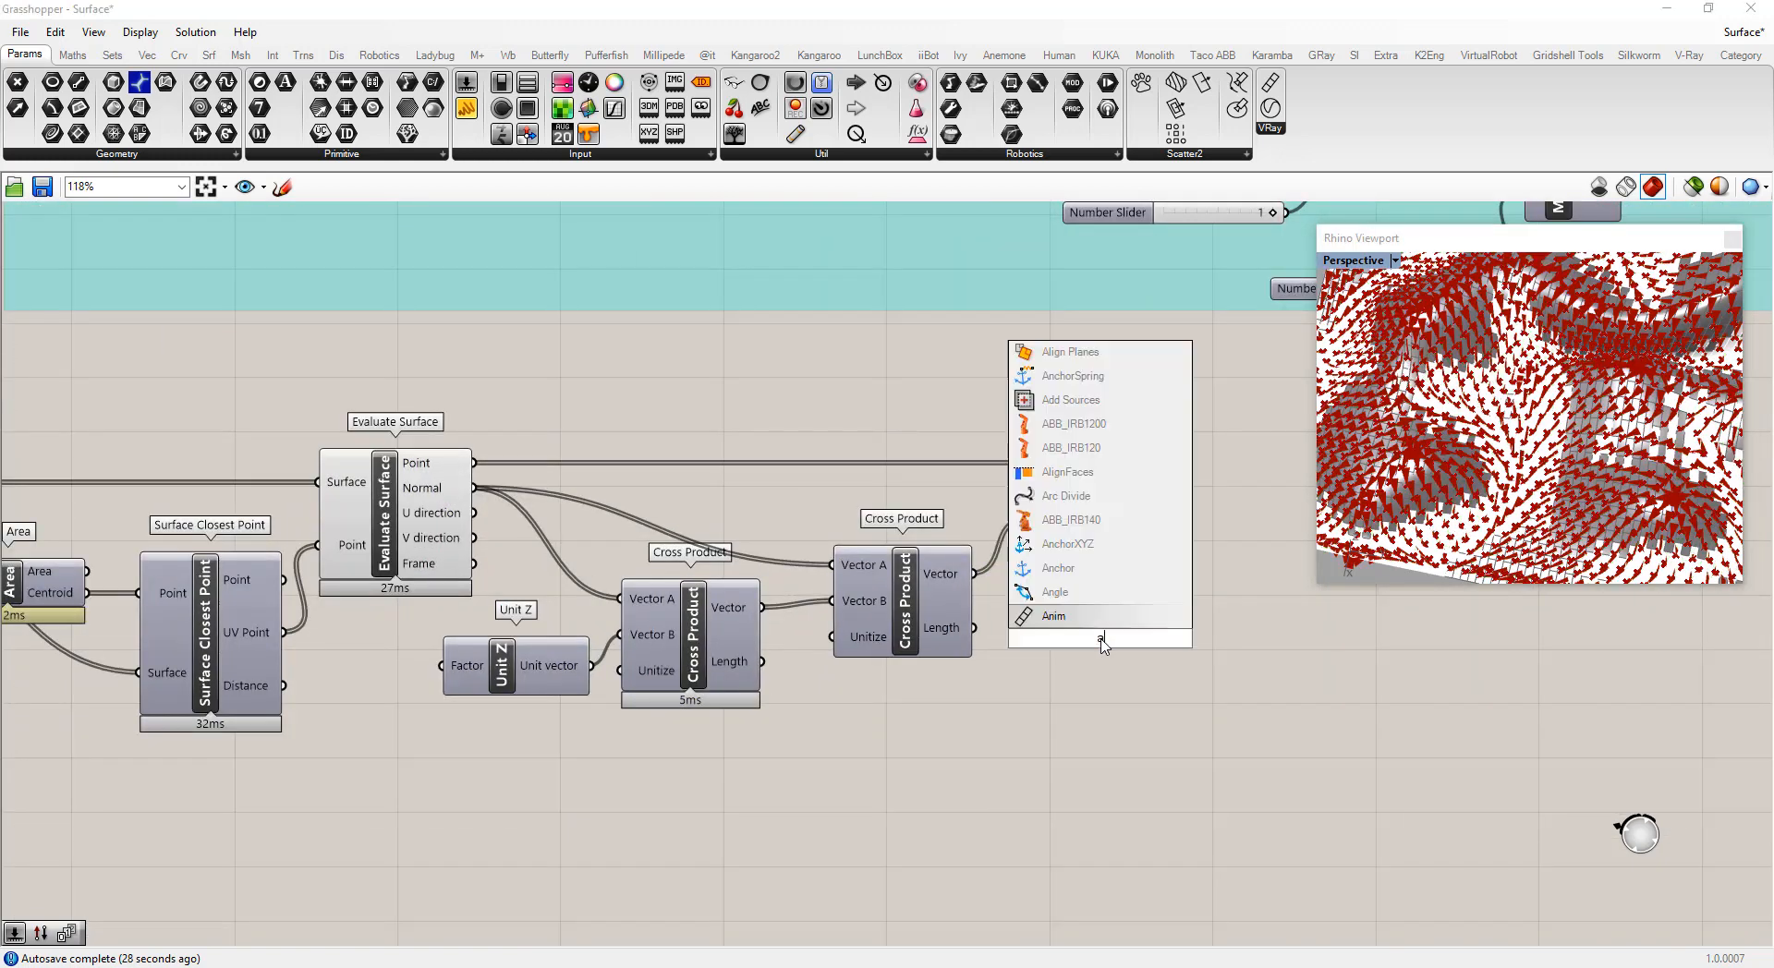
{"action": "type", "text": "mpl"}
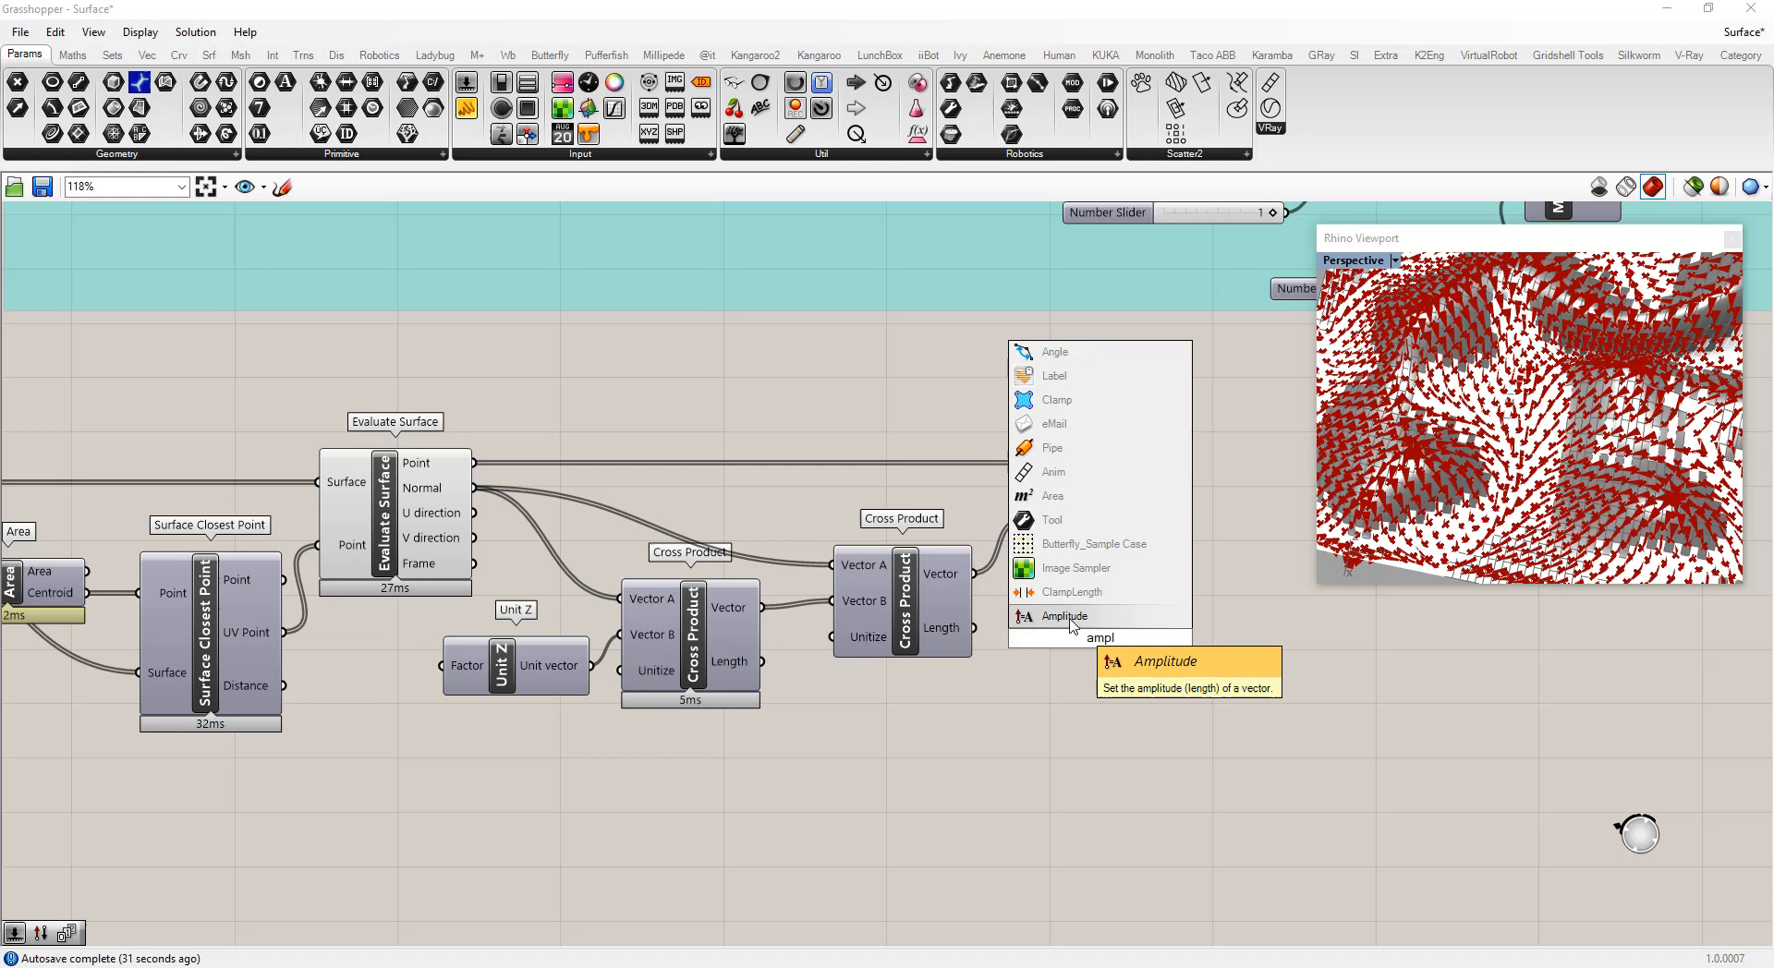
{"action": "key", "text": "Return"}
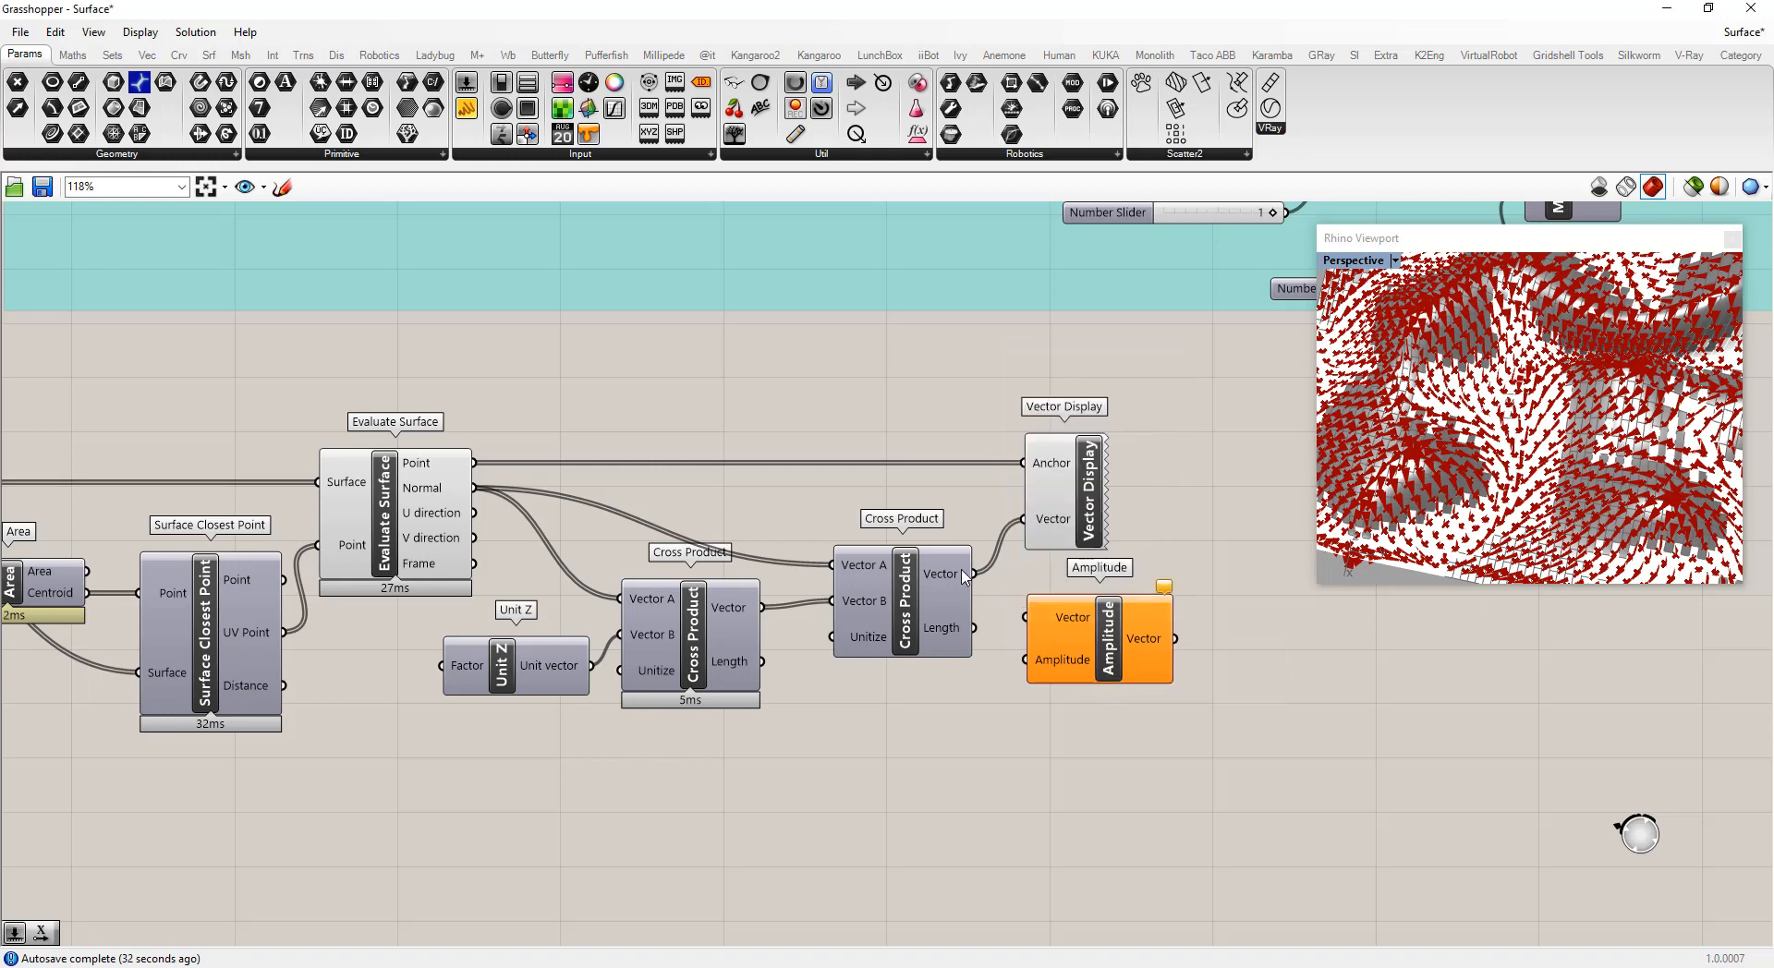
{"action": "left_click_drag", "start_coordinate": [974, 574], "coordinate": [1026, 617]}
Add a Number Slider set to 8 feeding Amplitude's Amplitude input, and connect Amplitude's Vector output to Vector Display's Vector input
{"action": "left_click", "coordinate": [956, 699]}
{"action": "double_click", "coordinate": [921, 731]}
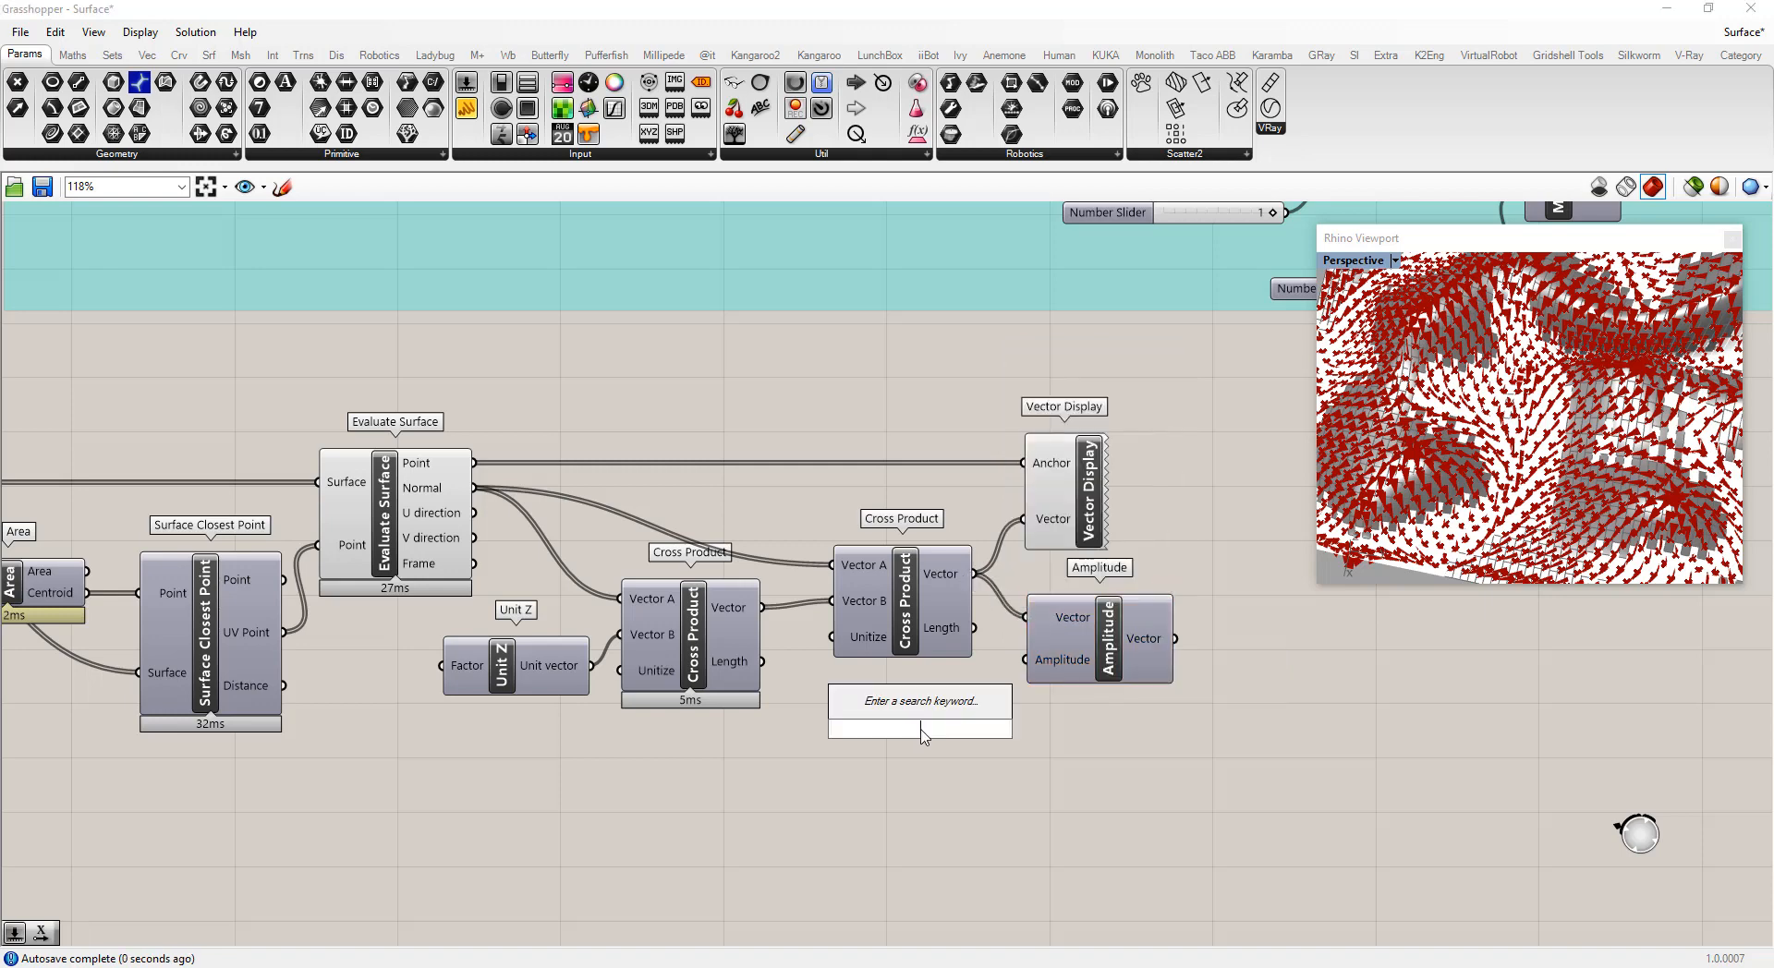
{"action": "type", "text": "8"}
{"action": "key", "text": "Return"}
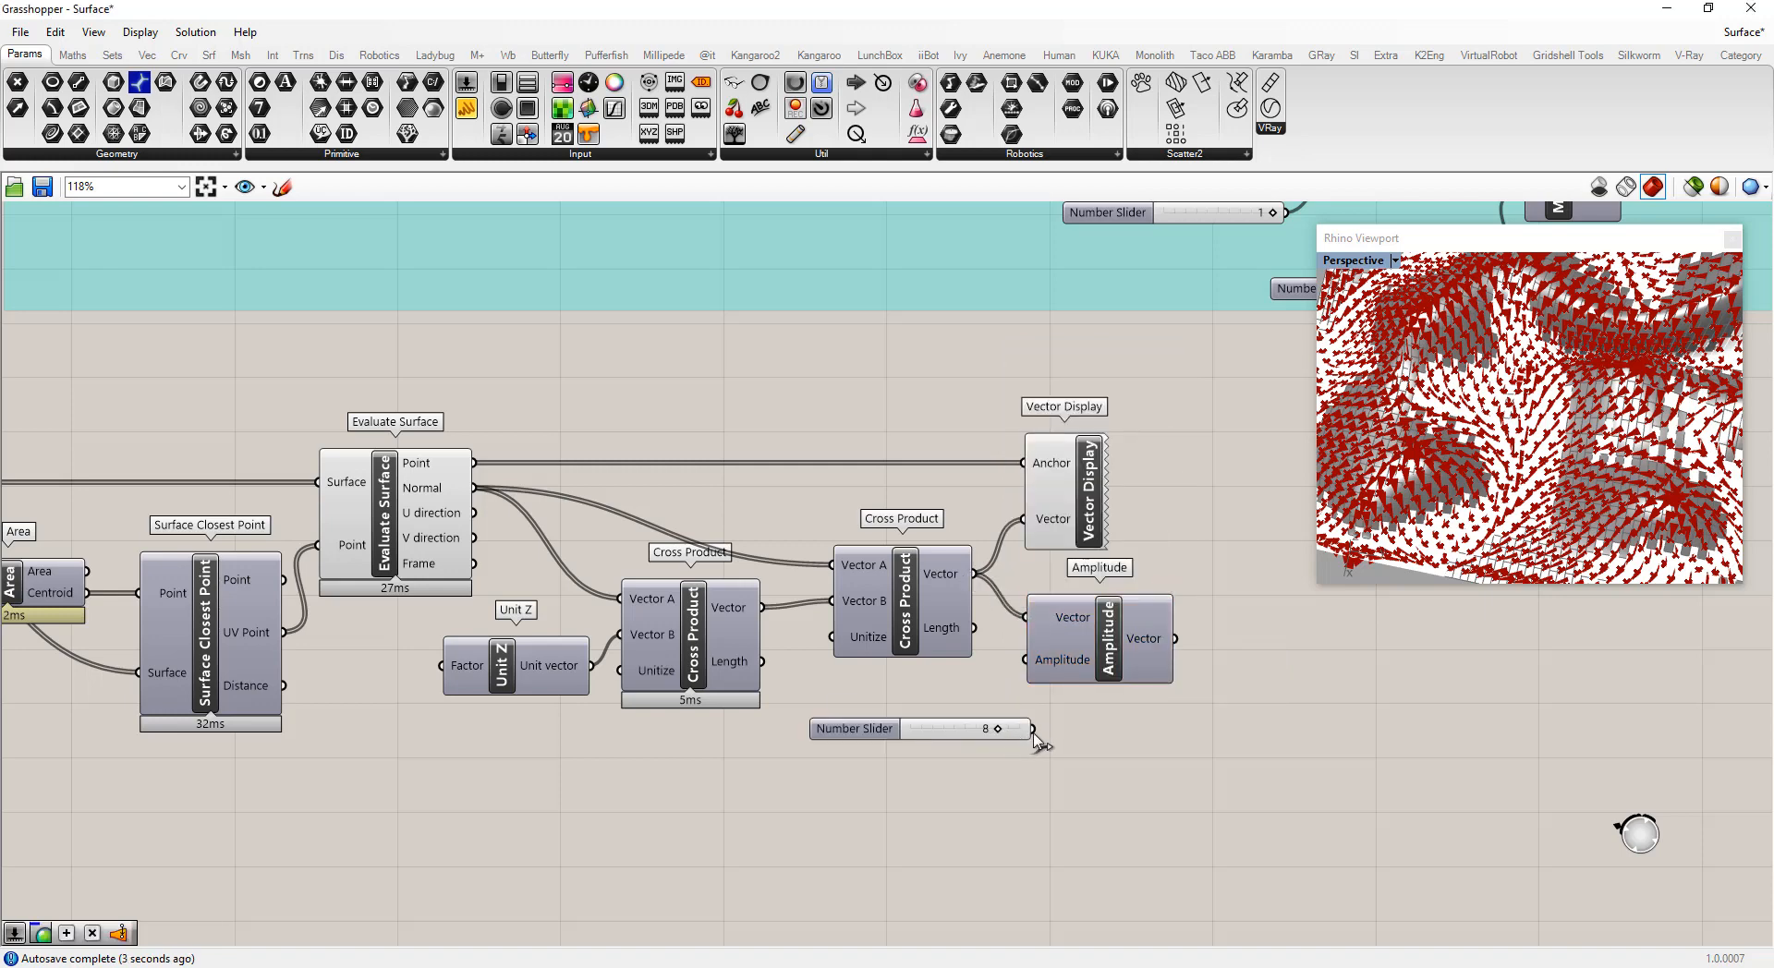
{"action": "left_click_drag", "start_coordinate": [1032, 729], "coordinate": [1028, 662]}
{"action": "left_click_drag", "start_coordinate": [1175, 639], "coordinate": [1261, 499]}
{"action": "left_click", "coordinate": [1263, 739]}
Turn off the preview of the Evaluate Surface component
{"action": "right_click", "coordinate": [388, 512]}
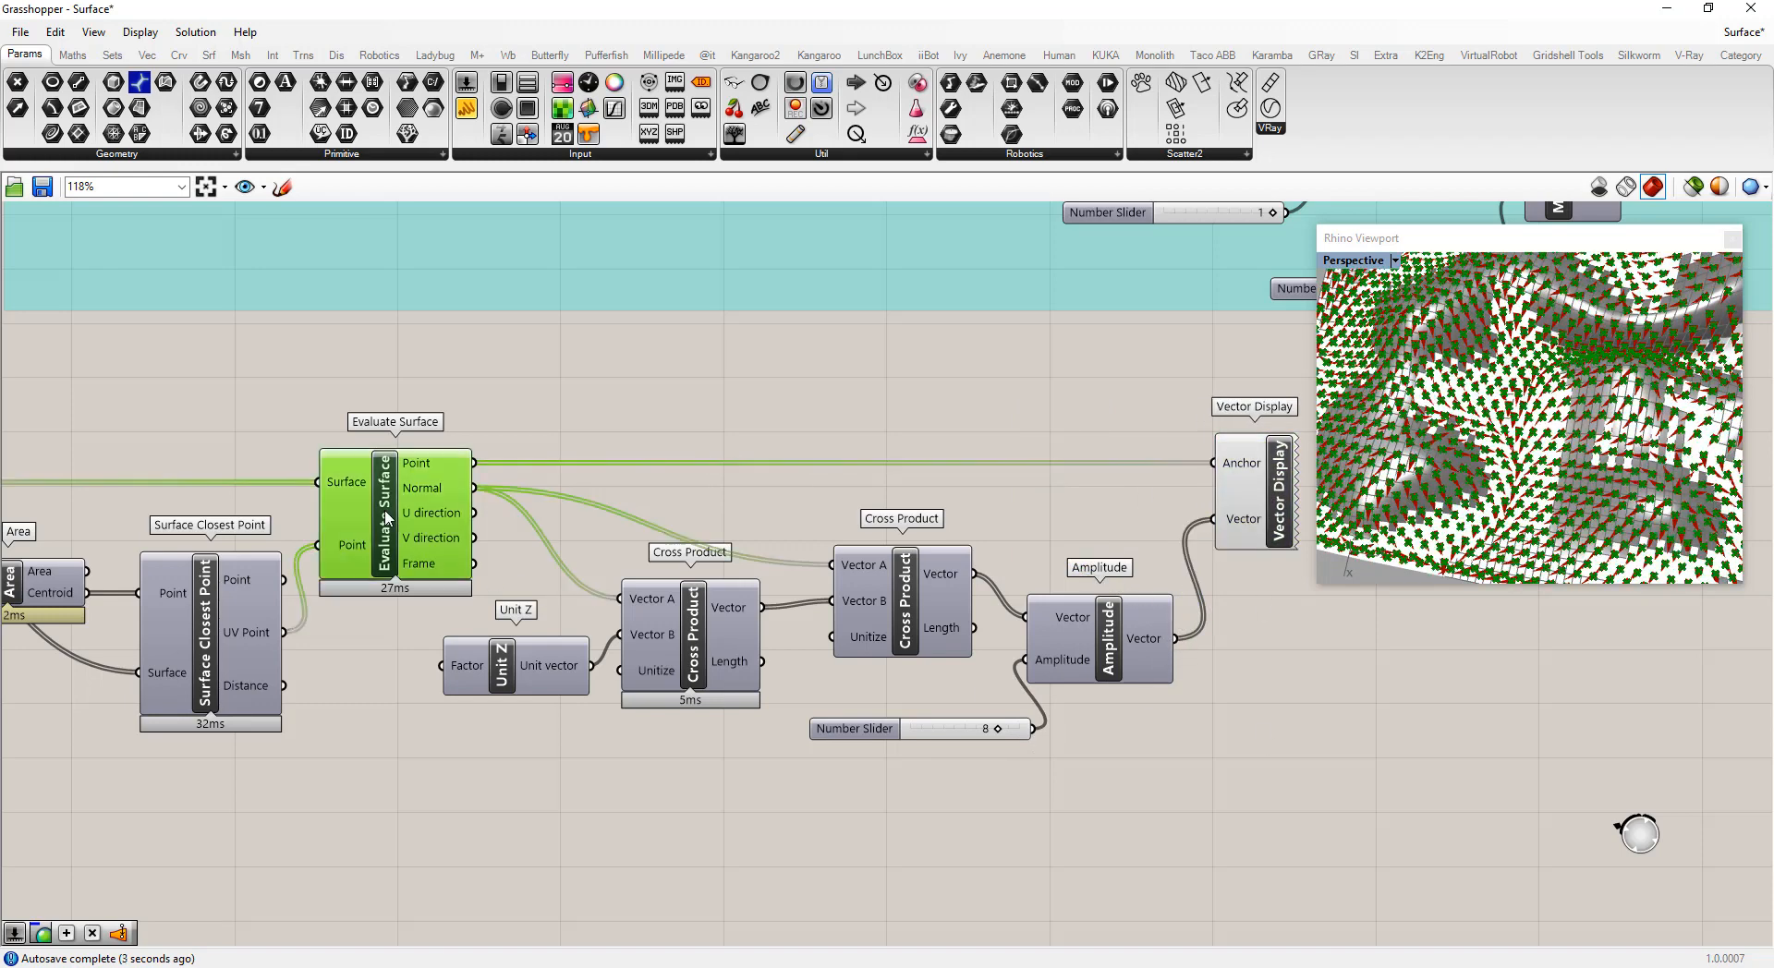
{"action": "left_click", "coordinate": [433, 549]}
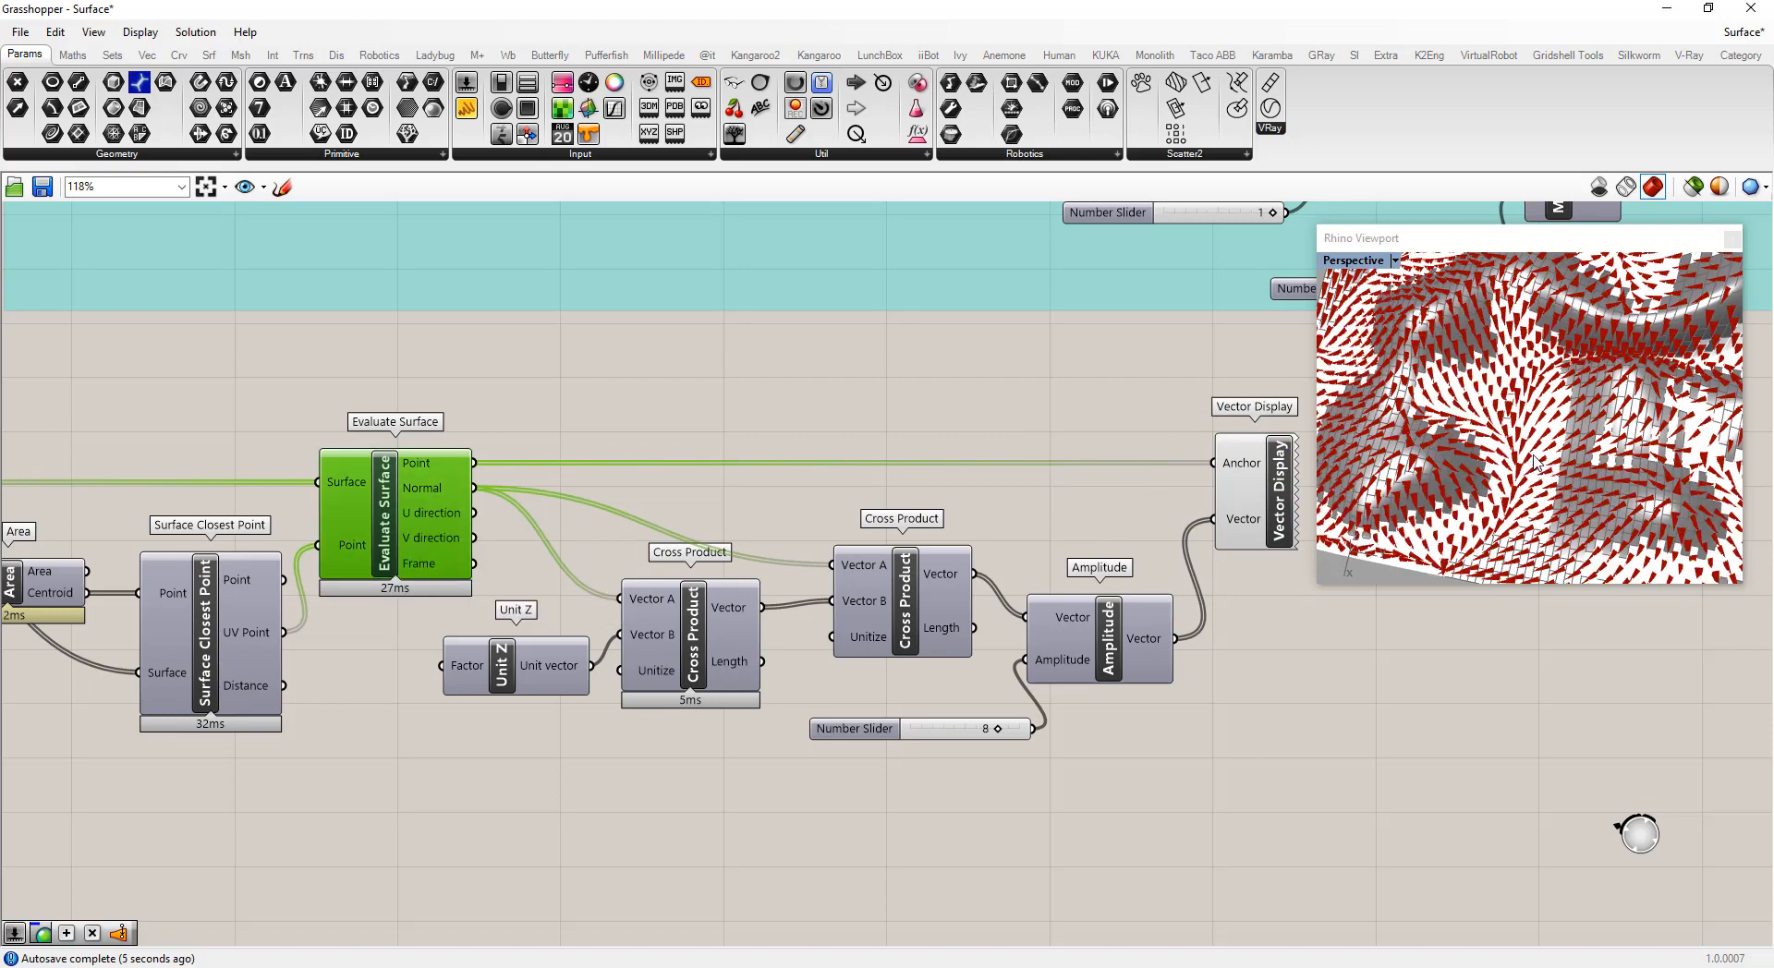
{"action": "scroll", "coordinate": [1533, 457], "scroll_direction": "up", "scroll_amount": 6}
{"action": "scroll", "coordinate": [1564, 398], "scroll_direction": "down", "scroll_amount": 7}
{"action": "right_click_drag", "start_coordinate": [1564, 399], "coordinate": [1426, 364]}
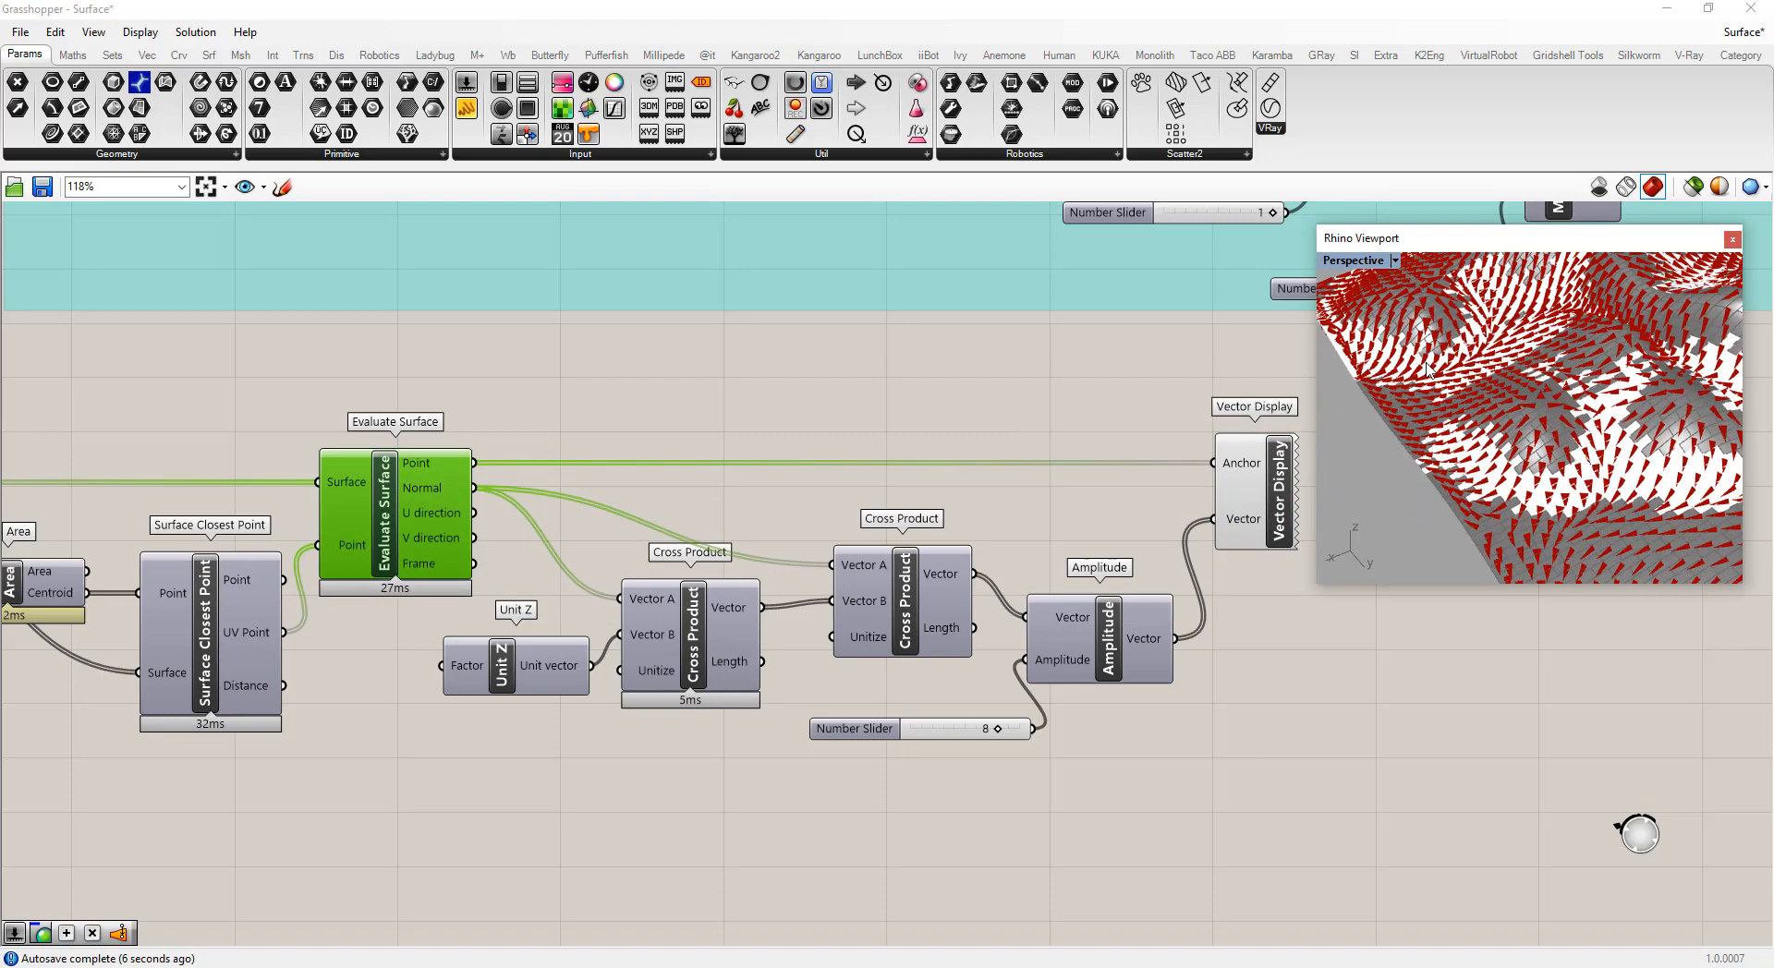
{"action": "scroll", "coordinate": [1593, 462], "scroll_direction": "up", "scroll_amount": 10}
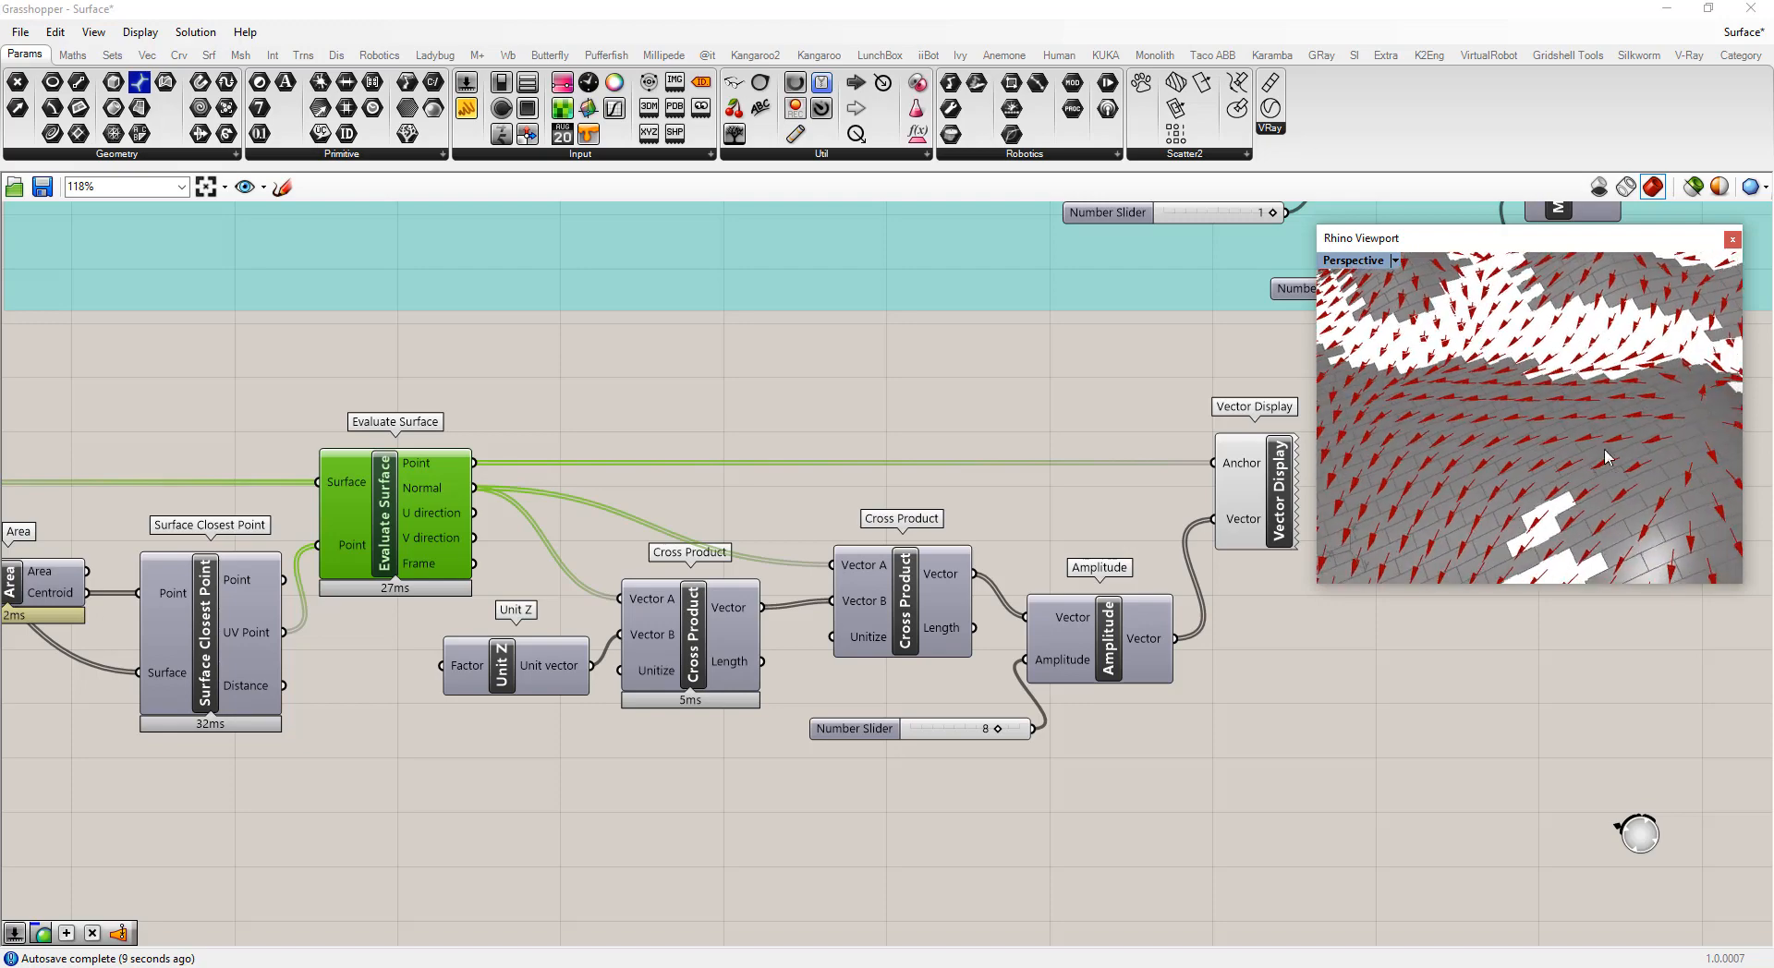
{"action": "scroll", "coordinate": [1608, 458], "scroll_direction": "down", "scroll_amount": 9}
{"action": "right_click_drag", "start_coordinate": [1608, 457], "coordinate": [1532, 423]}
{"action": "right_click_drag", "start_coordinate": [1612, 469], "coordinate": [1517, 486]}
{"action": "scroll", "coordinate": [1543, 465], "scroll_direction": "up", "scroll_amount": 6}
{"action": "scroll", "coordinate": [1539, 491], "scroll_direction": "up", "scroll_amount": 2}
{"action": "left_click", "coordinate": [1258, 752]}
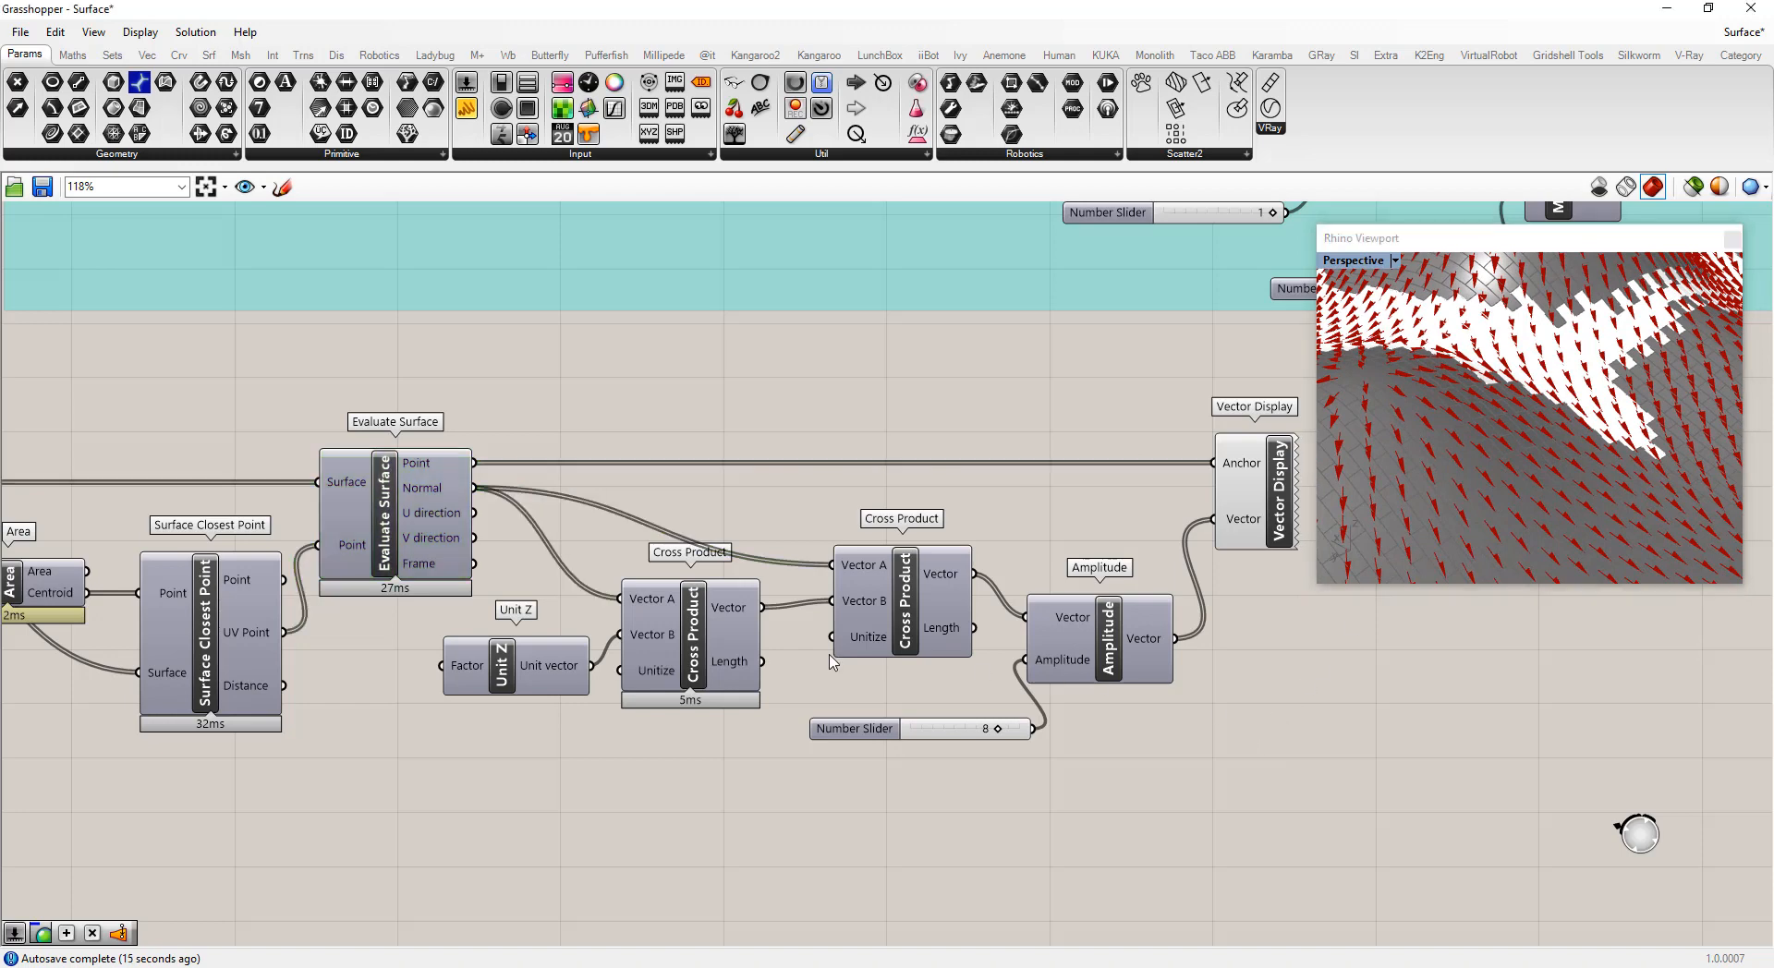
Rearrange the two Cross Product components and the Unit Z component on the canvas
{"action": "scroll", "coordinate": [765, 647], "scroll_direction": "down", "scroll_amount": 1}
{"action": "scroll", "coordinate": [859, 623], "scroll_direction": "up", "scroll_amount": 1}
{"action": "left_click_drag", "start_coordinate": [859, 623], "coordinate": [840, 568]}
{"action": "left_click_drag", "start_coordinate": [656, 644], "coordinate": [649, 699]}
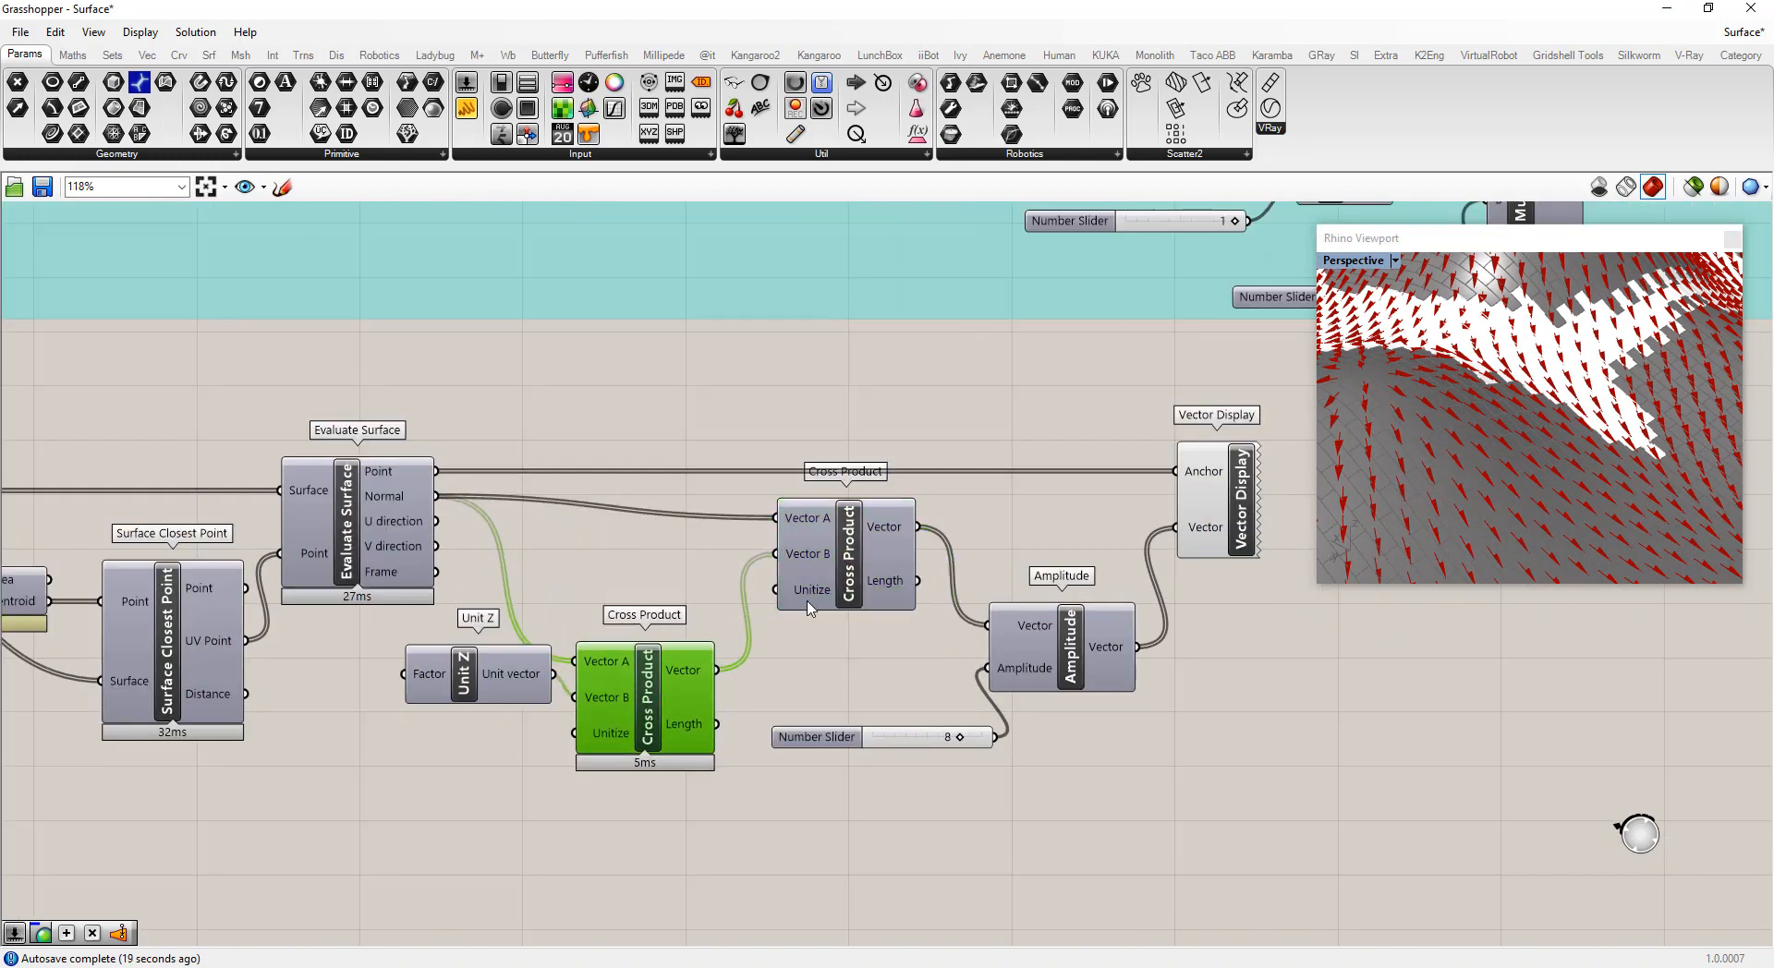
{"action": "left_click_drag", "start_coordinate": [877, 569], "coordinate": [857, 591]}
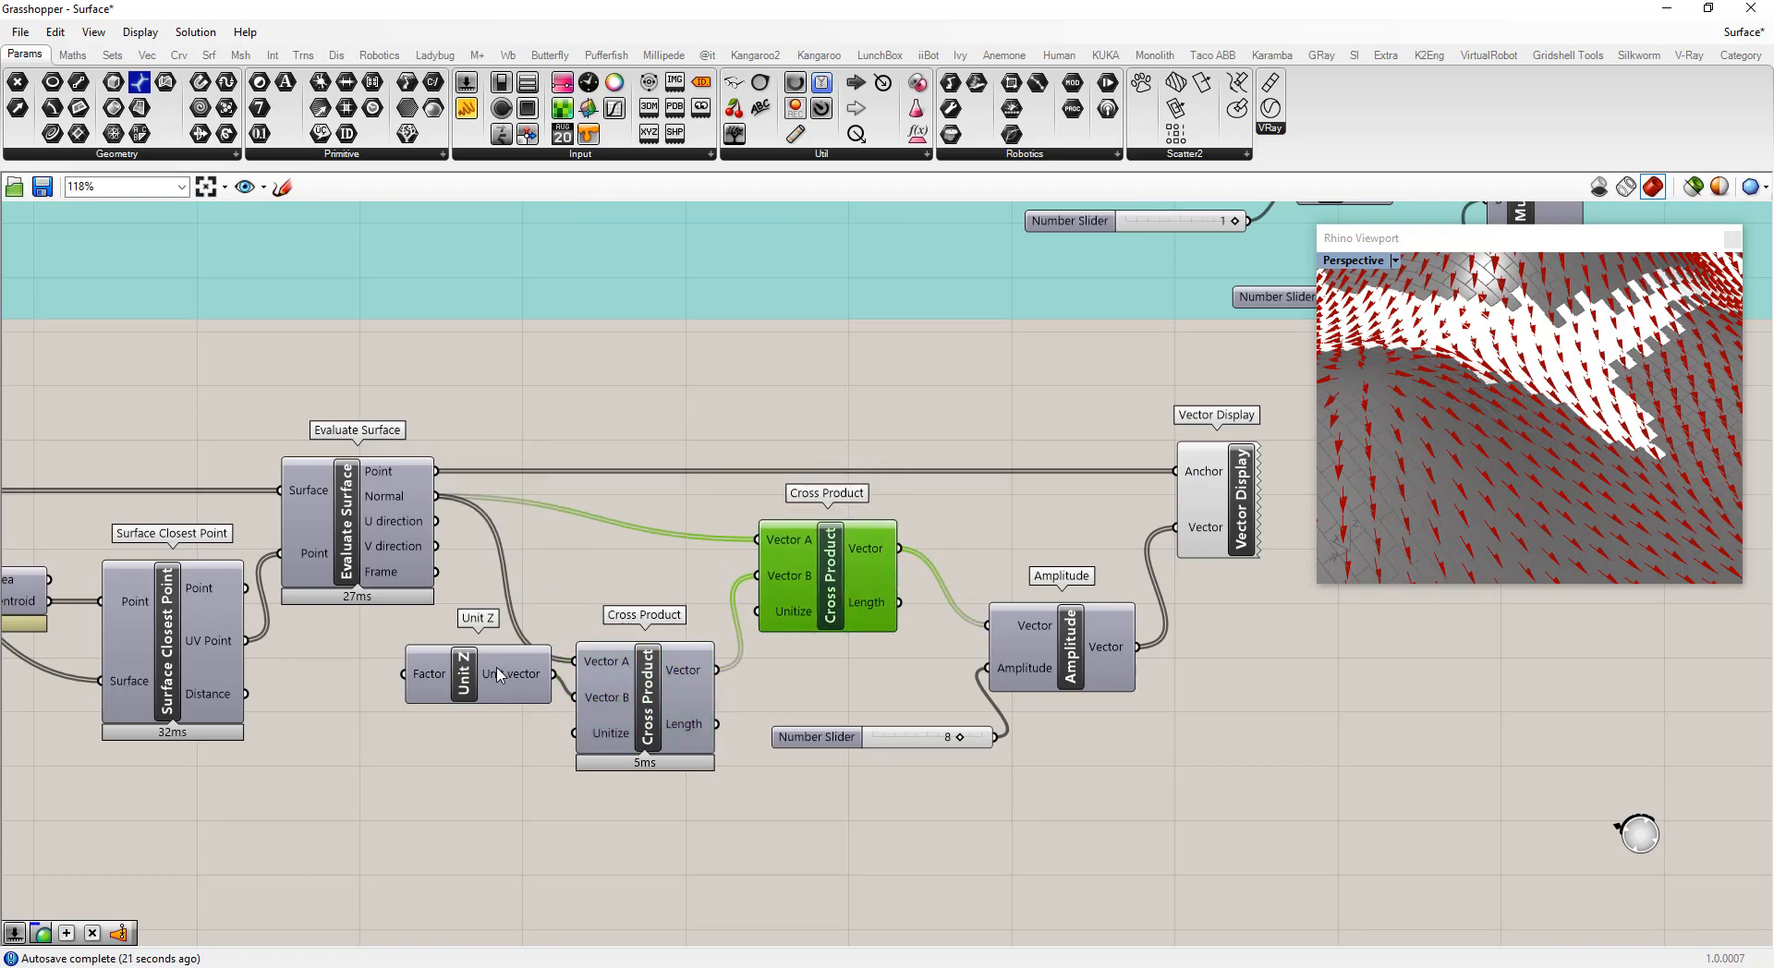
{"action": "left_click_drag", "start_coordinate": [500, 673], "coordinate": [468, 723]}
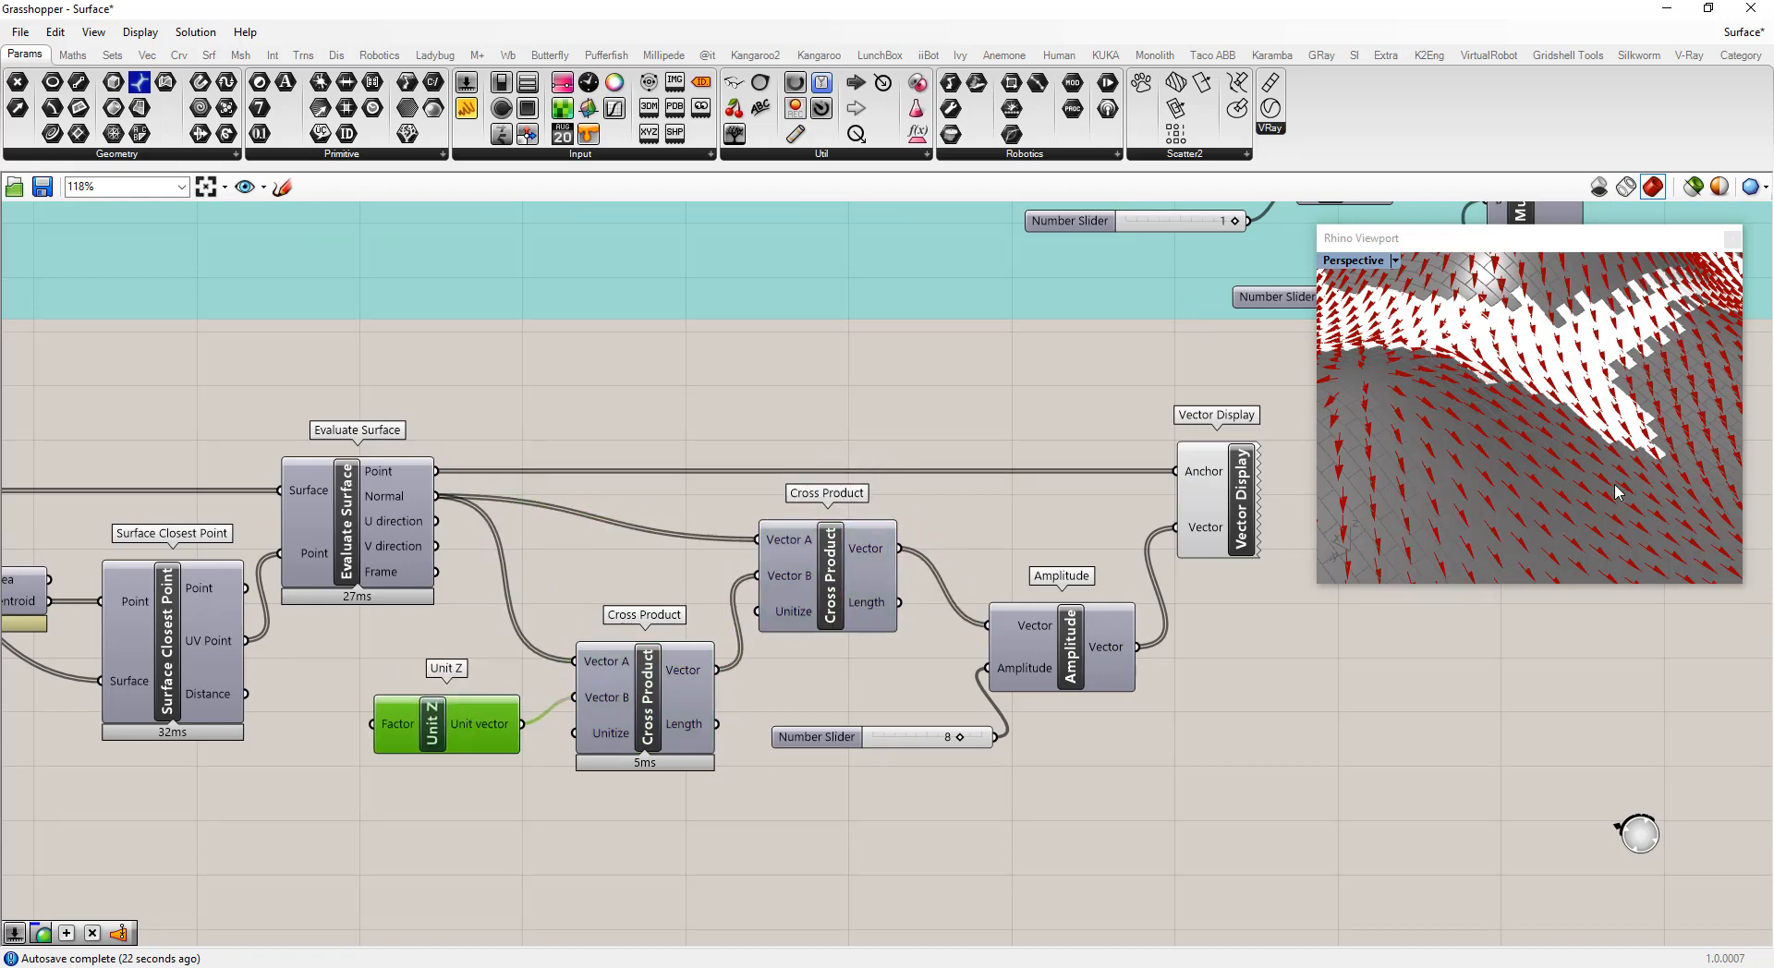
Orbit and zoom the Rhino viewport to inspect the scaled vectors on the surface
{"action": "right_click_drag", "start_coordinate": [1467, 543], "coordinate": [1583, 477]}
{"action": "right_click_drag", "start_coordinate": [1575, 325], "coordinate": [1550, 446]}
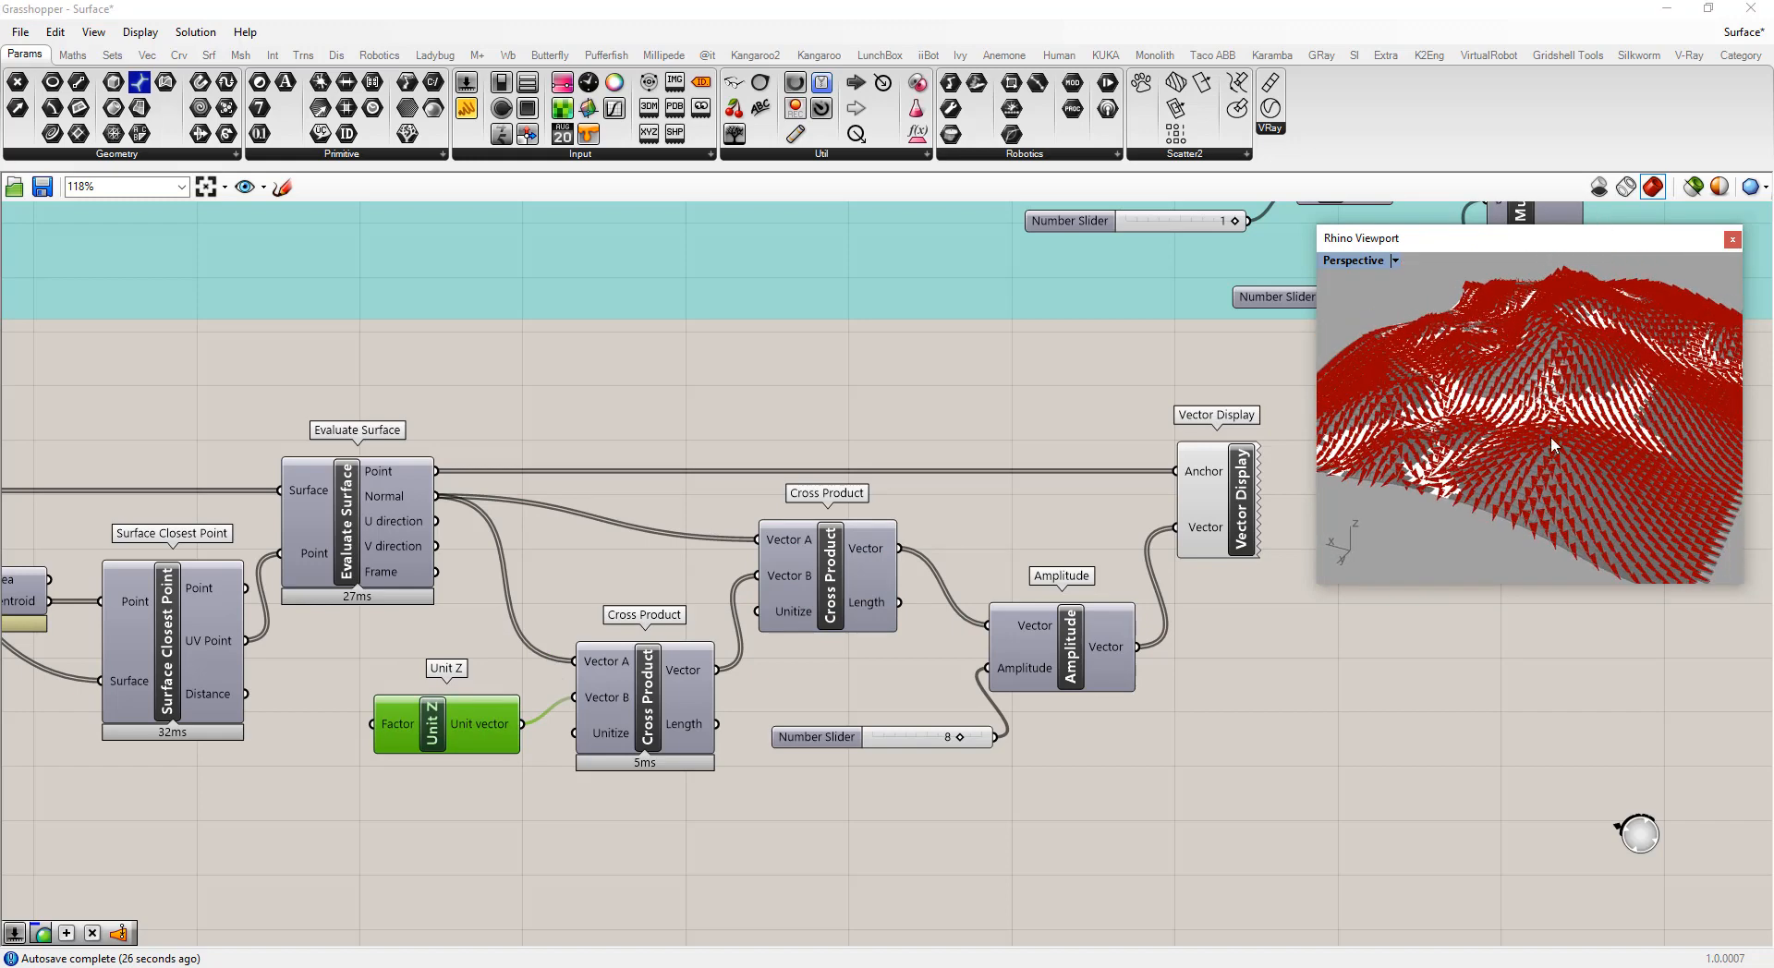
{"action": "scroll", "coordinate": [1575, 493], "scroll_direction": "up", "scroll_amount": 3}
{"action": "scroll", "coordinate": [1566, 500], "scroll_direction": "up", "scroll_amount": 2}
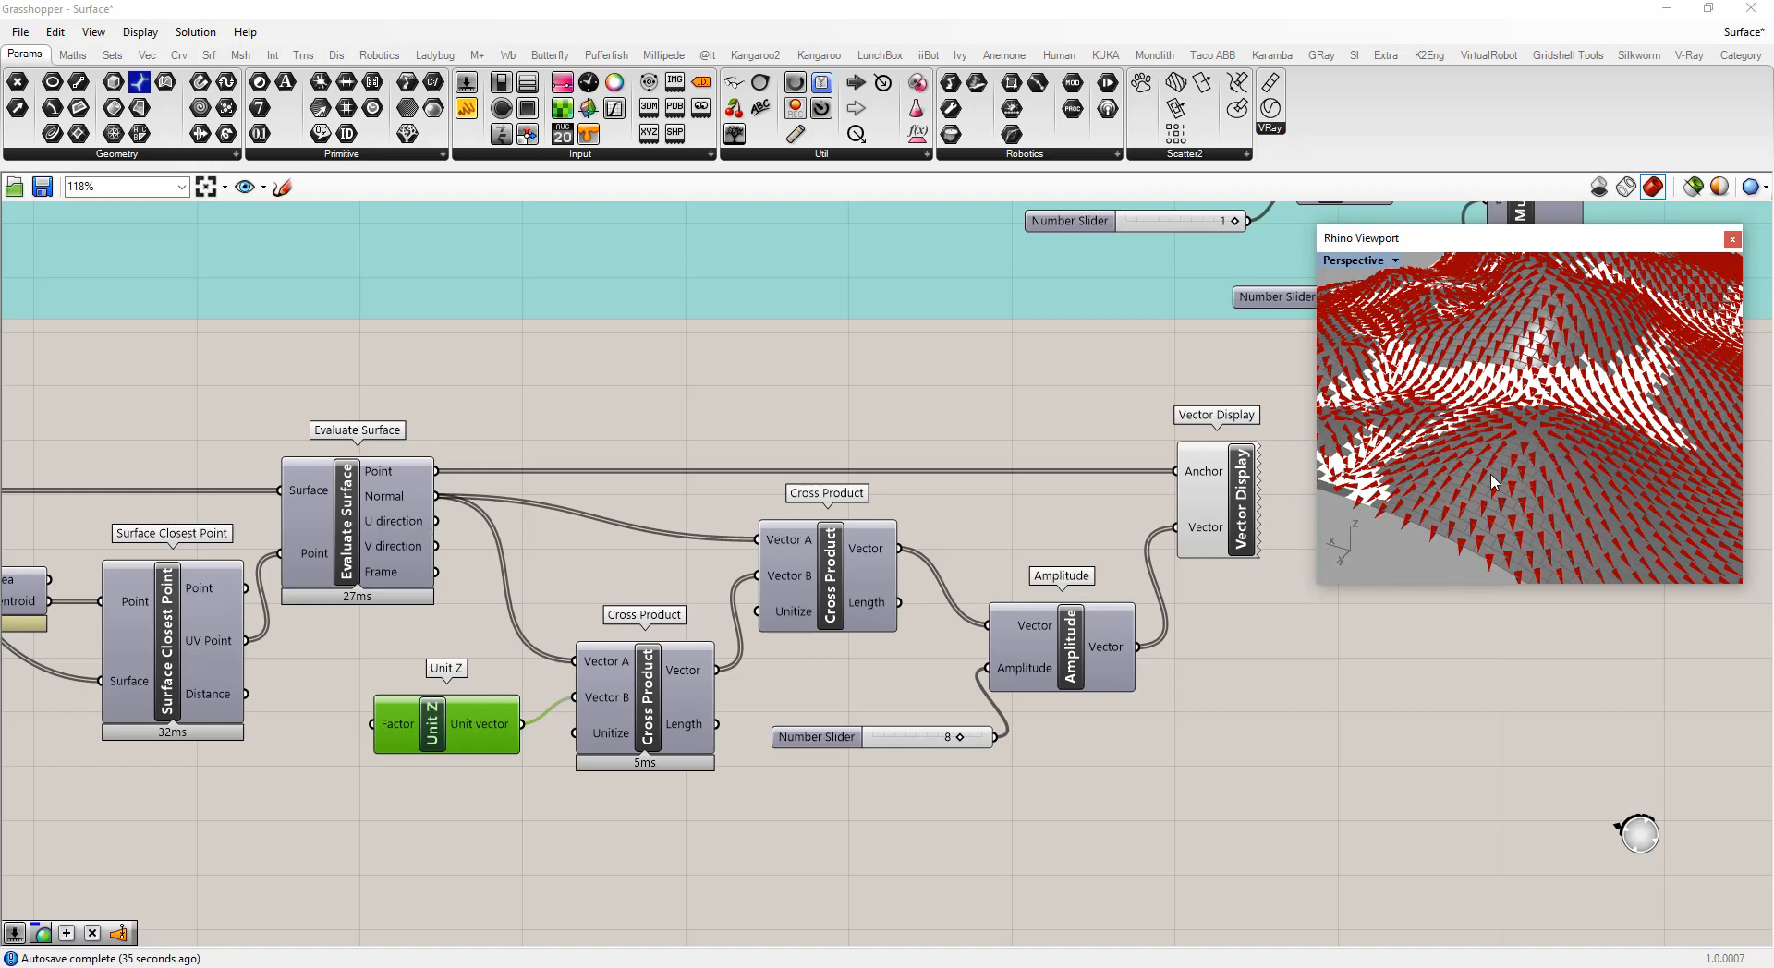
{"action": "right_click_drag", "start_coordinate": [1510, 468], "coordinate": [1635, 449]}
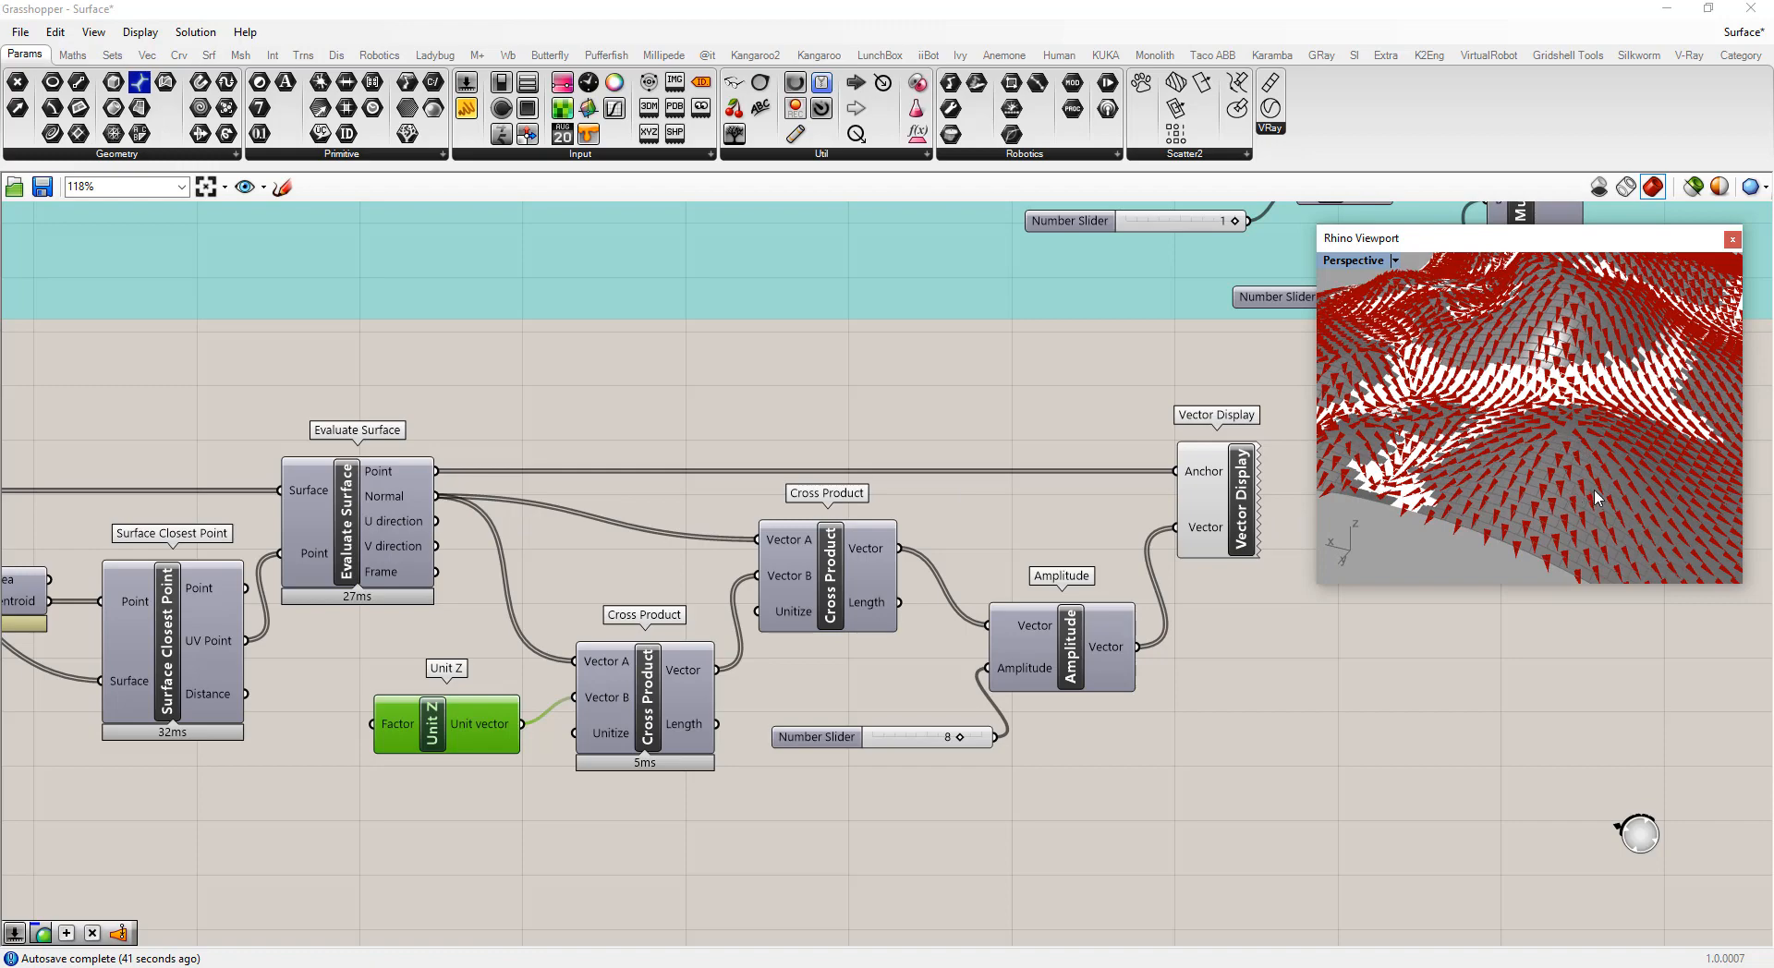
{"action": "right_click_drag", "start_coordinate": [1597, 499], "coordinate": [1377, 545]}
Nudge the Amplitude component and turn off the preview of the Vector Display component
{"action": "left_click_drag", "start_coordinate": [1062, 658], "coordinate": [1062, 641]}
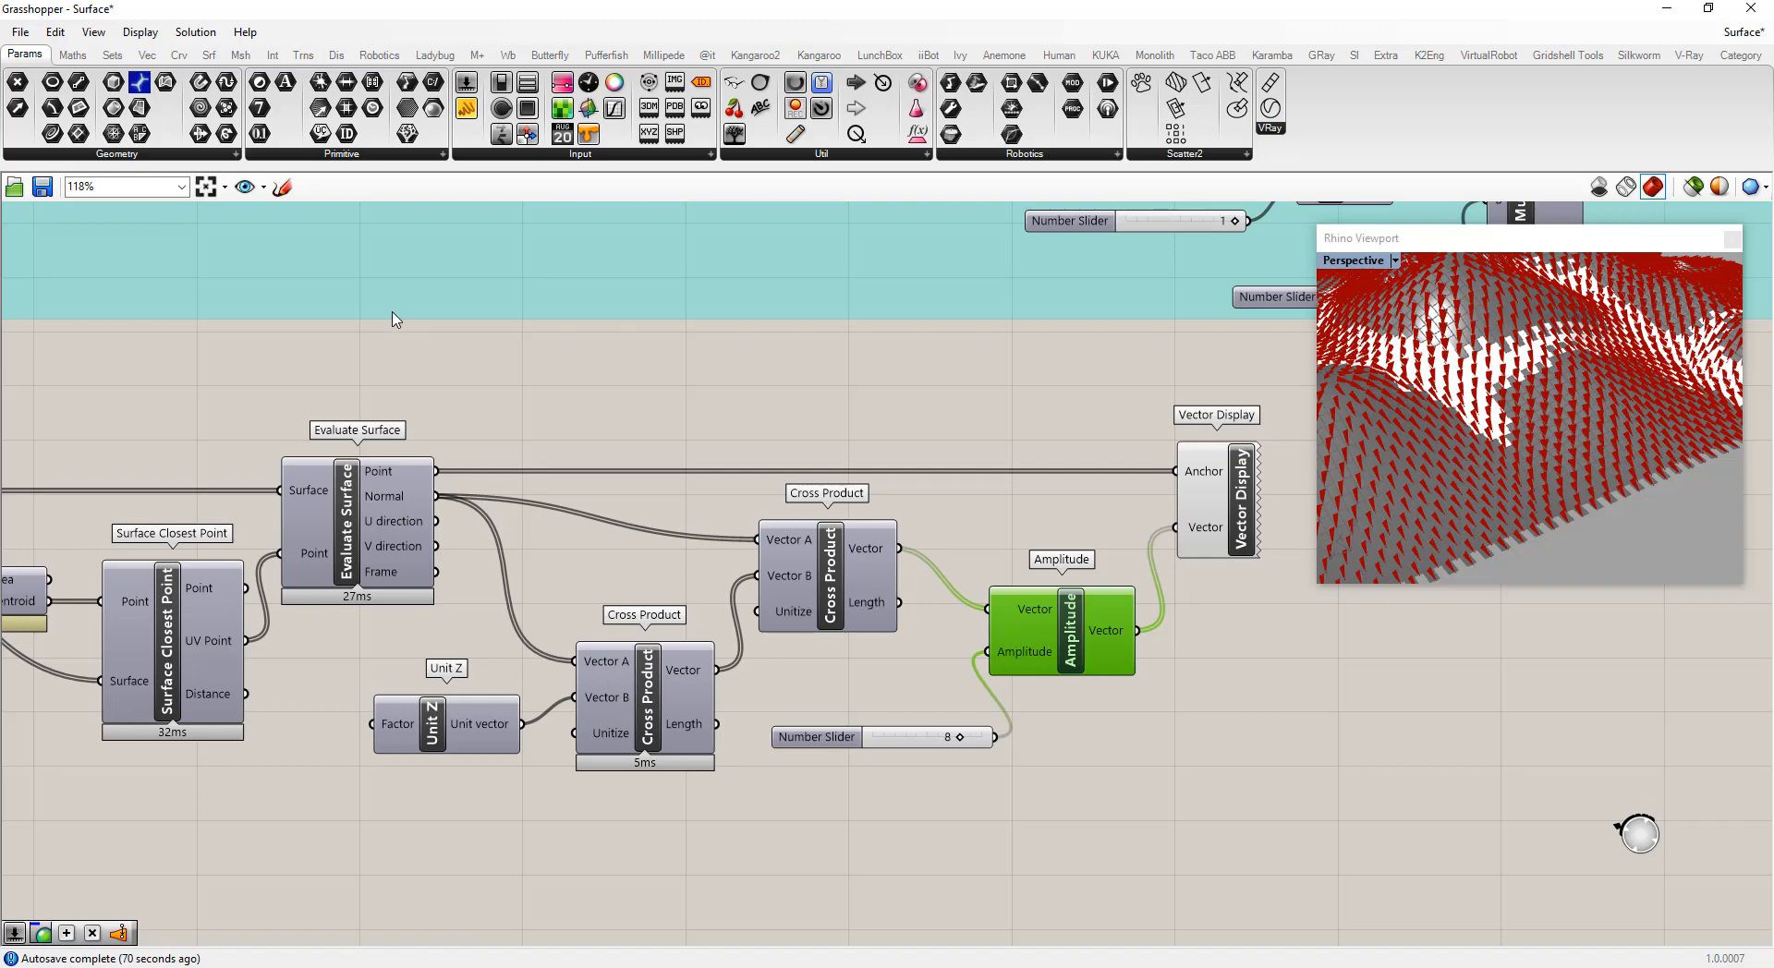
{"action": "scroll", "coordinate": [1109, 476], "scroll_direction": "down", "scroll_amount": 3}
{"action": "scroll", "coordinate": [1180, 498], "scroll_direction": "up", "scroll_amount": 3}
{"action": "scroll", "coordinate": [1167, 504], "scroll_direction": "up", "scroll_amount": 1}
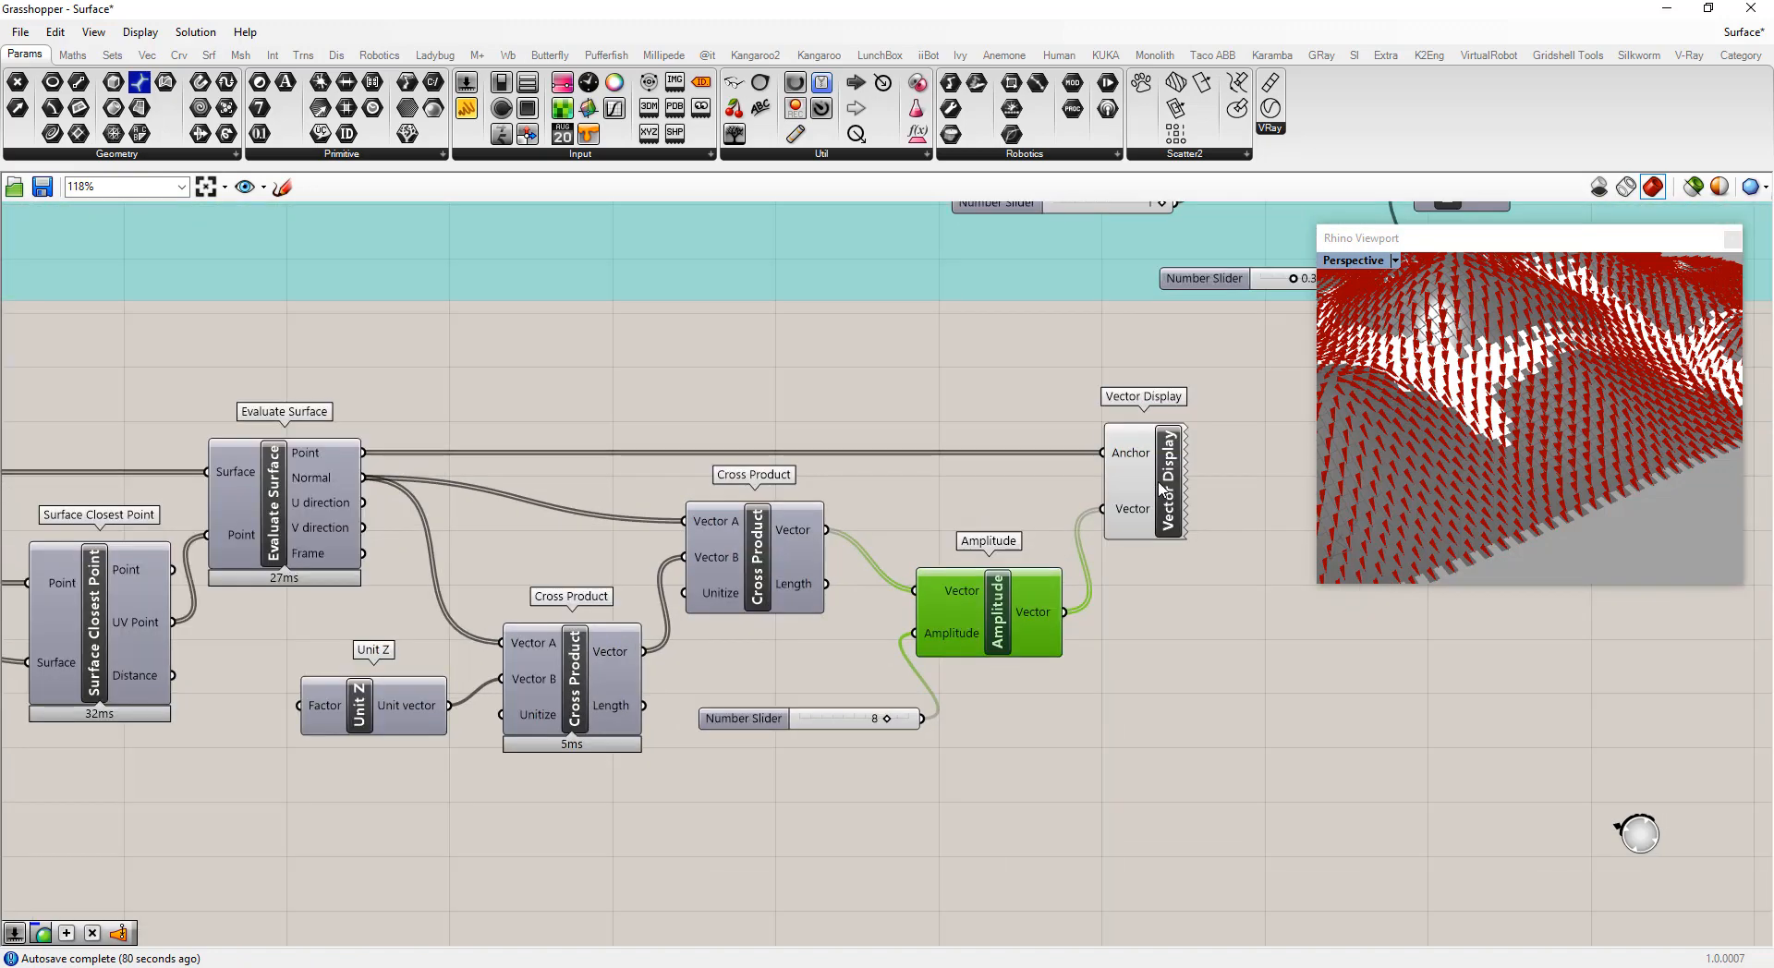
{"action": "right_click", "coordinate": [1170, 474]}
{"action": "left_click", "coordinate": [1201, 524]}
Place a Vector Display Ex component on the canvas next to the vector chain
{"action": "scroll", "coordinate": [940, 499], "scroll_direction": "down", "scroll_amount": 6}
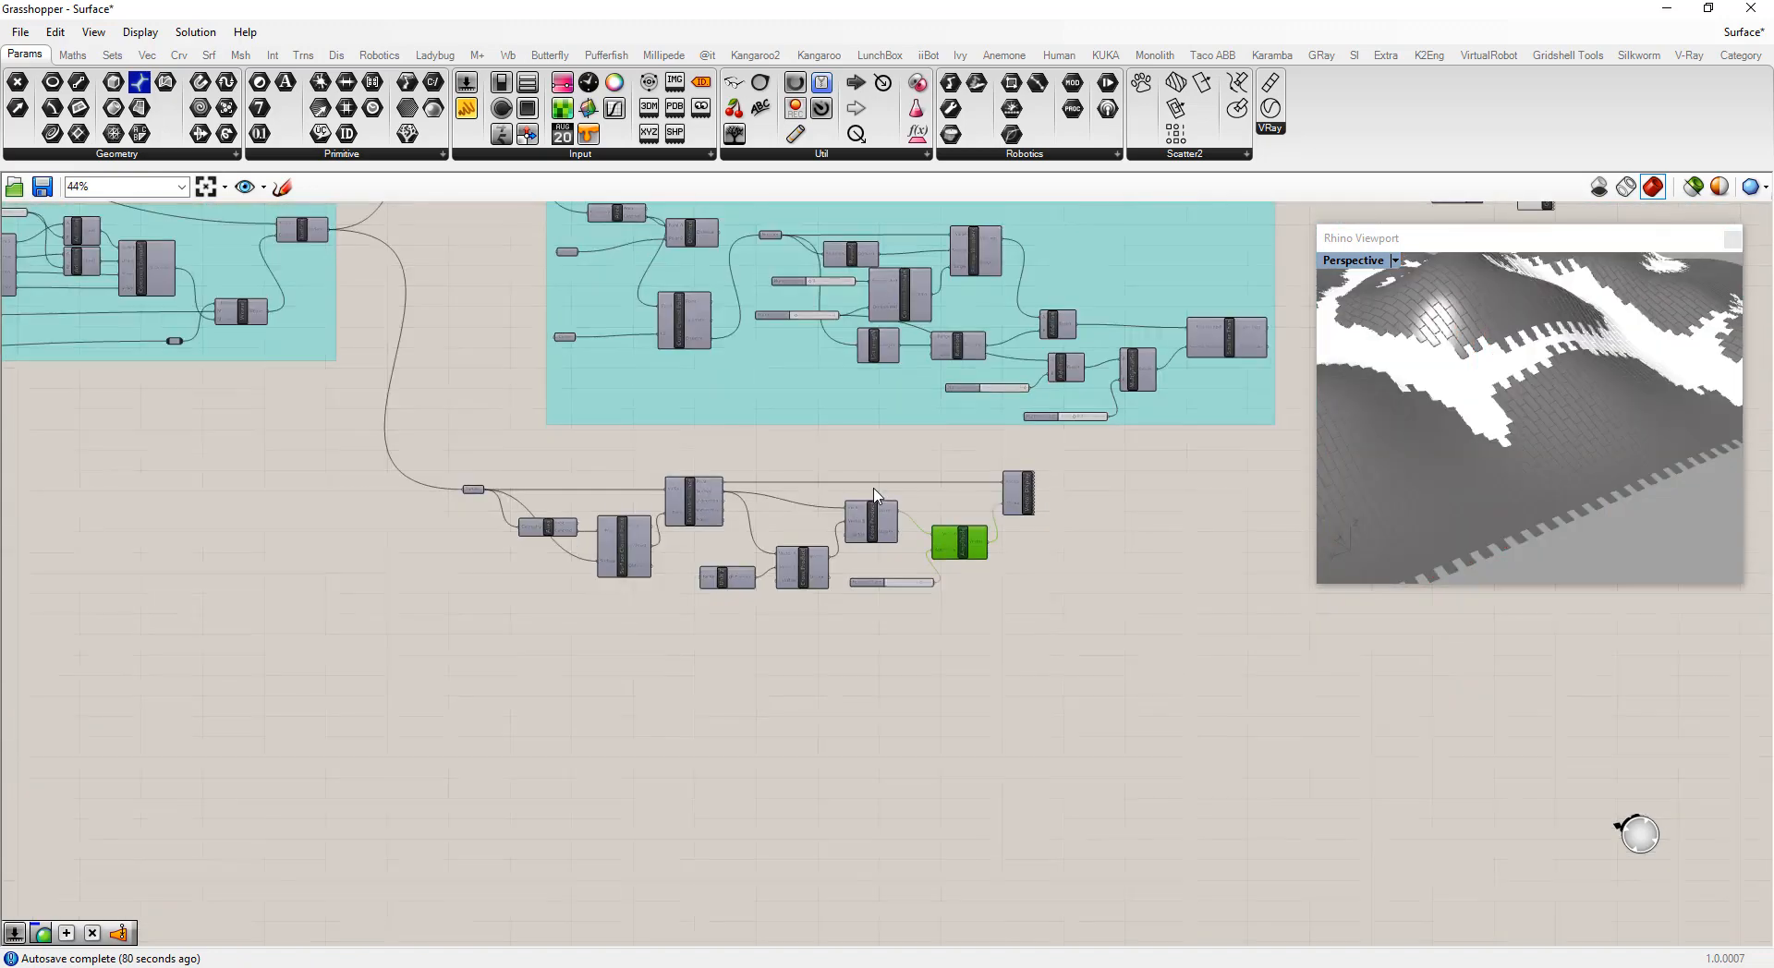
{"action": "scroll", "coordinate": [782, 516], "scroll_direction": "down", "scroll_amount": 5}
{"action": "scroll", "coordinate": [995, 522], "scroll_direction": "up", "scroll_amount": 3}
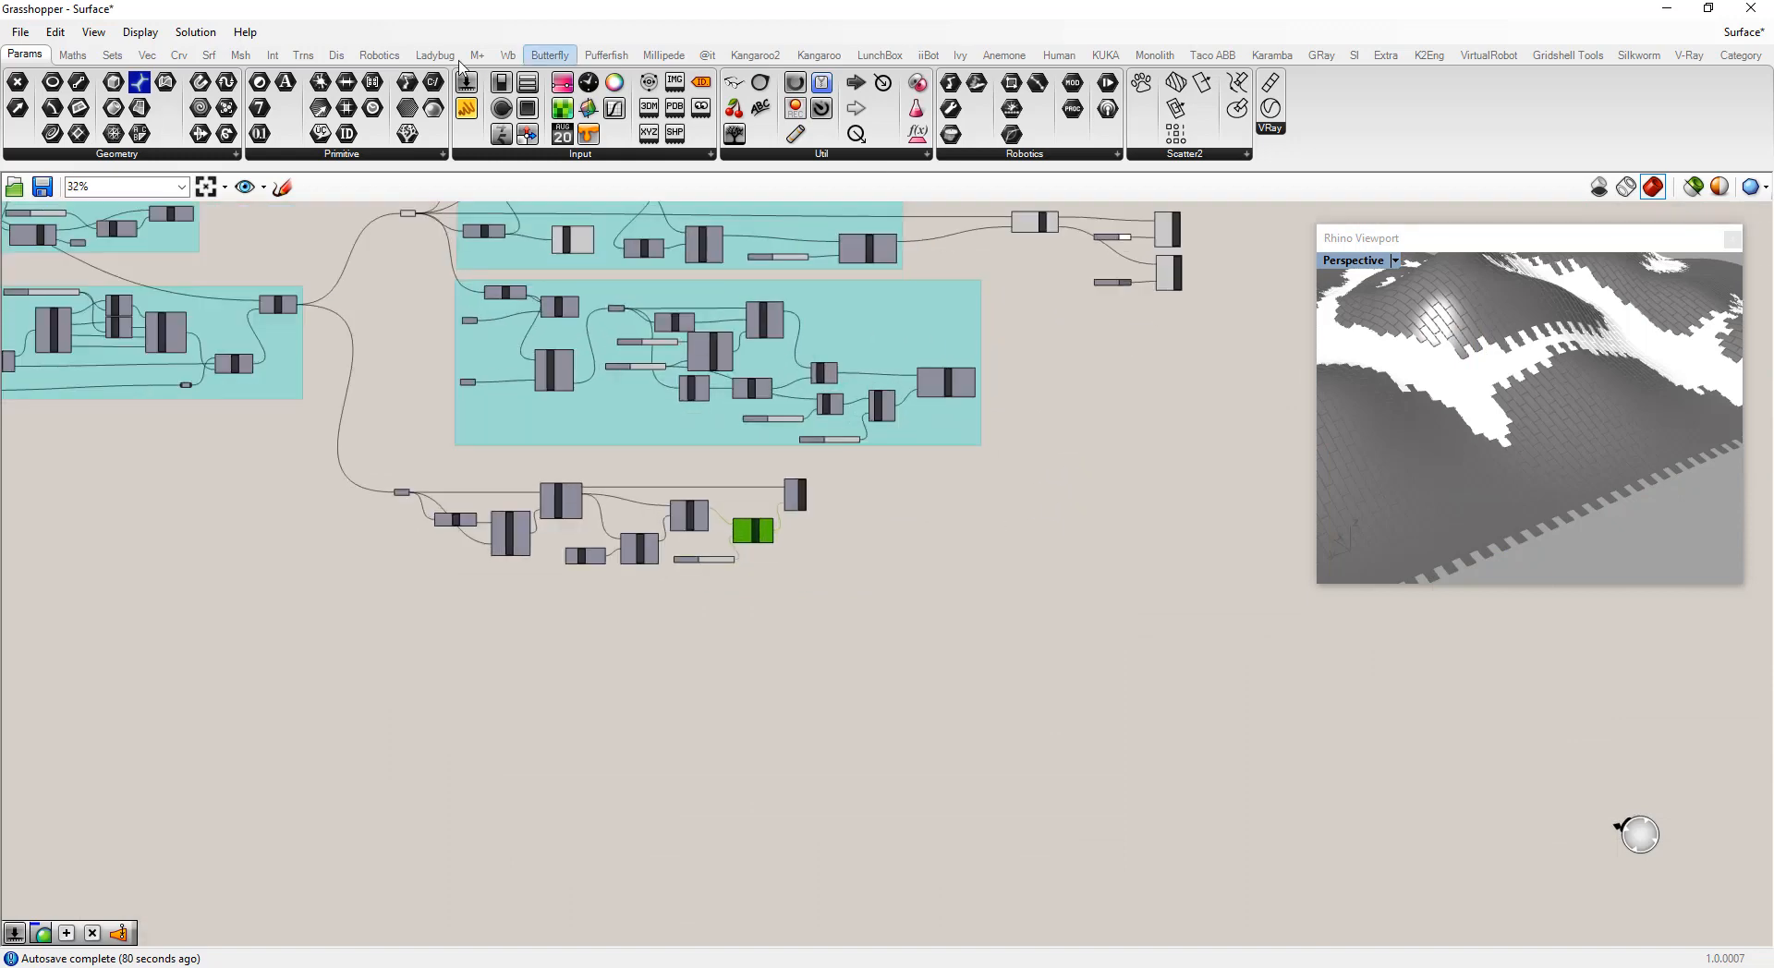
{"action": "left_click", "coordinate": [337, 55]}
{"action": "left_click_drag", "start_coordinate": [592, 112], "coordinate": [905, 518]}
{"action": "scroll", "coordinate": [902, 518], "scroll_direction": "up", "scroll_amount": 9}
{"action": "left_click_drag", "start_coordinate": [1050, 532], "coordinate": [1118, 488]}
{"action": "scroll", "coordinate": [962, 490], "scroll_direction": "down", "scroll_amount": 4}
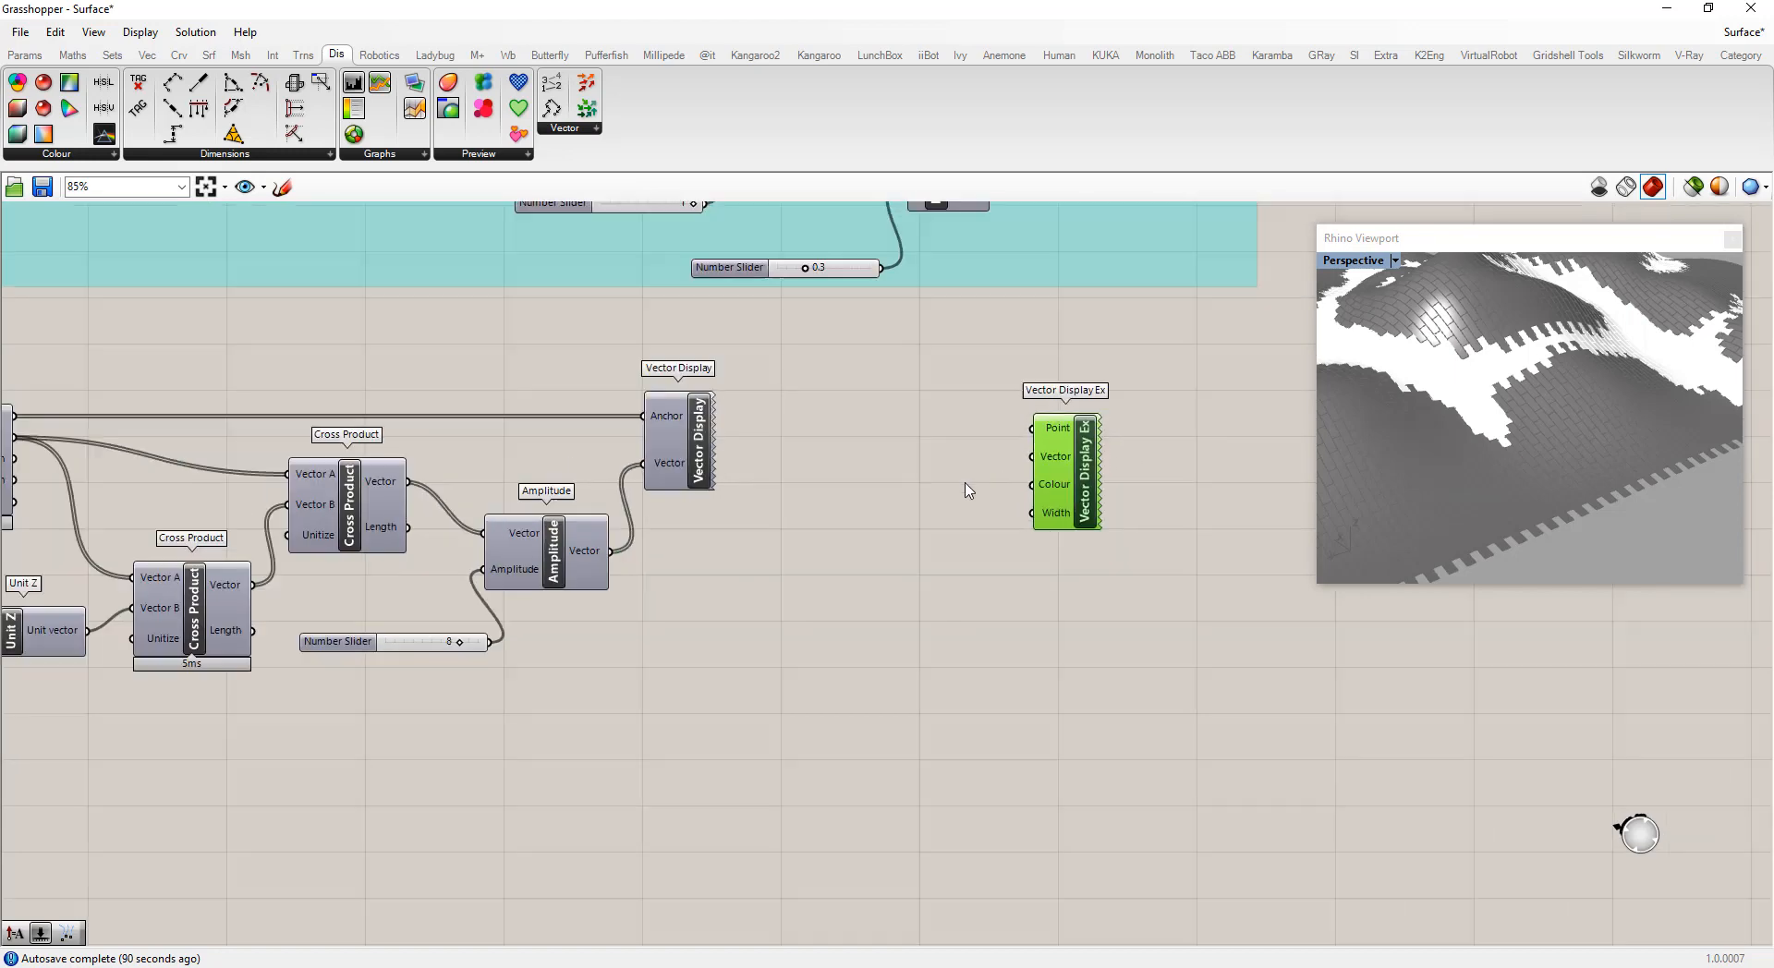
Connect Evaluate Surface's Point and Amplitude's Vector outputs to Vector Display Ex's Point and Vector inputs
{"action": "left_click_drag", "start_coordinate": [277, 435], "coordinate": [1015, 443]}
{"action": "left_click_drag", "start_coordinate": [706, 531], "coordinate": [1001, 473]}
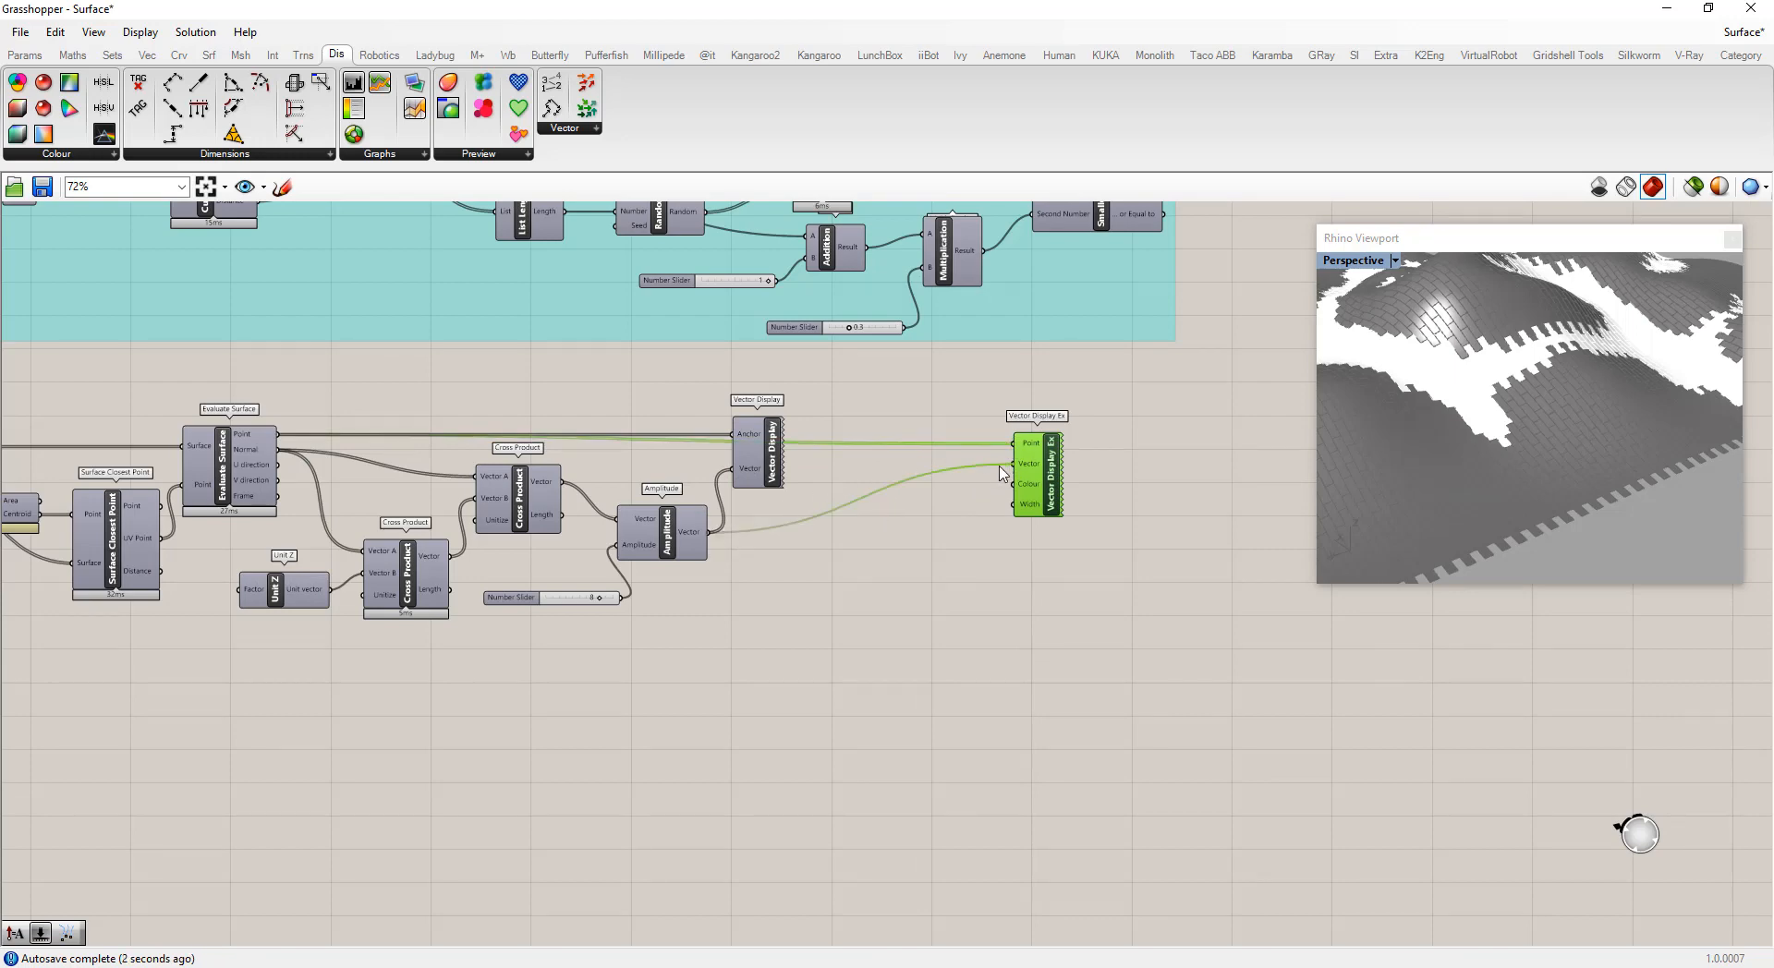
{"action": "left_click", "coordinate": [1102, 526]}
{"action": "scroll", "coordinate": [1109, 498], "scroll_direction": "up", "scroll_amount": 2}
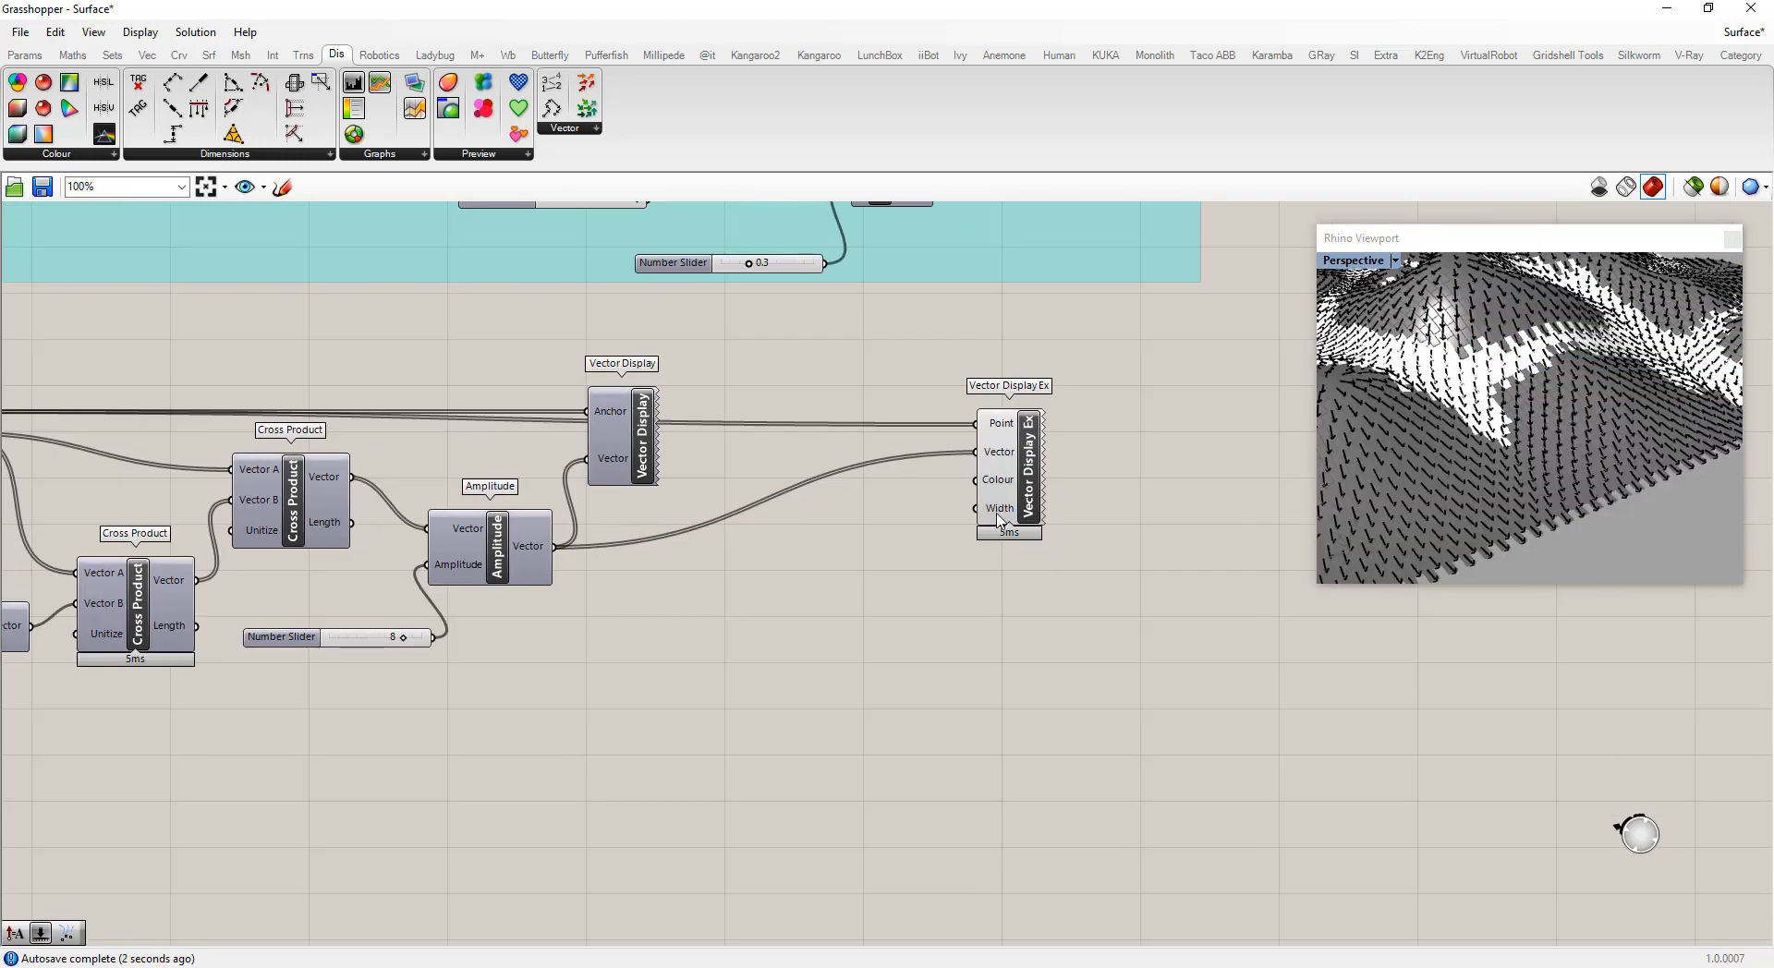
{"action": "left_click_drag", "start_coordinate": [1029, 481], "coordinate": [1121, 487]}
{"action": "left_click", "coordinate": [1050, 561]}
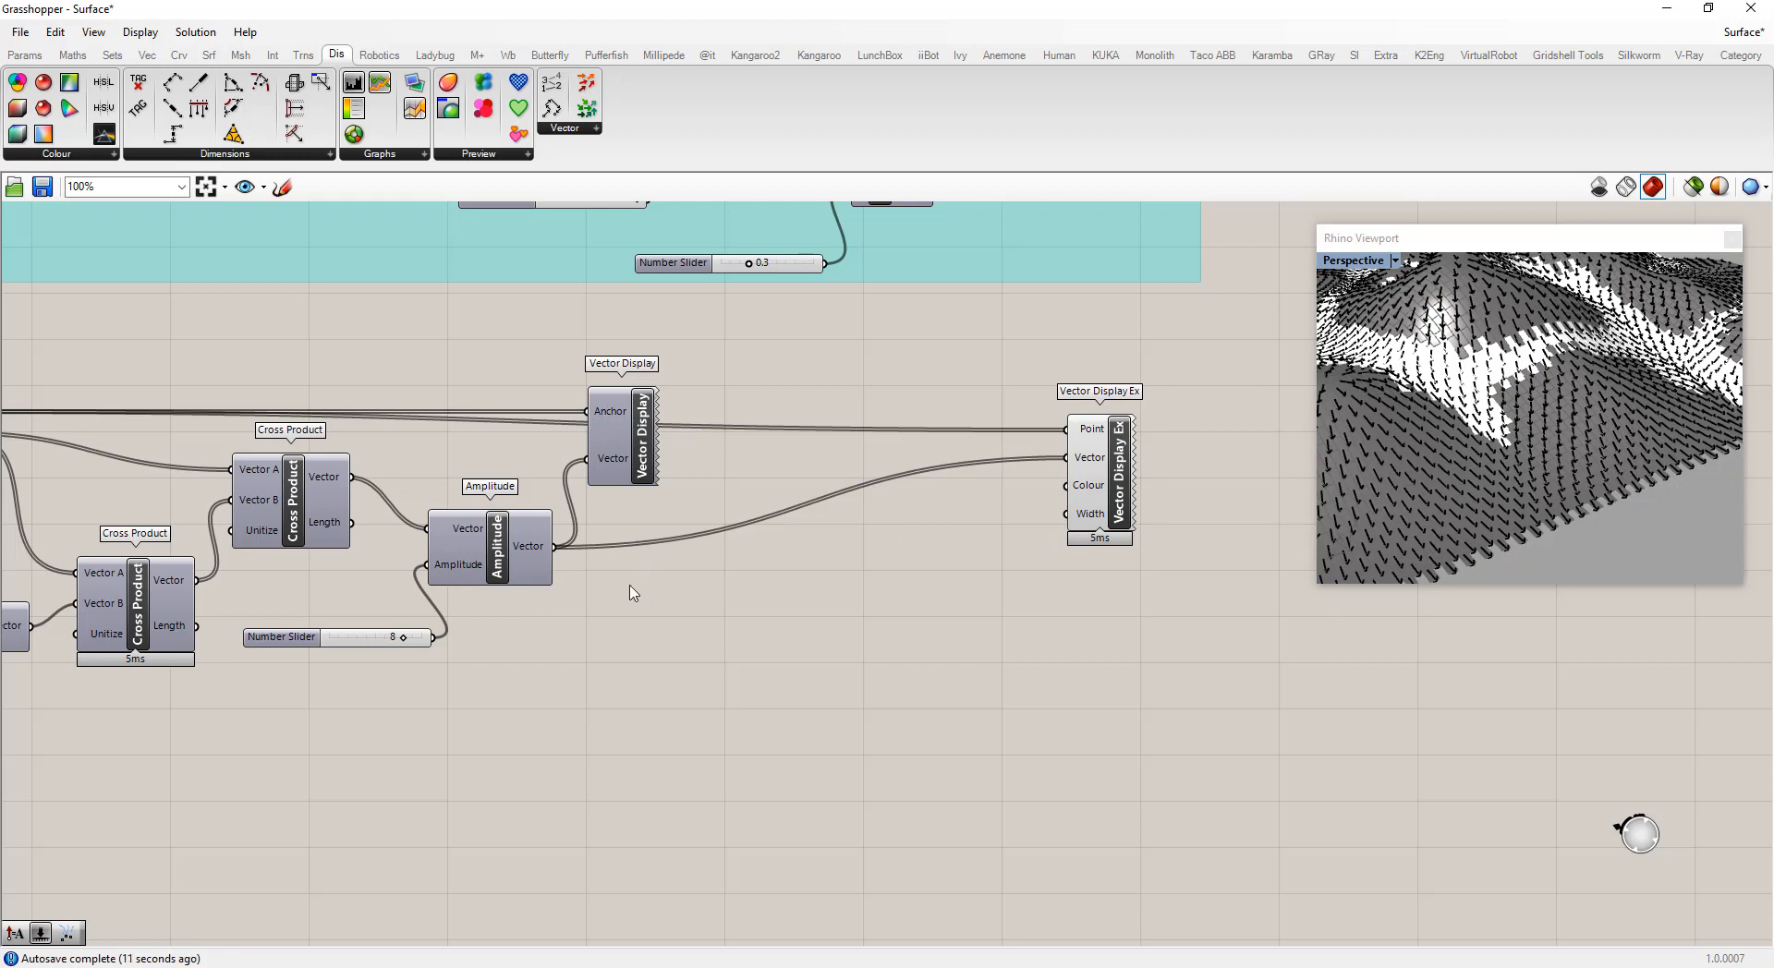
Add a Unit Vector component fed by Amplitude's Vector output
{"action": "left_click_drag", "start_coordinate": [508, 557], "coordinate": [504, 570]}
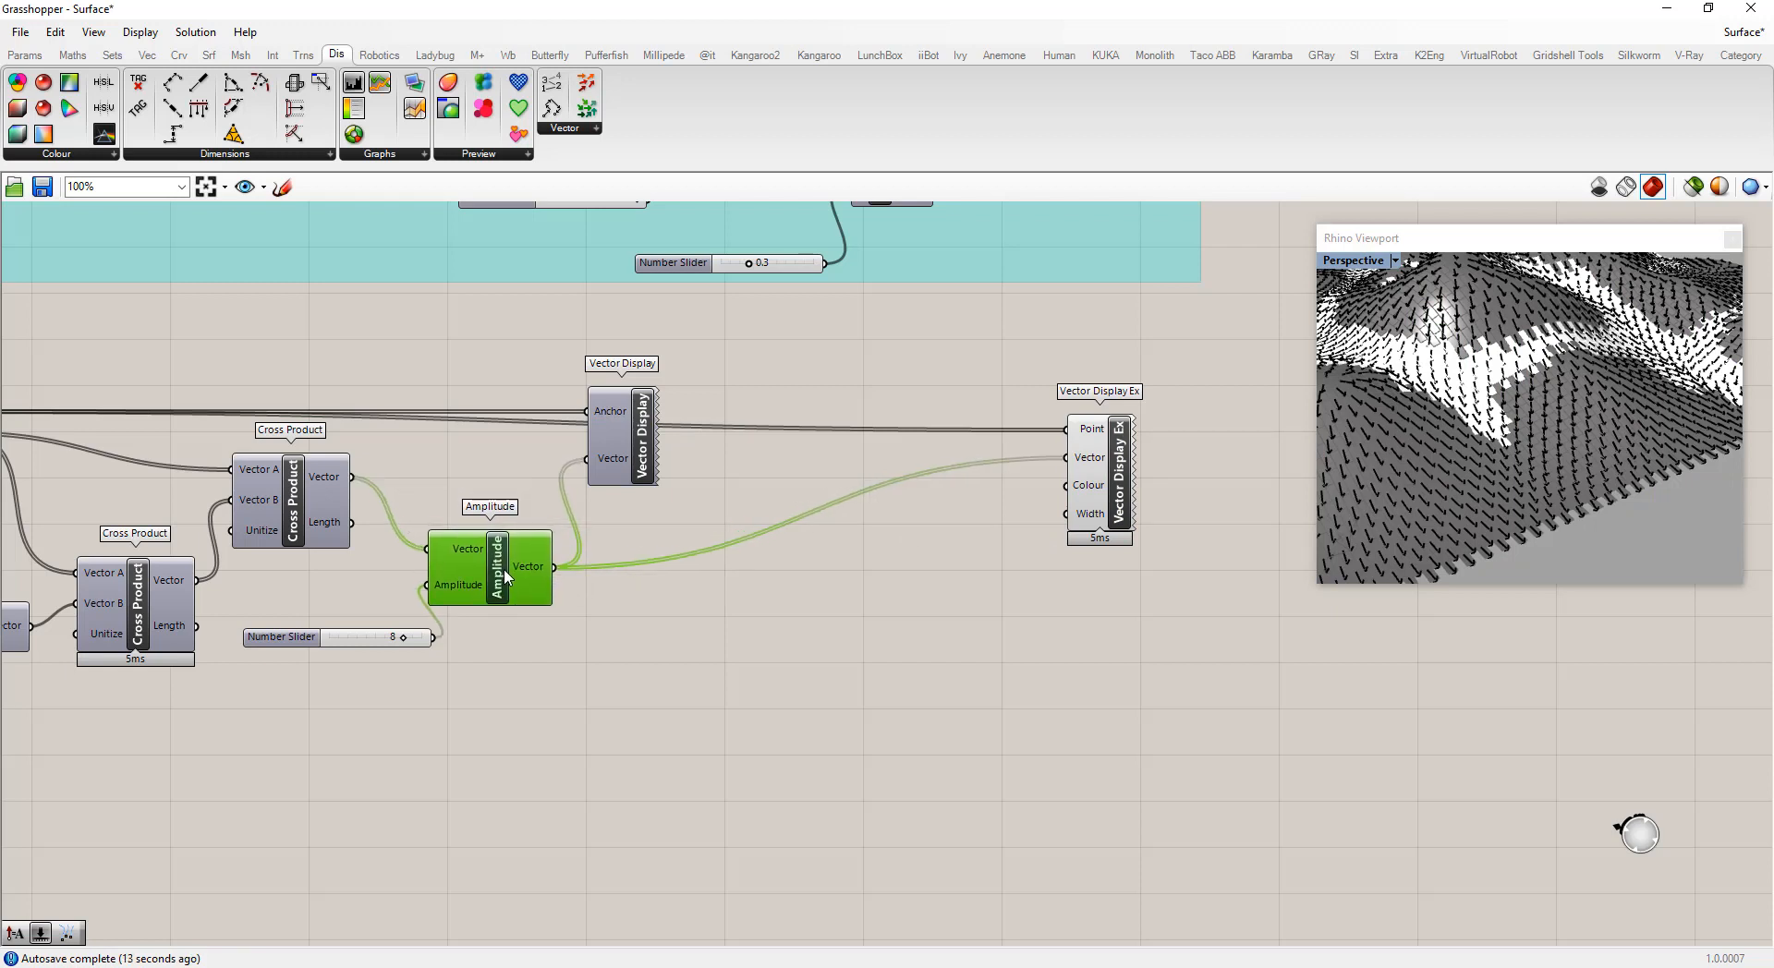
{"action": "double_click", "coordinate": [627, 602]}
{"action": "type", "text": "unit"}
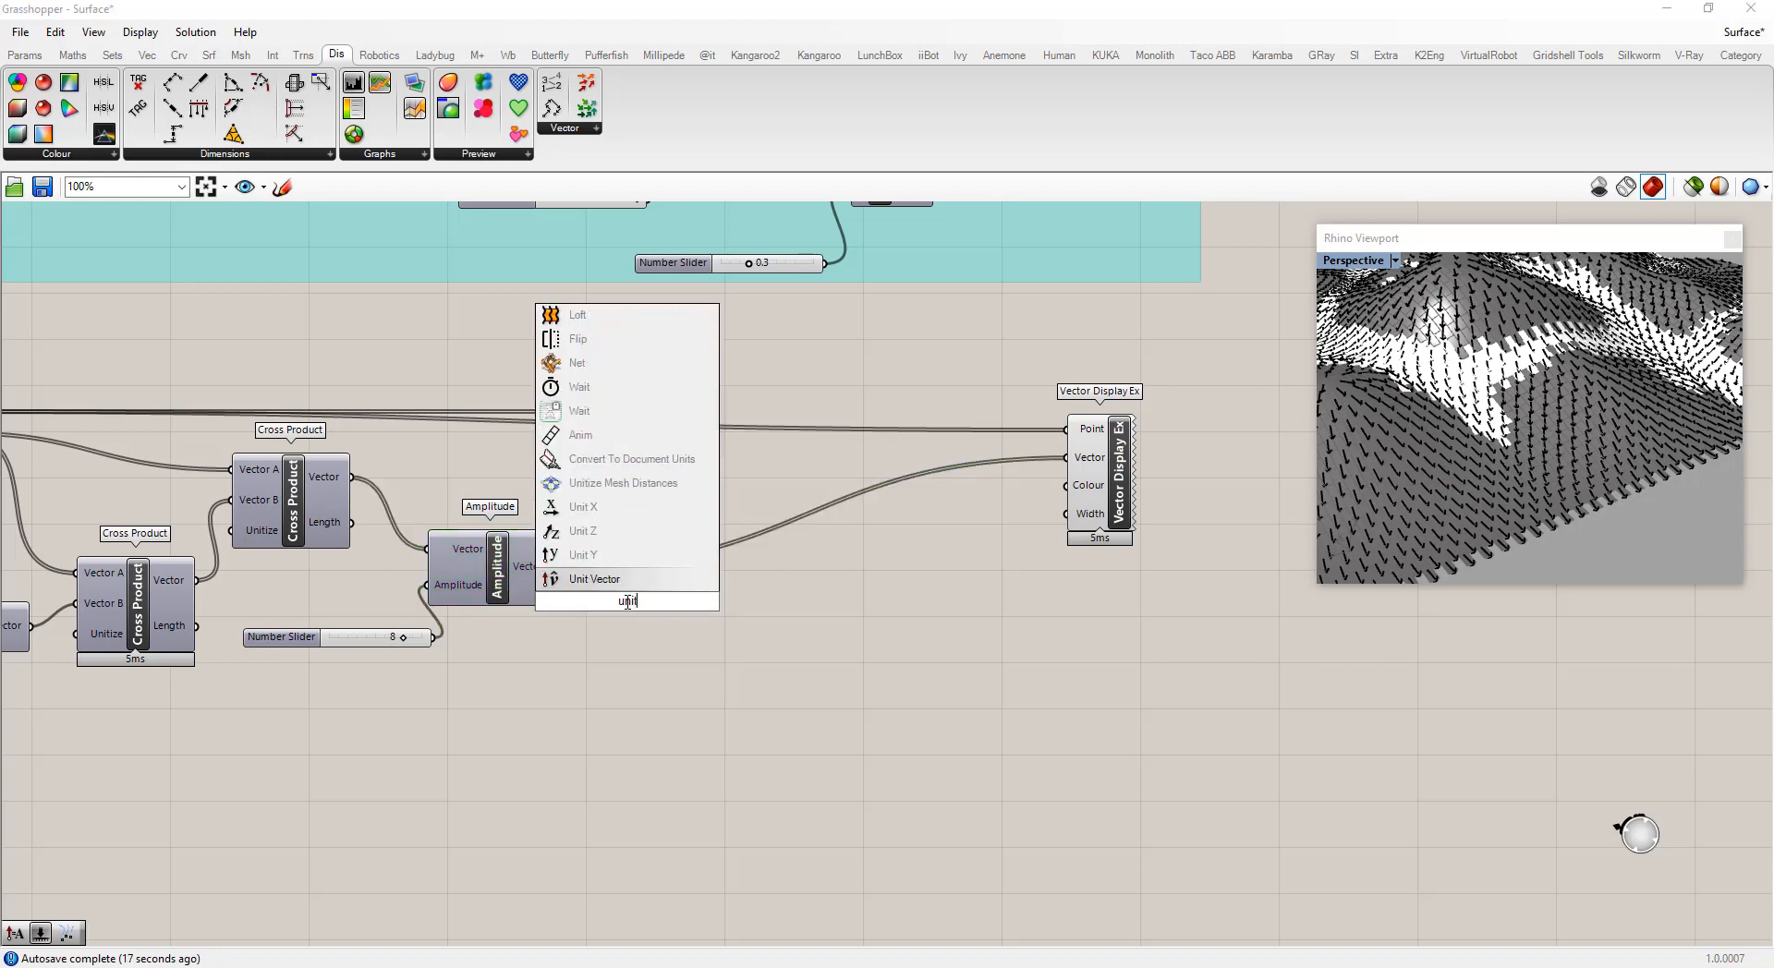
{"action": "left_click", "coordinate": [610, 579]}
{"action": "left_click_drag", "start_coordinate": [556, 566], "coordinate": [628, 613]}
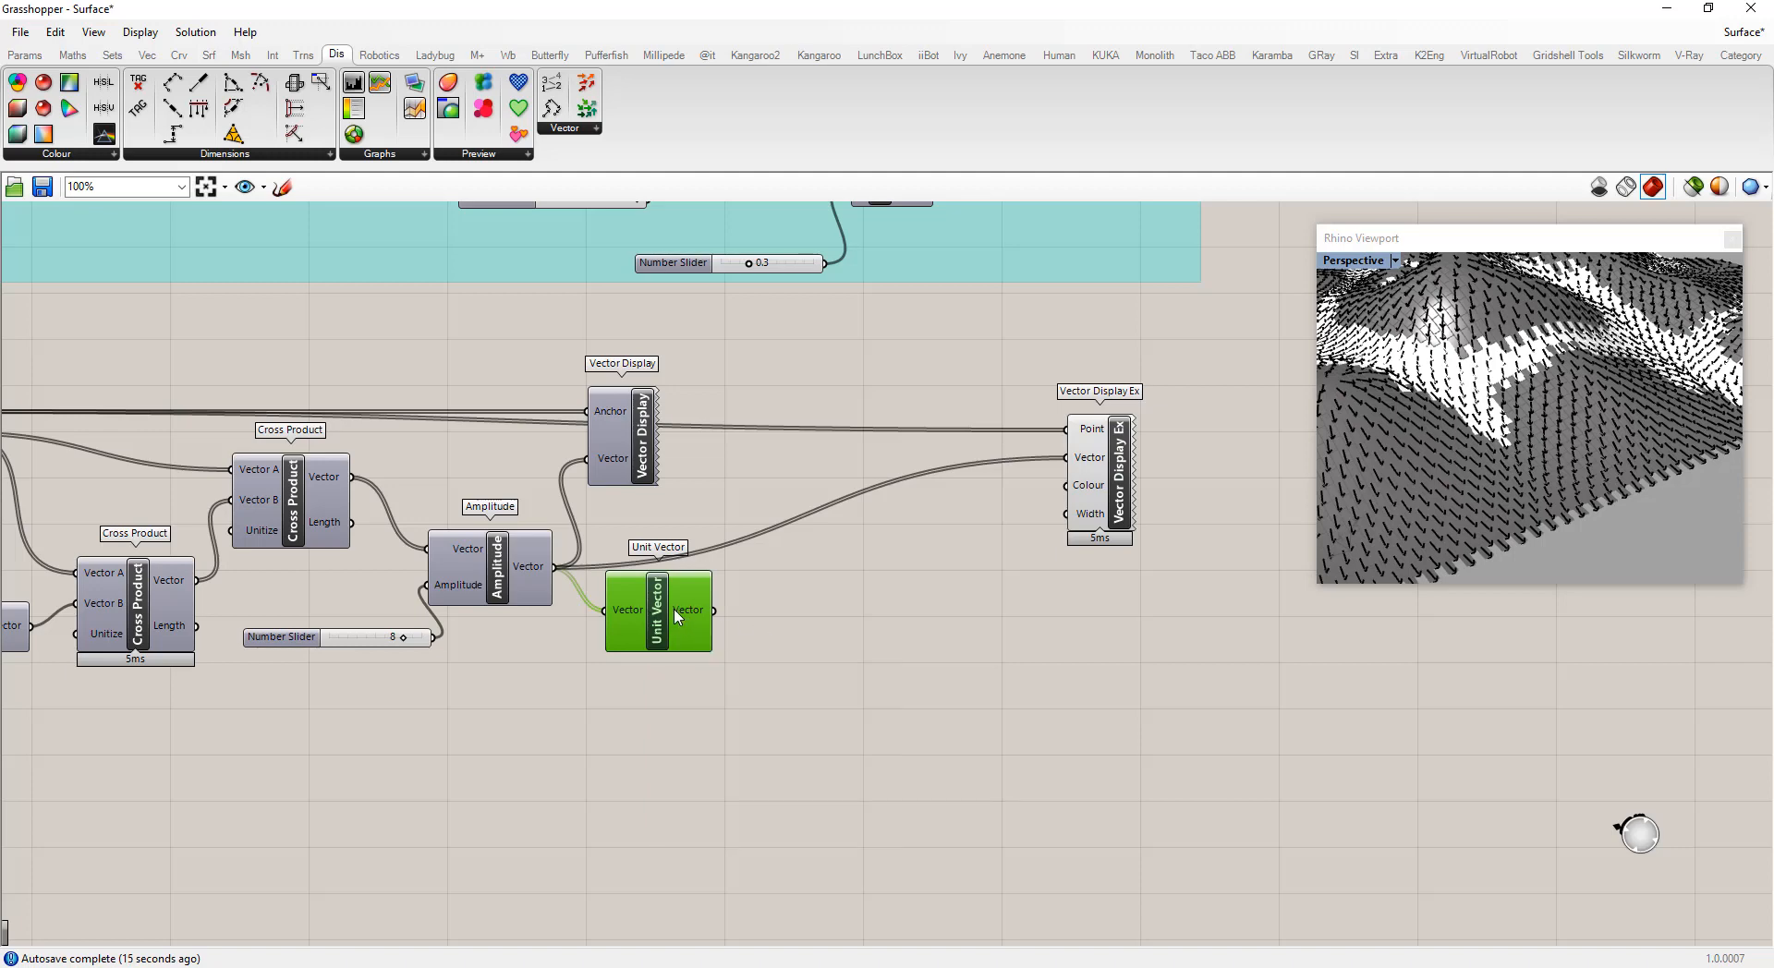
{"action": "left_click_drag", "start_coordinate": [671, 610], "coordinate": [670, 627]}
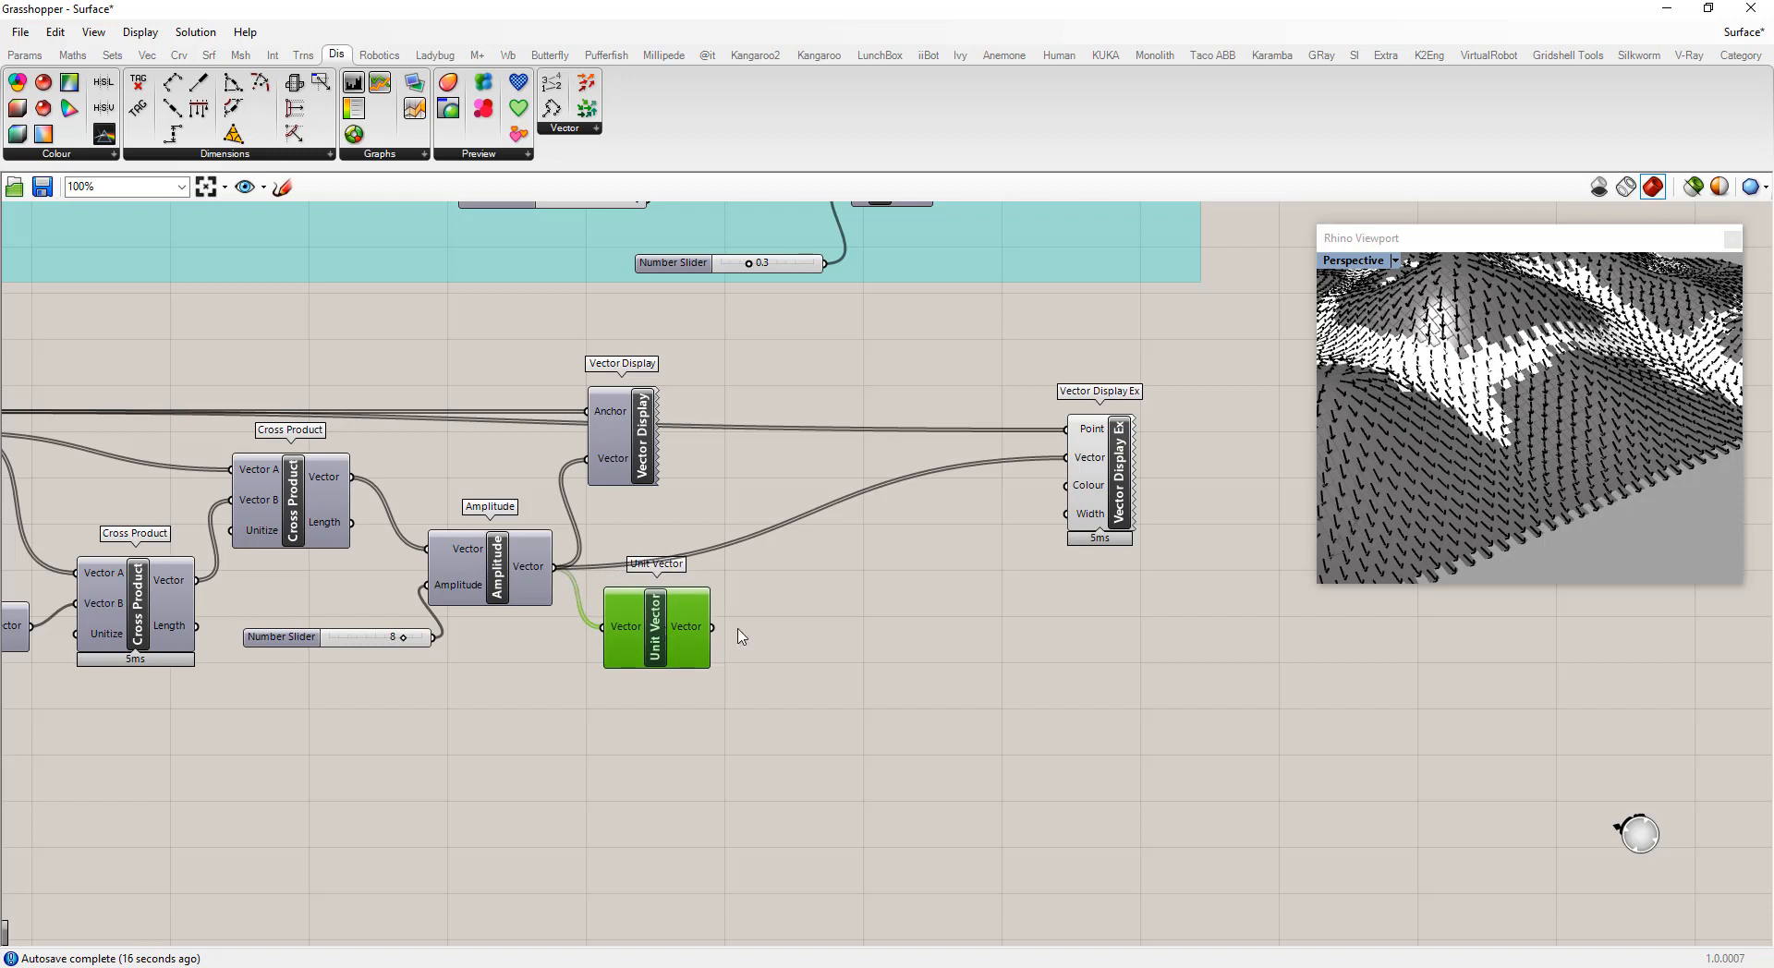
Add a Deconstruct Vector component and connect Unit Vector's output to its Vector input
{"action": "double_click", "coordinate": [790, 635]}
{"action": "type", "text": "decon"}
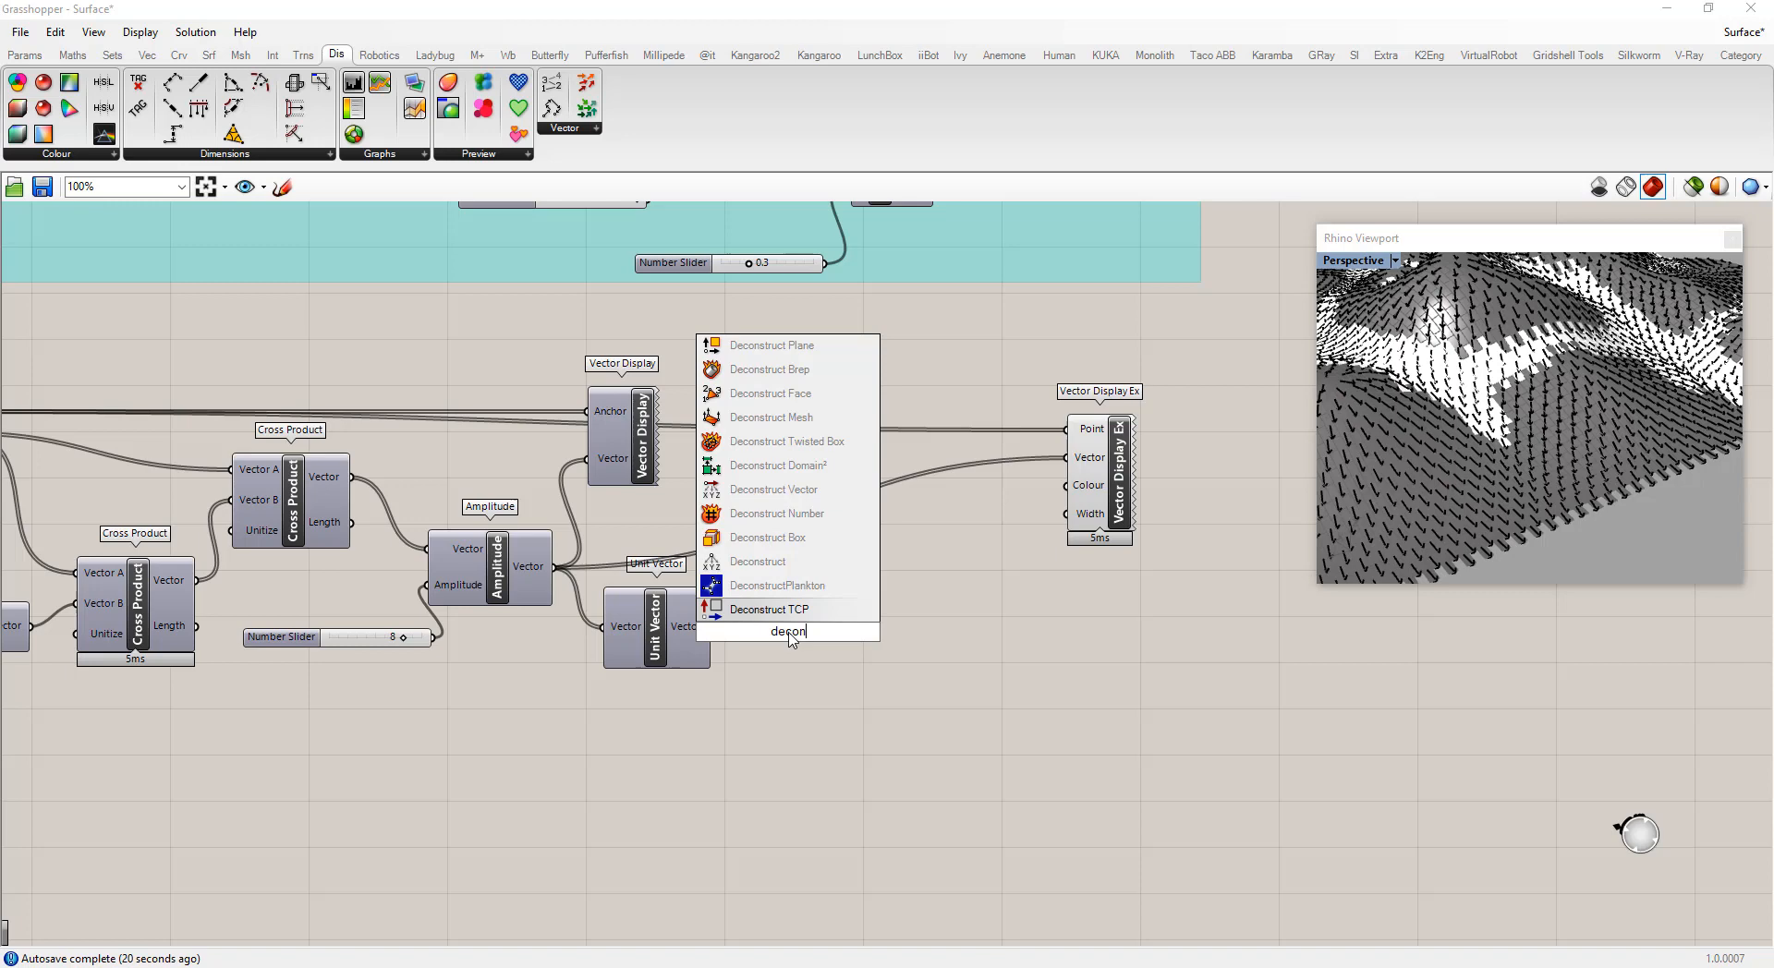
{"action": "left_click", "coordinate": [785, 492]}
{"action": "left_click_drag", "start_coordinate": [712, 627], "coordinate": [790, 645]}
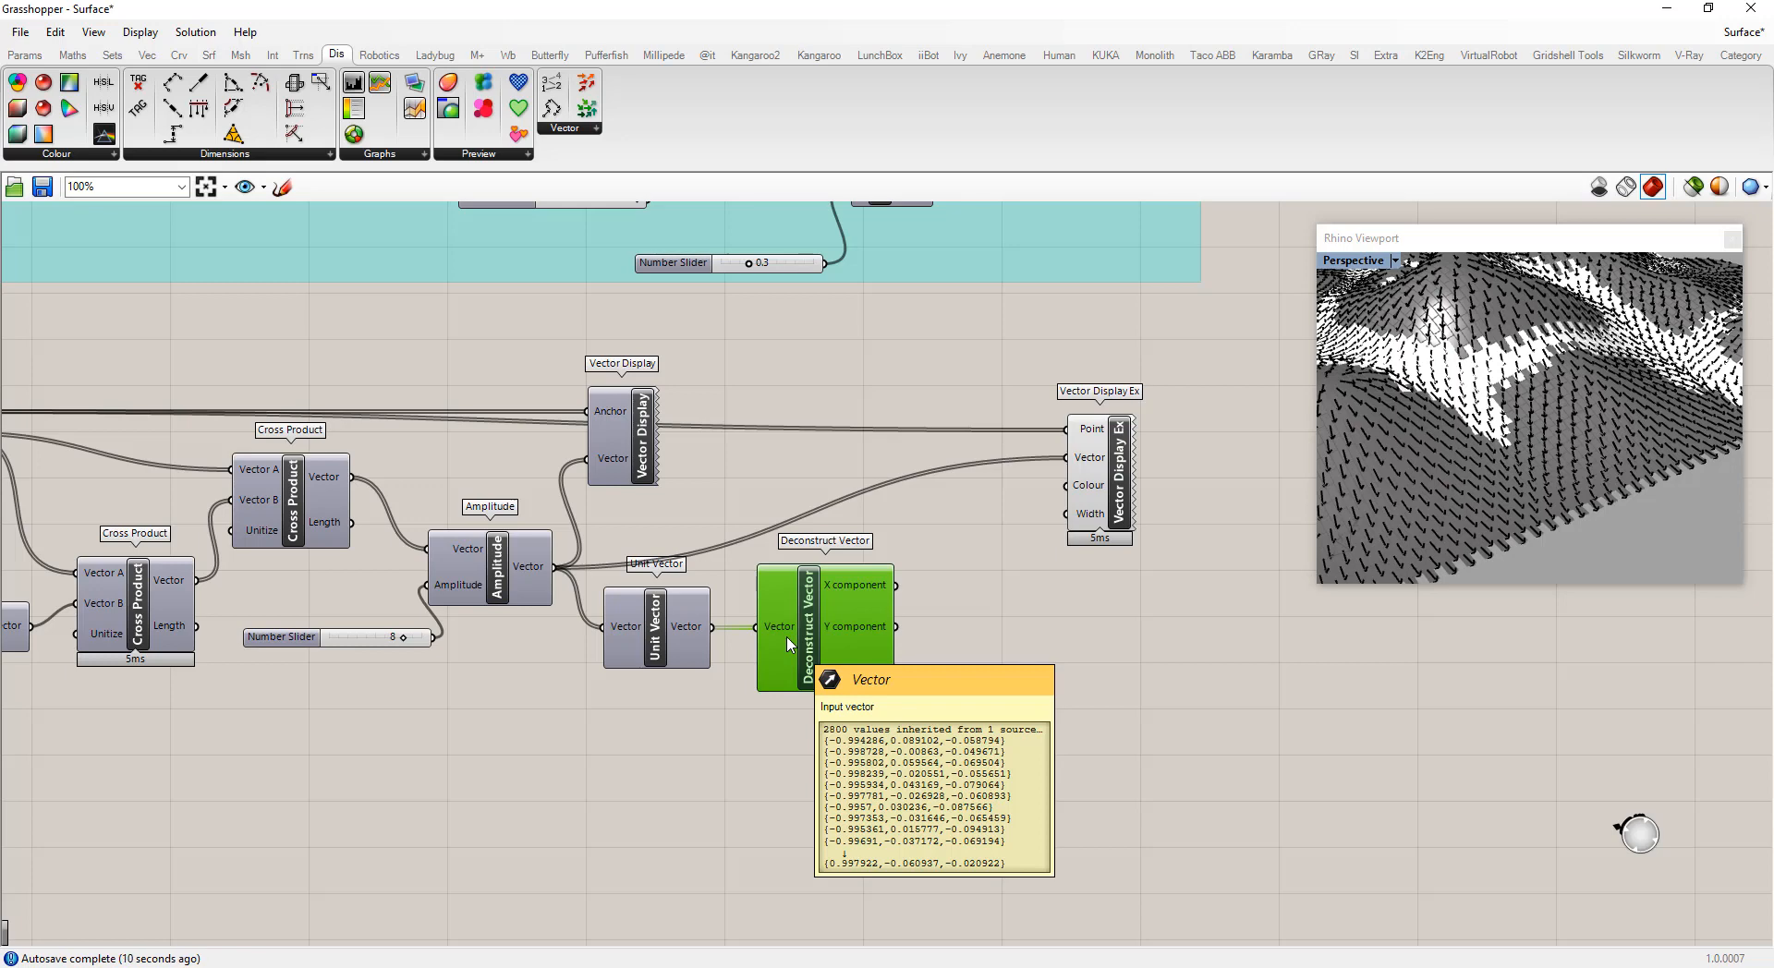
Add a Vector XYZ component and wire Deconstruct Vector's X component into its Y component input
{"action": "double_click", "coordinate": [1010, 615]}
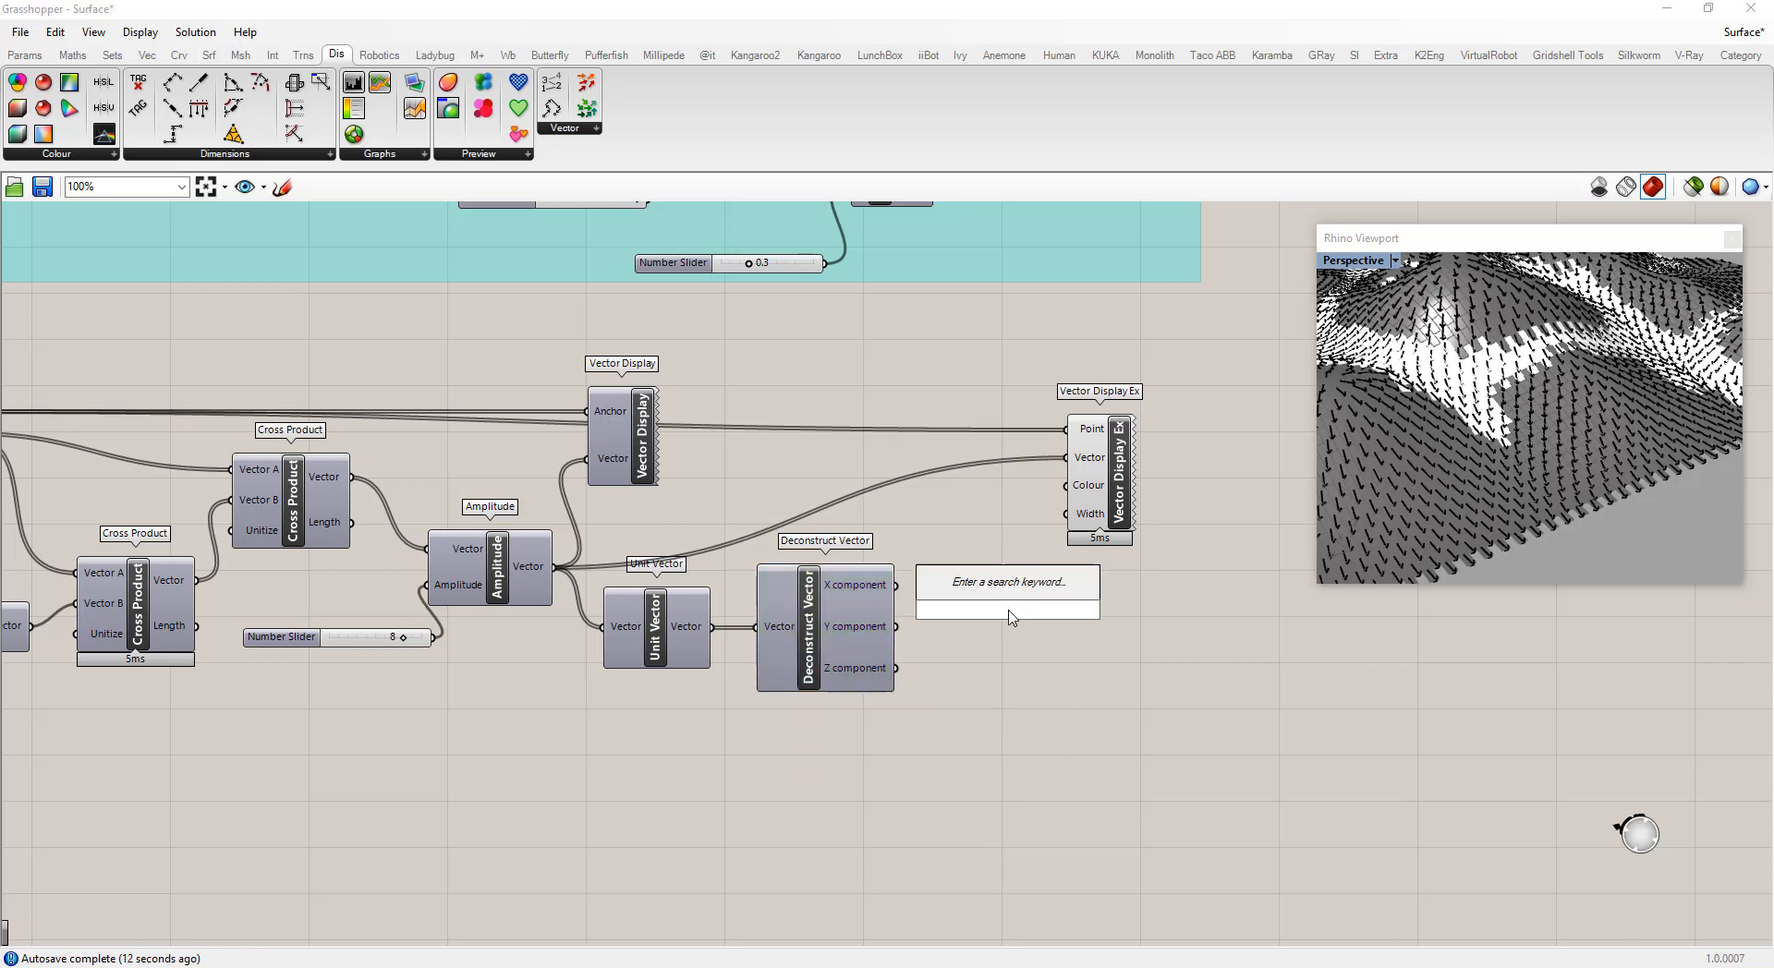
{"action": "type", "text": "vec"}
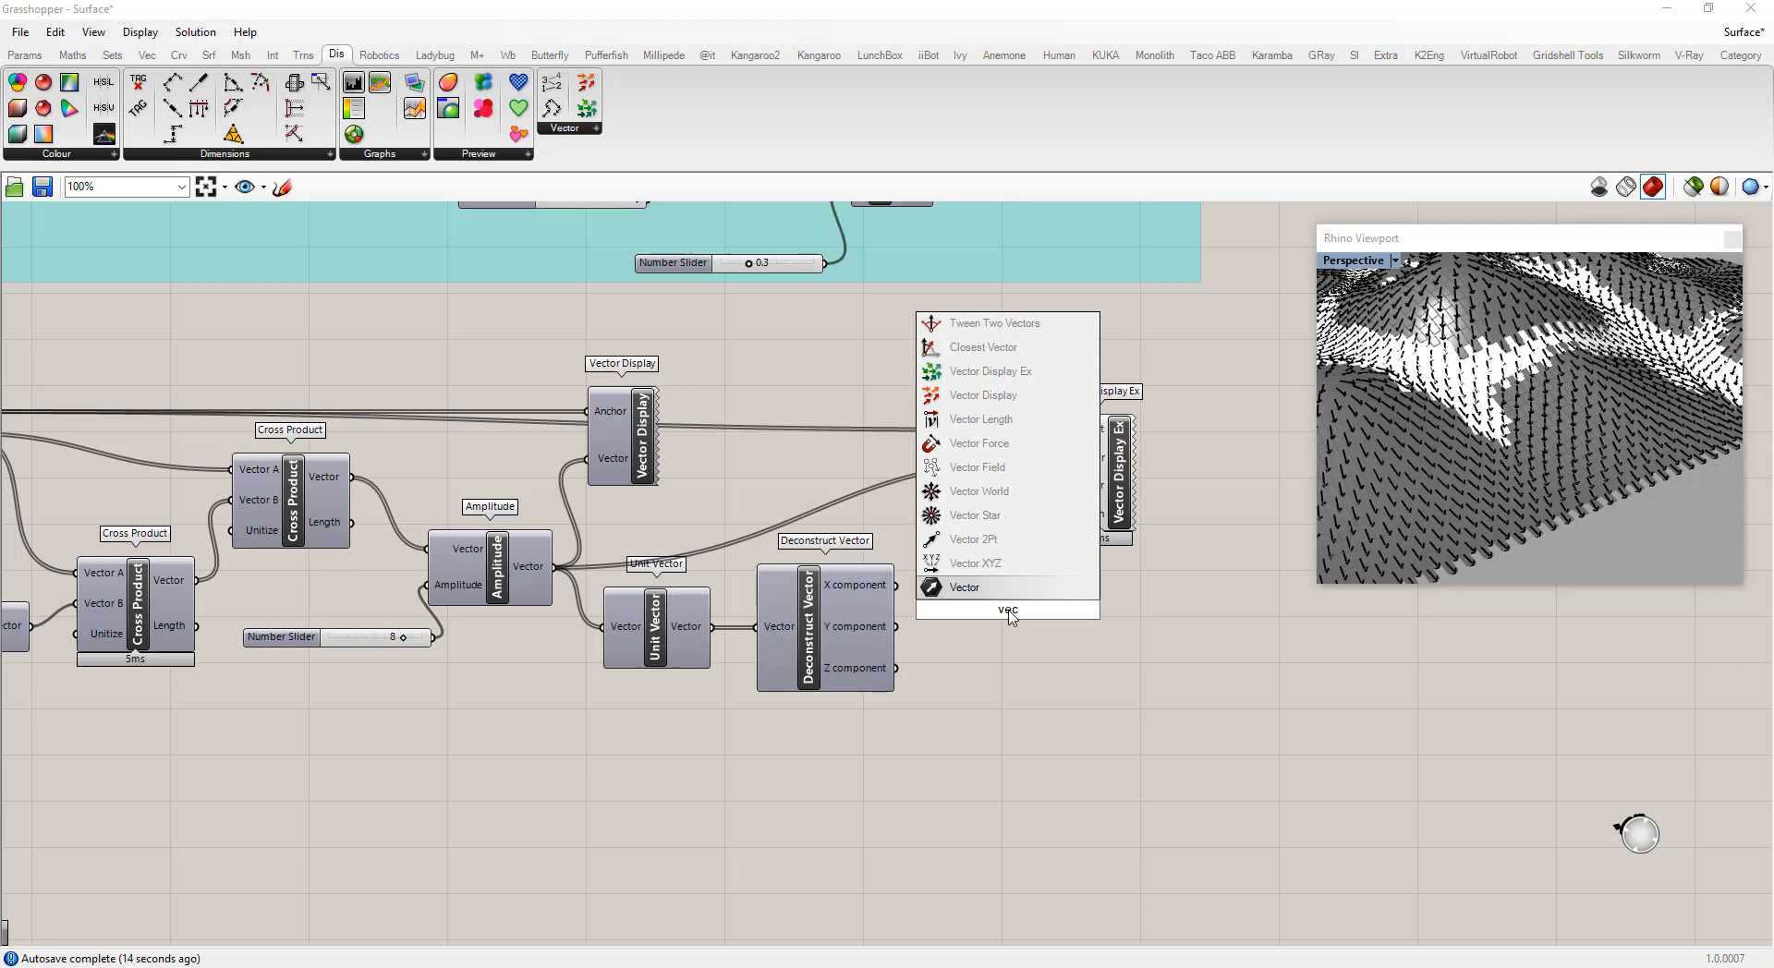
{"action": "left_click", "coordinate": [977, 562]}
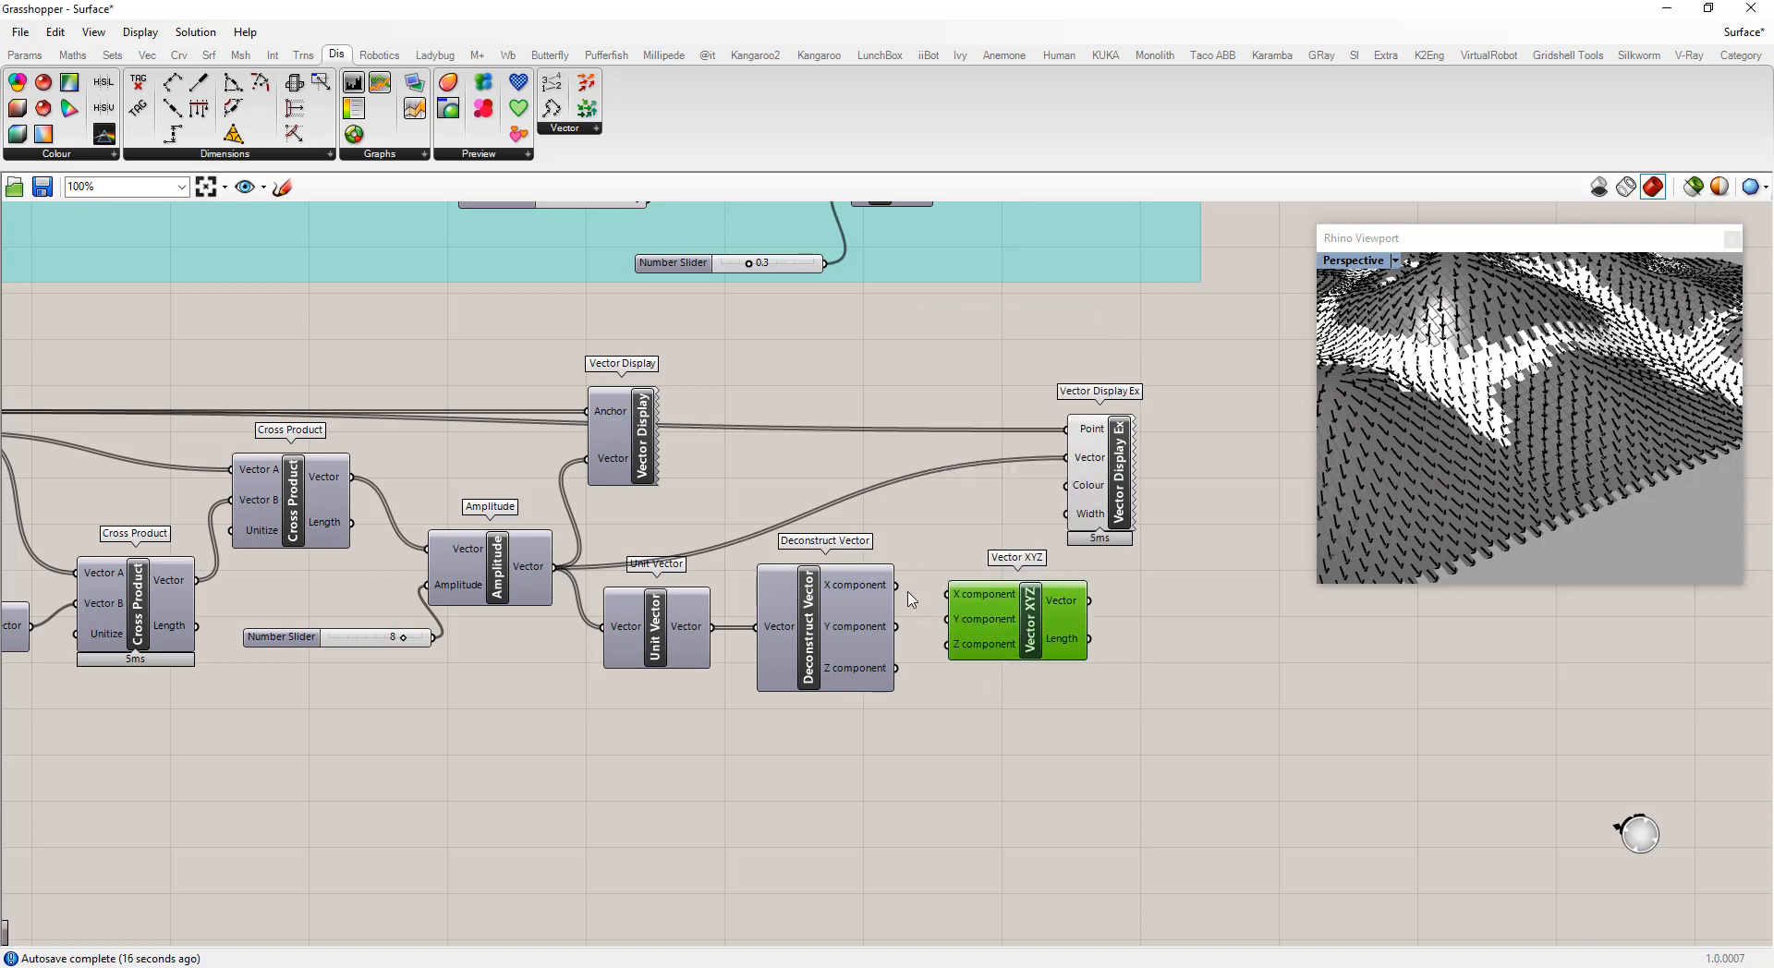
{"action": "left_click_drag", "start_coordinate": [896, 585], "coordinate": [1015, 614]}
Orbit and zoom the Rhino viewport to inspect the vector display on the surface
{"action": "scroll", "coordinate": [1479, 465], "scroll_direction": "up", "scroll_amount": 6}
{"action": "right_click_drag", "start_coordinate": [1428, 488], "coordinate": [1533, 480]}
{"action": "scroll", "coordinate": [1473, 485], "scroll_direction": "down", "scroll_amount": 8}
{"action": "scroll", "coordinate": [1523, 465], "scroll_direction": "up", "scroll_amount": 7}
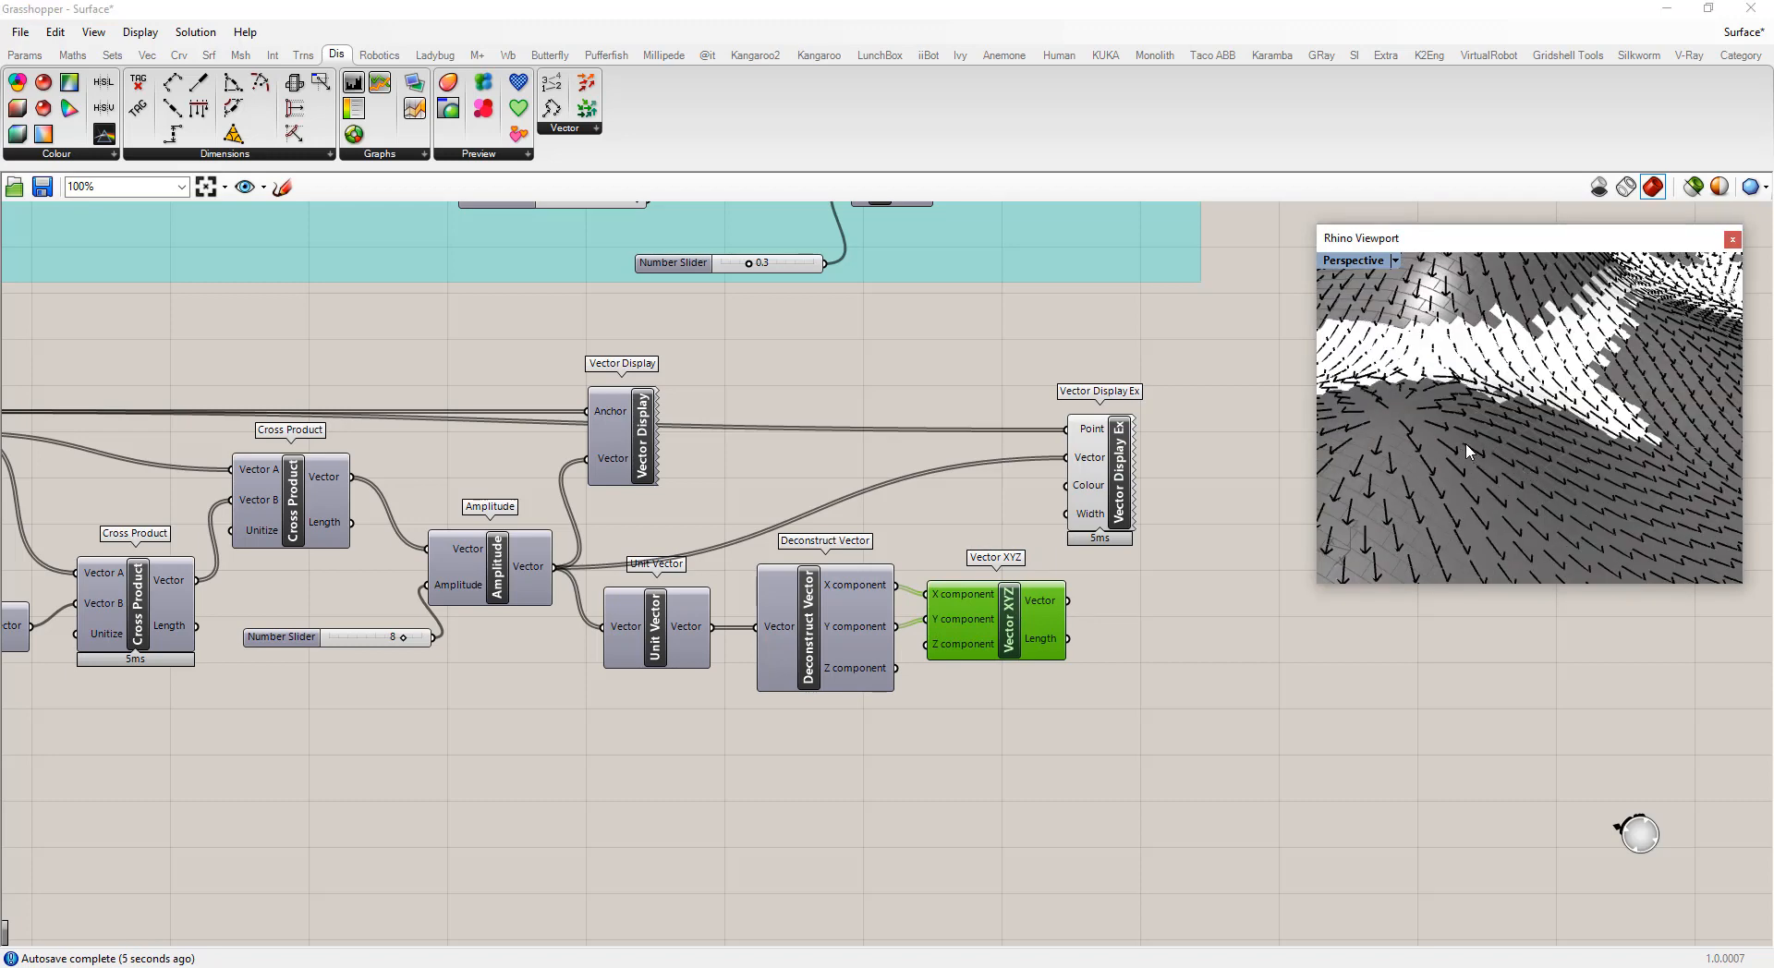
{"action": "scroll", "coordinate": [1465, 447], "scroll_direction": "down", "scroll_amount": 5}
{"action": "scroll", "coordinate": [1464, 451], "scroll_direction": "up", "scroll_amount": 4}
{"action": "scroll", "coordinate": [1462, 452], "scroll_direction": "down", "scroll_amount": 3}
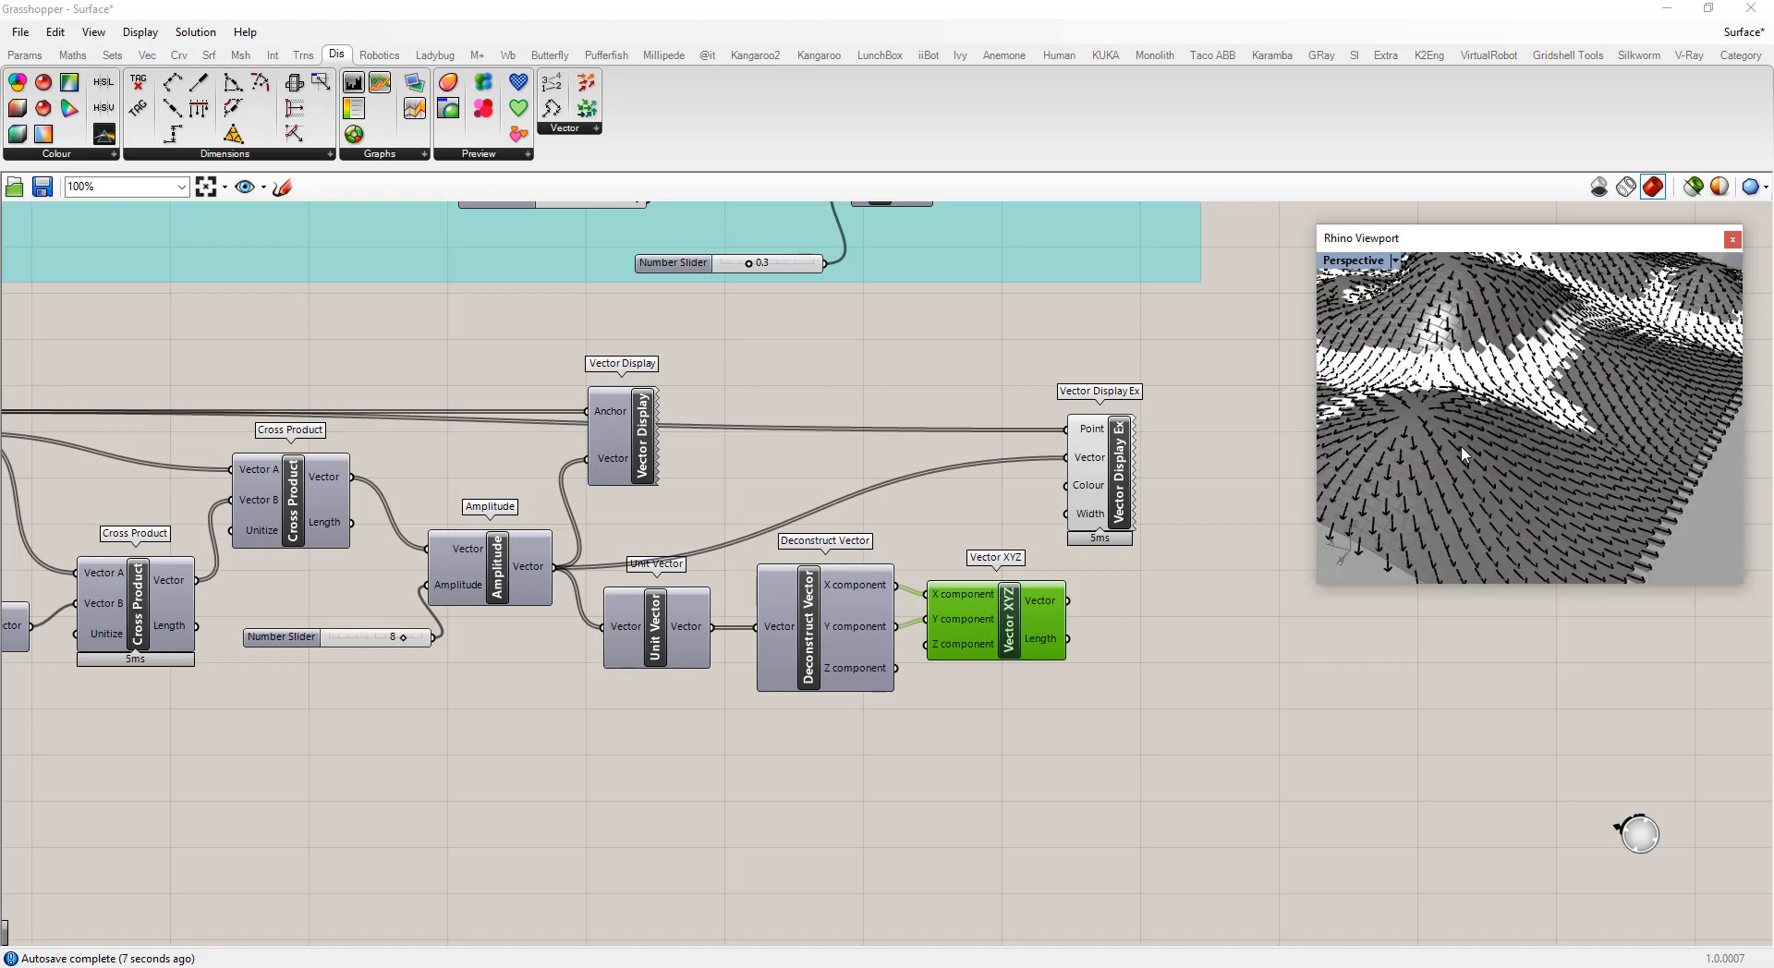
{"action": "scroll", "coordinate": [1461, 453], "scroll_direction": "down", "scroll_amount": 3}
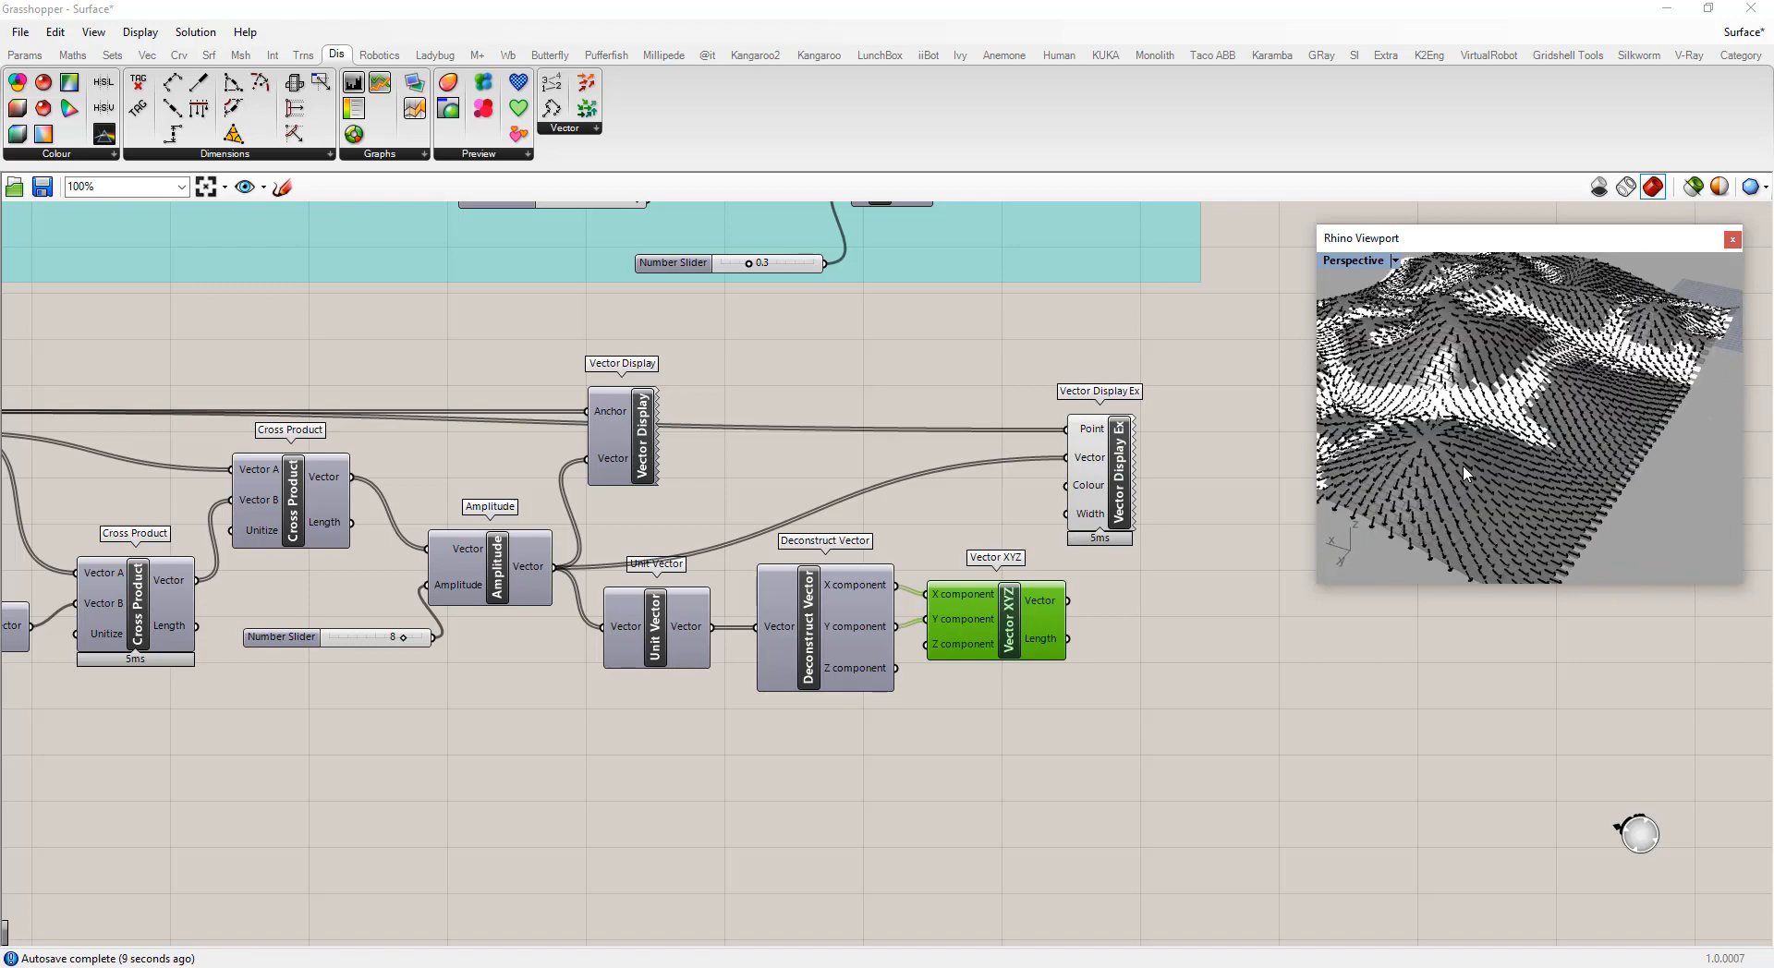
{"action": "scroll", "coordinate": [1450, 459], "scroll_direction": "up", "scroll_amount": 3}
{"action": "scroll", "coordinate": [1467, 465], "scroll_direction": "up", "scroll_amount": 4}
{"action": "scroll", "coordinate": [1461, 472], "scroll_direction": "down", "scroll_amount": 4}
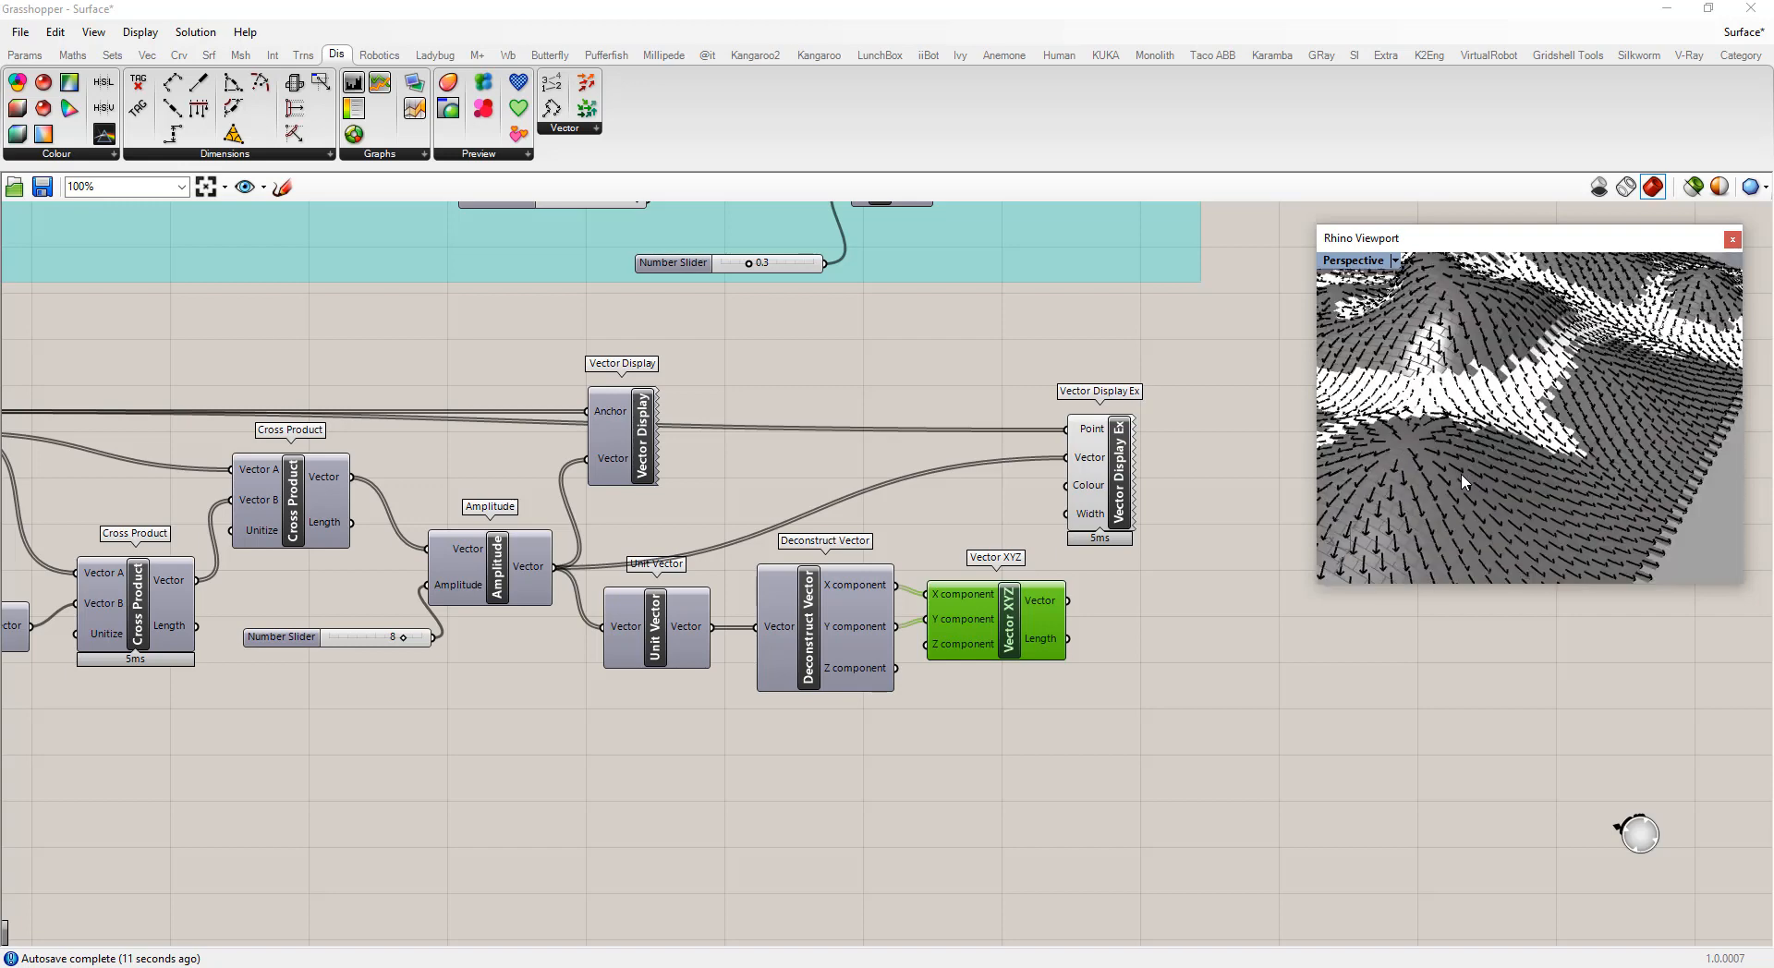
Rearrange the Unit Vector, Deconstruct Vector and Vector XYZ components on the canvas
{"action": "left_click_drag", "start_coordinate": [825, 628], "coordinate": [816, 644]}
{"action": "left_click_drag", "start_coordinate": [685, 650], "coordinate": [662, 651]}
{"action": "mouse_move", "coordinate": [857, 645]}
{"action": "left_mouse_down"}
{"action": "mouse_move", "coordinate": [807, 637]}
{"action": "mouse_move", "coordinate": [826, 637]}
{"action": "left_mouse_up"}
{"action": "left_click_drag", "start_coordinate": [1026, 623], "coordinate": [986, 629]}
{"action": "scroll", "coordinate": [1442, 522], "scroll_direction": "up", "scroll_amount": 5}
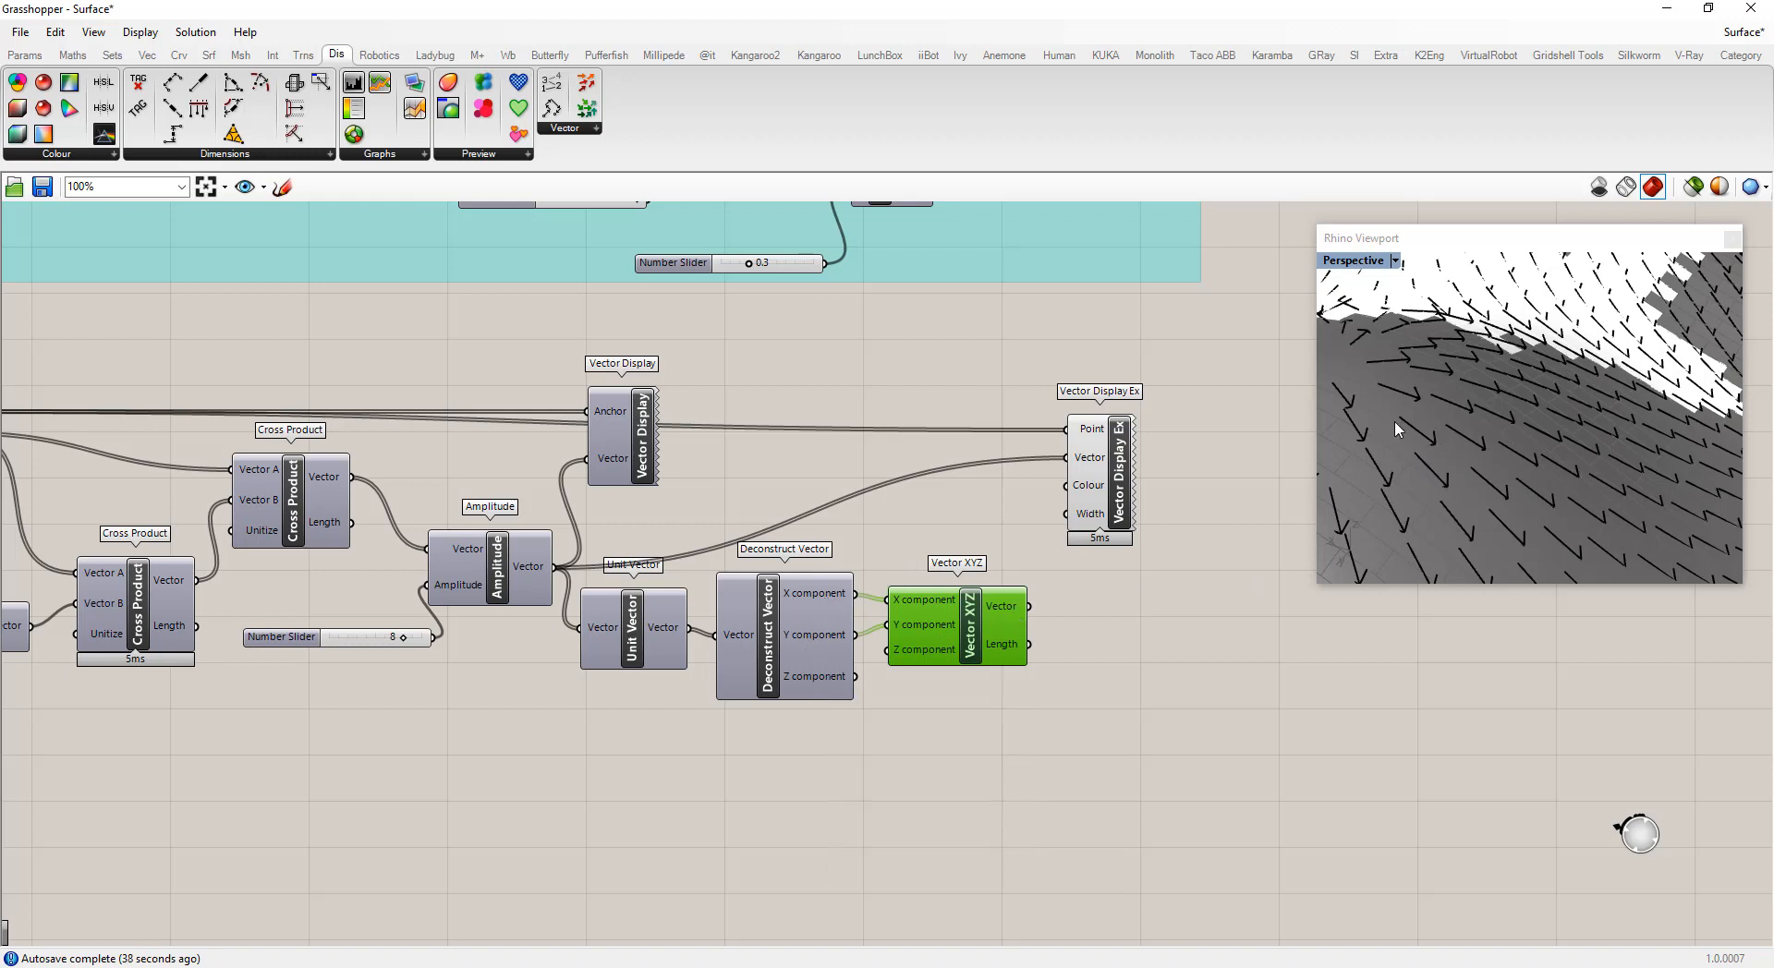
Add a Division component dividing Deconstruct Vector's Z component by Vector XYZ's Length
{"action": "left_click", "coordinate": [1062, 637]}
{"action": "left_click_drag", "start_coordinate": [972, 635], "coordinate": [970, 616]}
{"action": "double_click", "coordinate": [1069, 668]}
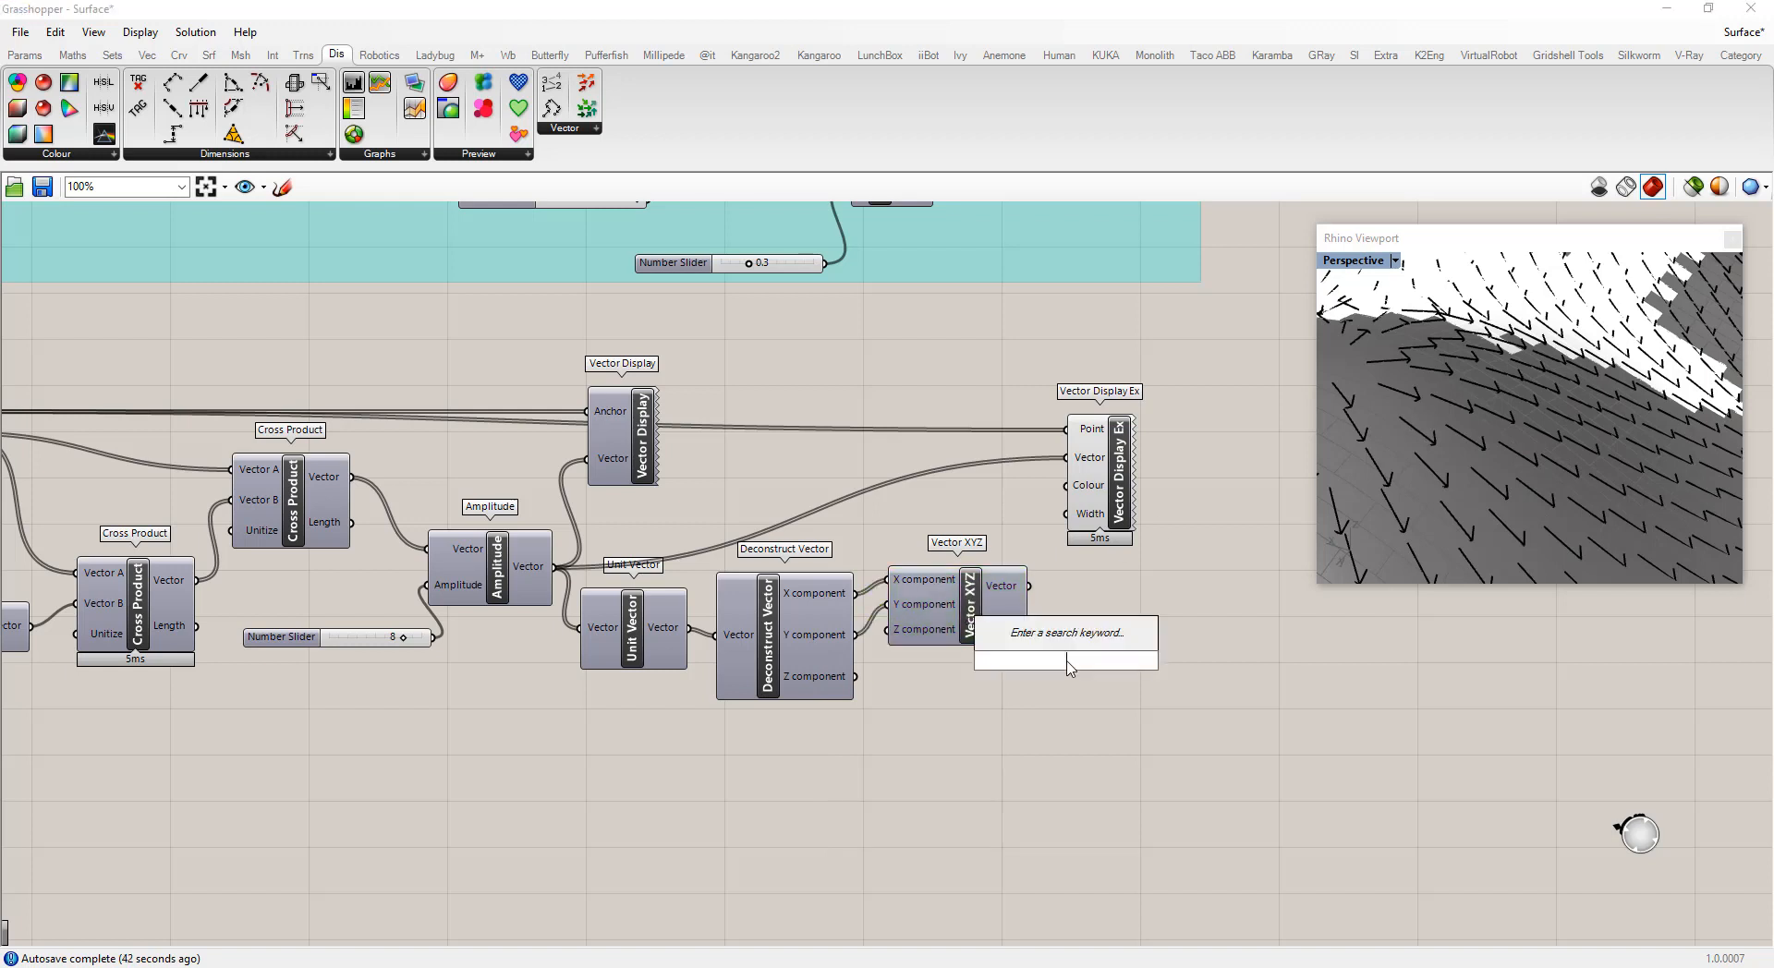
{"action": "type", "text": "div"}
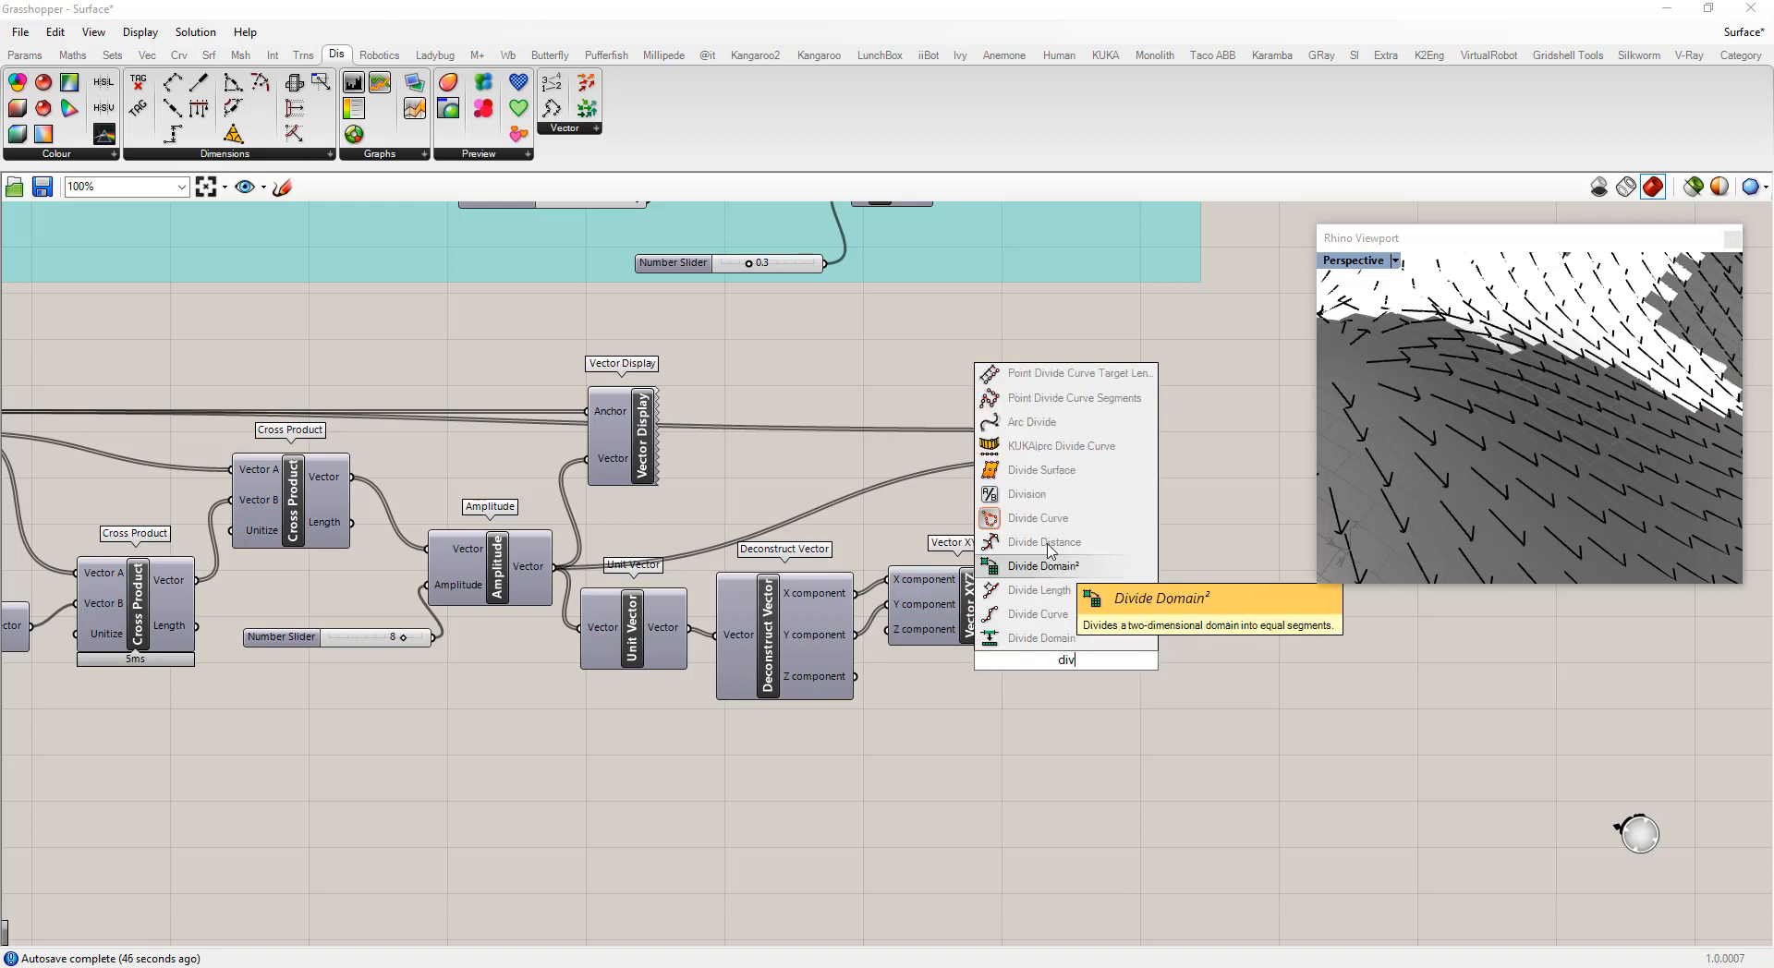
{"action": "left_click", "coordinate": [1048, 495]}
{"action": "left_click_drag", "start_coordinate": [1056, 672], "coordinate": [1097, 667]}
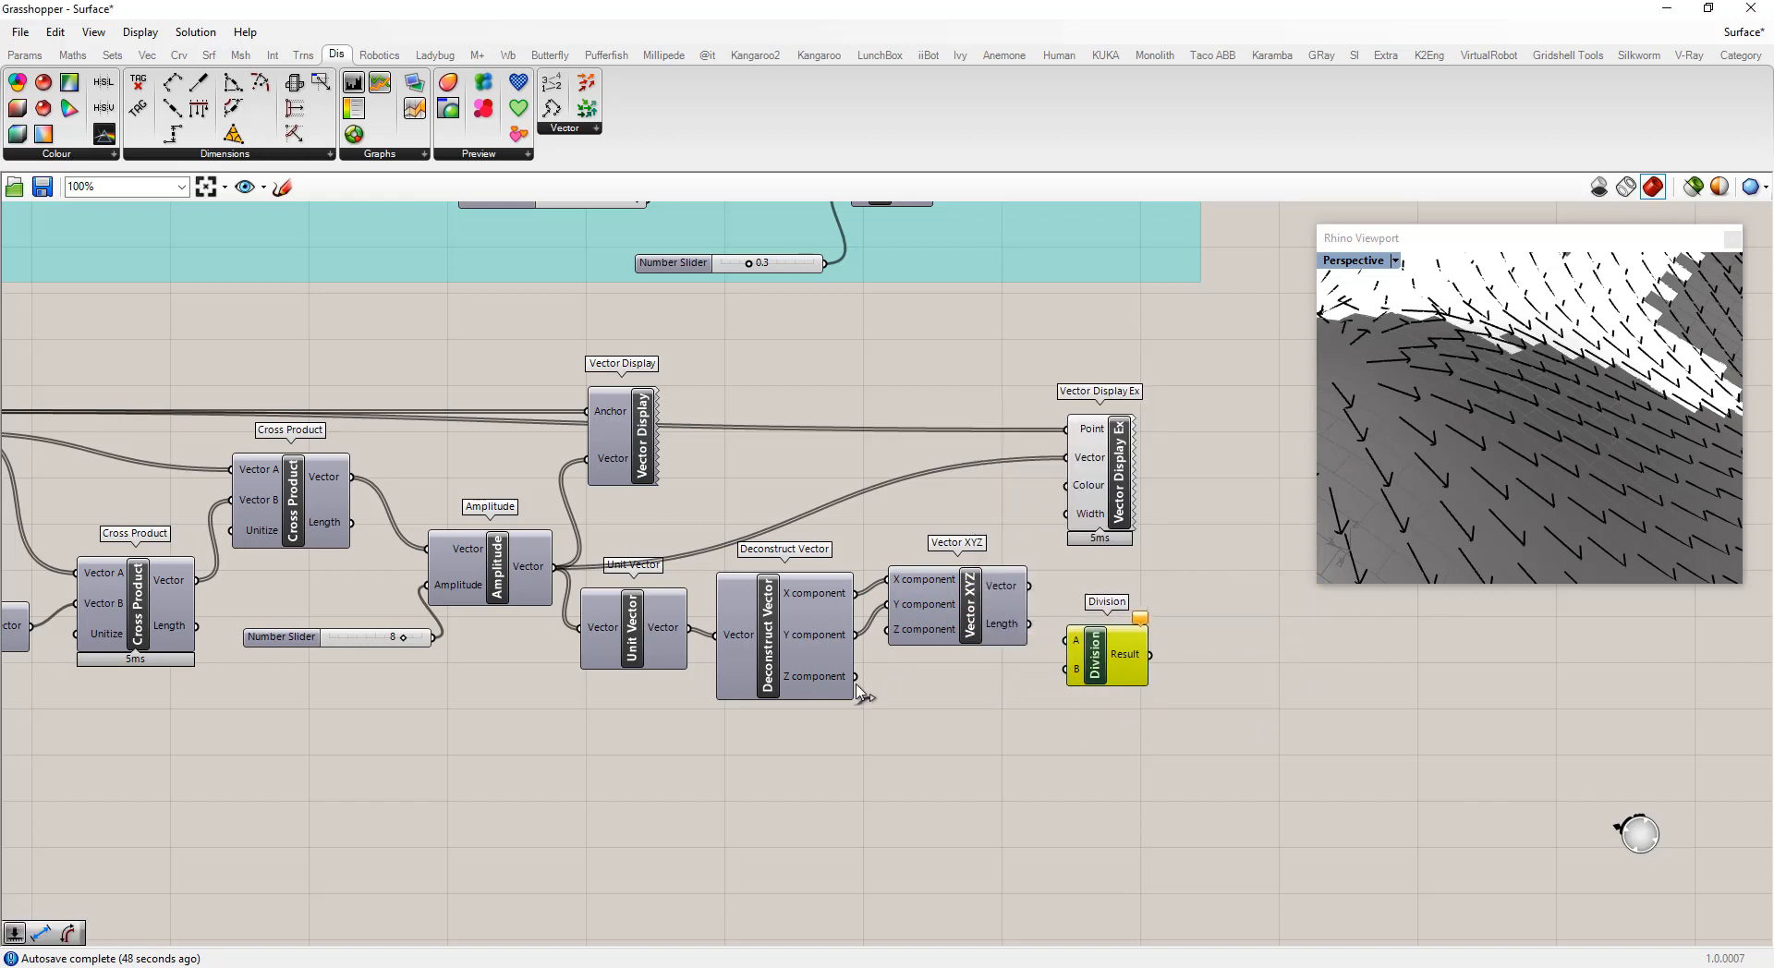
{"action": "left_click_drag", "start_coordinate": [855, 677], "coordinate": [1109, 679]}
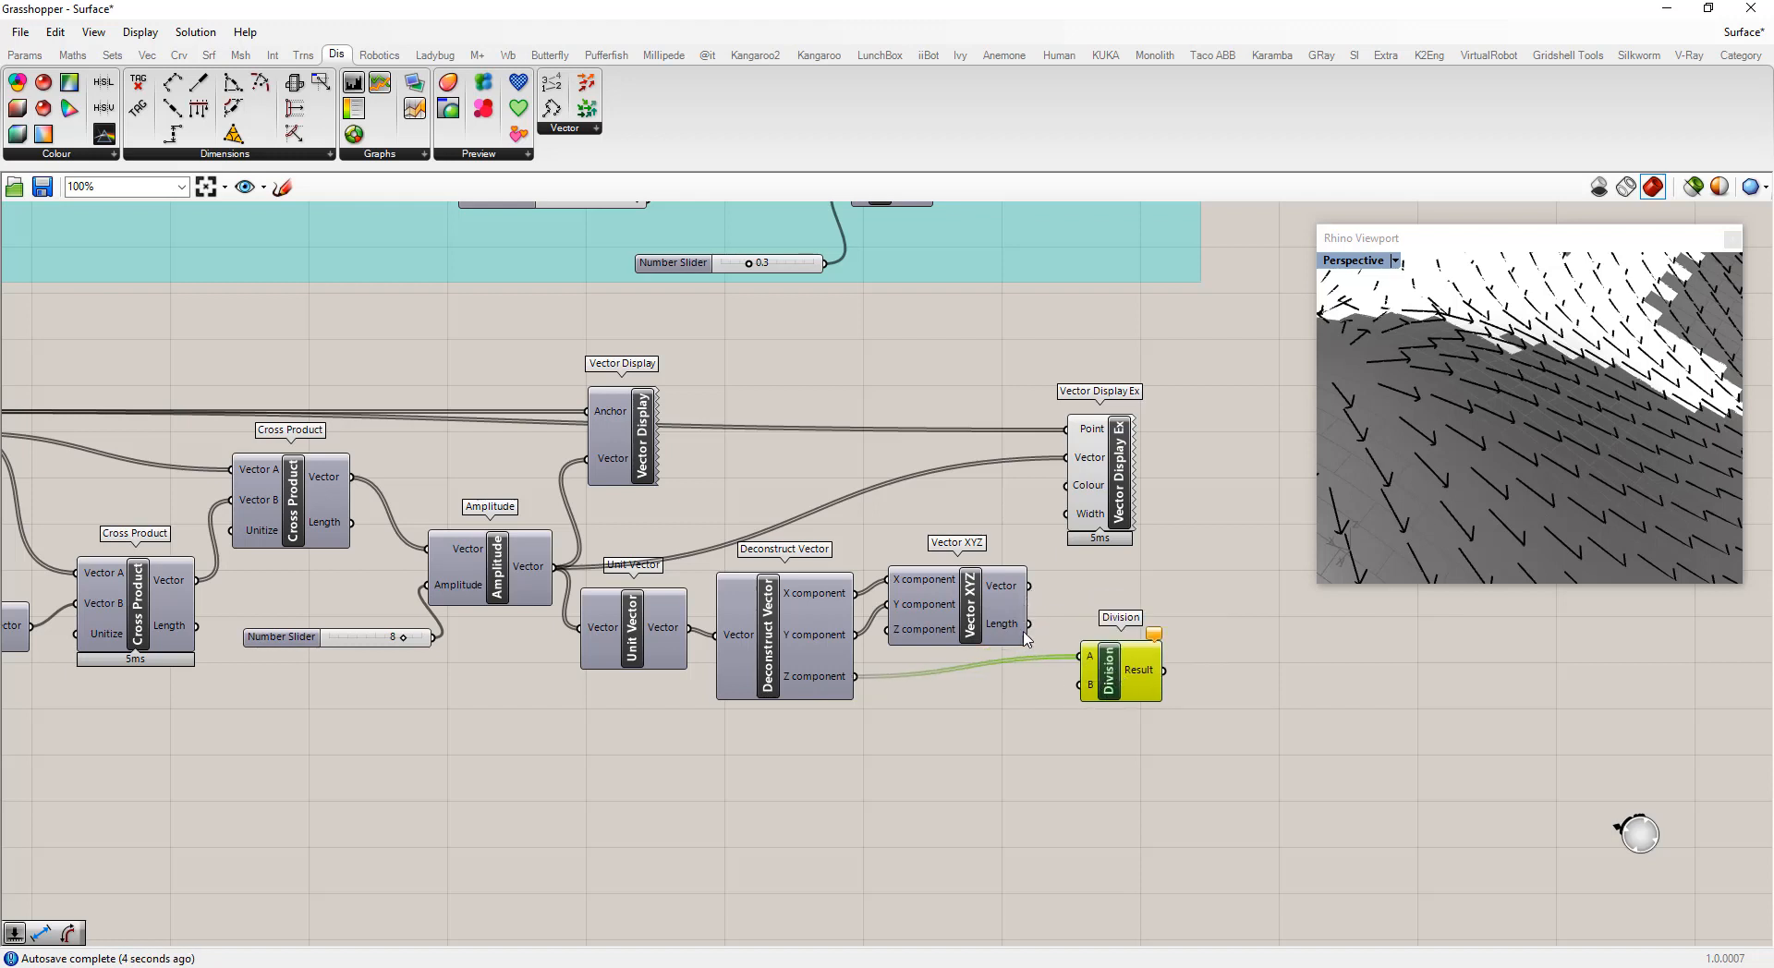
{"action": "left_click_drag", "start_coordinate": [1028, 625], "coordinate": [1090, 709]}
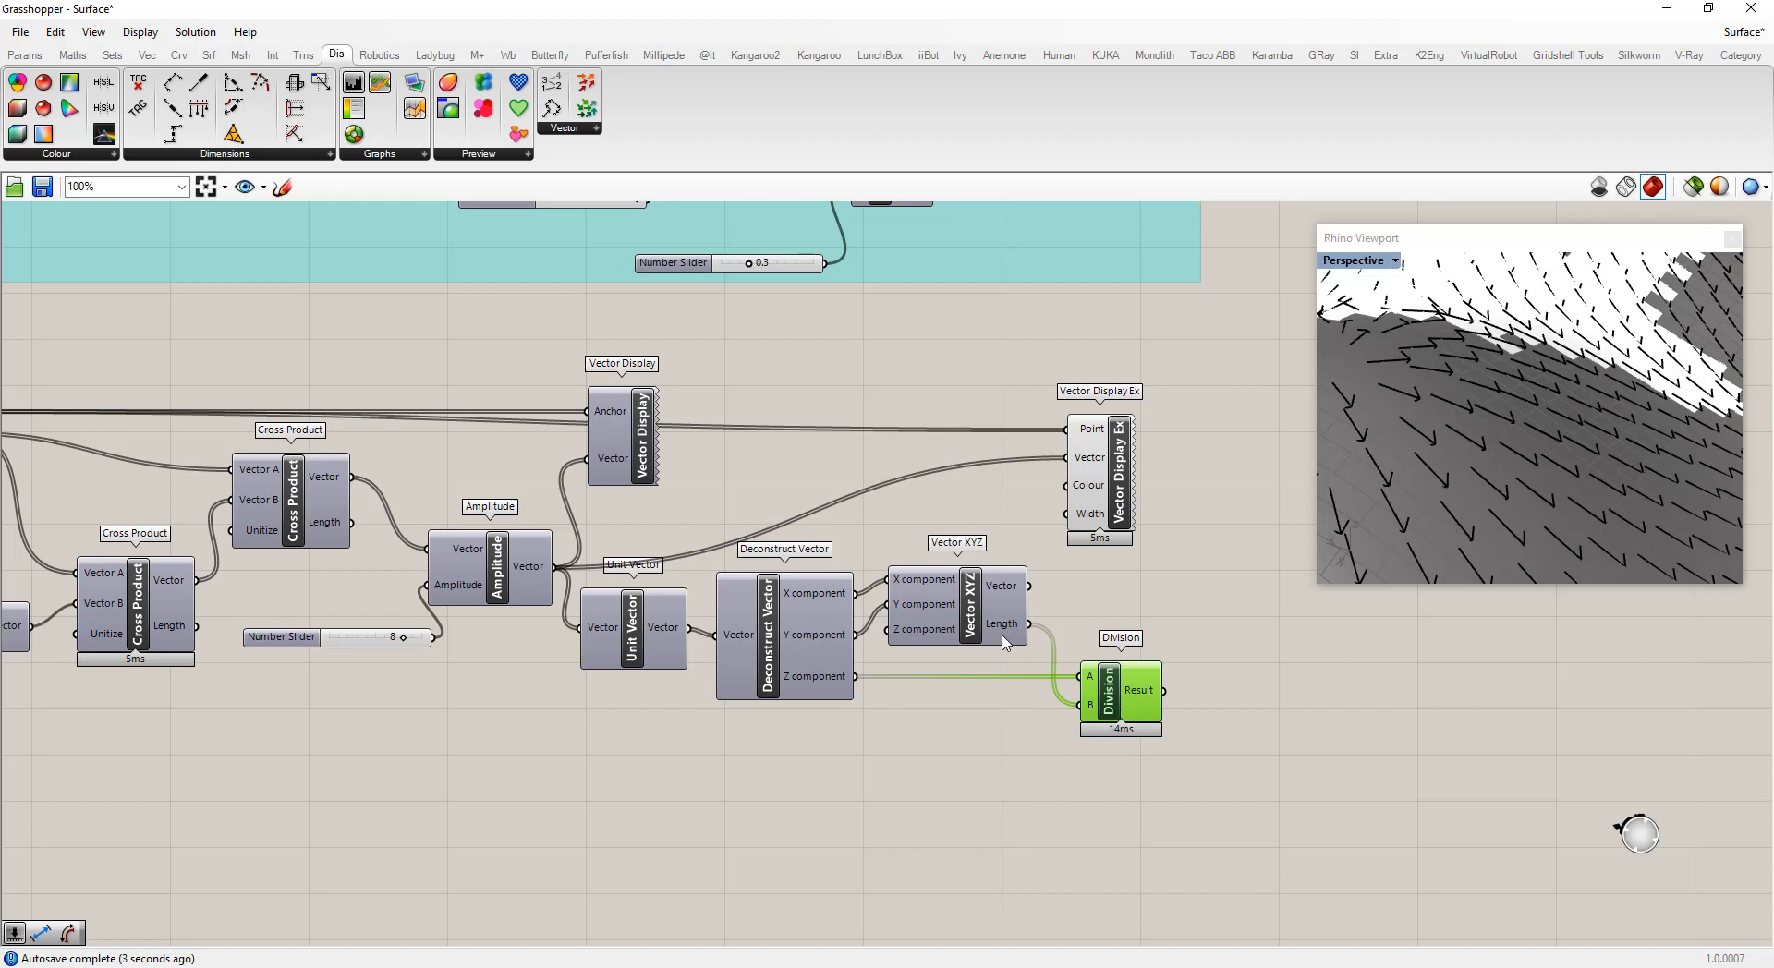
{"action": "mouse_move", "coordinate": [1011, 631]}
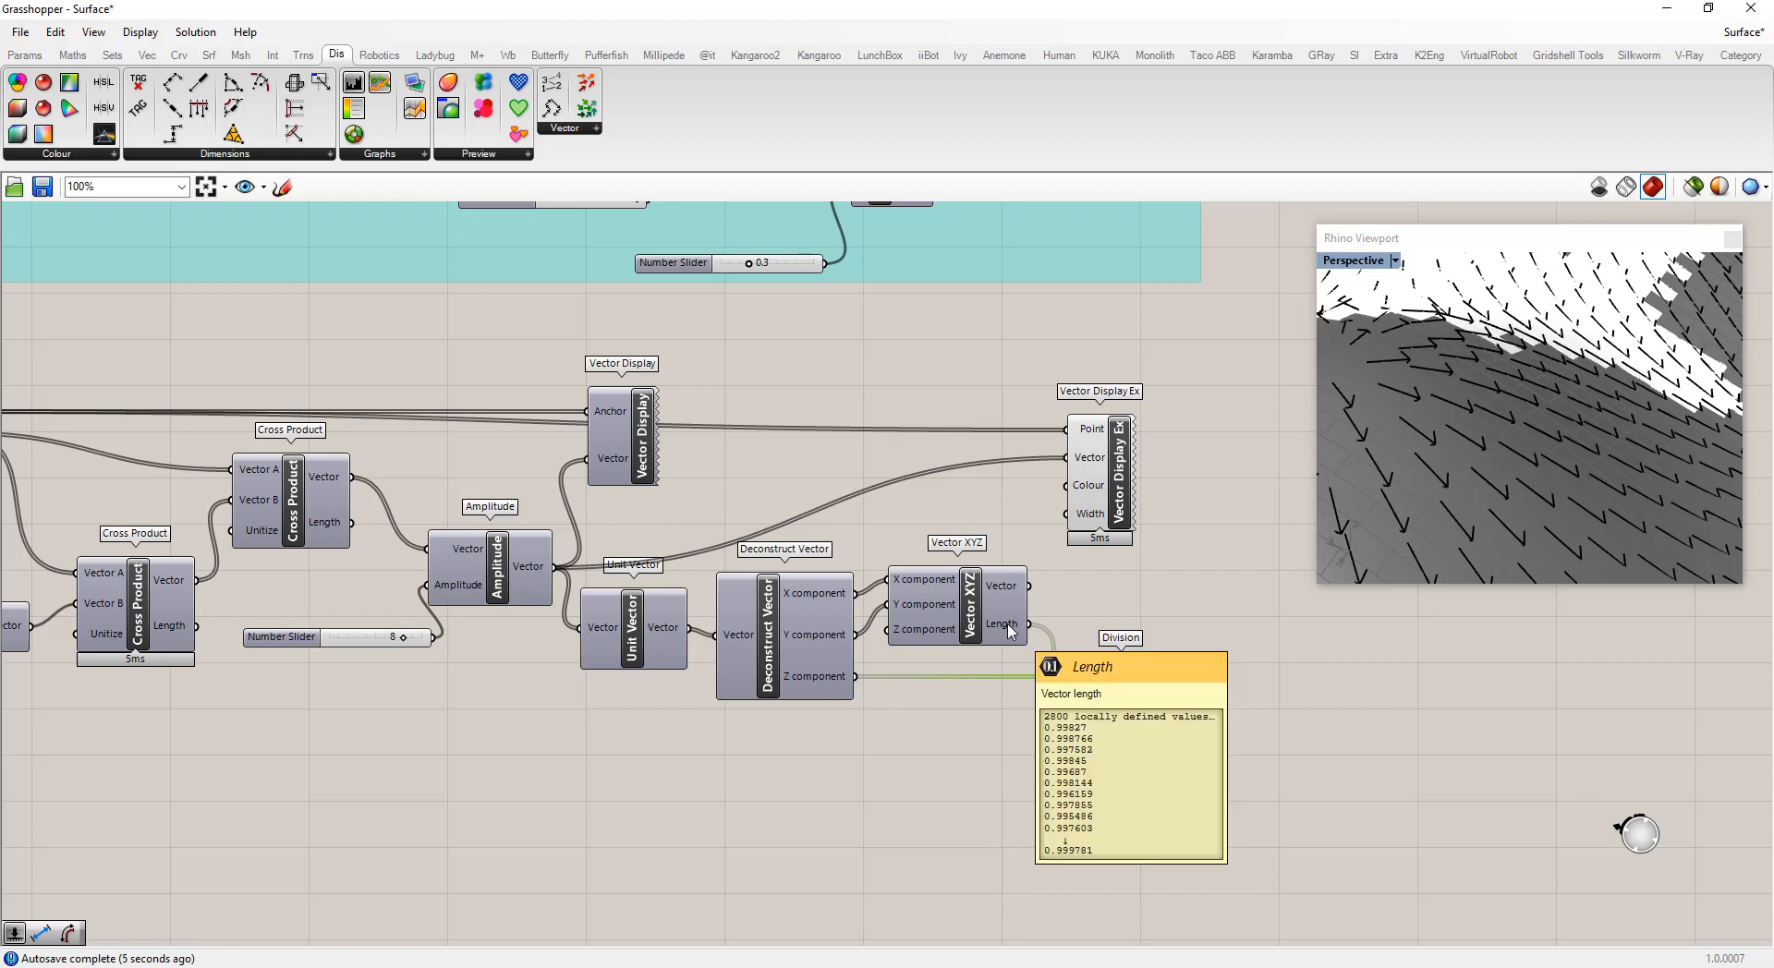
{"action": "left_click", "coordinate": [1077, 618]}
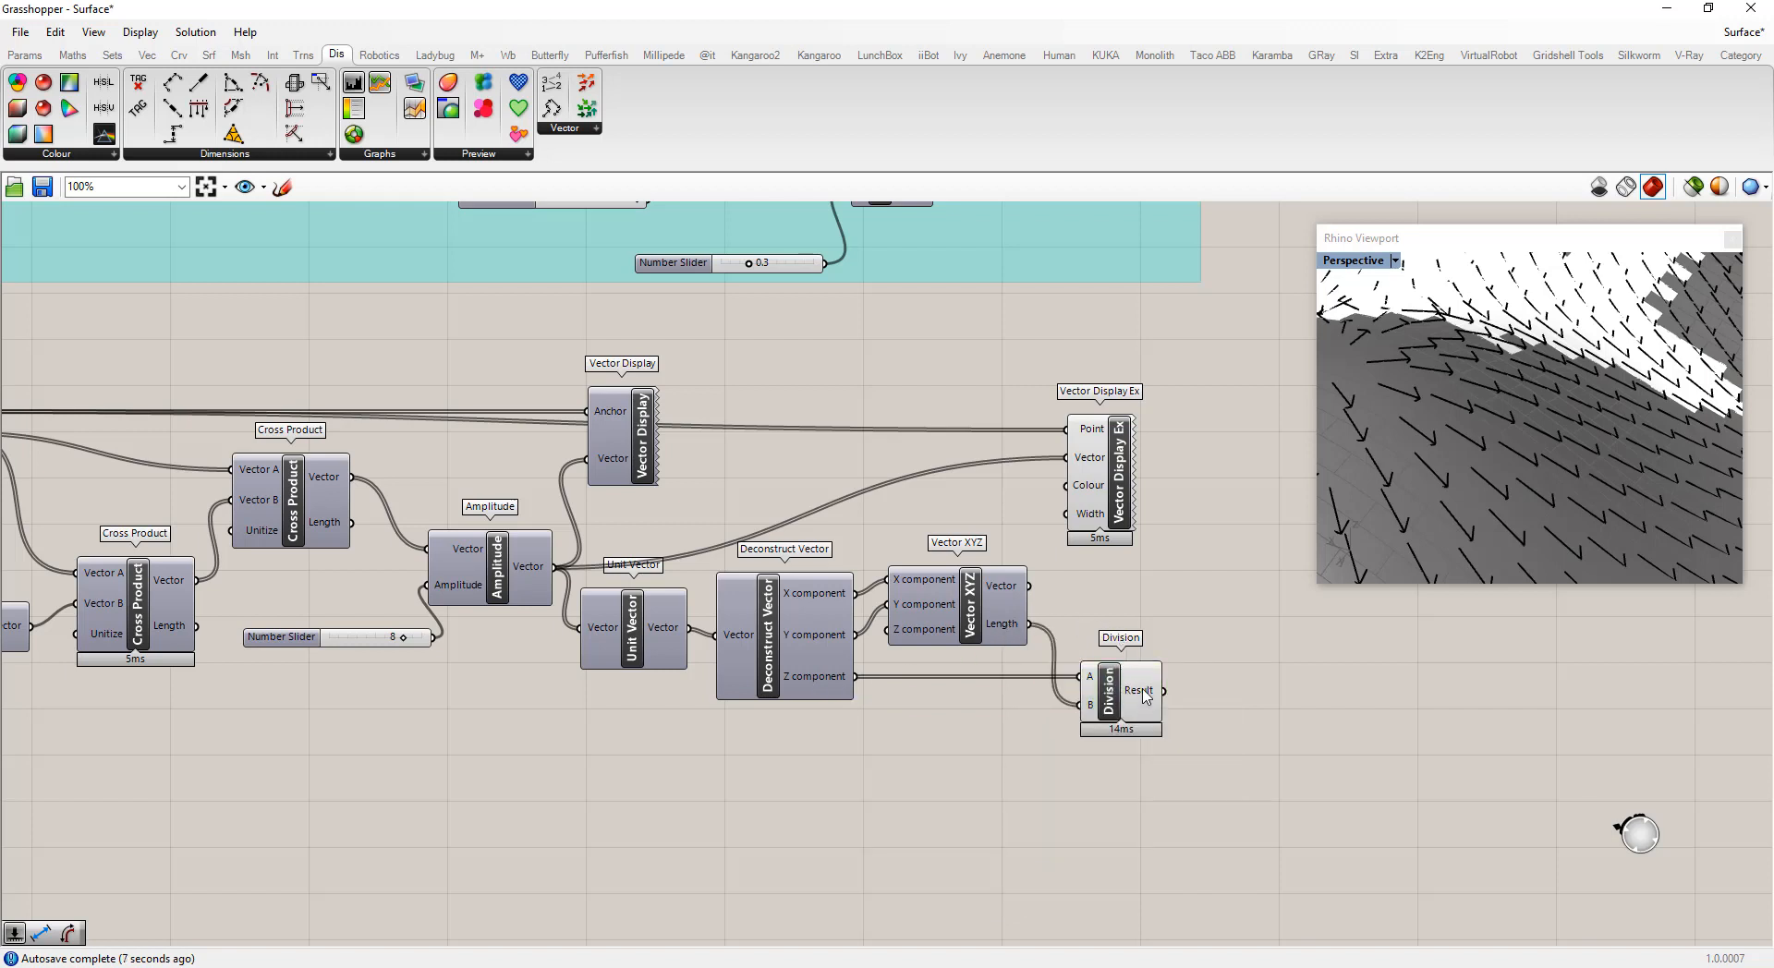
{"action": "mouse_move", "coordinate": [1146, 697]}
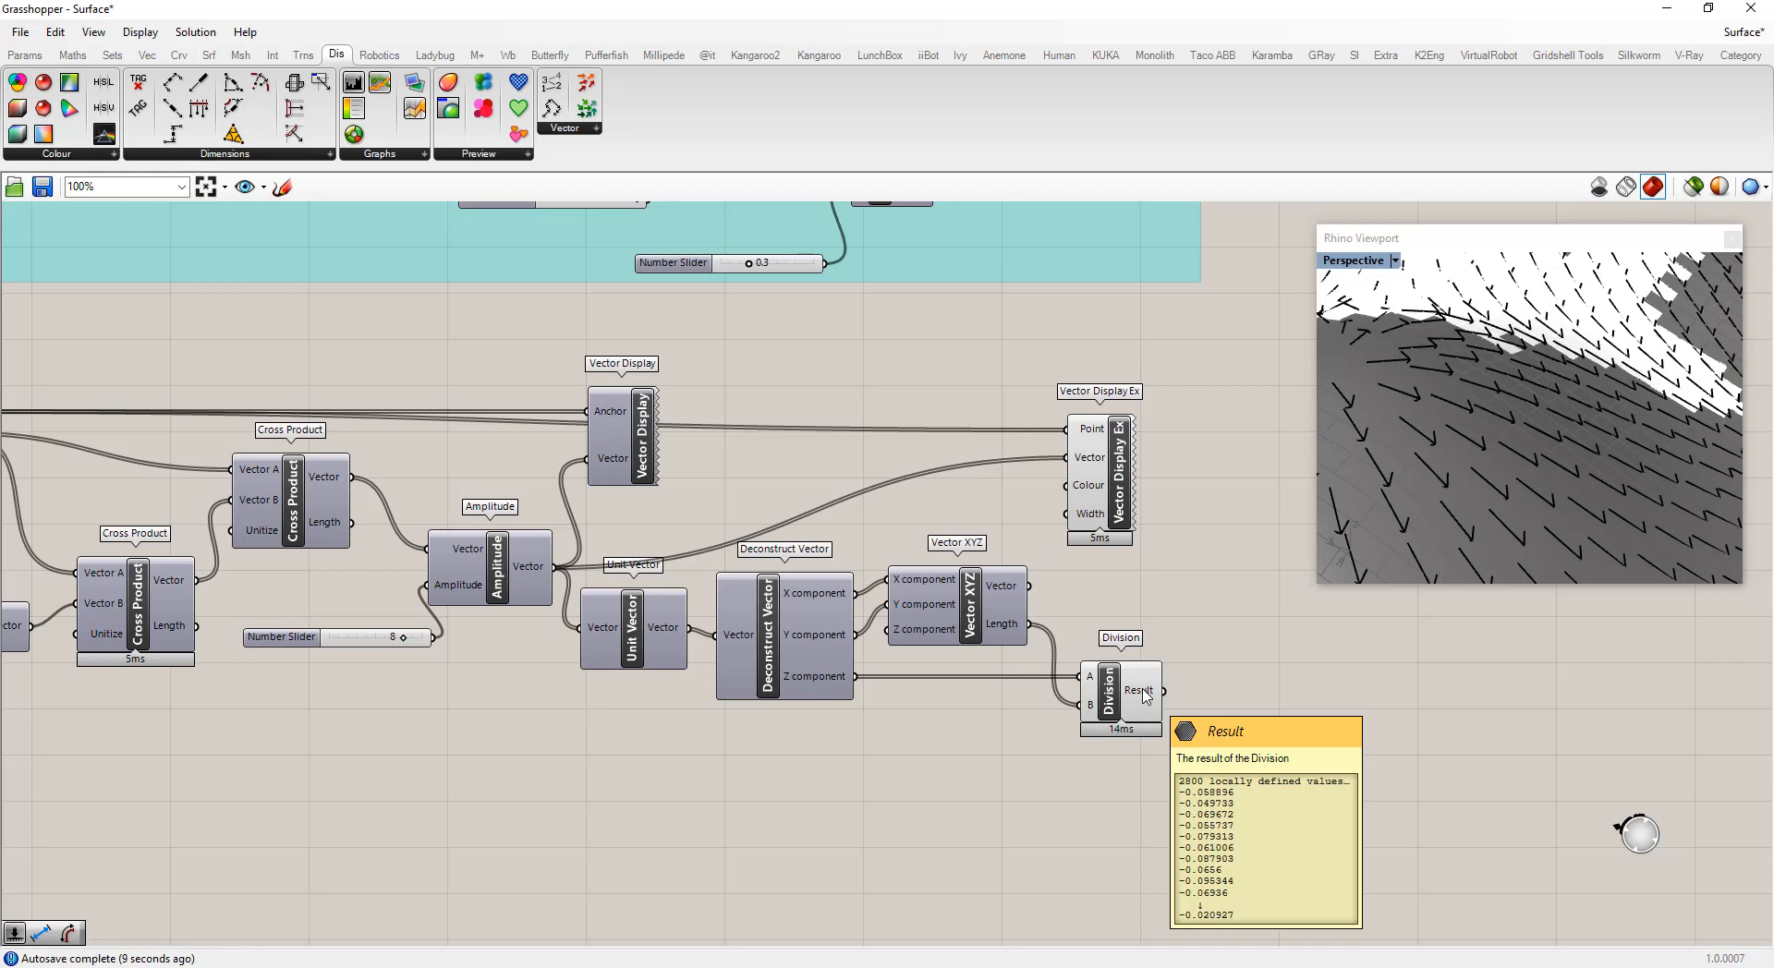
Add an Absolute component taking the Division result as its value
{"action": "scroll", "coordinate": [1146, 696], "scroll_direction": "down", "scroll_amount": 3}
{"action": "scroll", "coordinate": [1146, 697], "scroll_direction": "up", "scroll_amount": 5}
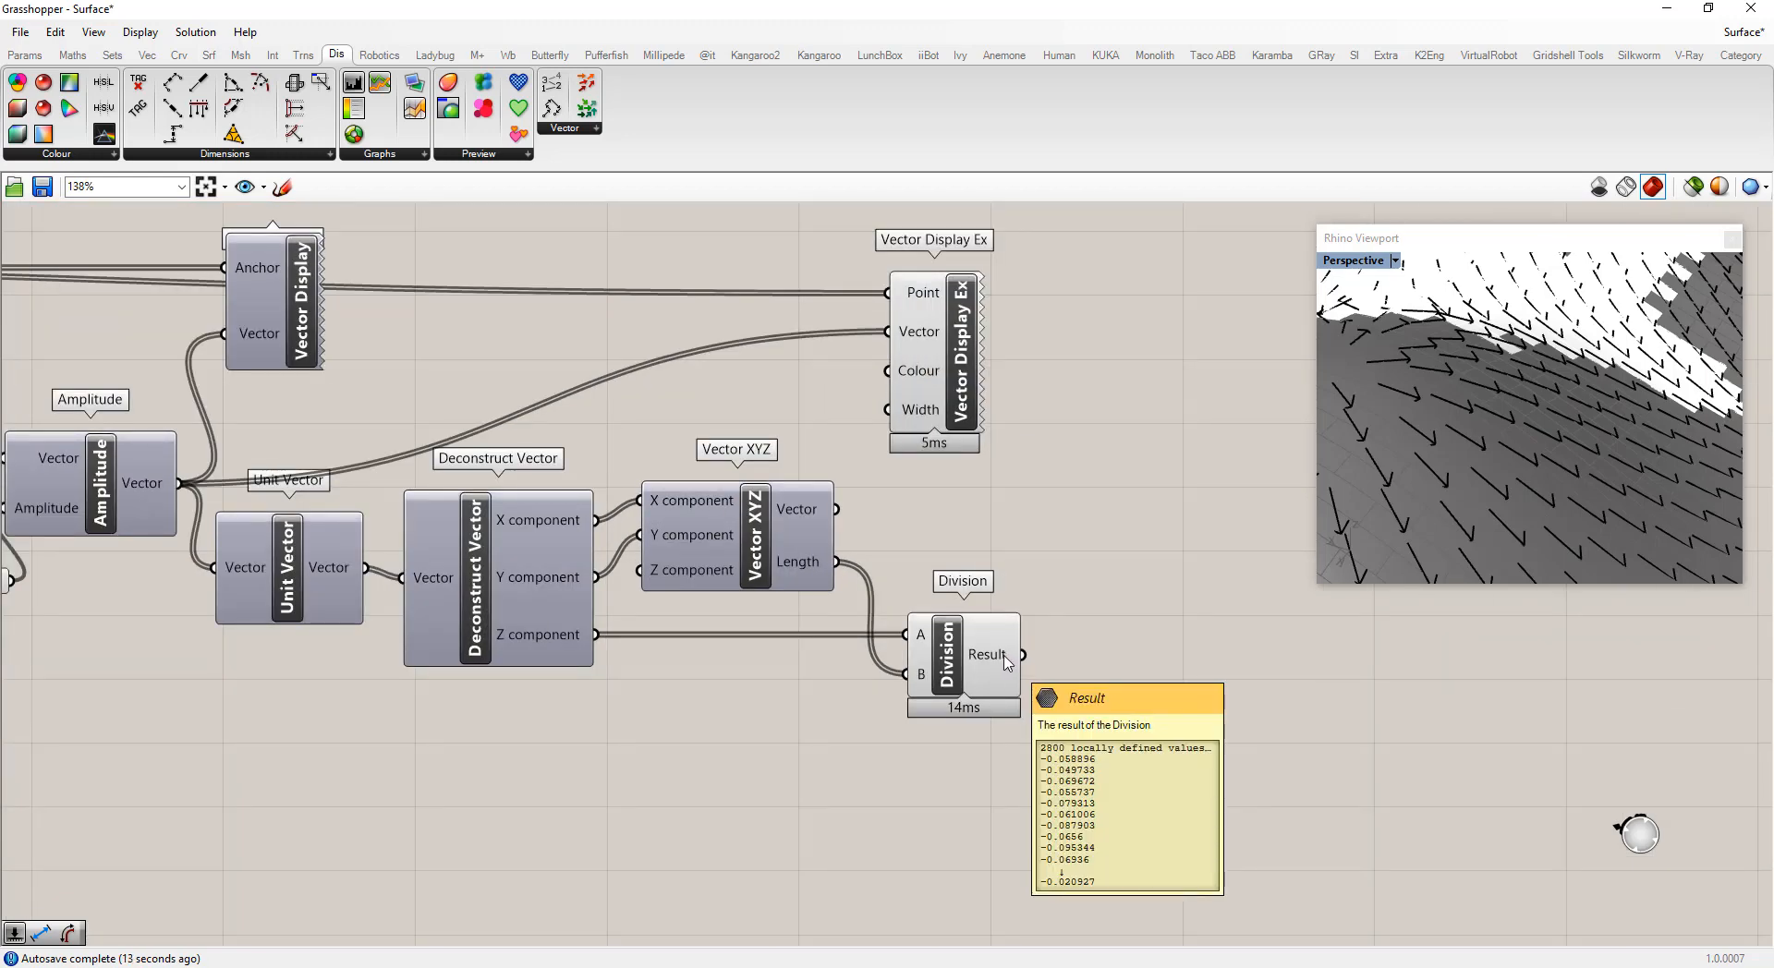
{"action": "double_click", "coordinate": [1085, 650]}
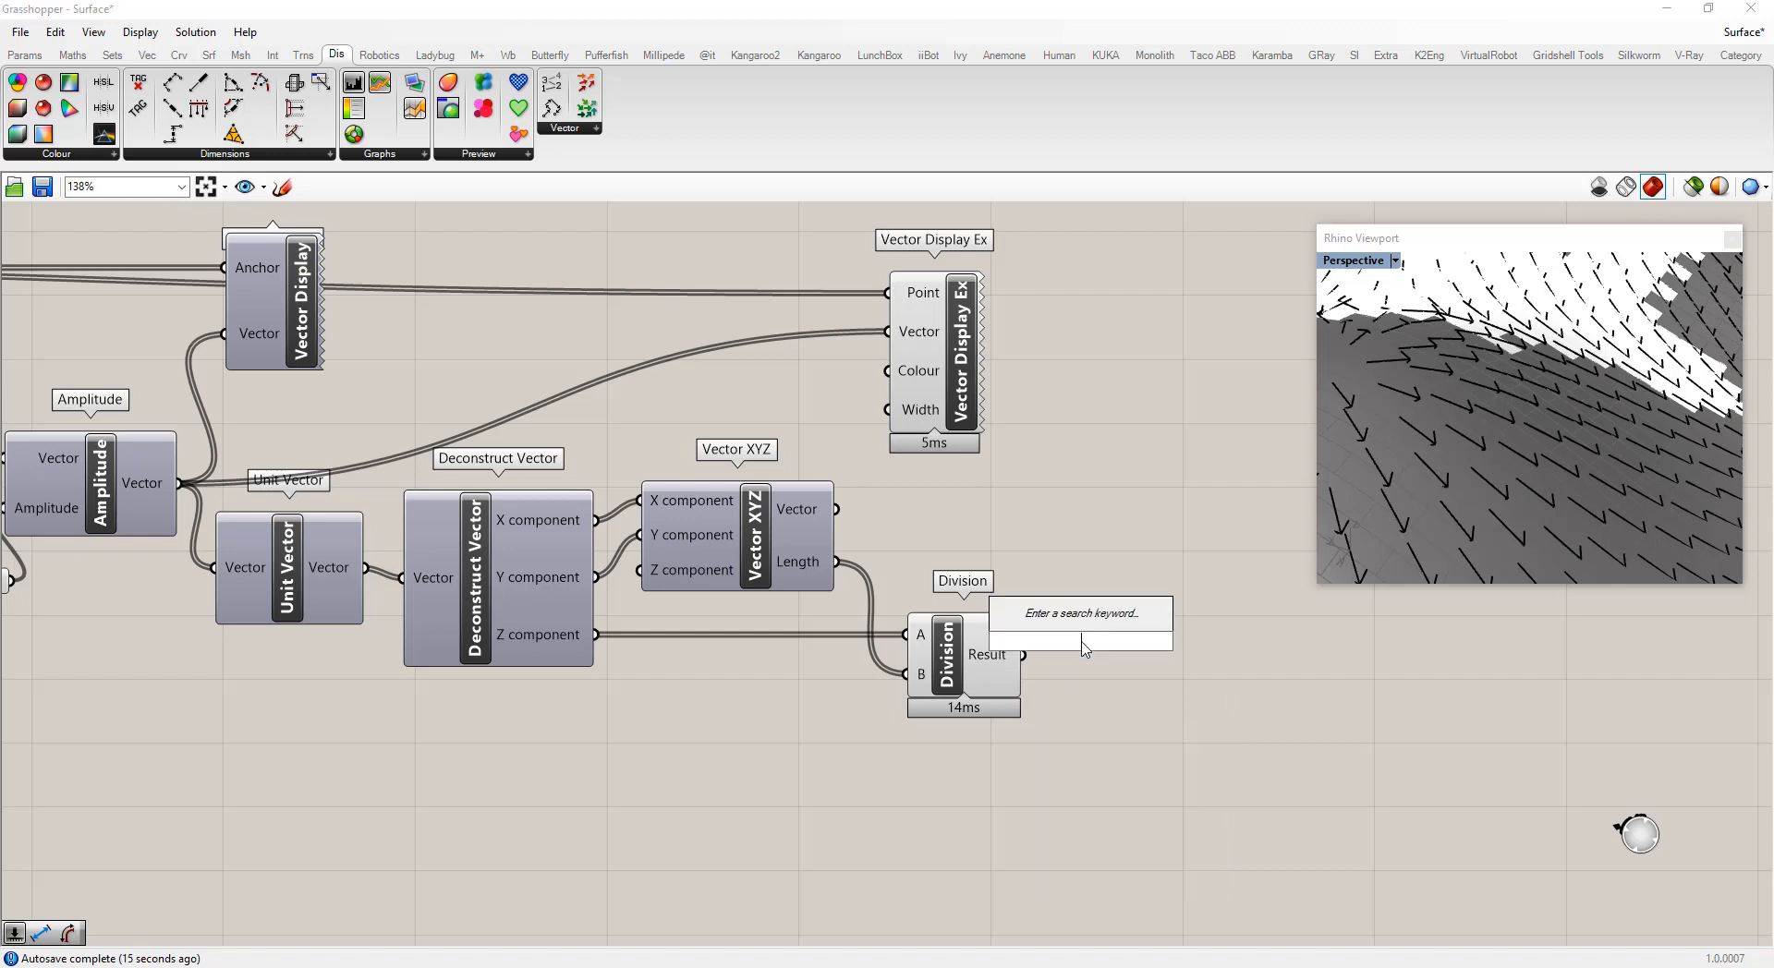
{"action": "type", "text": "abs"}
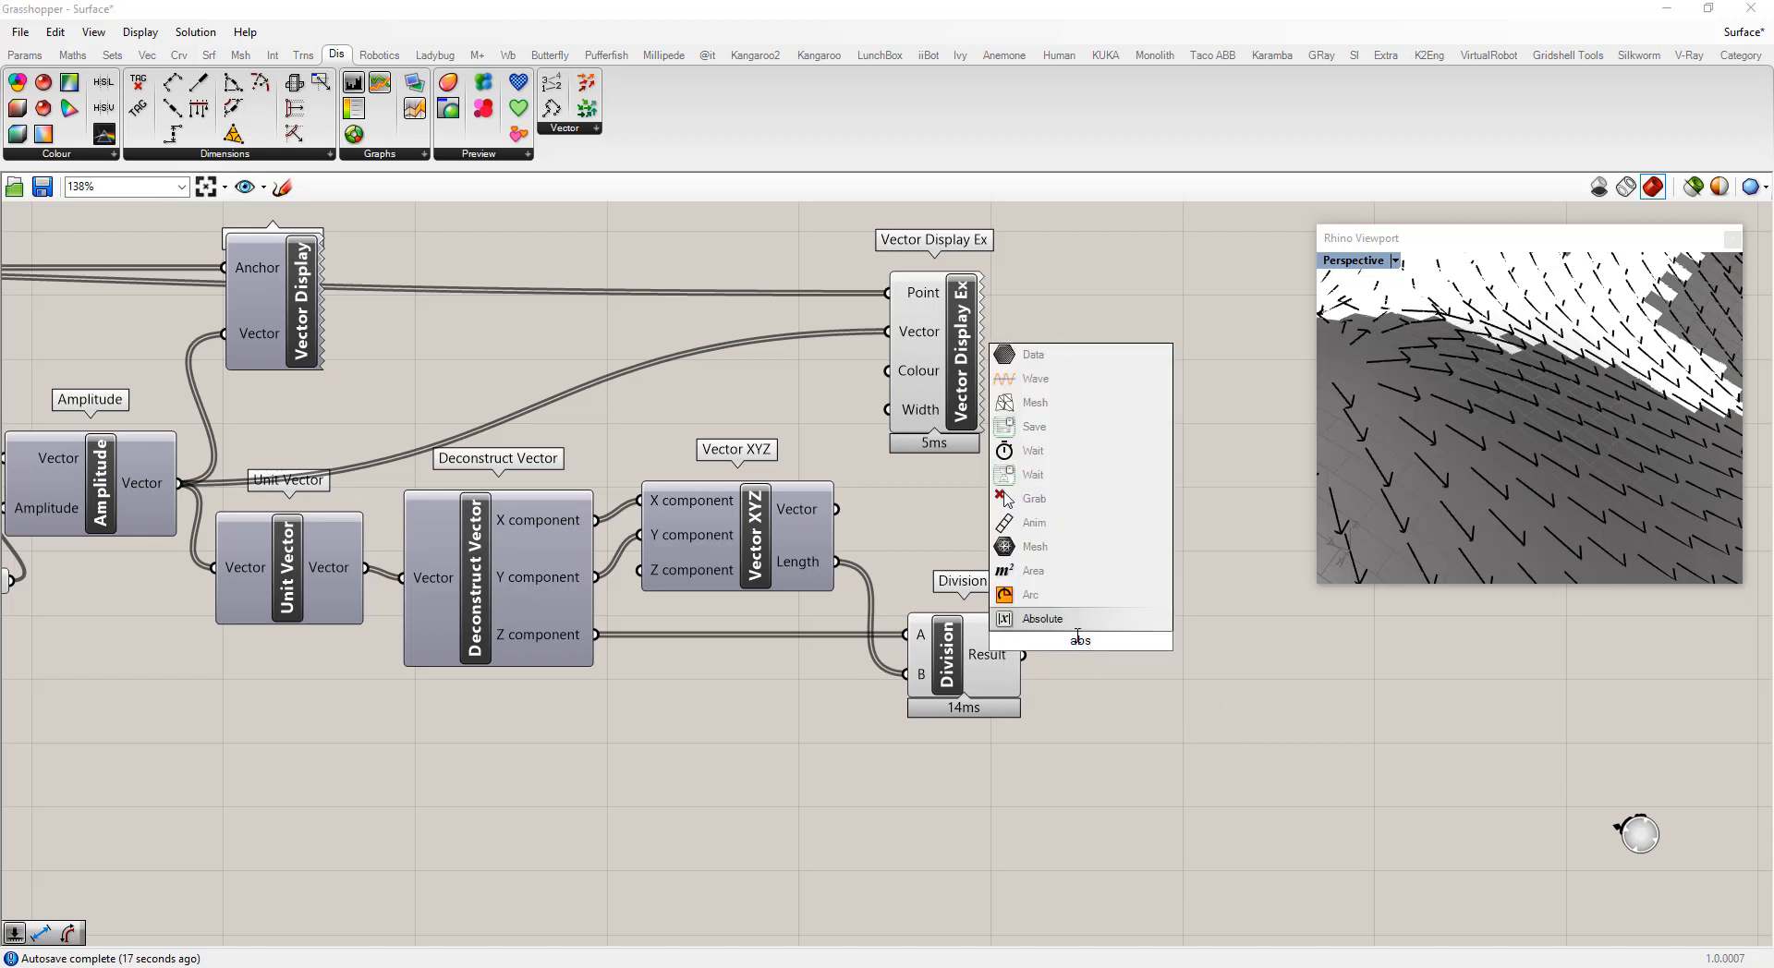
{"action": "key", "text": "Return"}
{"action": "left_click_drag", "start_coordinate": [1023, 654], "coordinate": [1127, 662]}
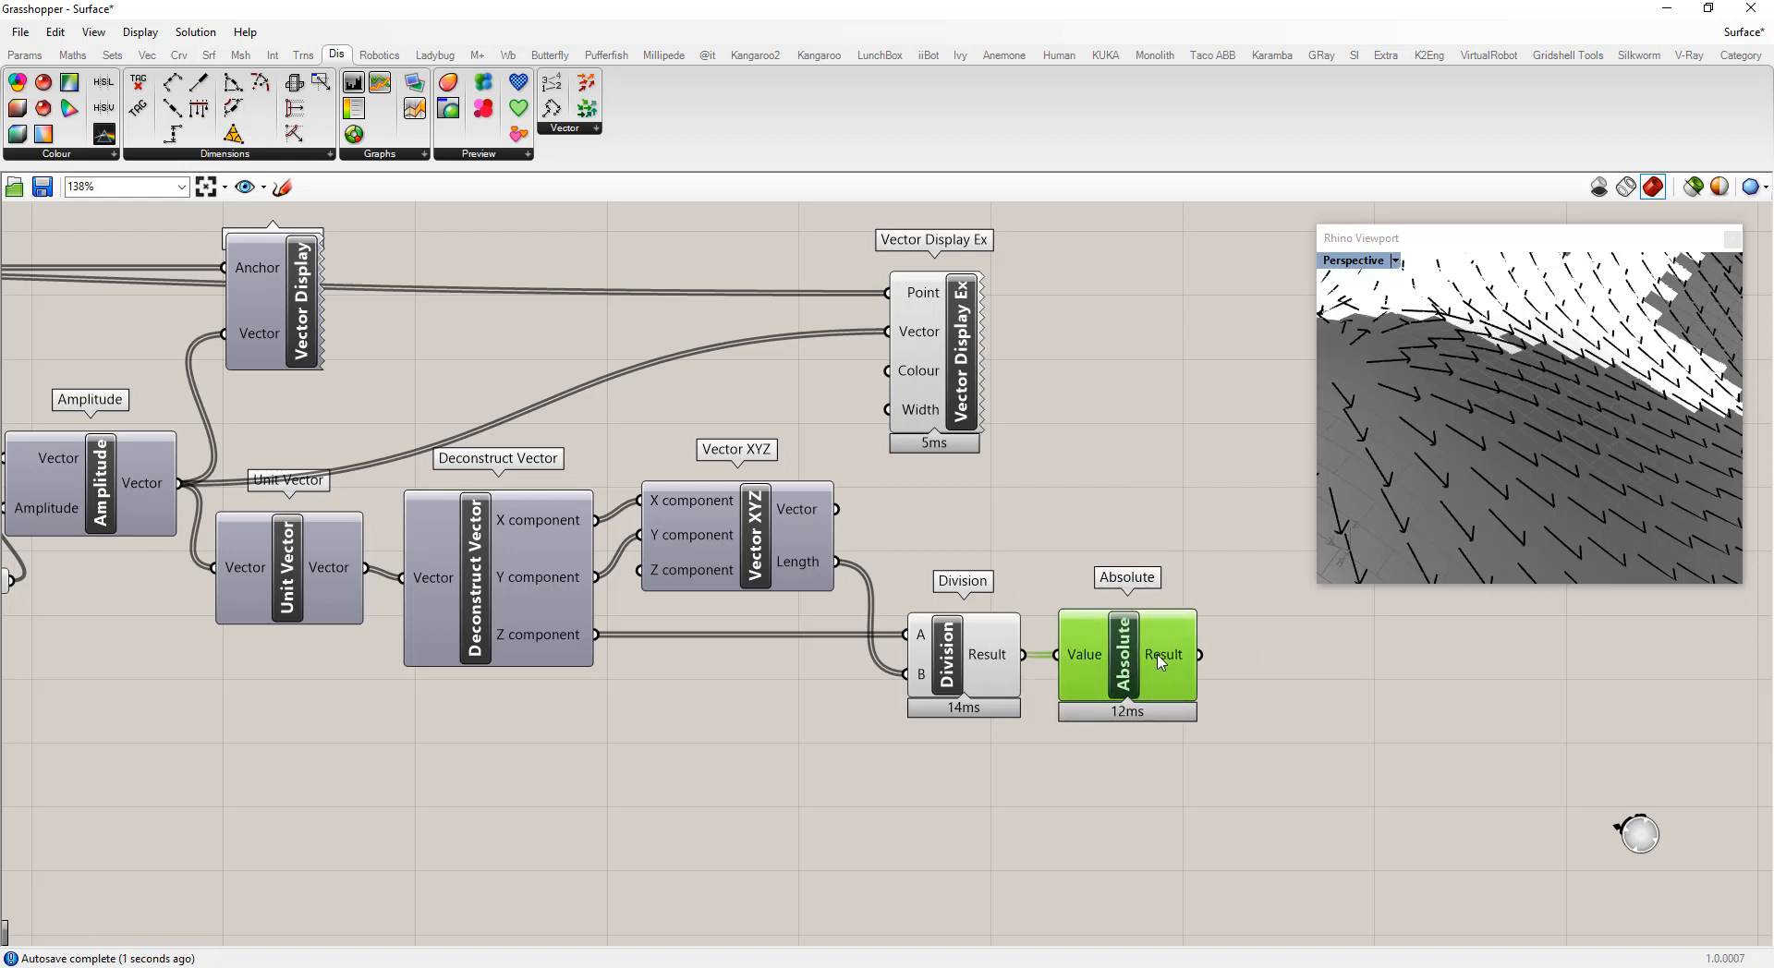
{"action": "mouse_move", "coordinate": [1162, 659]}
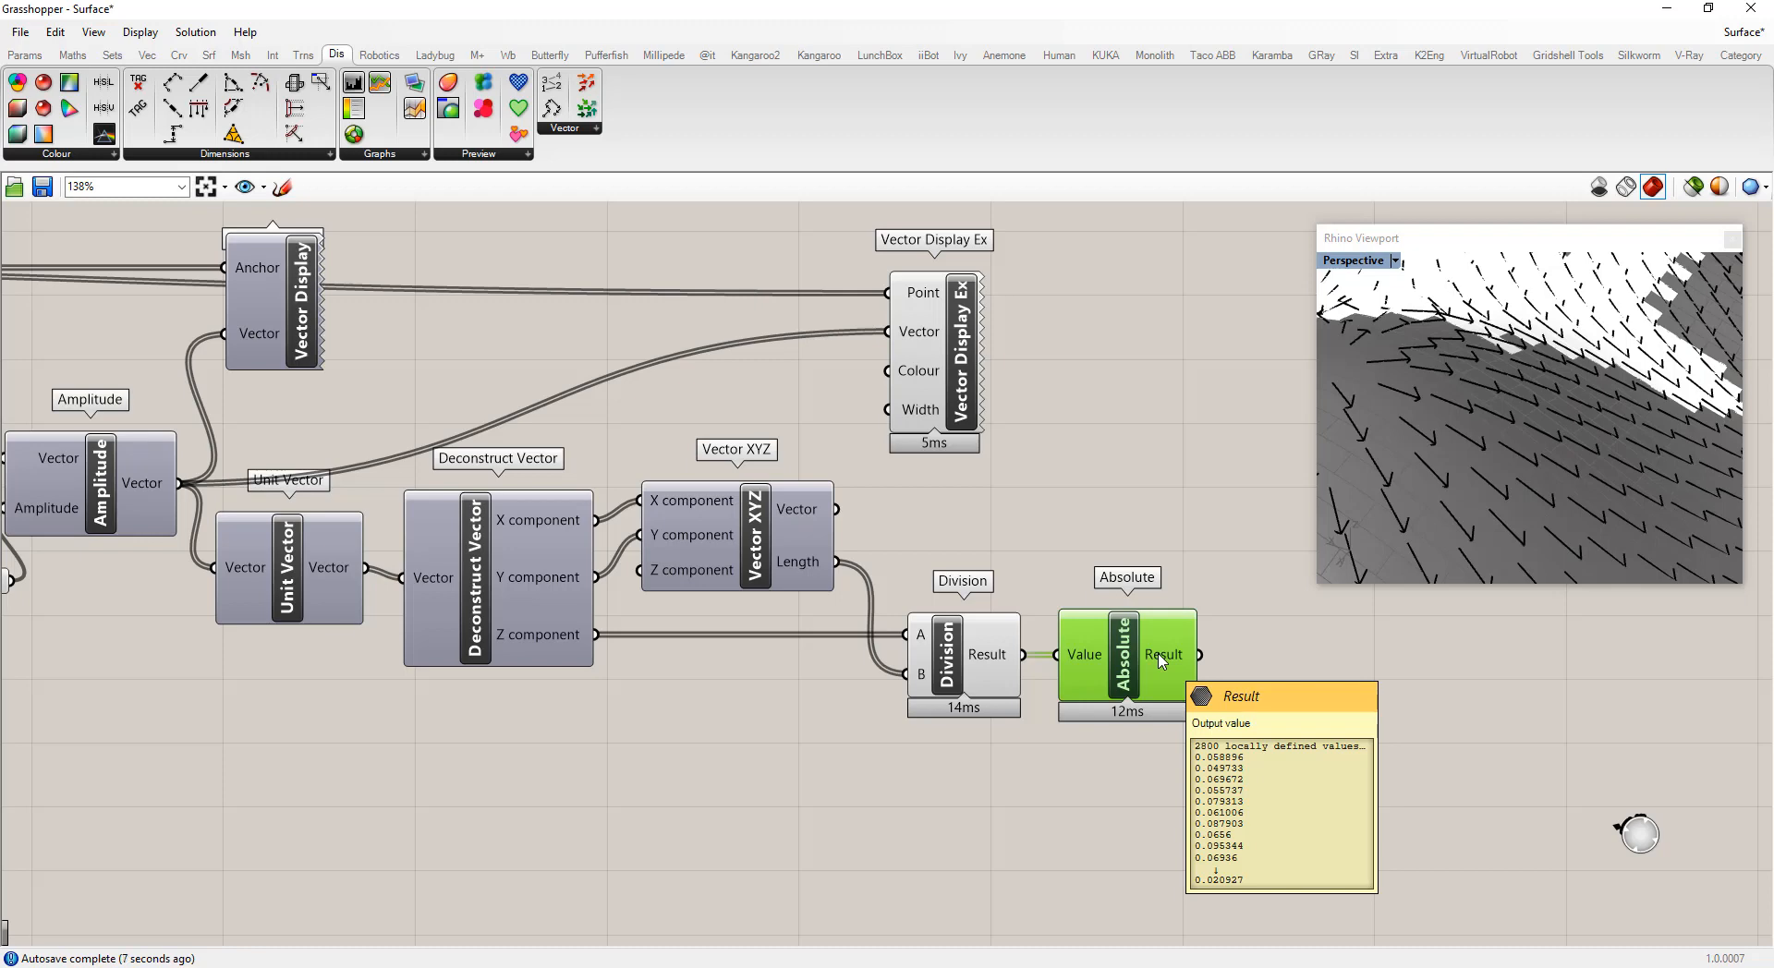
Move the Vector Display Ex component further right on the canvas
{"action": "scroll", "coordinate": [730, 473], "scroll_direction": "down", "scroll_amount": 2}
{"action": "left_click_drag", "start_coordinate": [923, 389], "coordinate": [1247, 382]}
{"action": "mouse_move", "coordinate": [1031, 606]}
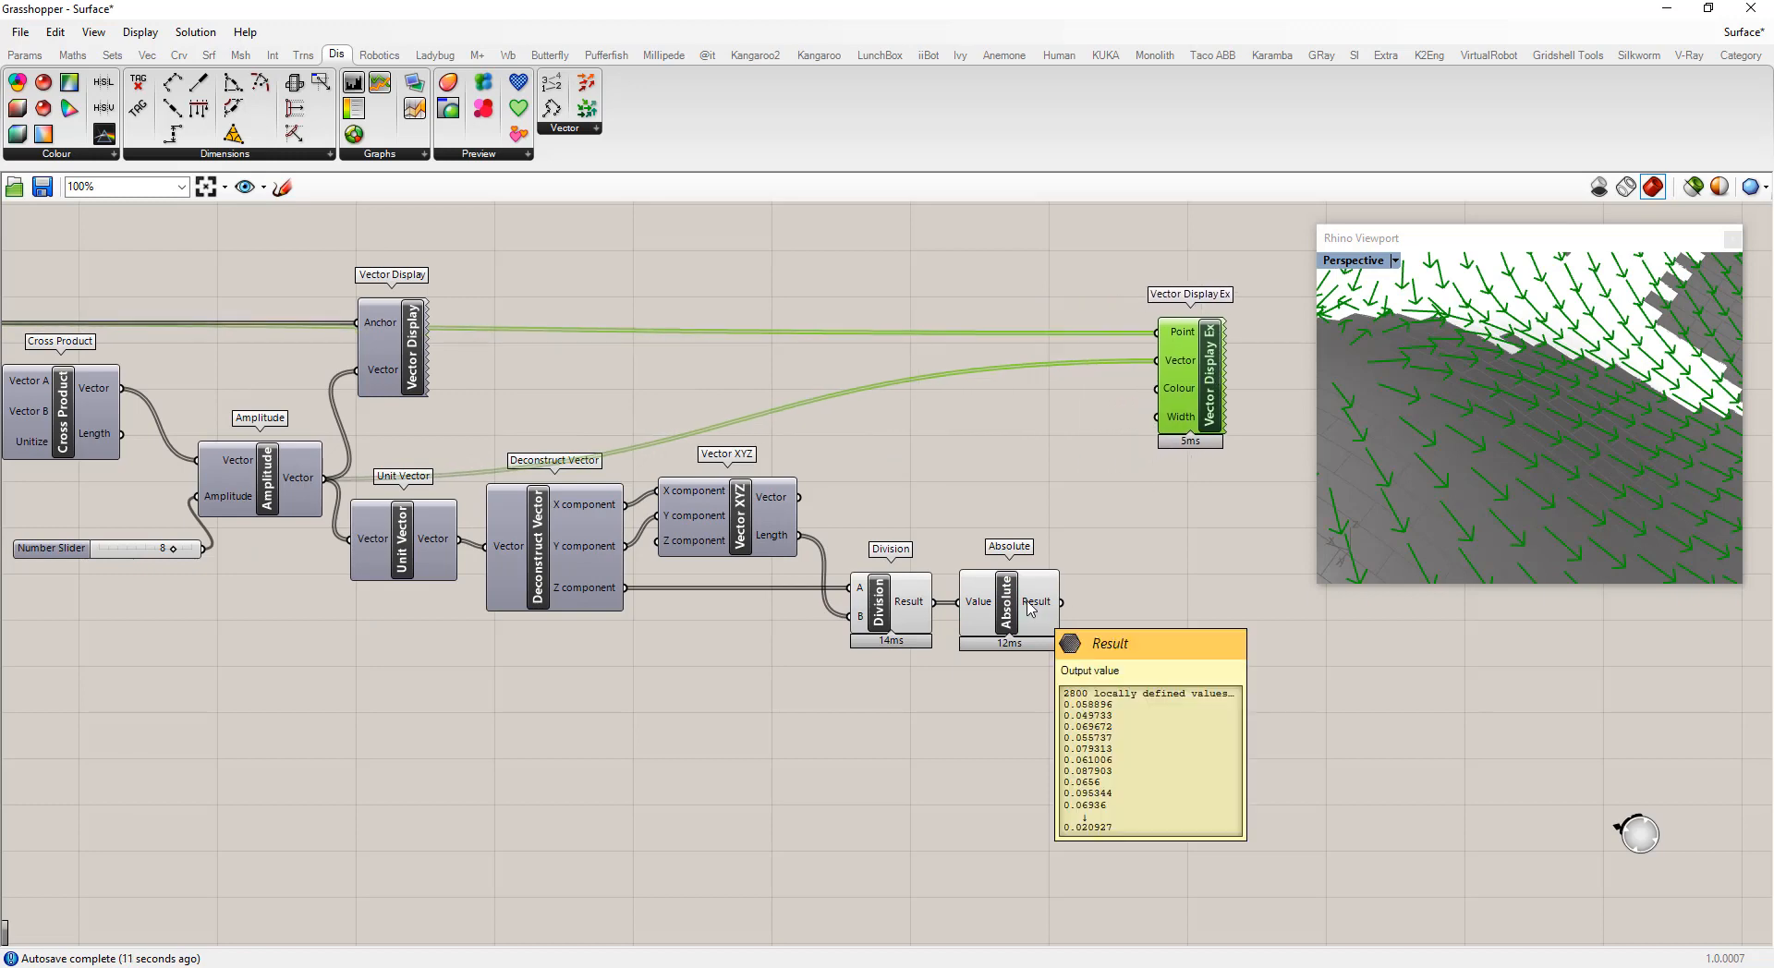
Add a Bounds component fed by the Absolute result
{"action": "double_click", "coordinate": [1122, 579]}
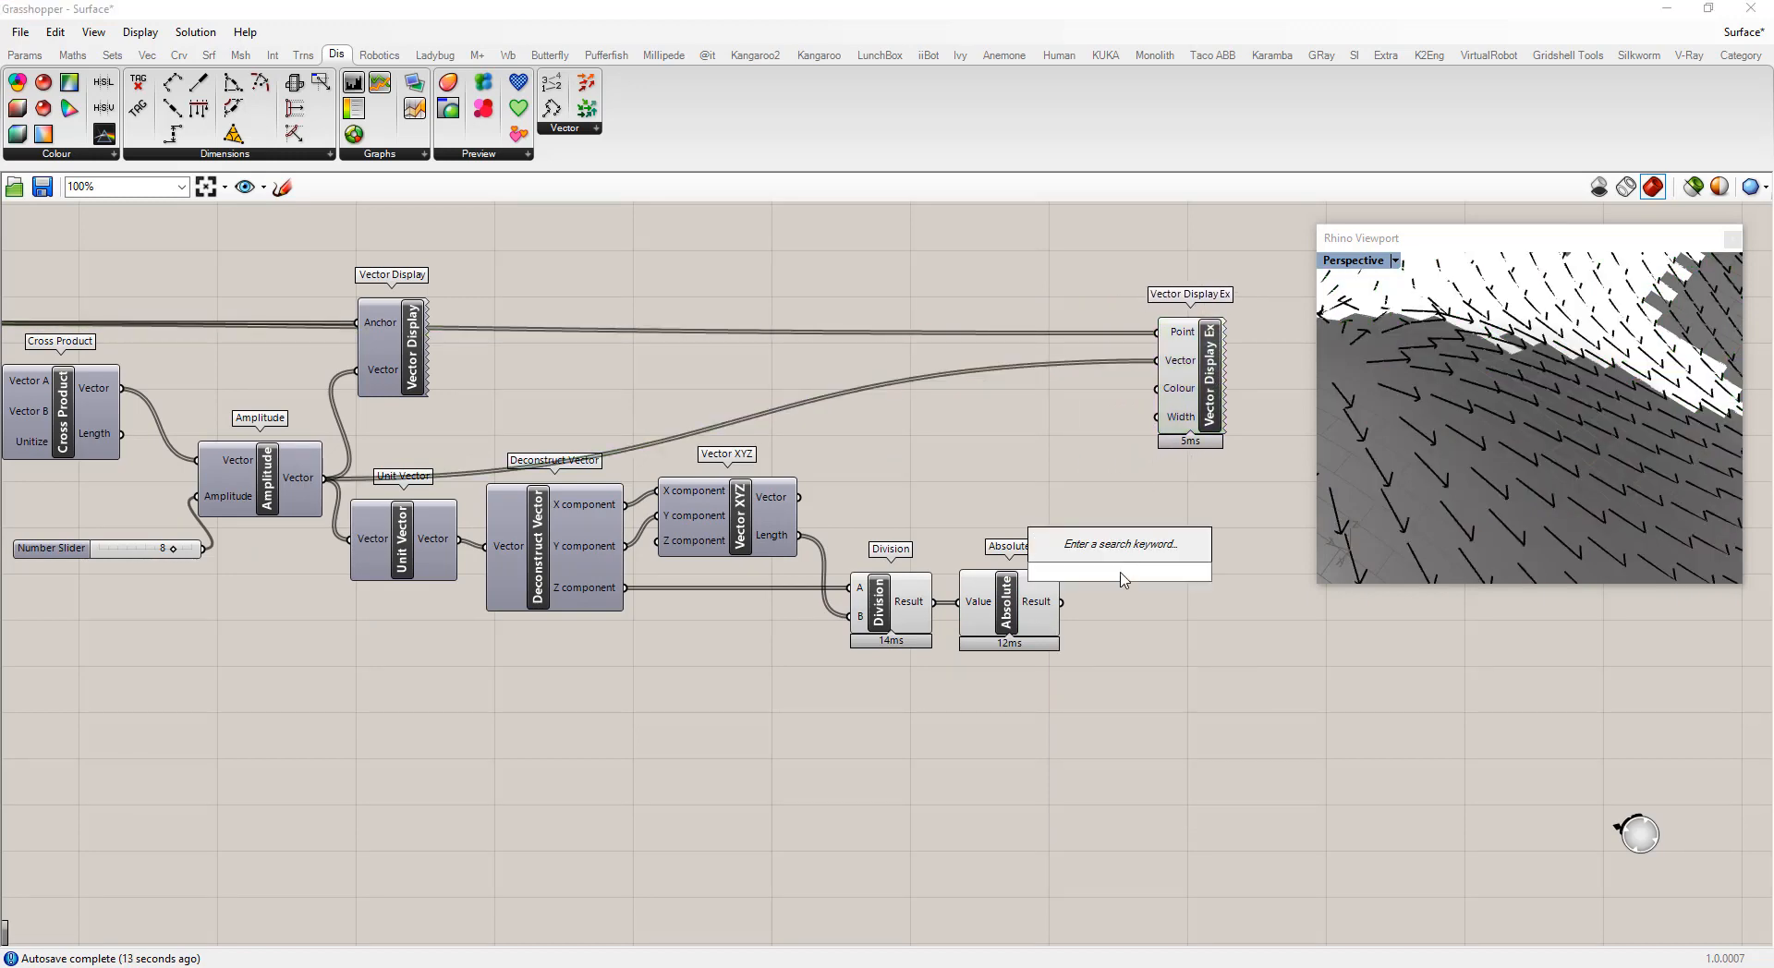
{"action": "type", "text": "bounds"}
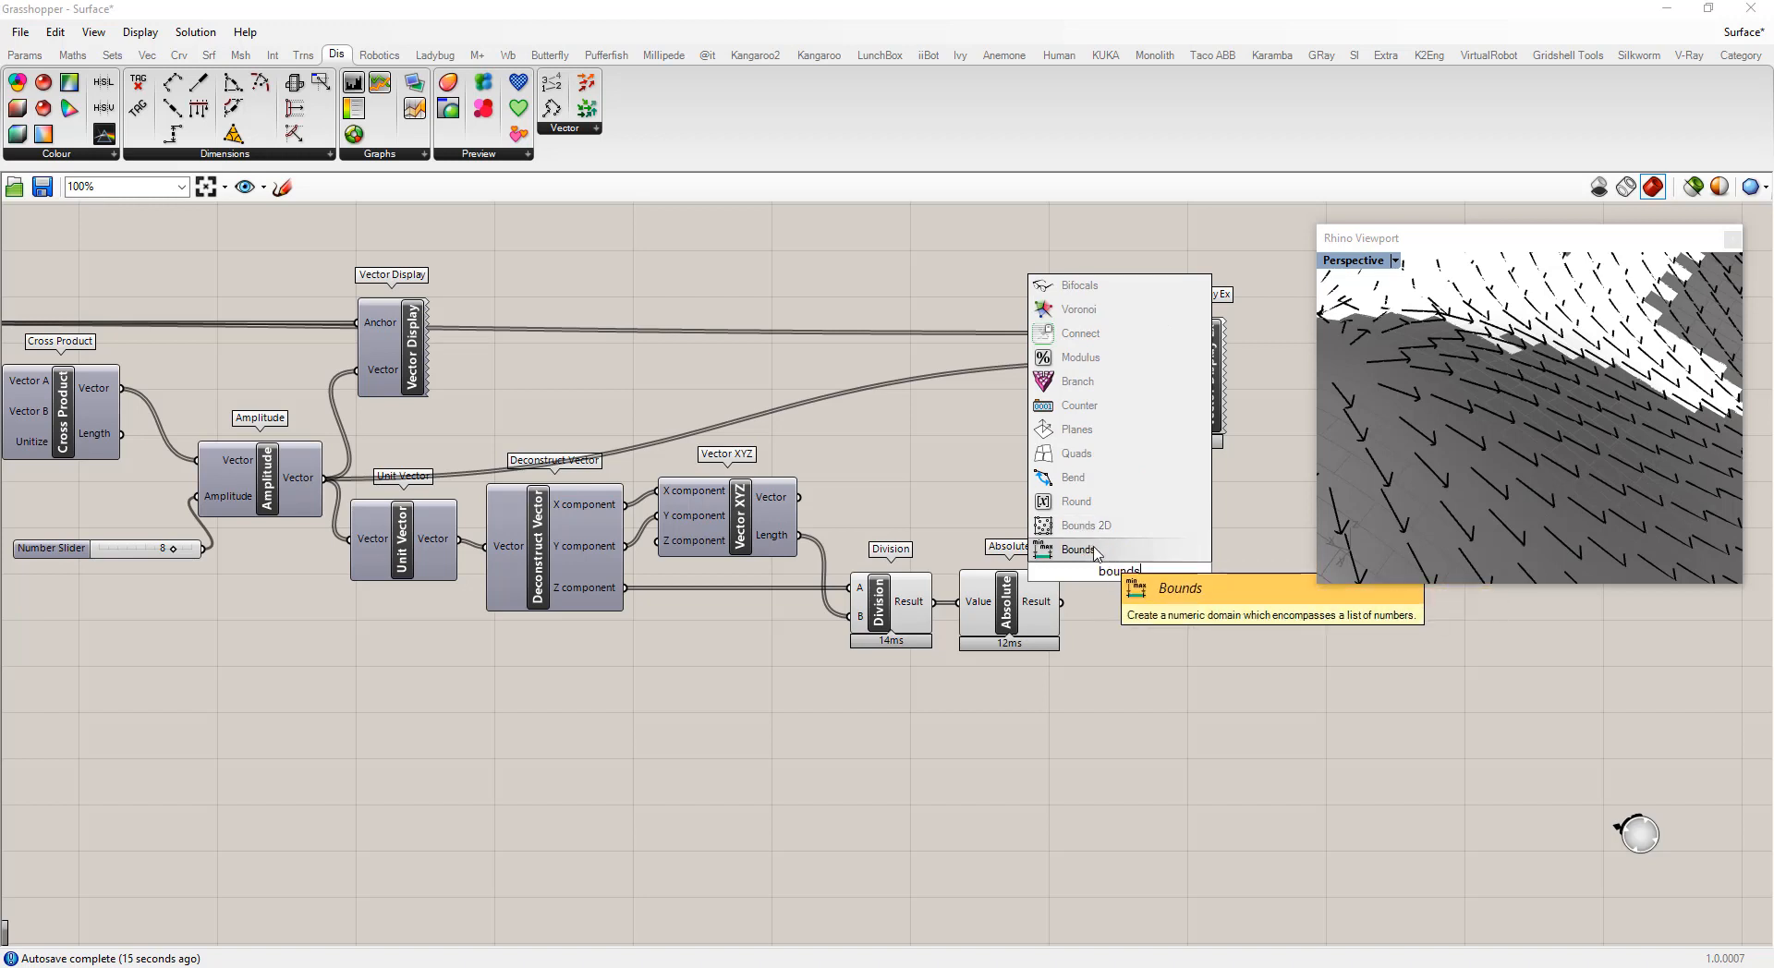
{"action": "key", "text": "Return"}
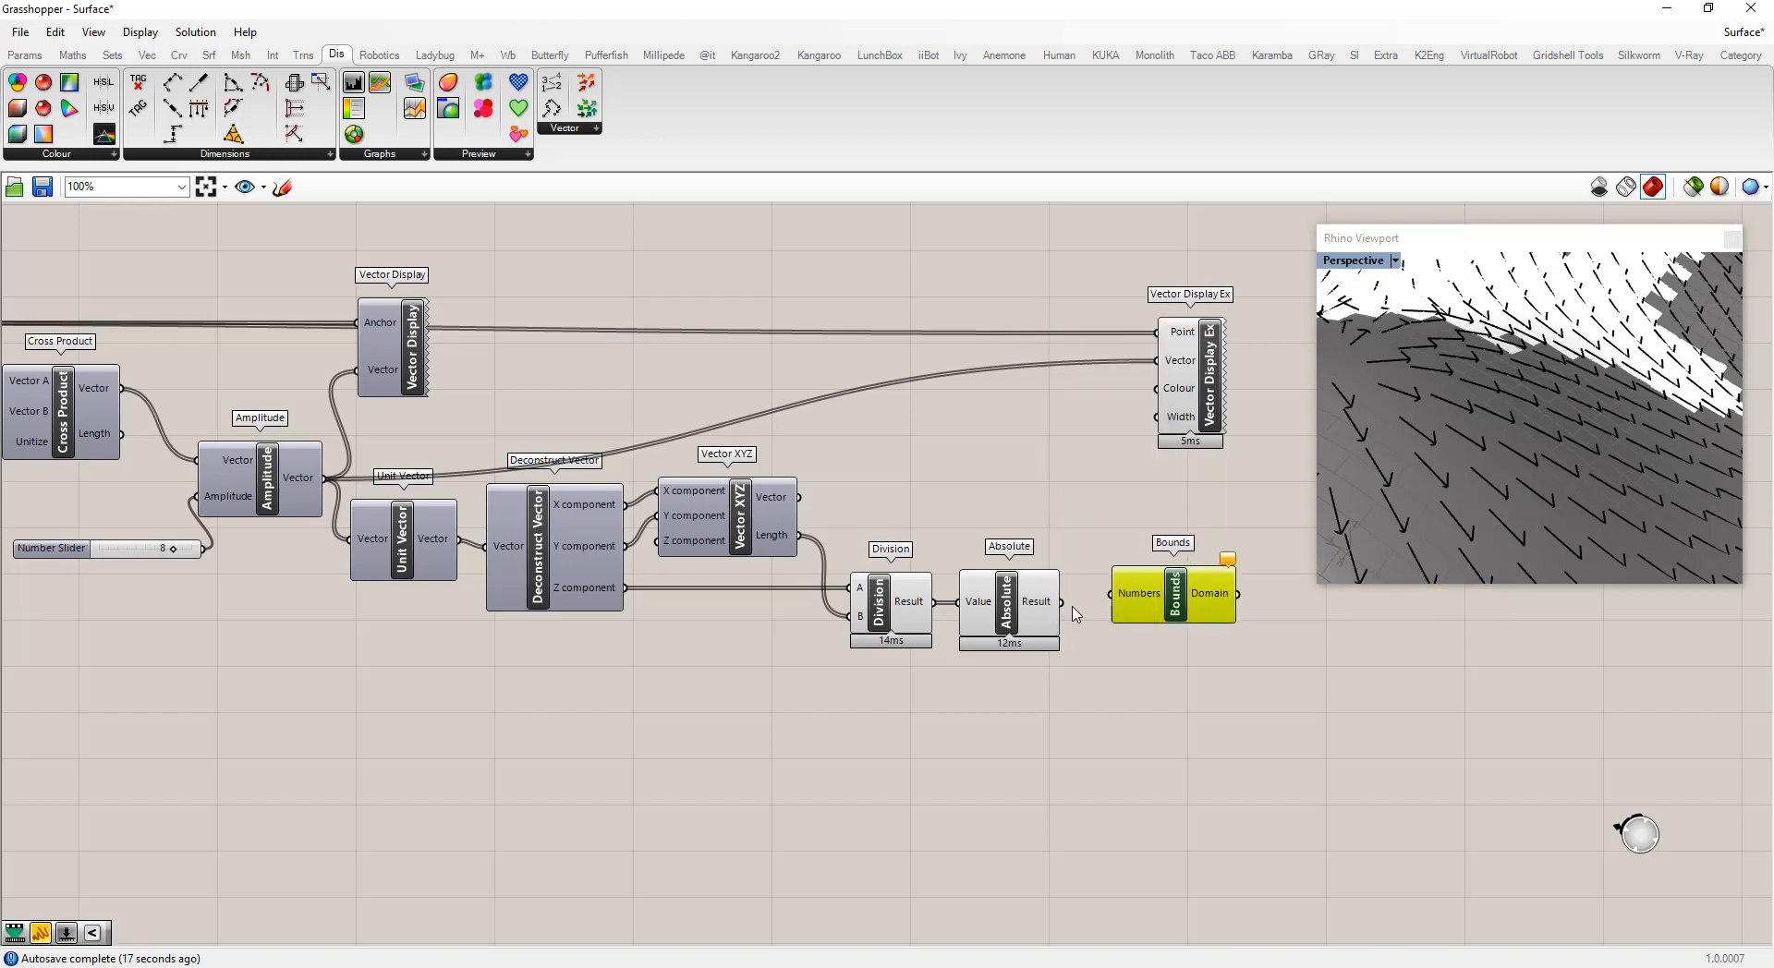
{"action": "left_click_drag", "start_coordinate": [1062, 602], "coordinate": [1133, 611]}
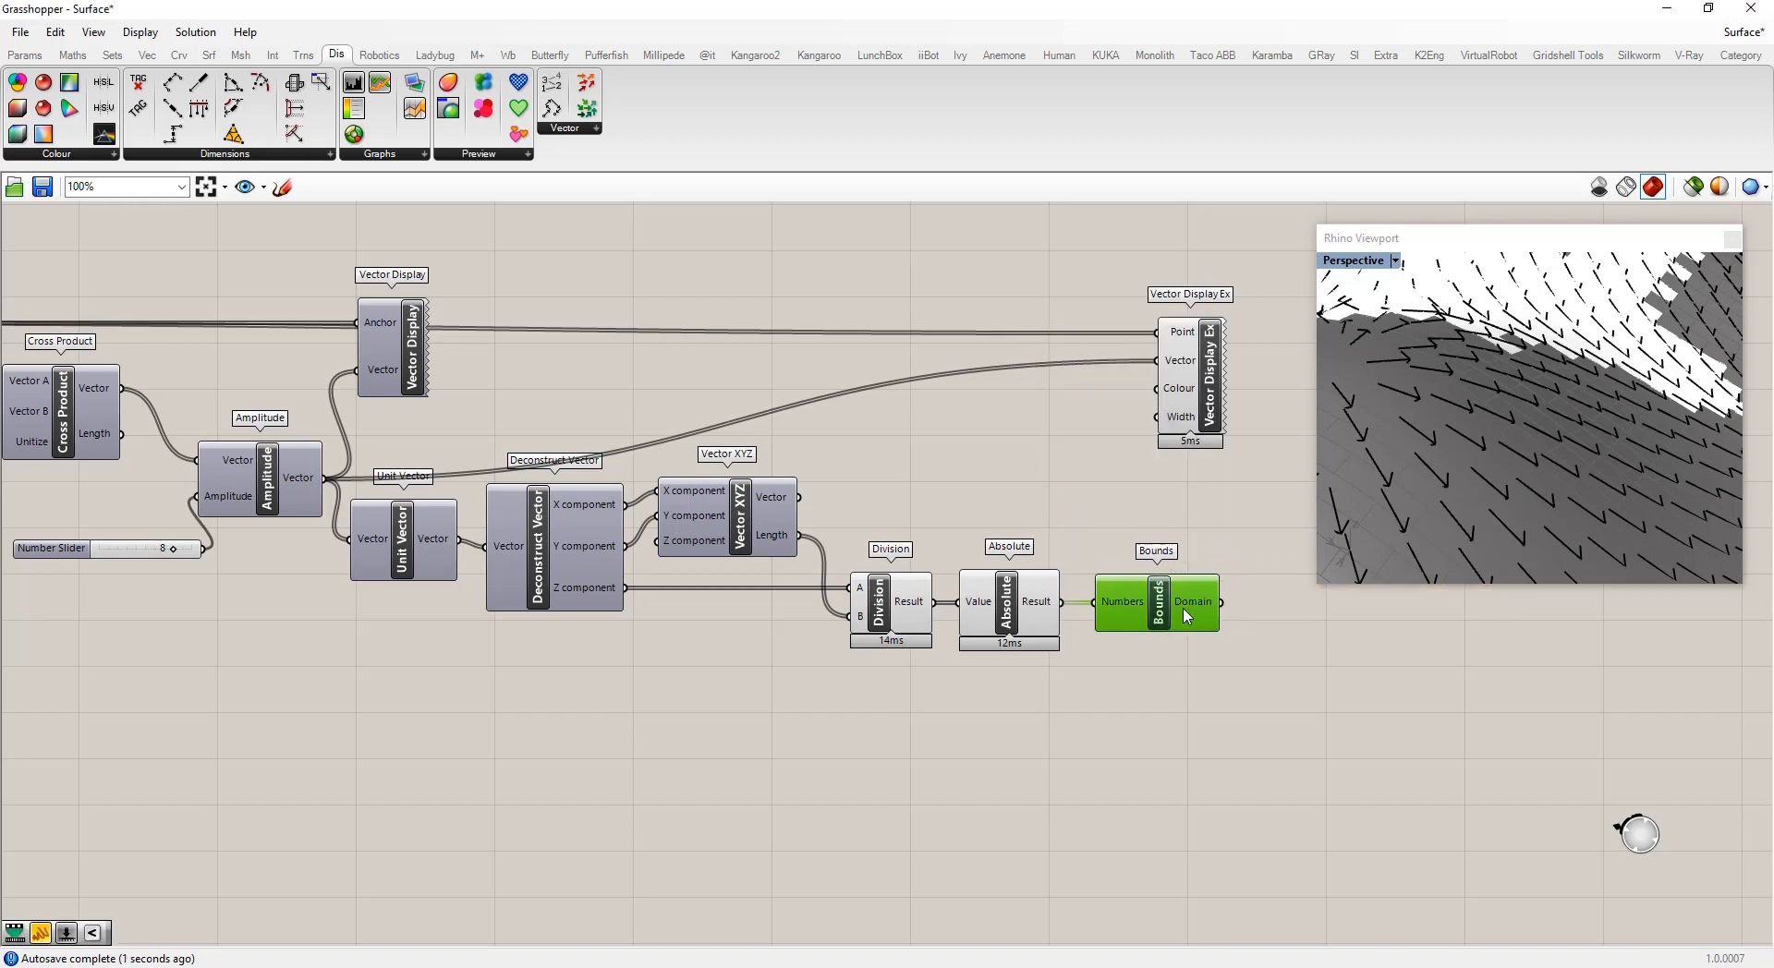
{"action": "mouse_move", "coordinate": [1187, 616]}
Add a Remap Numbers component with the Absolute result as Value and the Bounds domain as Source
{"action": "scroll", "coordinate": [930, 553], "scroll_direction": "down", "scroll_amount": 3}
{"action": "left_click", "coordinate": [1150, 455]}
{"action": "left_click_drag", "start_coordinate": [1158, 454], "coordinate": [1178, 453]}
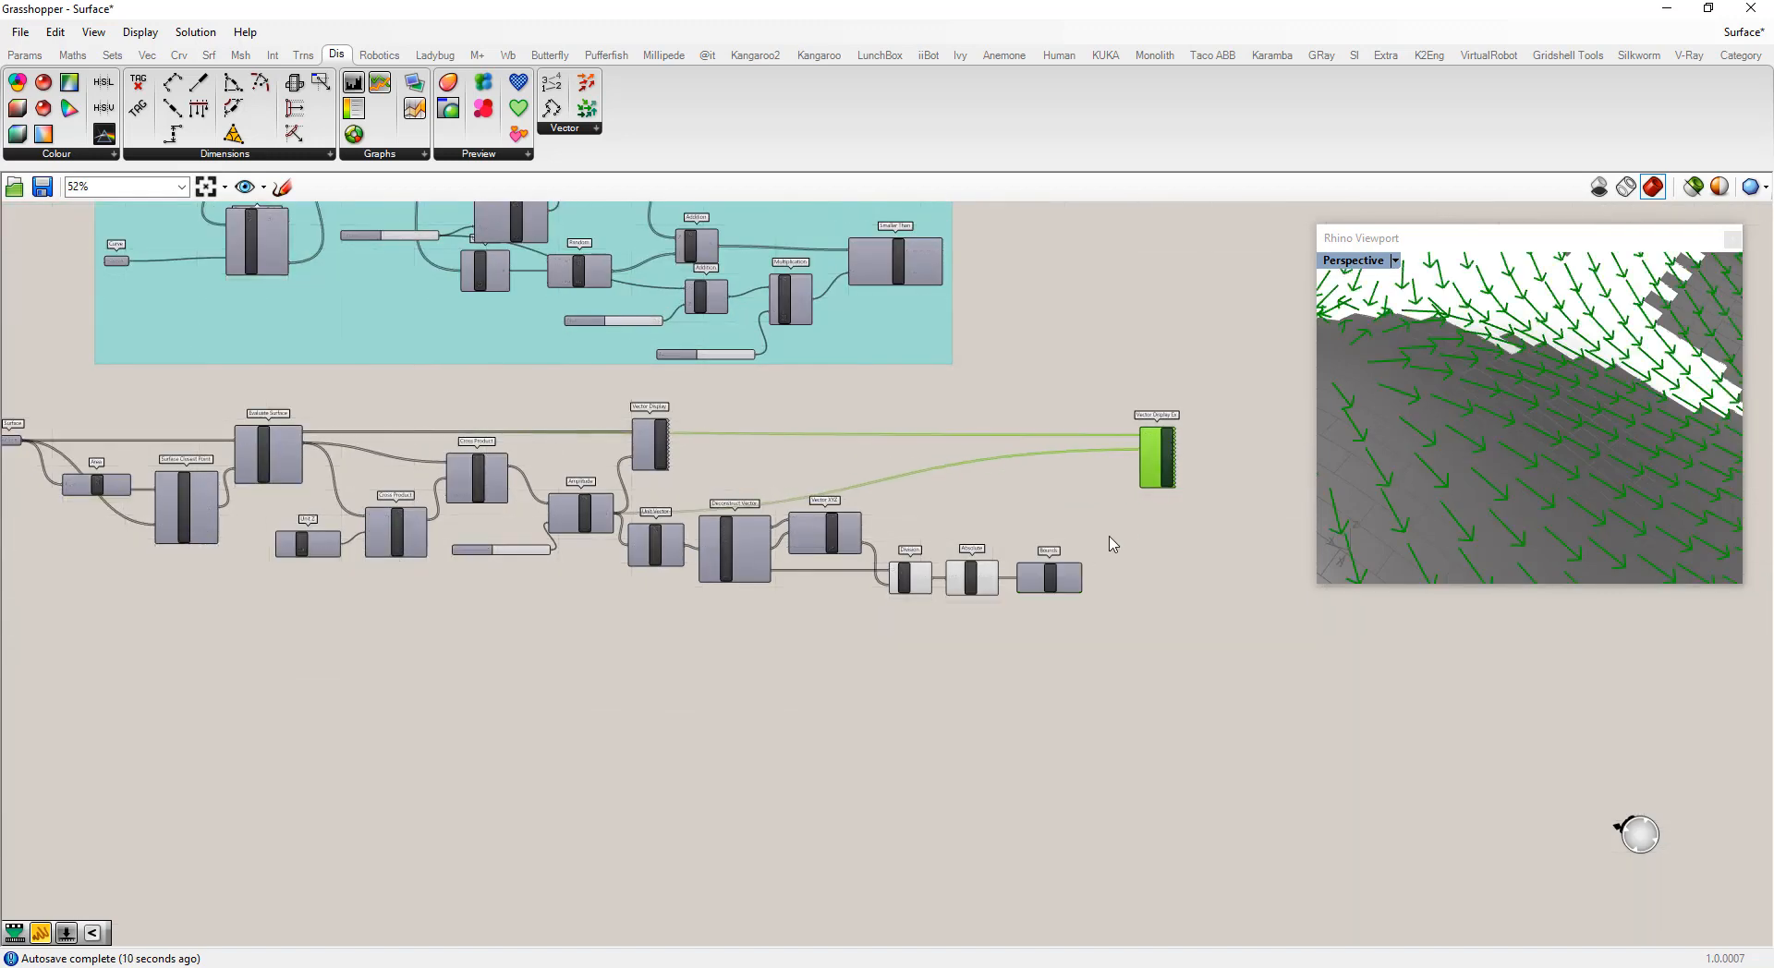
{"action": "double_click", "coordinate": [1111, 541]}
{"action": "type", "text": "remap"}
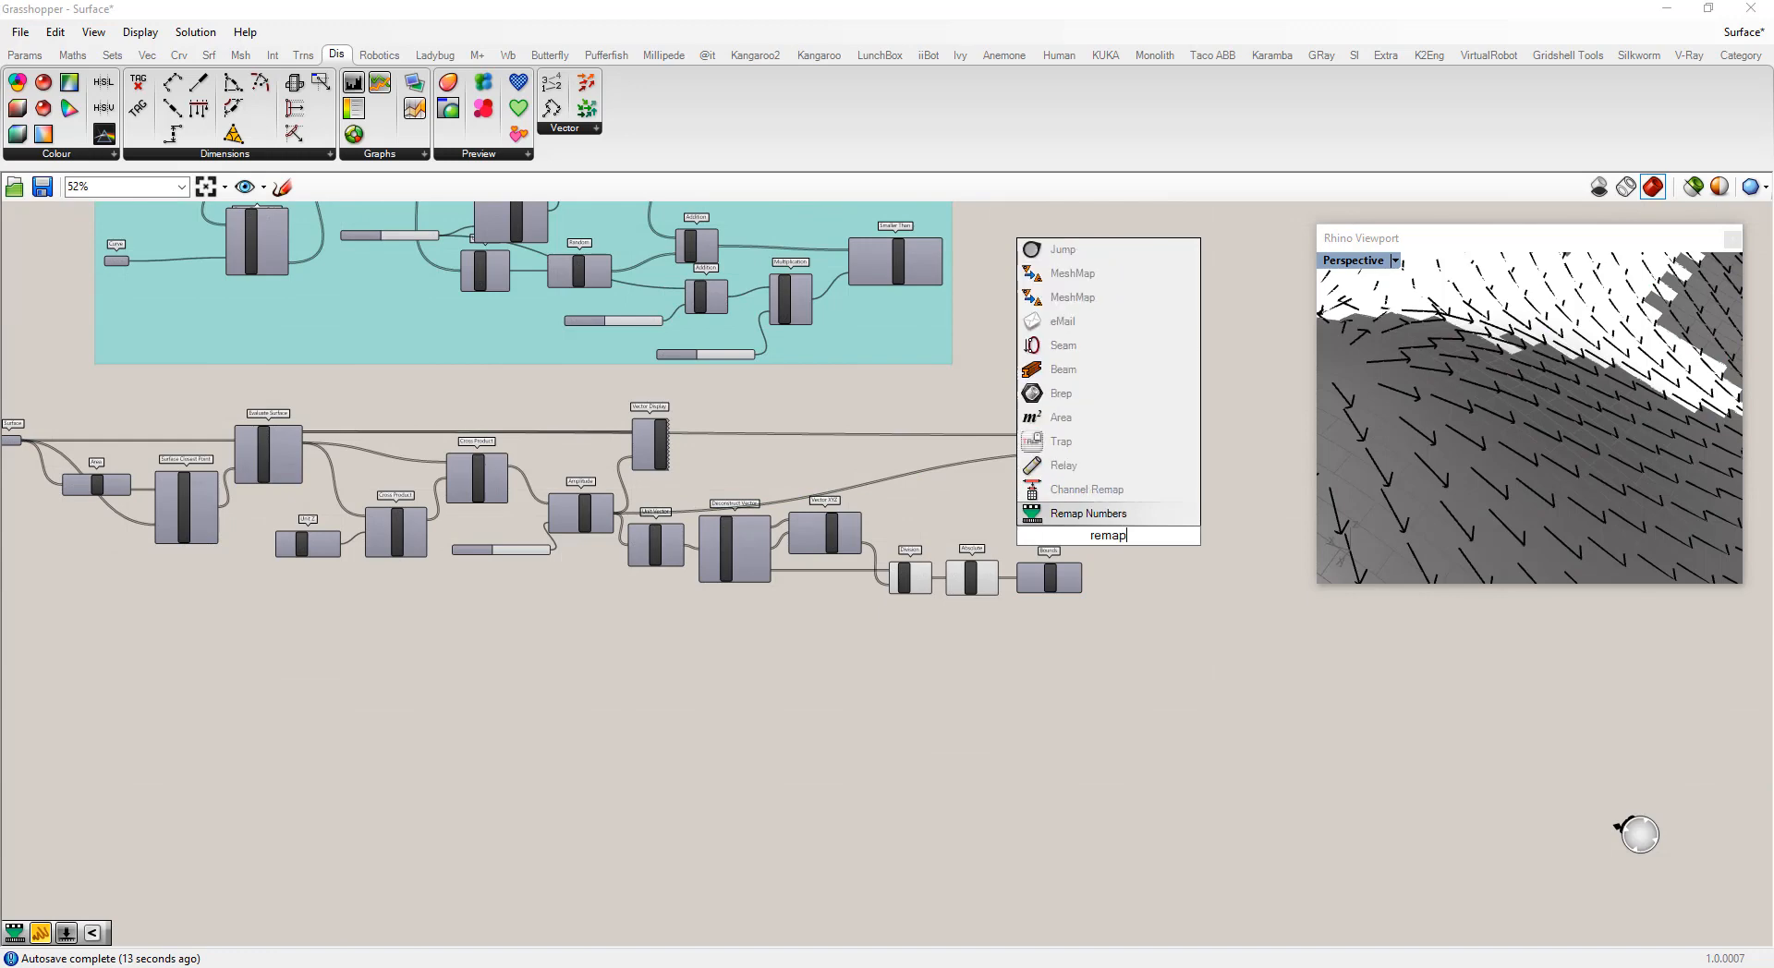
{"action": "left_click", "coordinate": [1088, 513]}
{"action": "scroll", "coordinate": [1097, 545], "scroll_direction": "up", "scroll_amount": 4}
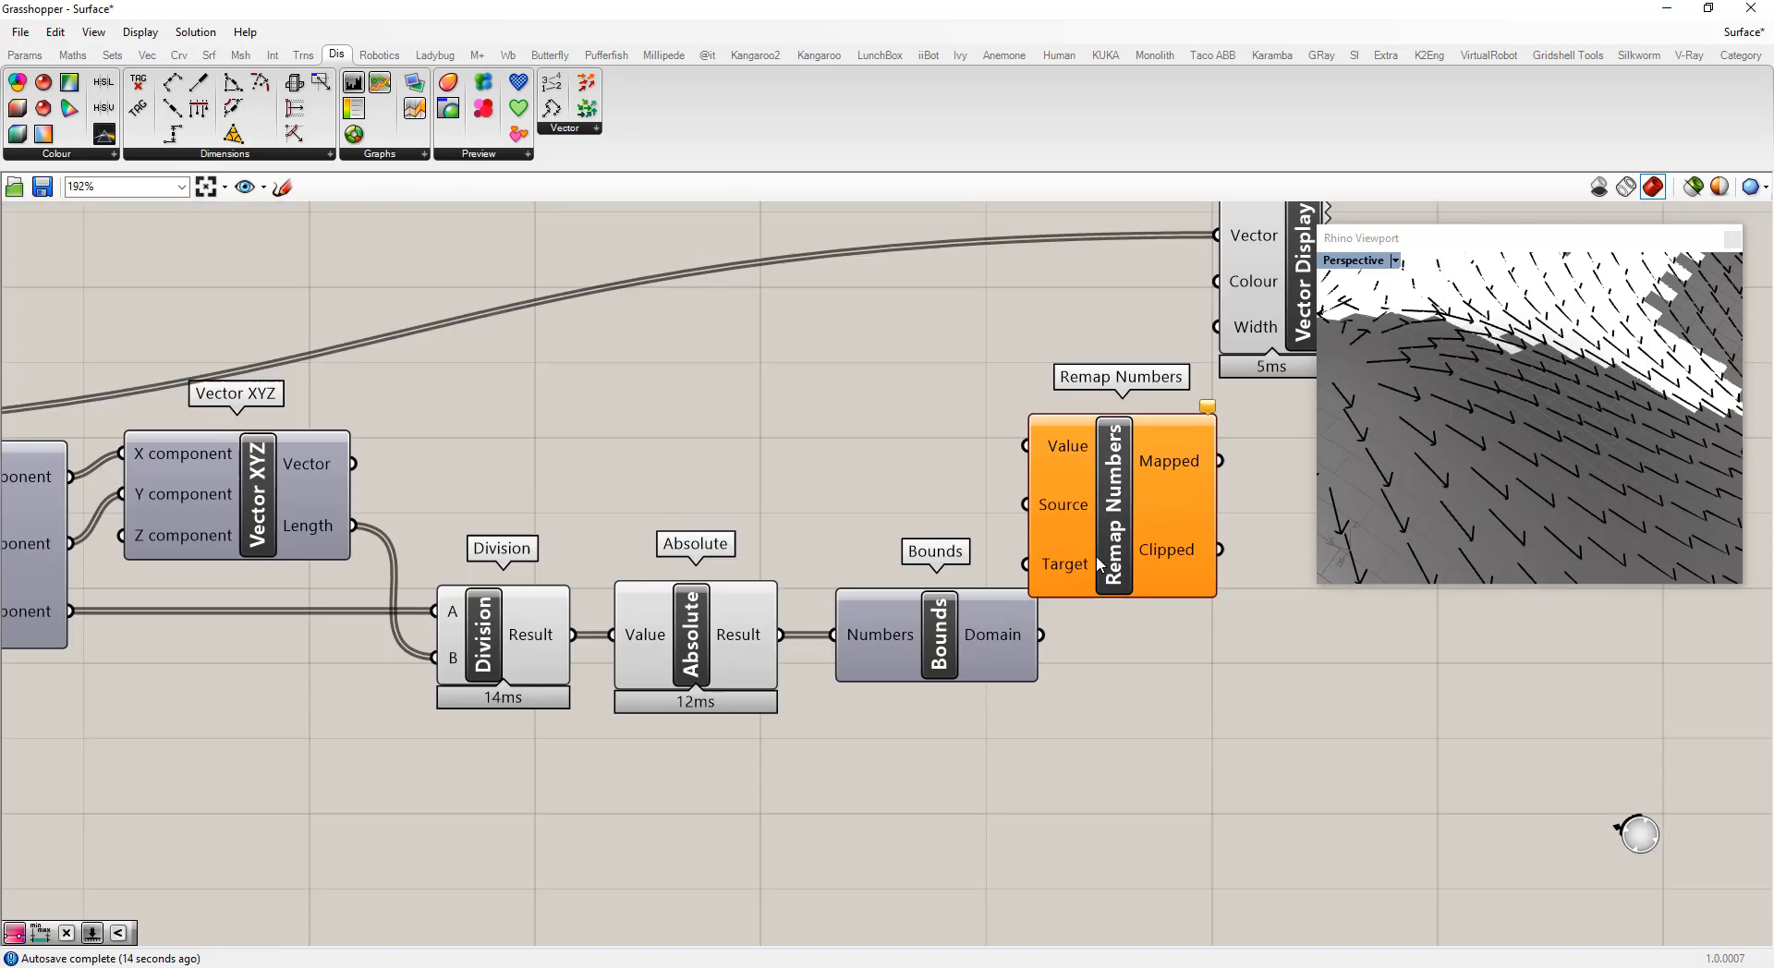
{"action": "left_click_drag", "start_coordinate": [851, 624], "coordinate": [1027, 488]}
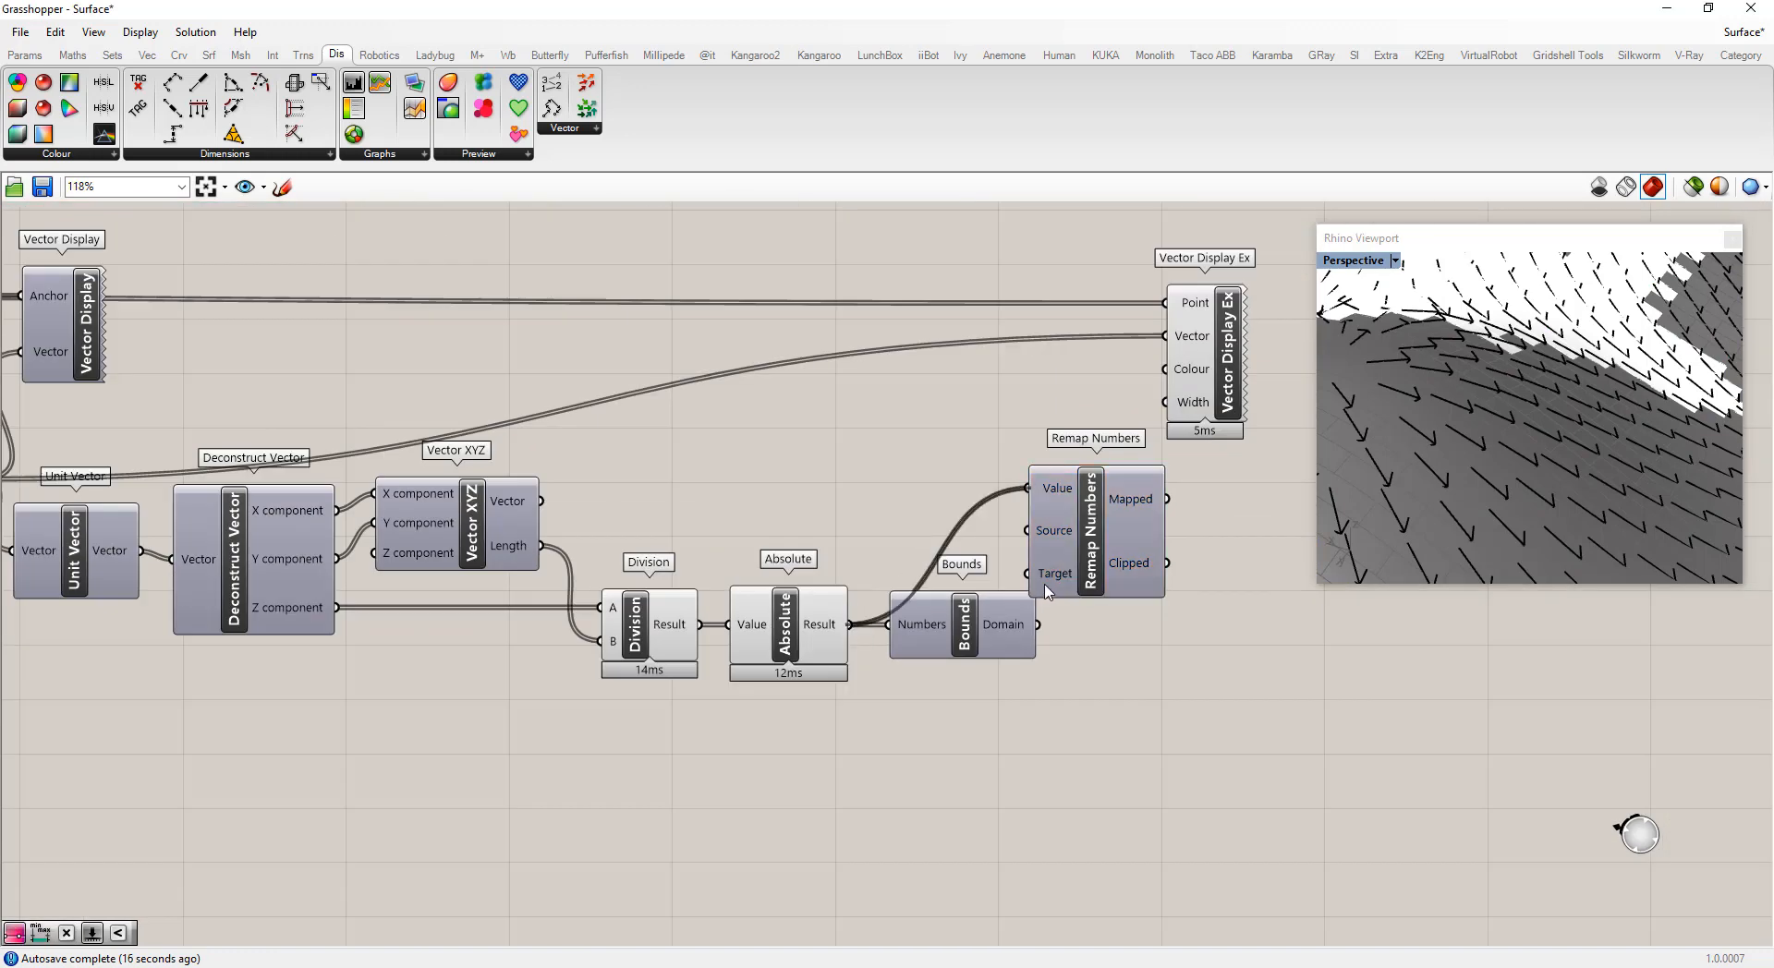
{"action": "left_click_drag", "start_coordinate": [1040, 626], "coordinate": [1083, 570]}
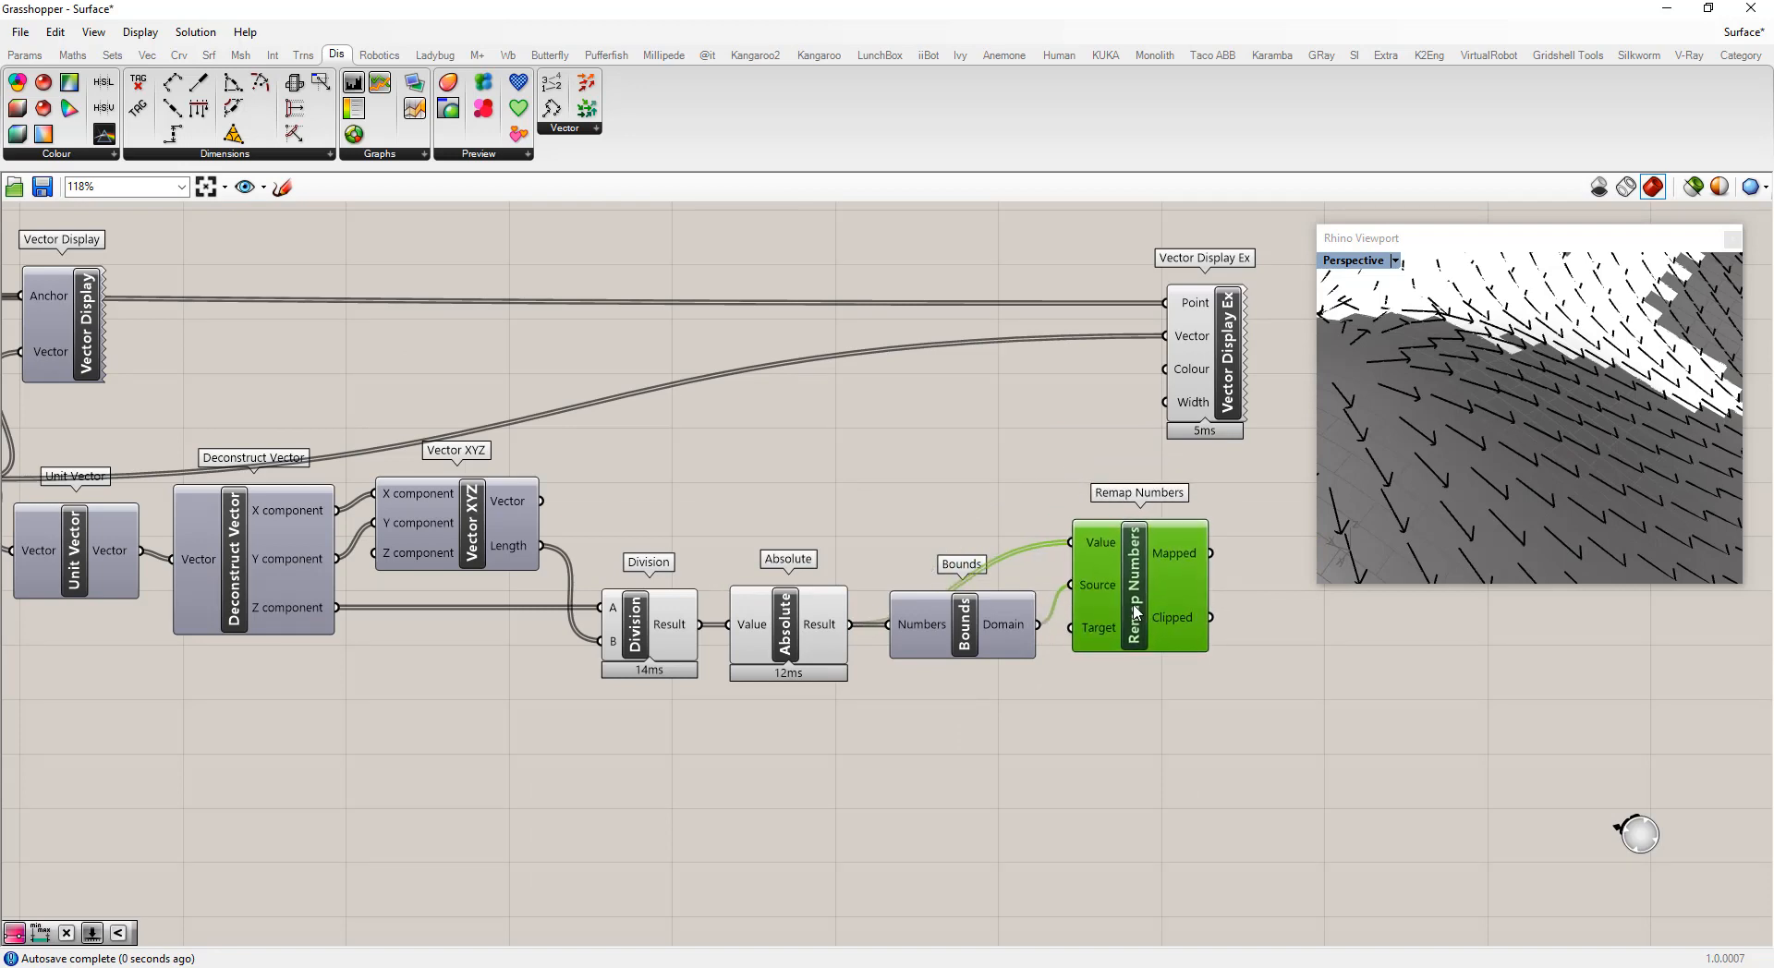
{"action": "left_click", "coordinate": [1022, 495]}
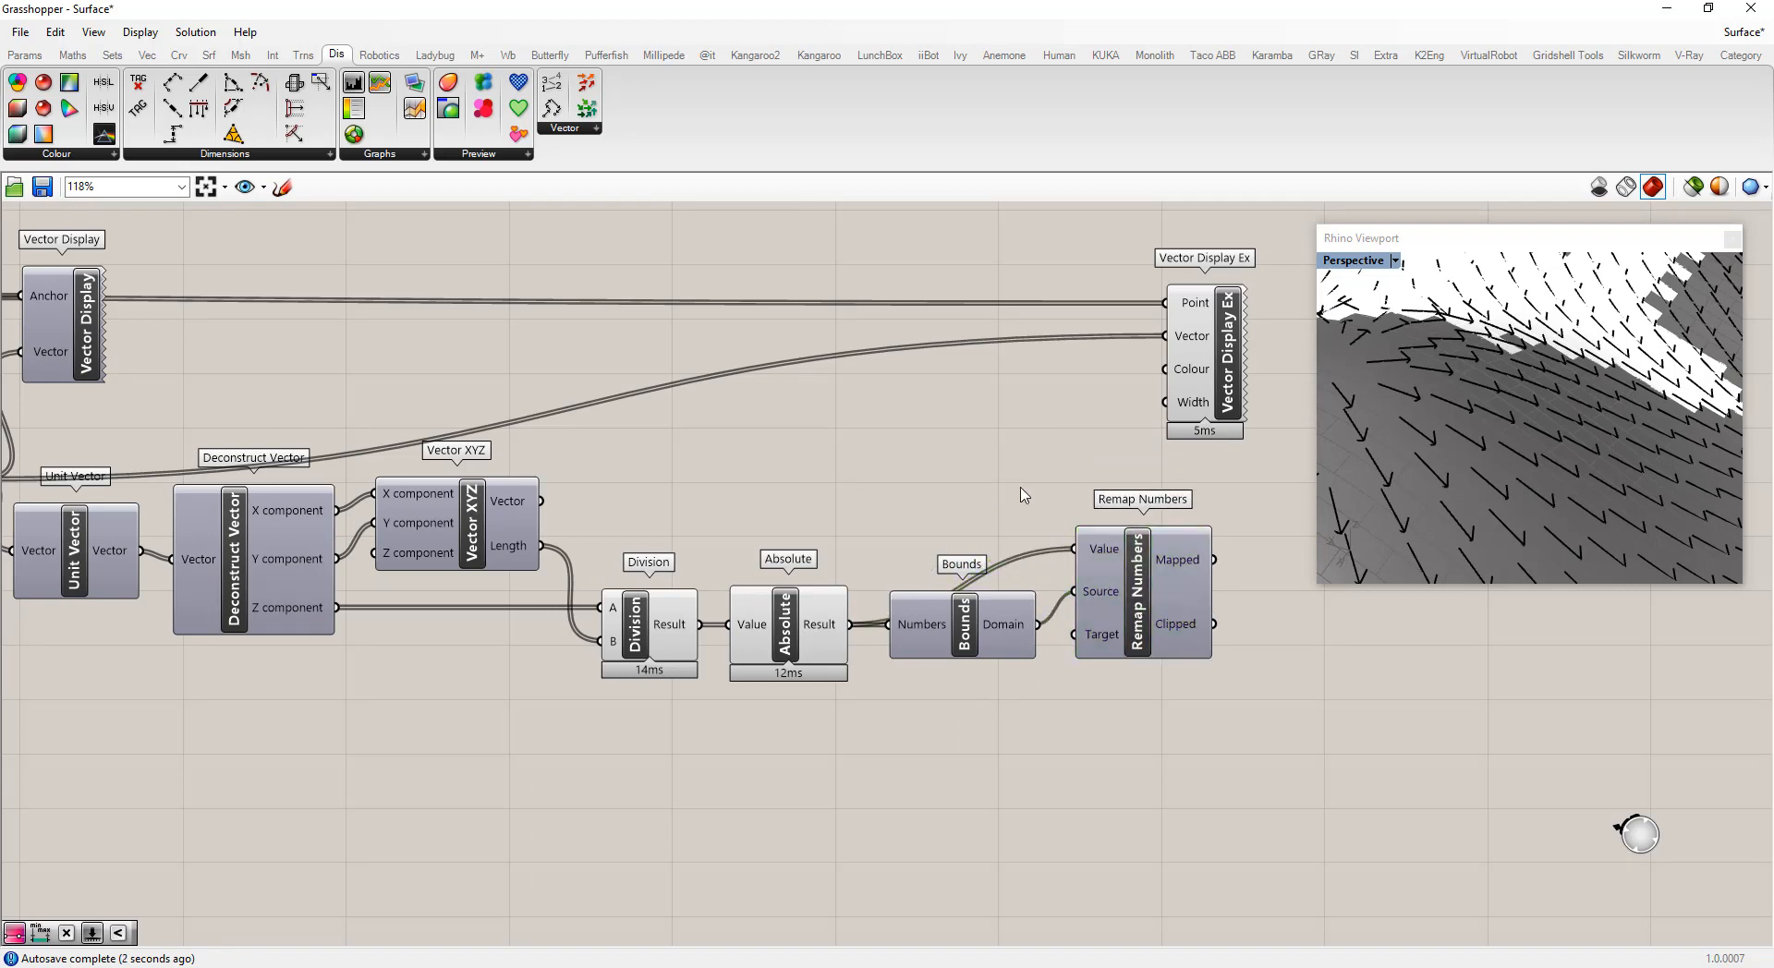
Add a Colour XYZ component fed by the remapped values and connect its colour to Vector Display Ex's Colour input
{"action": "scroll", "coordinate": [859, 480], "scroll_direction": "down", "scroll_amount": 2}
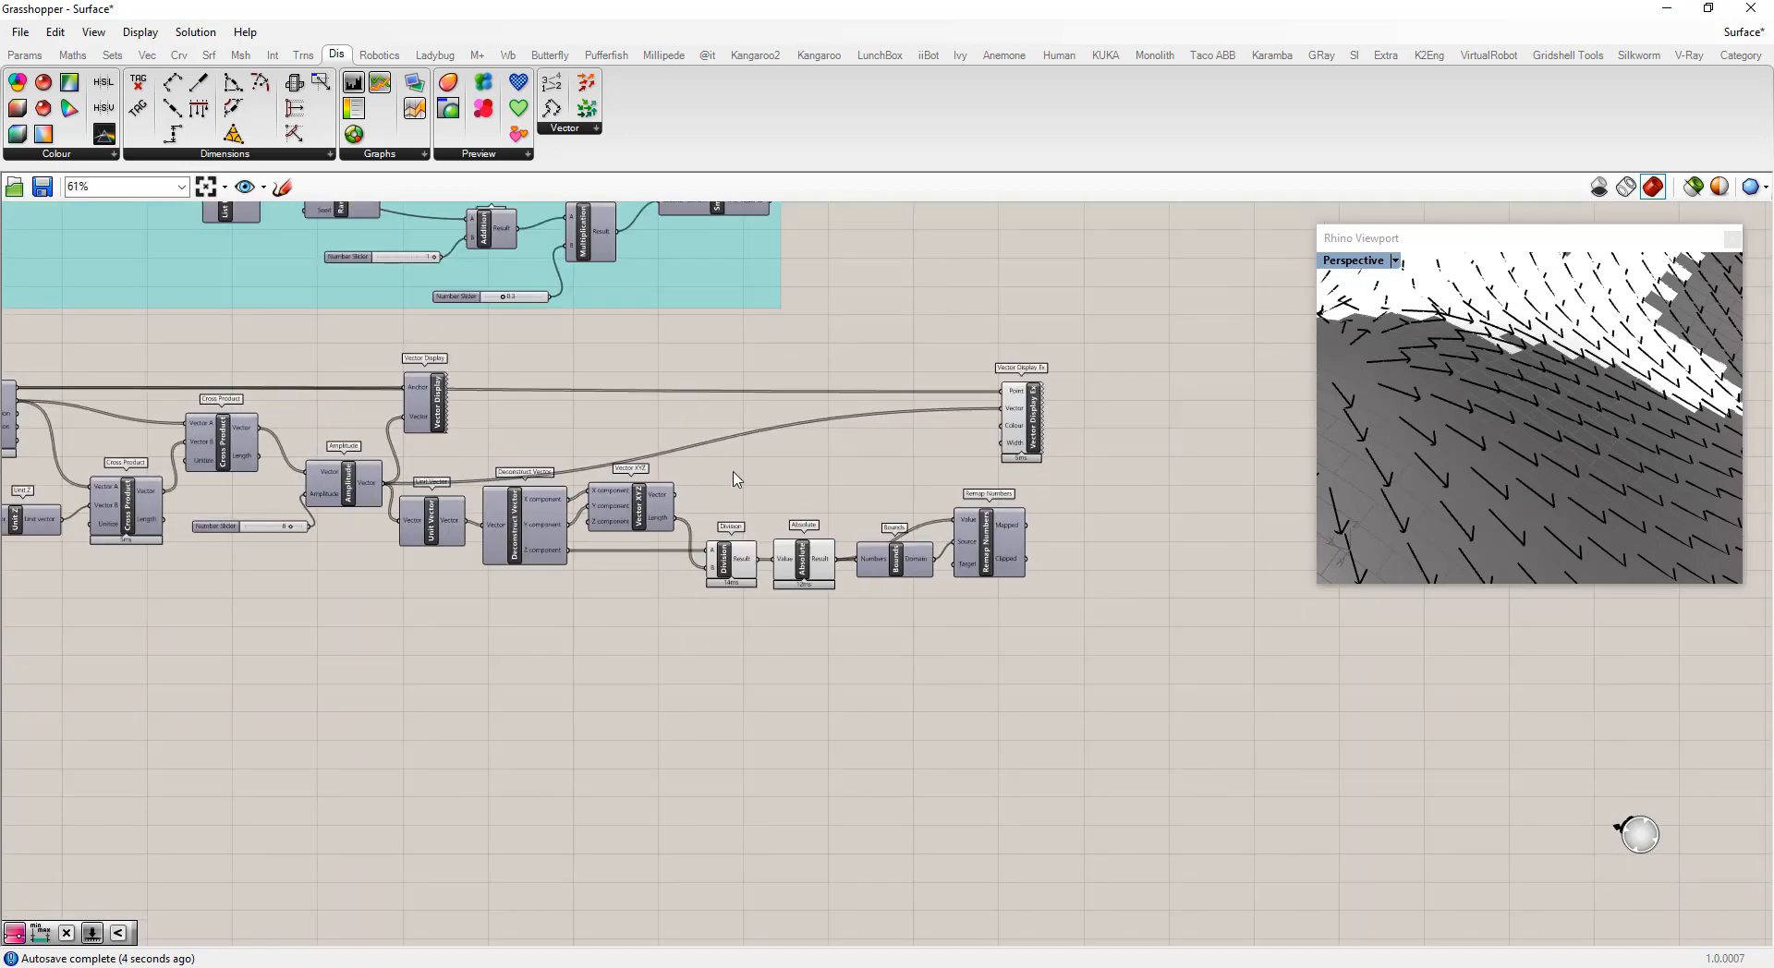
{"action": "scroll", "coordinate": [1122, 485], "scroll_direction": "up", "scroll_amount": 2}
{"action": "left_click", "coordinate": [952, 351]}
{"action": "left_click_drag", "start_coordinate": [895, 400], "coordinate": [1152, 402]}
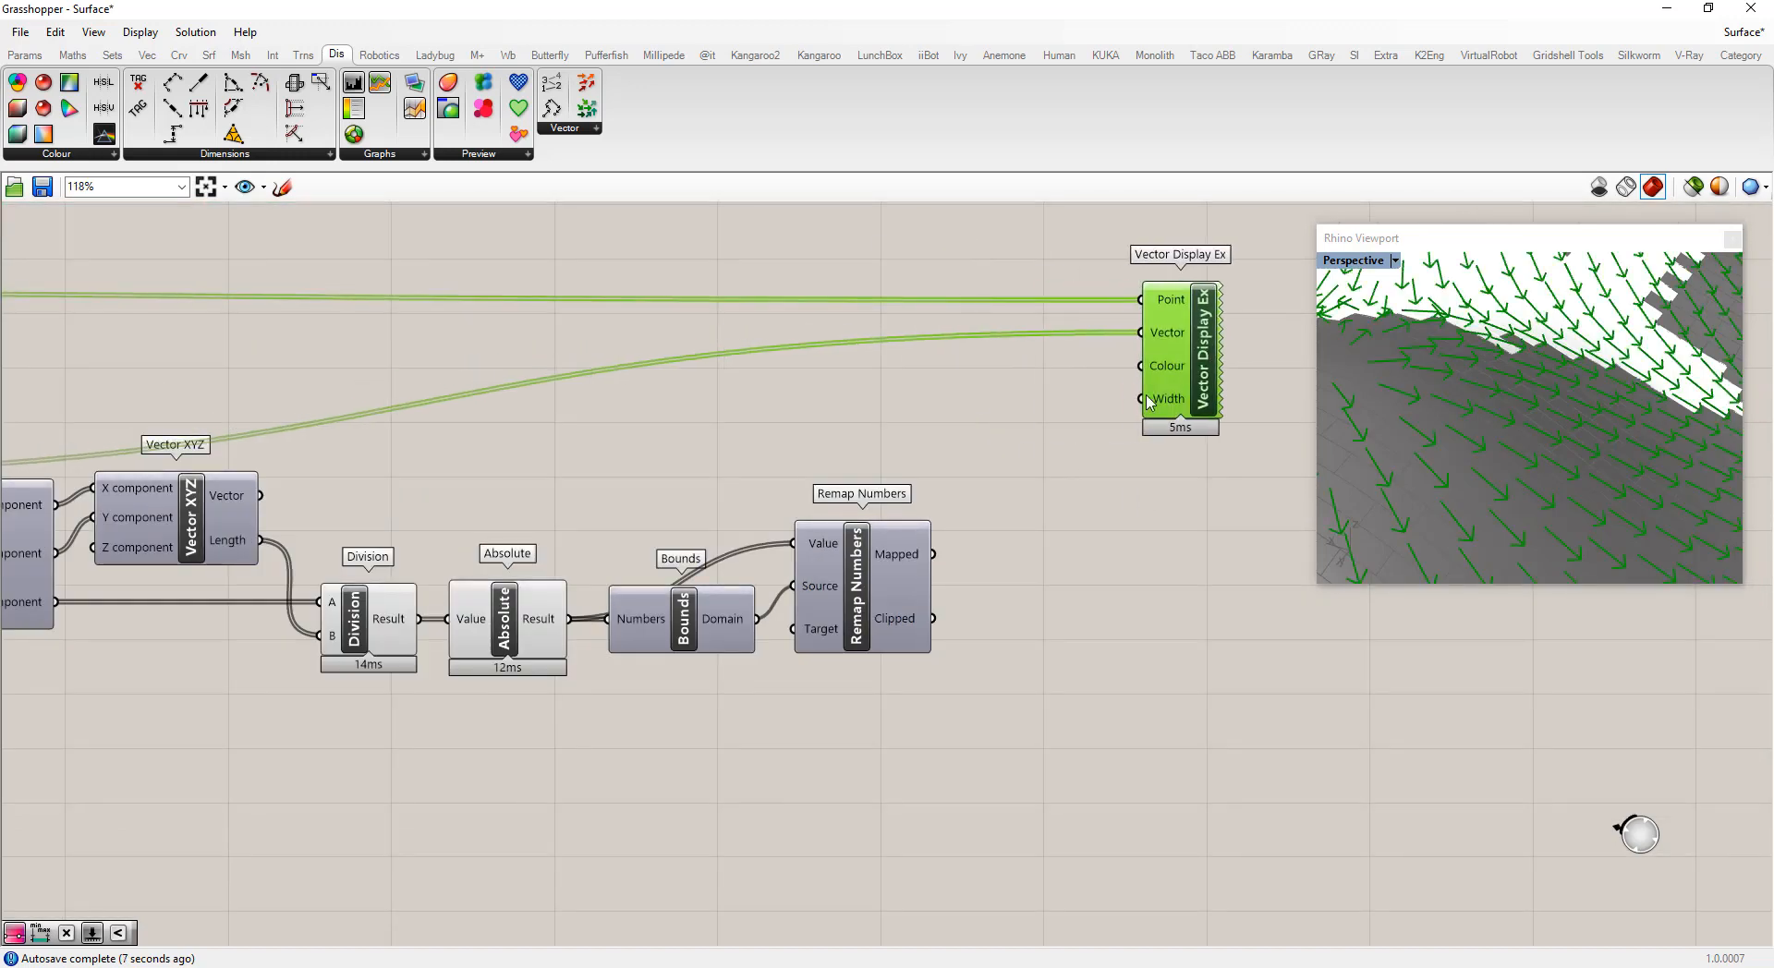
{"action": "double_click", "coordinate": [1035, 474]}
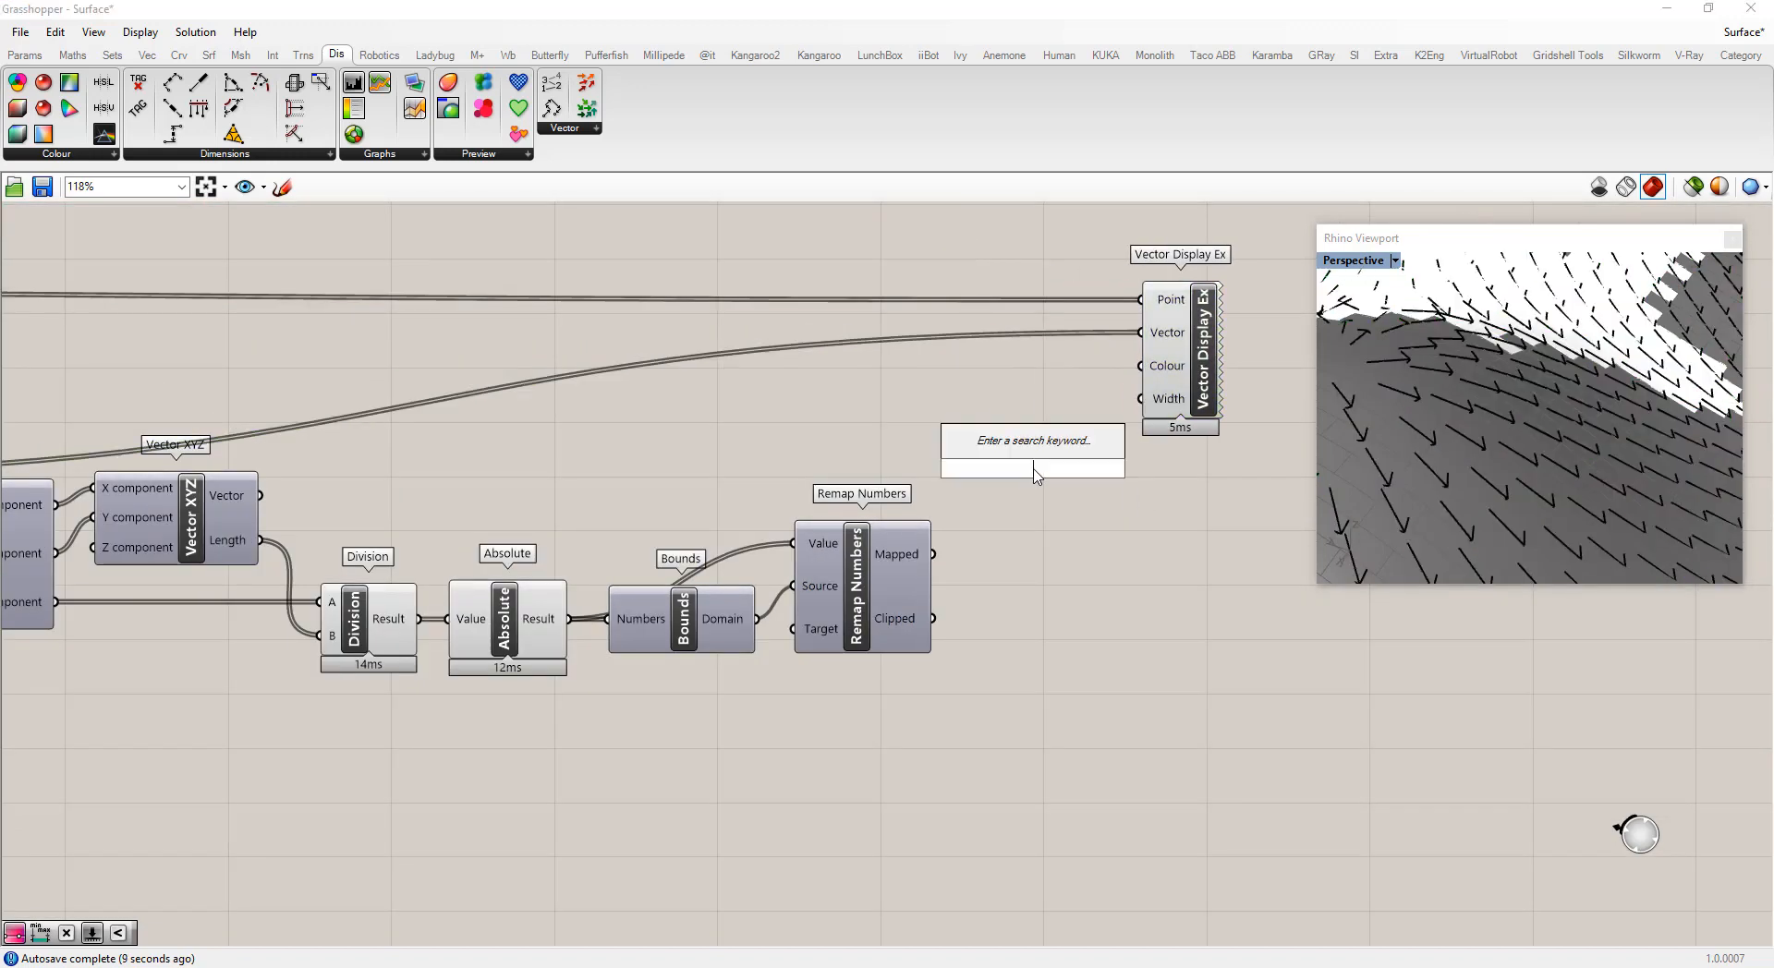
{"action": "type", "text": "color"}
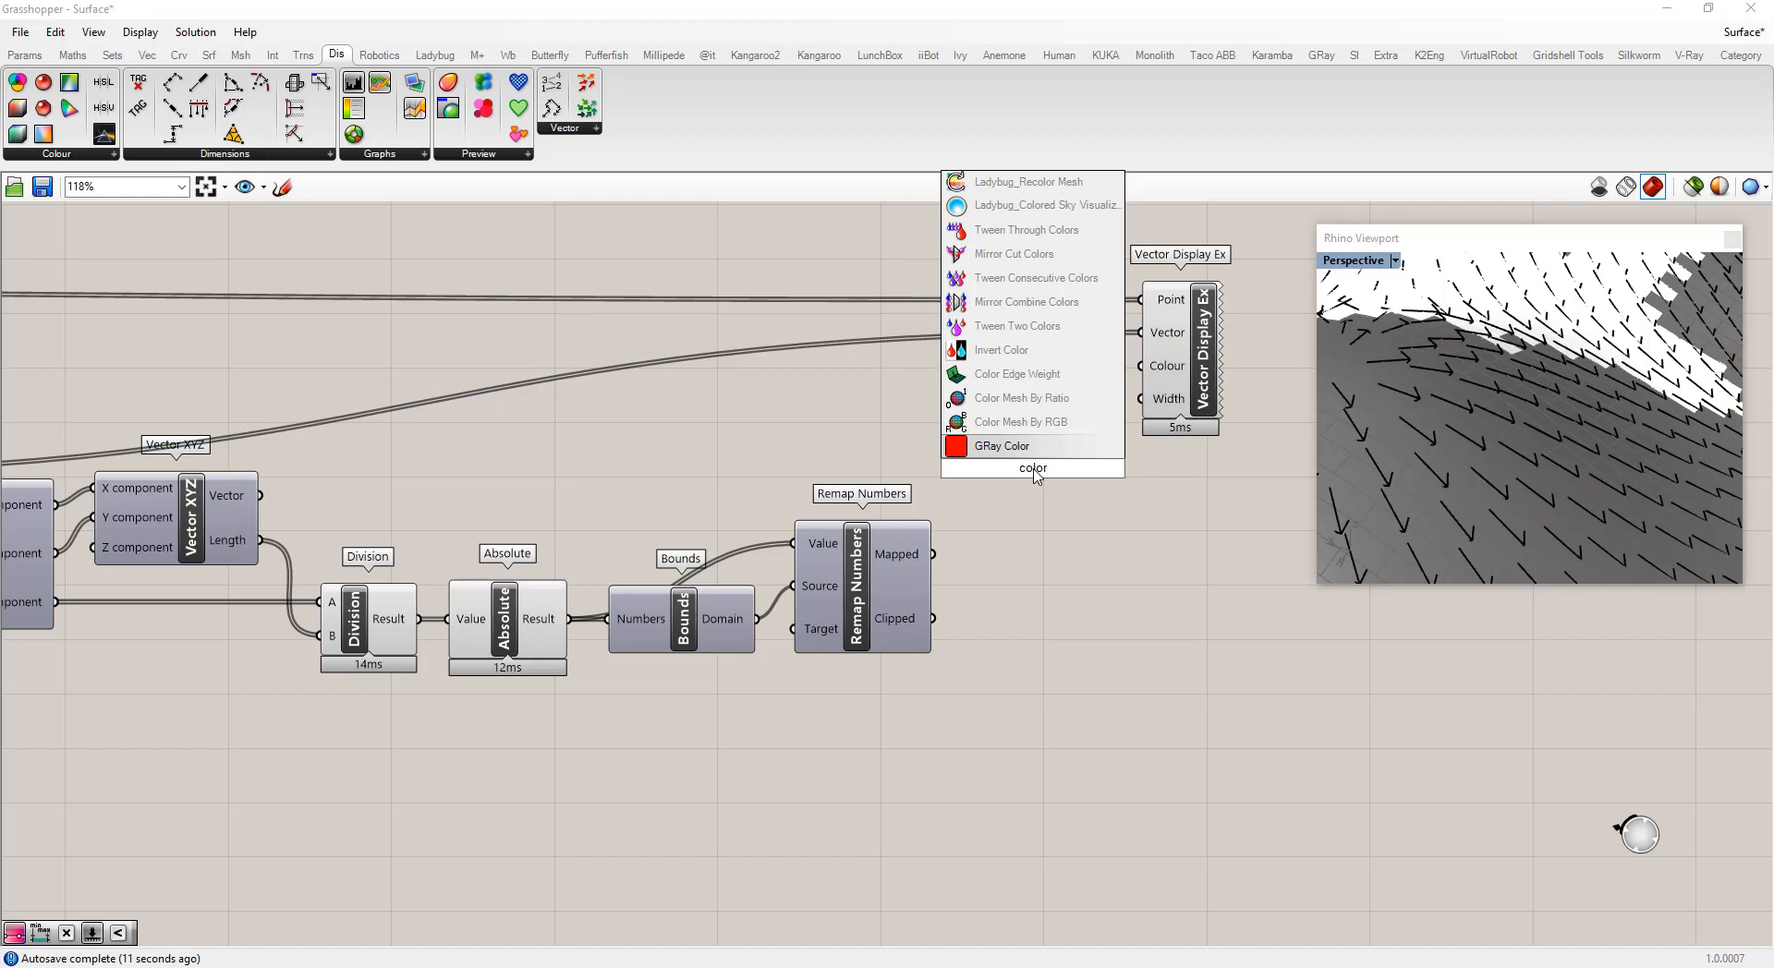
{"action": "type", "text": "xyz"}
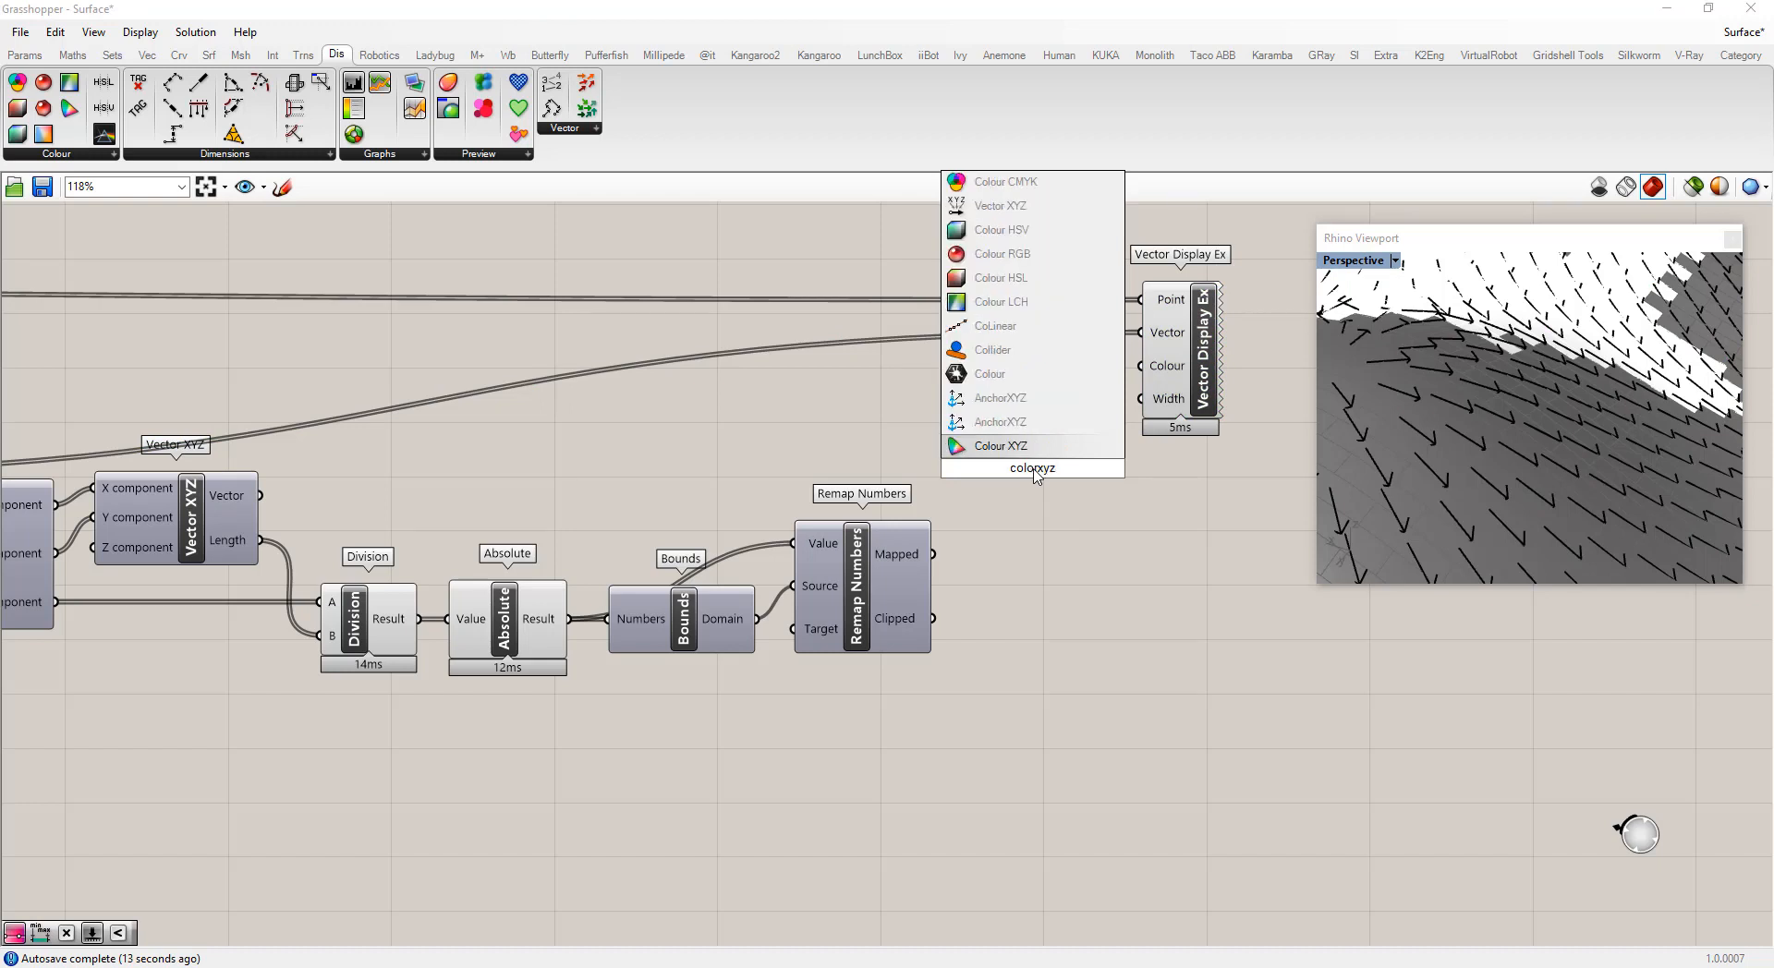
{"action": "left_click", "coordinate": [1016, 445]}
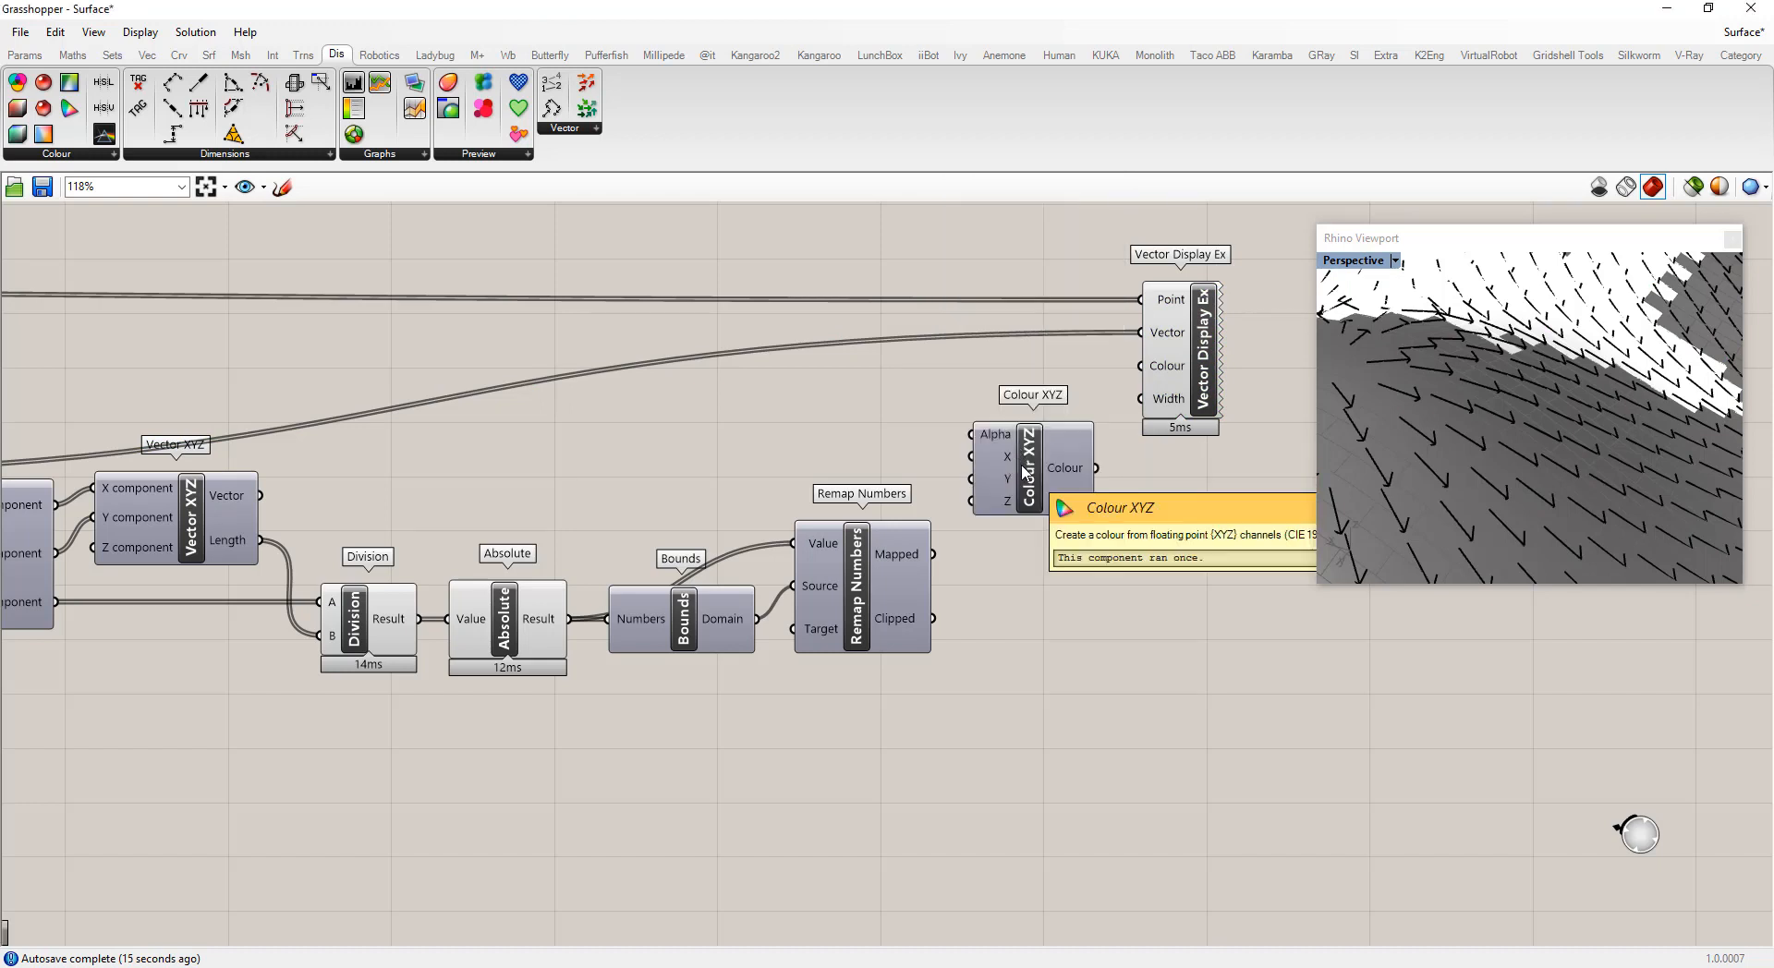
{"action": "left_click_drag", "start_coordinate": [1024, 471], "coordinate": [1055, 477]}
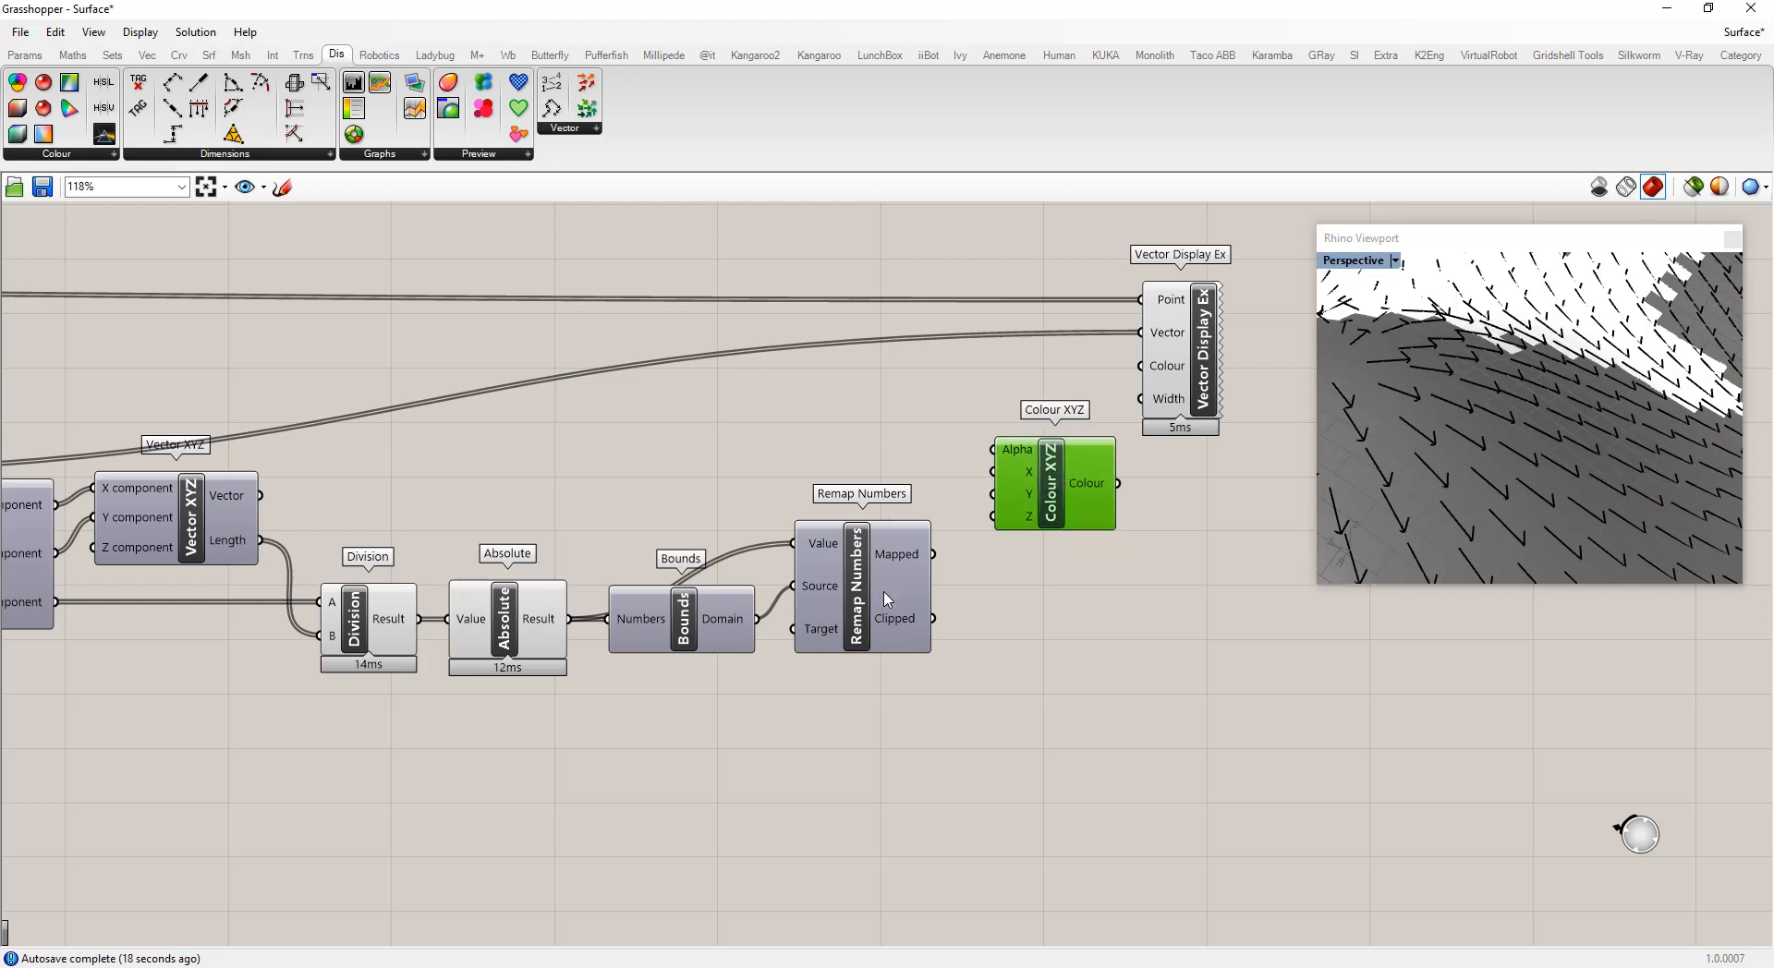
{"action": "left_click_drag", "start_coordinate": [933, 554], "coordinate": [993, 494]}
{"action": "left_click_drag", "start_coordinate": [934, 558], "coordinate": [1096, 396]}
Zoom the Rhino viewport to inspect the coloured vectors on the surface
{"action": "scroll", "coordinate": [1006, 592], "scroll_direction": "down", "scroll_amount": 1}
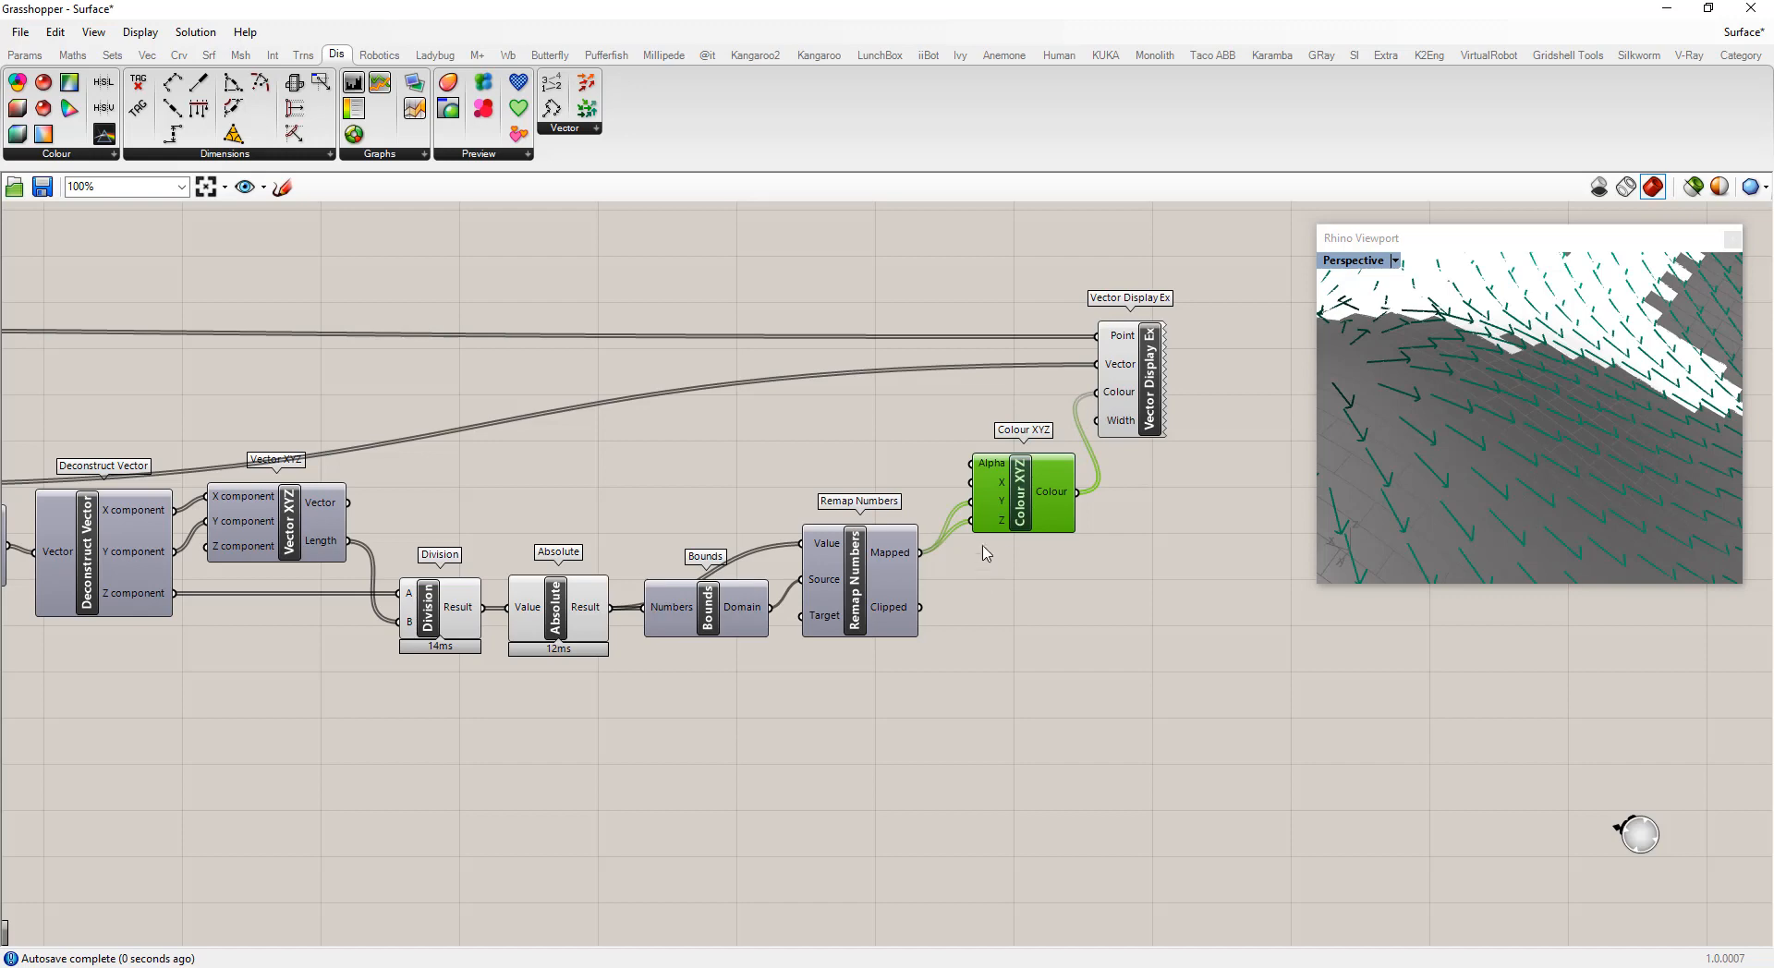
{"action": "scroll", "coordinate": [1477, 468], "scroll_direction": "down", "scroll_amount": 12}
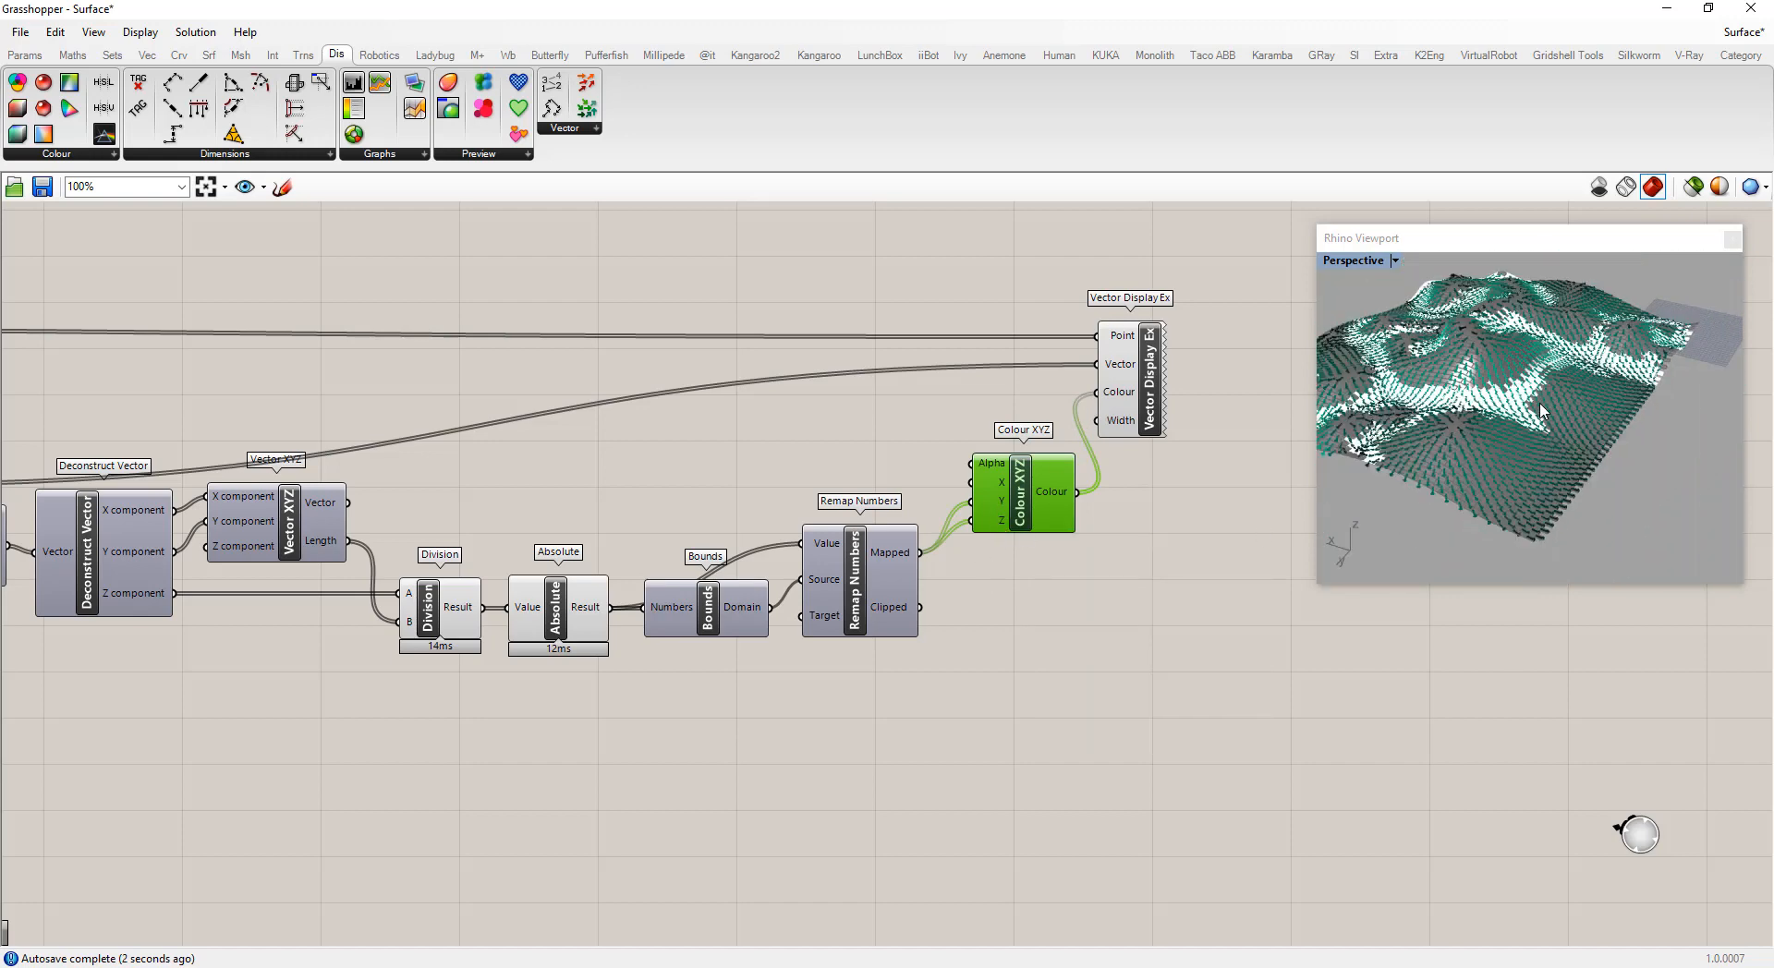
{"action": "scroll", "coordinate": [1498, 406], "scroll_direction": "up", "scroll_amount": 10}
{"action": "scroll", "coordinate": [1506, 416], "scroll_direction": "down", "scroll_amount": 10}
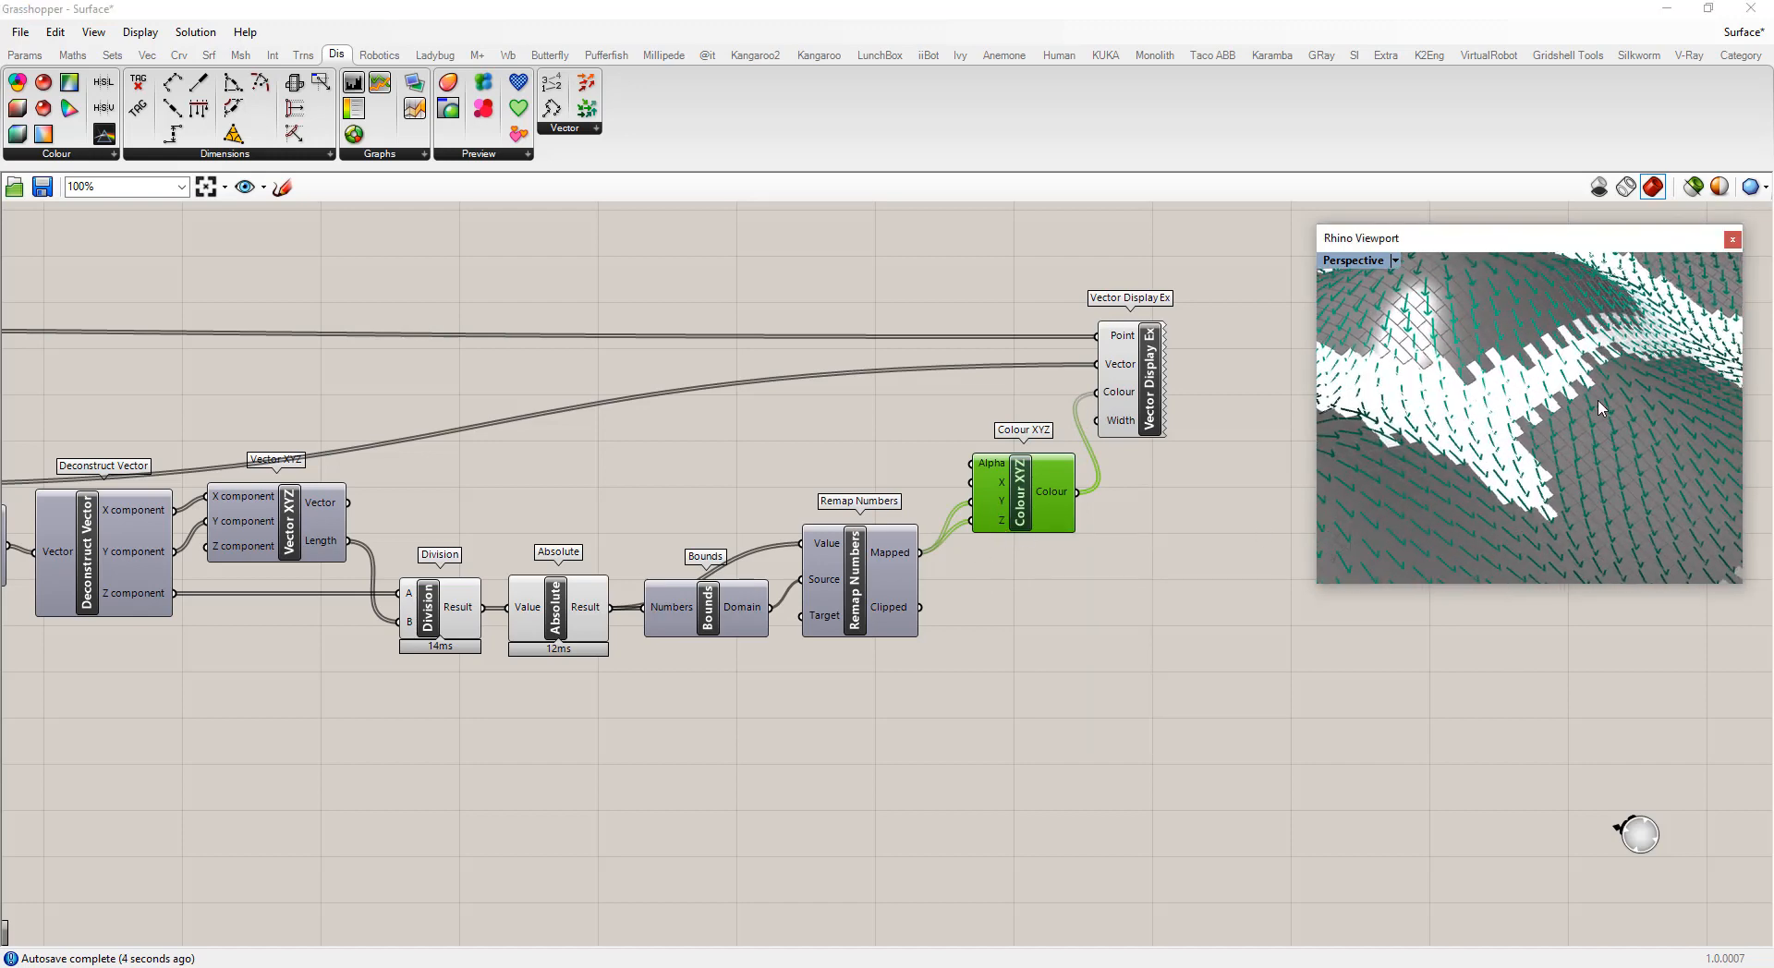
{"action": "scroll", "coordinate": [1534, 461], "scroll_direction": "up", "scroll_amount": 10}
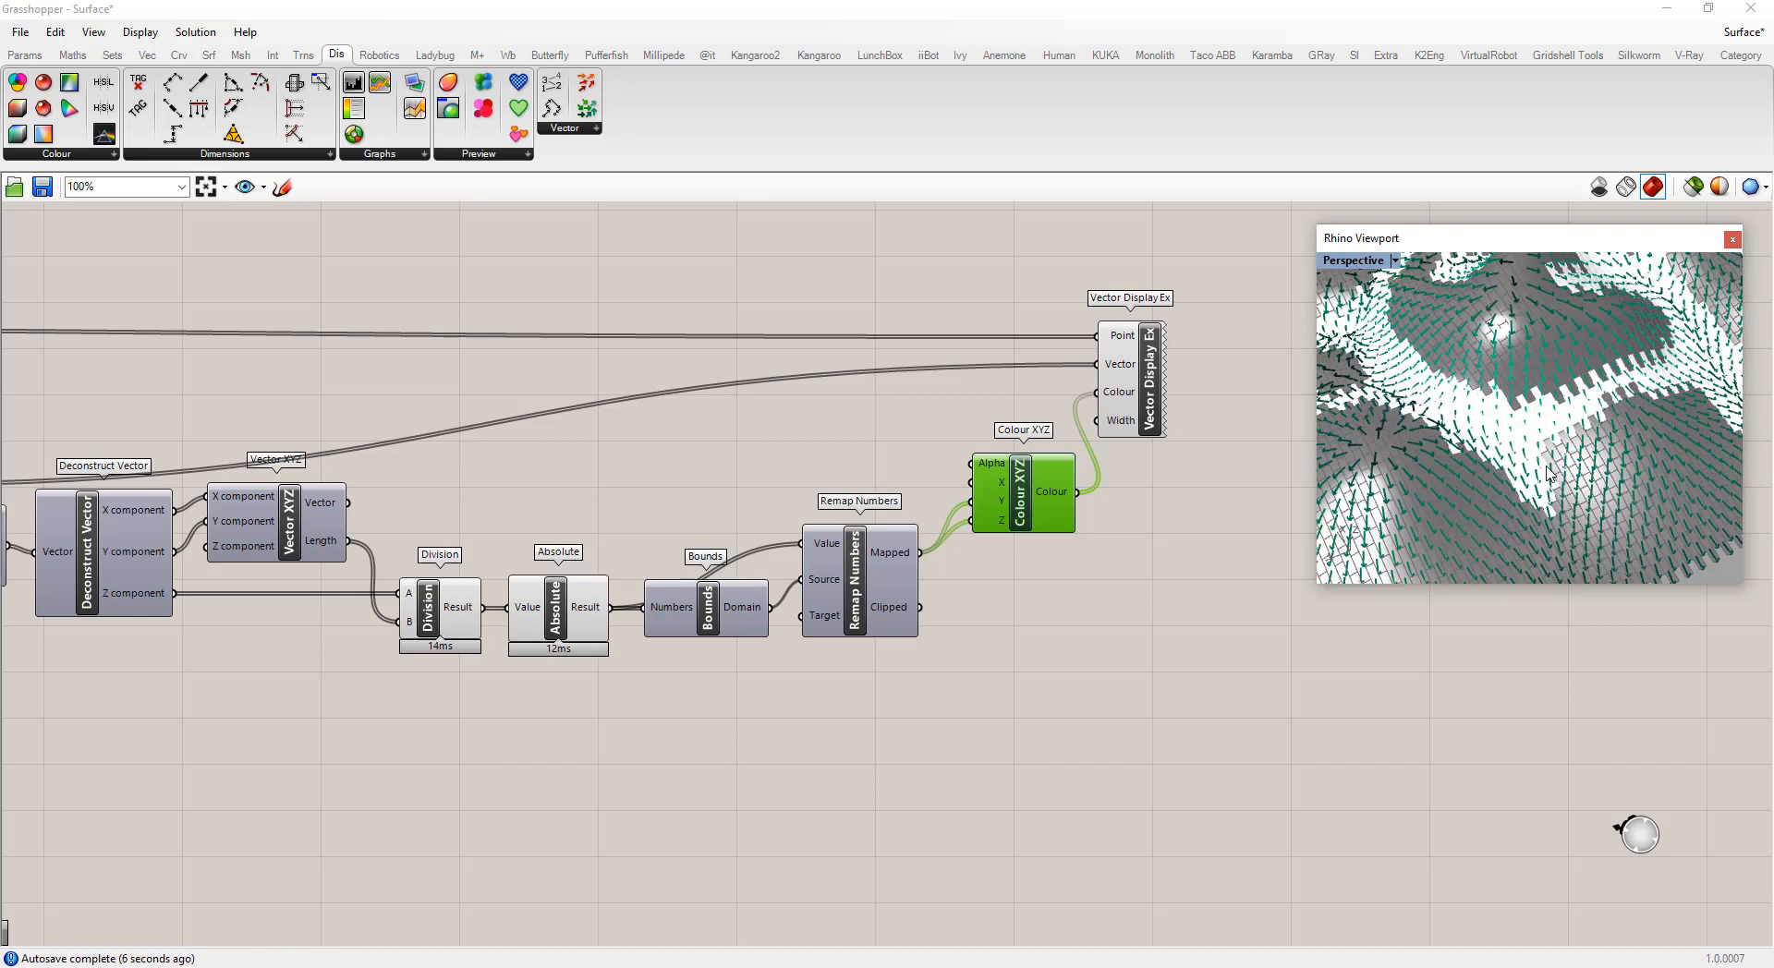
Rearrange the Bounds, Remap Numbers and Colour XYZ components to tidy the wiring layout
{"action": "scroll", "coordinate": [1638, 398], "scroll_direction": "down", "scroll_amount": 10}
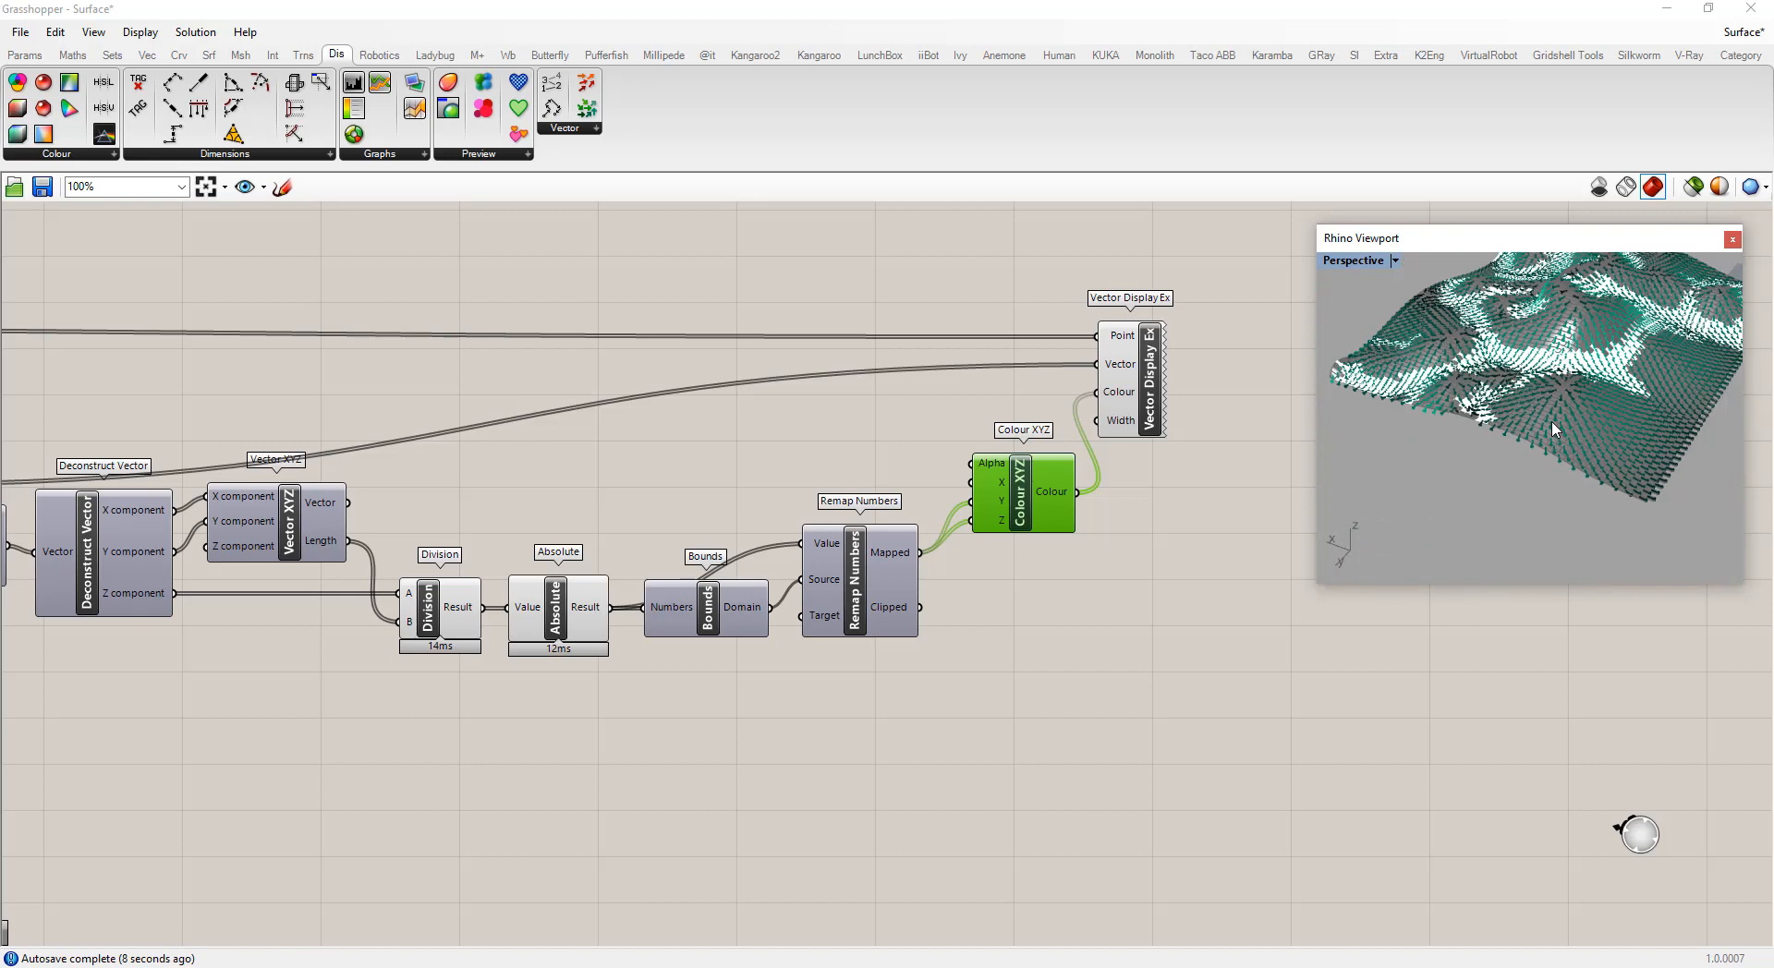
{"action": "scroll", "coordinate": [1537, 441], "scroll_direction": "up", "scroll_amount": 10}
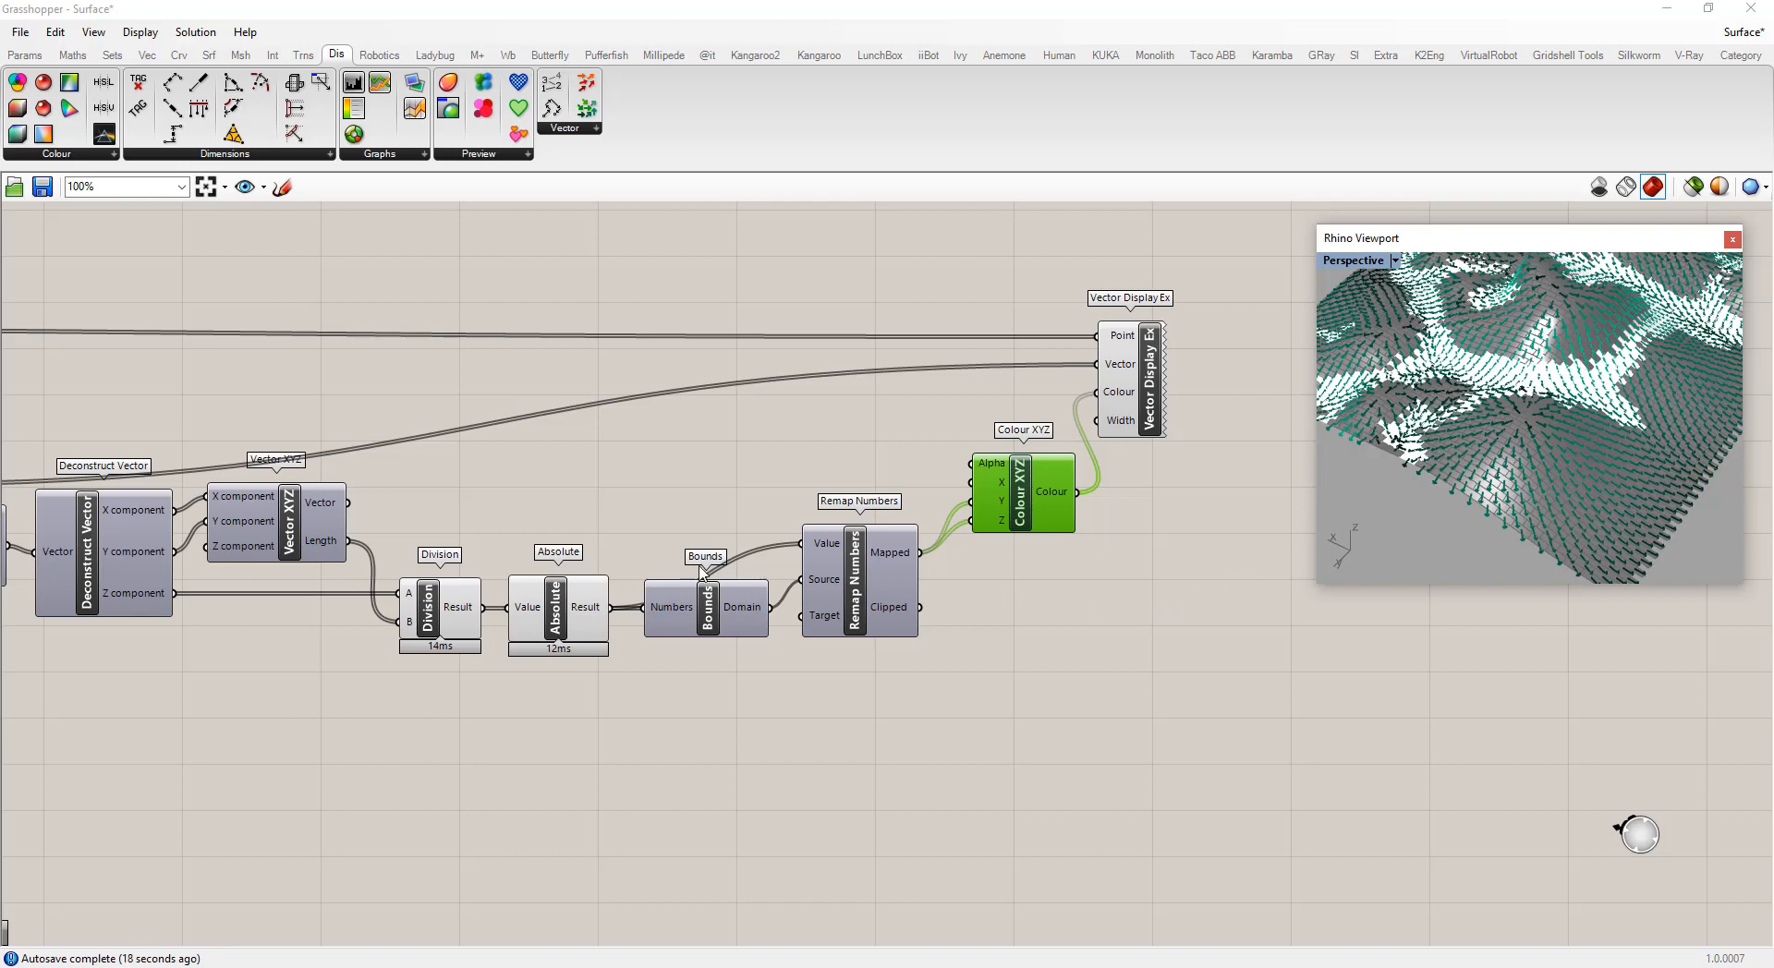
{"action": "left_click_drag", "start_coordinate": [704, 605], "coordinate": [686, 679]}
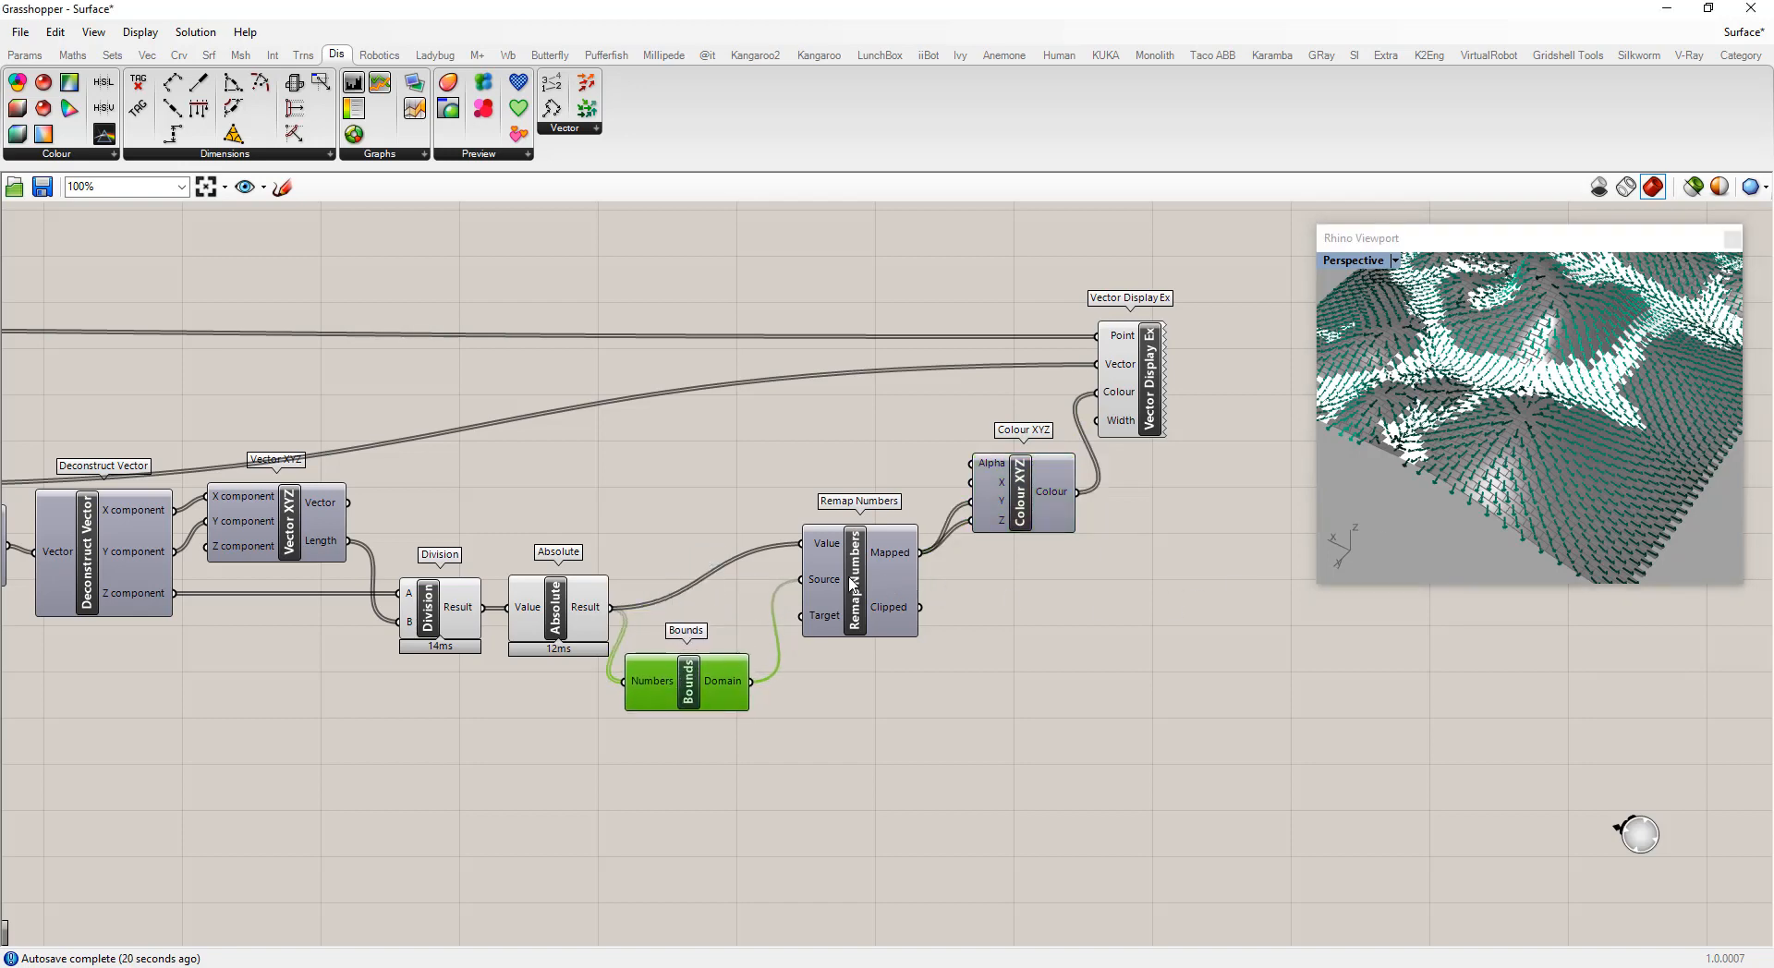
{"action": "left_click_drag", "start_coordinate": [852, 583], "coordinate": [827, 640]}
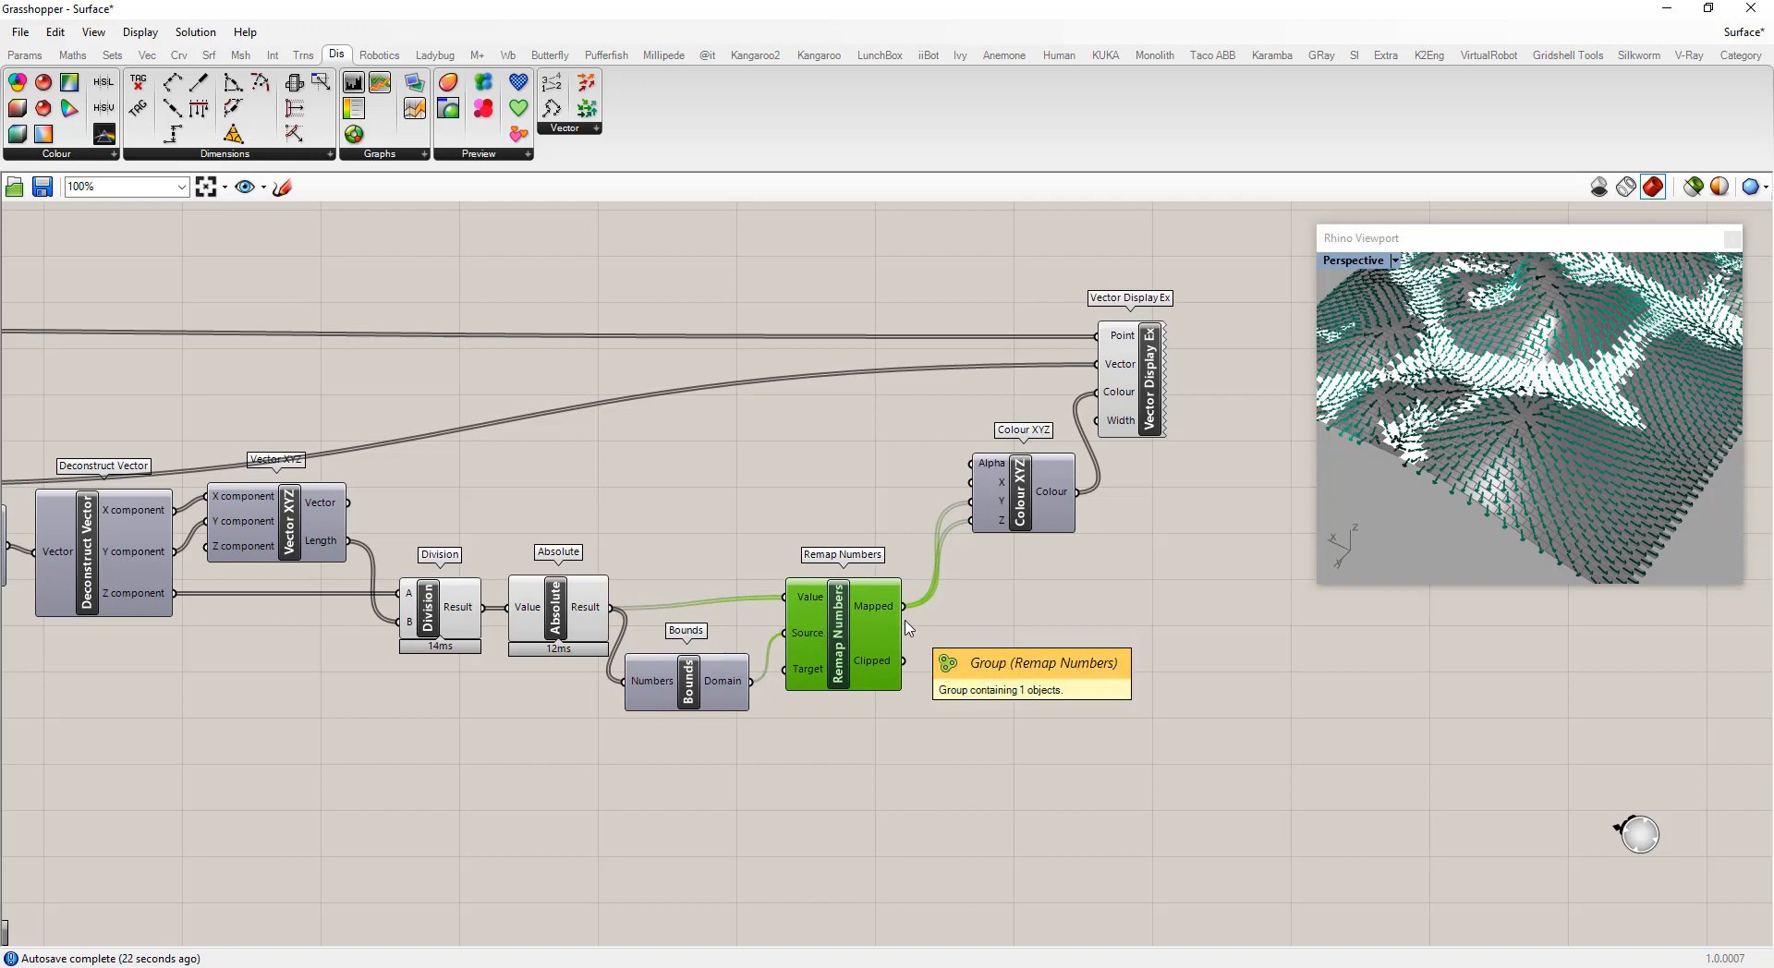
{"action": "left_click", "coordinate": [1022, 489]}
{"action": "left_click_drag", "start_coordinate": [1023, 490], "coordinate": [984, 441]}
Add a Multiplication component and feed the Remap Numbers mapped values into its A input
{"action": "left_click", "coordinate": [1054, 650]}
{"action": "double_click", "coordinate": [1054, 649]}
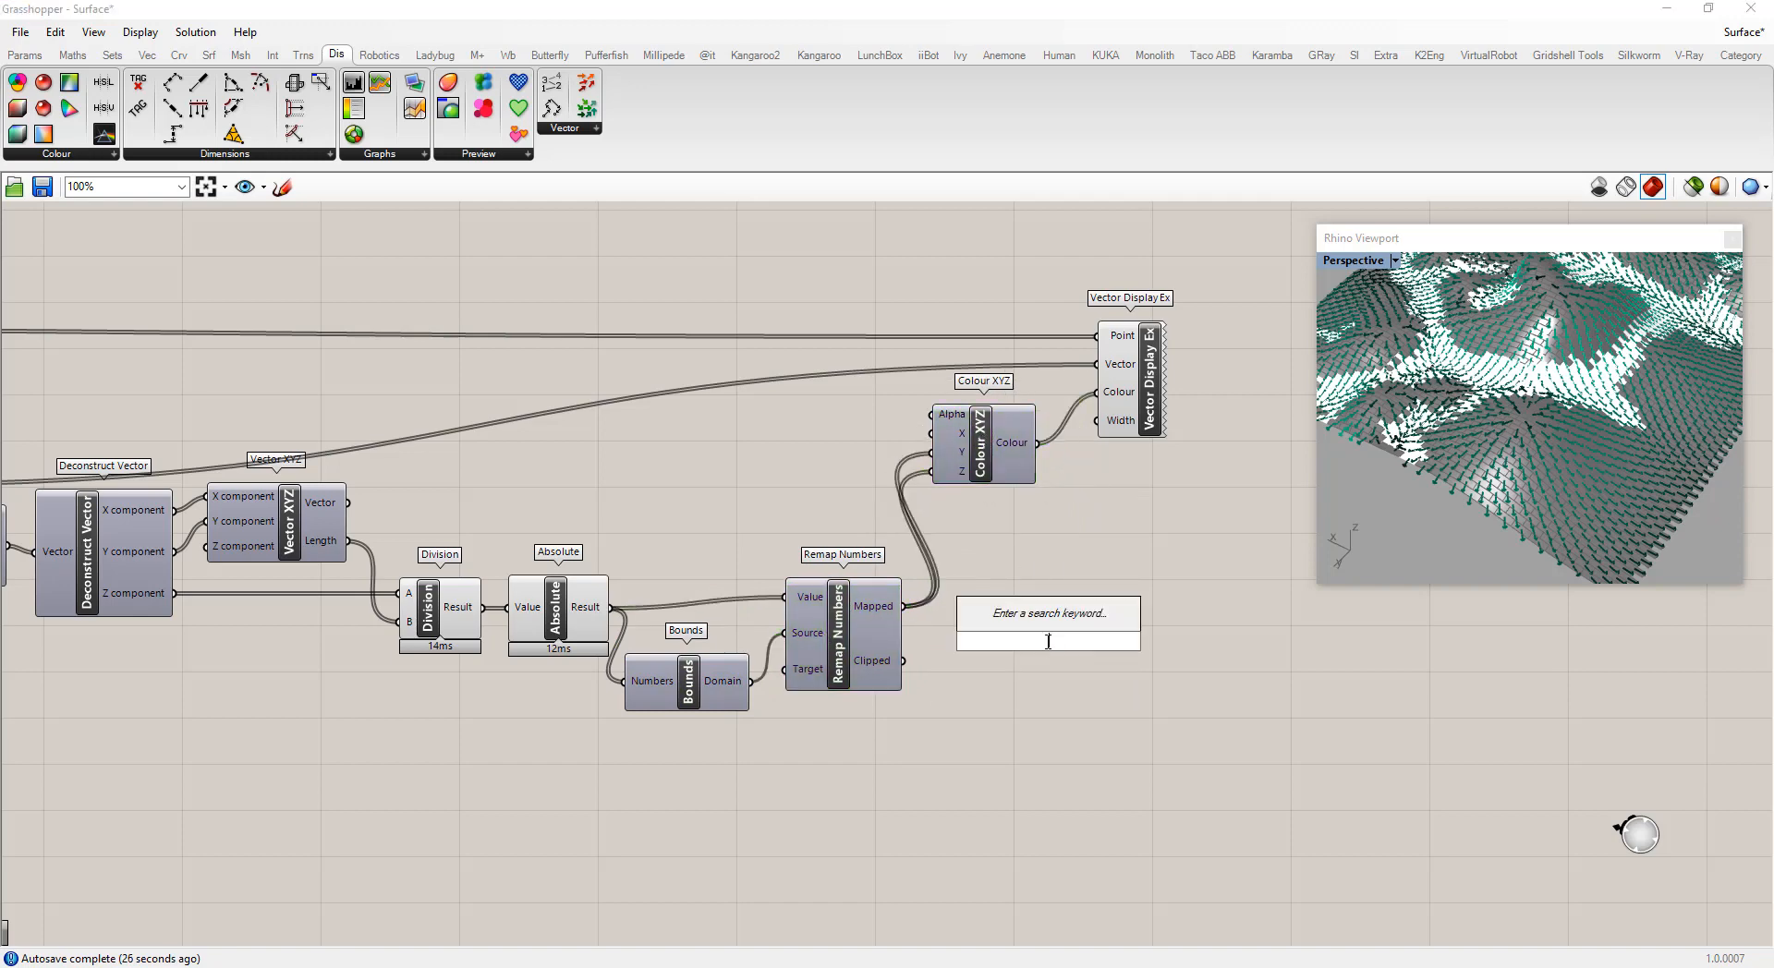
{"action": "type", "text": "multi"}
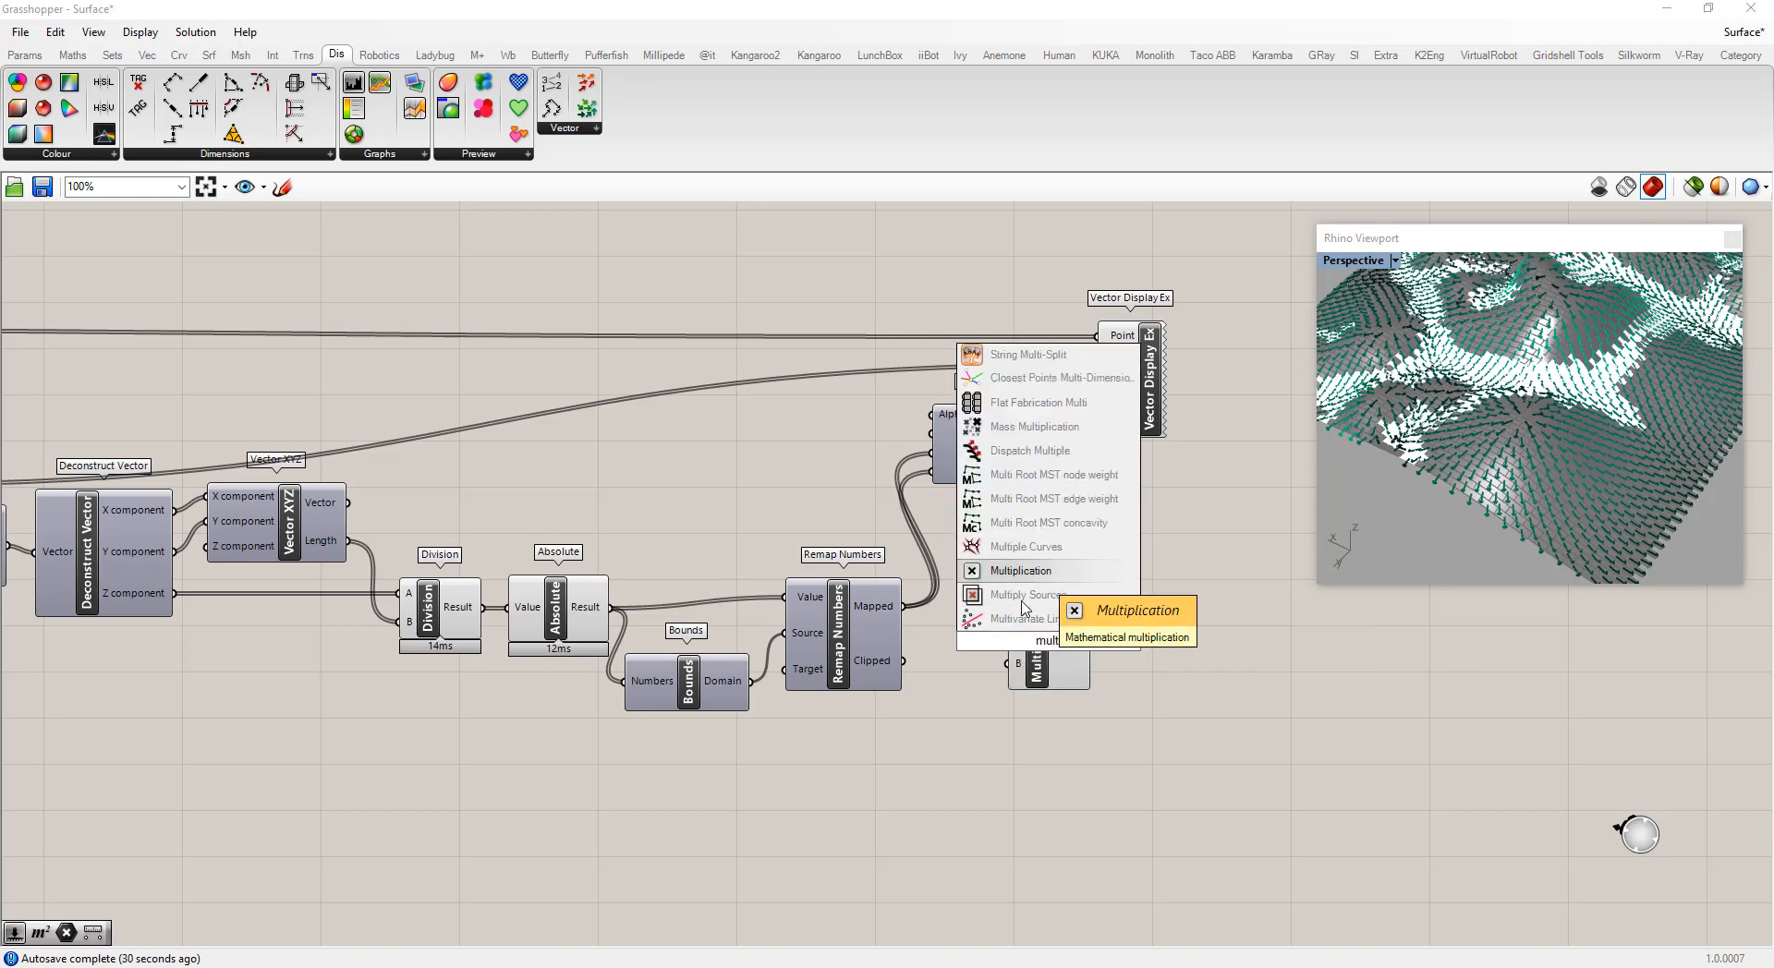
{"action": "left_click", "coordinate": [1021, 571]}
{"action": "left_click_drag", "start_coordinate": [904, 606], "coordinate": [1108, 639]}
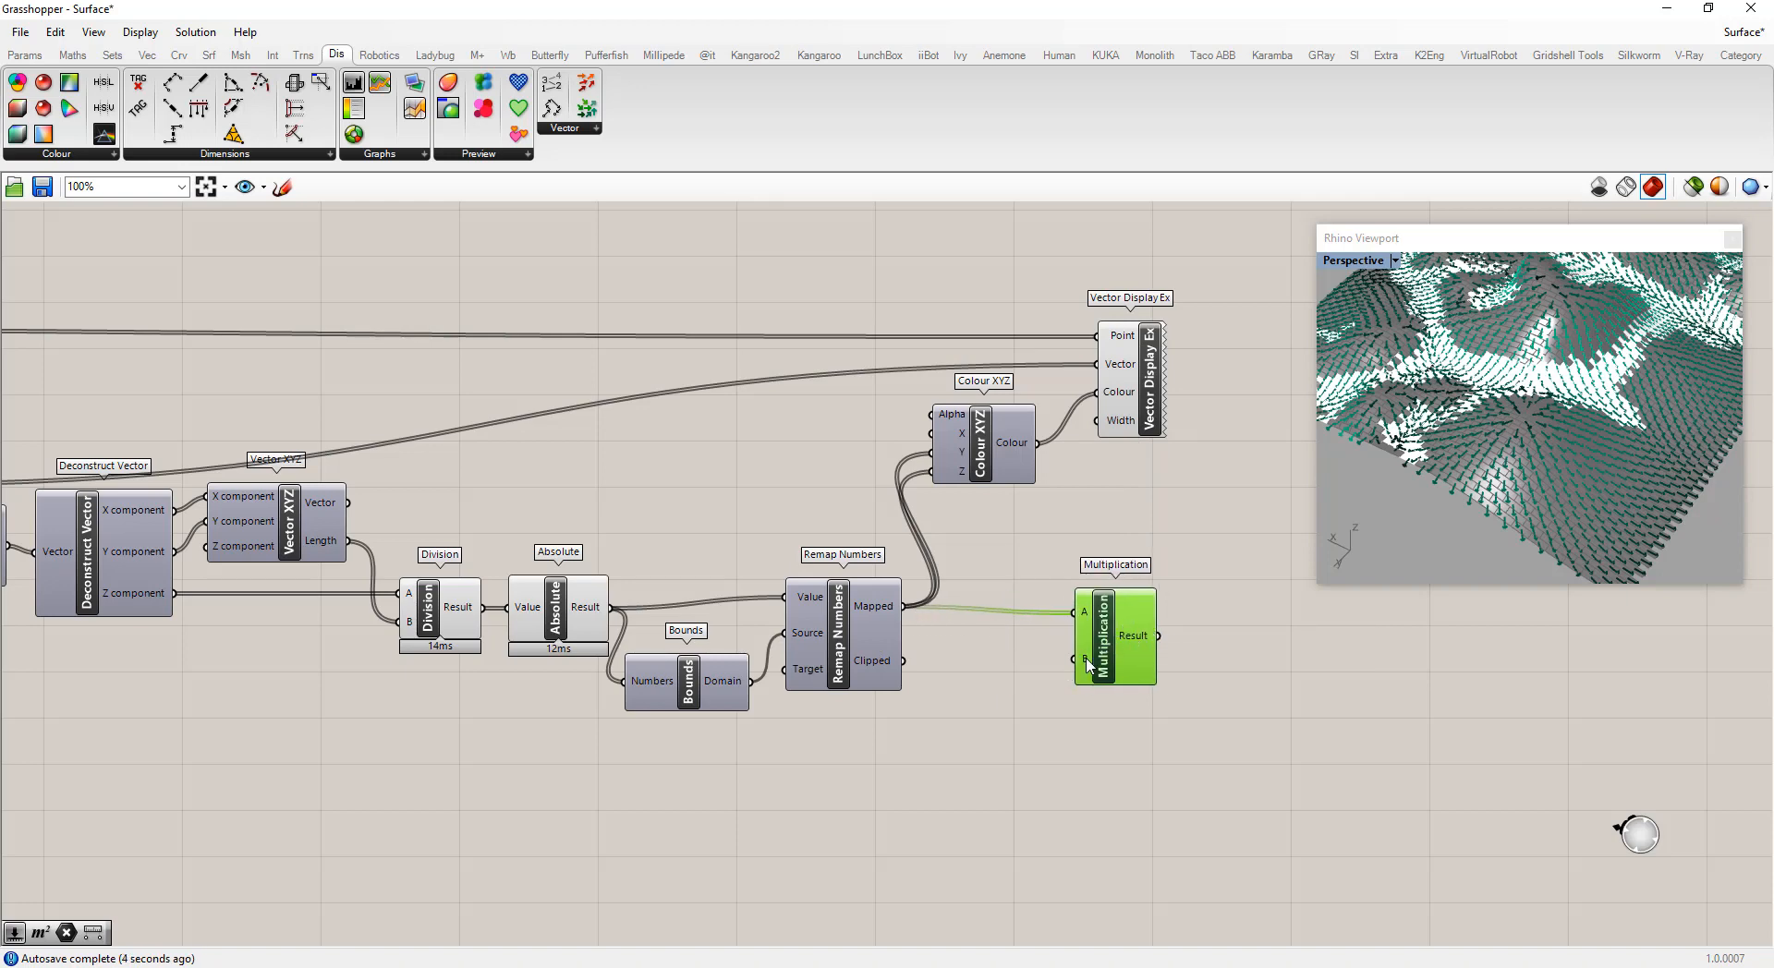
Add a number slider set to 5 for Multiplication's B and connect the product to Vector Display Ex's Width
{"action": "double_click", "coordinate": [987, 727]}
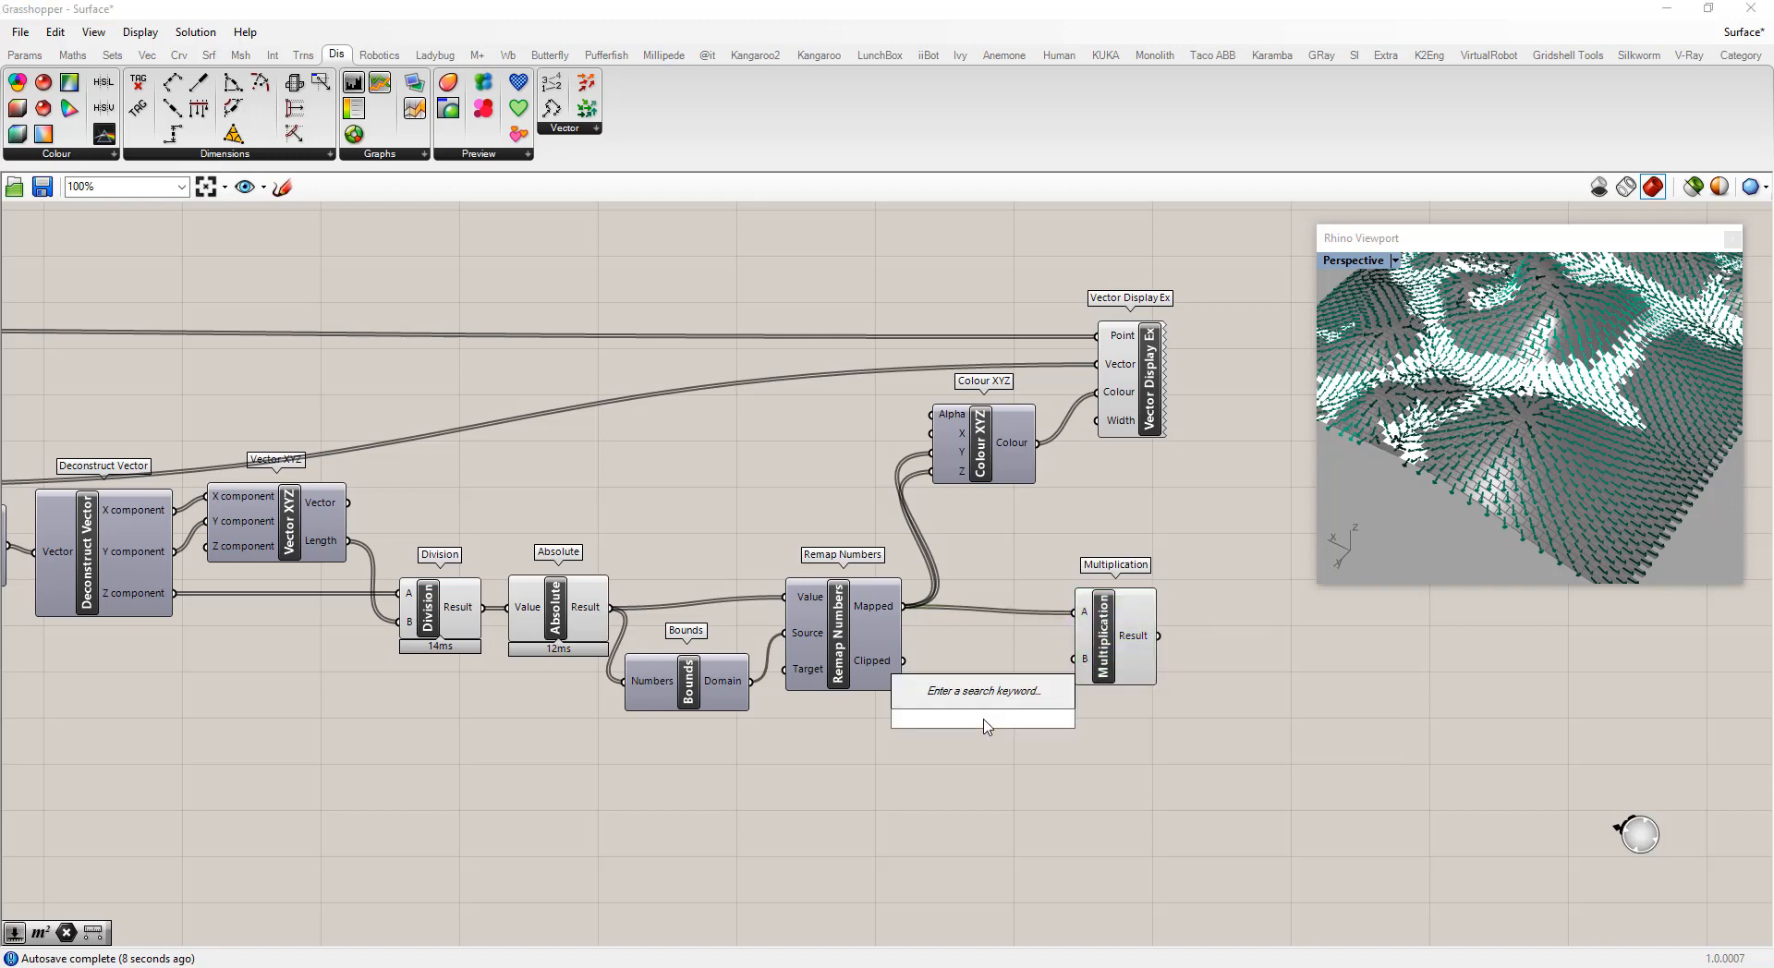
{"action": "type", "text": "5"}
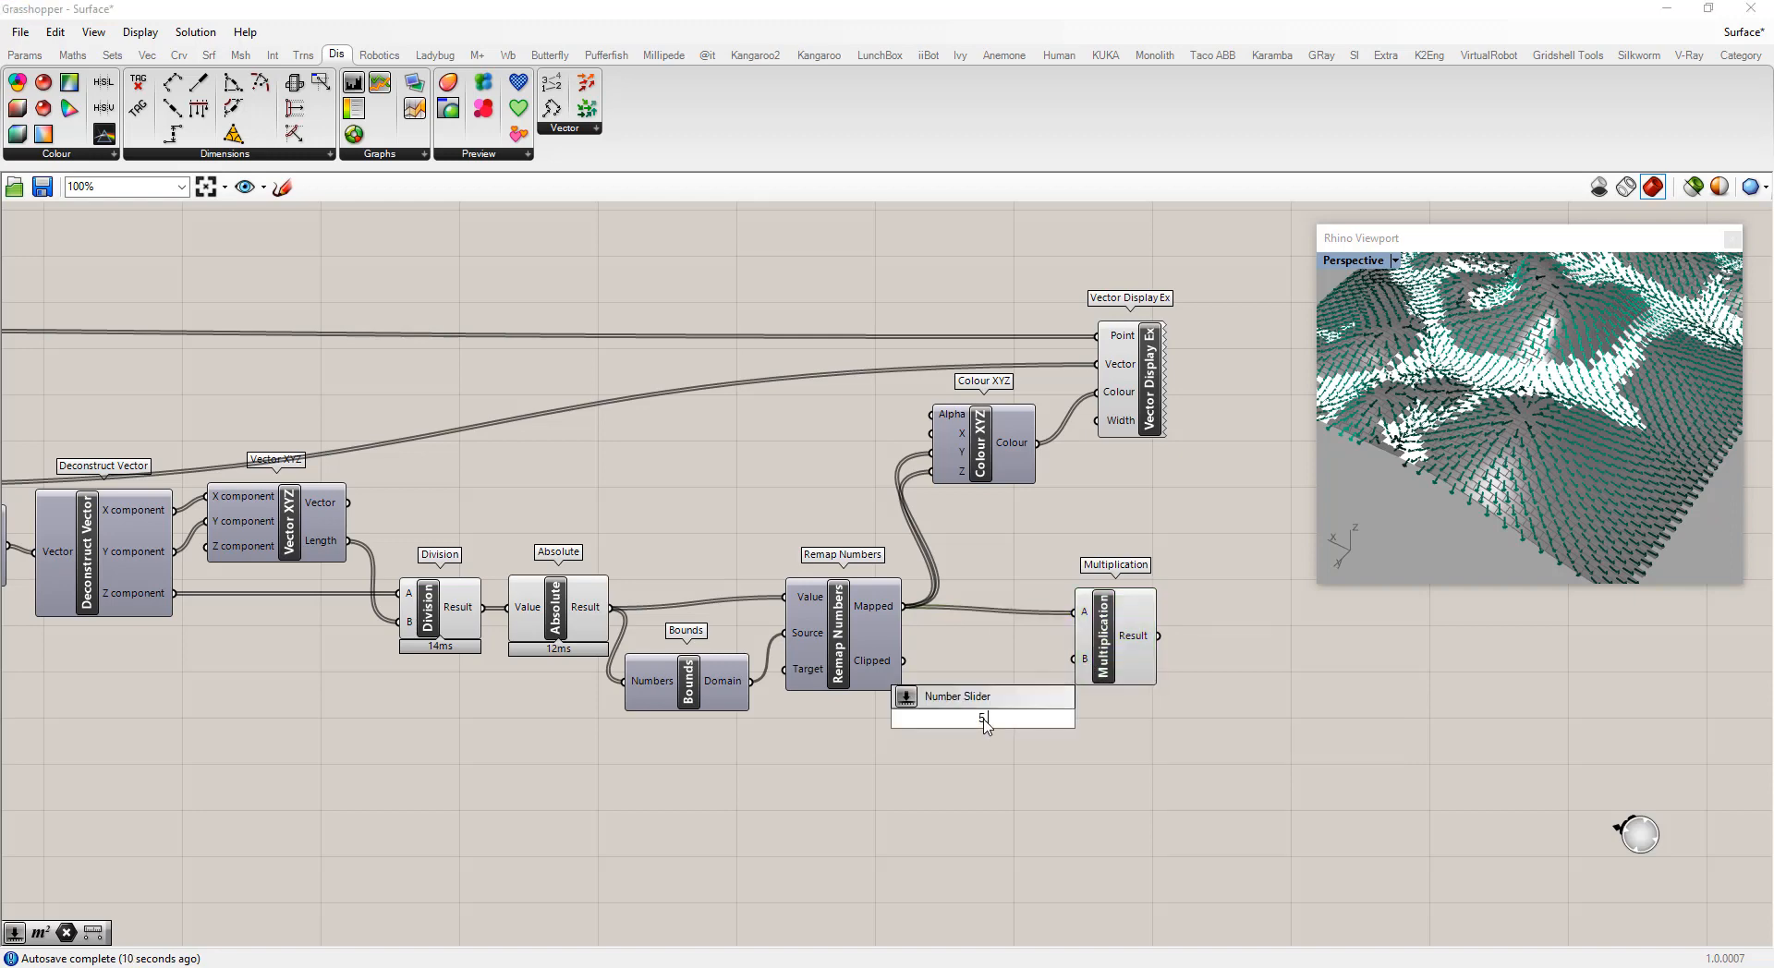
{"action": "key", "text": "Return"}
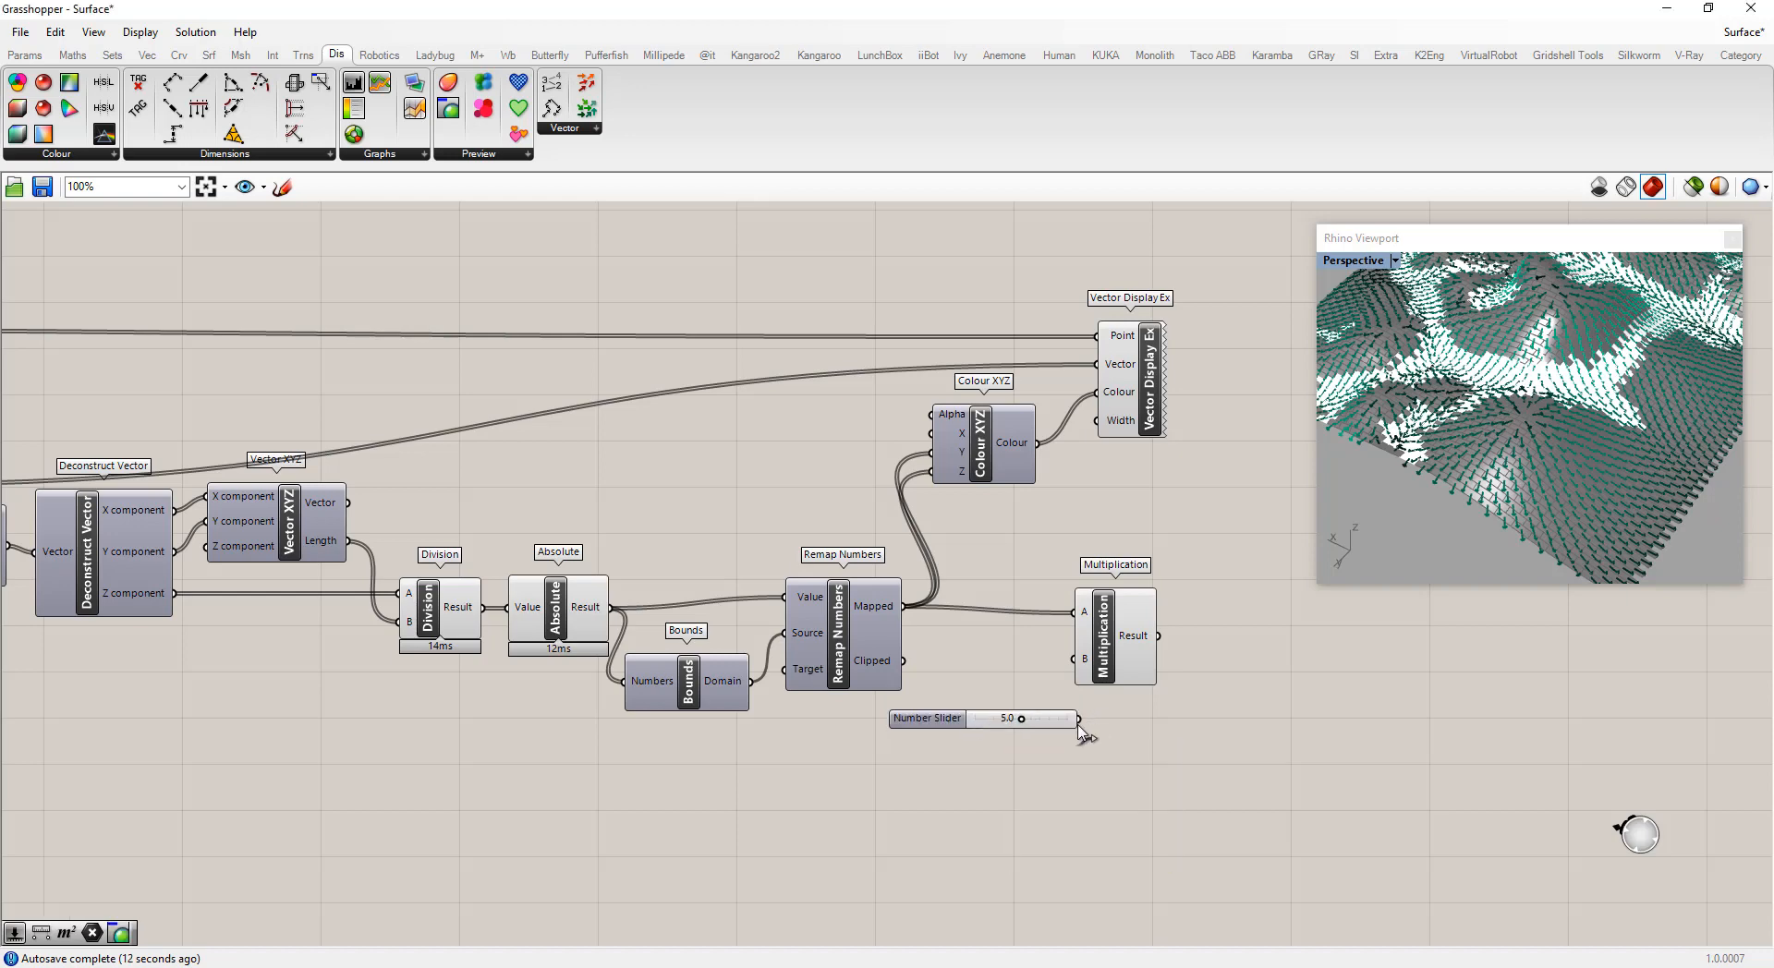
{"action": "left_click_drag", "start_coordinate": [1077, 718], "coordinate": [1116, 436]}
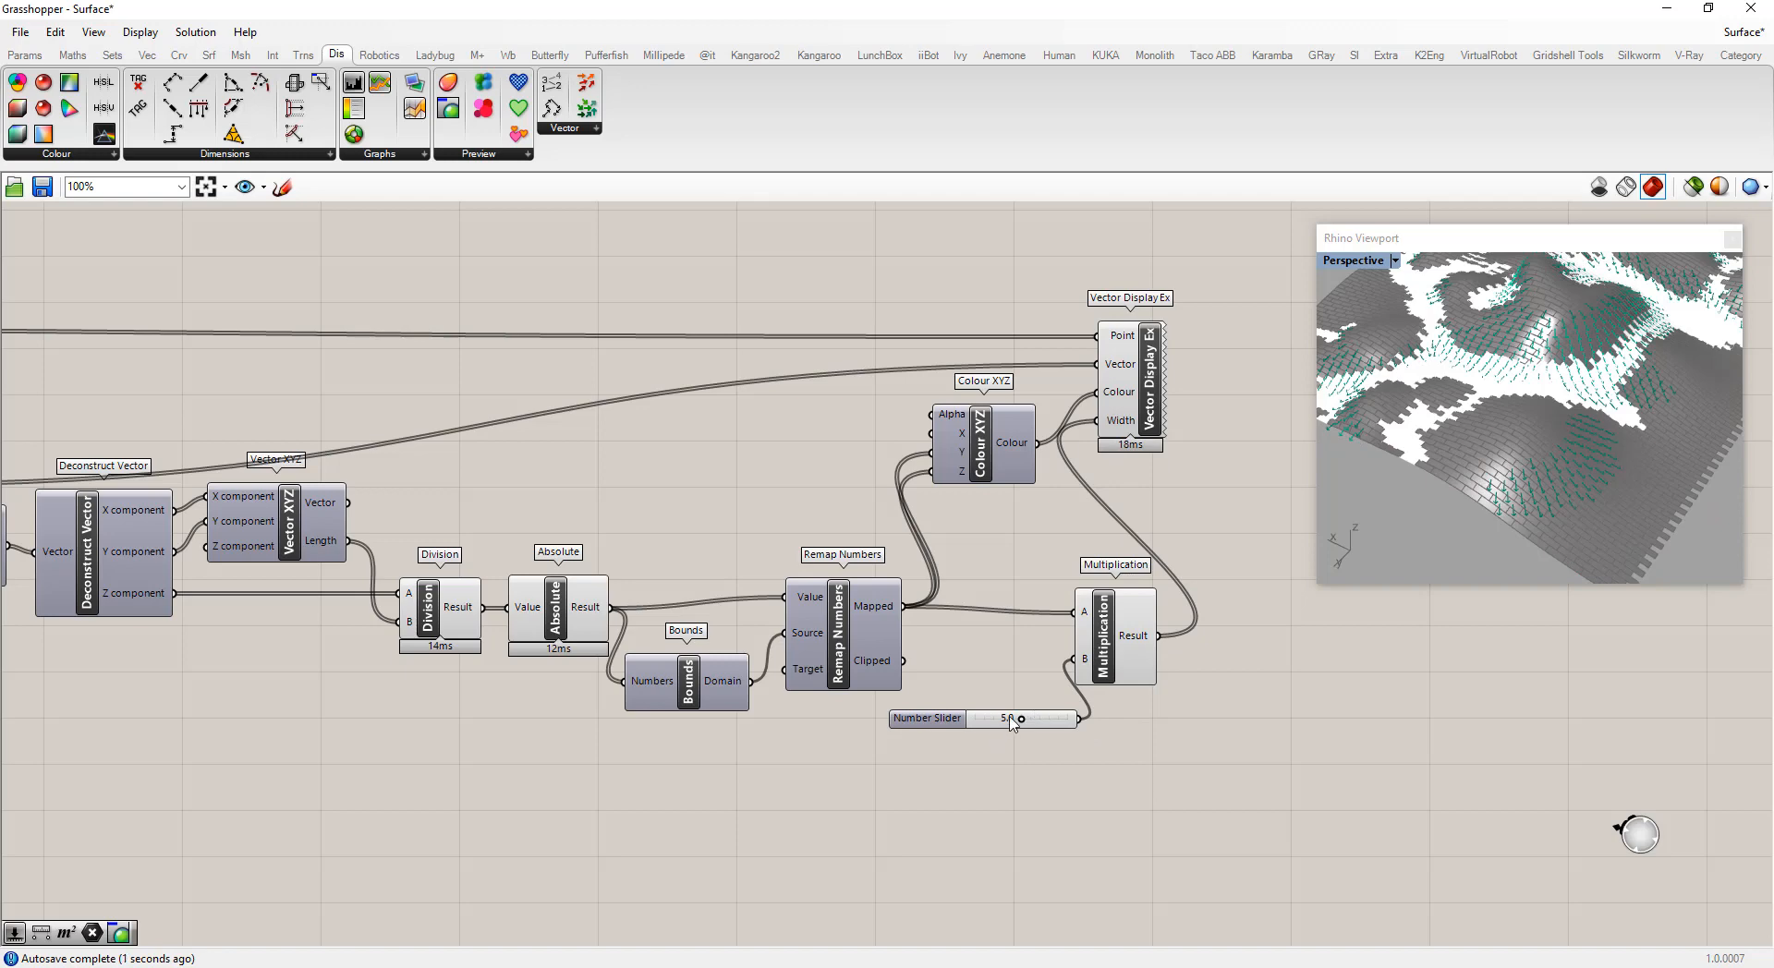
Set the width slider to 8 and shift the Vector Display Ex component slightly right
{"action": "left_click_drag", "start_coordinate": [1021, 719], "coordinate": [1051, 728]}
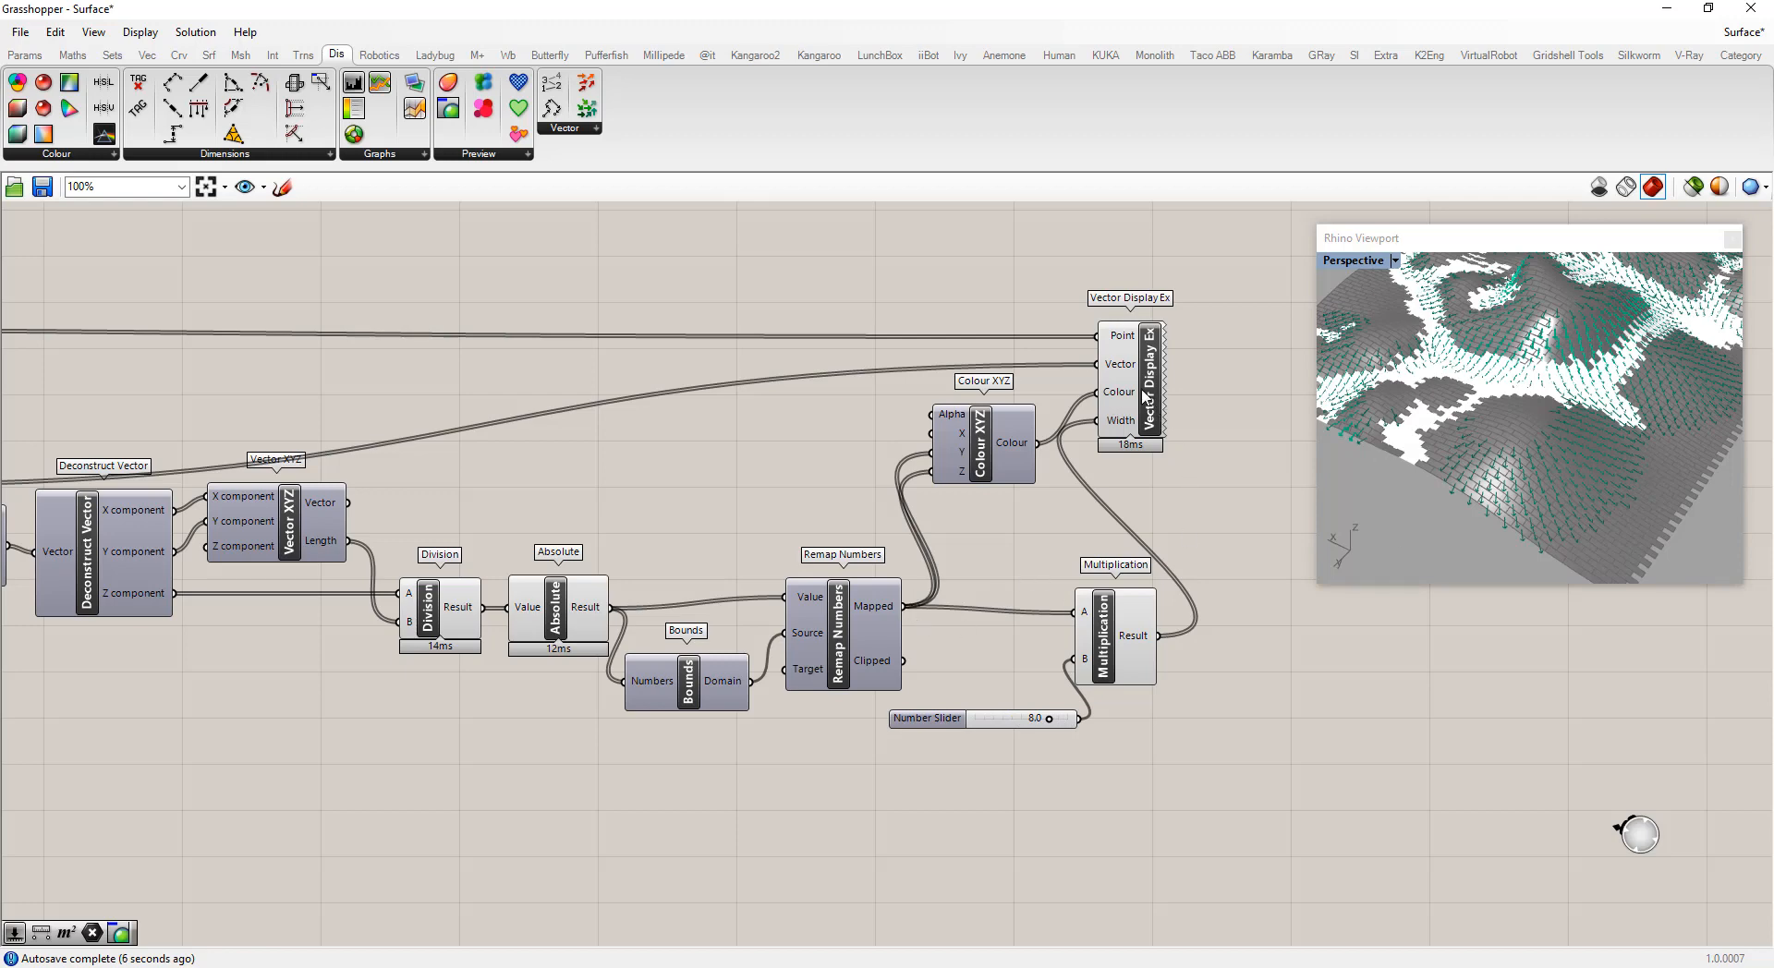
{"action": "left_click_drag", "start_coordinate": [1146, 397], "coordinate": [1188, 394]}
{"action": "left_click", "coordinate": [1247, 645]}
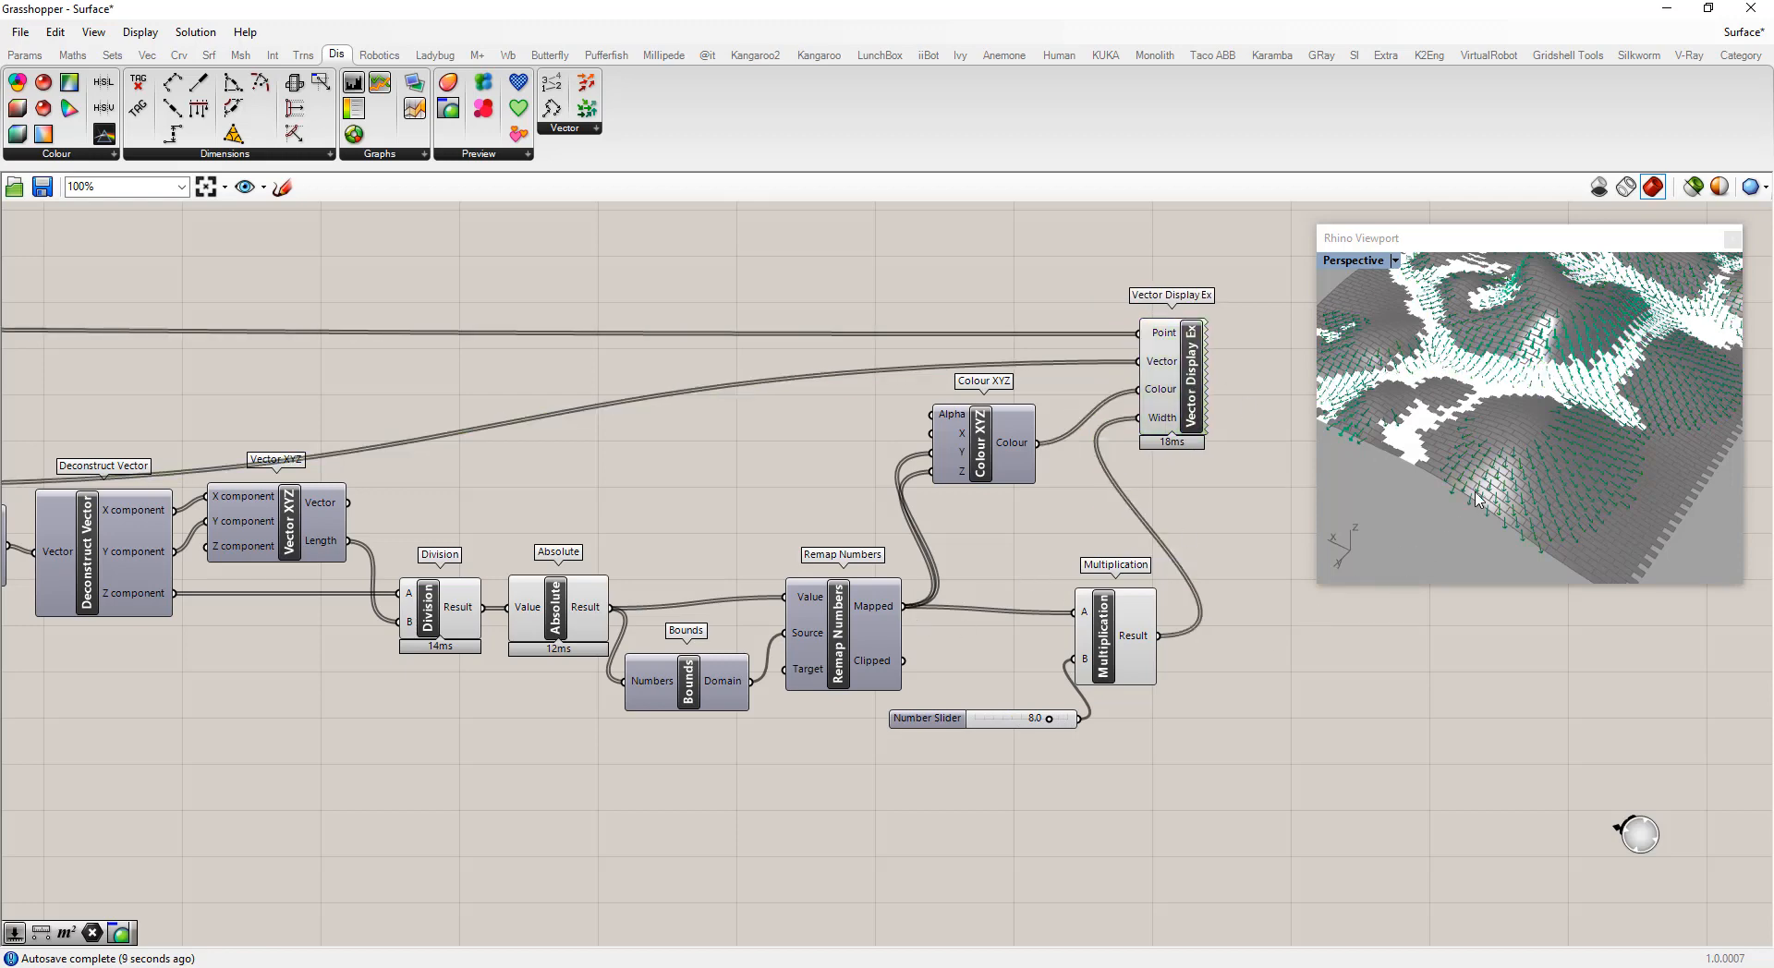
Orbit and zoom the Rhino viewport to examine the widened coloured vectors on the surface
{"action": "scroll", "coordinate": [1478, 497], "scroll_direction": "up", "scroll_amount": 5}
{"action": "scroll", "coordinate": [1492, 471], "scroll_direction": "down", "scroll_amount": 8}
{"action": "right_click_drag", "start_coordinate": [1548, 449], "coordinate": [1405, 462]}
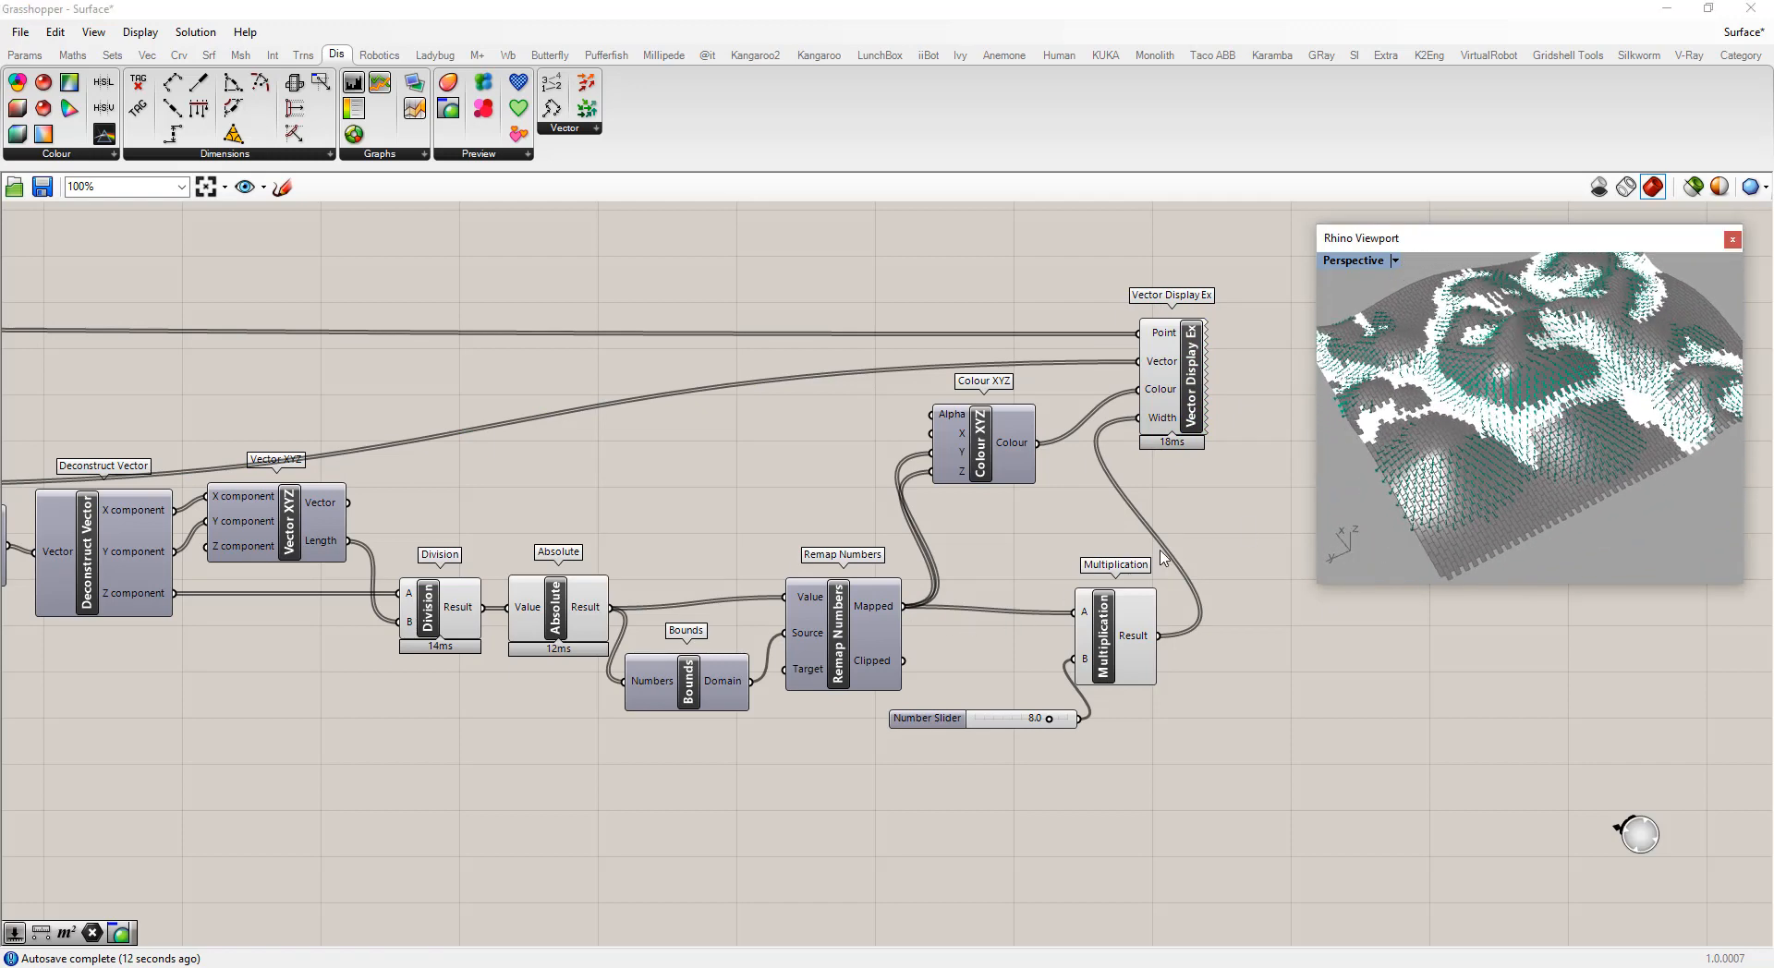
{"action": "scroll", "coordinate": [1422, 448], "scroll_direction": "up", "scroll_amount": 5}
{"action": "scroll", "coordinate": [1469, 468], "scroll_direction": "up", "scroll_amount": 3}
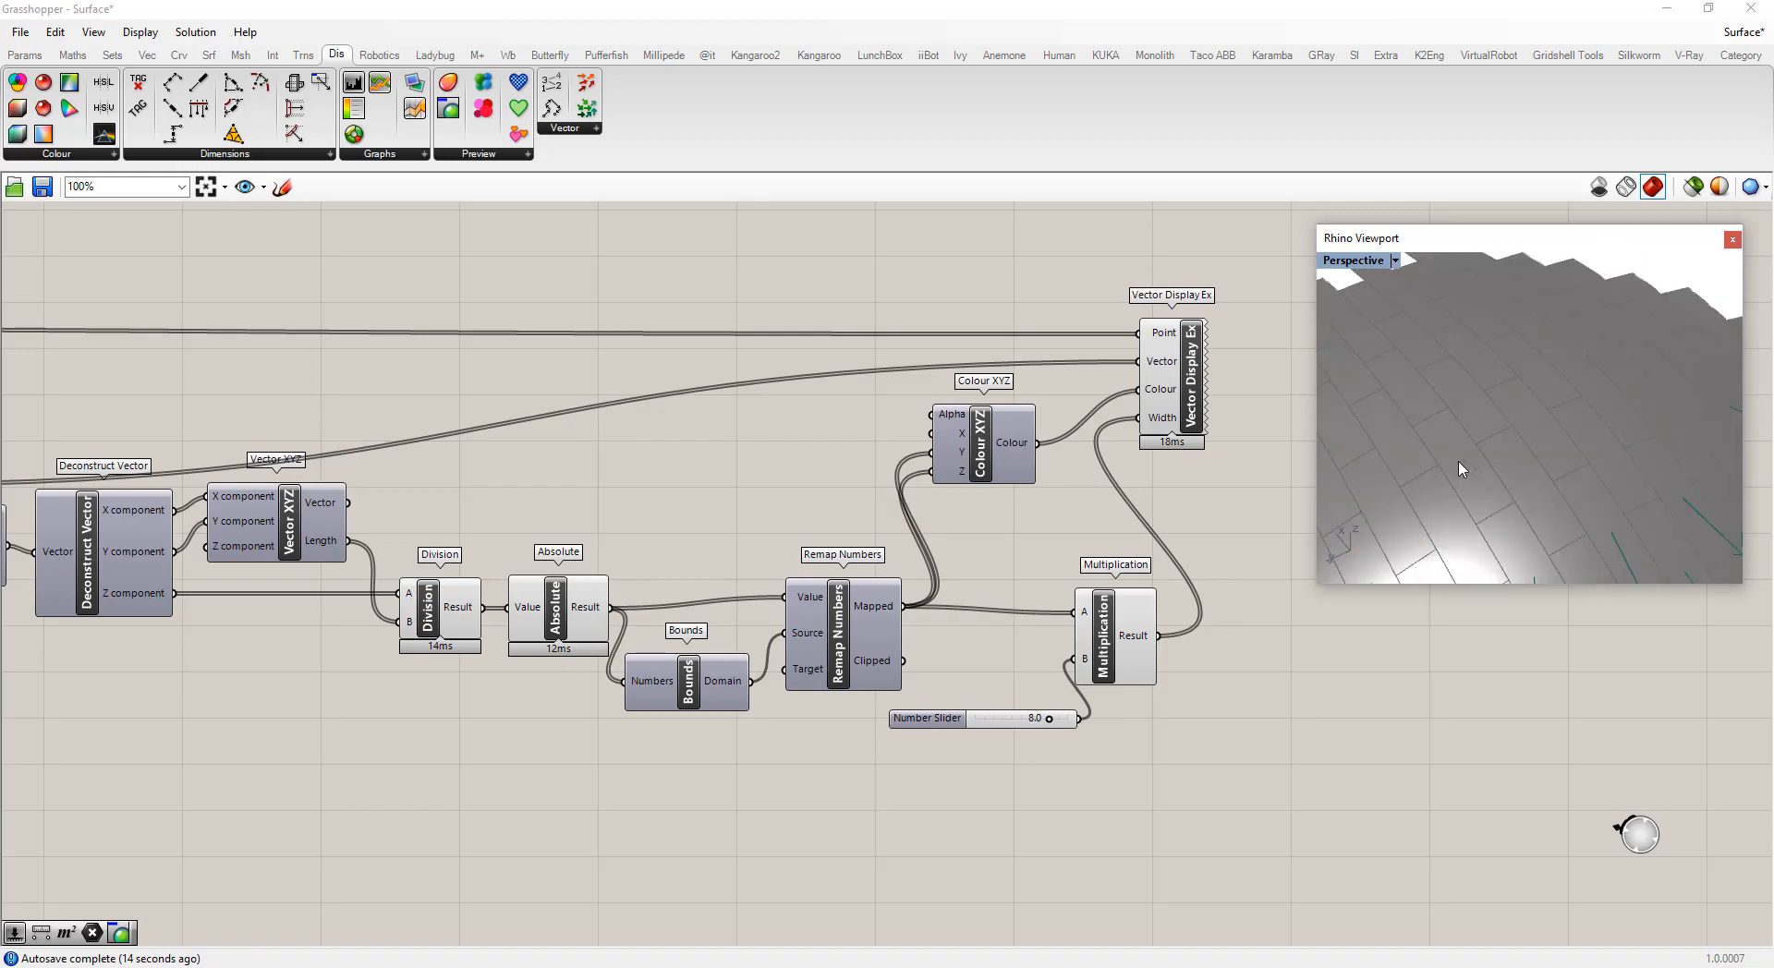
{"action": "scroll", "coordinate": [1456, 462], "scroll_direction": "down", "scroll_amount": 6}
{"action": "scroll", "coordinate": [1497, 518], "scroll_direction": "up", "scroll_amount": 5}
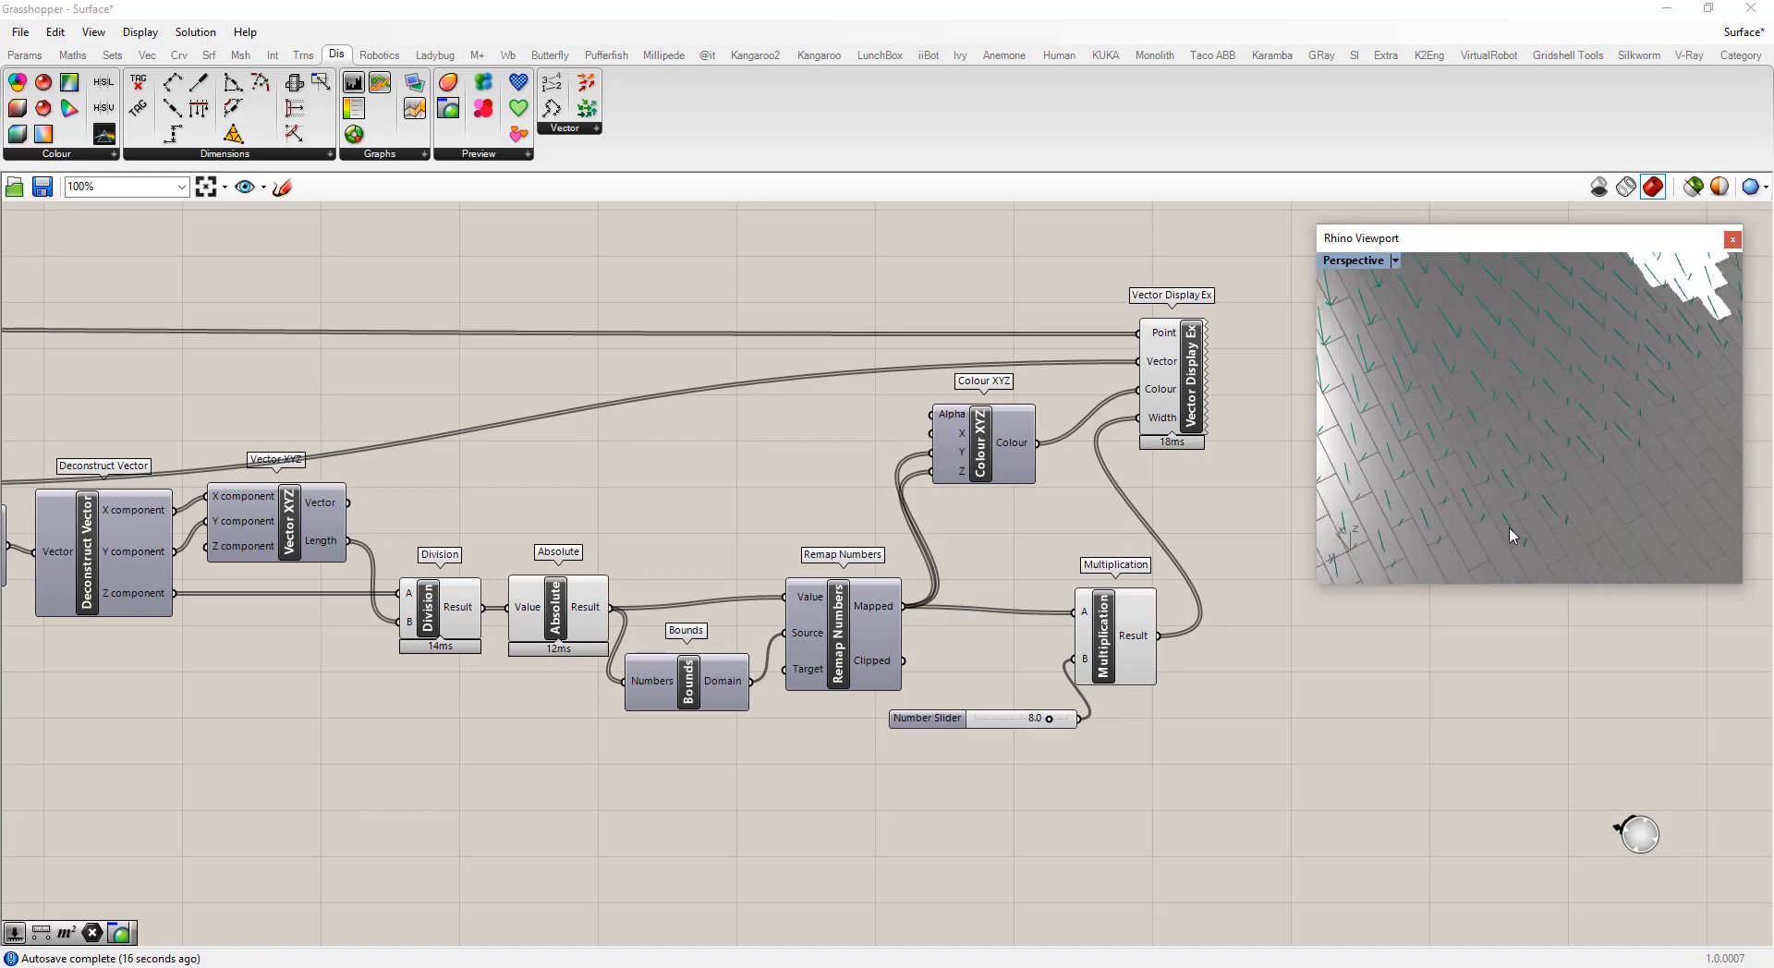
{"action": "scroll", "coordinate": [1511, 536], "scroll_direction": "down", "scroll_amount": 5}
{"action": "scroll", "coordinate": [1513, 536], "scroll_direction": "down", "scroll_amount": 3}
{"action": "right_click_drag", "start_coordinate": [1517, 470], "coordinate": [1581, 423]}
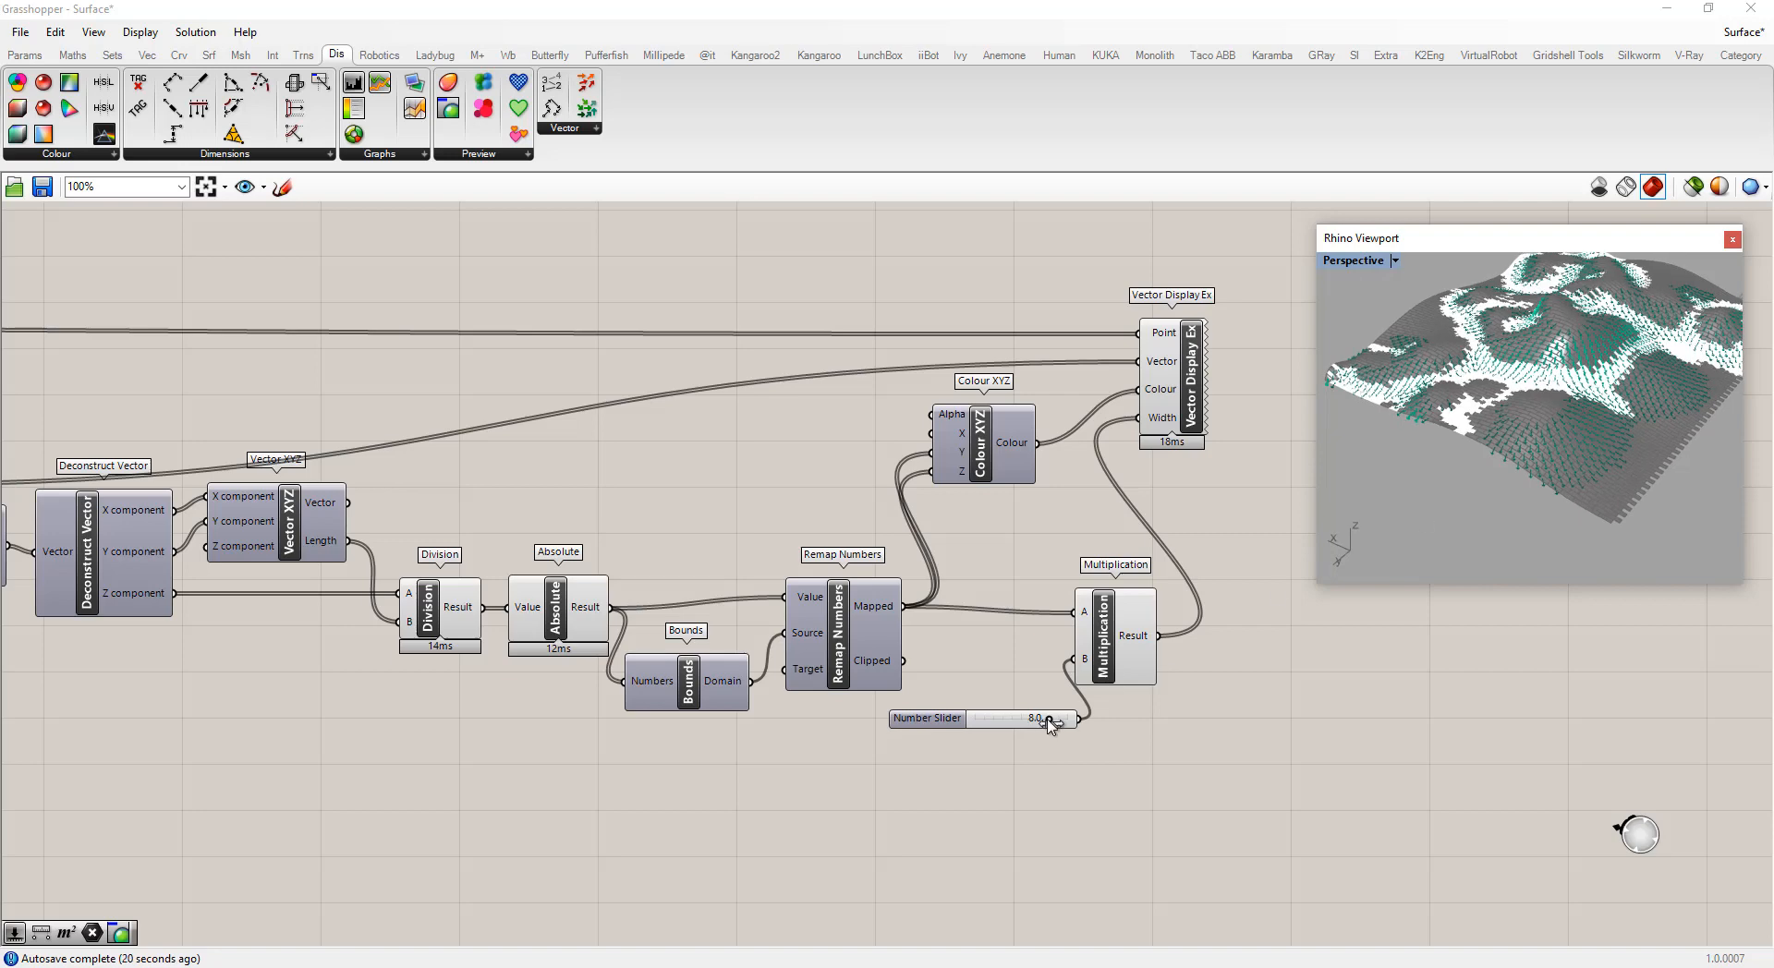
Set the width slider to 9.4
{"action": "left_click_drag", "start_coordinate": [1042, 719], "coordinate": [1031, 720]}
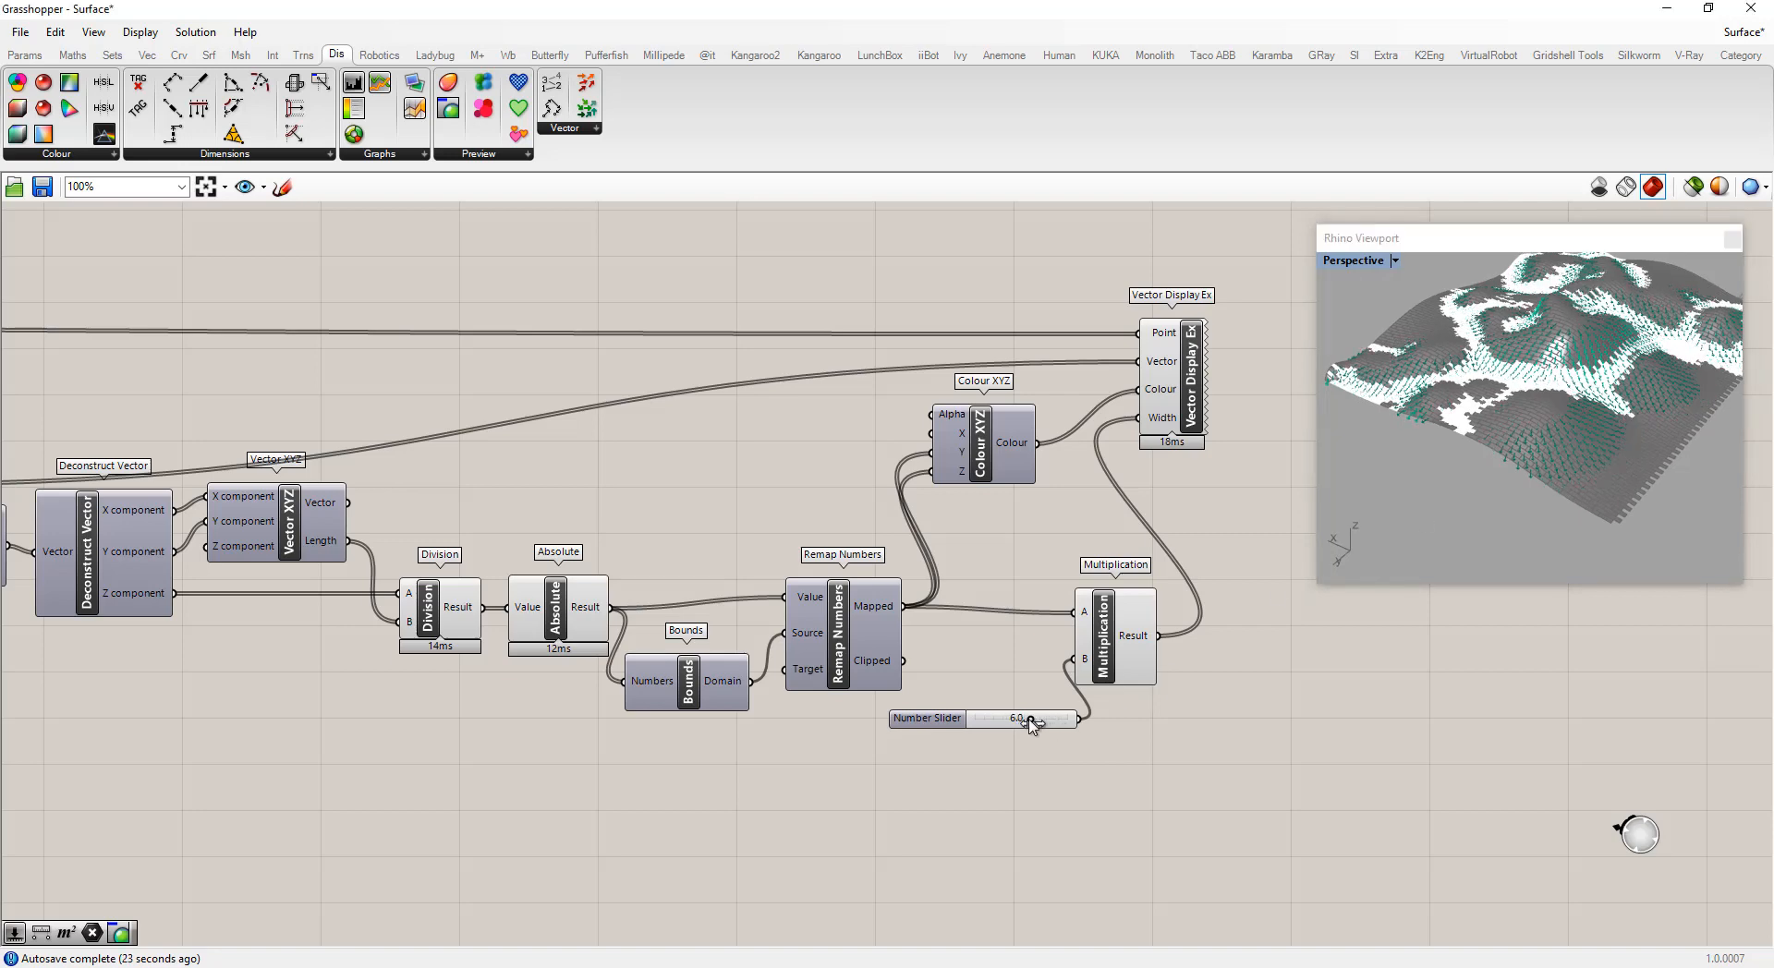
{"action": "scroll", "coordinate": [1524, 485], "scroll_direction": "up", "scroll_amount": 5}
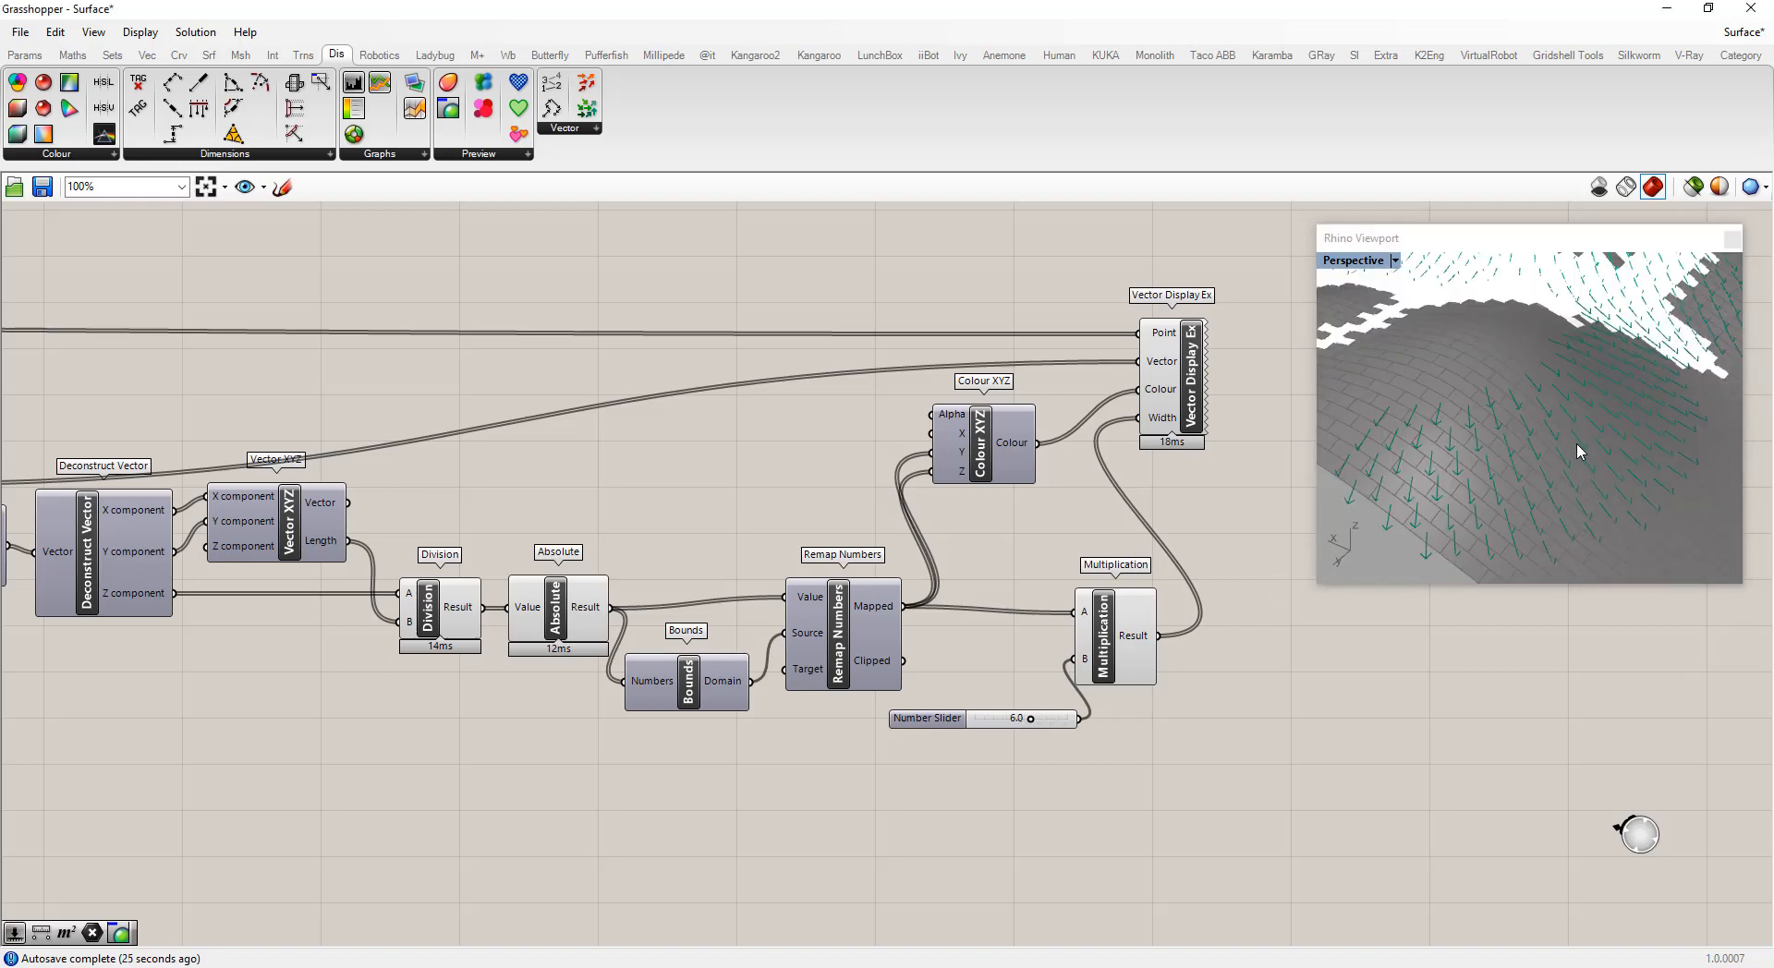
{"action": "scroll", "coordinate": [1496, 489], "scroll_direction": "down", "scroll_amount": 5}
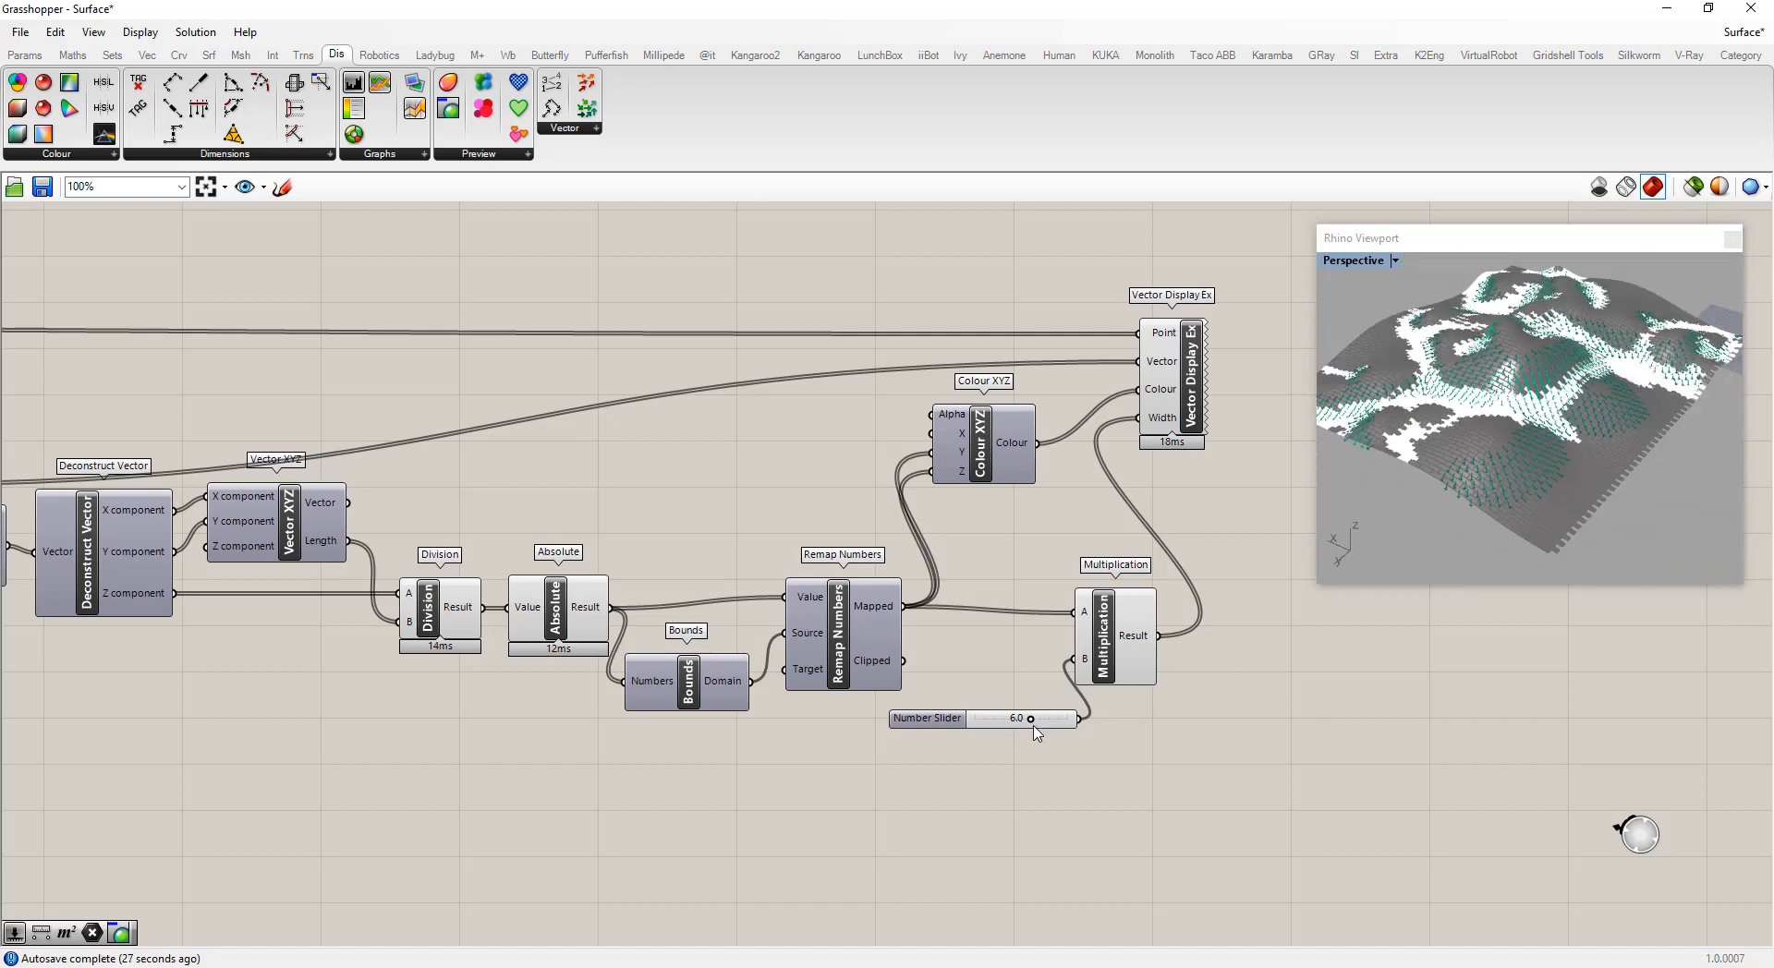
{"action": "left_click_drag", "start_coordinate": [1031, 719], "coordinate": [1062, 725]}
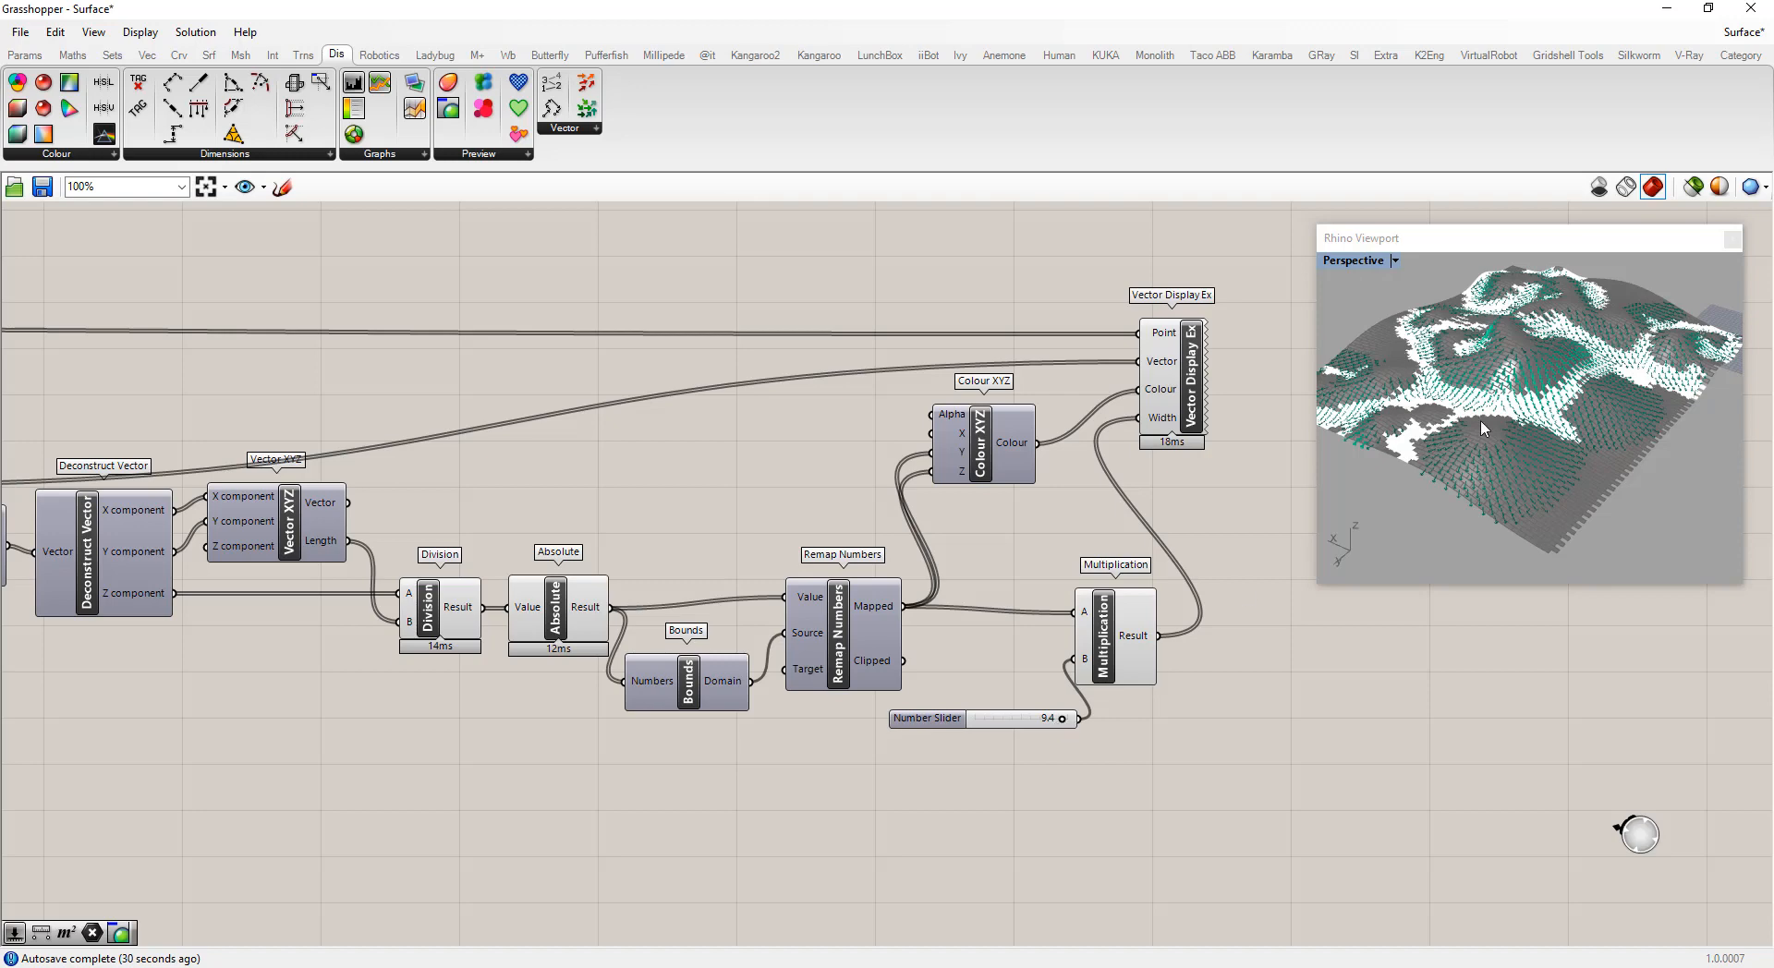
Orbit and zoom the Rhino viewport to inspect the vector display from several angles
{"action": "scroll", "coordinate": [1475, 445], "scroll_direction": "up", "scroll_amount": 3}
{"action": "scroll", "coordinate": [1476, 445], "scroll_direction": "down", "scroll_amount": 3}
{"action": "right_click_drag", "start_coordinate": [1475, 440], "coordinate": [1555, 450]}
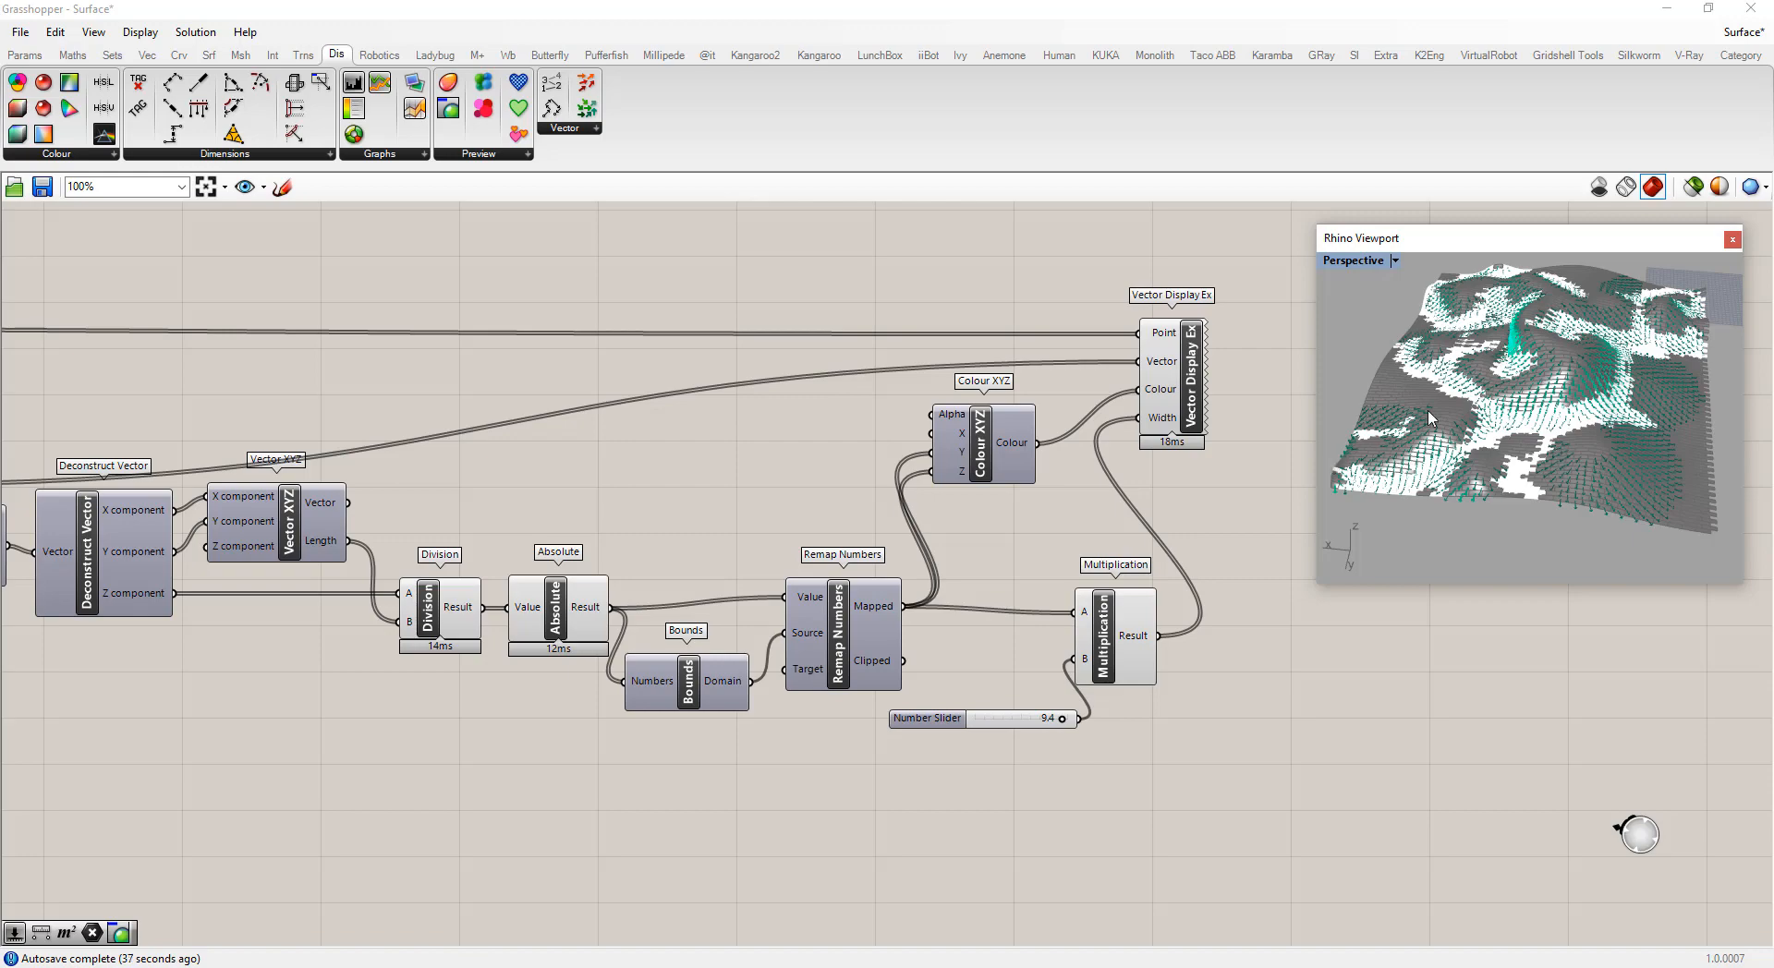
{"action": "right_click_drag", "start_coordinate": [1501, 379], "coordinate": [1568, 342]}
{"action": "scroll", "coordinate": [1563, 340], "scroll_direction": "up", "scroll_amount": 10}
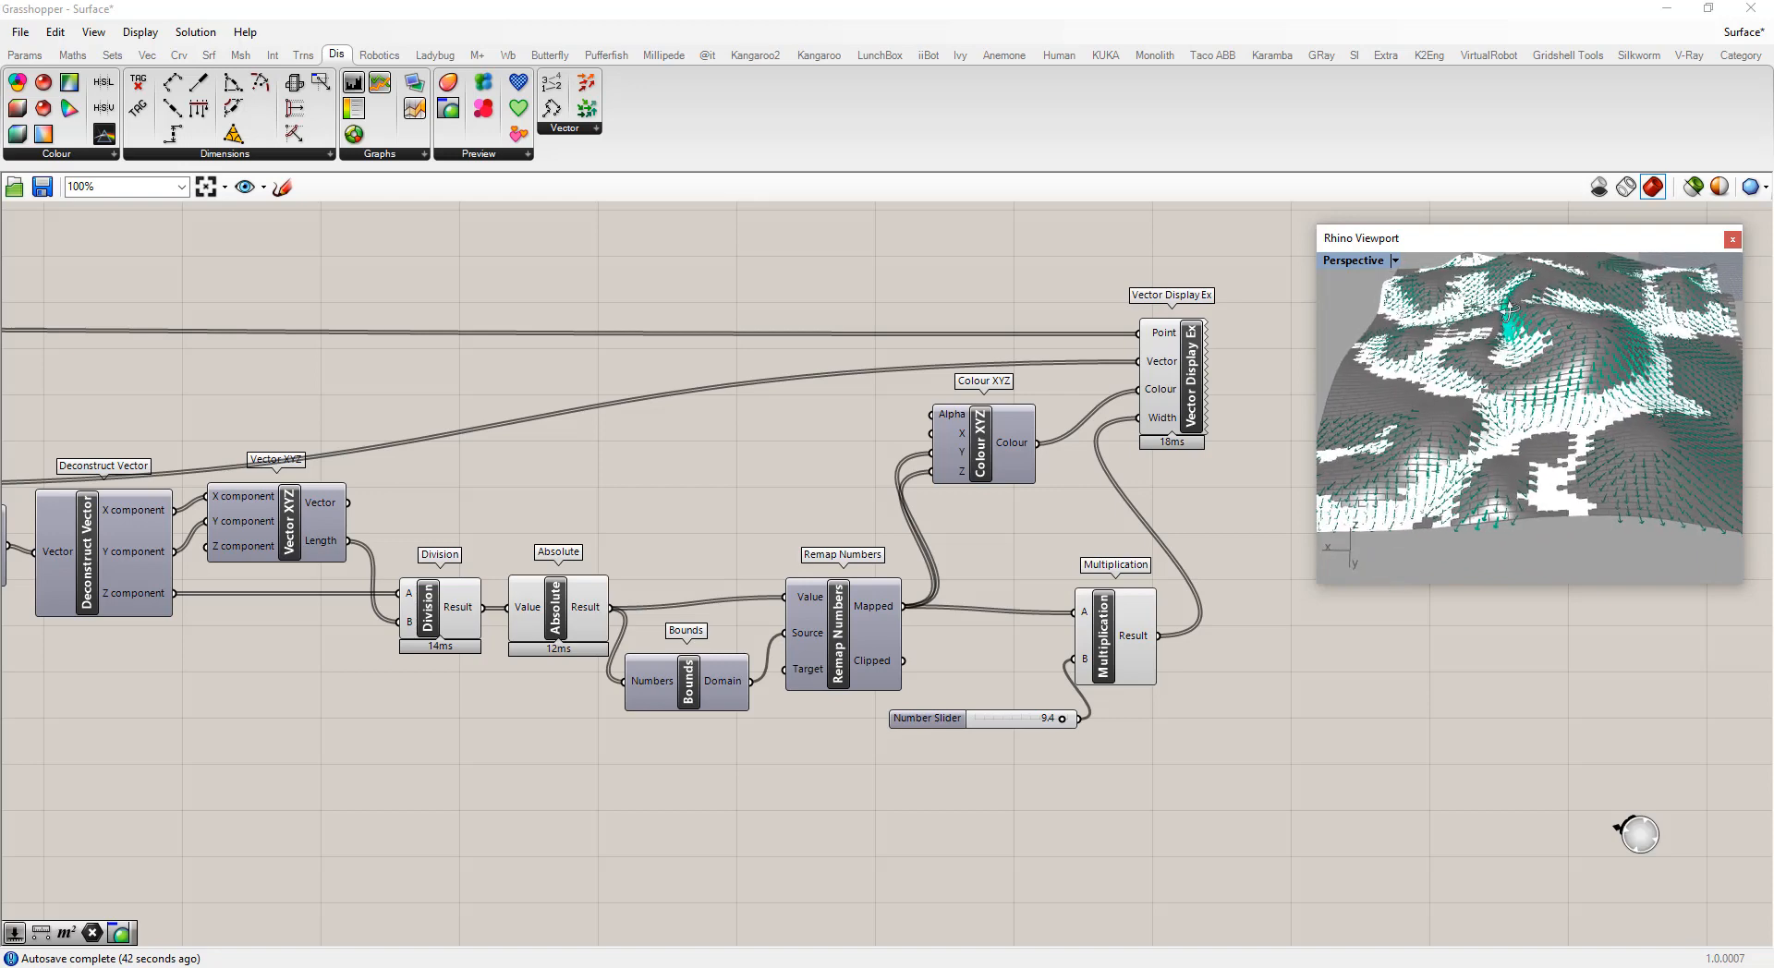
{"action": "right_click_drag", "start_coordinate": [1529, 325], "coordinate": [1448, 422]}
{"action": "scroll", "coordinate": [1660, 345], "scroll_direction": "down", "scroll_amount": 5}
{"action": "scroll", "coordinate": [1448, 423], "scroll_direction": "up", "scroll_amount": 2}
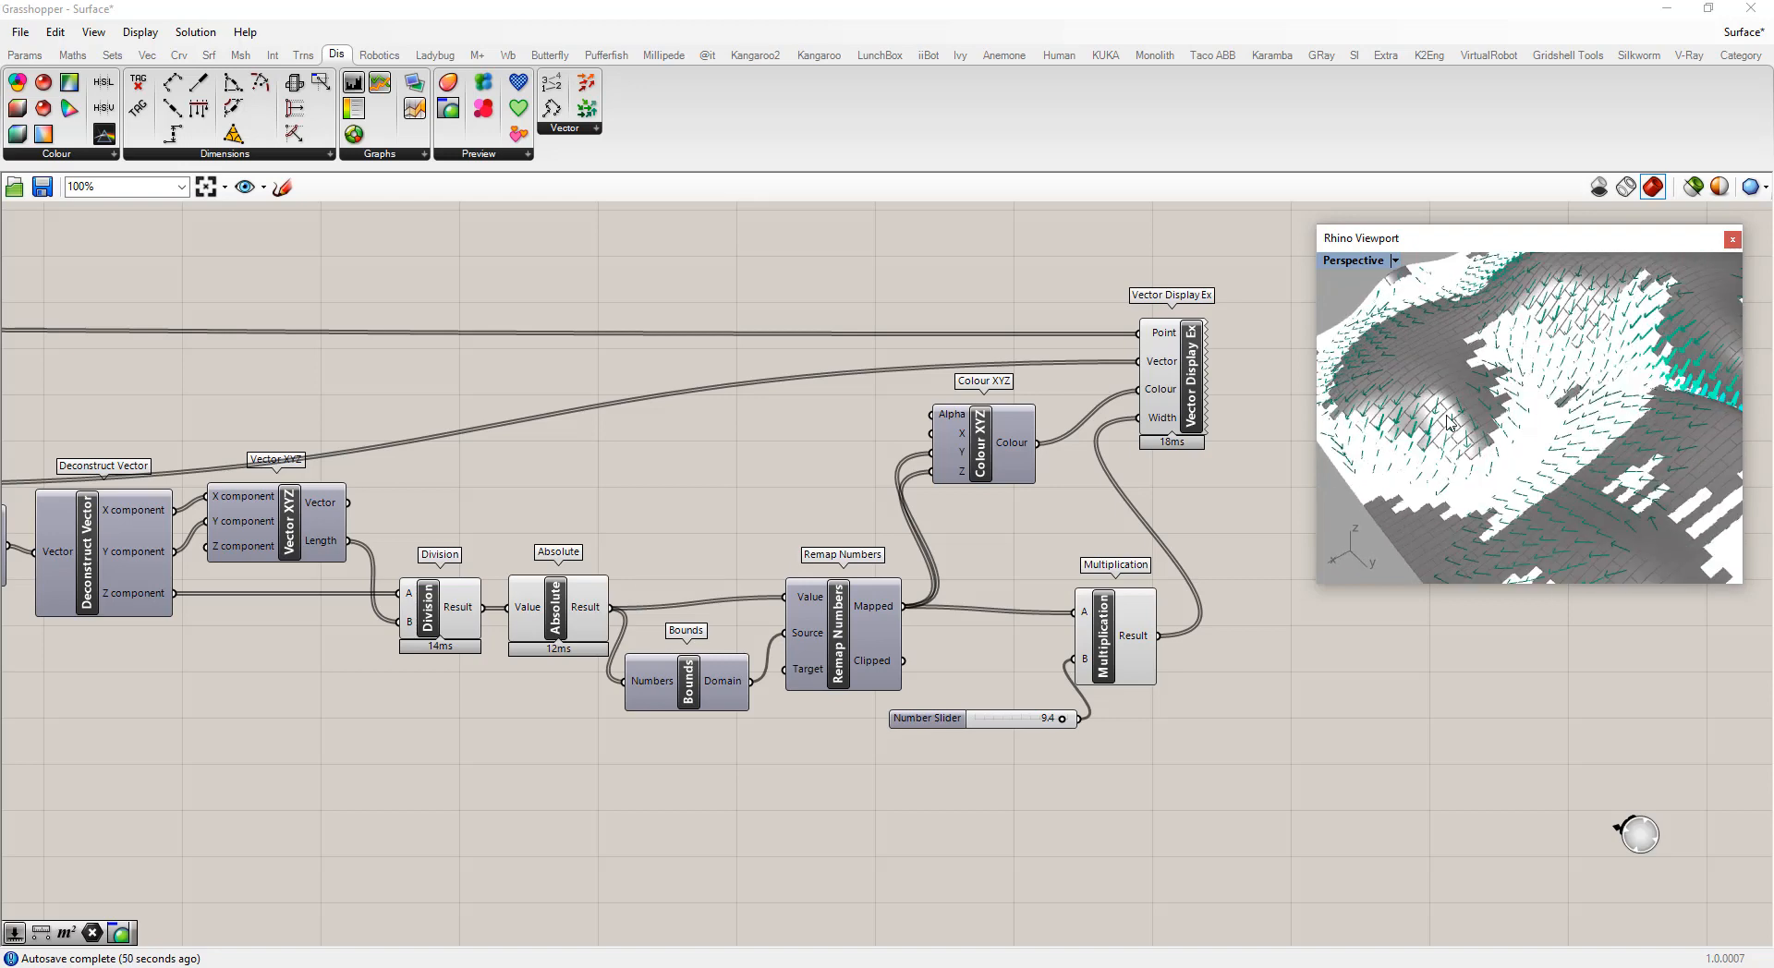
{"action": "scroll", "coordinate": [1447, 422], "scroll_direction": "down", "scroll_amount": 5}
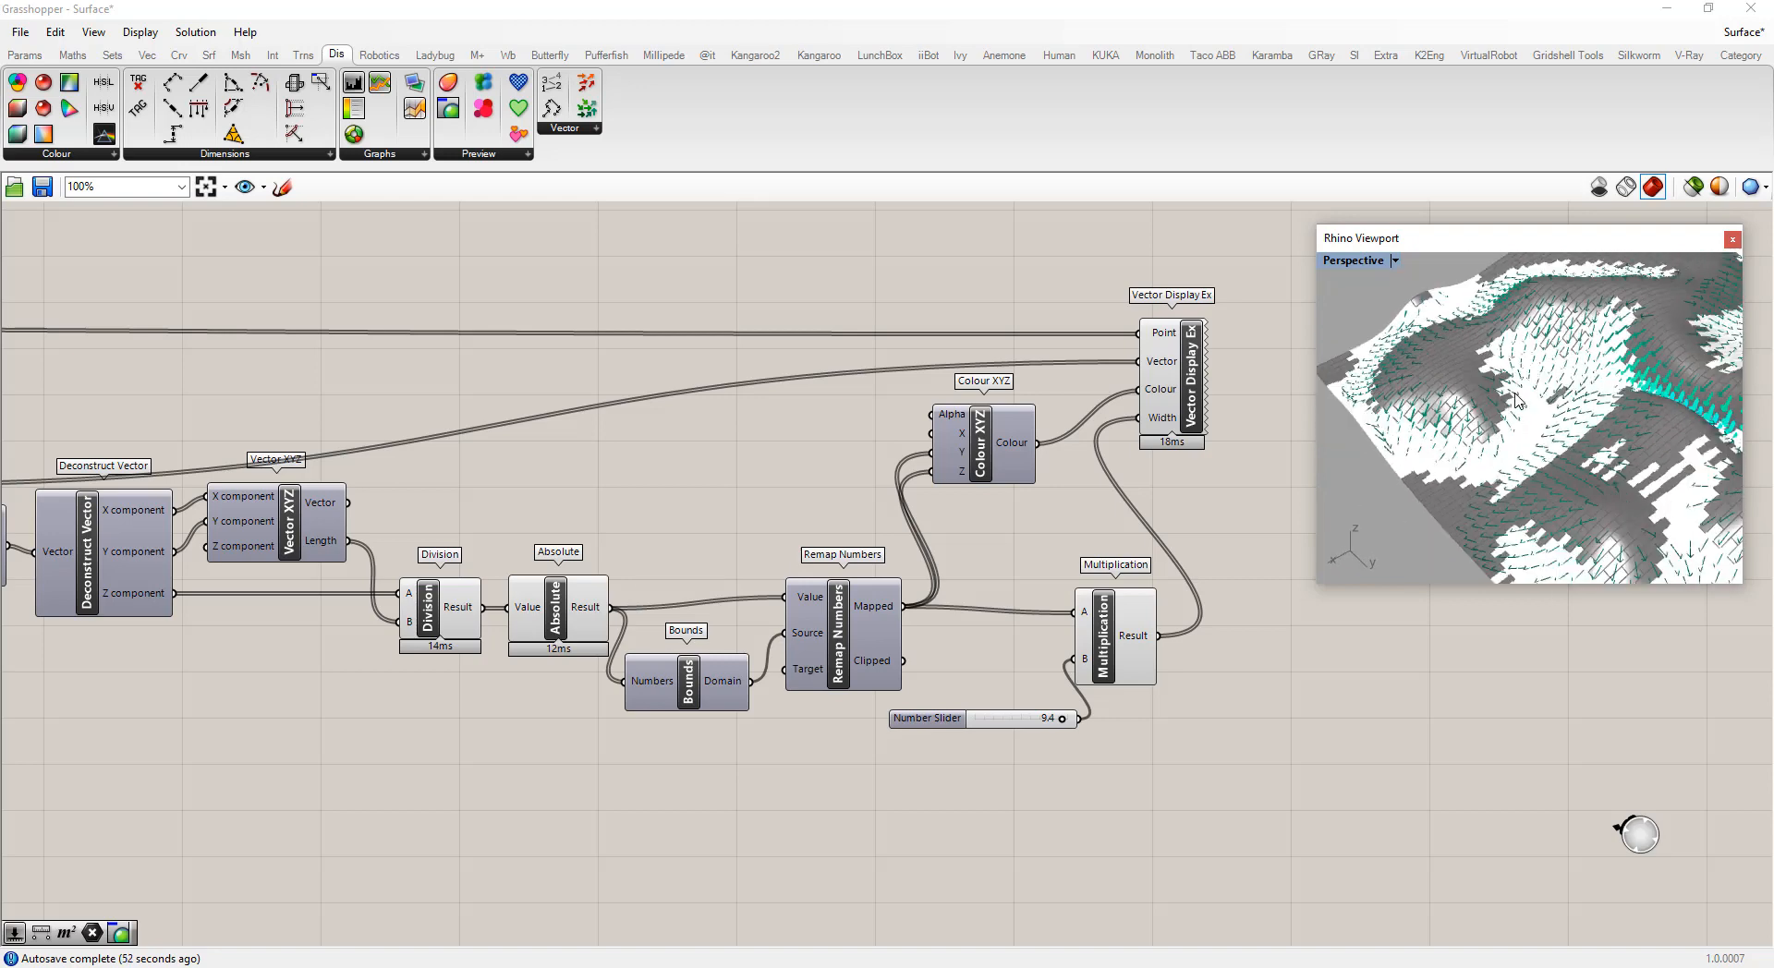
{"action": "scroll", "coordinate": [1396, 349], "scroll_direction": "down", "scroll_amount": 4}
{"action": "right_click_drag", "start_coordinate": [1396, 348], "coordinate": [1539, 354]}
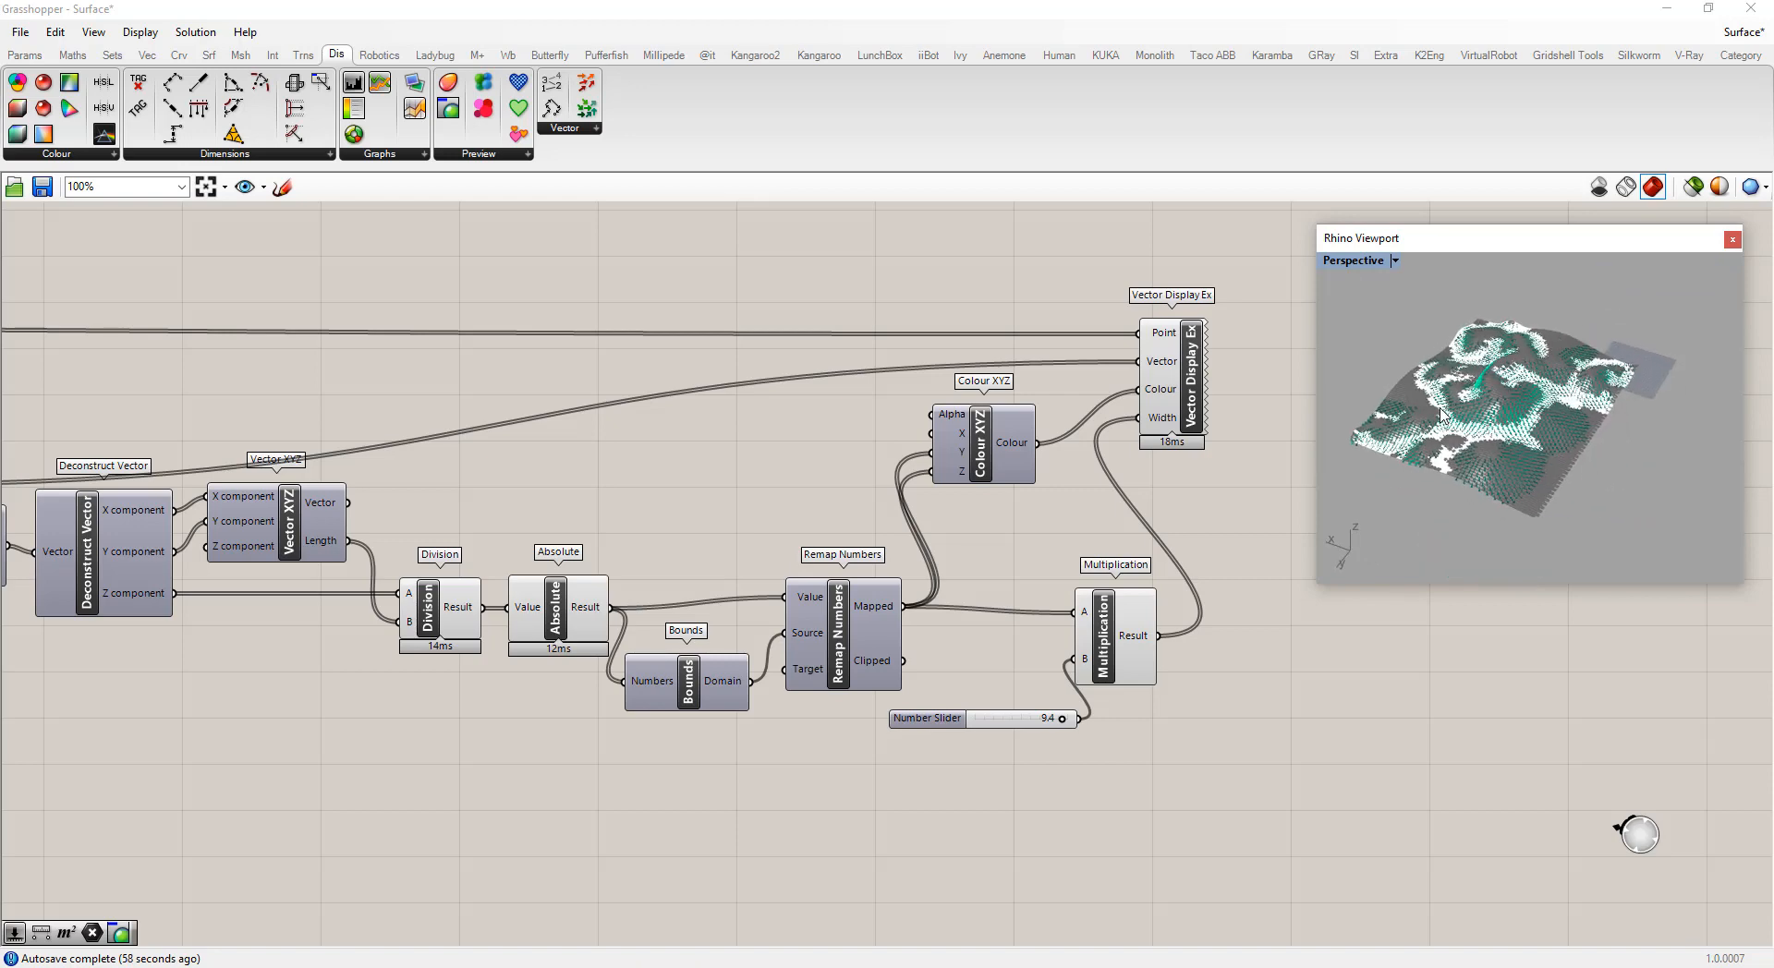
{"action": "scroll", "coordinate": [1489, 395], "scroll_direction": "up", "scroll_amount": 4}
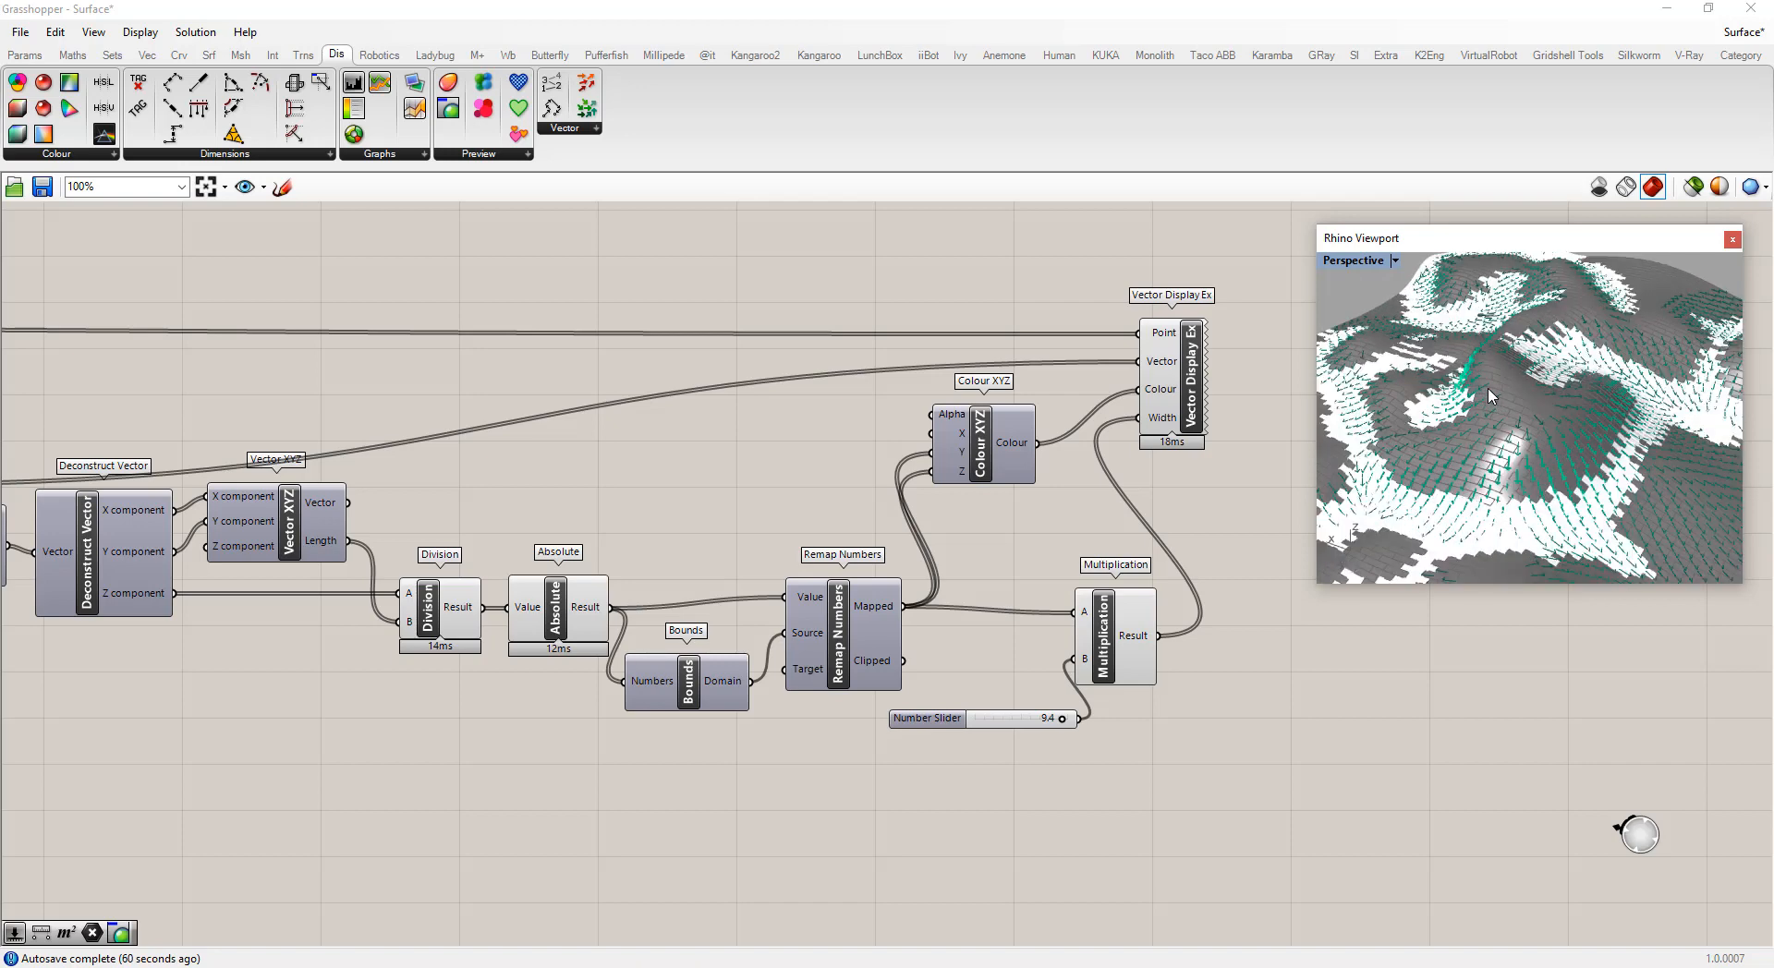
{"action": "scroll", "coordinate": [1489, 396], "scroll_direction": "down", "scroll_amount": 2}
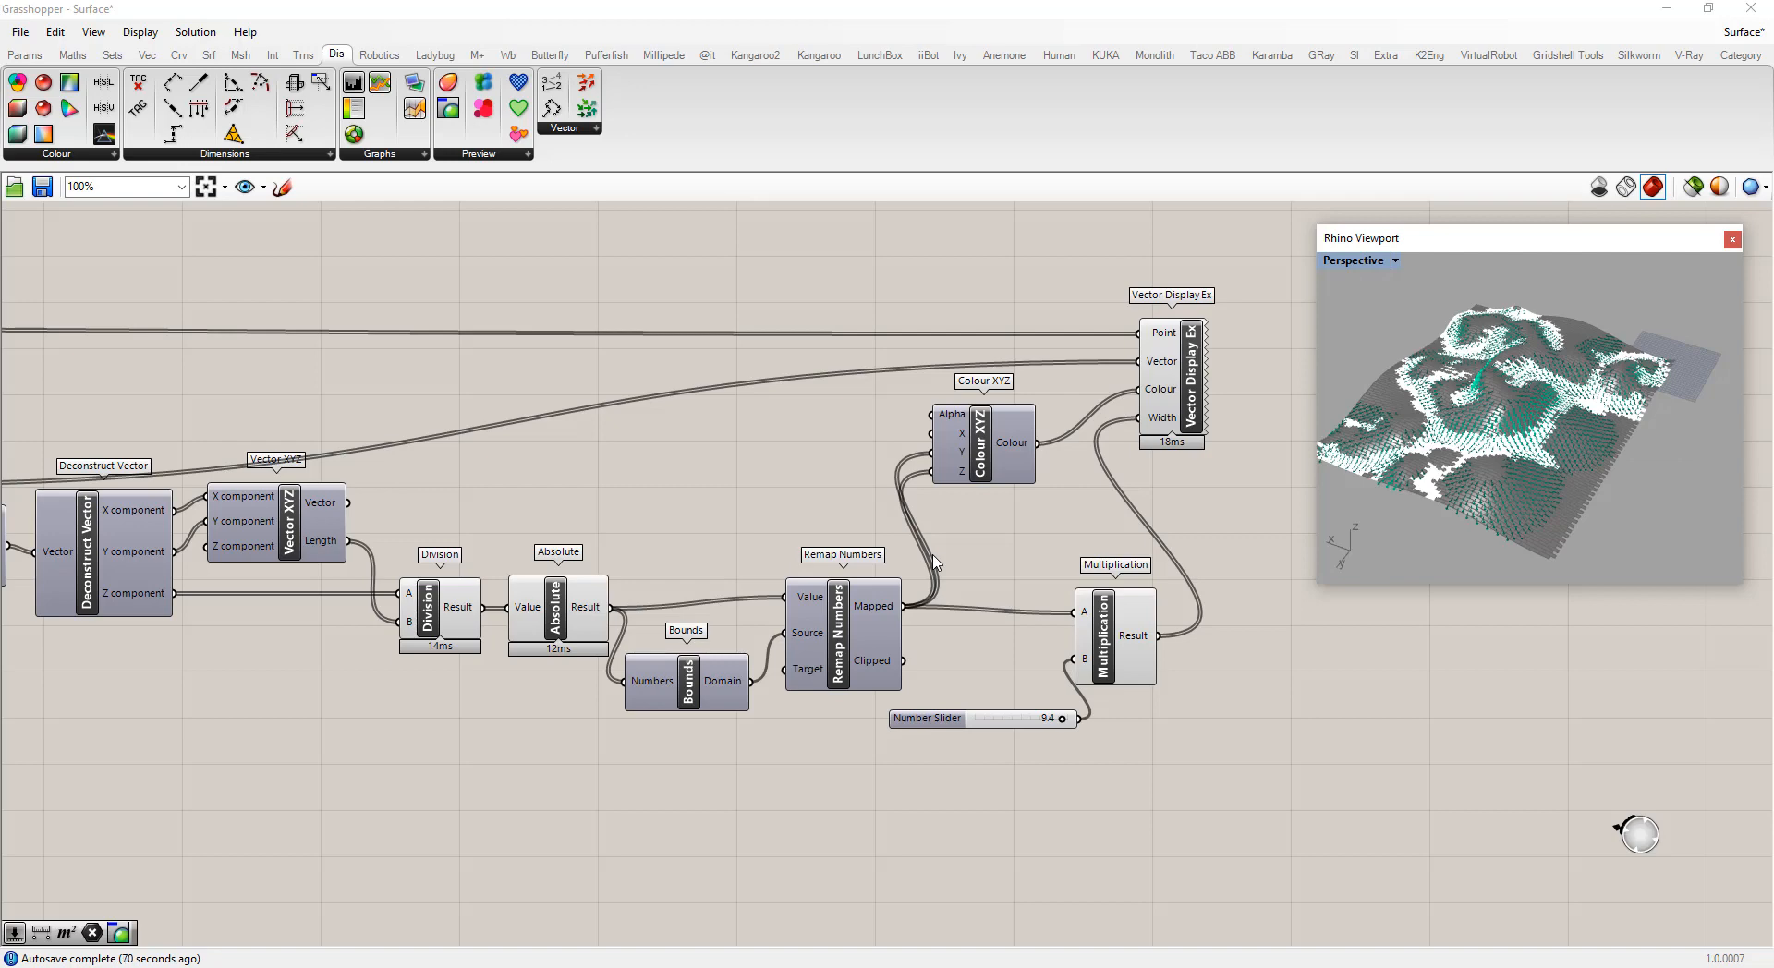
Add a Populate Geometry component below the Surface parameter at the start of the definition
{"action": "scroll", "coordinate": [388, 823], "scroll_direction": "down", "scroll_amount": 5}
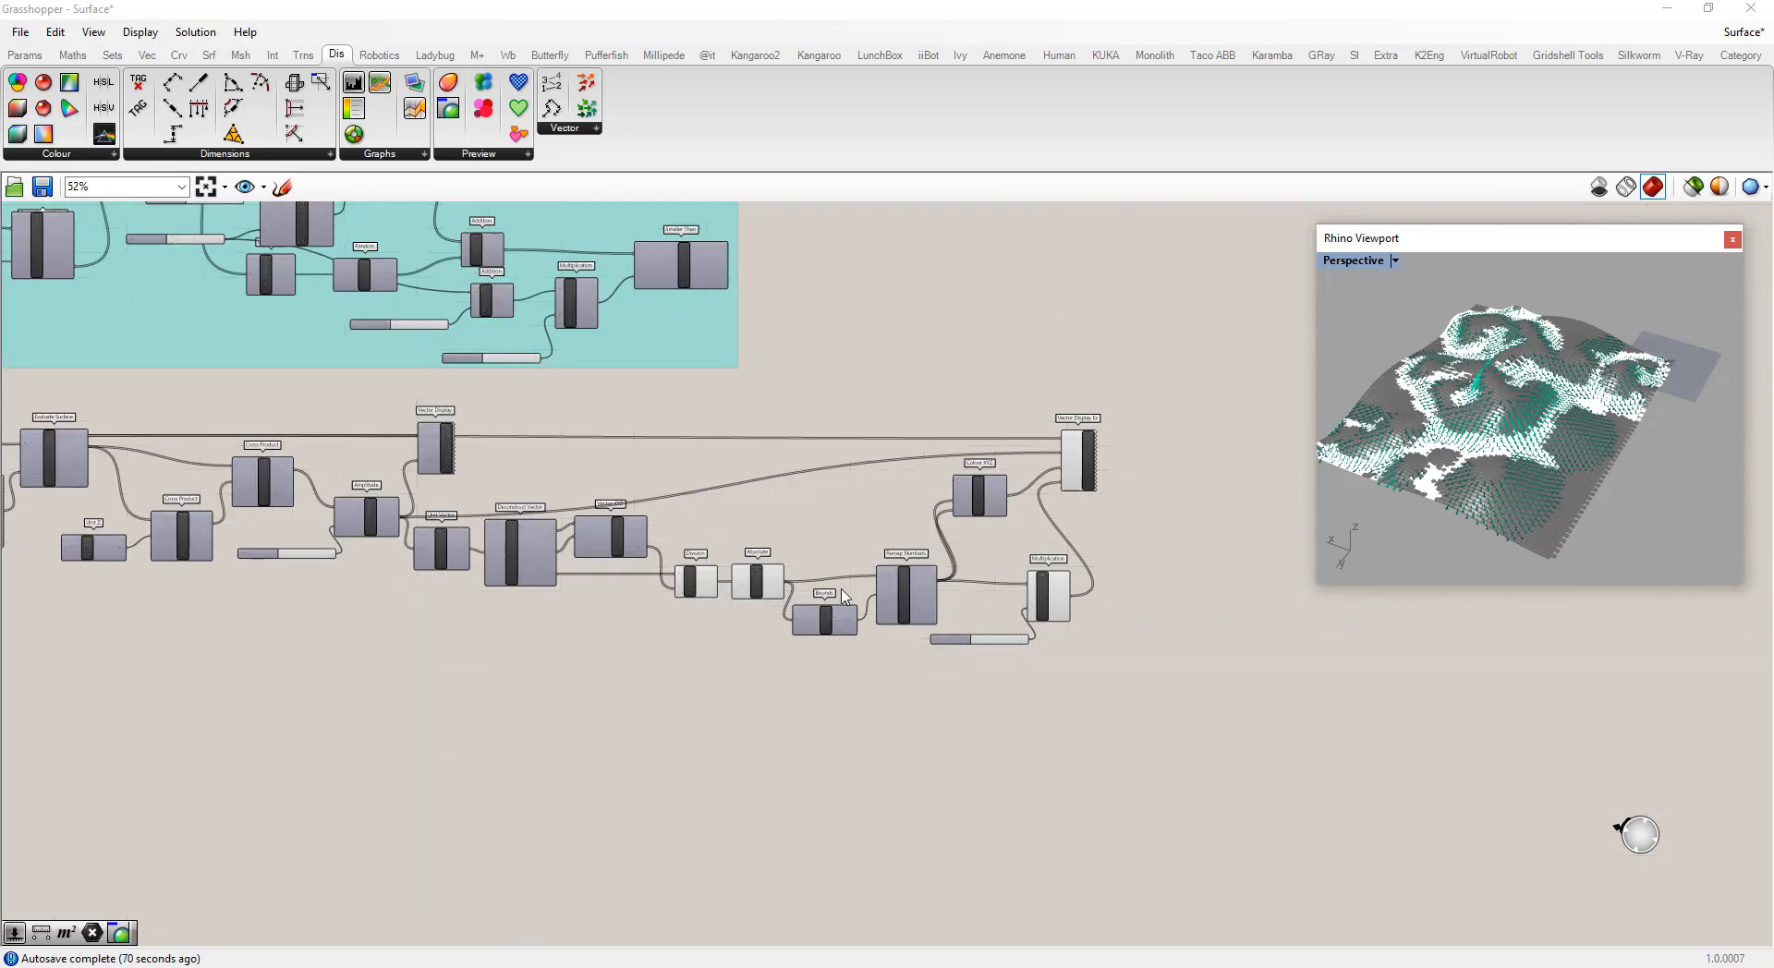
{"action": "scroll", "coordinate": [349, 567], "scroll_direction": "up", "scroll_amount": 2}
{"action": "scroll", "coordinate": [130, 483], "scroll_direction": "up", "scroll_amount": 3}
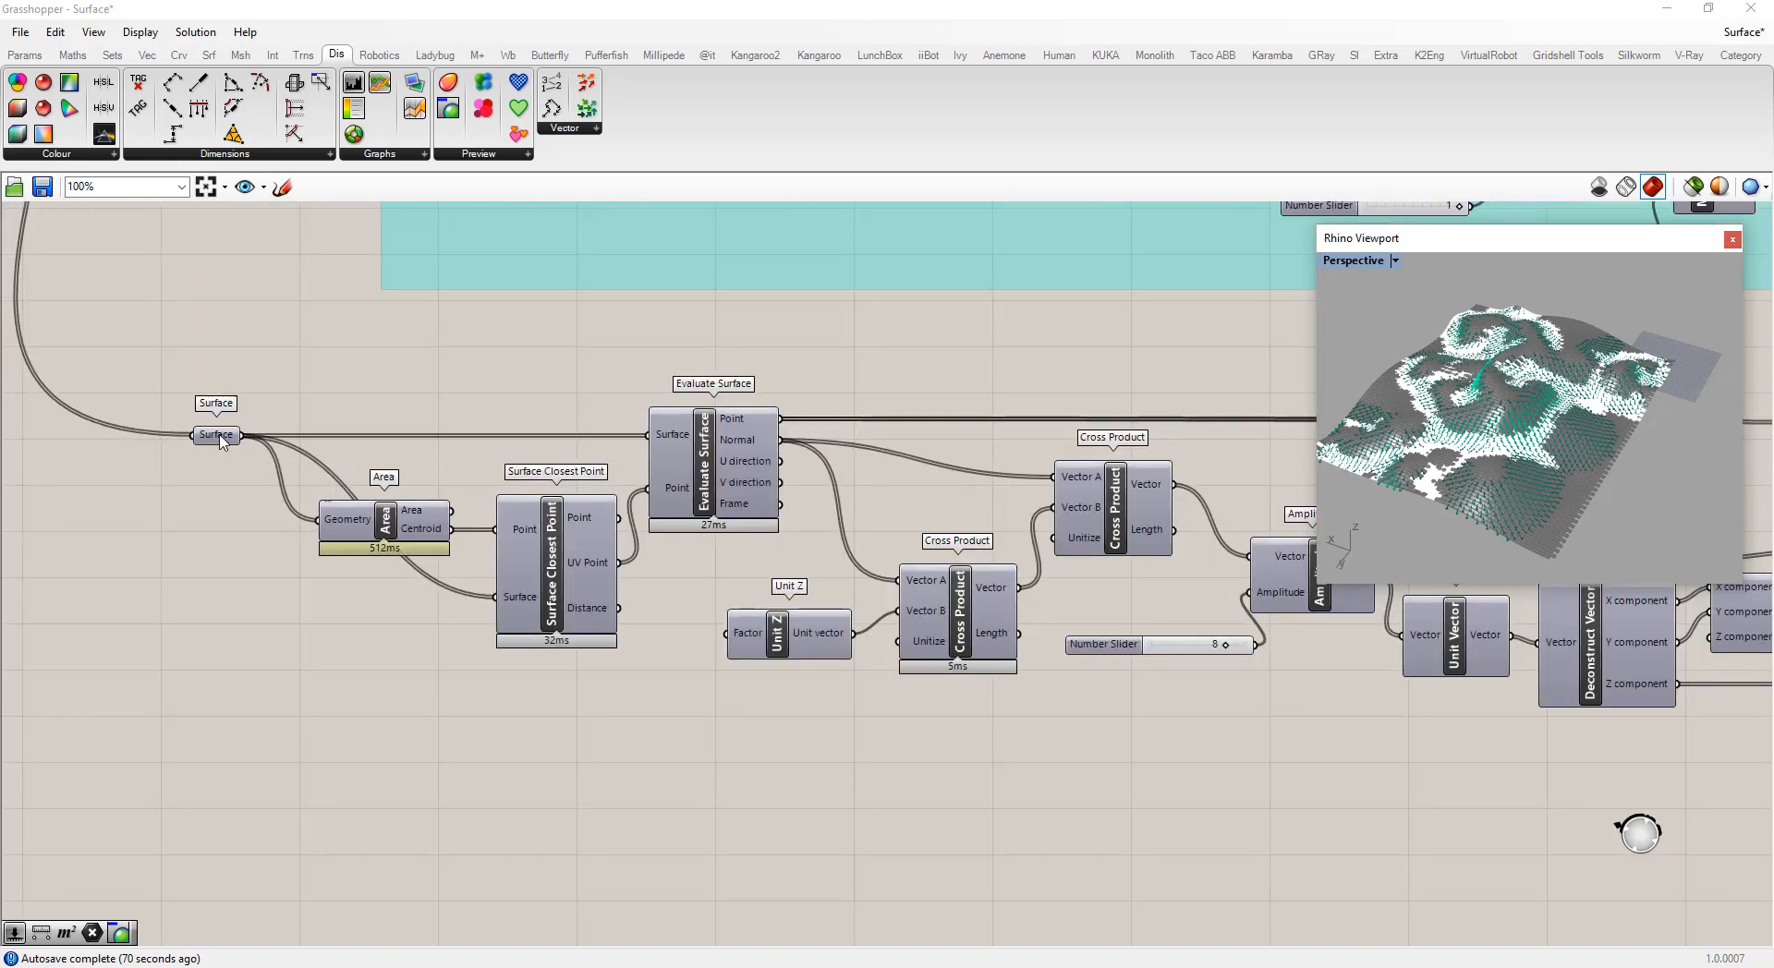
{"action": "left_click", "coordinate": [219, 436]}
{"action": "left_click", "coordinate": [210, 619]}
{"action": "scroll", "coordinate": [268, 582], "scroll_direction": "down", "scroll_amount": 3}
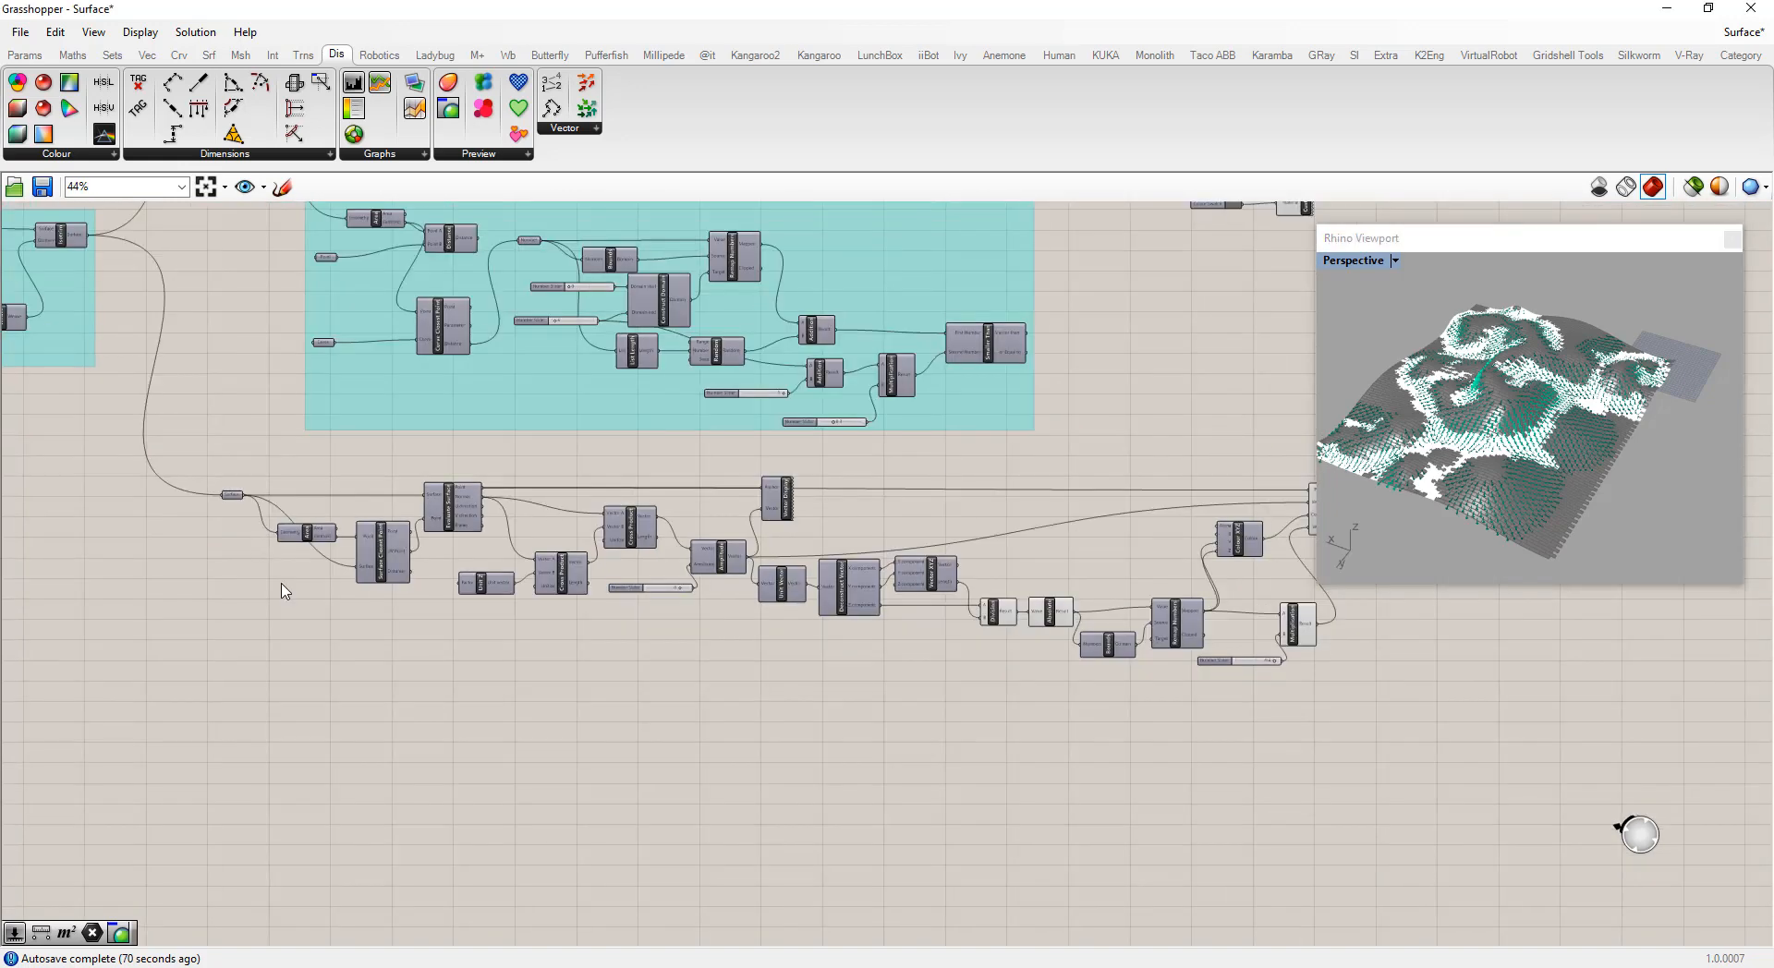
{"action": "double_click", "coordinate": [292, 678]}
{"action": "type", "text": "pop"}
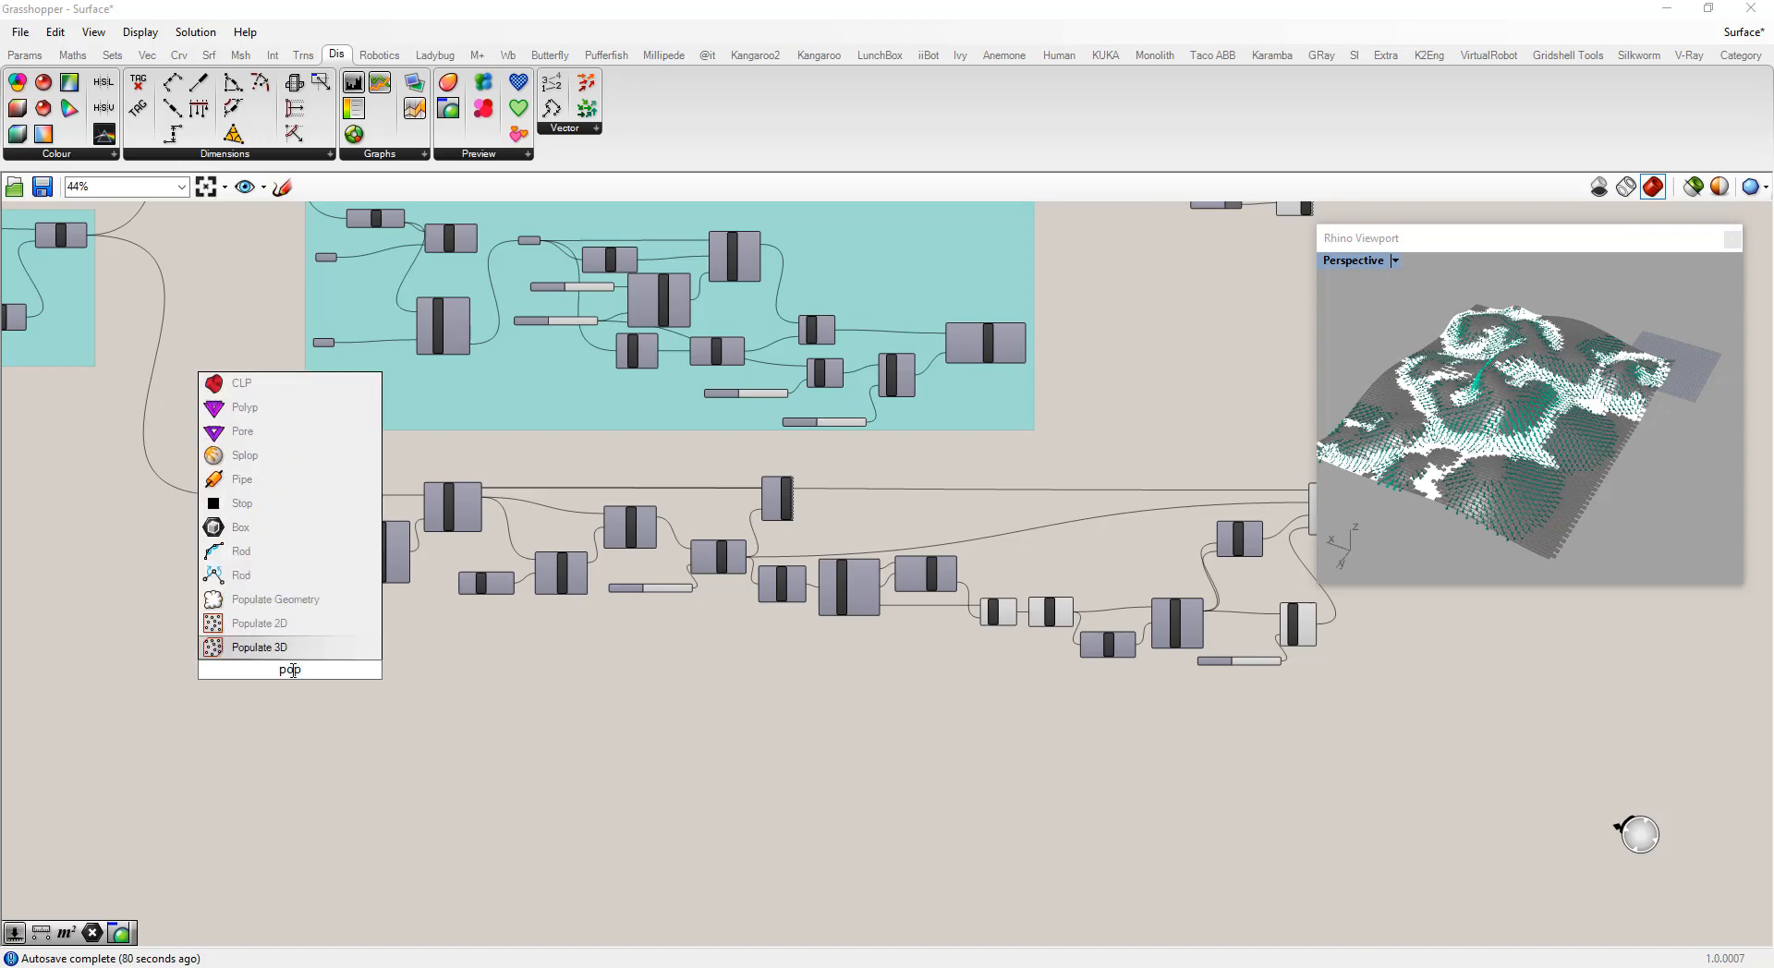
{"action": "left_click", "coordinate": [250, 600]}
{"action": "scroll", "coordinate": [308, 667], "scroll_direction": "up", "scroll_amount": 3}
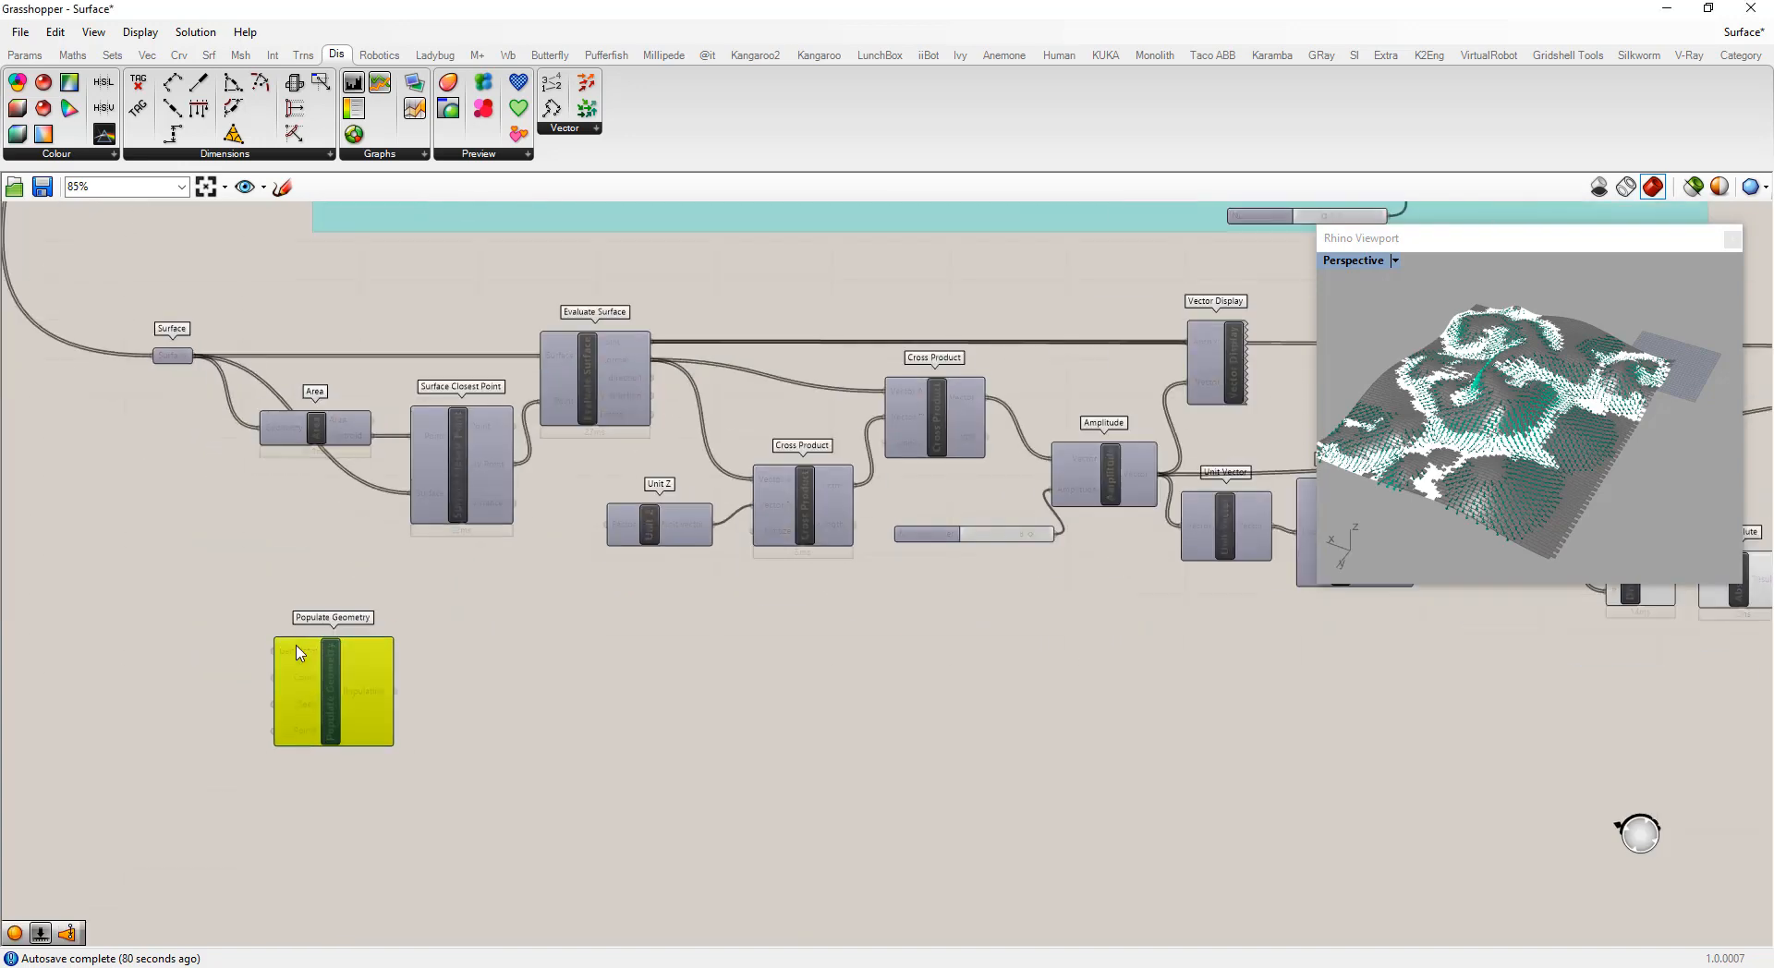
{"action": "scroll", "coordinate": [765, 634], "scroll_direction": "down", "scroll_amount": 5}
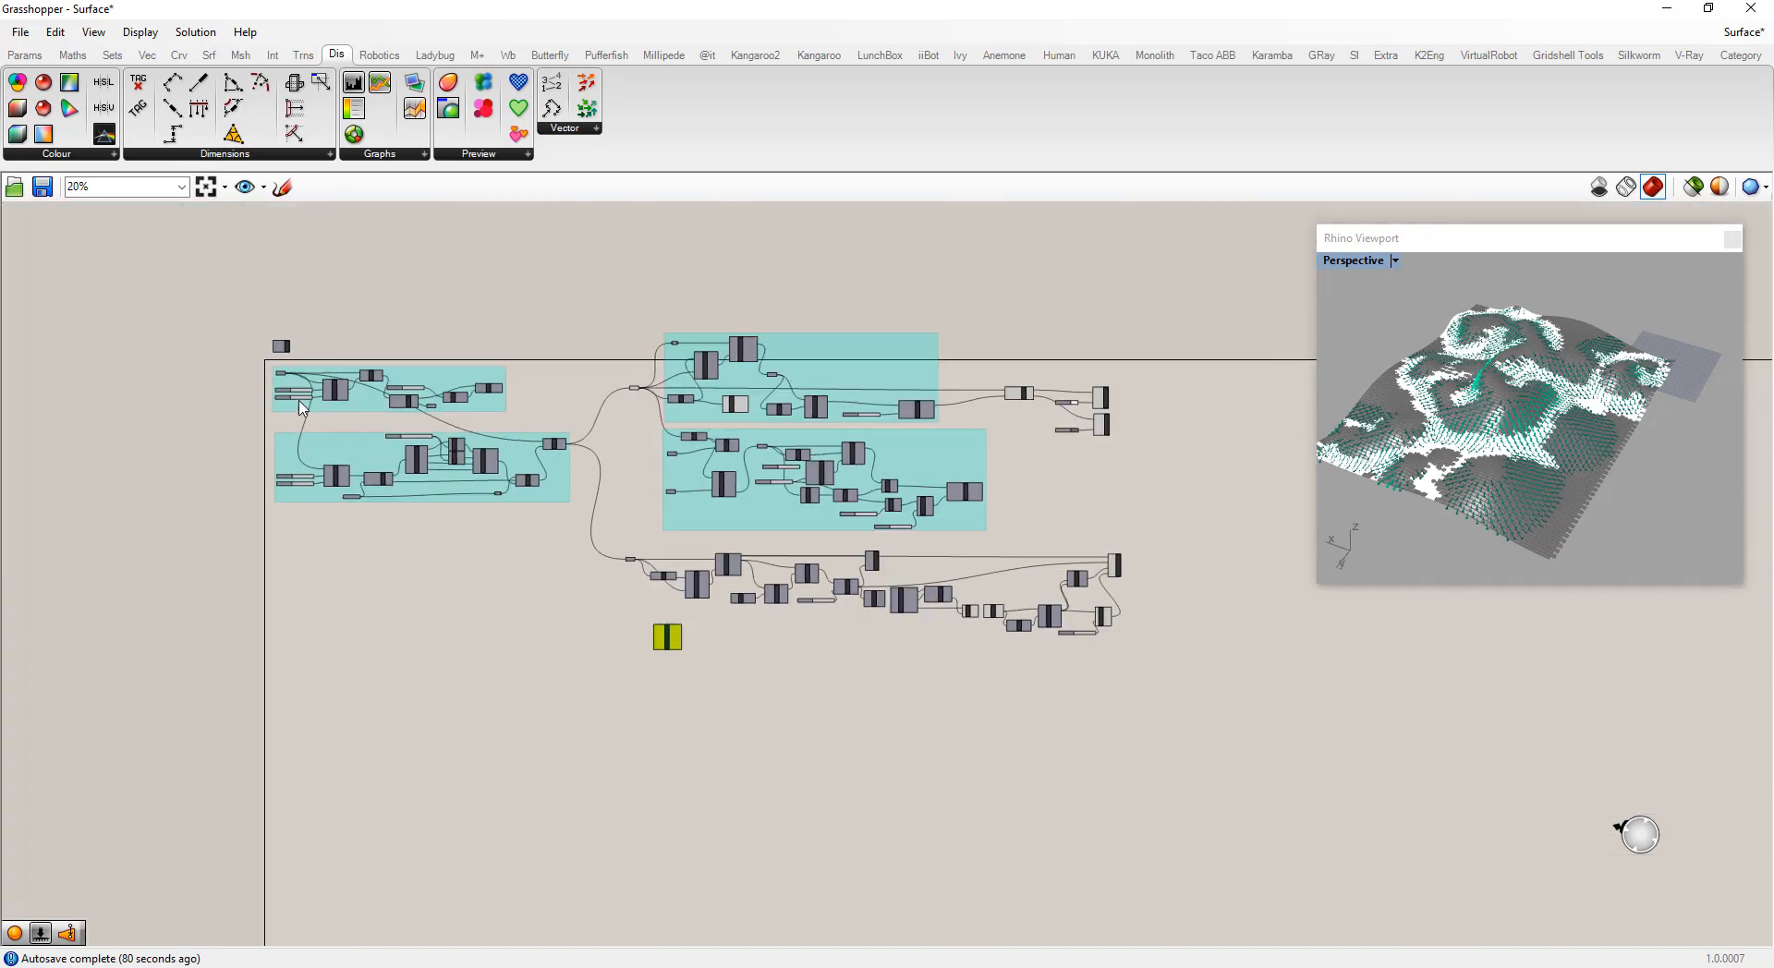
{"action": "scroll", "coordinate": [271, 364], "scroll_direction": "up", "scroll_amount": 7}
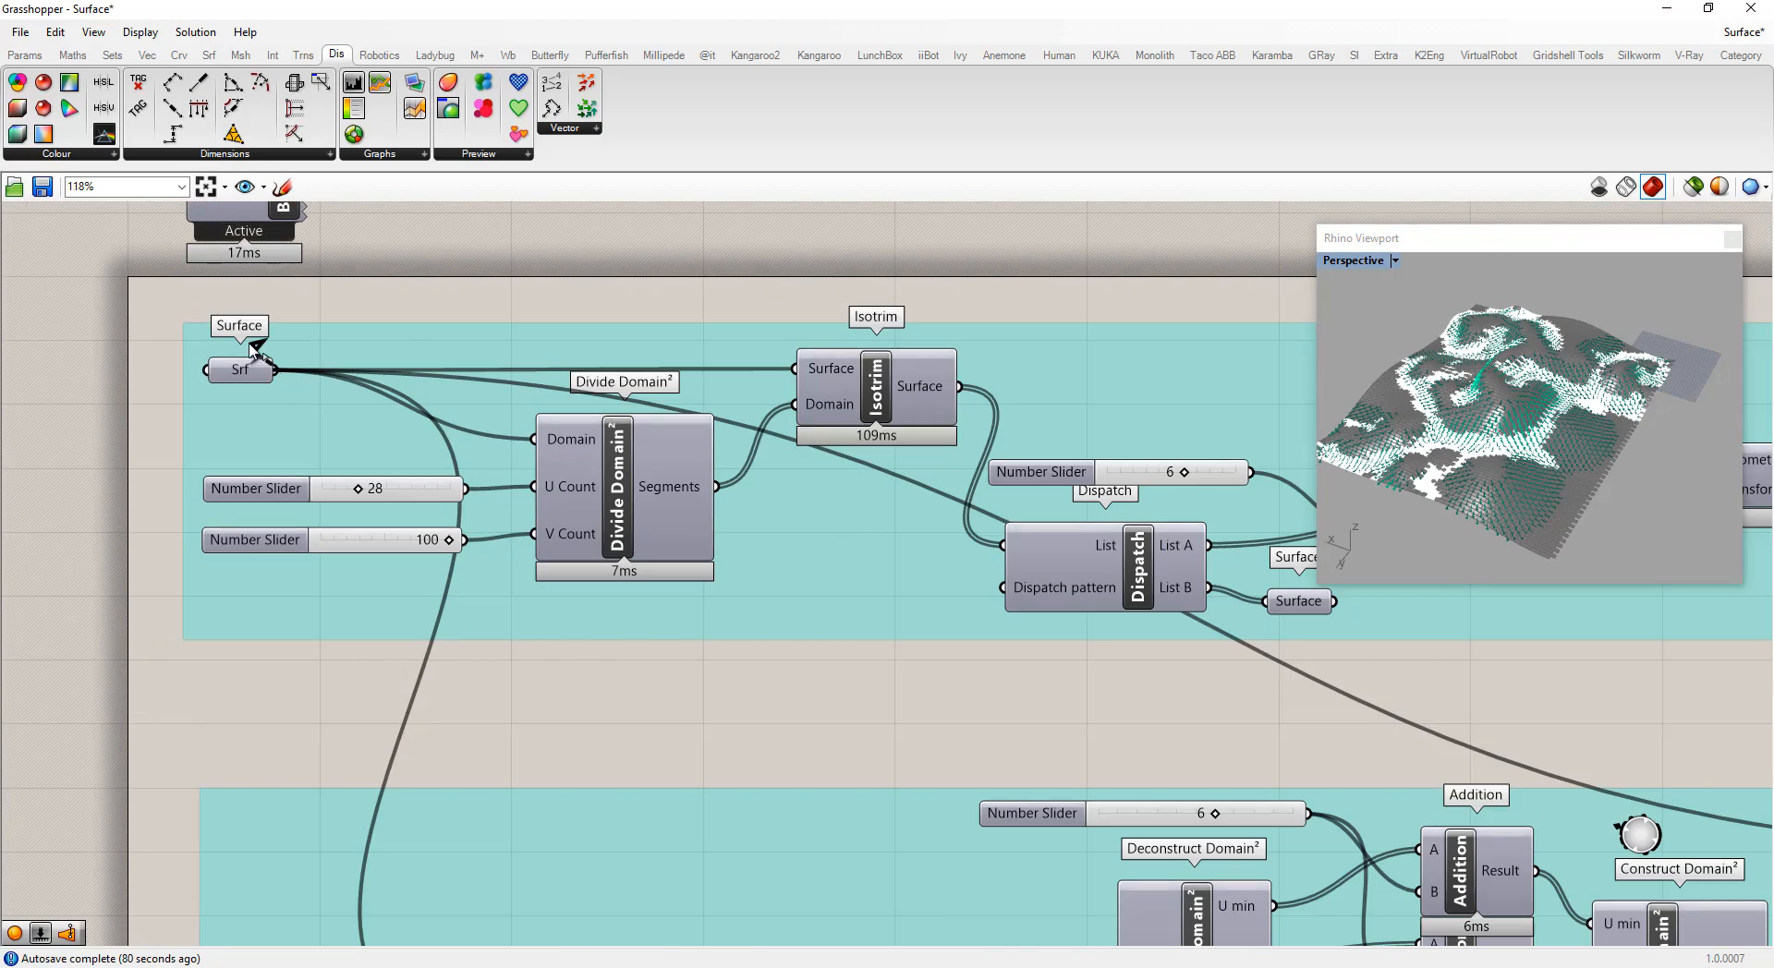
Connect the Surface parameter at the start of the definition to the Populate Geometry component's Geometry input
{"action": "scroll", "coordinate": [250, 345], "scroll_direction": "down", "scroll_amount": 7}
{"action": "left_click_drag", "start_coordinate": [254, 349], "coordinate": [855, 766]}
{"action": "scroll", "coordinate": [853, 774], "scroll_direction": "up", "scroll_amount": 7}
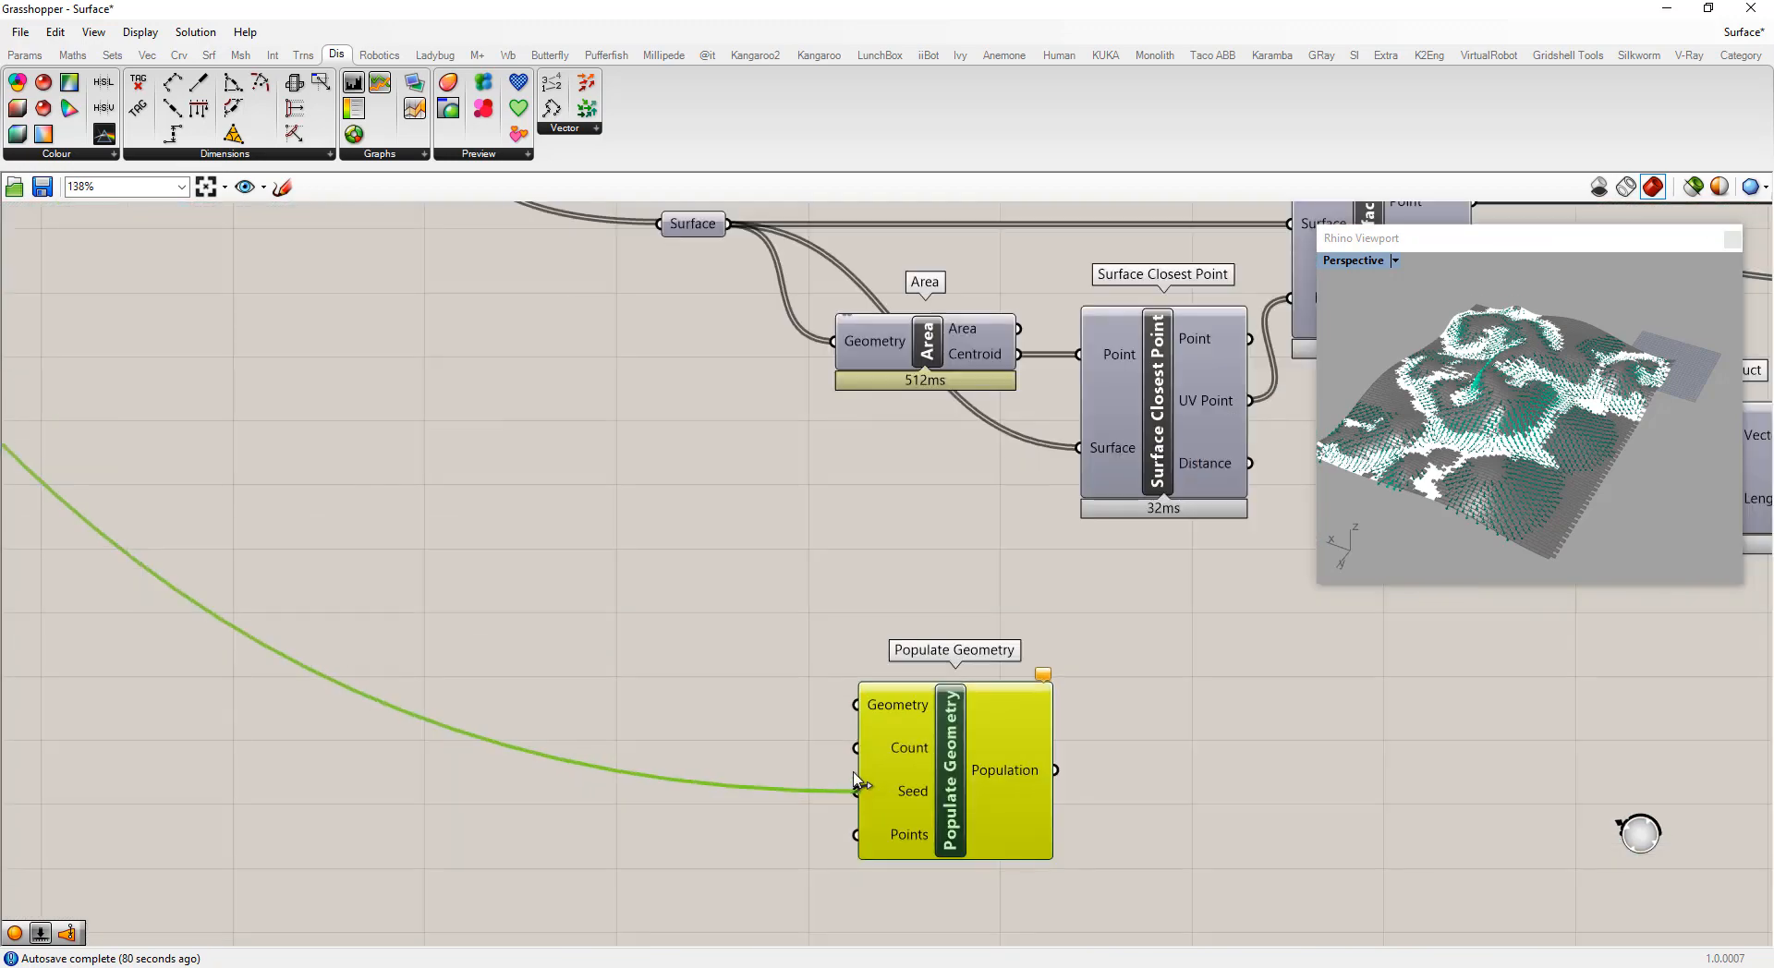
{"action": "left_click", "coordinate": [680, 784]}
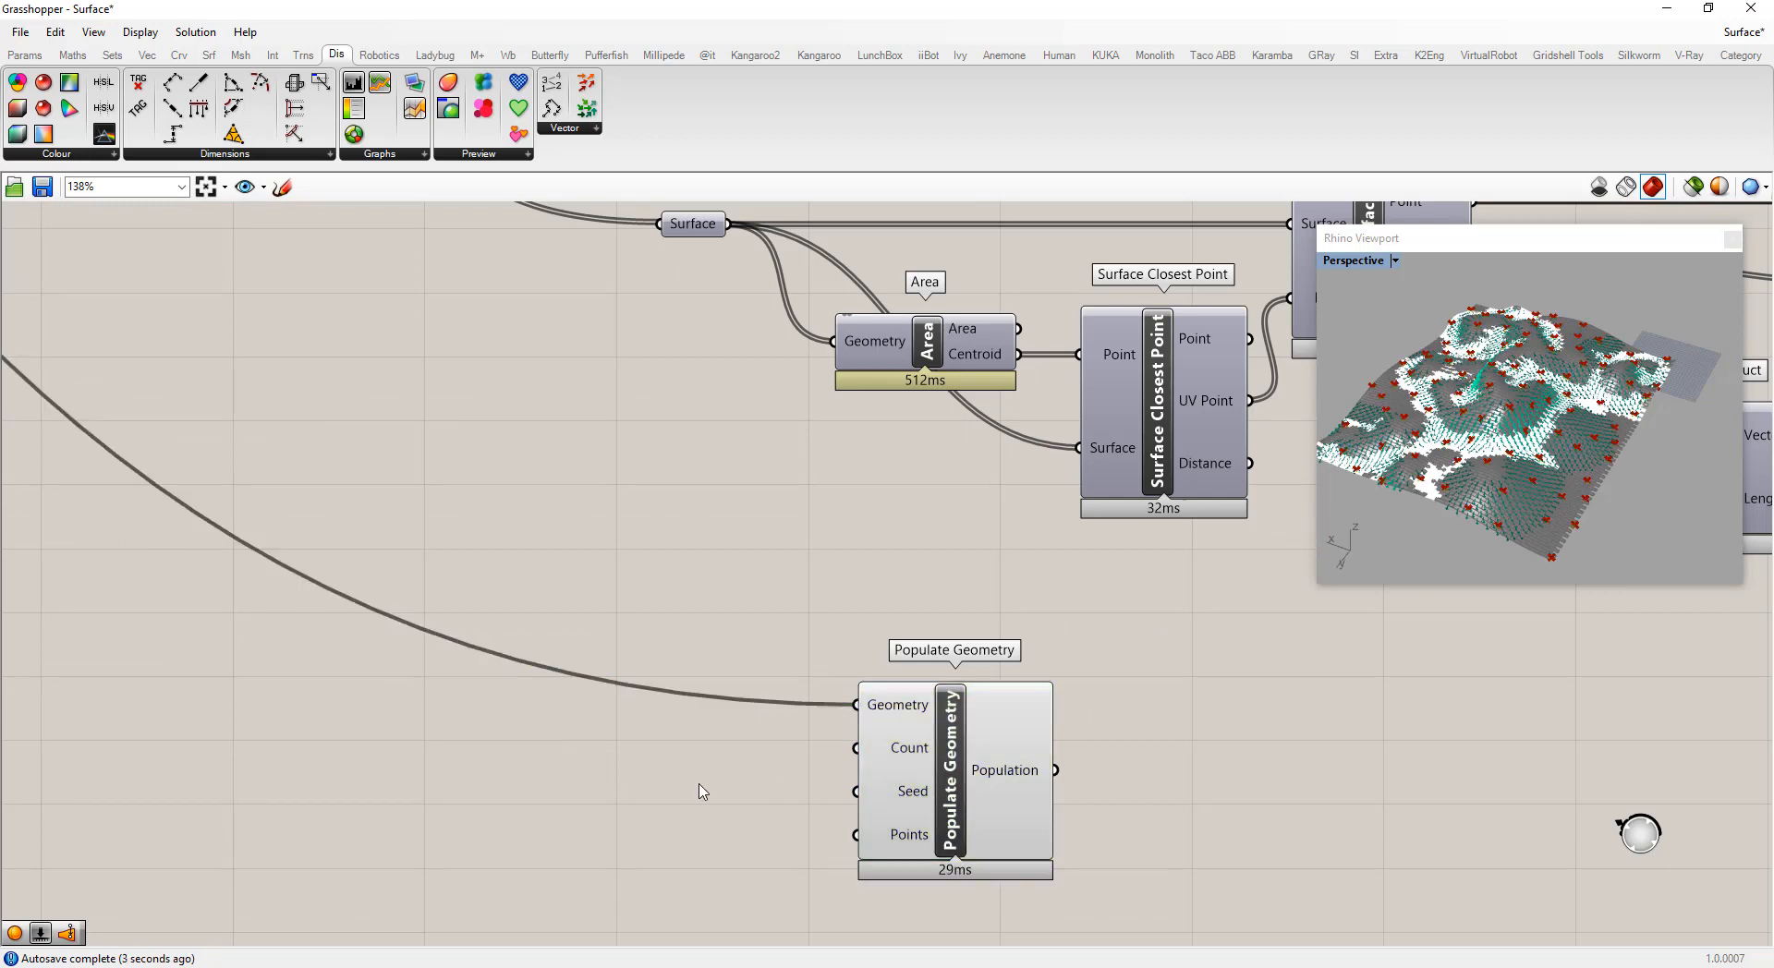
Add a number slider set to 25 and connect it to the Populate Geometry Count input
{"action": "double_click", "coordinate": [700, 789]}
{"action": "type", "text": "25"}
{"action": "key", "text": "Return"}
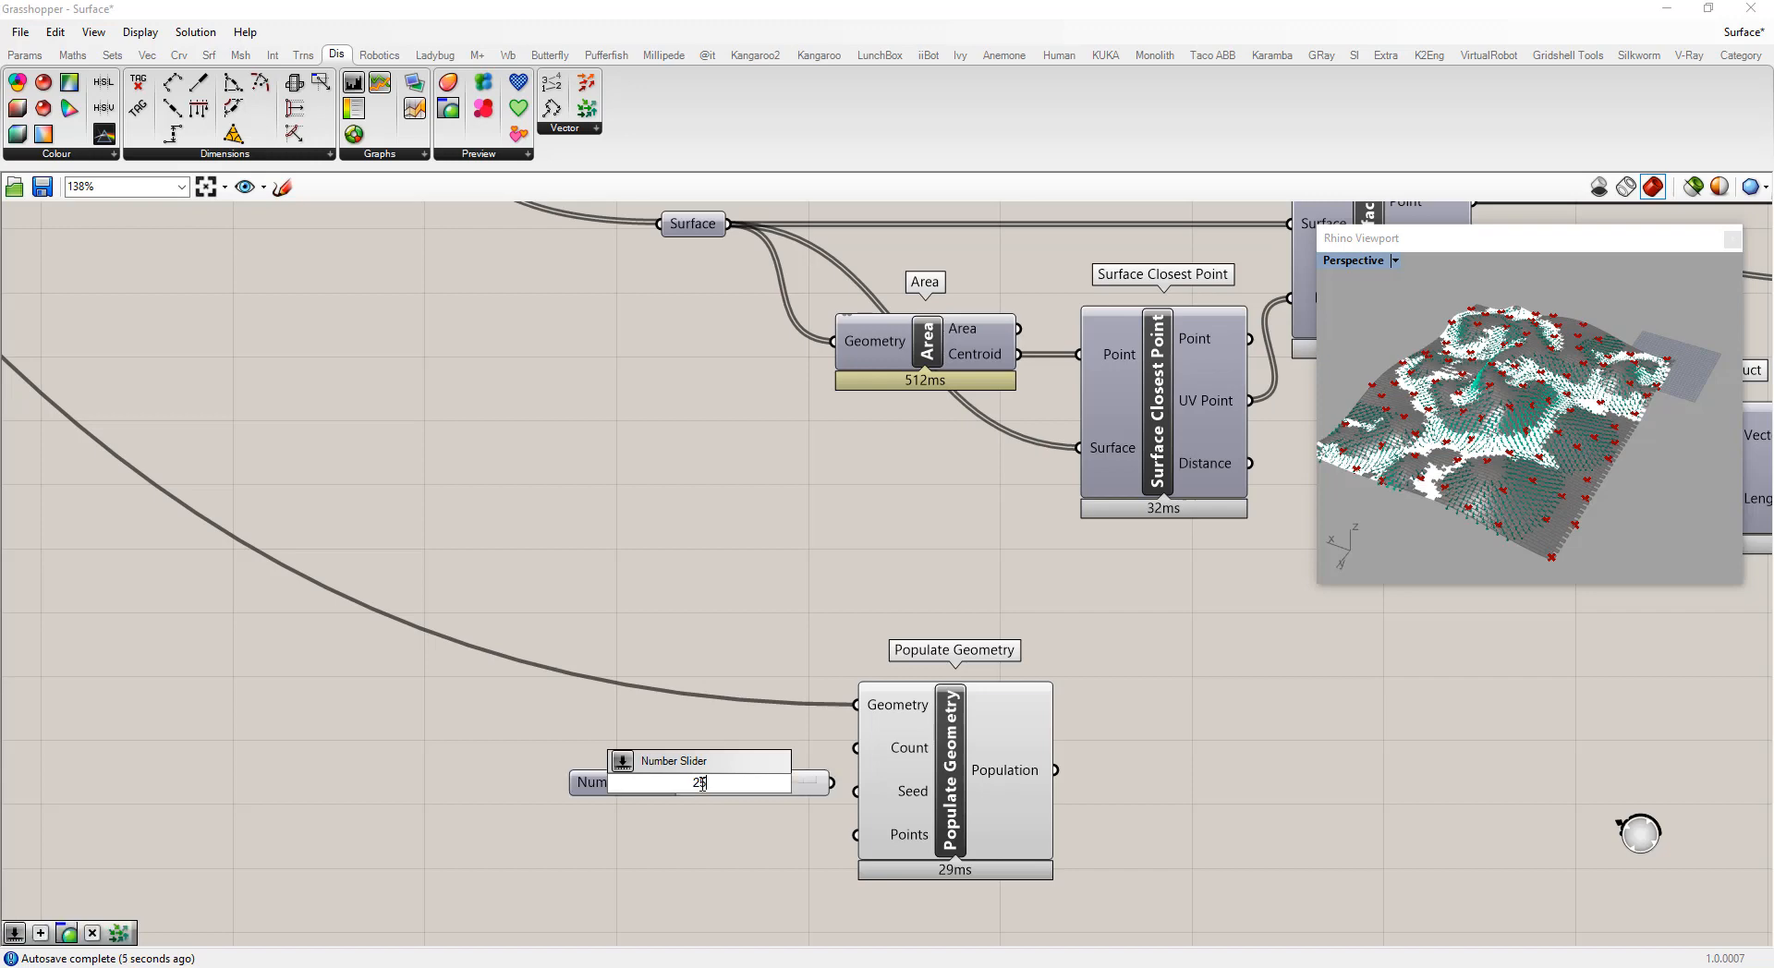
{"action": "left_click_drag", "start_coordinate": [832, 782], "coordinate": [970, 762]}
{"action": "scroll", "coordinate": [1512, 478], "scroll_direction": "up", "scroll_amount": 3}
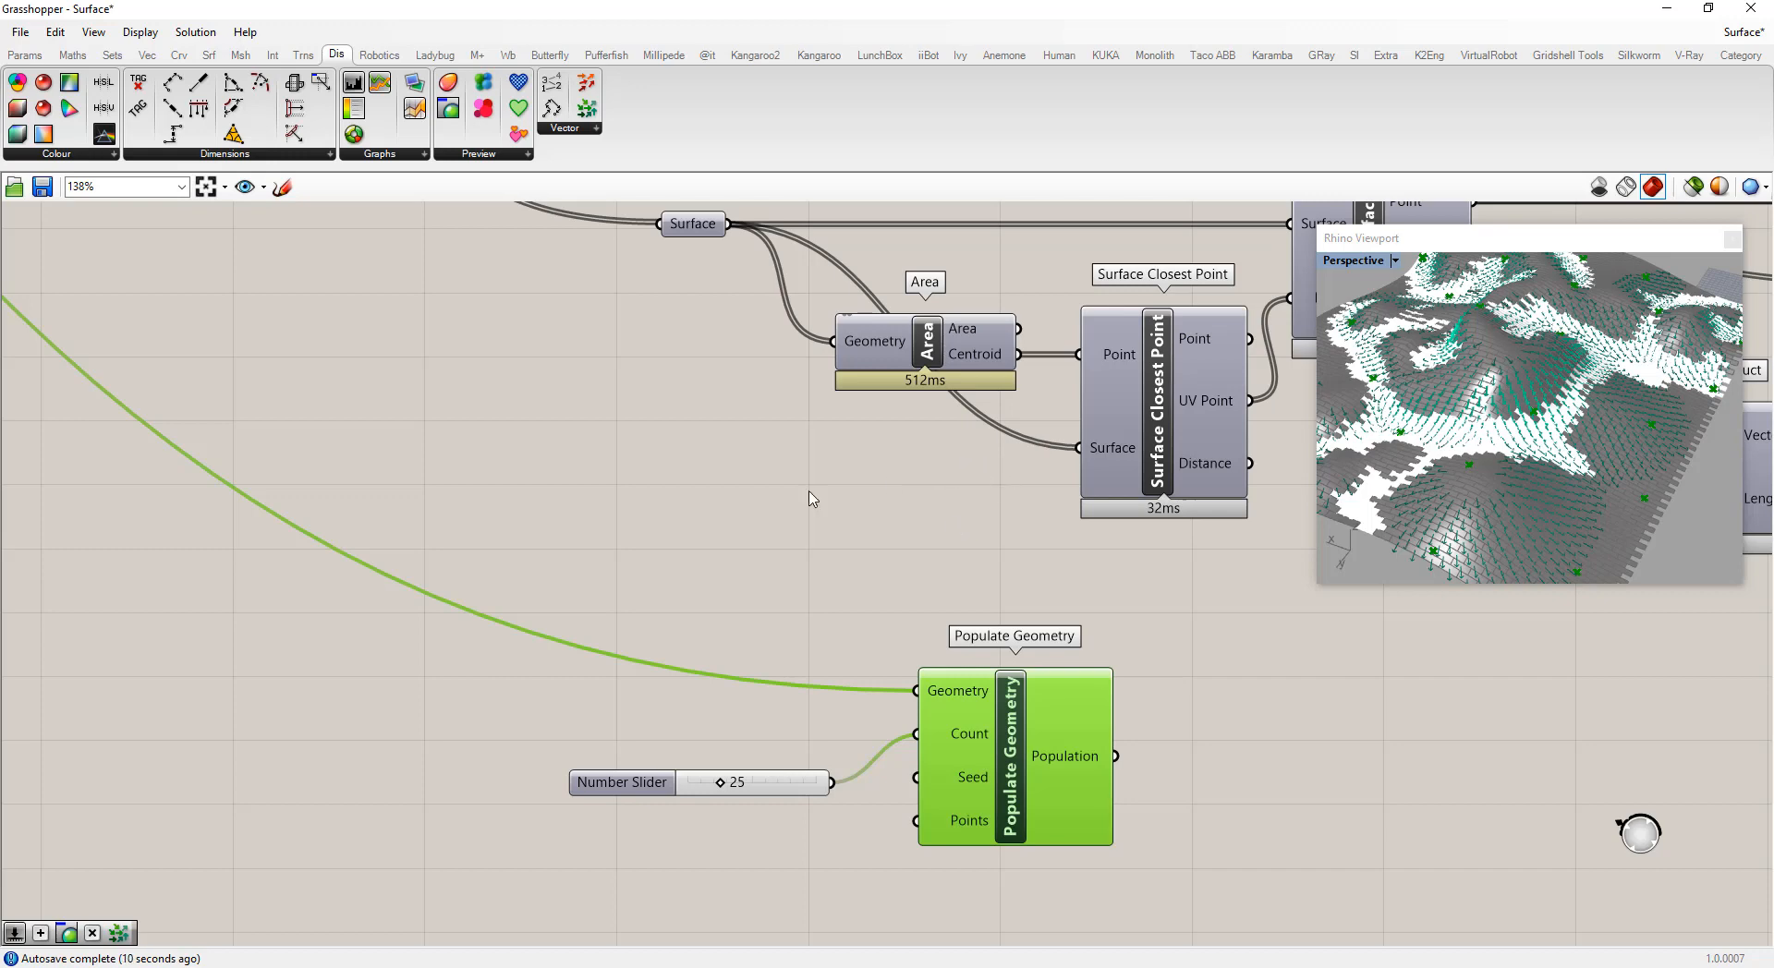
Open the canvas component search beside the Populate Geometry output to add a new component
{"action": "scroll", "coordinate": [730, 510], "scroll_direction": "down", "scroll_amount": 3}
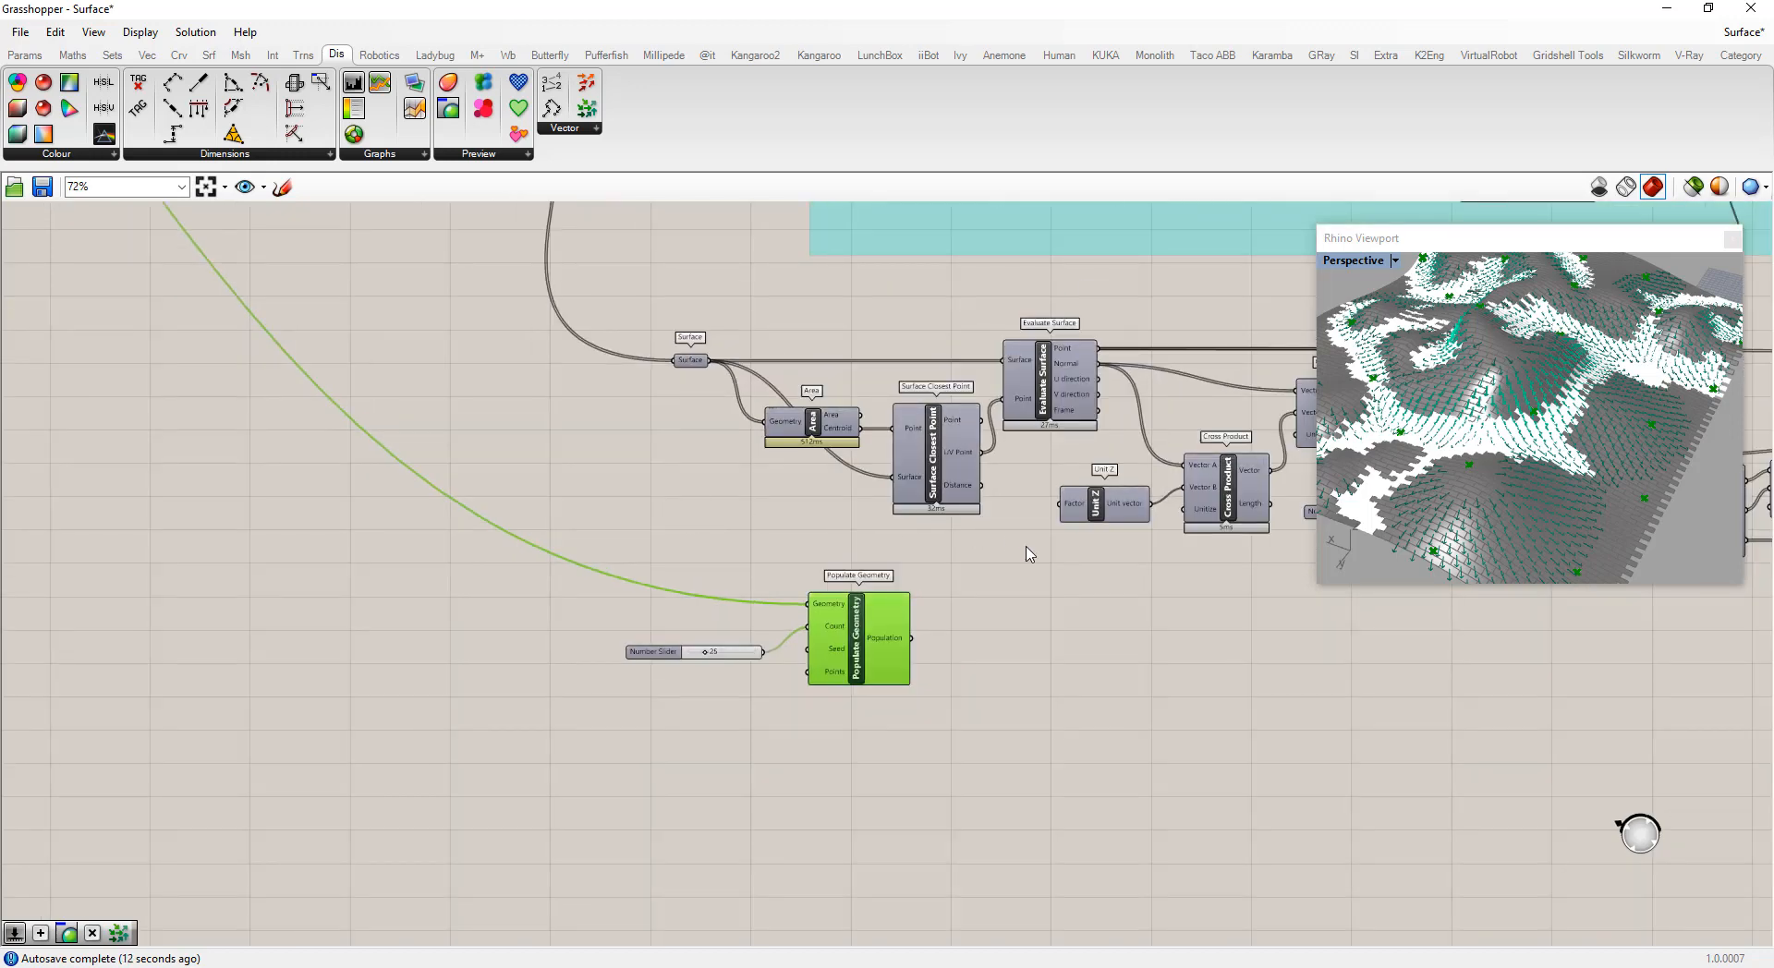
{"action": "double_click", "coordinate": [980, 621]}
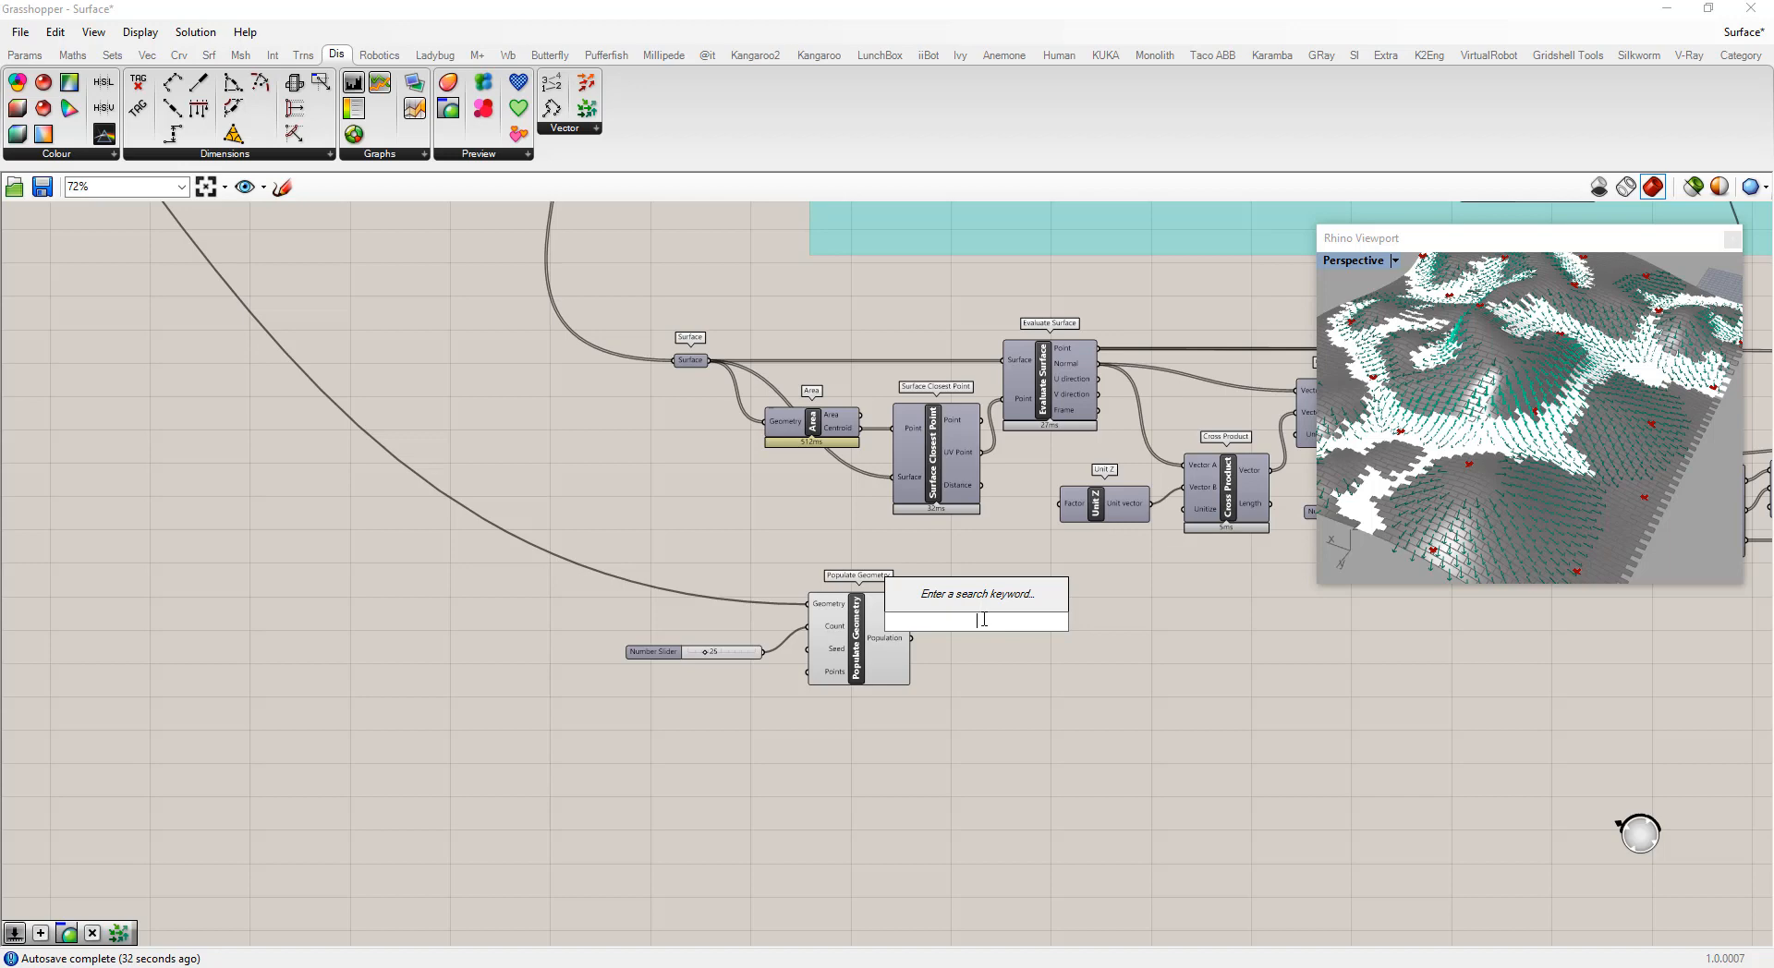
Add a Surface Closest Point component beside the Populate Geometry output
{"action": "double_click", "coordinate": [1010, 667]}
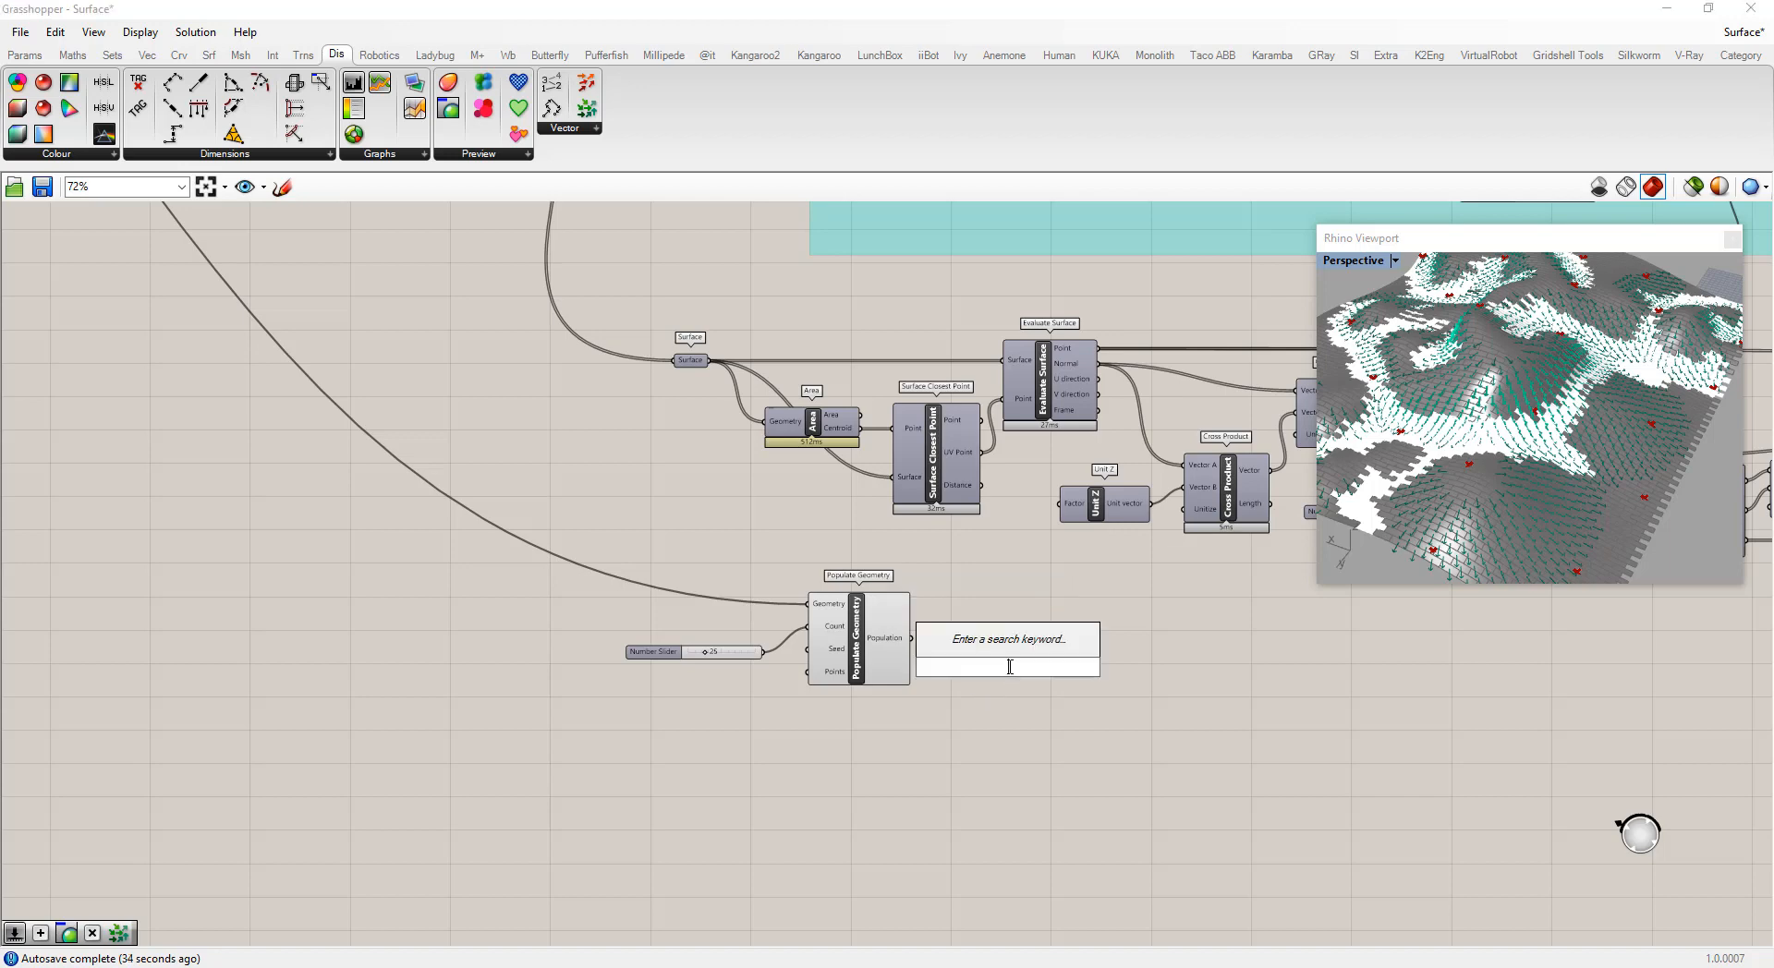
{"action": "type", "text": "surface c"}
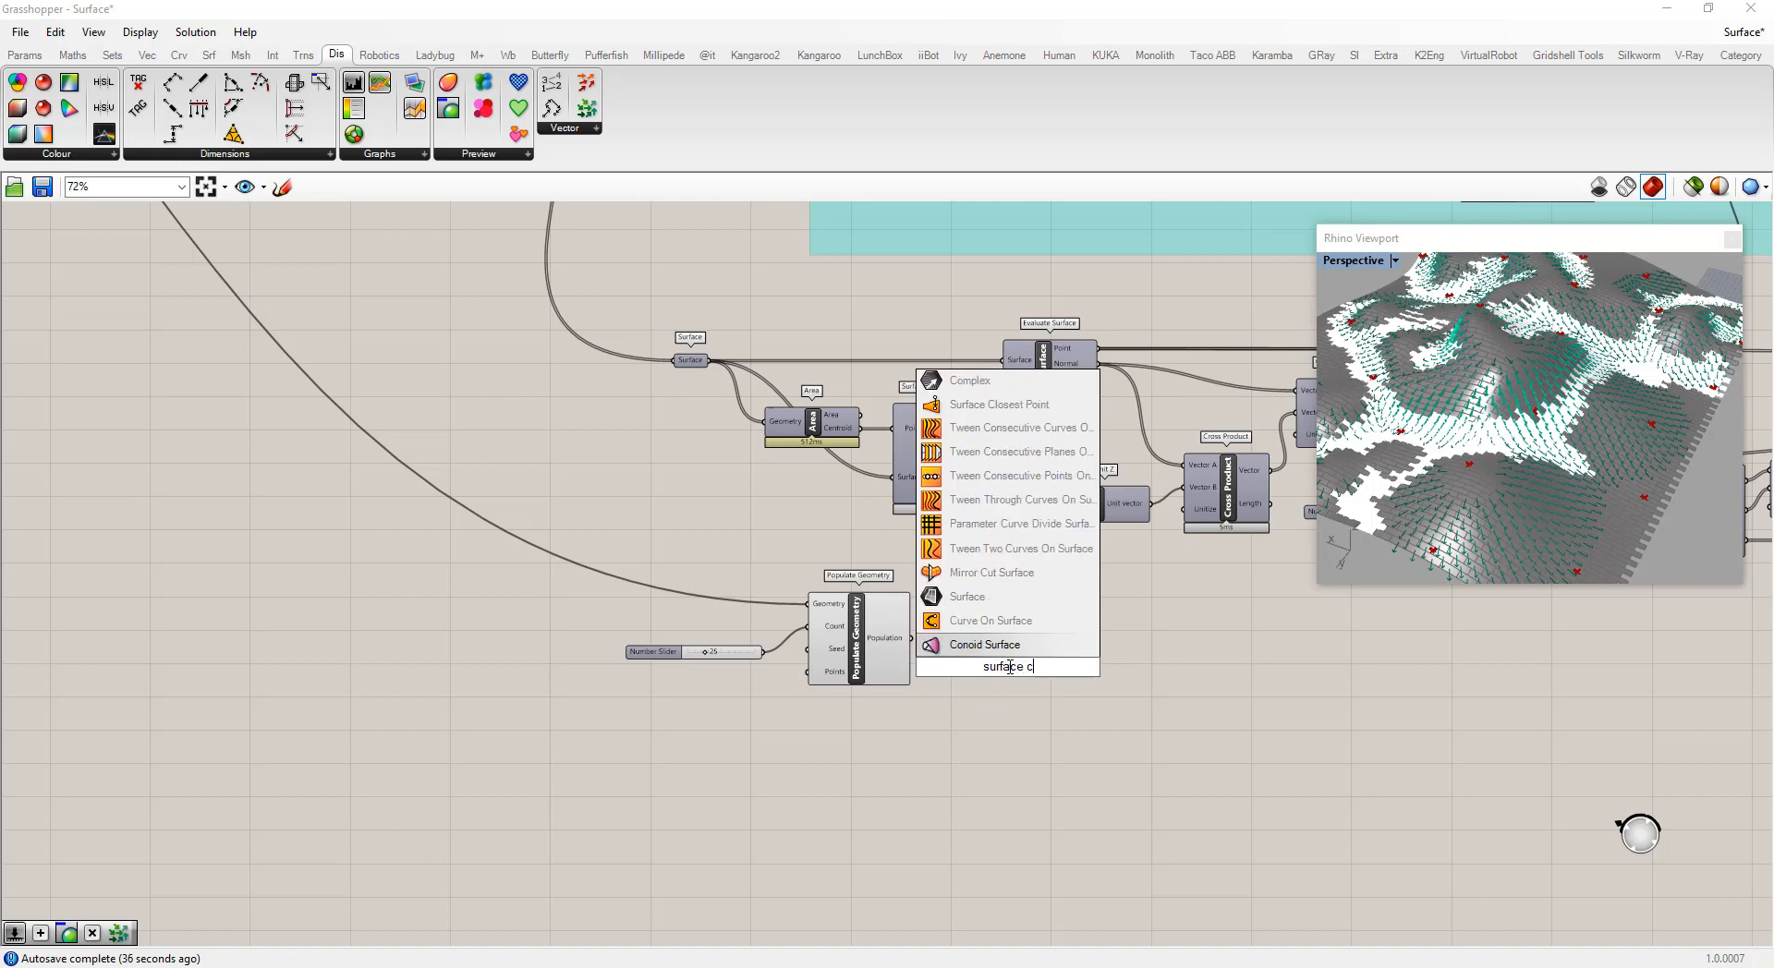
{"action": "type", "text": "p"}
{"action": "key", "text": "Return"}
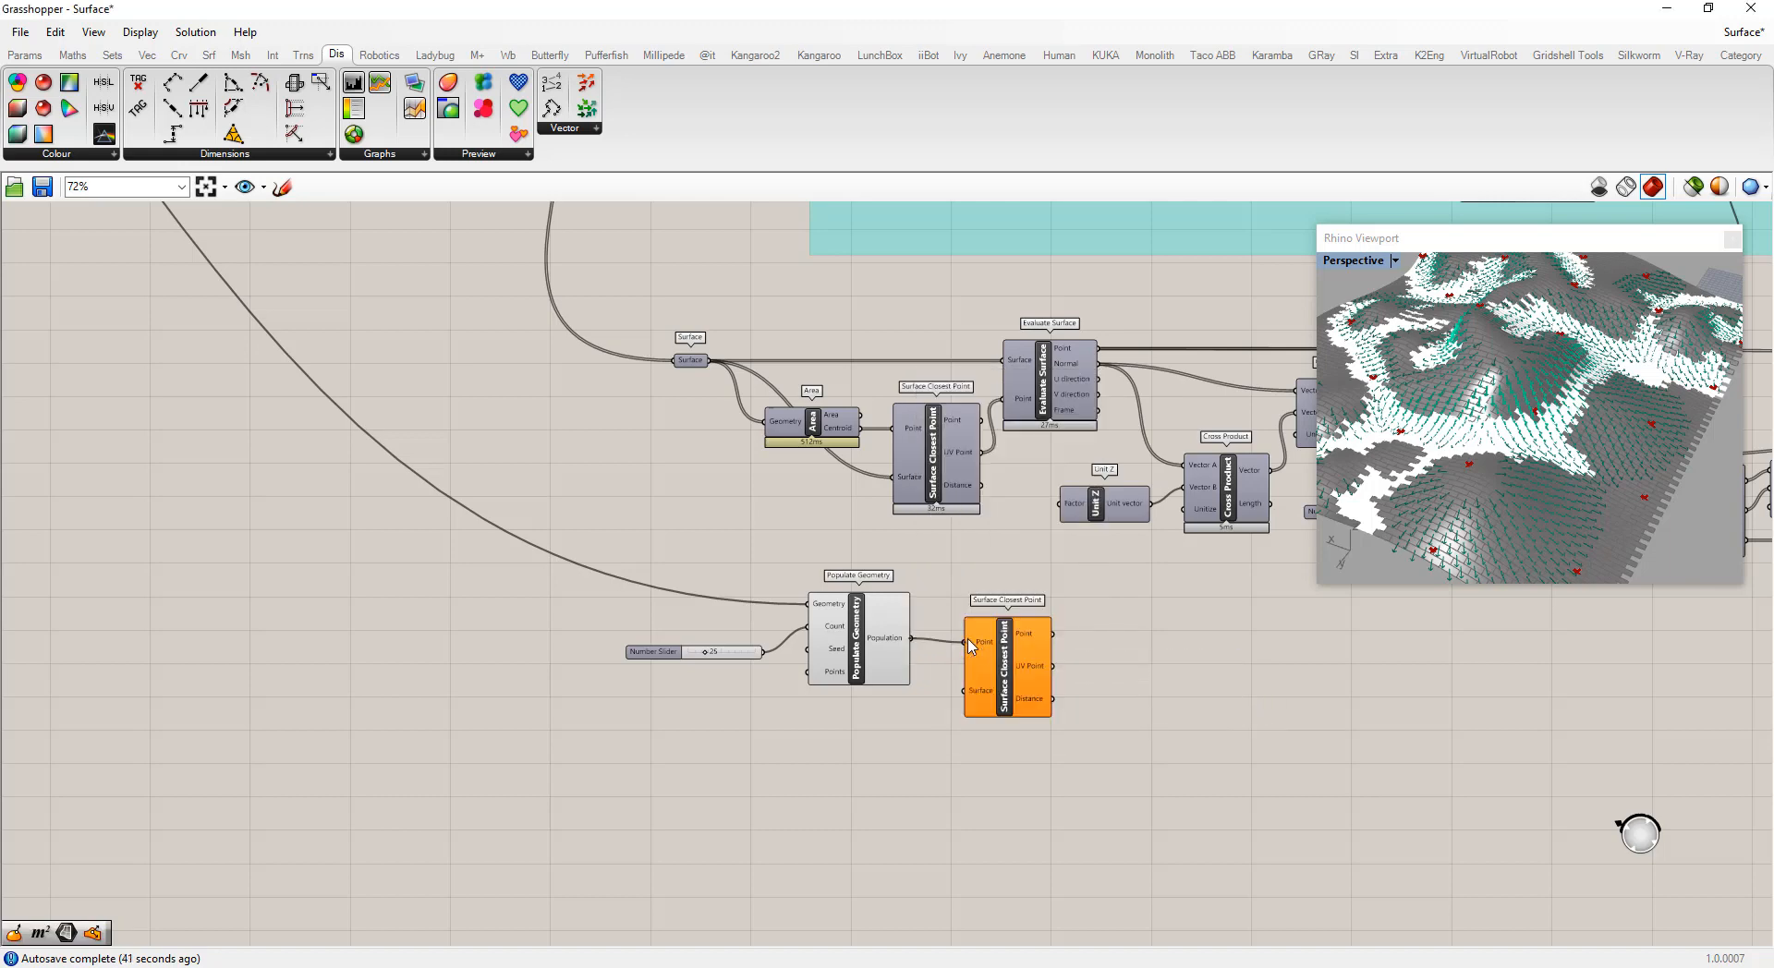
Connect the start Surface parameter to the new Surface Closest Point component's Surface input
{"action": "scroll", "coordinate": [1035, 698], "scroll_direction": "down", "scroll_amount": 5}
{"action": "scroll", "coordinate": [1035, 698], "scroll_direction": "down", "scroll_amount": 3}
{"action": "scroll", "coordinate": [688, 482], "scroll_direction": "up", "scroll_amount": 3}
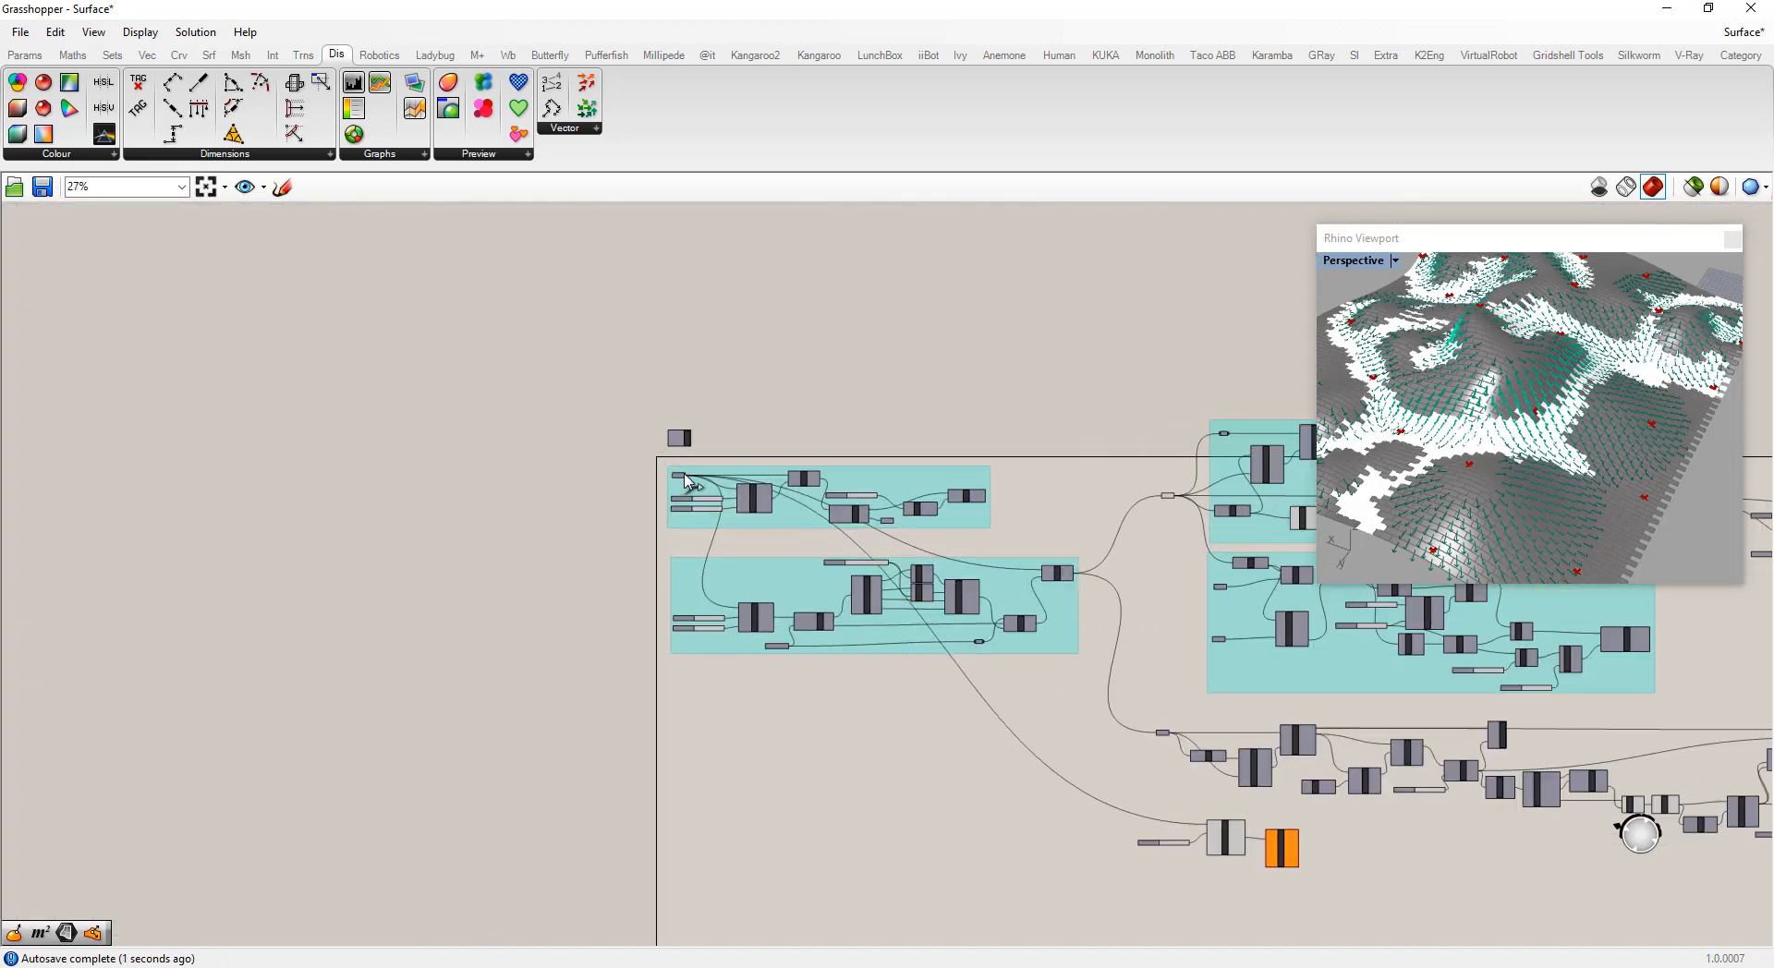
{"action": "left_click_drag", "start_coordinate": [686, 475], "coordinate": [1274, 863]}
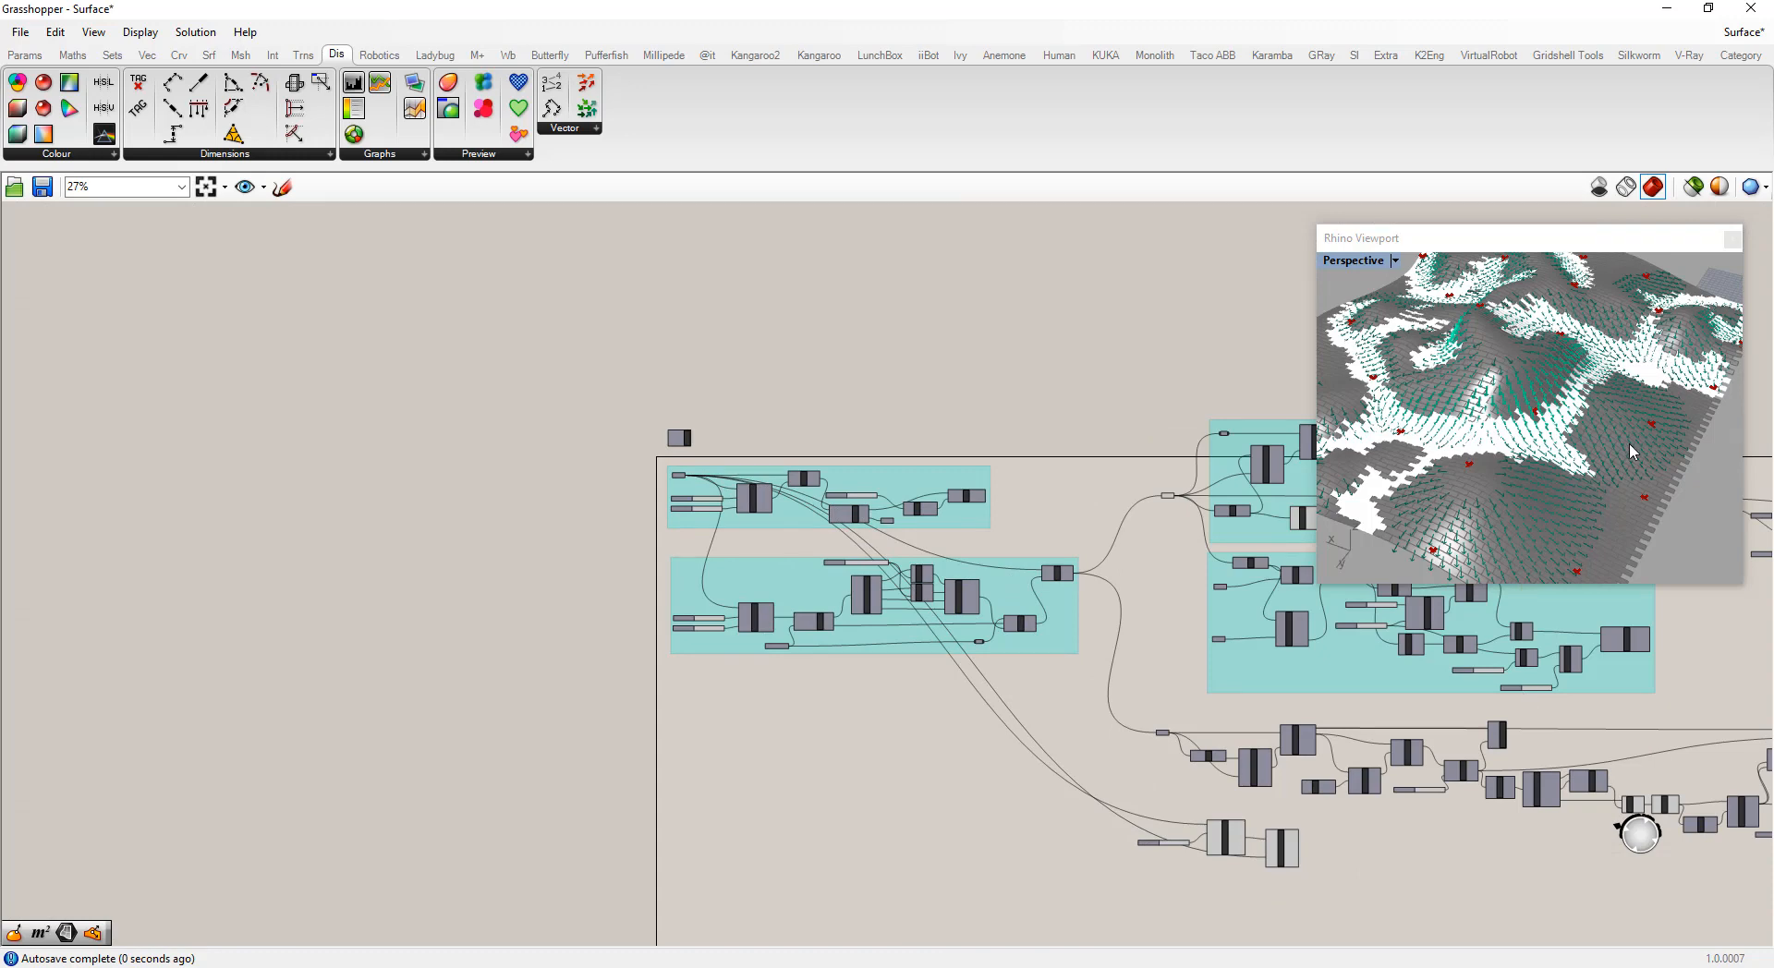
{"action": "scroll", "coordinate": [1335, 865], "scroll_direction": "up", "scroll_amount": 3}
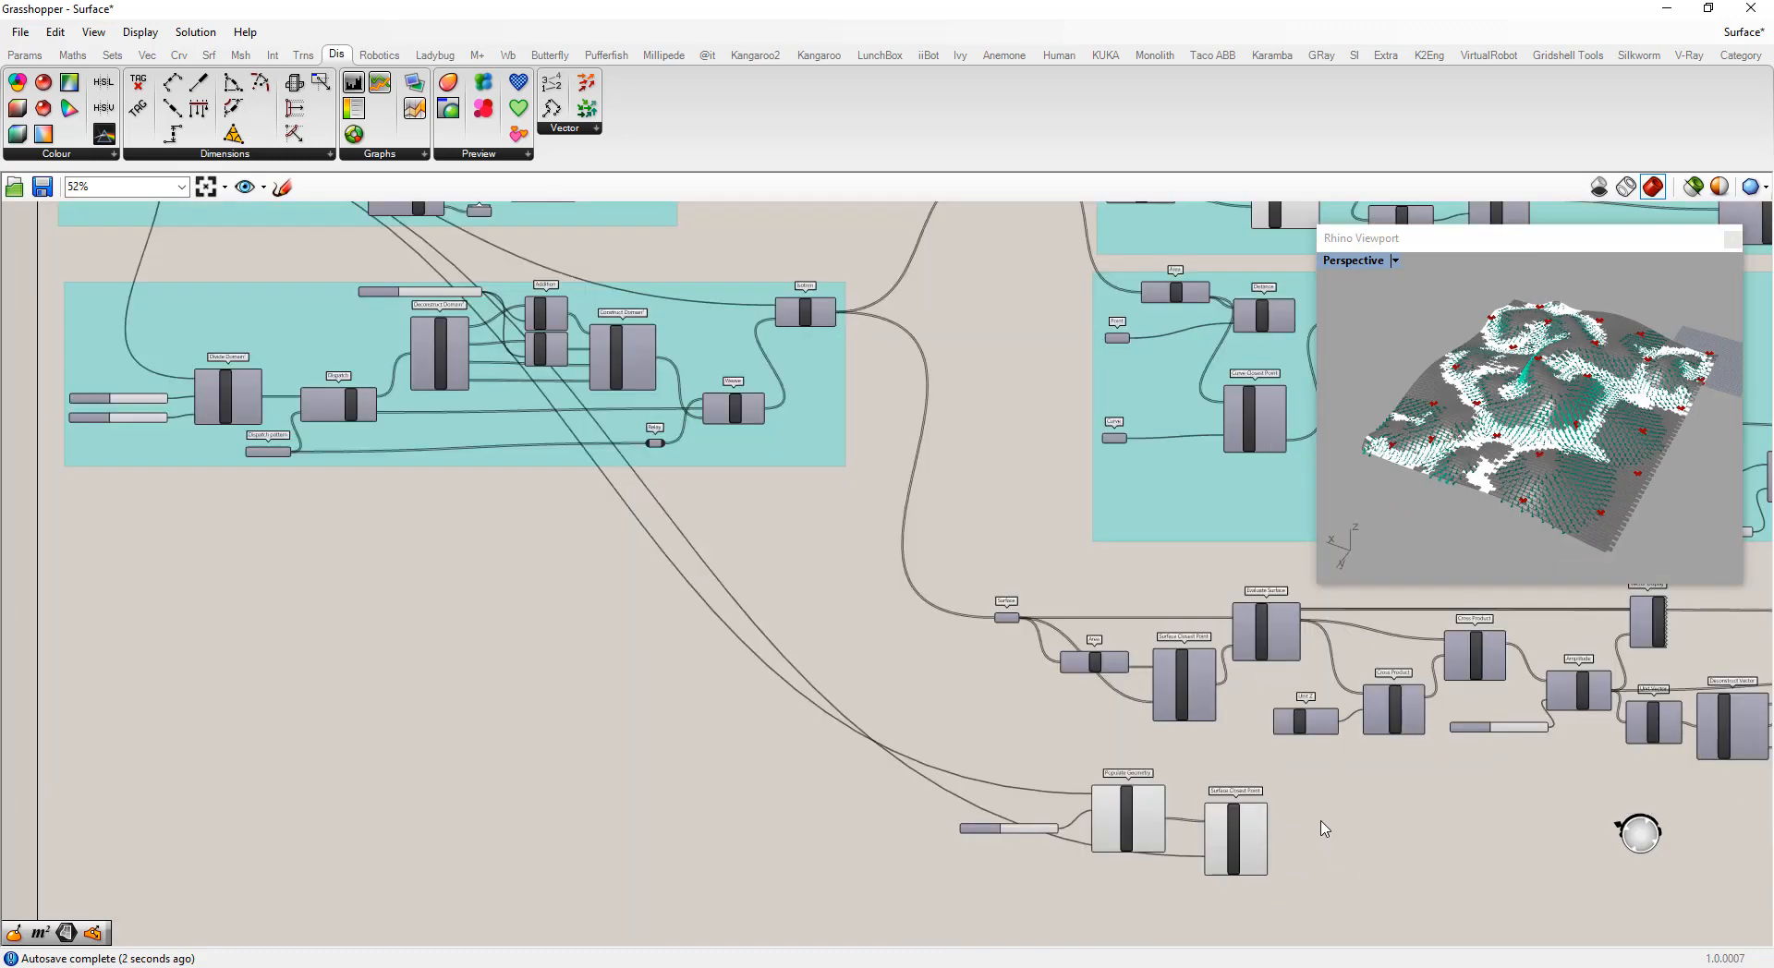
Insert a Surface parameter feeding the Populate Geometry Geometry input and the new Surface Closest Point Surface input
{"action": "double_click", "coordinate": [1327, 829]}
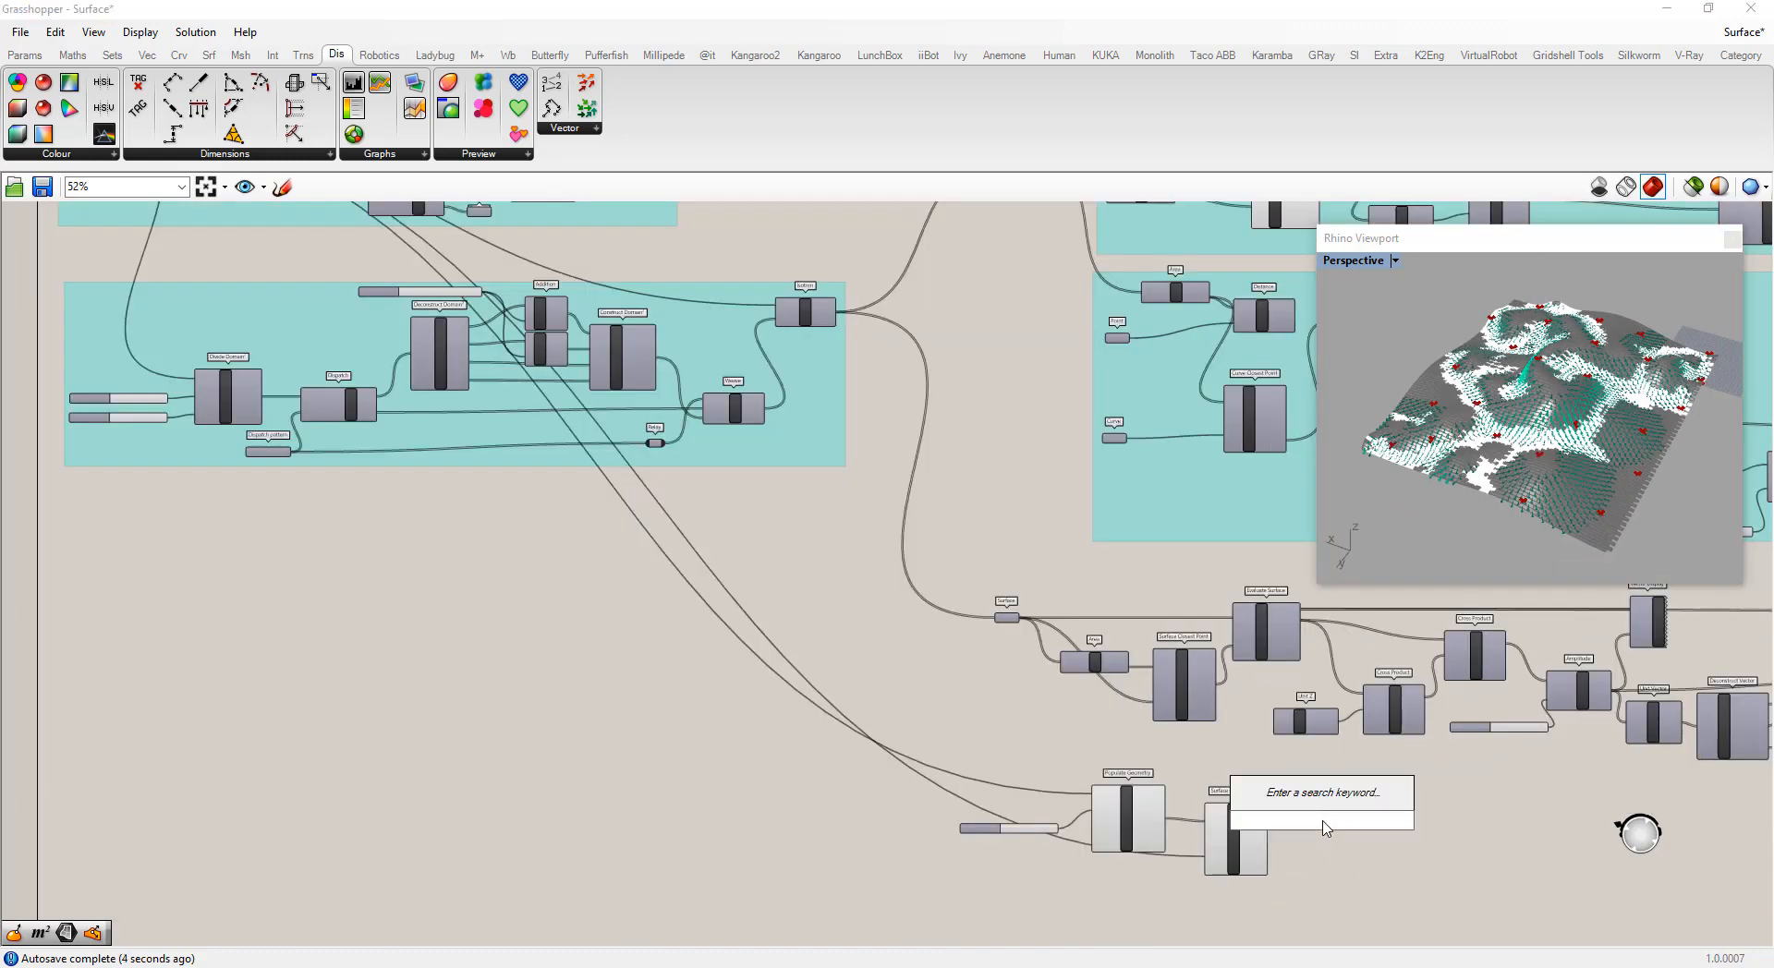
{"action": "left_click", "coordinate": [22, 57]}
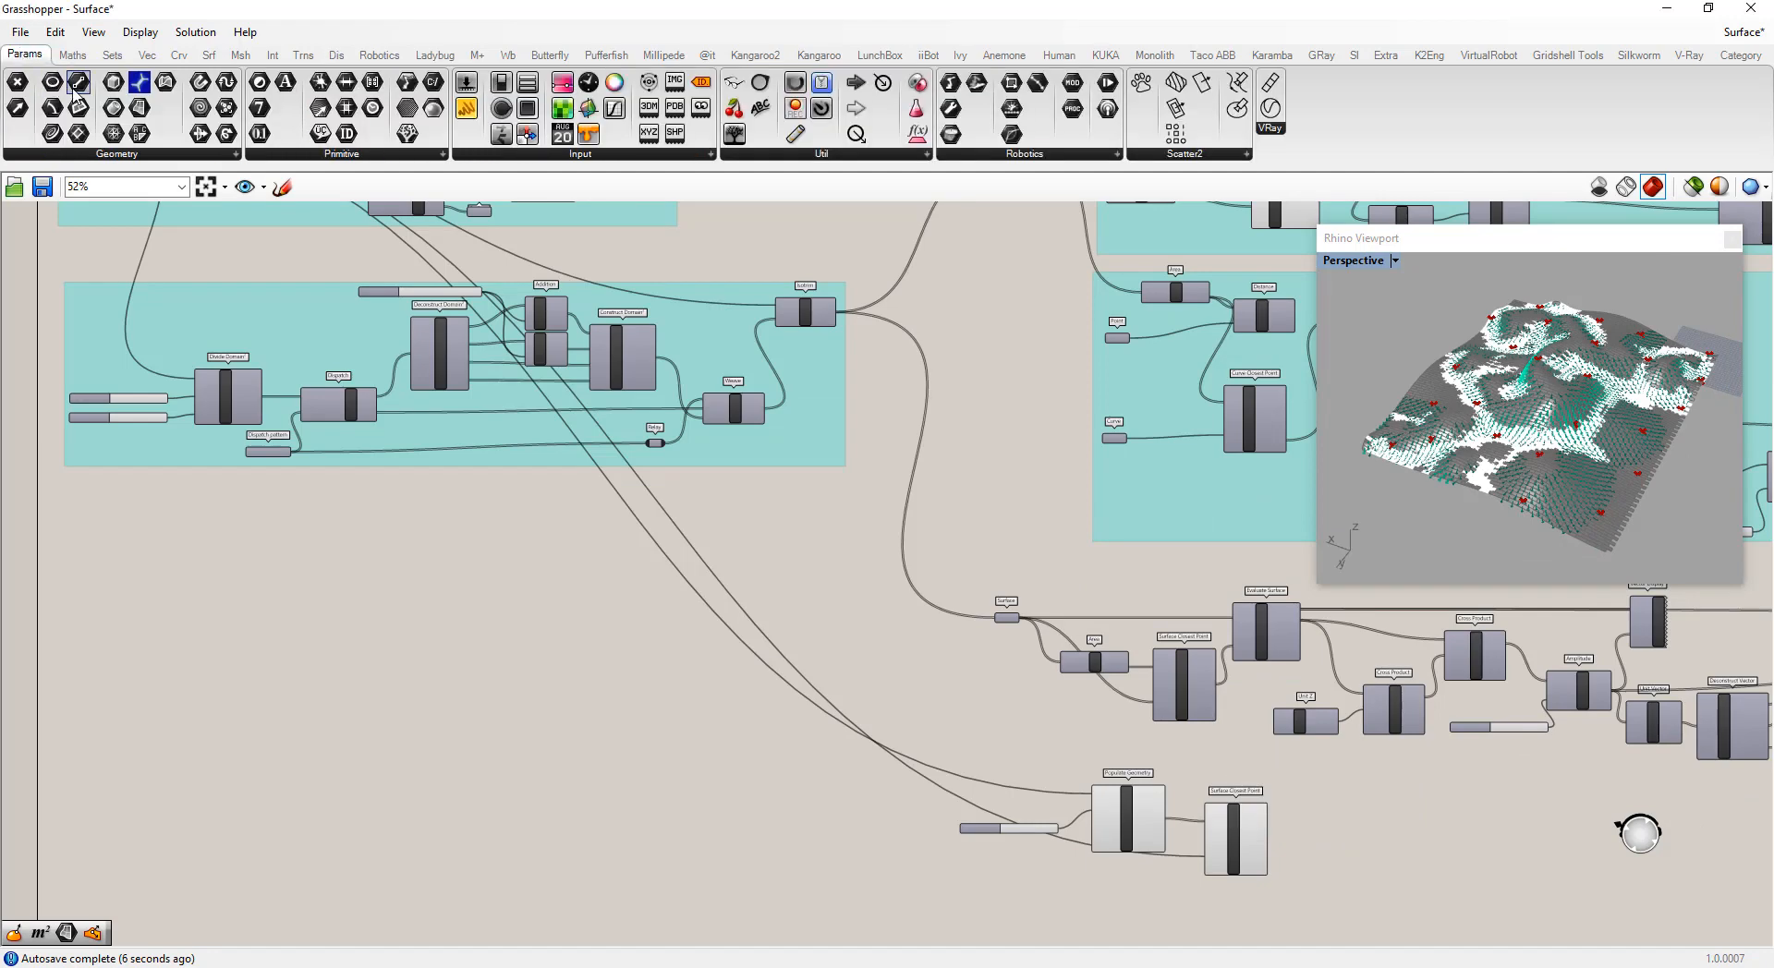
{"action": "left_click", "coordinate": [140, 108]}
{"action": "scroll", "coordinate": [938, 767], "scroll_direction": "down", "scroll_amount": 4}
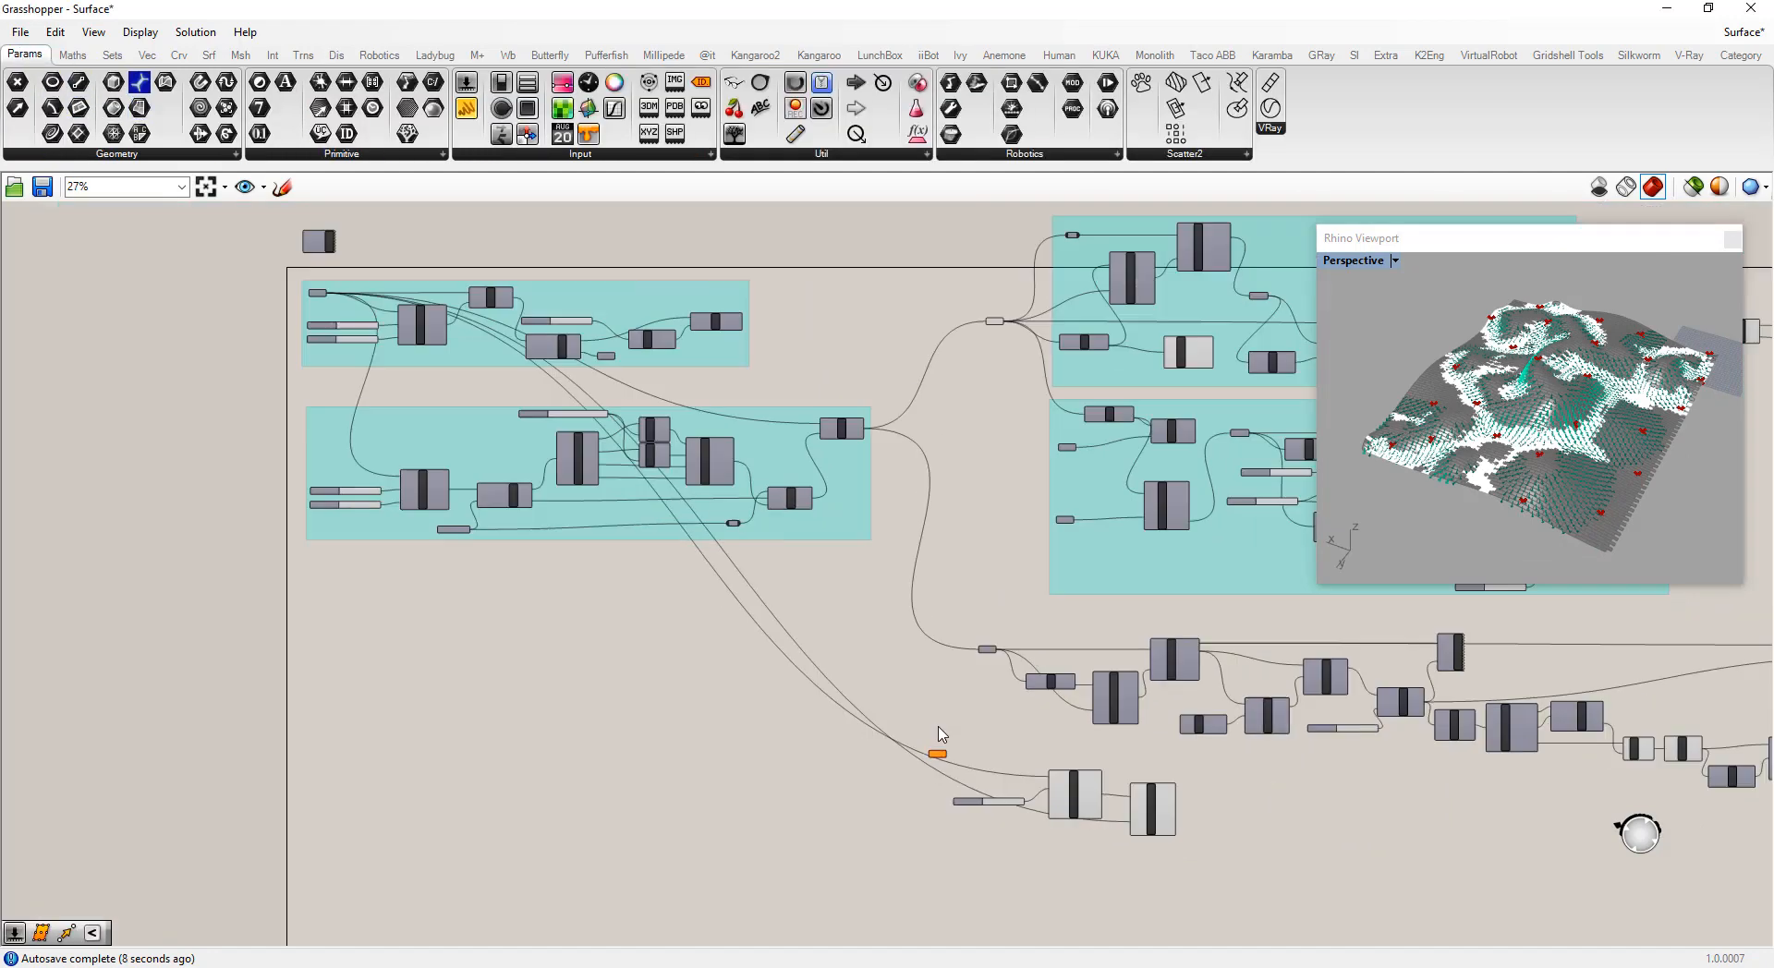
{"action": "scroll", "coordinate": [546, 458], "scroll_direction": "up", "scroll_amount": 3}
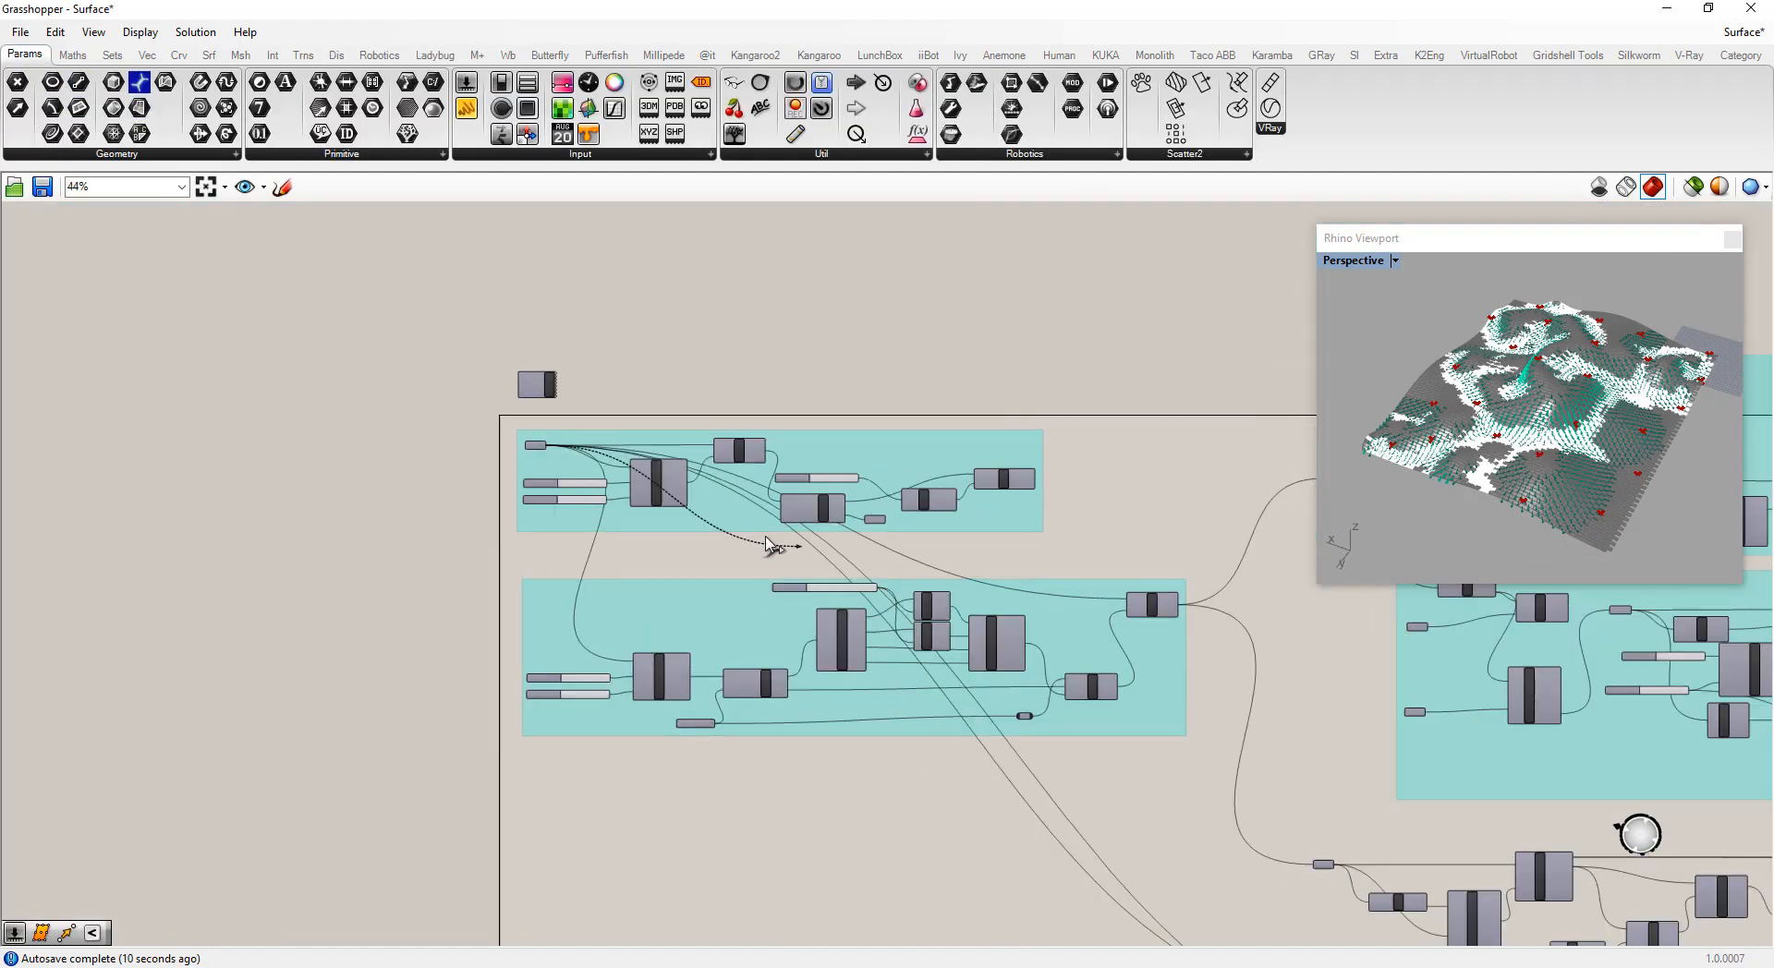
{"action": "scroll", "coordinate": [550, 451], "scroll_direction": "down", "scroll_amount": 4}
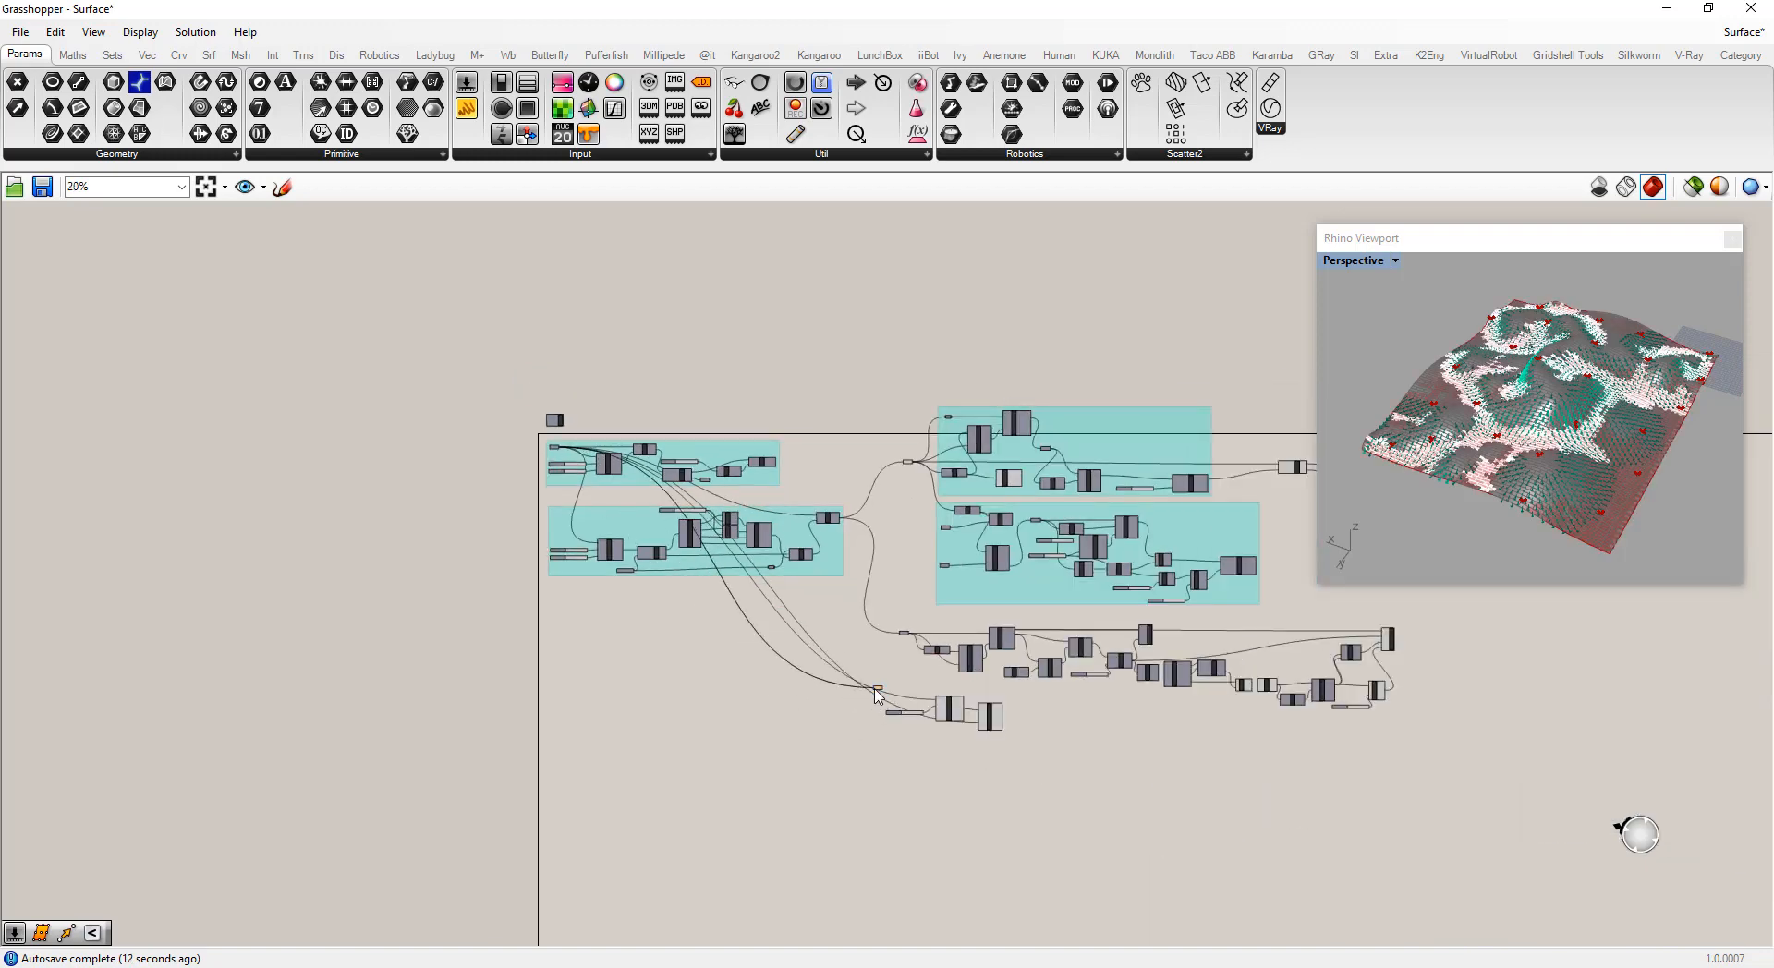
{"action": "scroll", "coordinate": [877, 698], "scroll_direction": "up", "scroll_amount": 6}
{"action": "left_click_drag", "start_coordinate": [649, 605], "coordinate": [1002, 744]}
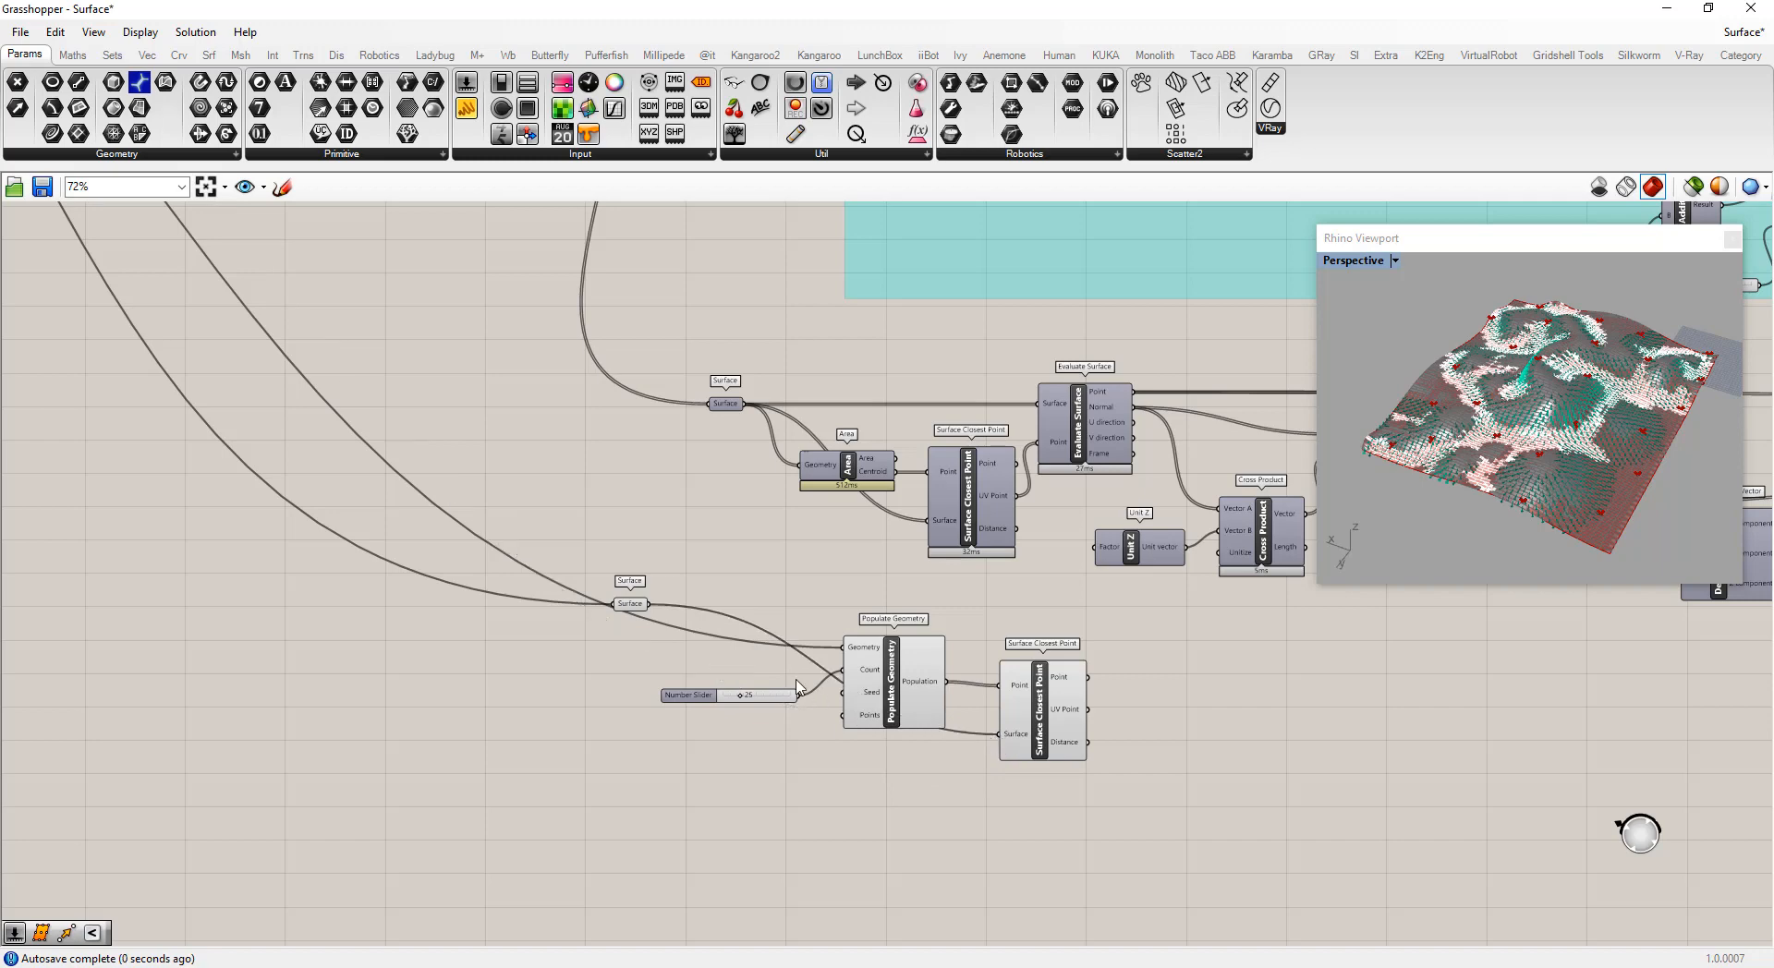
{"action": "left_click_drag", "start_coordinate": [651, 605], "coordinate": [845, 650]}
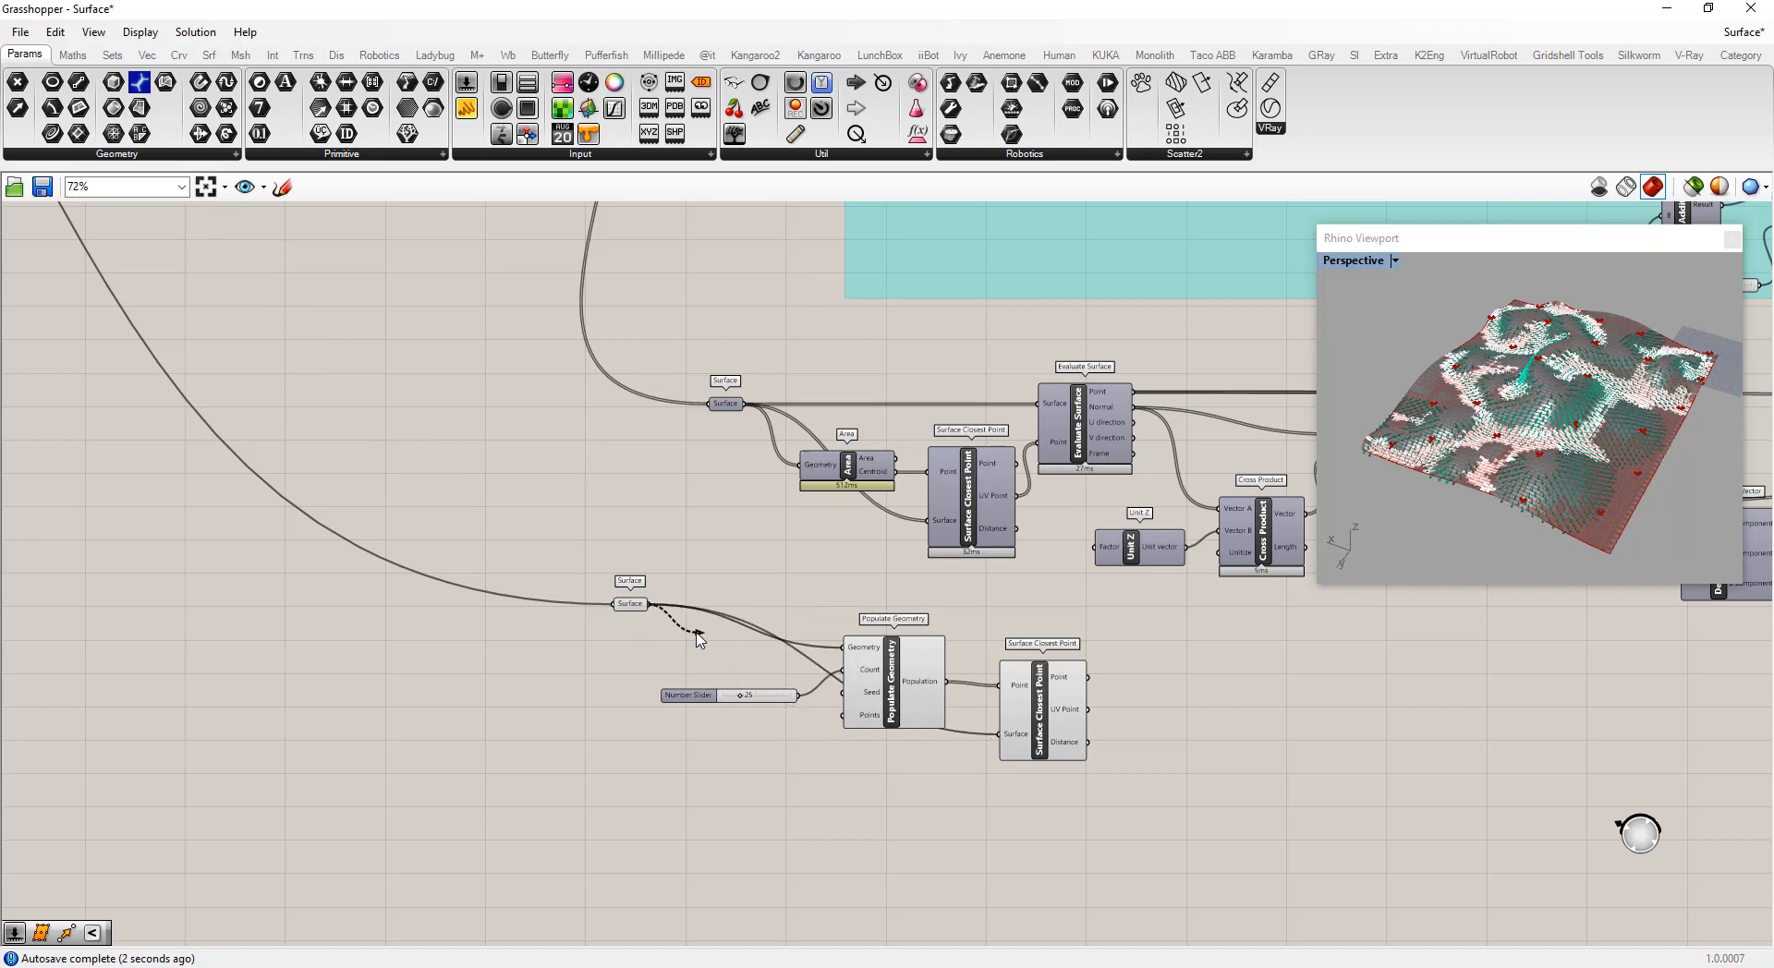
{"action": "left_click_drag", "start_coordinate": [636, 606], "coordinate": [714, 639]}
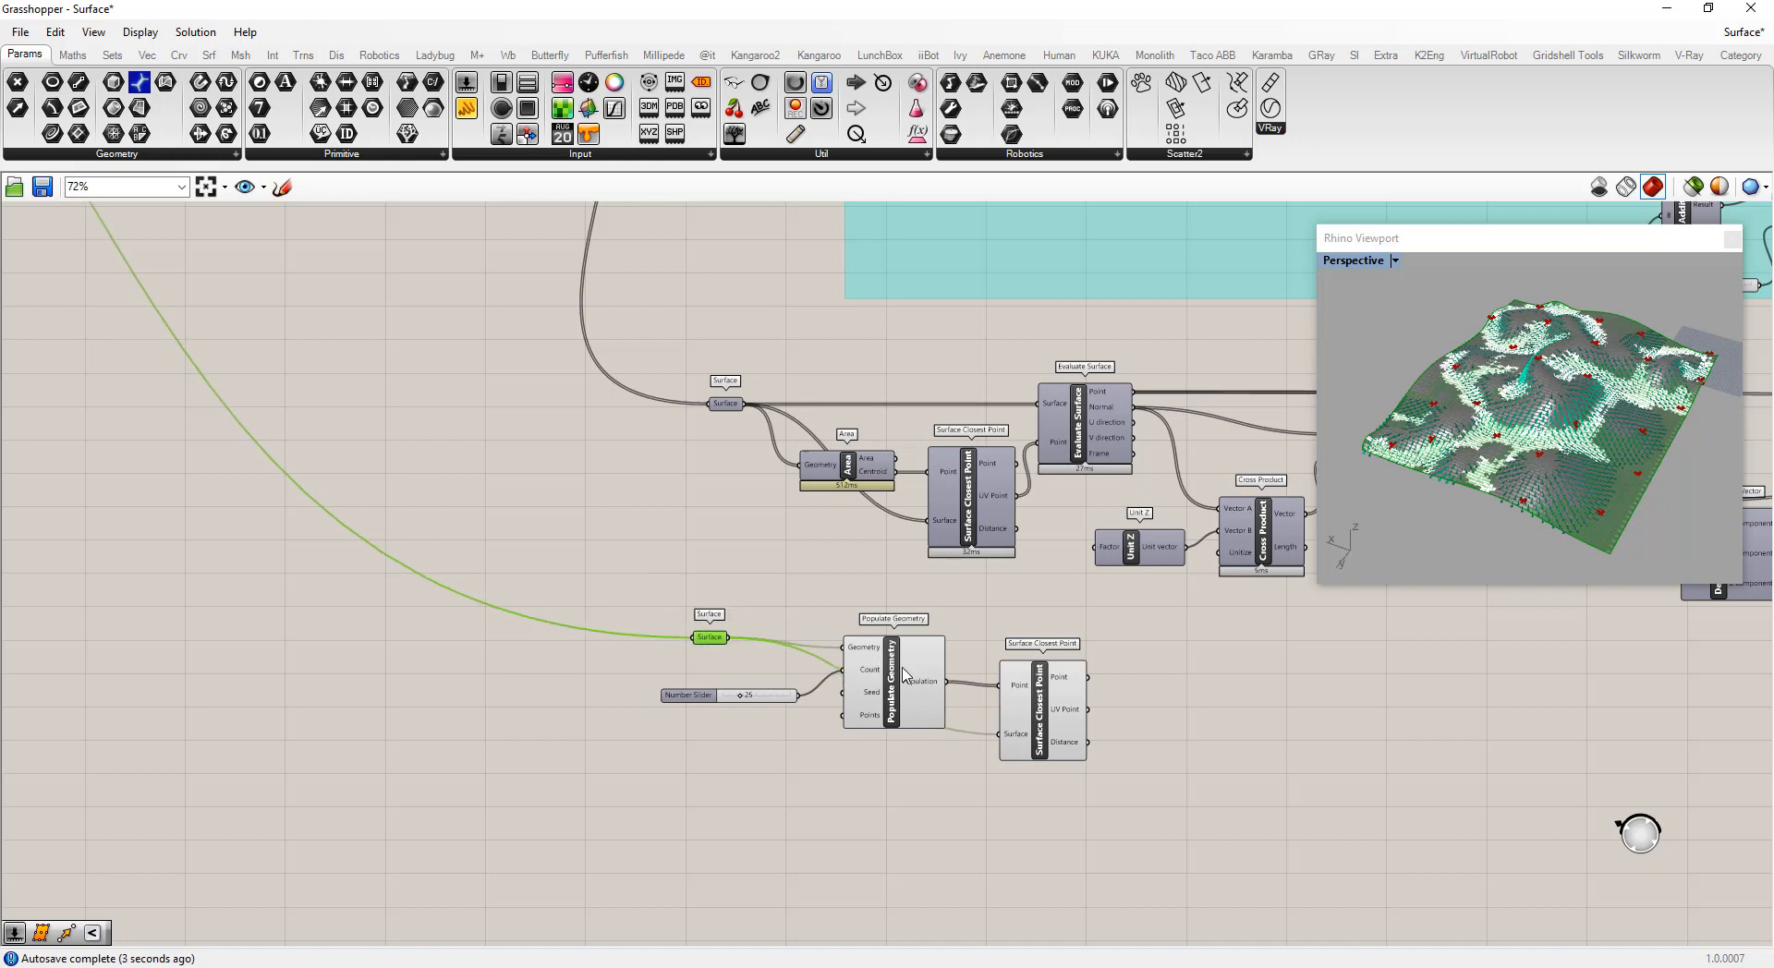
Rearrange the Populate Geometry and Surface Closest Point components below the new Surface parameter
{"action": "left_click_drag", "start_coordinate": [896, 806], "coordinate": [773, 602]}
{"action": "left_click_drag", "start_coordinate": [892, 683], "coordinate": [808, 789]}
{"action": "left_click_drag", "start_coordinate": [1038, 728], "coordinate": [974, 703]}
{"action": "left_click", "coordinate": [985, 781]}
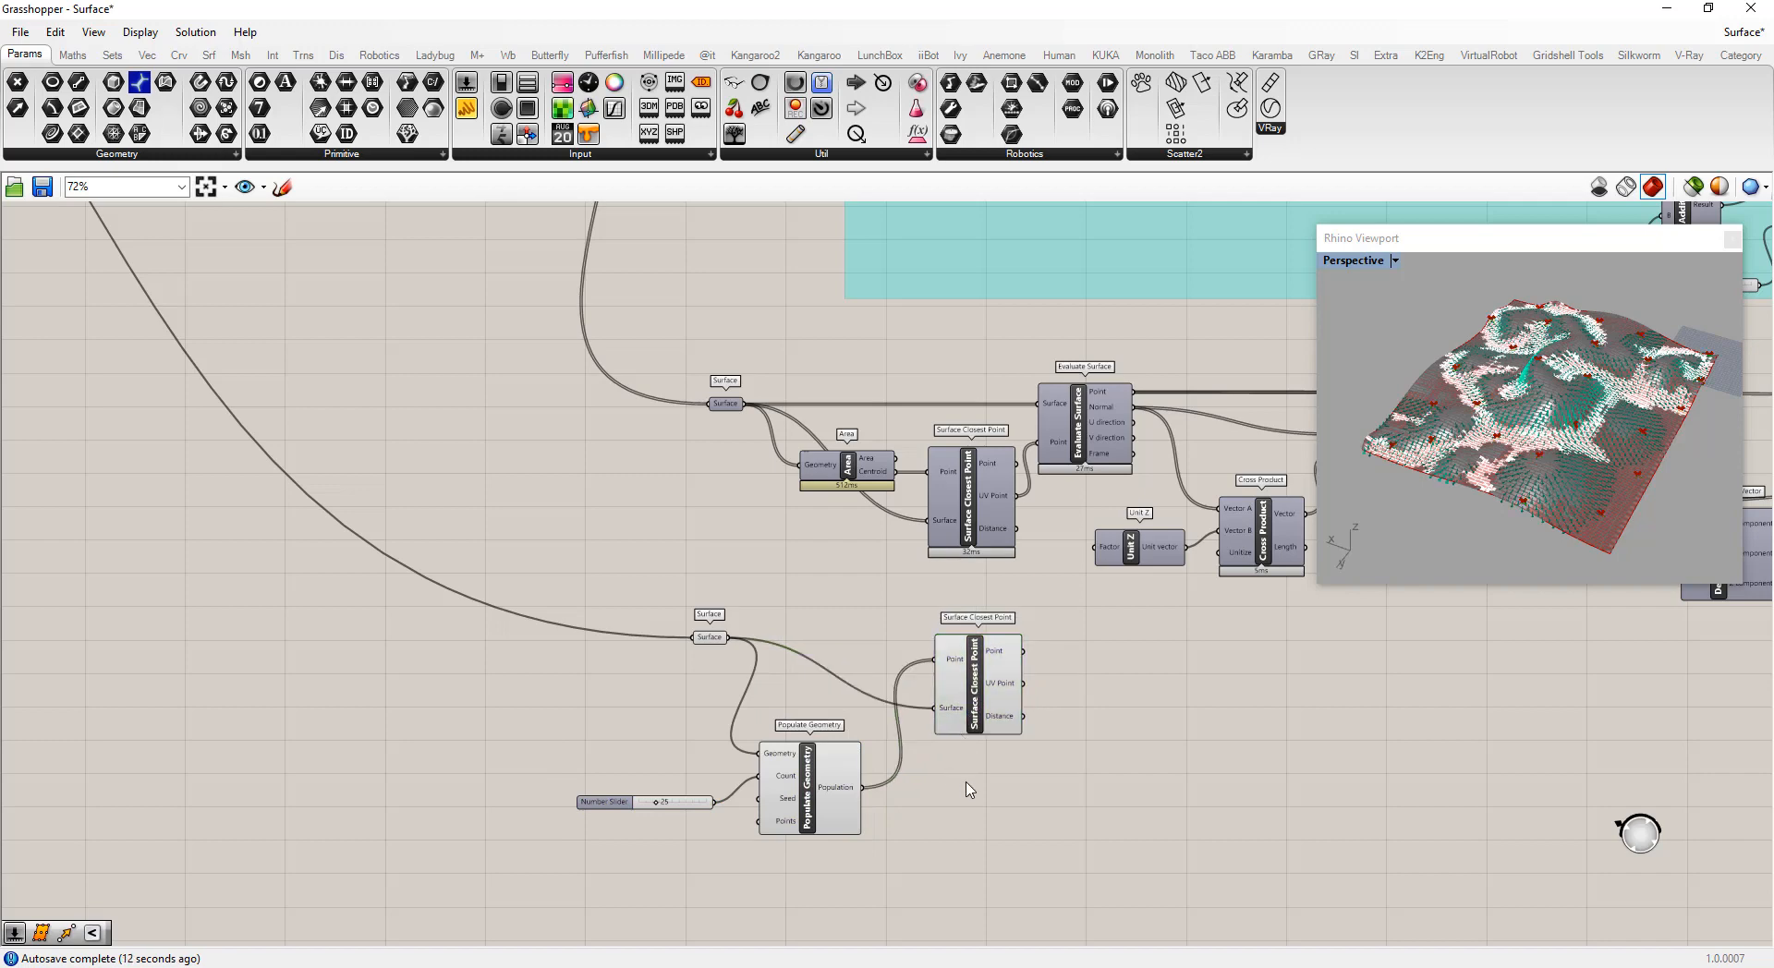
Add an Evaluate Surface component to the right of the lower Surface Closest Point component
{"action": "scroll", "coordinate": [1057, 759], "scroll_direction": "down", "scroll_amount": 2}
{"action": "scroll", "coordinate": [1010, 716], "scroll_direction": "up", "scroll_amount": 3}
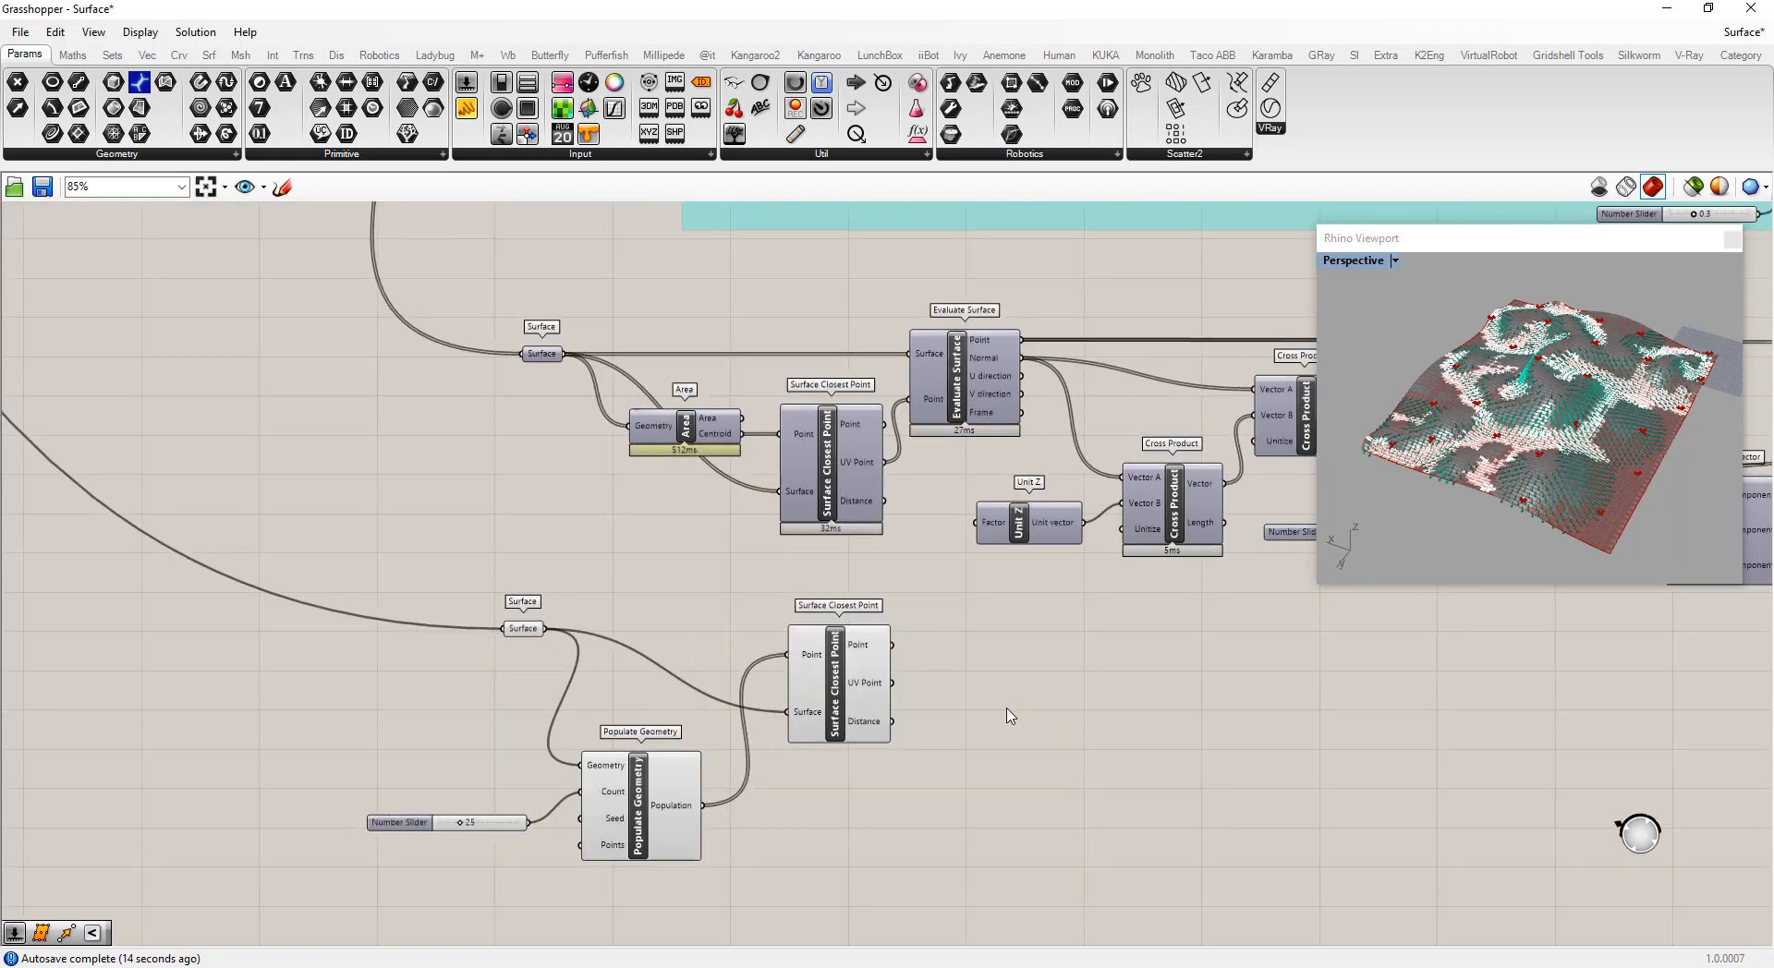
{"action": "double_click", "coordinate": [1007, 706]}
{"action": "type", "text": "evaluate"}
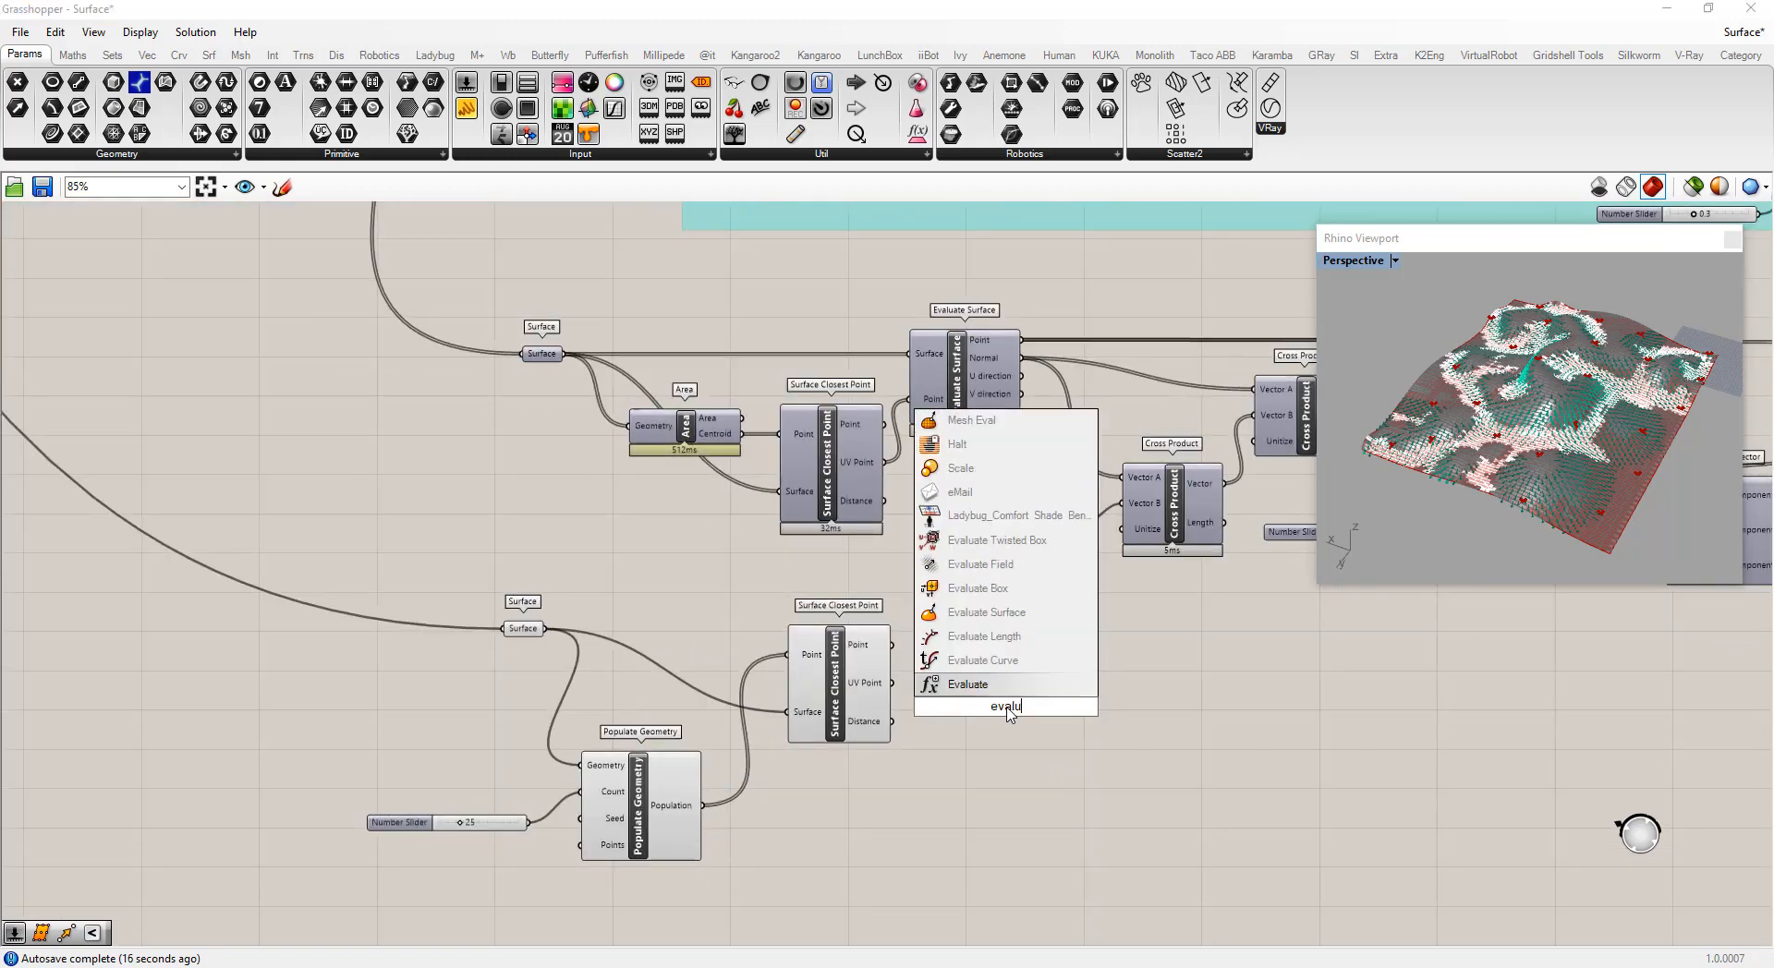
{"action": "left_click", "coordinate": [987, 659]}
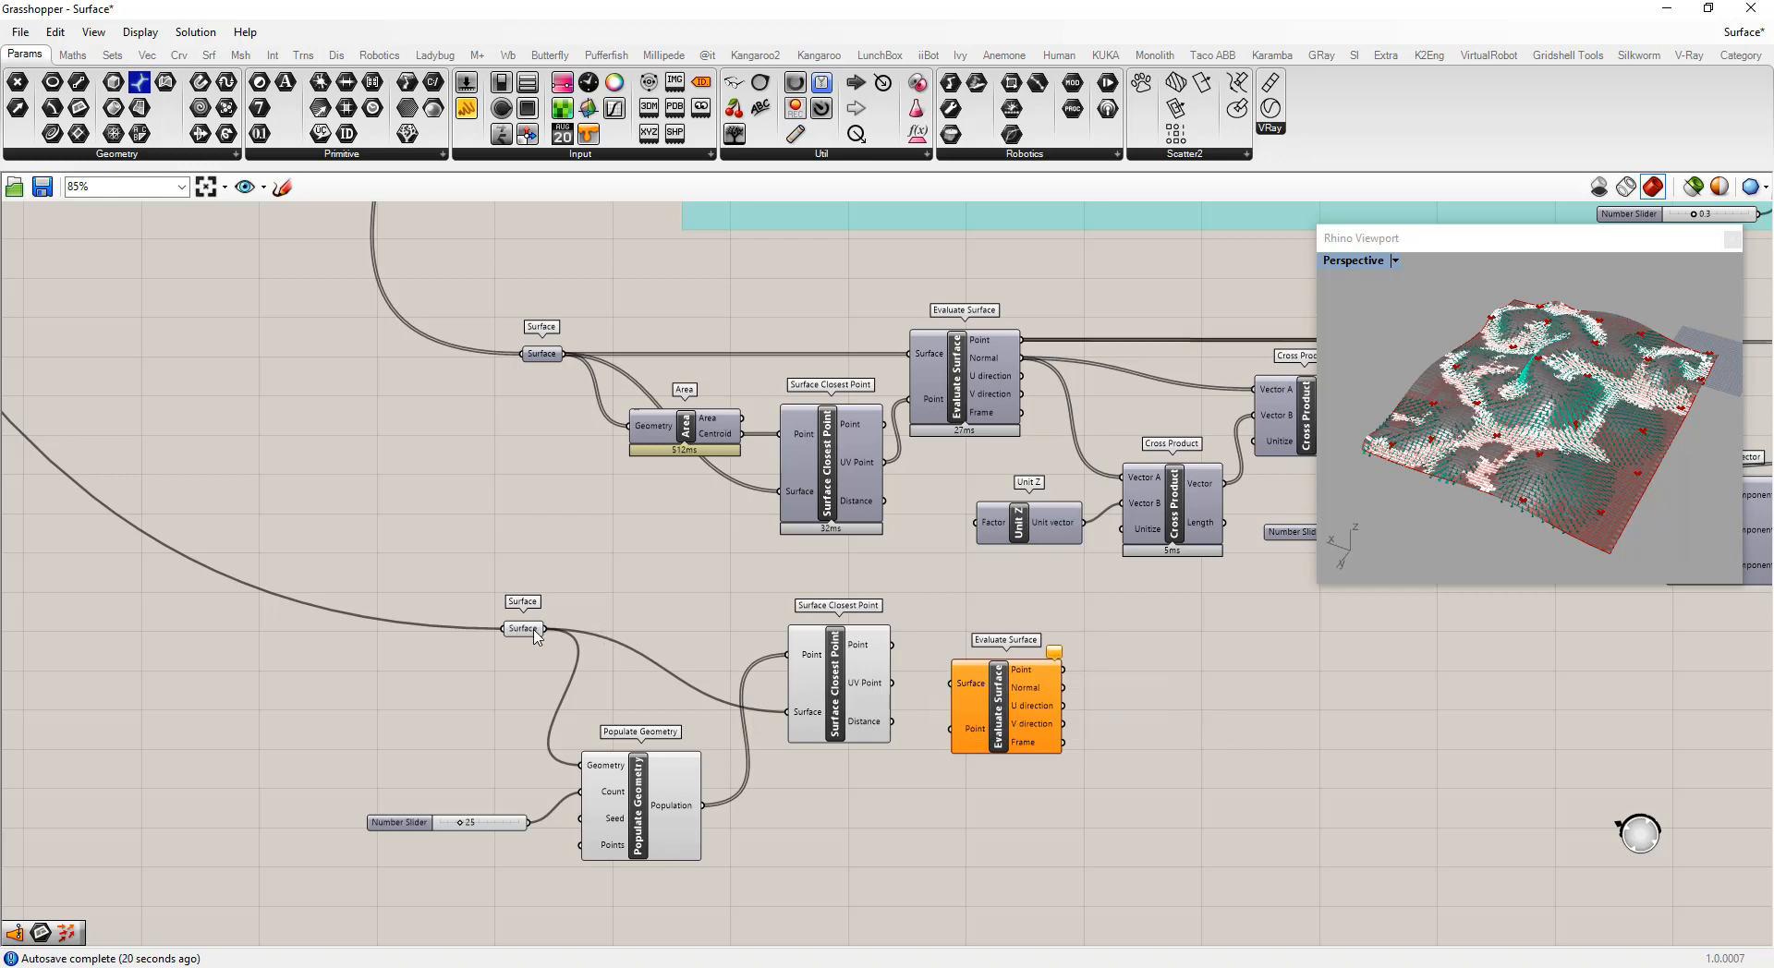
Connect the Surface parameter and the Surface Closest Point UV output to the new Evaluate Surface inputs
{"action": "left_click_drag", "start_coordinate": [545, 628], "coordinate": [952, 729]}
{"action": "left_click_drag", "start_coordinate": [842, 667], "coordinate": [854, 752]}
{"action": "left_click_drag", "start_coordinate": [1000, 713], "coordinate": [985, 684]}
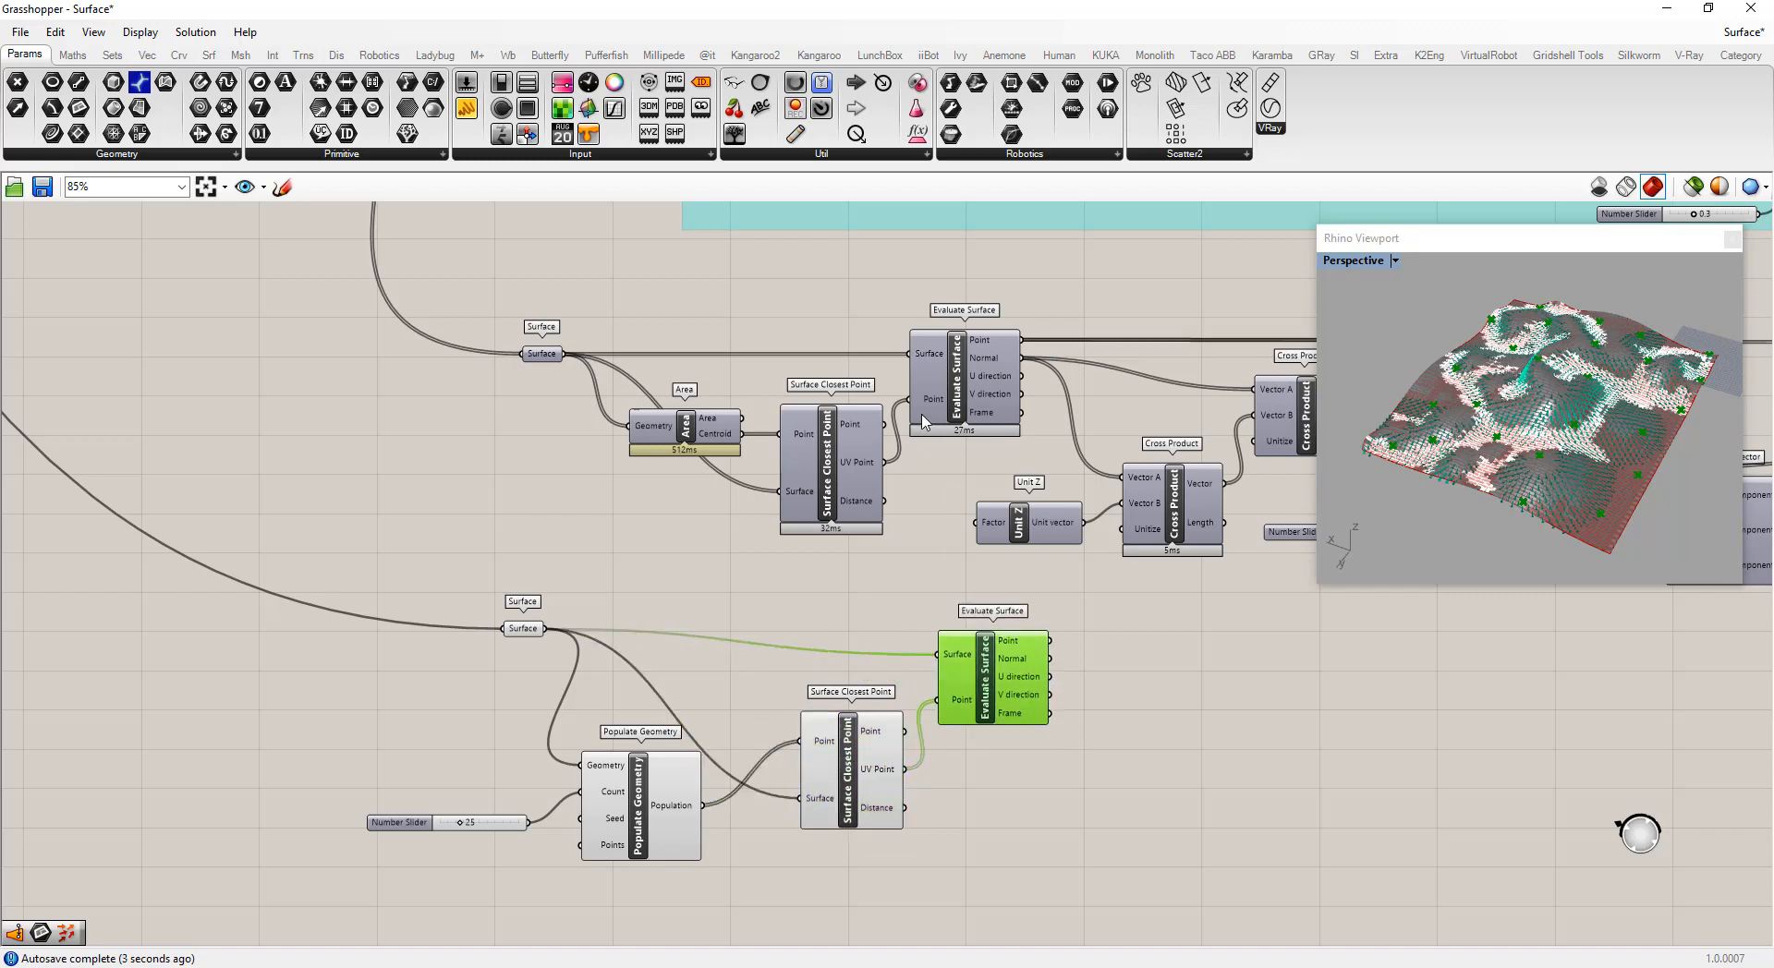
{"action": "mouse_move", "coordinate": [915, 415]}
Add a Line SDL component and connect the Evaluate Surface Point and Normal to its Start and Direction
{"action": "double_click", "coordinate": [1203, 730]}
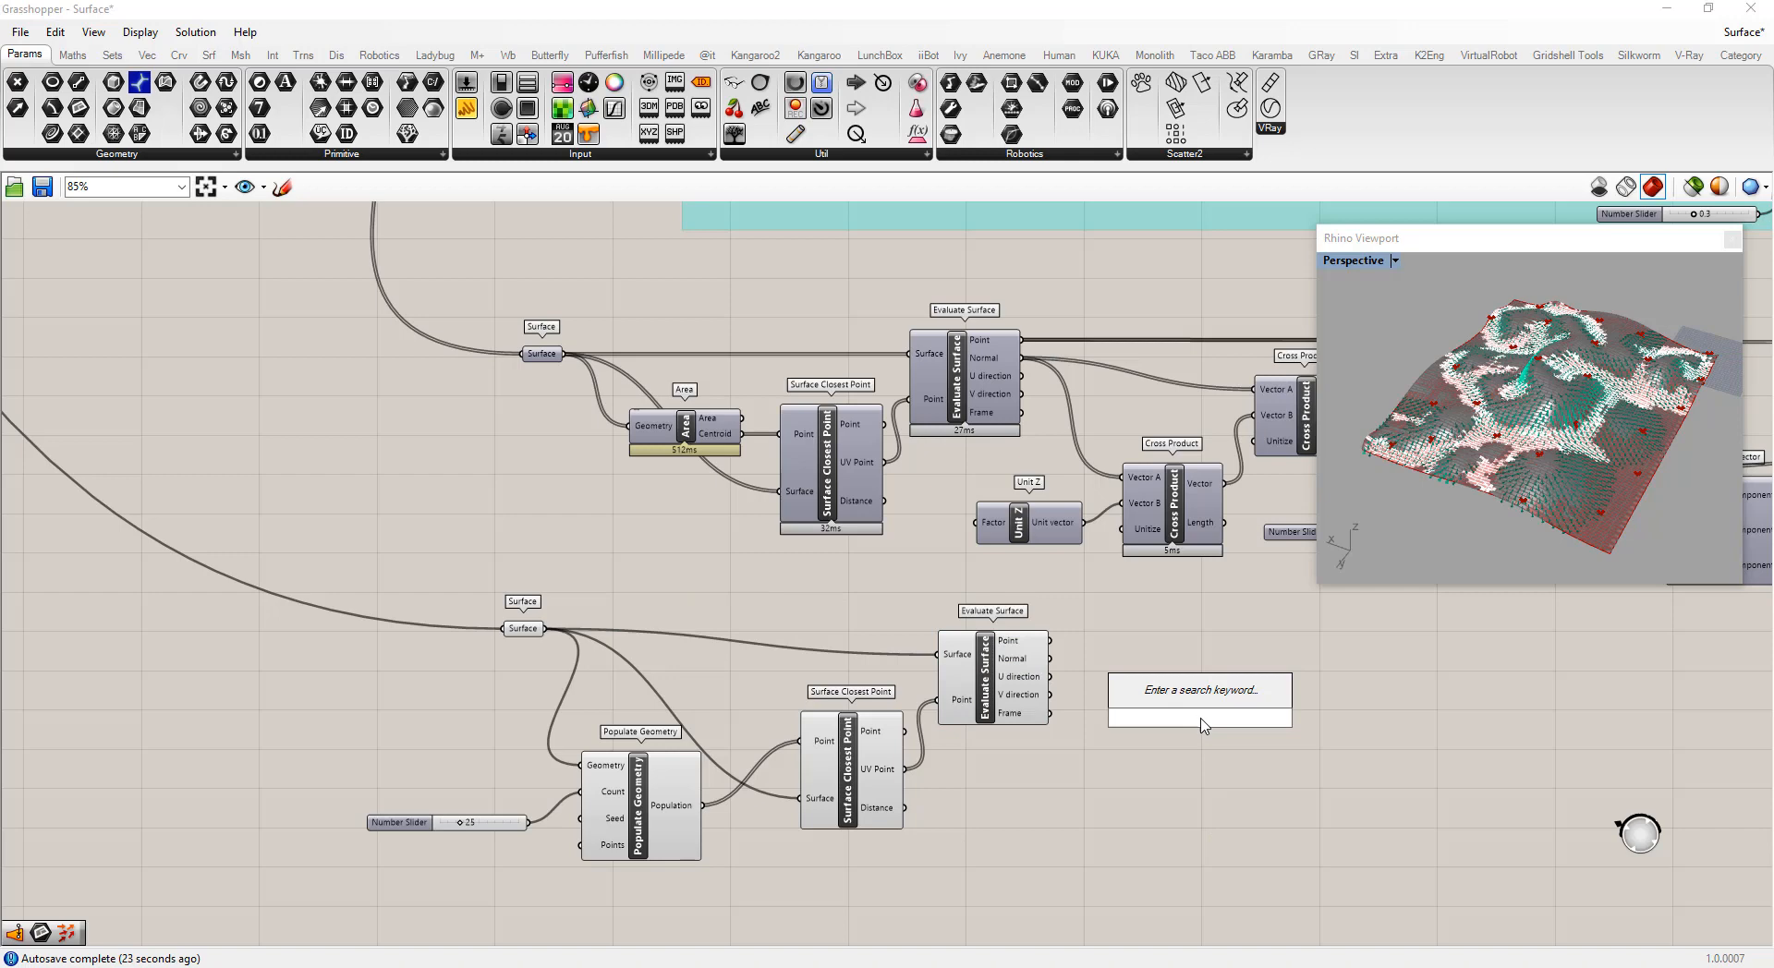
{"action": "type", "text": "sdl"}
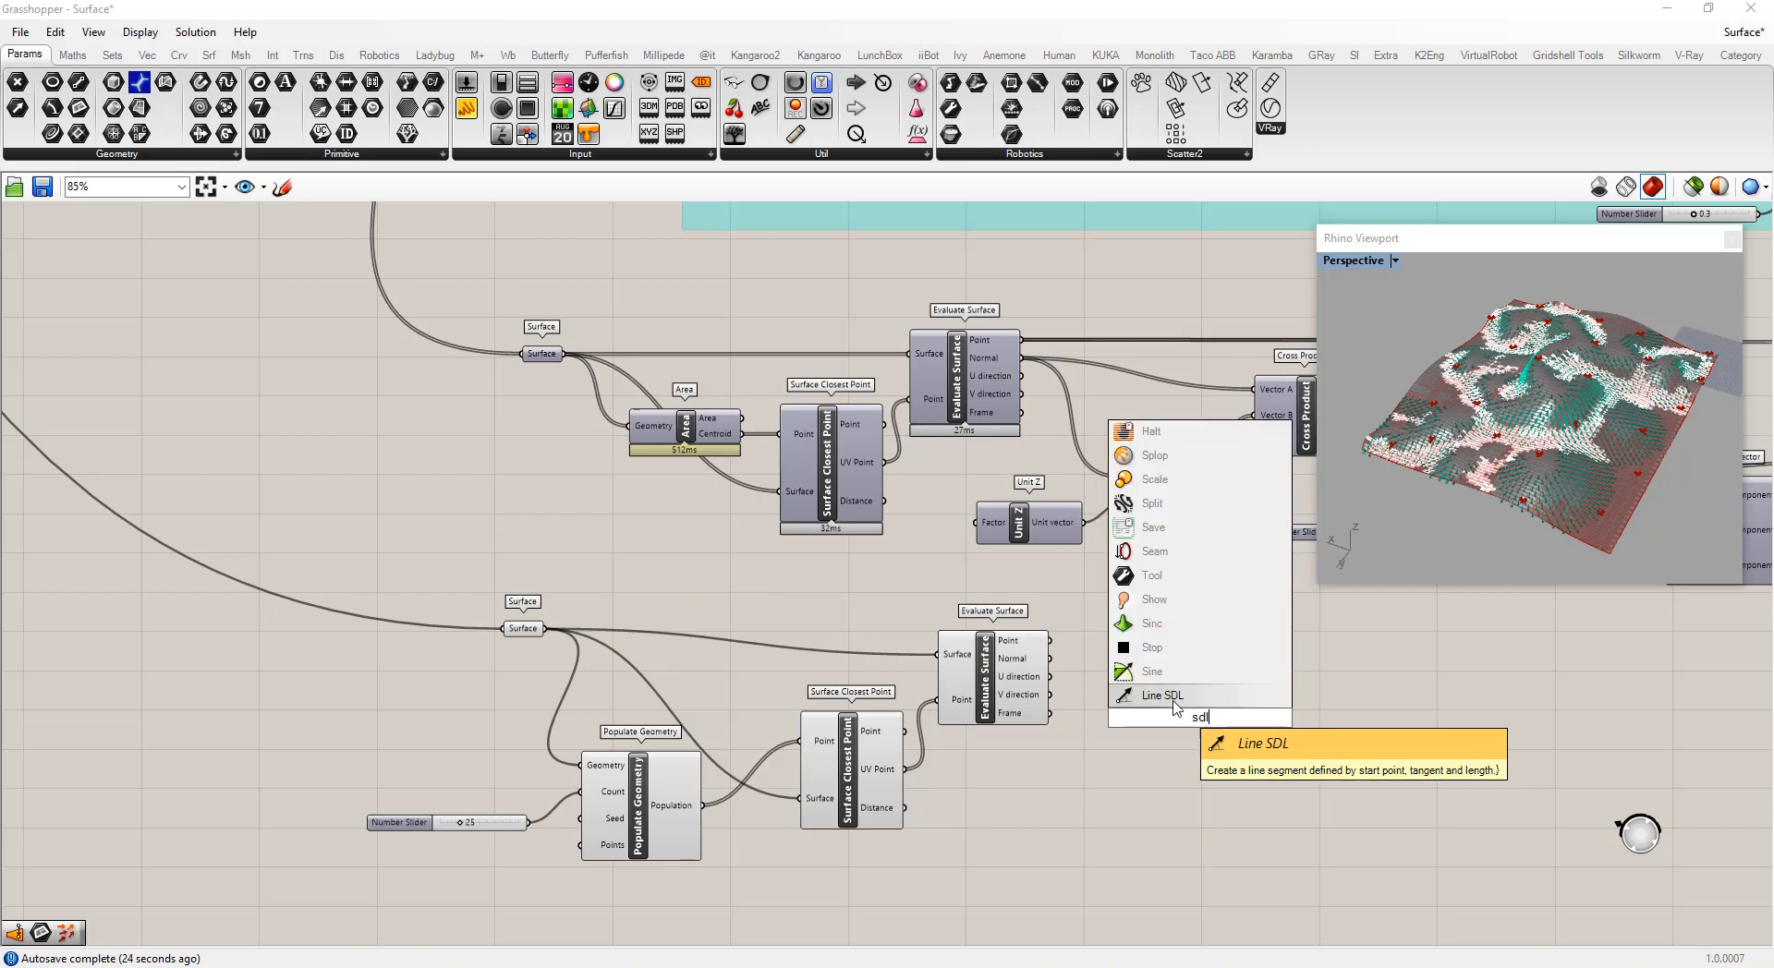
{"action": "left_click", "coordinate": [1170, 696]}
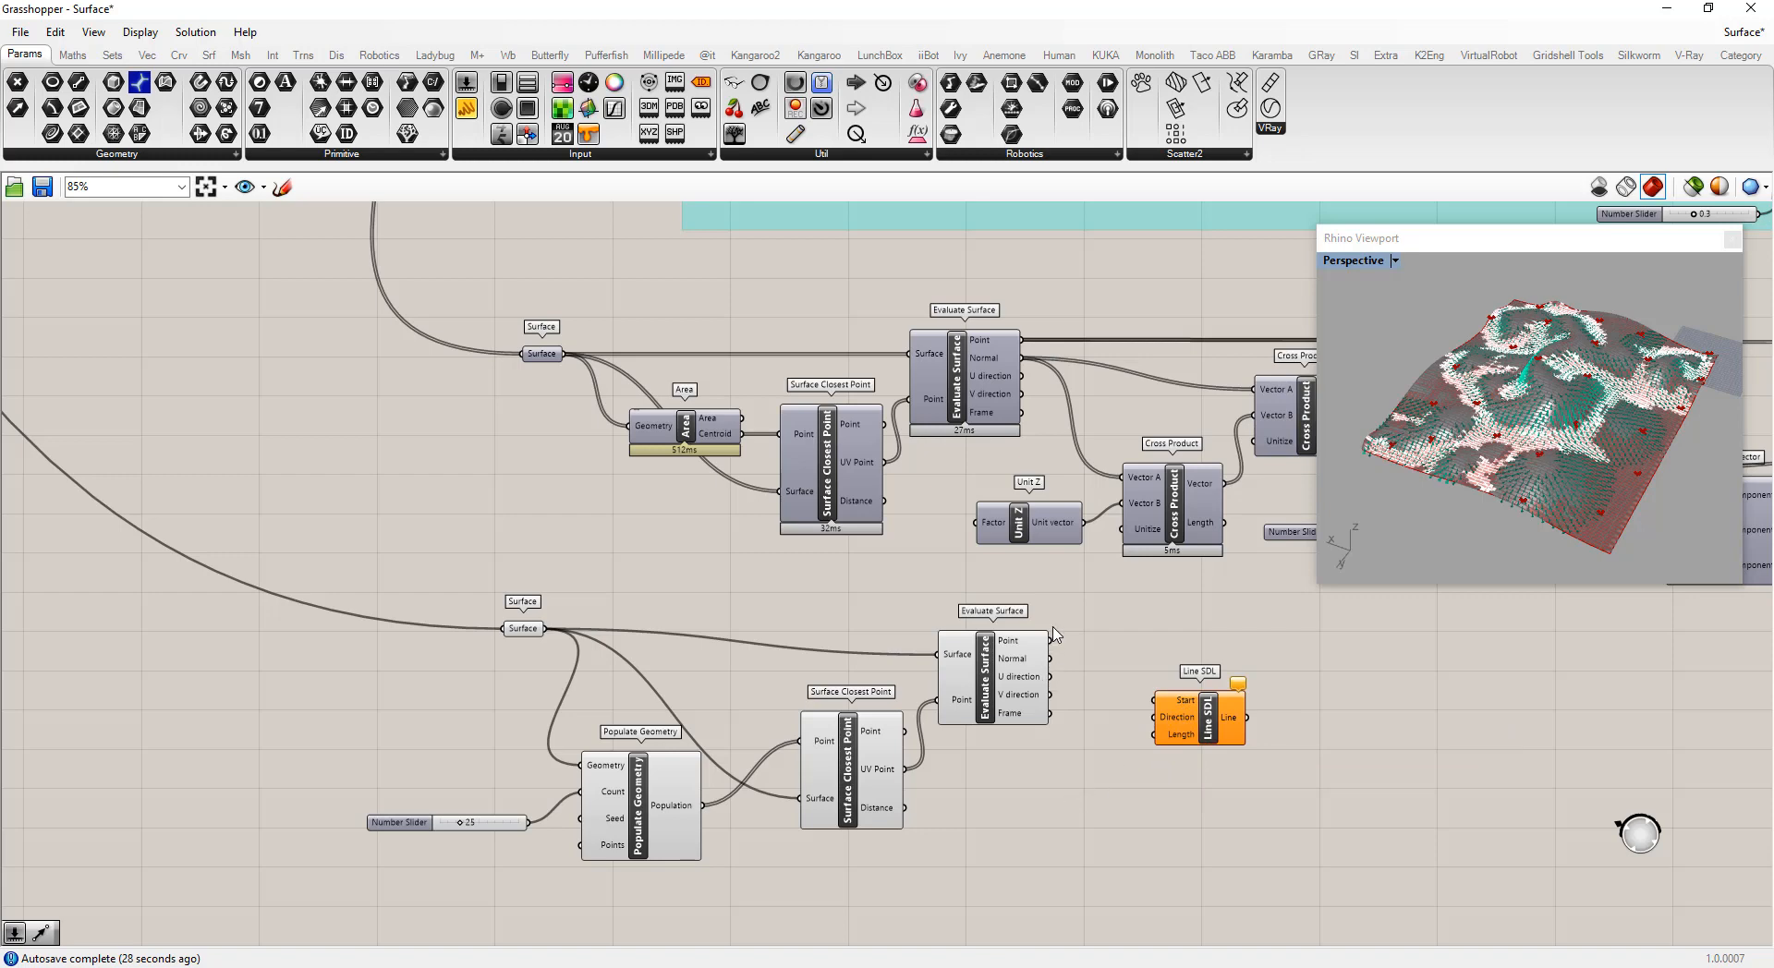
{"action": "left_click_drag", "start_coordinate": [1051, 641], "coordinate": [1201, 662]}
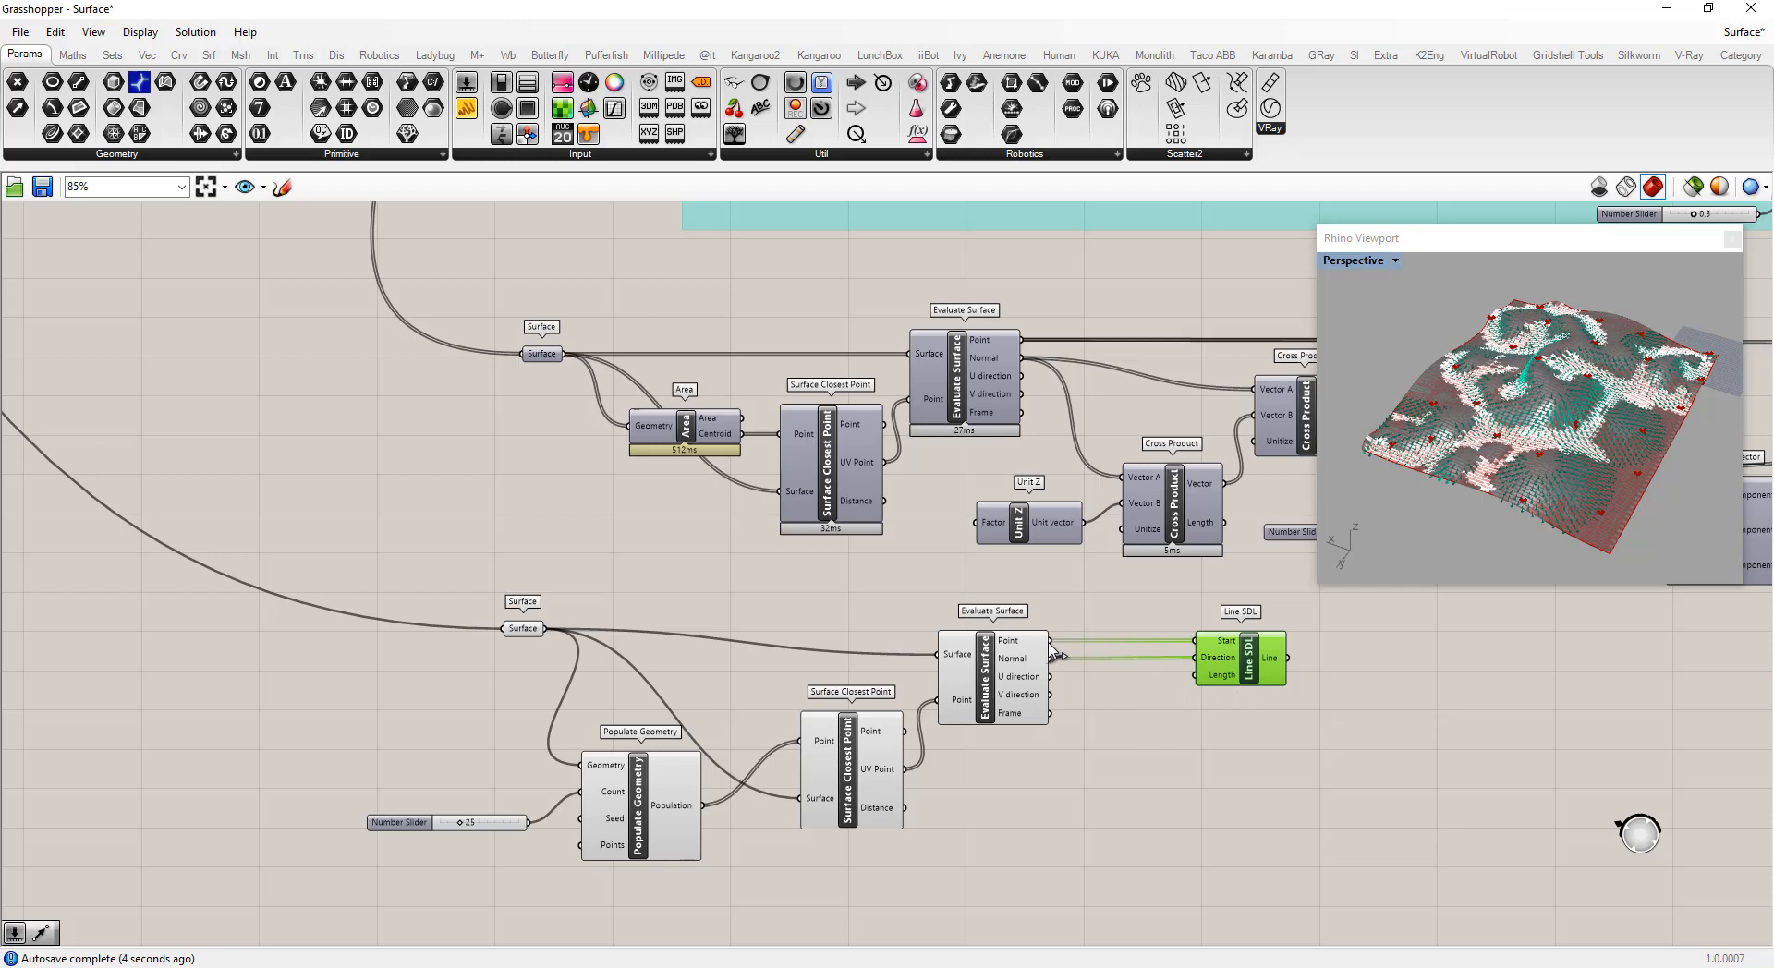
Add a number slider set to 70 and connect it to the Line SDL Length input
{"action": "double_click", "coordinate": [1104, 783]}
{"action": "type", "text": "70"}
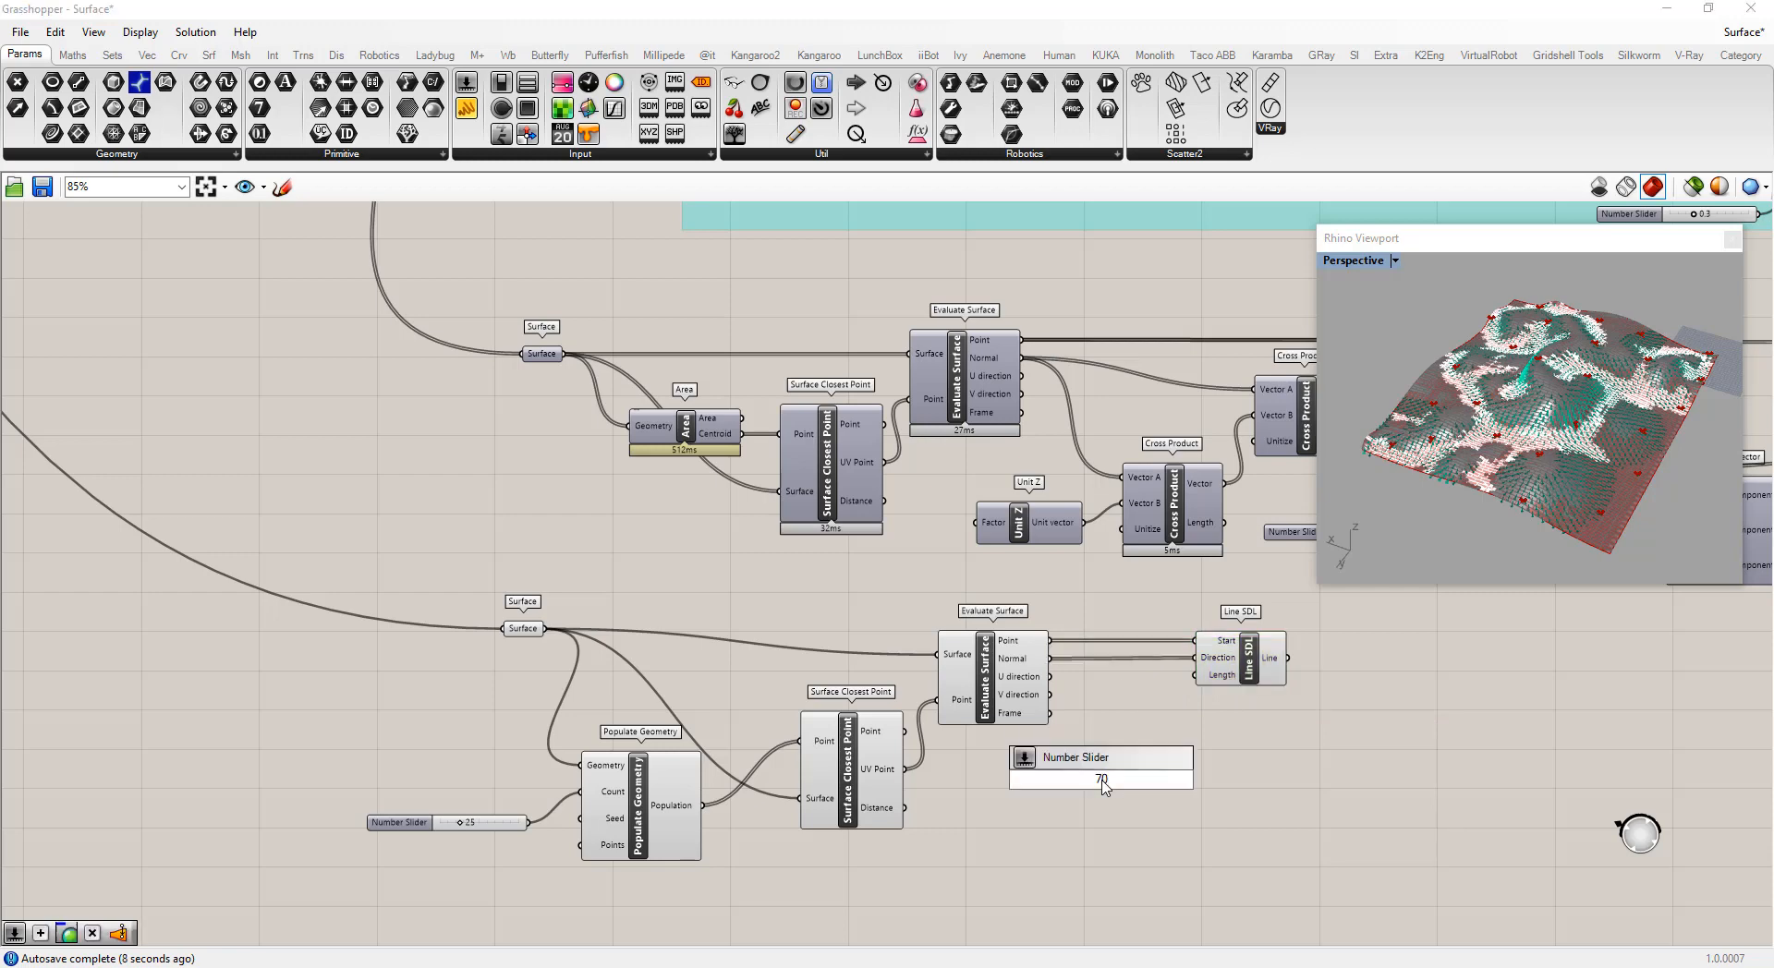
{"action": "key", "text": "Return"}
{"action": "left_click_drag", "start_coordinate": [1182, 779], "coordinate": [1194, 675]}
{"action": "right_click_drag", "start_coordinate": [1544, 465], "coordinate": [1600, 366]}
{"action": "double_click", "coordinate": [1104, 688]}
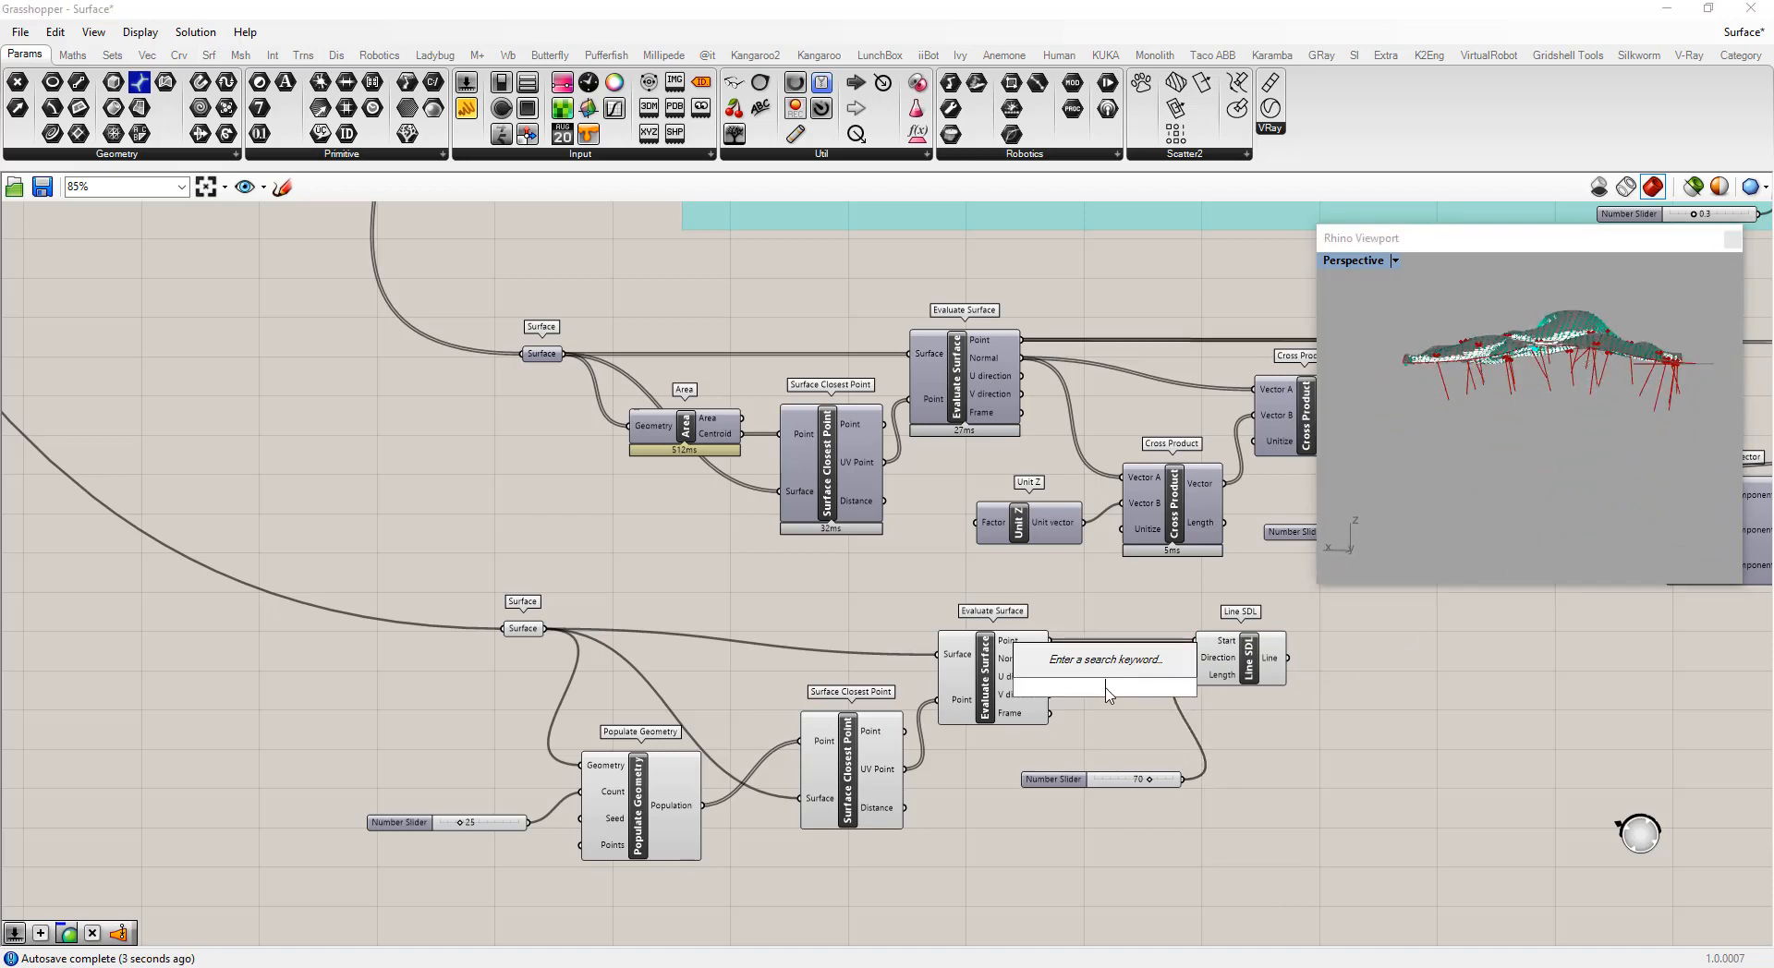
{"action": "type", "text": "rev"}
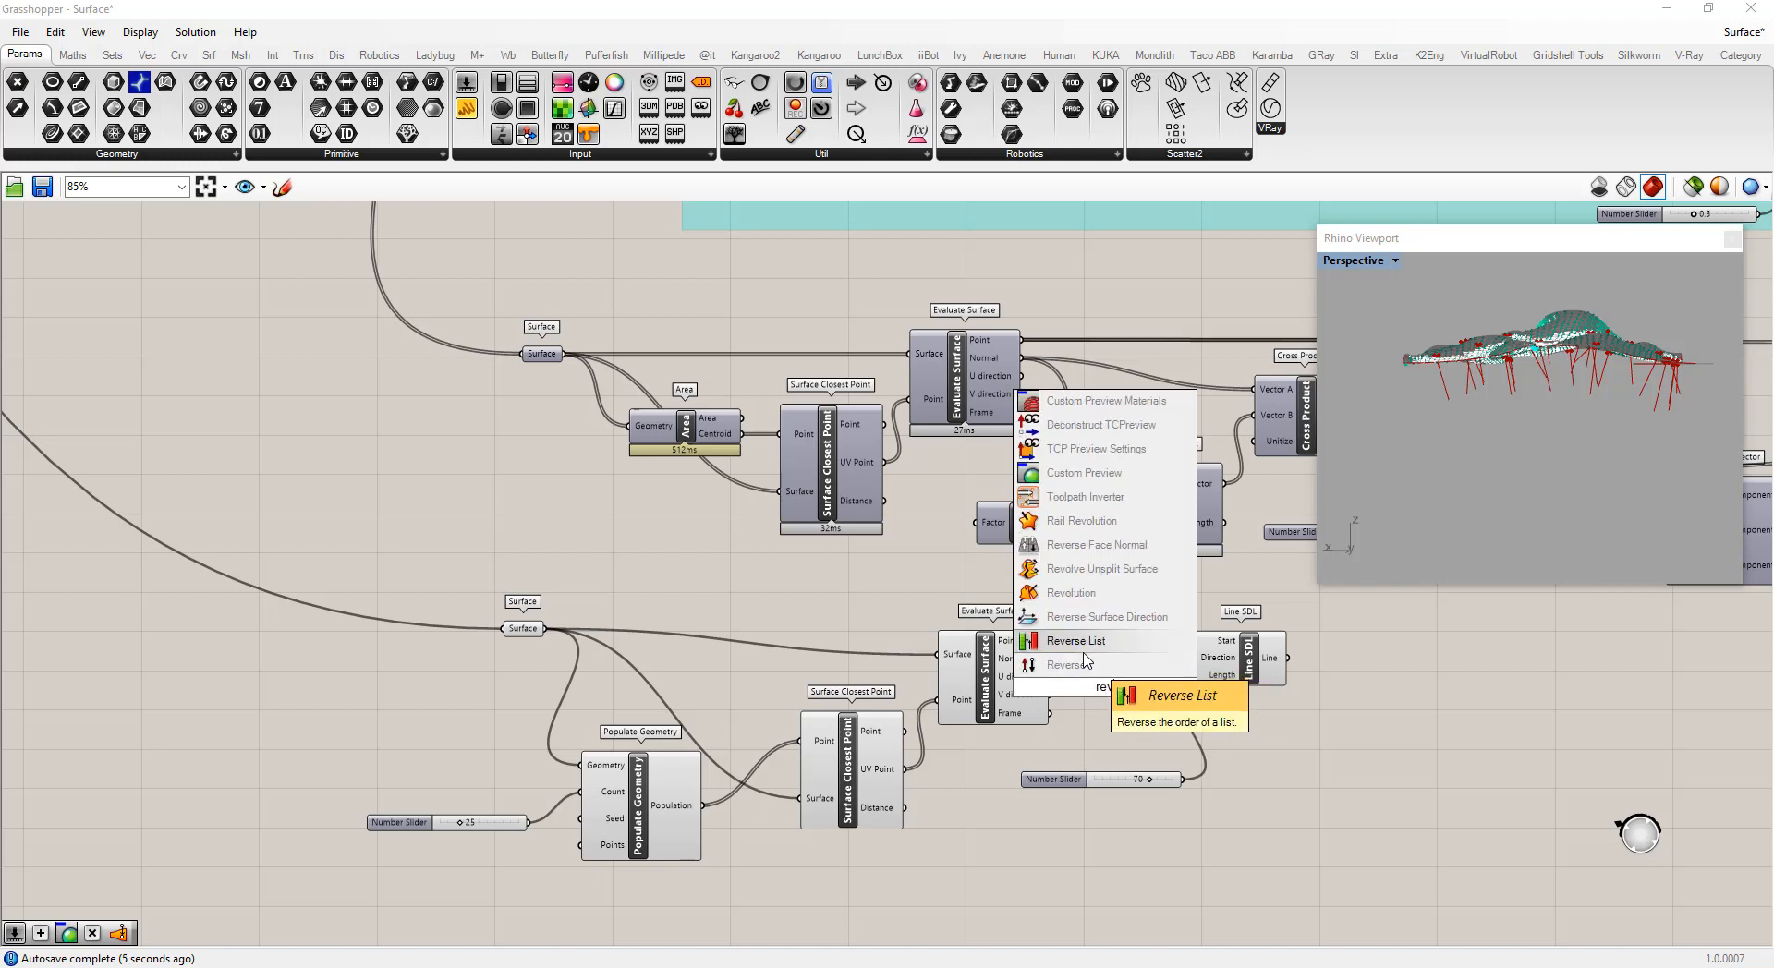
{"action": "left_click", "coordinate": [1081, 649]}
{"action": "key", "text": "Delete"}
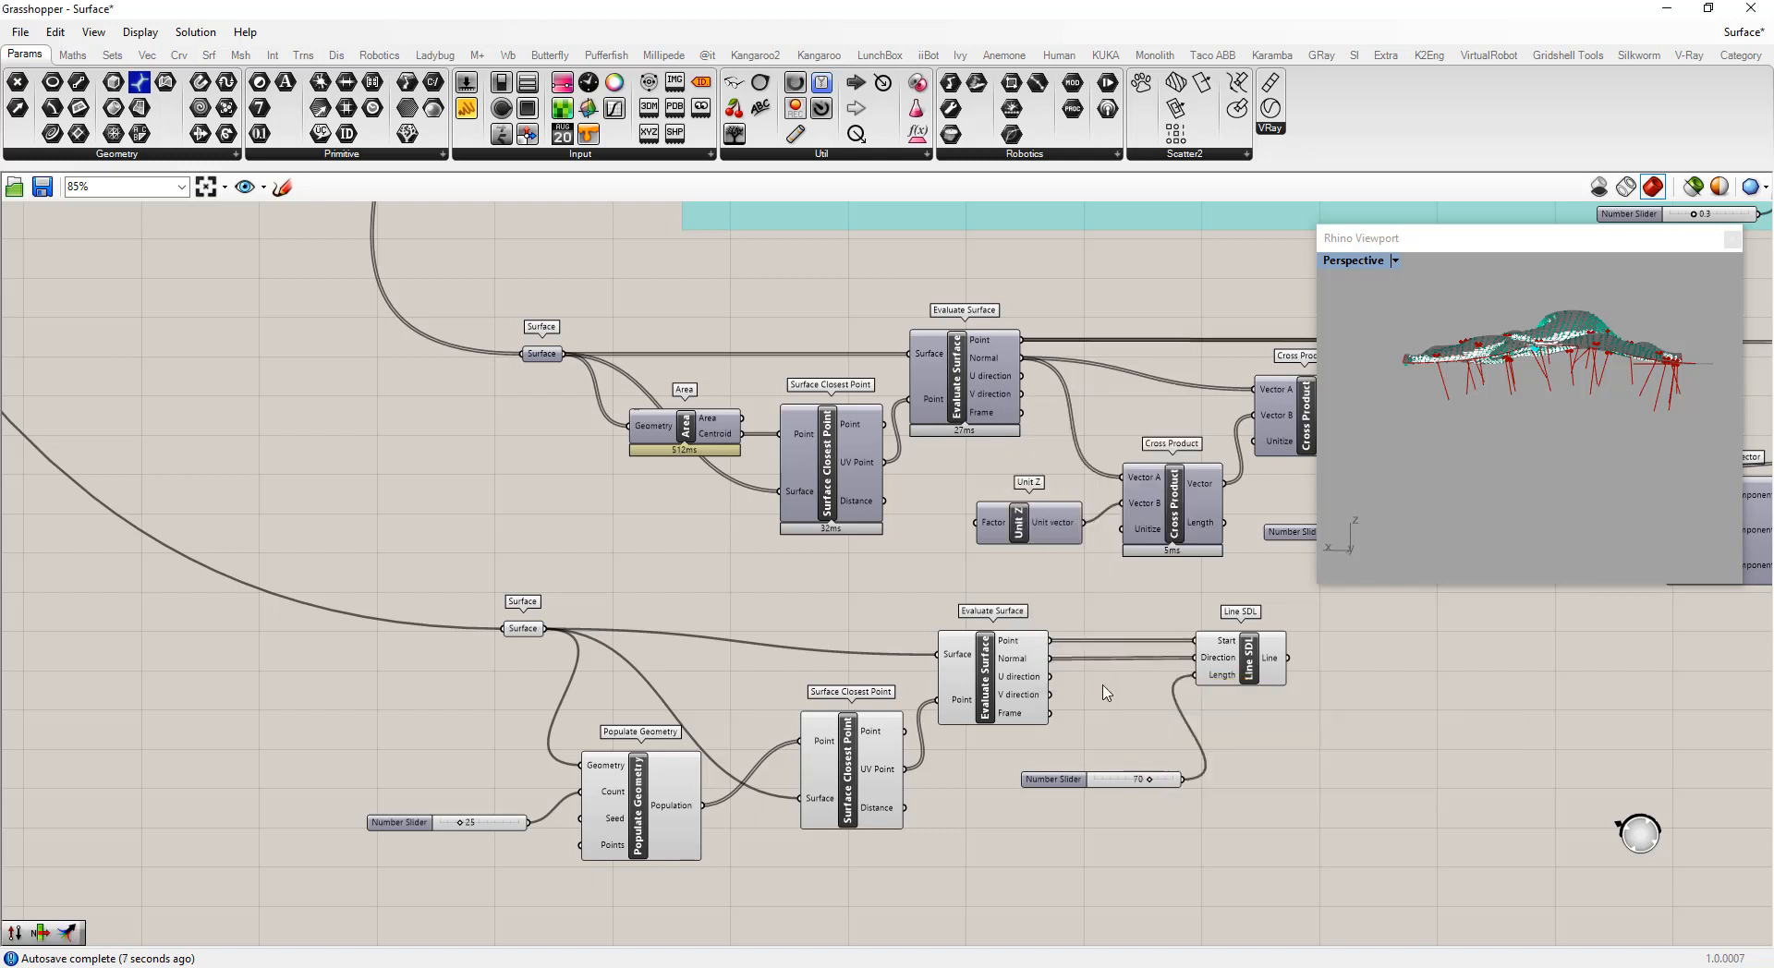
Insert a Reverse vector component between the Evaluate Surface Normal output and the Line SDL Direction input
{"action": "double_click", "coordinate": [1106, 688]}
{"action": "type", "text": "rev"}
{"action": "left_click", "coordinate": [1074, 682]}
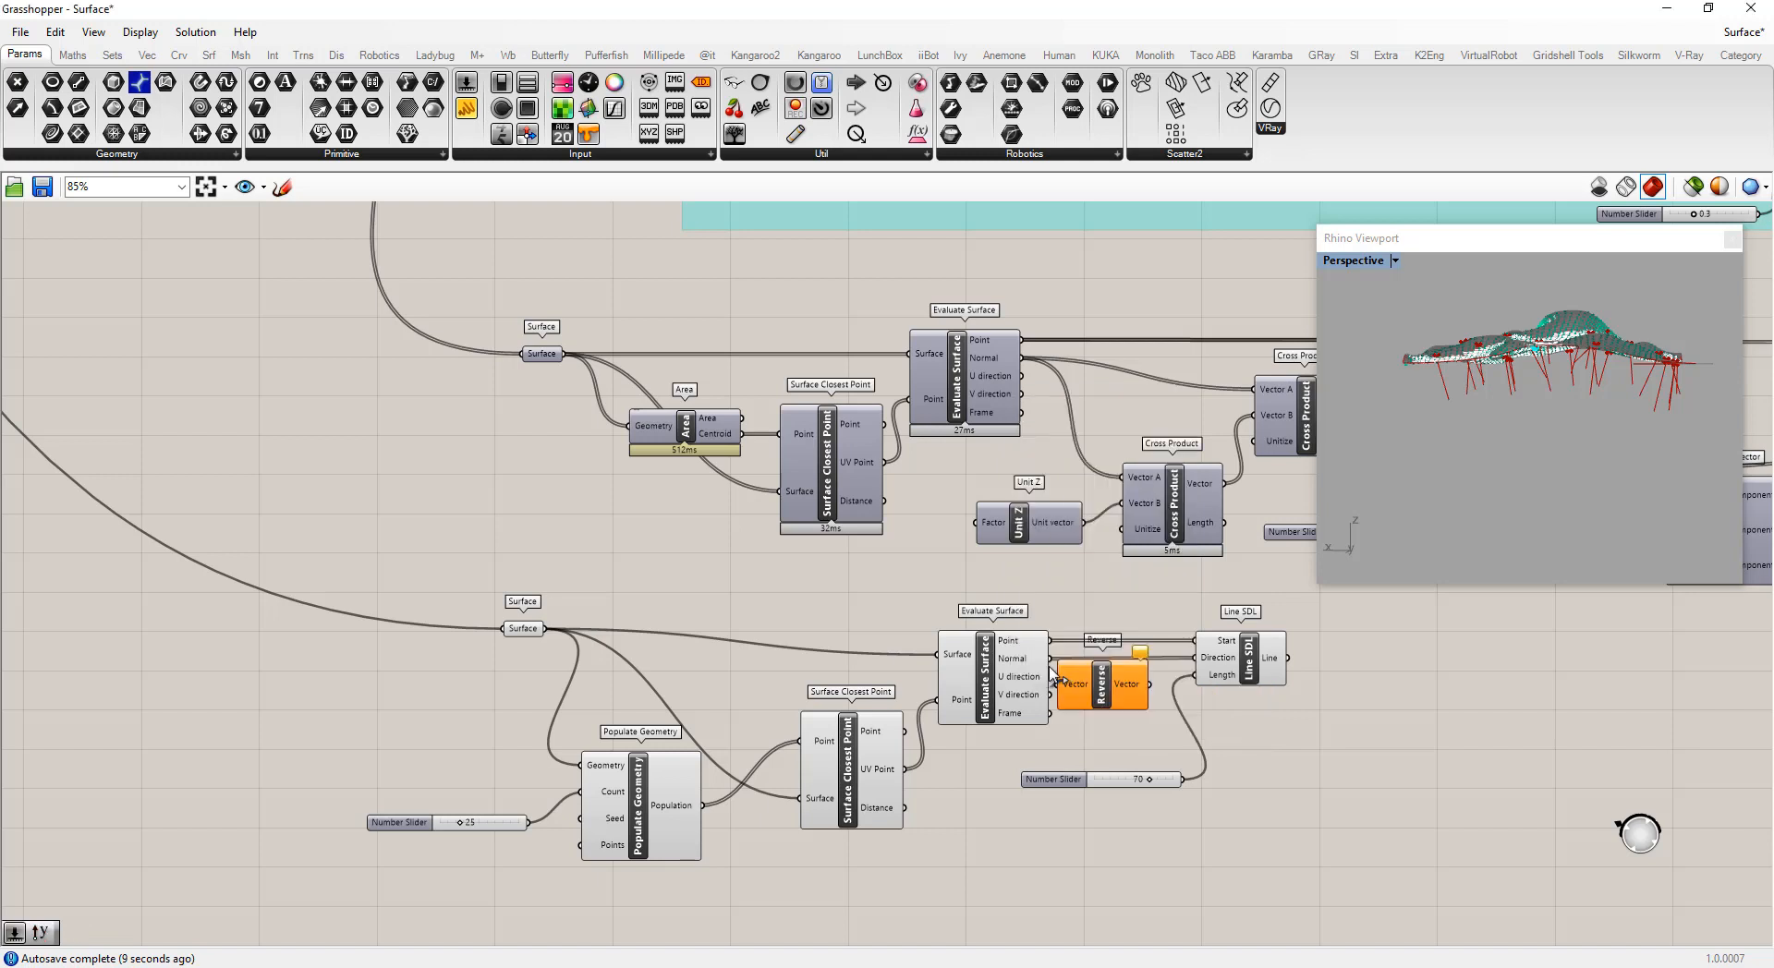
{"action": "left_click_drag", "start_coordinate": [1072, 686], "coordinate": [1198, 658]}
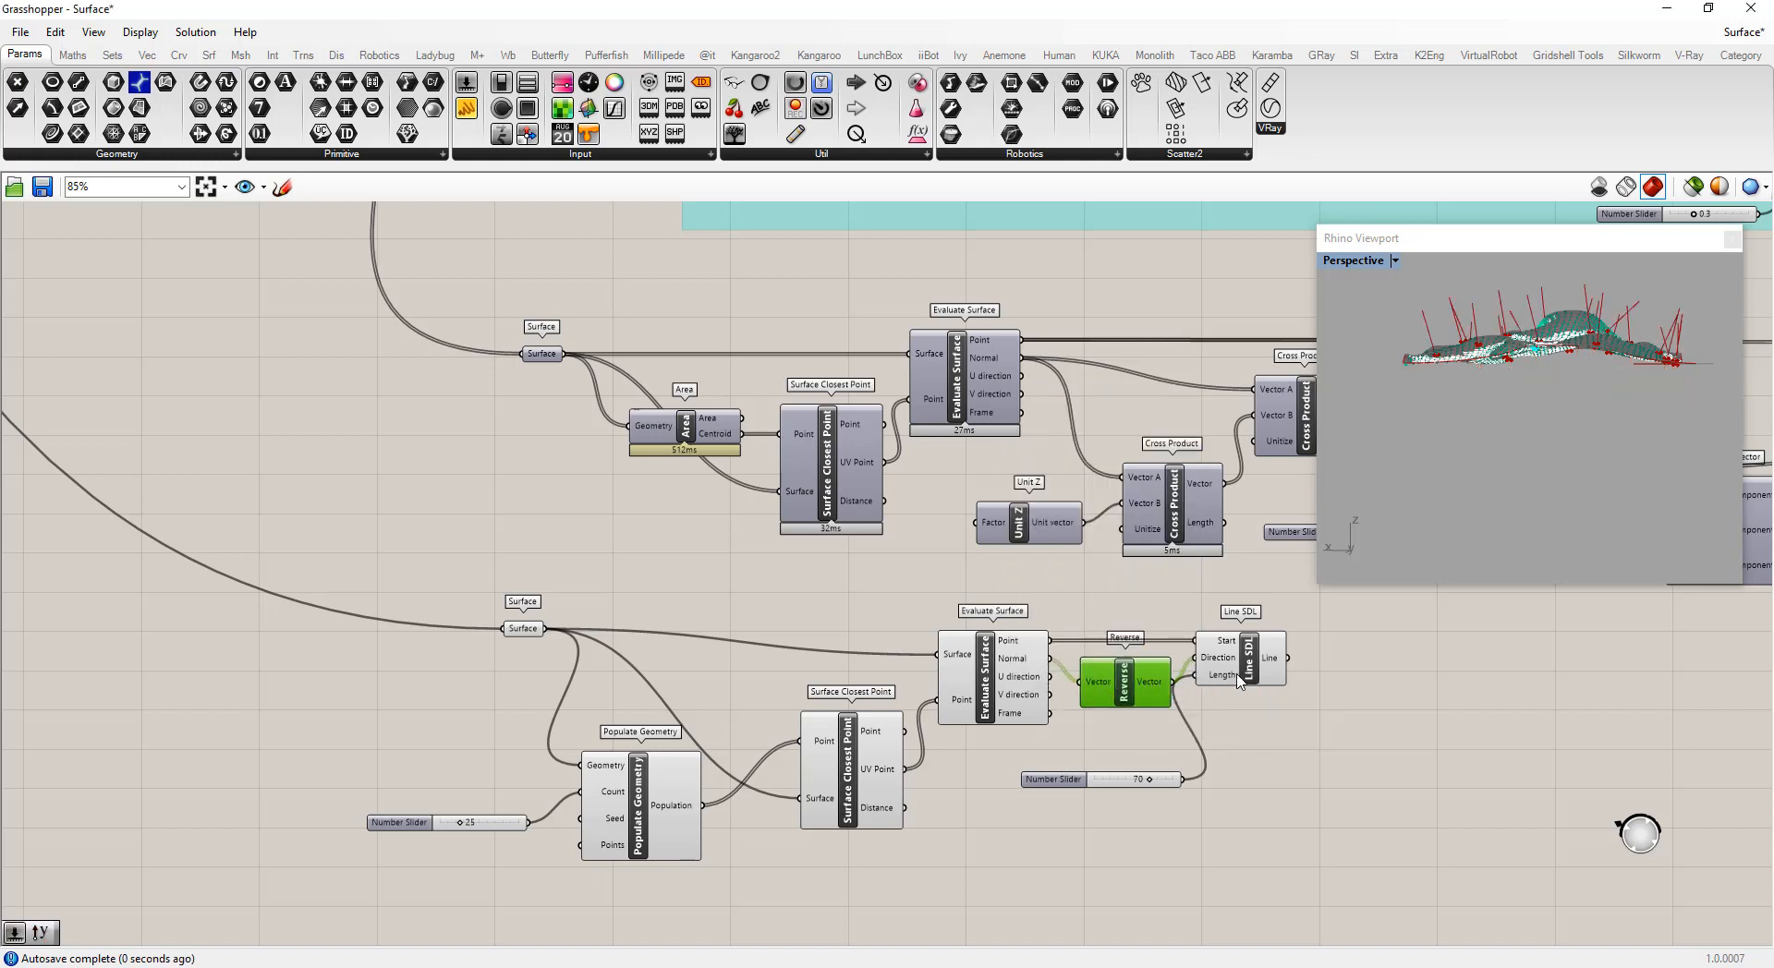
Turn off preview for the Surface parameter, Populate Geometry, Surface Closest Point and Evaluate Surface components
{"action": "mouse_move", "coordinate": [1606, 503]}
{"action": "right_mouse_down"}
{"action": "mouse_move", "coordinate": [1511, 558]}
{"action": "mouse_move", "coordinate": [1444, 571]}
{"action": "mouse_move", "coordinate": [1515, 538]}
{"action": "mouse_move", "coordinate": [1637, 528]}
{"action": "mouse_move", "coordinate": [1650, 501]}
{"action": "mouse_move", "coordinate": [1606, 517]}
{"action": "right_mouse_up"}
{"action": "left_click_drag", "start_coordinate": [1002, 915], "coordinate": [509, 605]}
{"action": "right_click", "coordinate": [542, 558]}
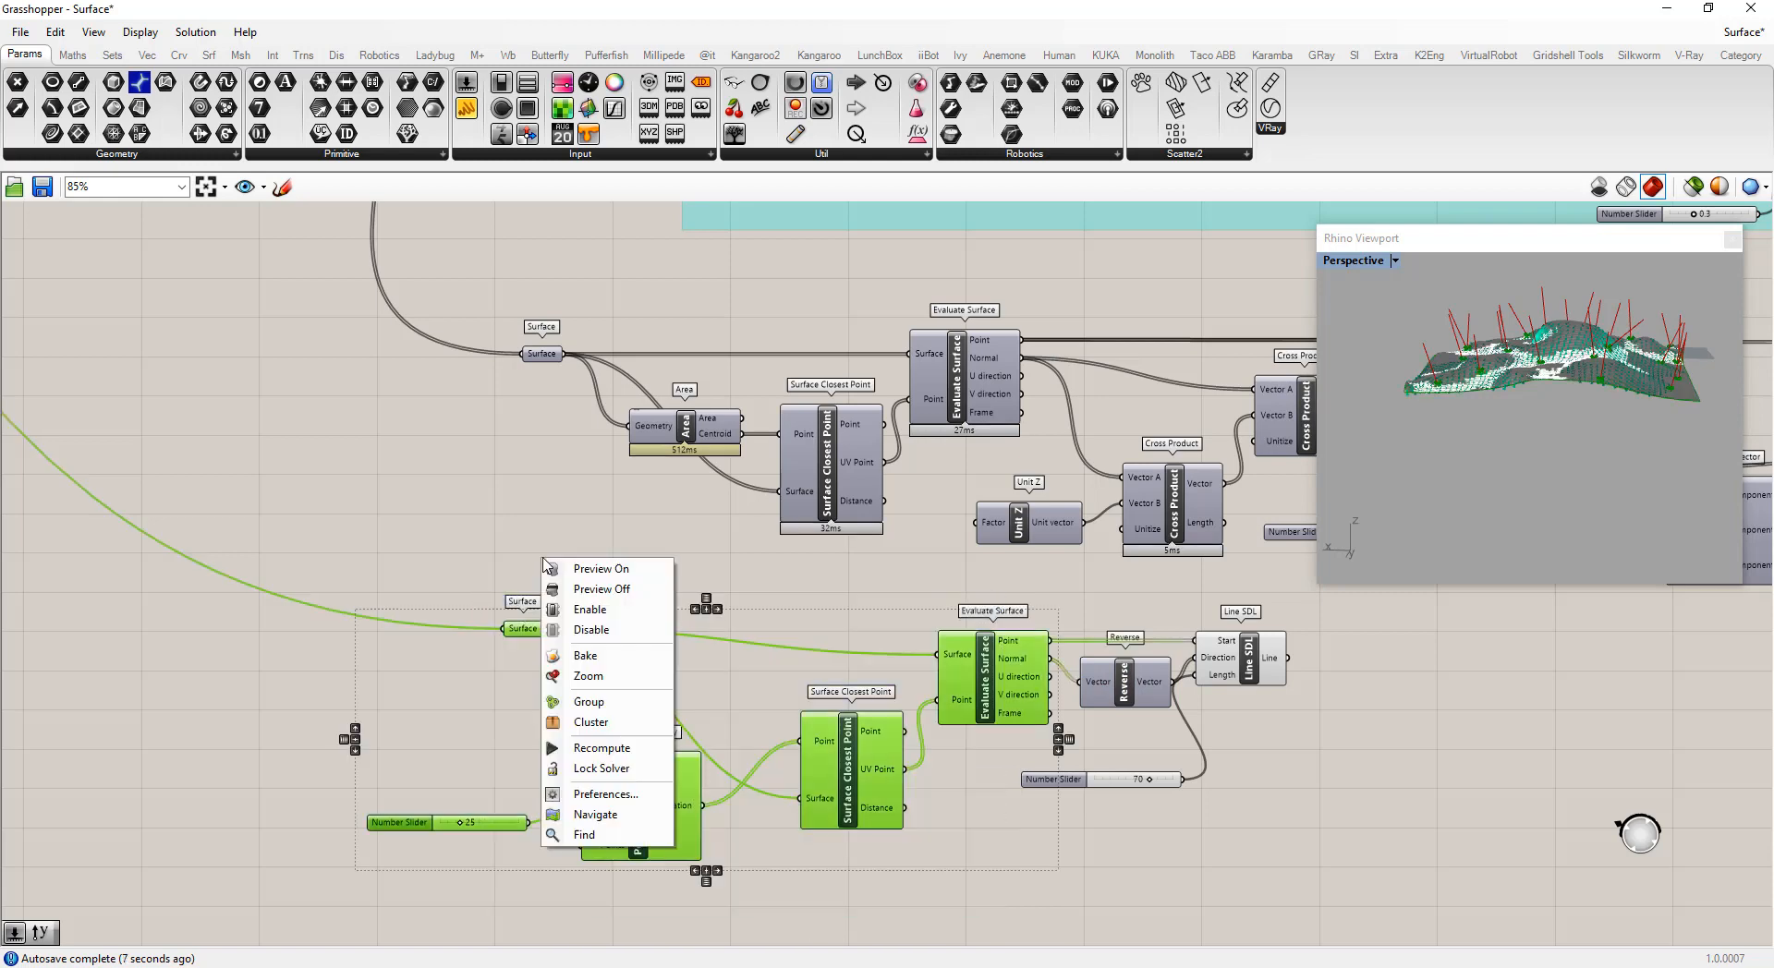
{"action": "left_click", "coordinate": [605, 588]}
{"action": "left_click", "coordinate": [1314, 714]}
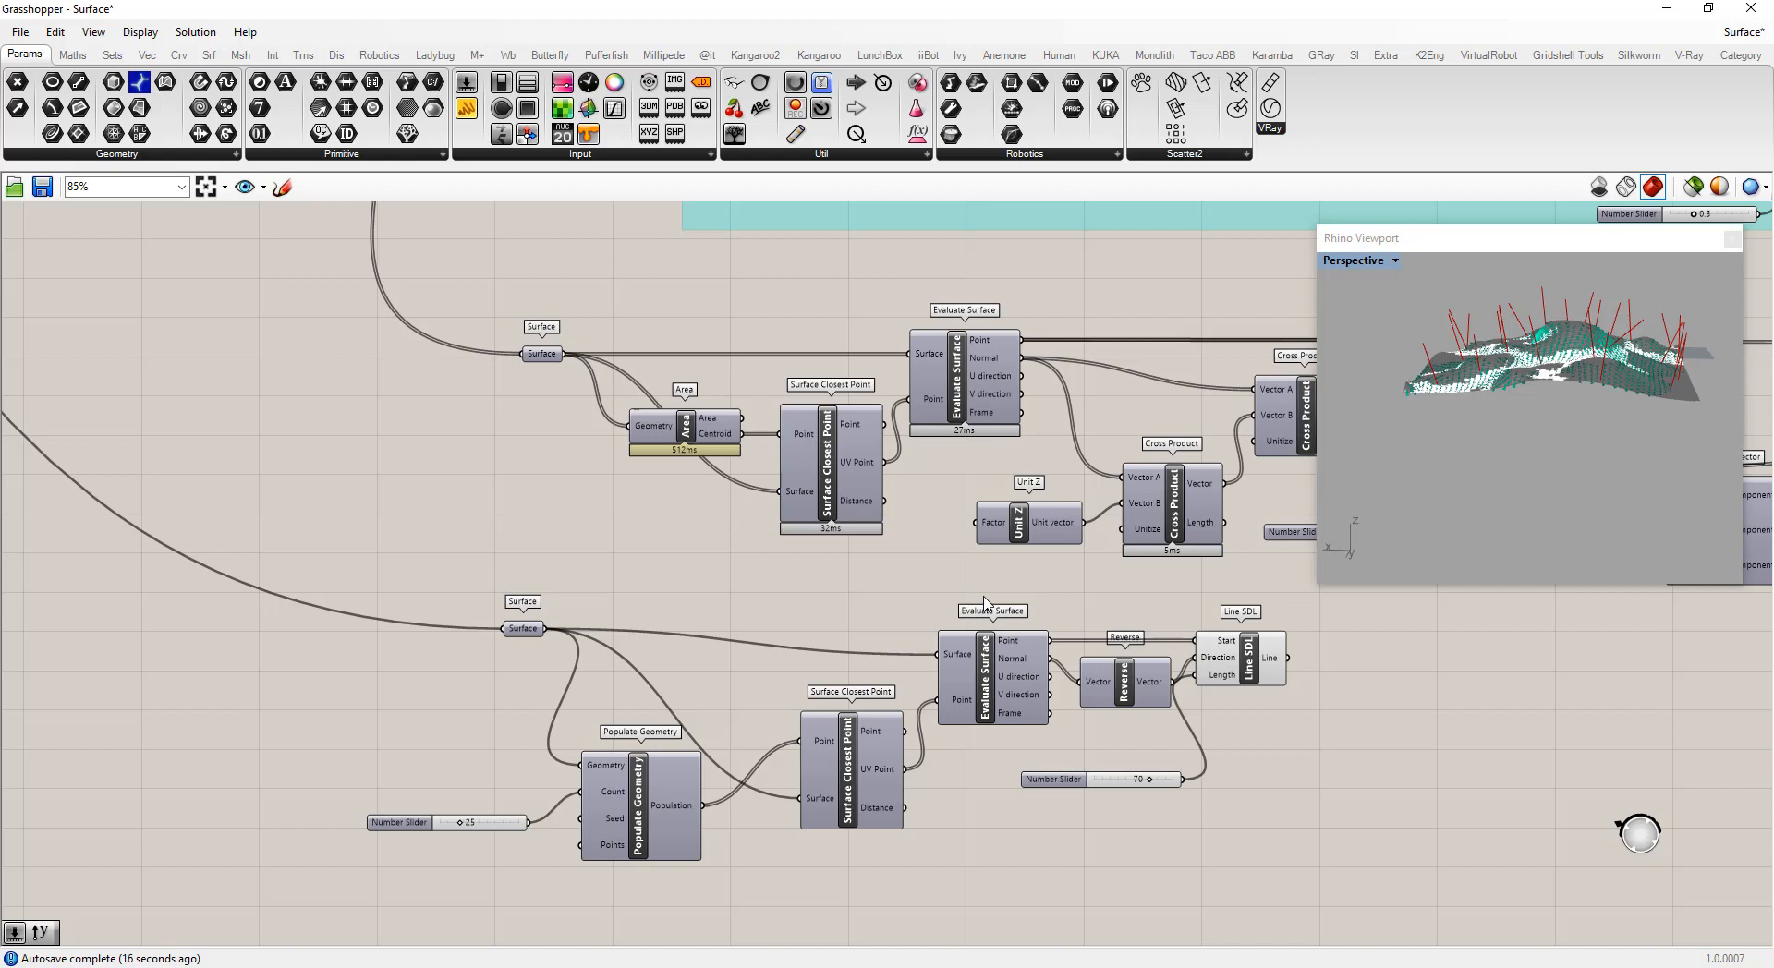
Add a Marker Dimension component beside the Line SDL output
{"action": "scroll", "coordinate": [1413, 588], "scroll_direction": "down", "scroll_amount": 3}
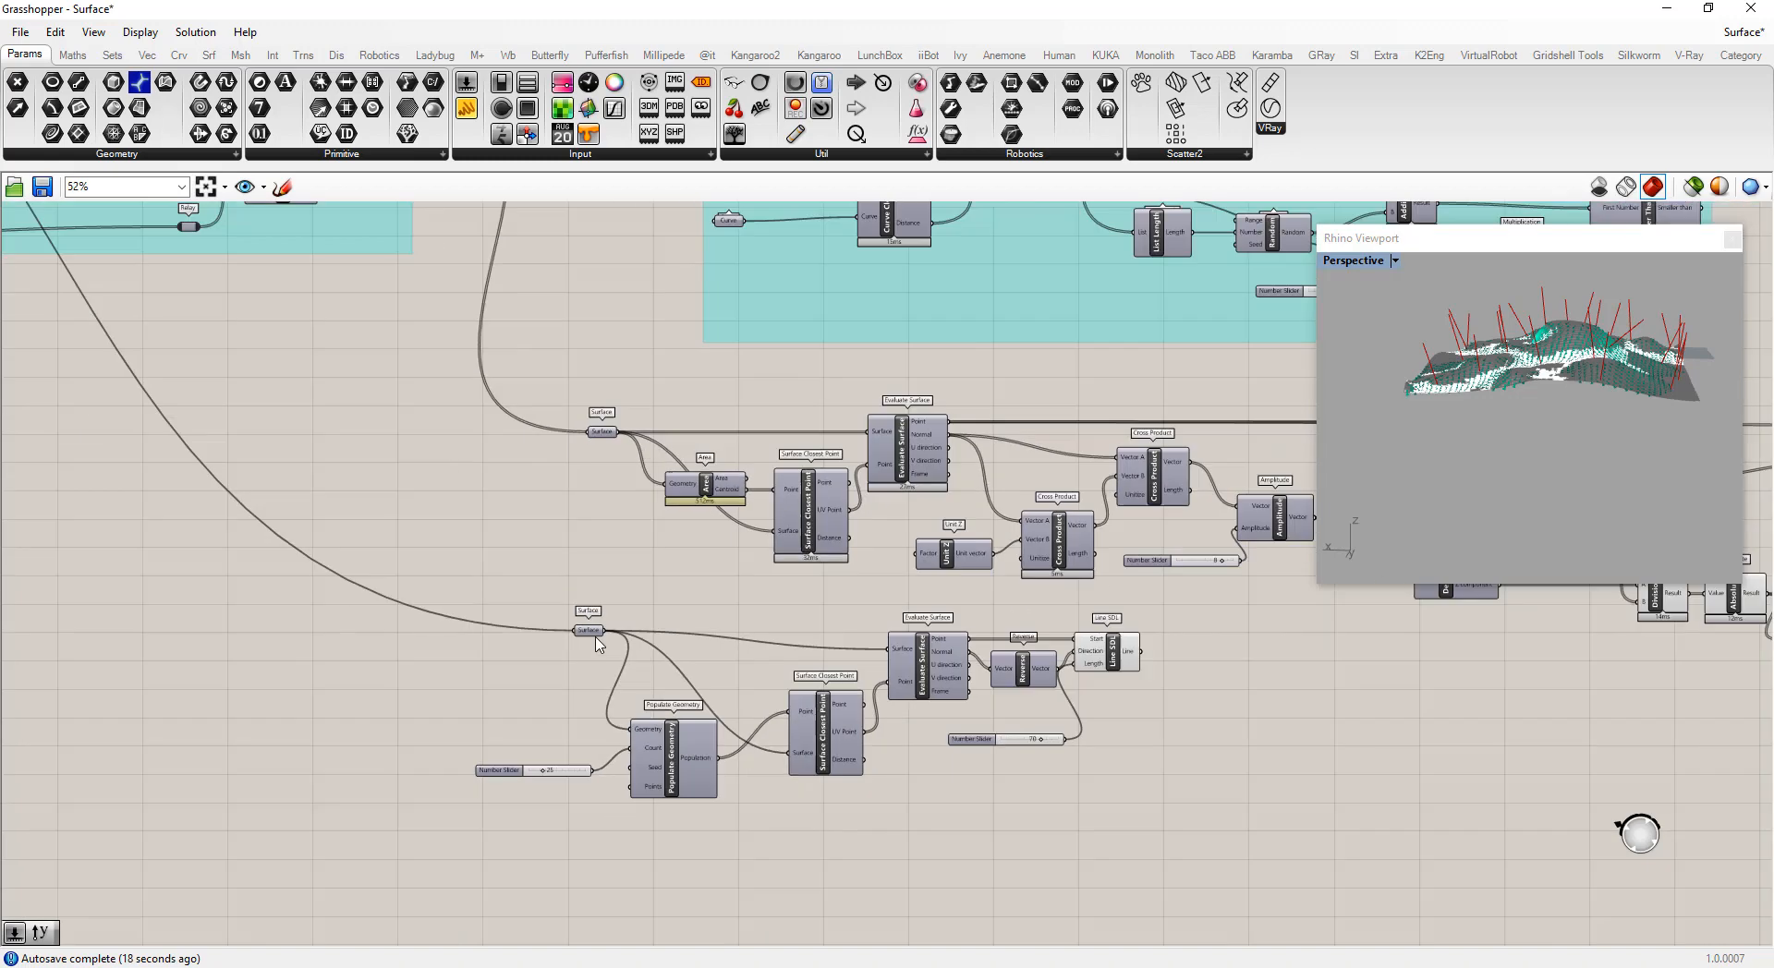
{"action": "scroll", "coordinate": [1022, 704], "scroll_direction": "up", "scroll_amount": 4}
{"action": "left_click_drag", "start_coordinate": [925, 594], "coordinate": [1006, 610]}
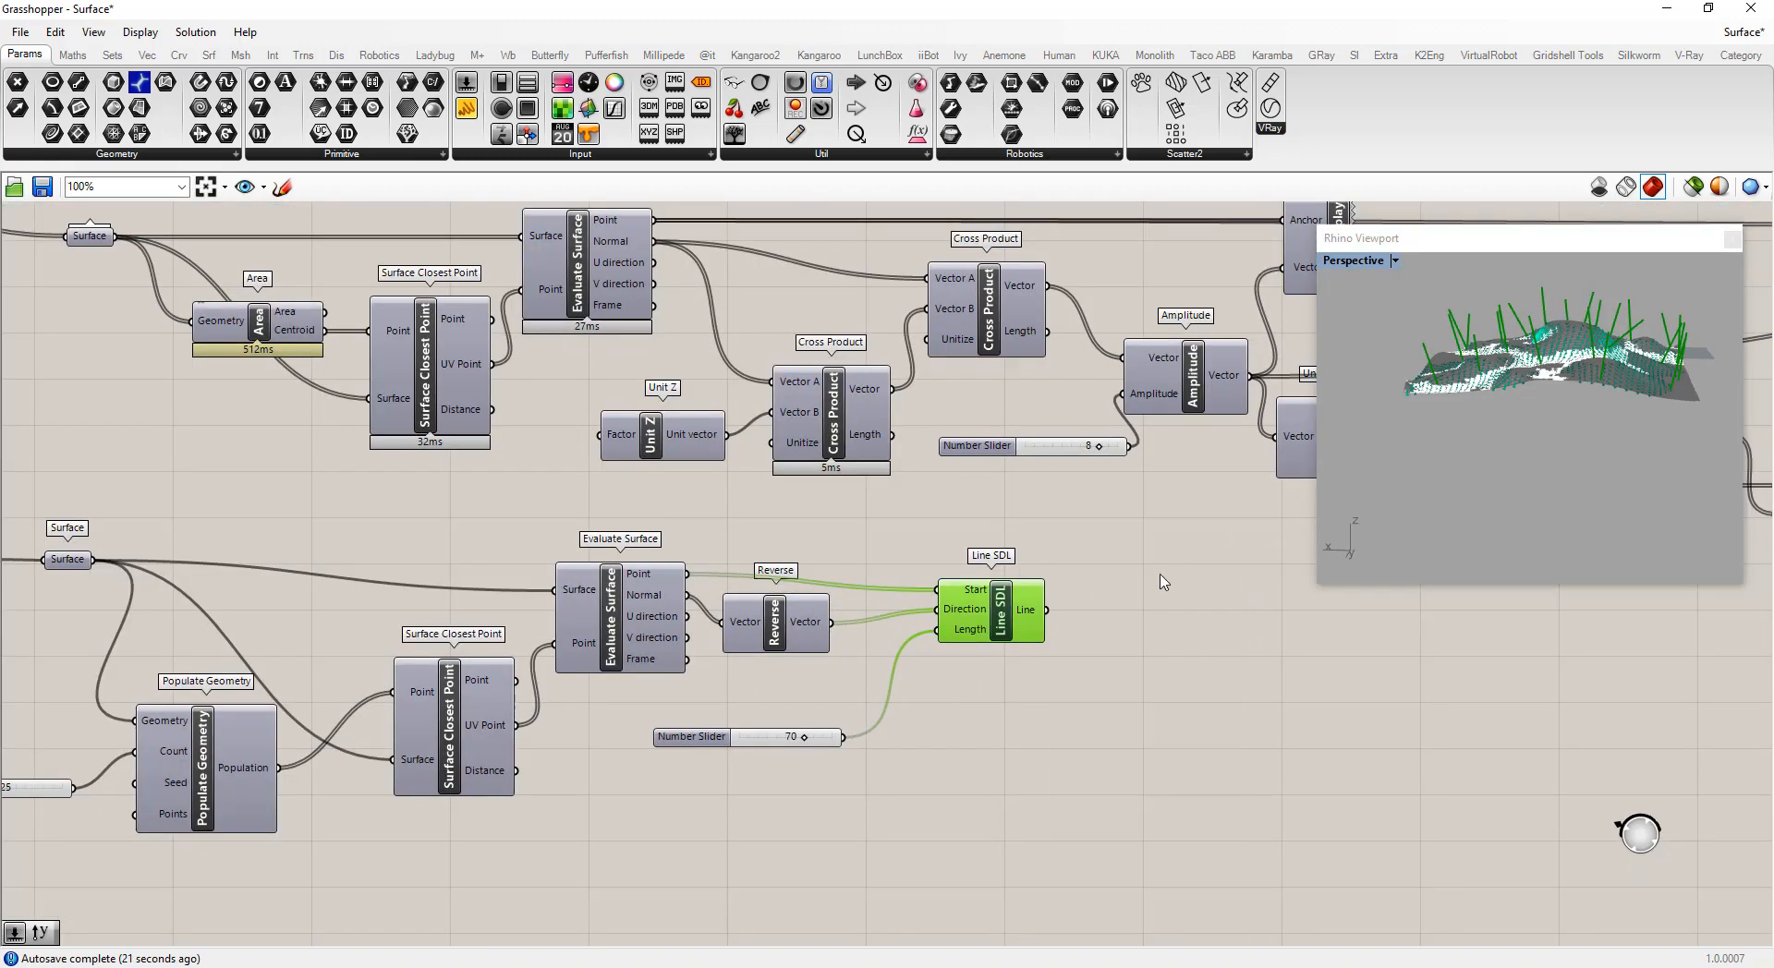
{"action": "double_click", "coordinate": [1161, 621]}
{"action": "type", "text": "marker"}
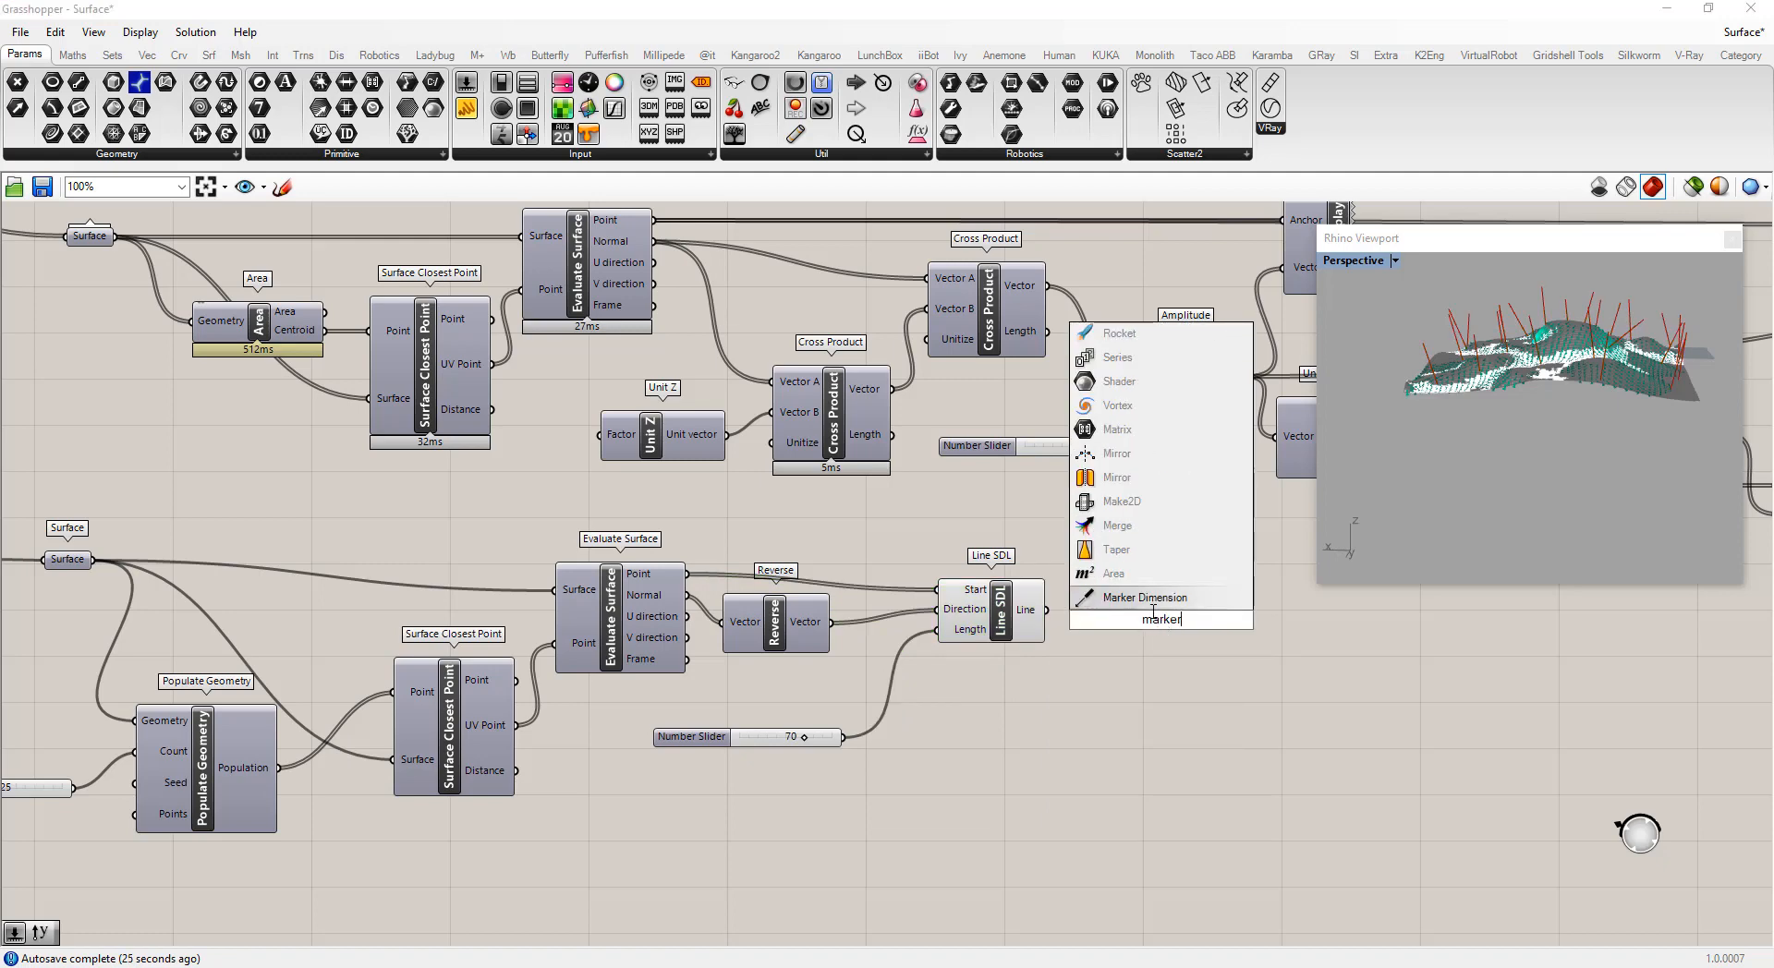
{"action": "left_click", "coordinate": [1145, 597]}
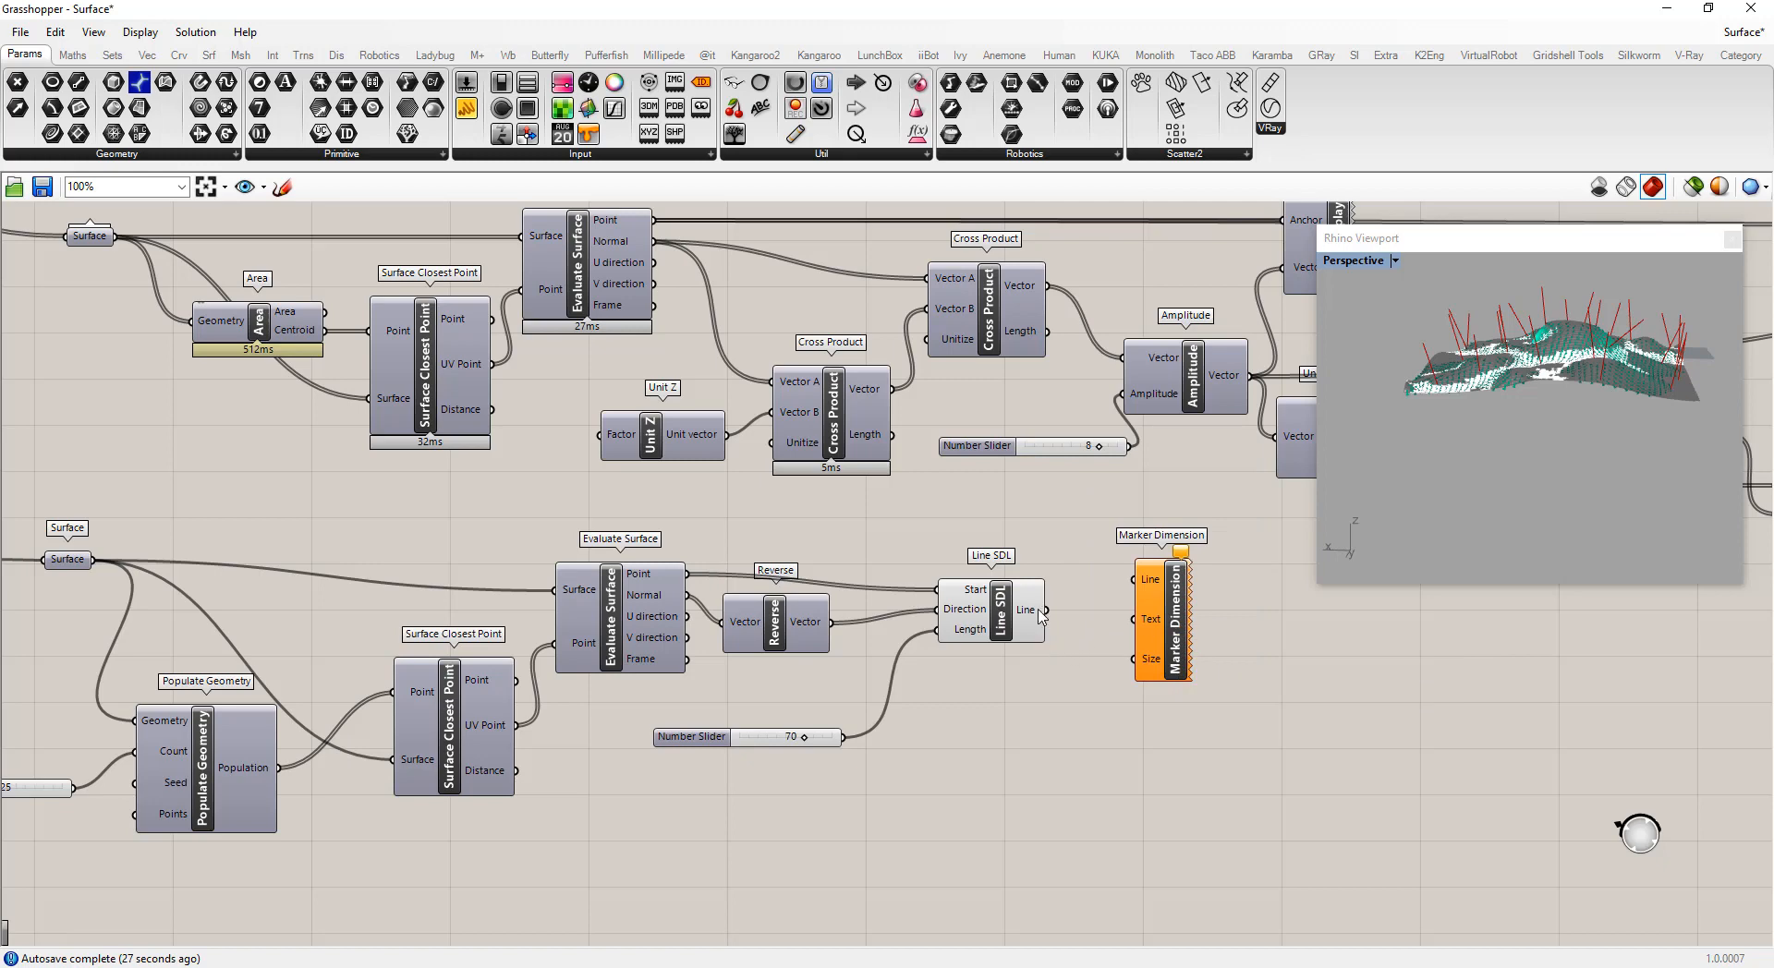
Connect the Line SDL output to the Marker Dimension Line input and drive its Size with a number slider set to 3.25
{"action": "mouse_move", "coordinate": [1045, 611]}
{"action": "left_mouse_down"}
{"action": "mouse_move", "coordinate": [1134, 579]}
{"action": "mouse_move", "coordinate": [1255, 646]}
{"action": "left_mouse_up"}
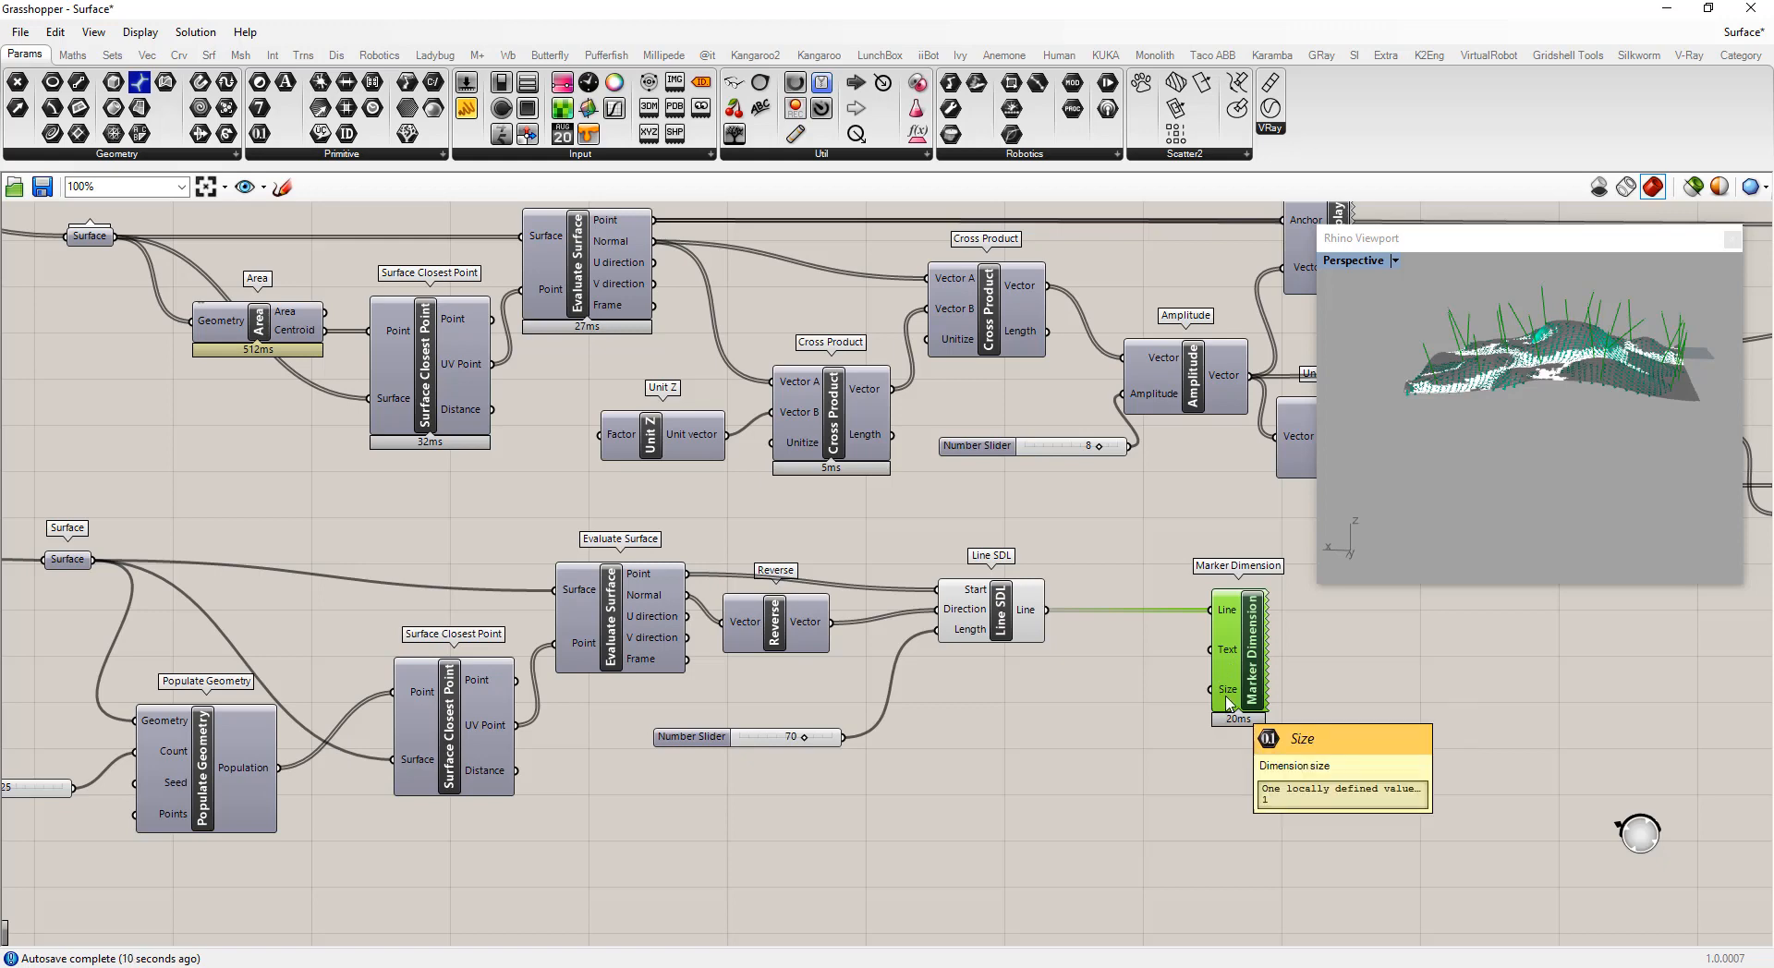
{"action": "double_click", "coordinate": [1111, 744]}
{"action": "type", "text": "3.25"}
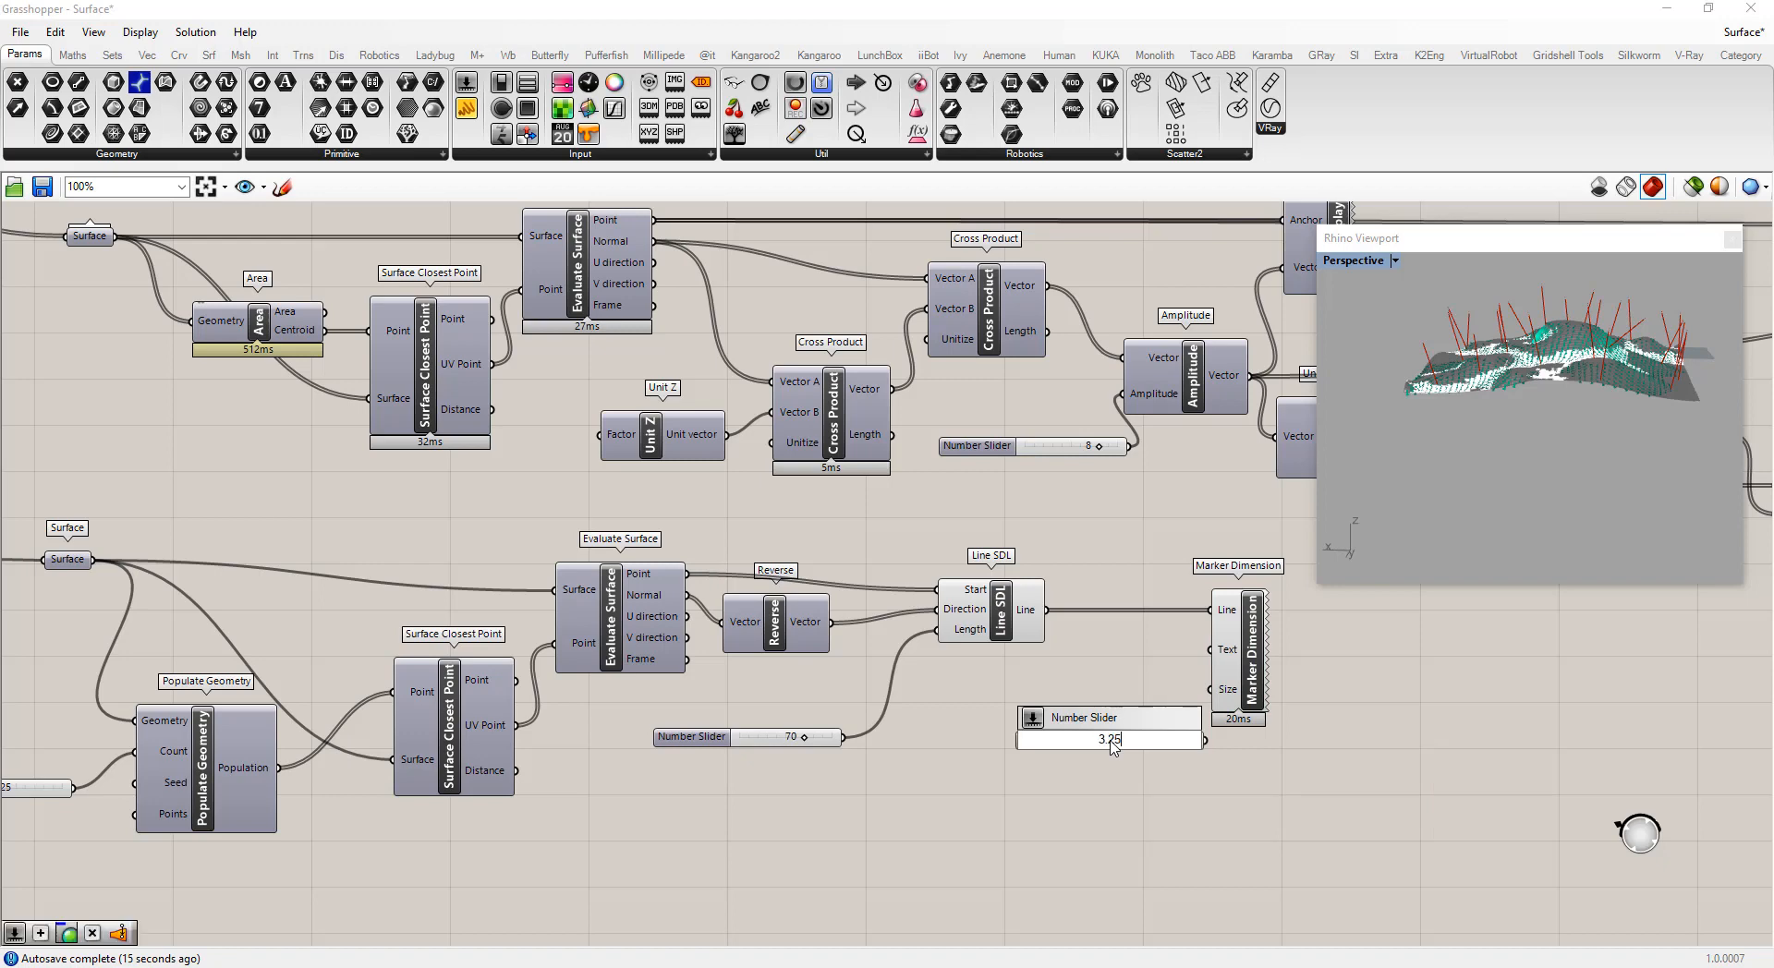
{"action": "key", "text": "Return"}
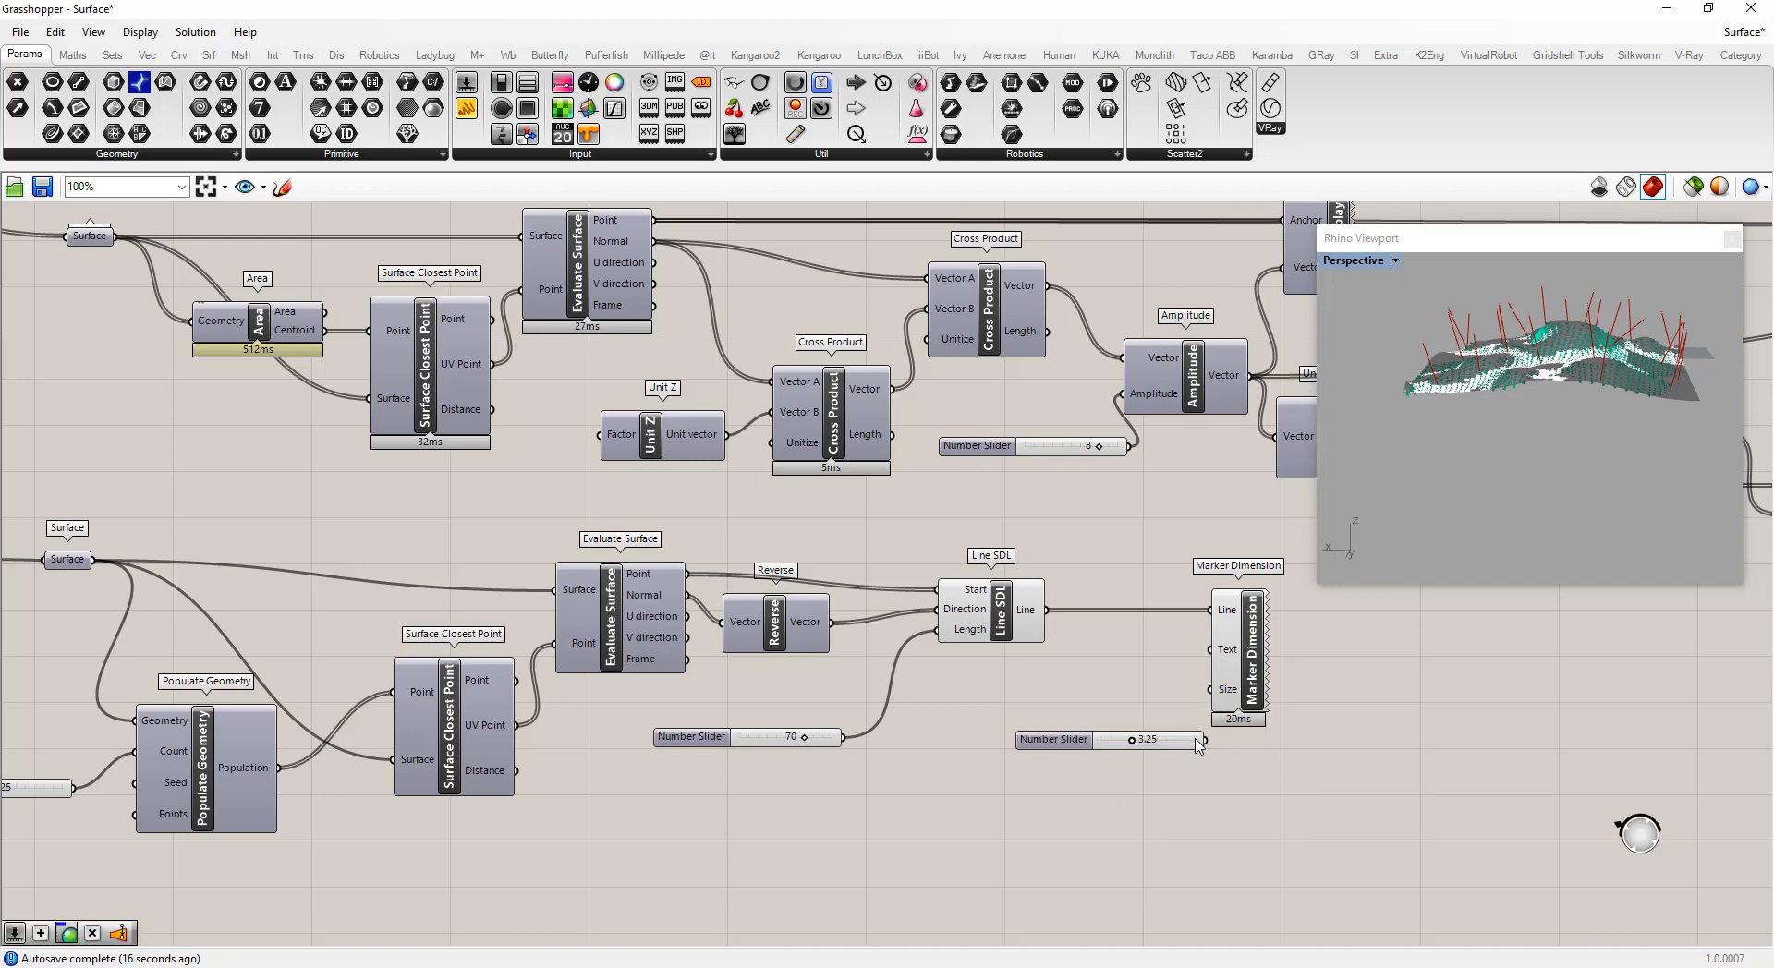
{"action": "mouse_move", "coordinate": [1205, 739]}
{"action": "left_mouse_down"}
{"action": "mouse_move", "coordinate": [1210, 689]}
{"action": "mouse_move", "coordinate": [1252, 665]}
{"action": "left_mouse_up"}
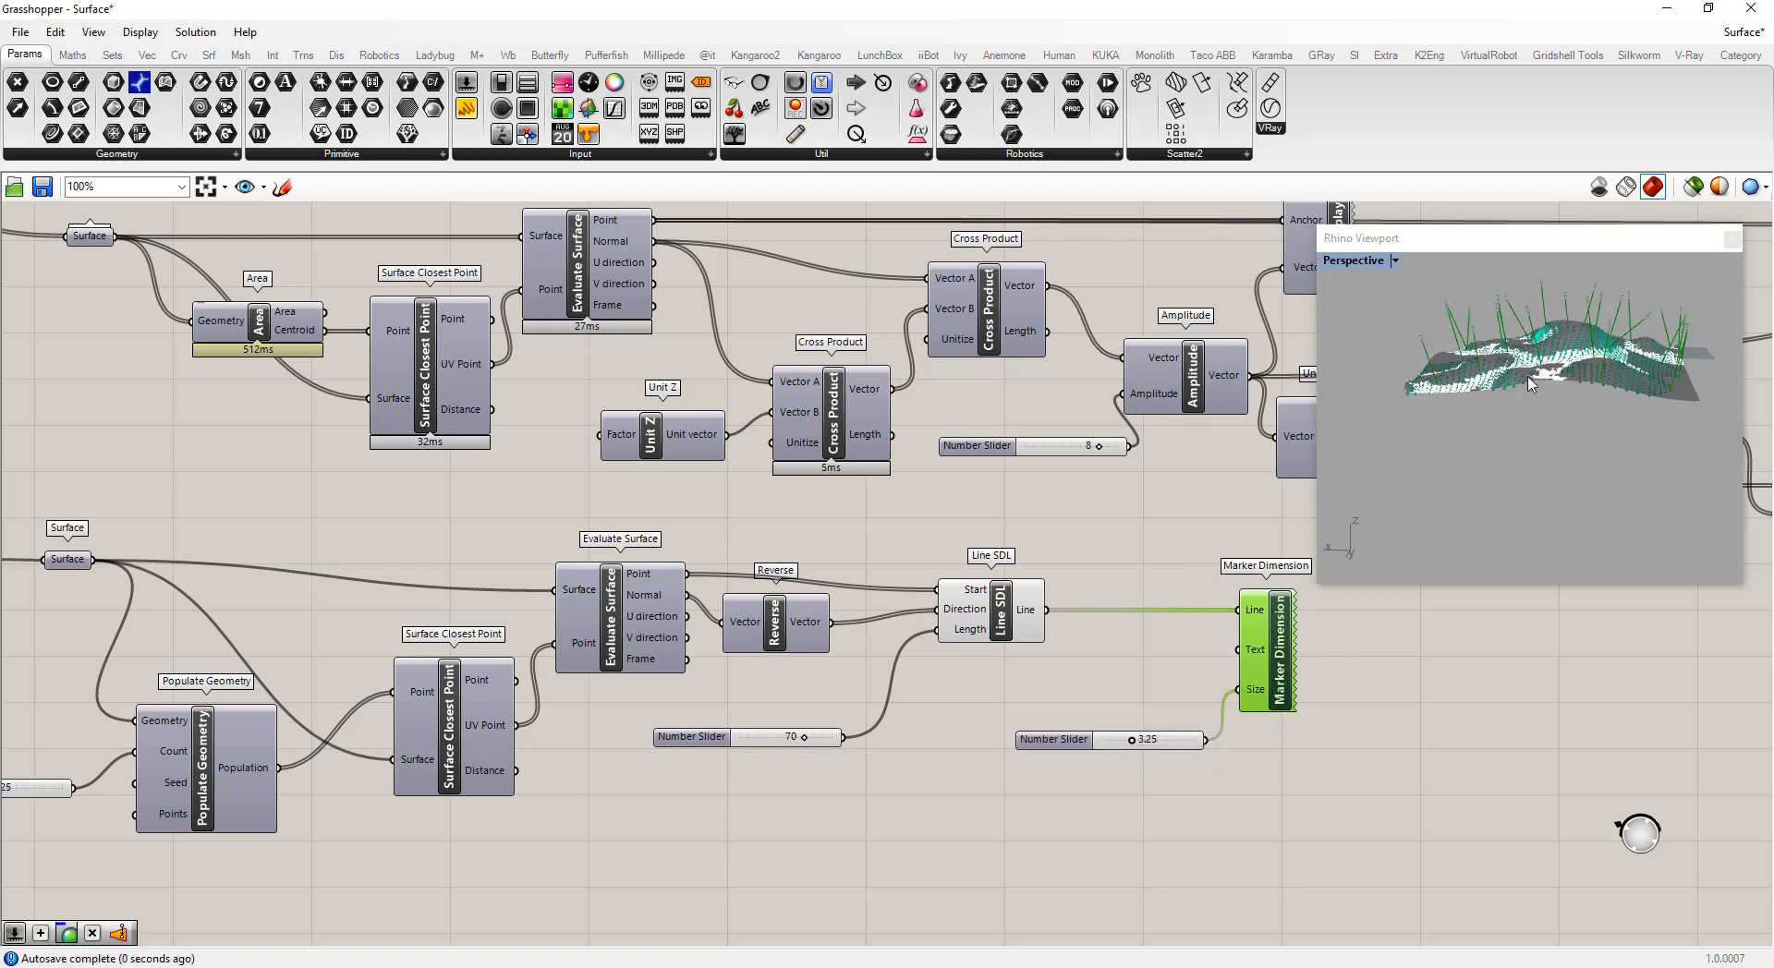
Rearrange the canvas, shifting the point-normal group downward and moving the Deconstruct Vector component back into the upper chain
{"action": "scroll", "coordinate": [1529, 383], "scroll_direction": "up", "scroll_amount": 6}
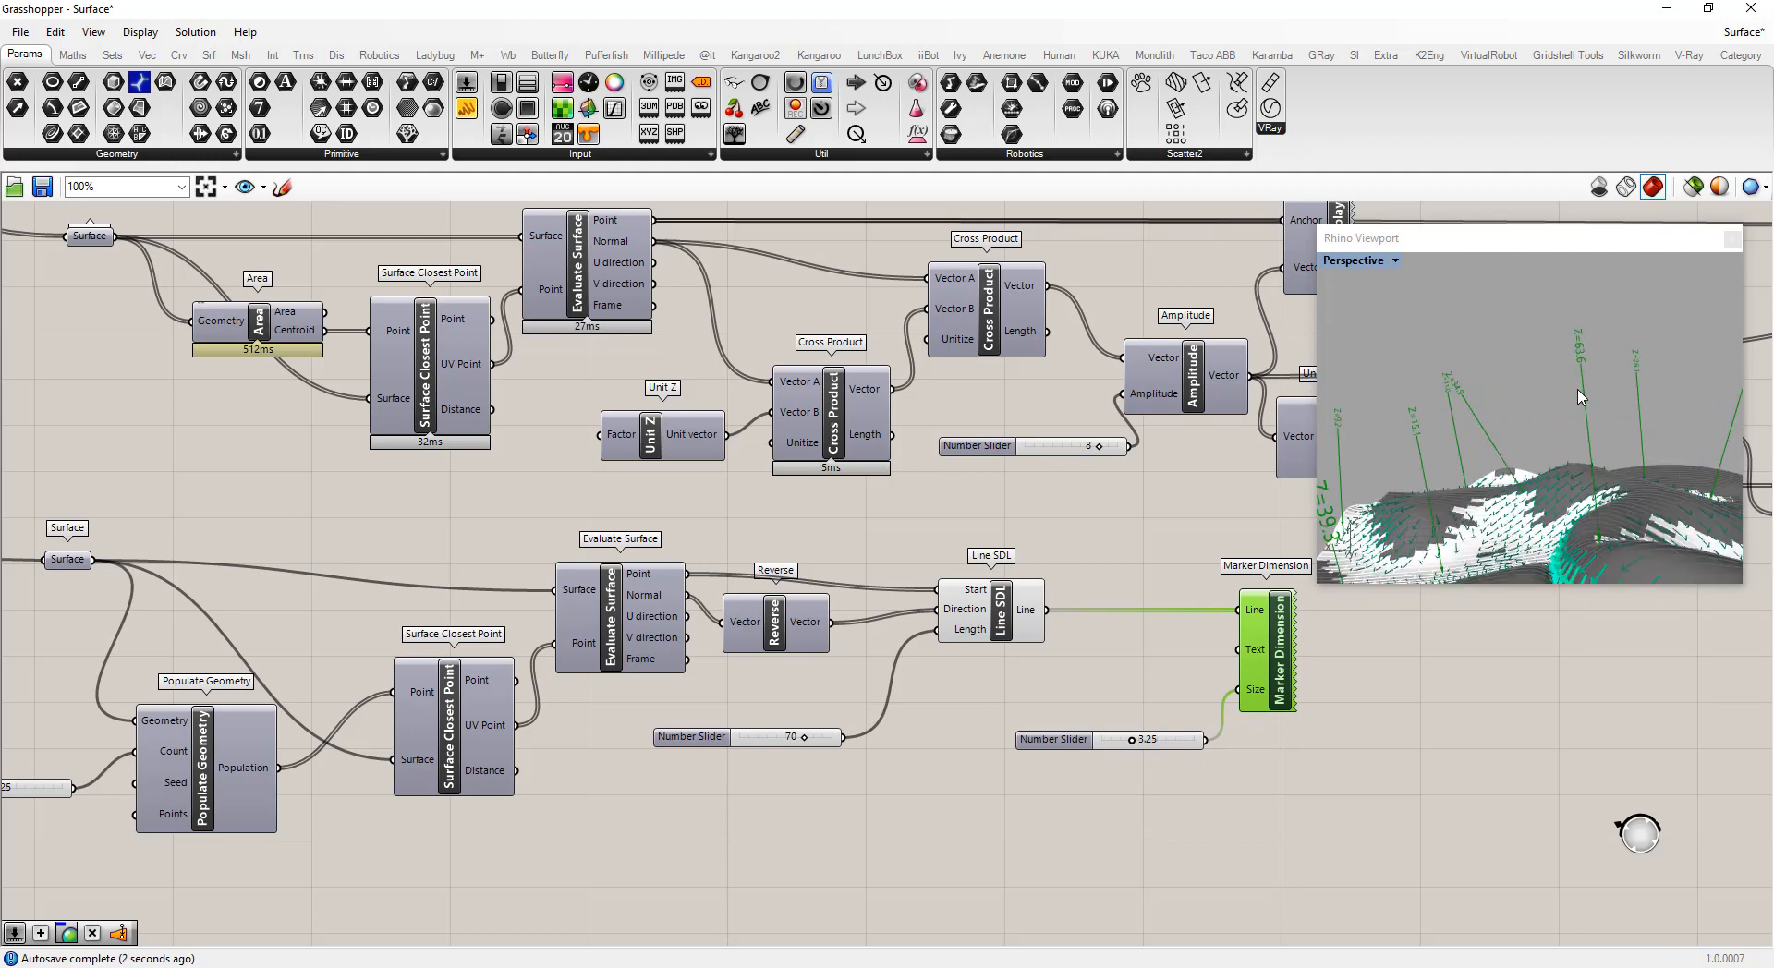
{"action": "scroll", "coordinate": [1437, 401], "scroll_direction": "up", "scroll_amount": 3}
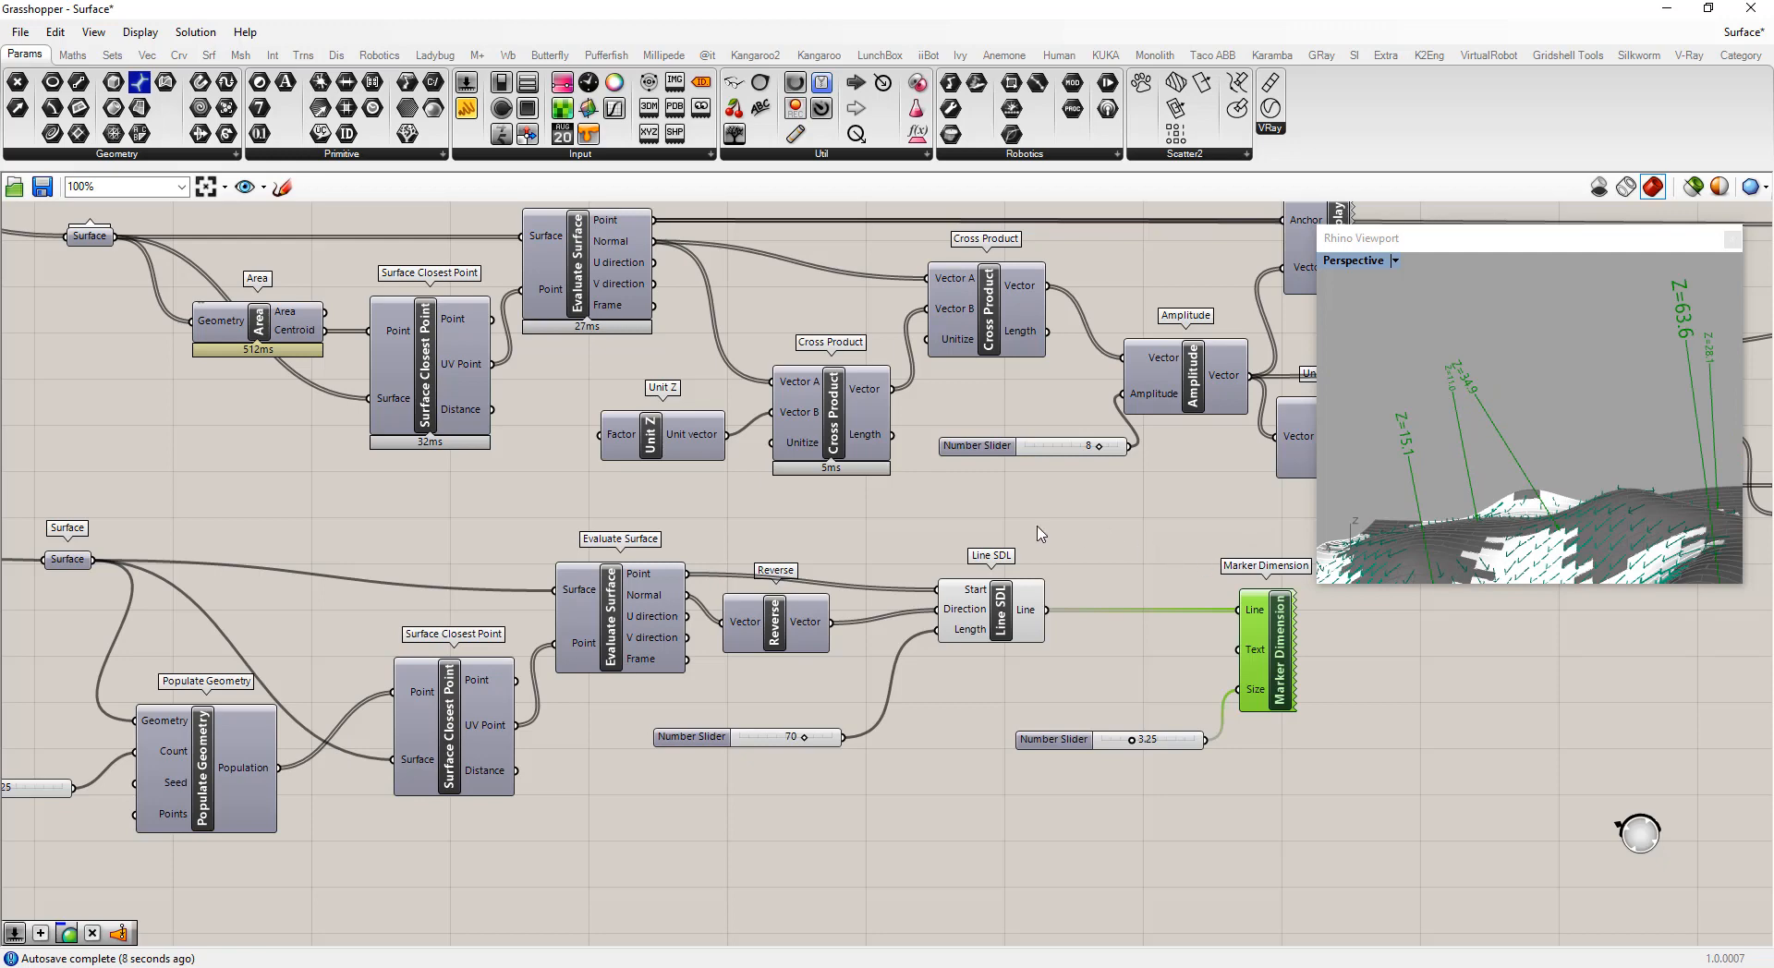
{"action": "scroll", "coordinate": [831, 573], "scroll_direction": "down", "scroll_amount": 6}
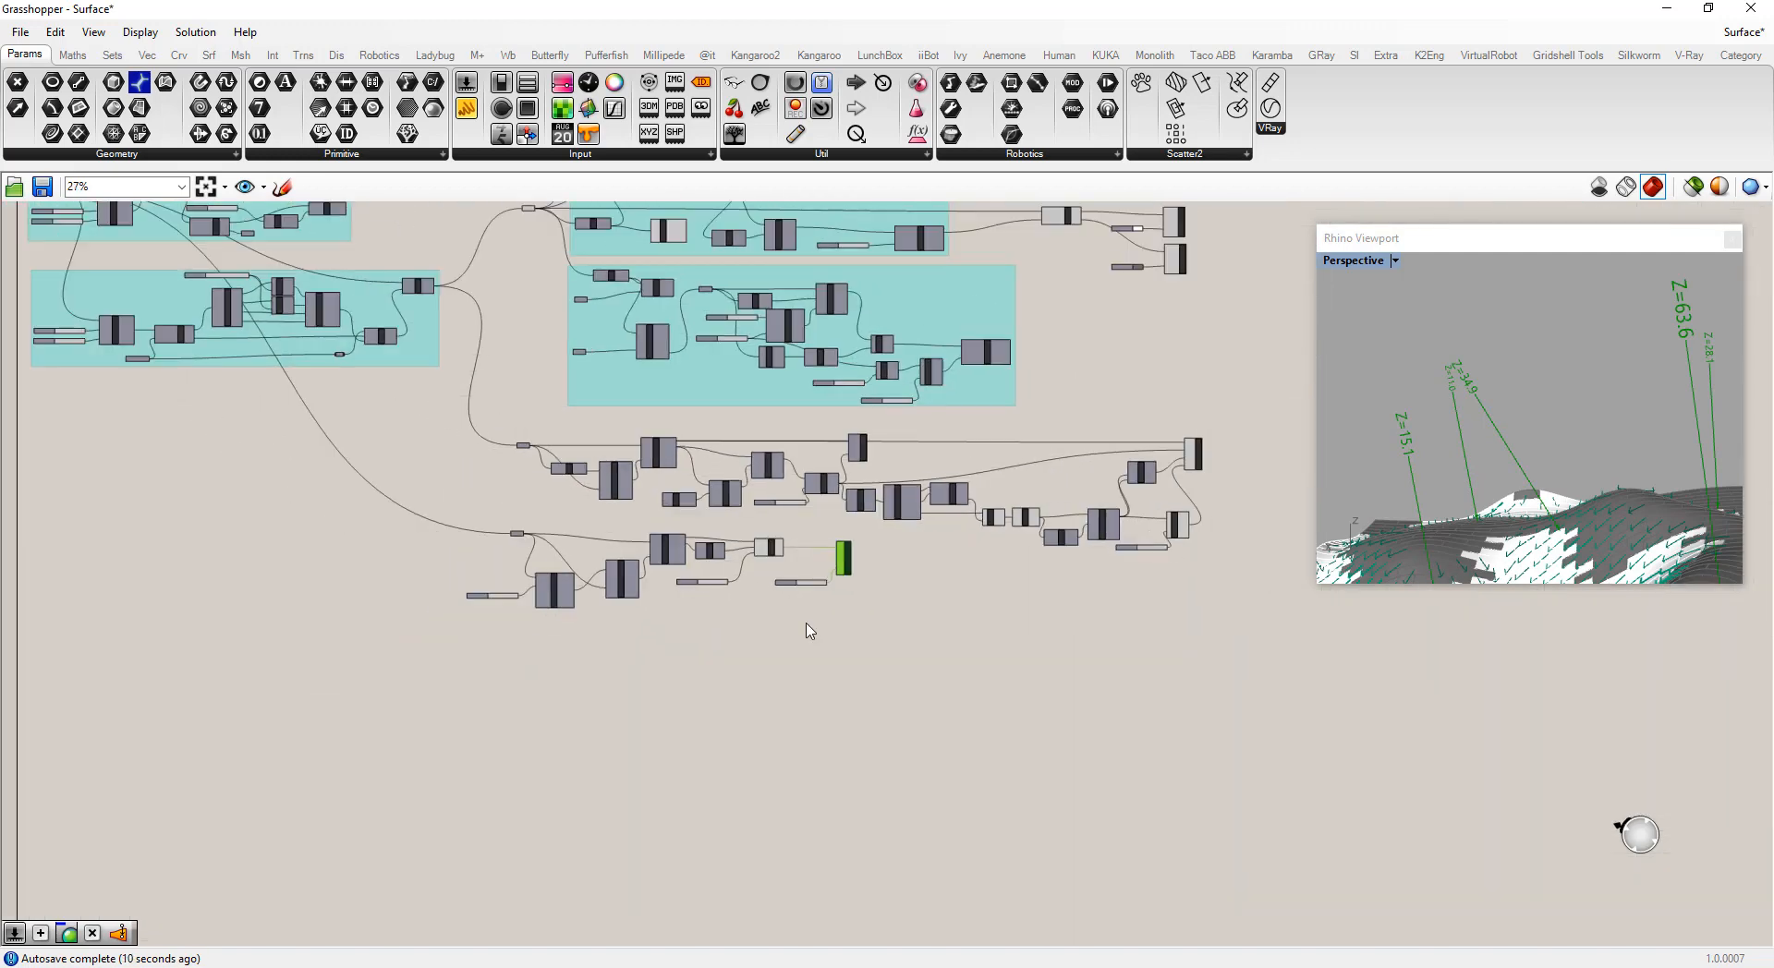
{"action": "left_click_drag", "start_coordinate": [951, 671], "coordinate": [610, 626]}
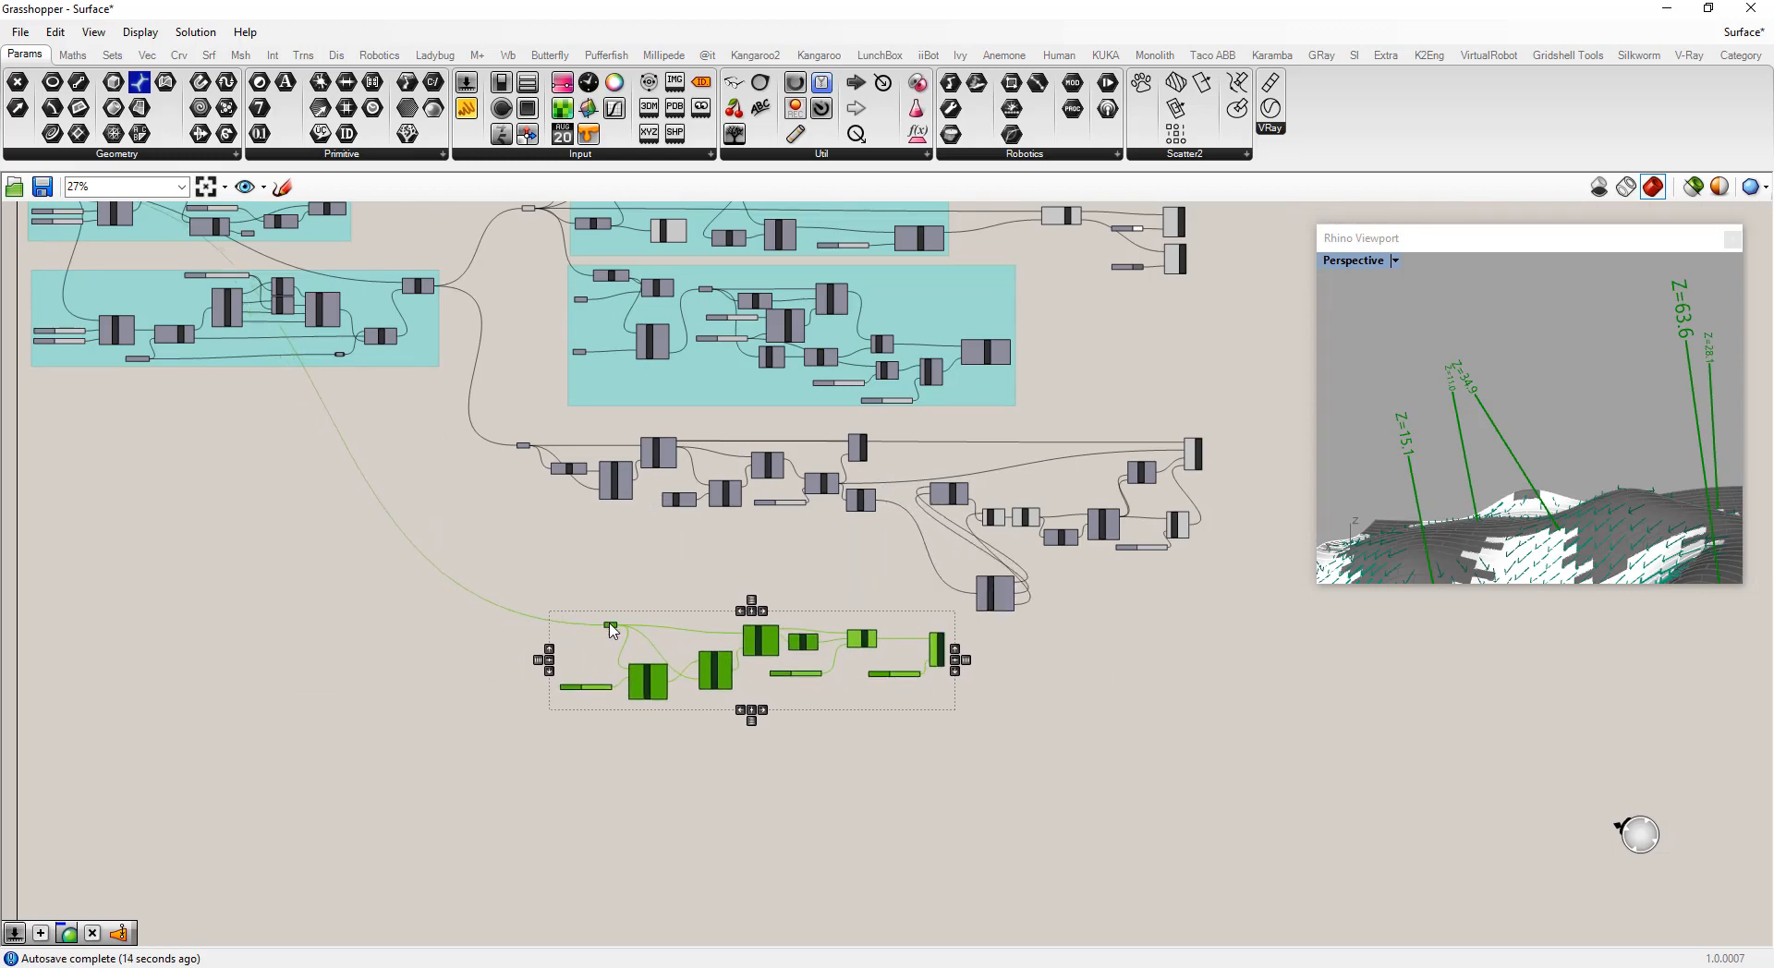
{"action": "left_click", "coordinate": [921, 662]}
{"action": "left_click_drag", "start_coordinate": [994, 605], "coordinate": [902, 522]}
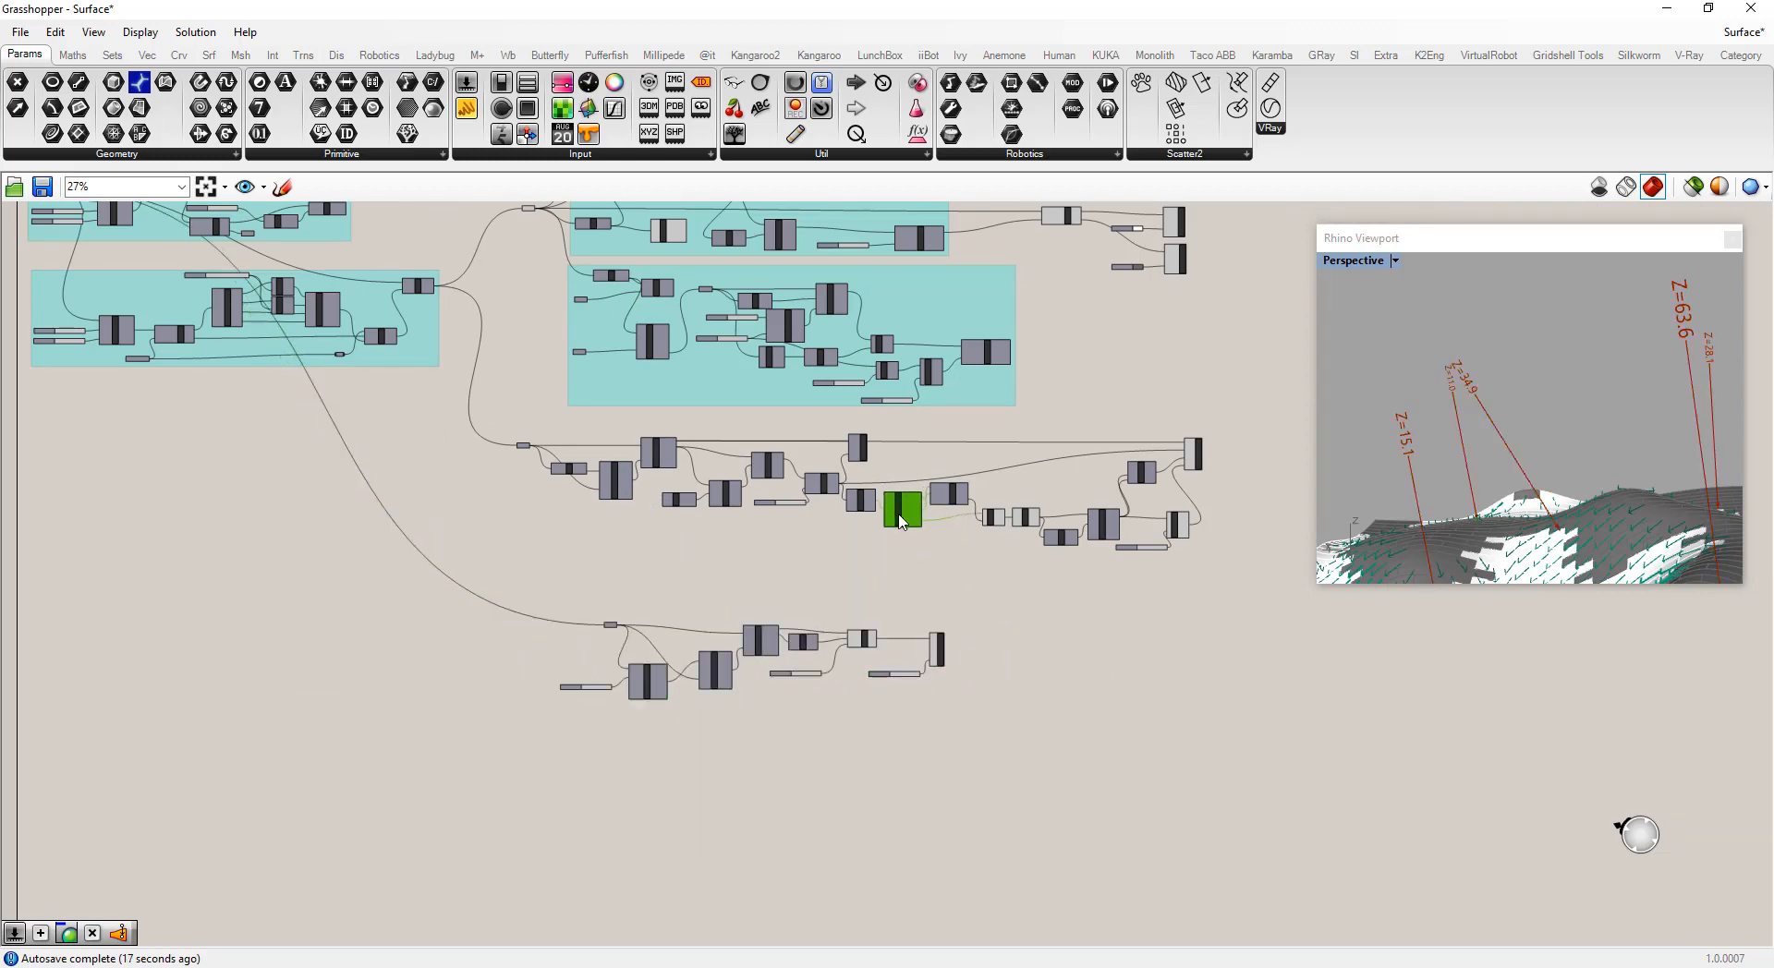
Connect the Absolute component's Result output to the Marker Dimension Text input
{"action": "scroll", "coordinate": [1007, 547], "scroll_direction": "up", "scroll_amount": 5}
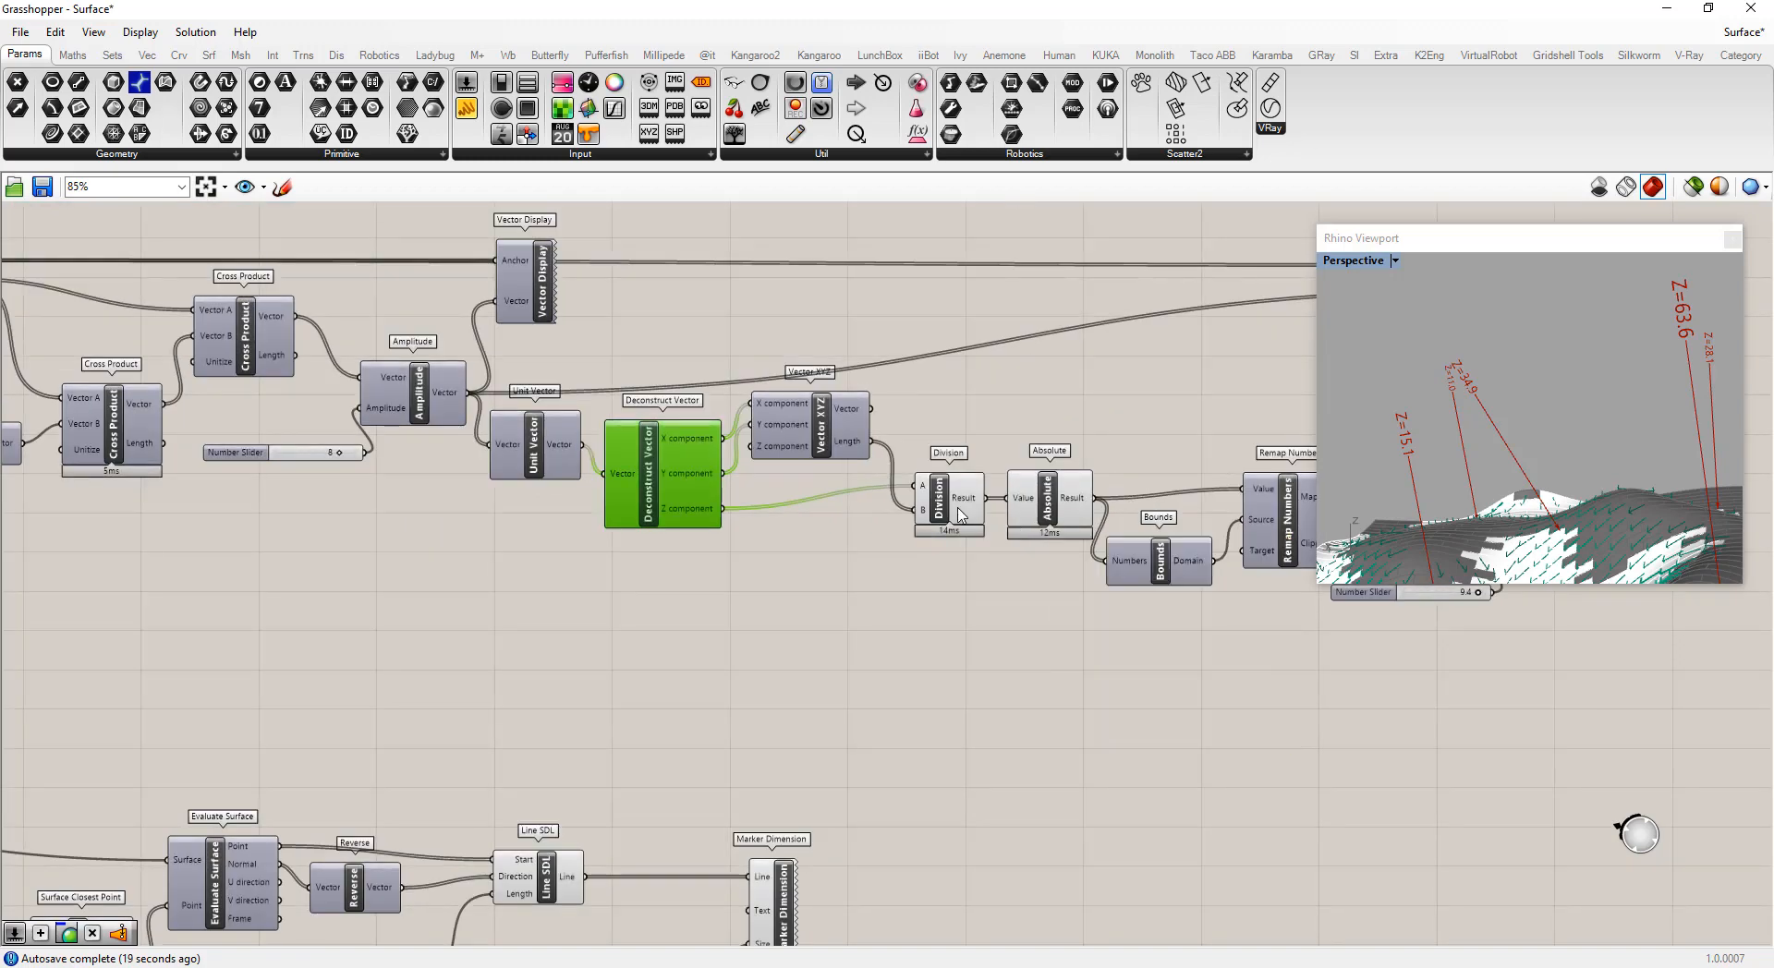
{"action": "mouse_move", "coordinate": [956, 515]}
{"action": "scroll", "coordinate": [956, 514], "scroll_direction": "down", "scroll_amount": 3}
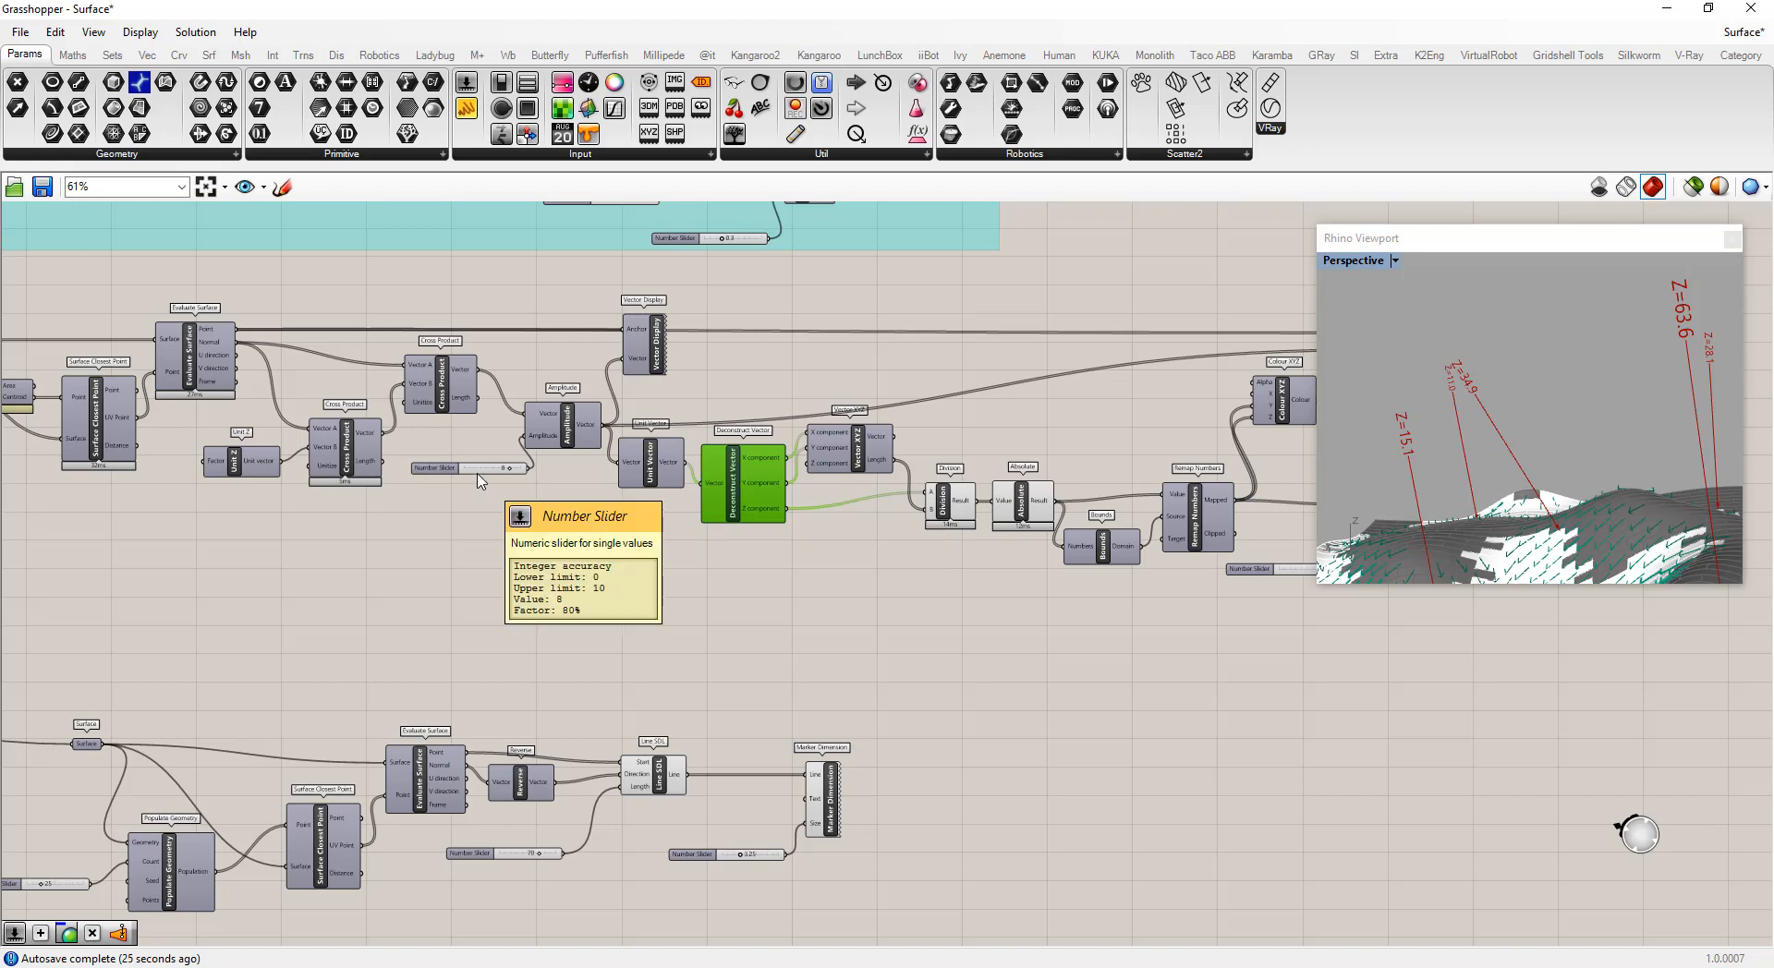
{"action": "scroll", "coordinate": [425, 460], "scroll_direction": "down", "scroll_amount": 1}
{"action": "scroll", "coordinate": [425, 459], "scroll_direction": "down", "scroll_amount": 1}
{"action": "scroll", "coordinate": [791, 495], "scroll_direction": "up", "scroll_amount": 4}
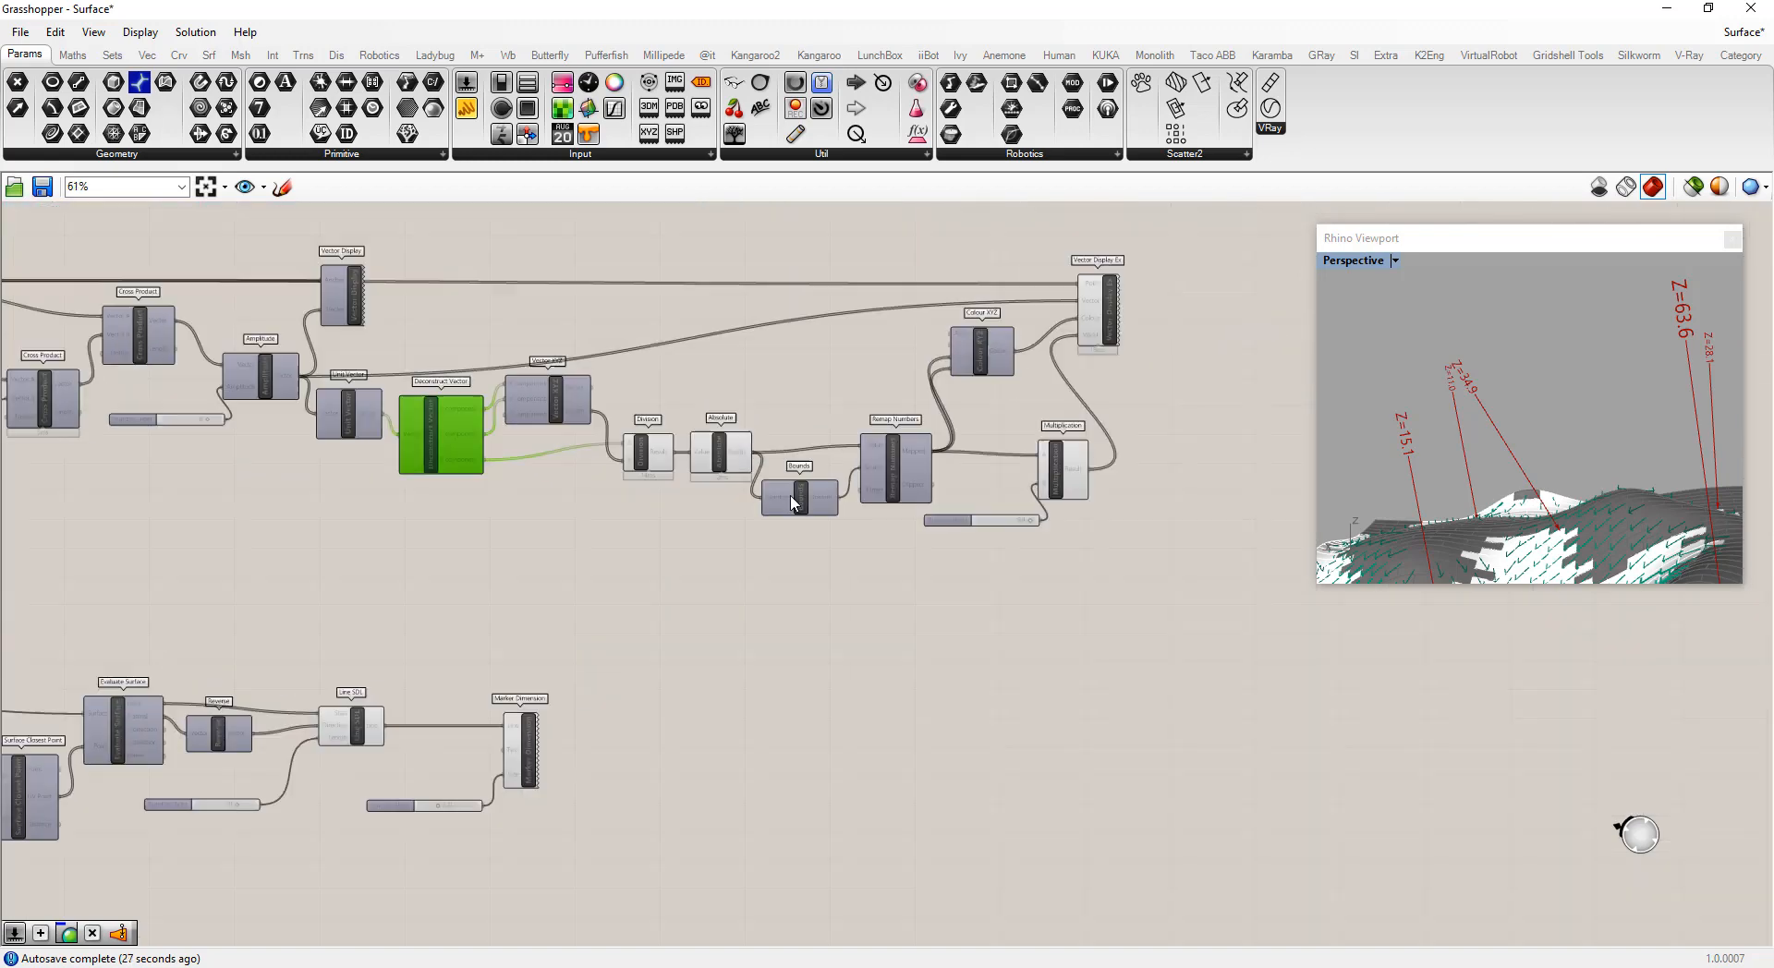
{"action": "scroll", "coordinate": [877, 506], "scroll_direction": "down", "scroll_amount": 1}
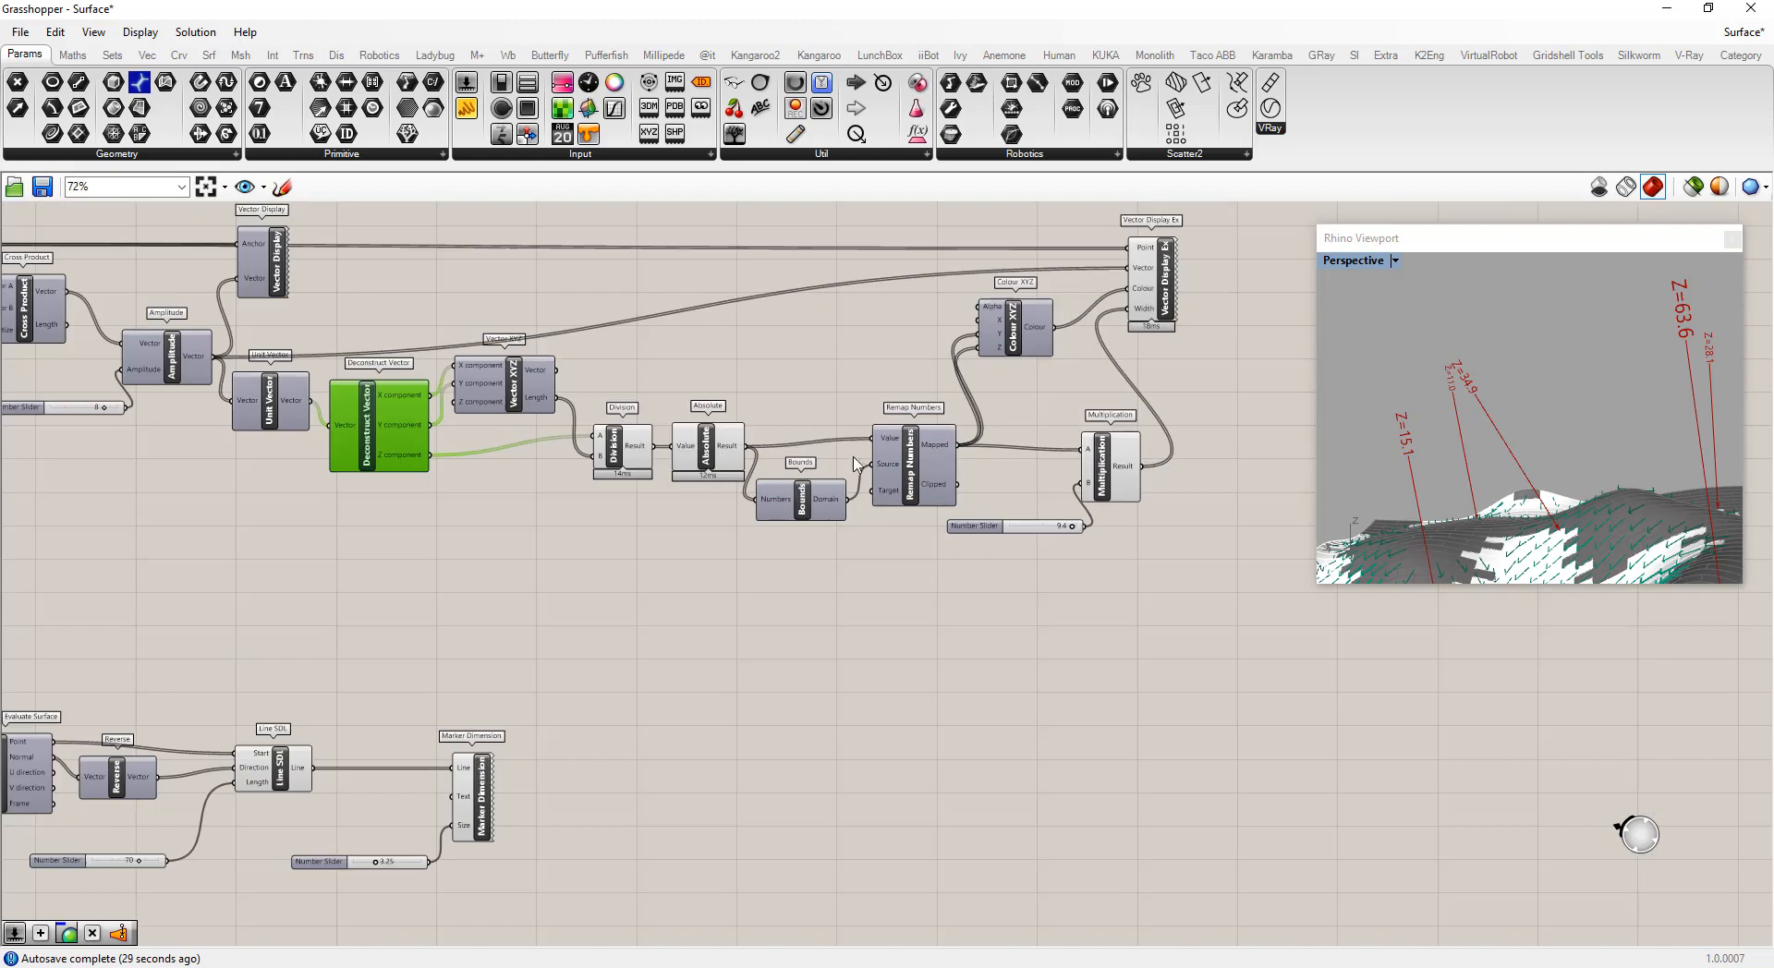
{"action": "scroll", "coordinate": [730, 448], "scroll_direction": "up", "scroll_amount": 1}
{"action": "left_click", "coordinate": [712, 450]}
{"action": "scroll", "coordinate": [716, 450], "scroll_direction": "down", "scroll_amount": 2}
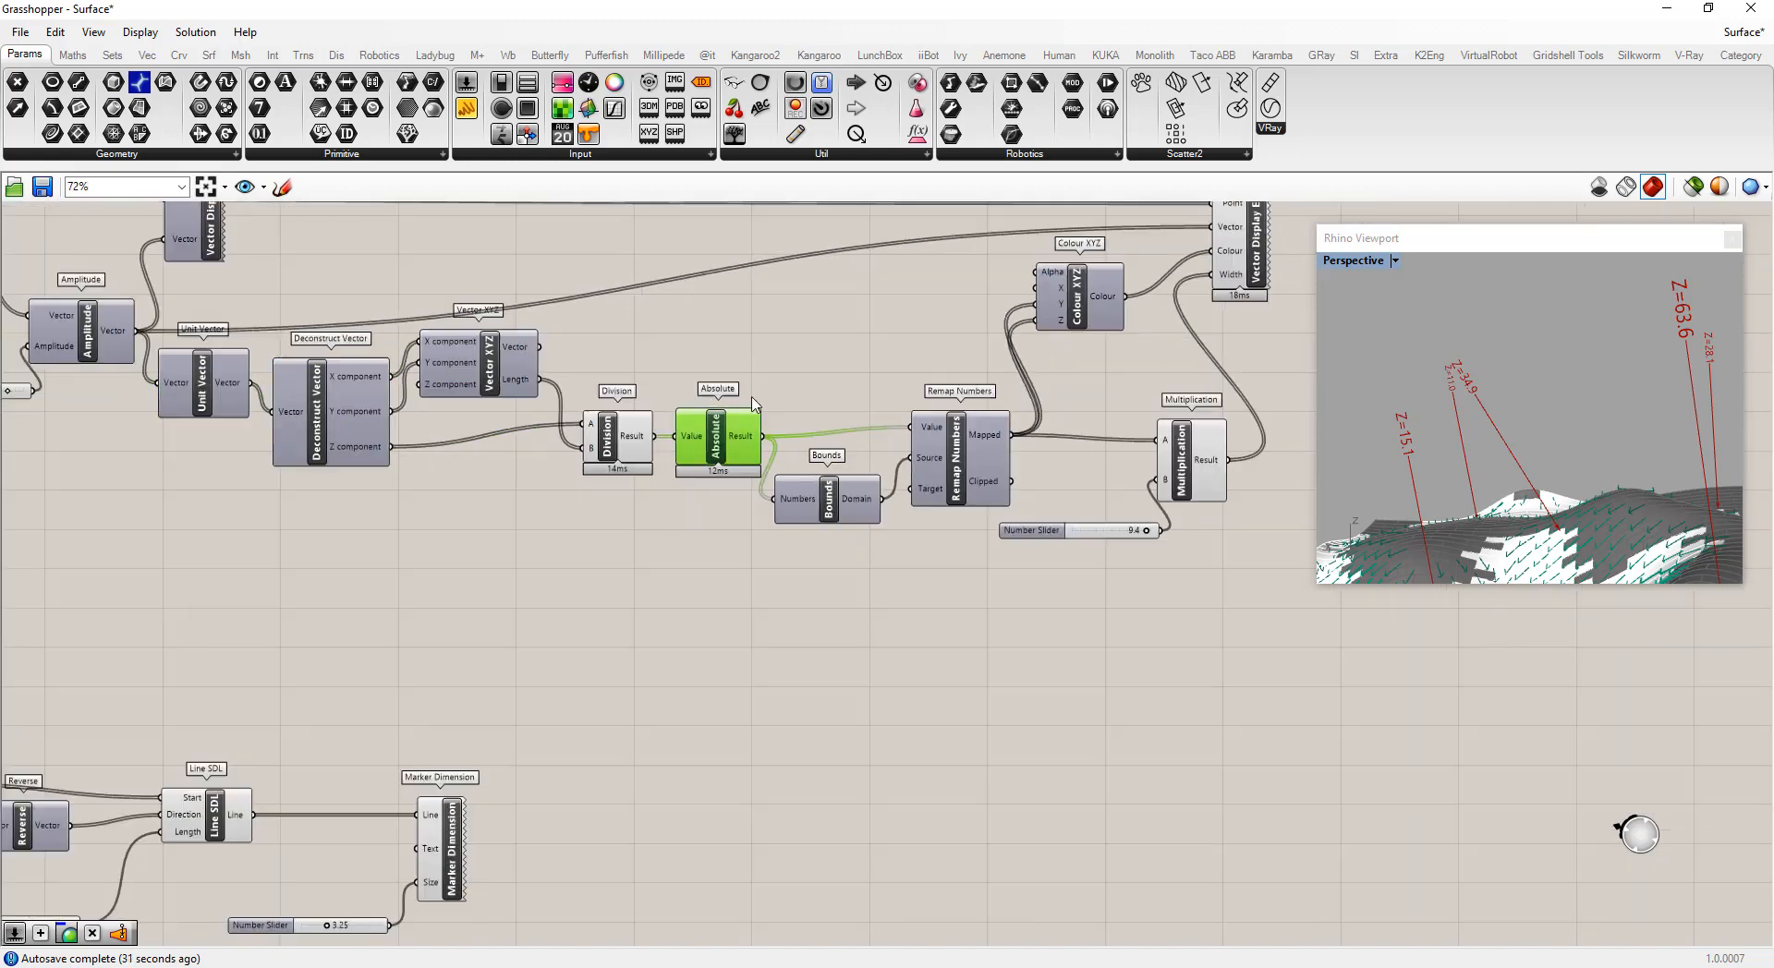
{"action": "mouse_move", "coordinate": [759, 432]}
{"action": "left_mouse_down"}
{"action": "mouse_move", "coordinate": [473, 656]}
{"action": "mouse_move", "coordinate": [515, 722]}
{"action": "left_mouse_up"}
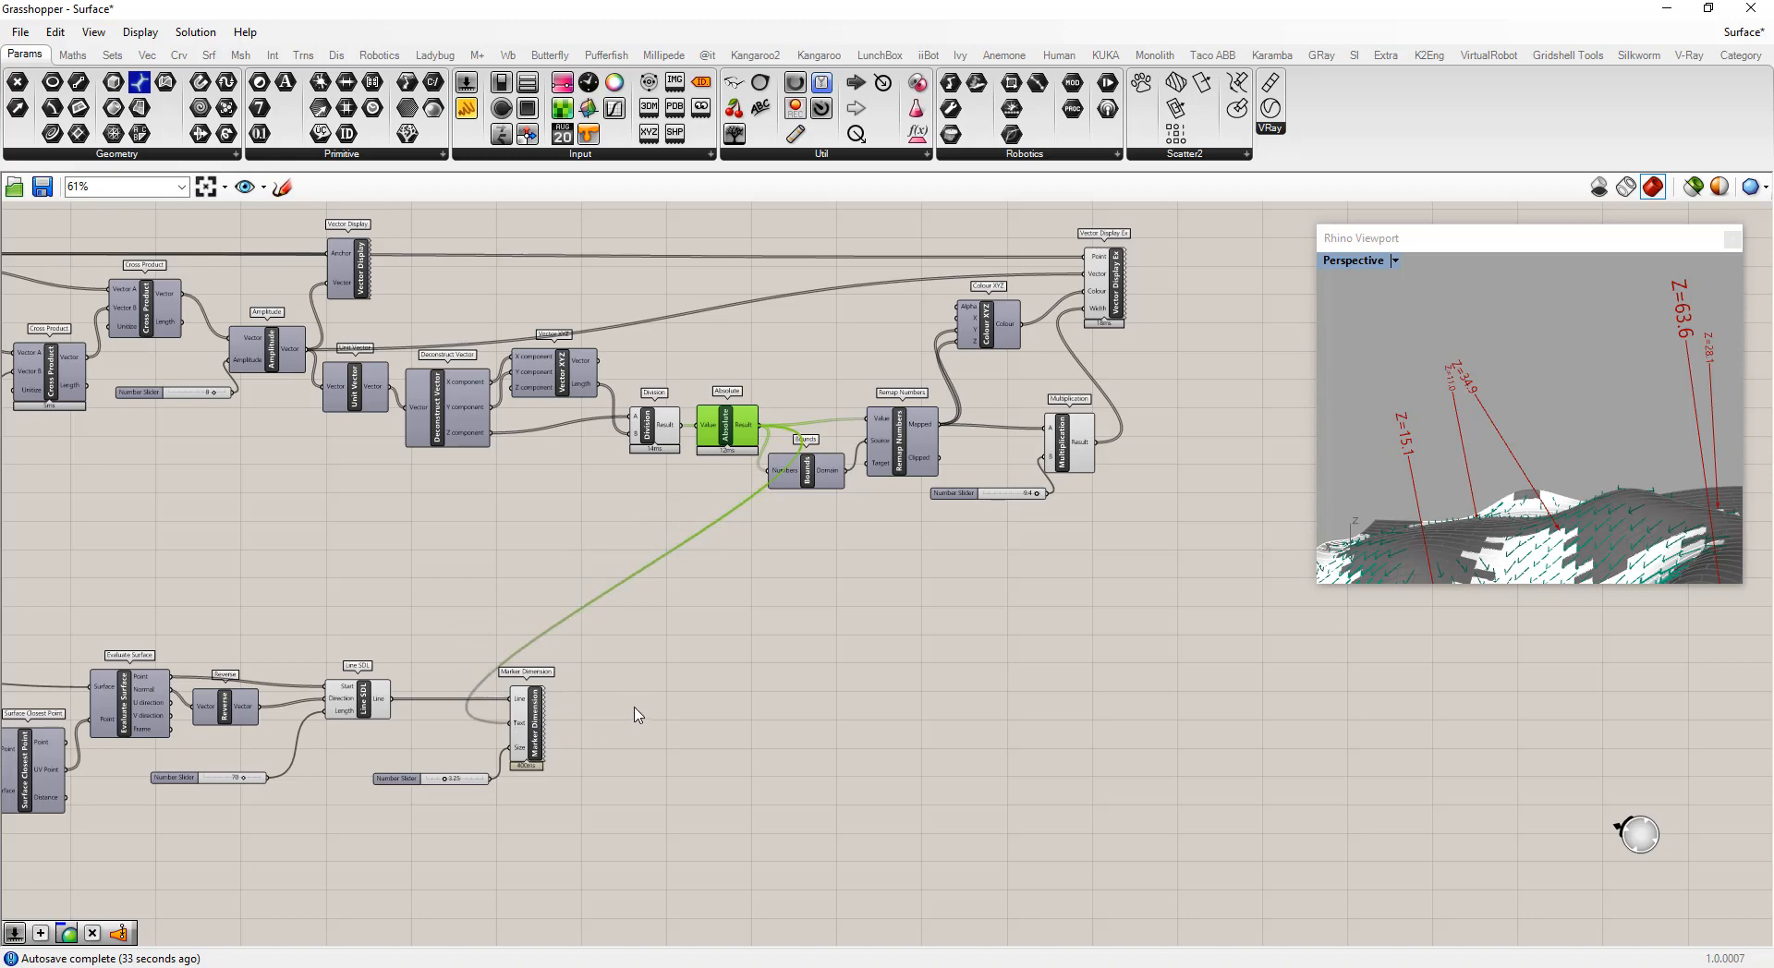
{"action": "right_click_drag", "start_coordinate": [1484, 380], "coordinate": [1515, 354]}
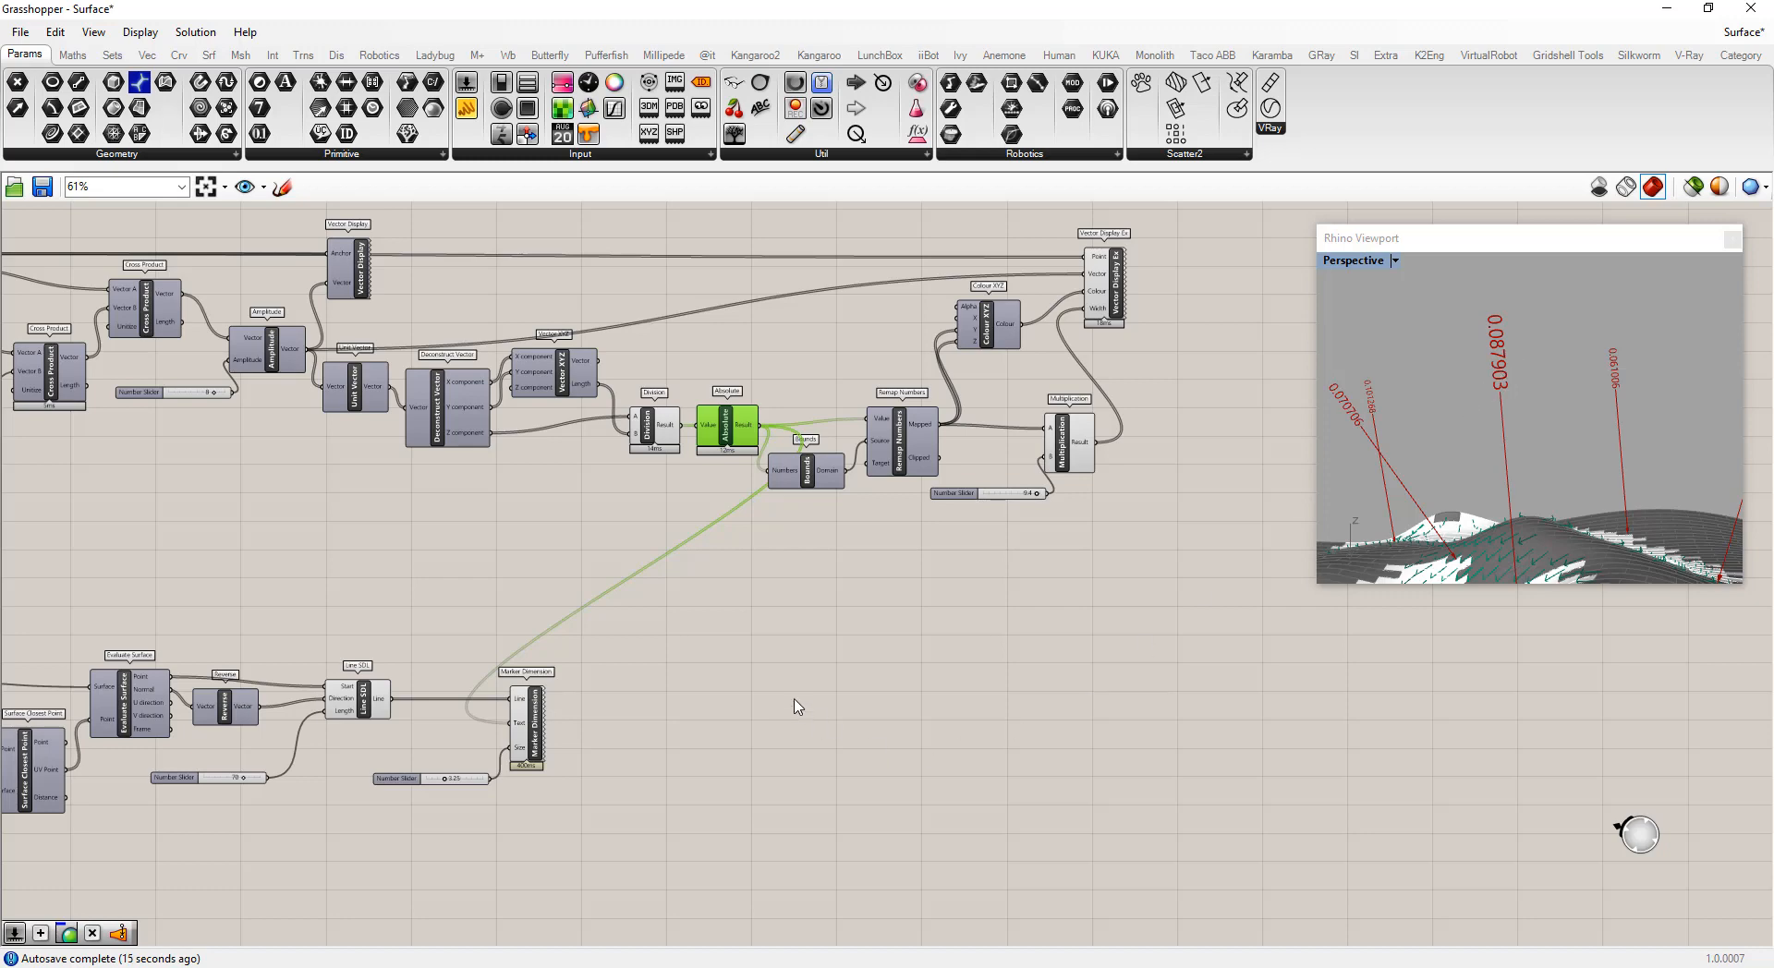
Add an Expression component and place it above the Line SDL and Marker Dimension components
{"action": "scroll", "coordinate": [998, 600], "scroll_direction": "down", "scroll_amount": 2}
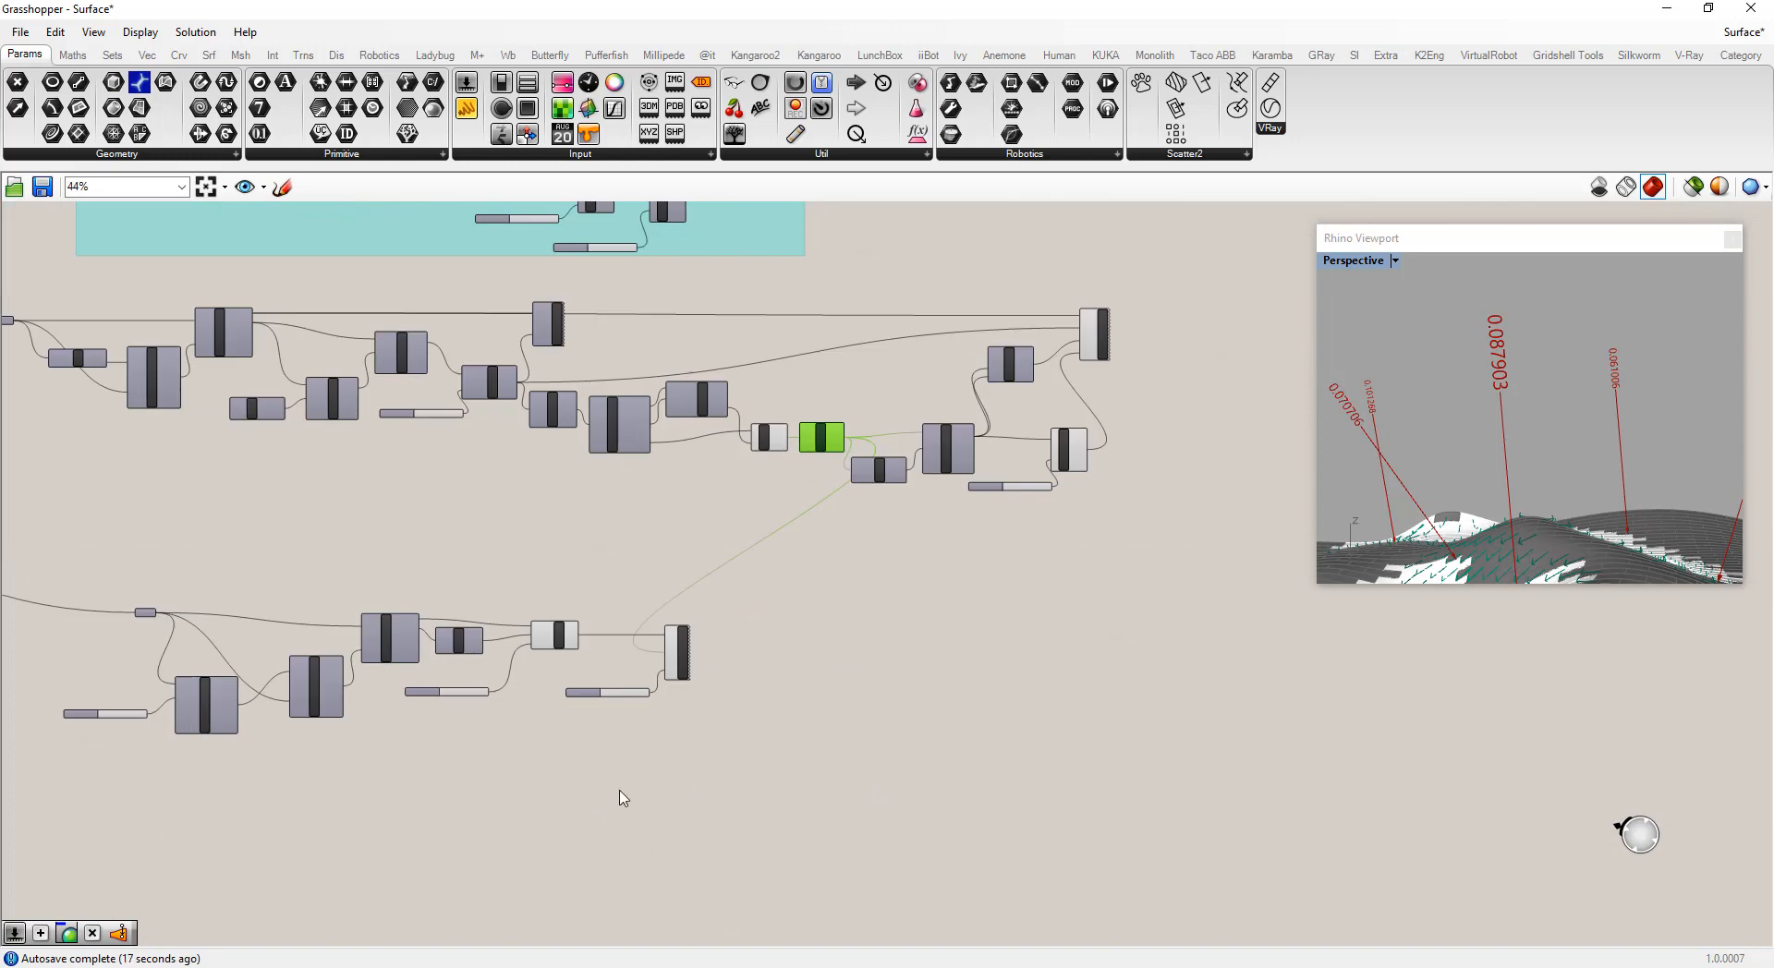
{"action": "double_click", "coordinate": [619, 742]}
{"action": "type", "text": "express"}
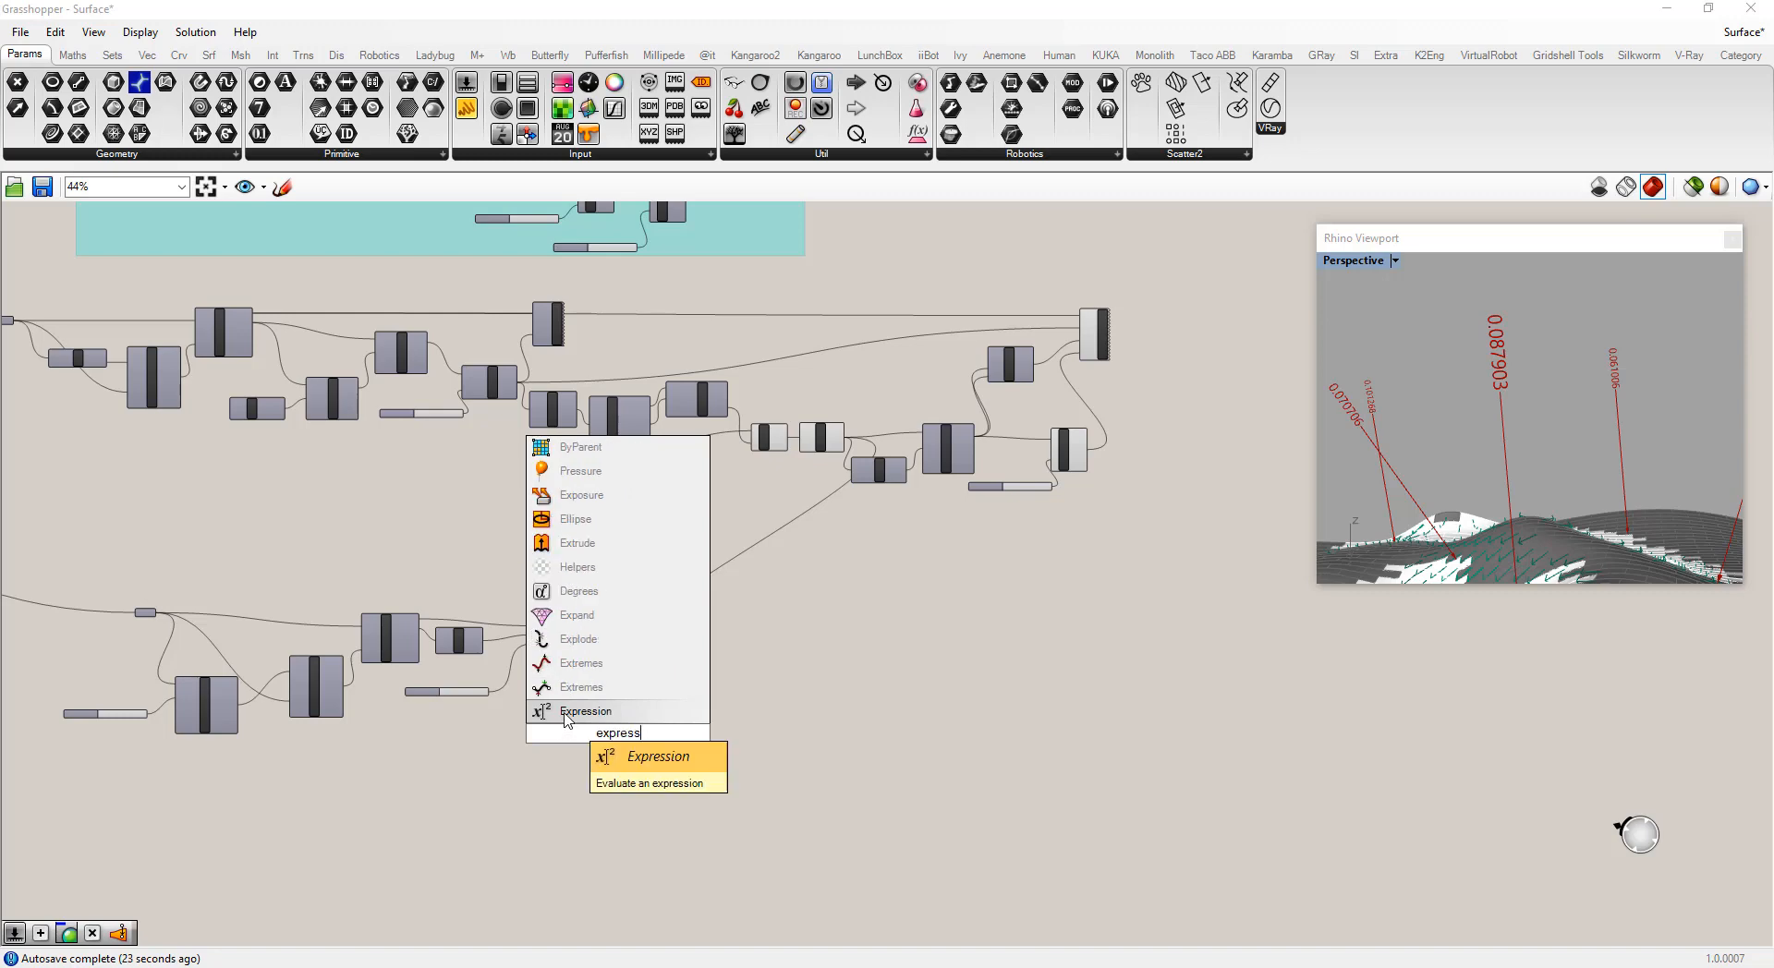
{"action": "key", "text": "Return"}
{"action": "scroll", "coordinate": [607, 743], "scroll_direction": "up", "scroll_amount": 3}
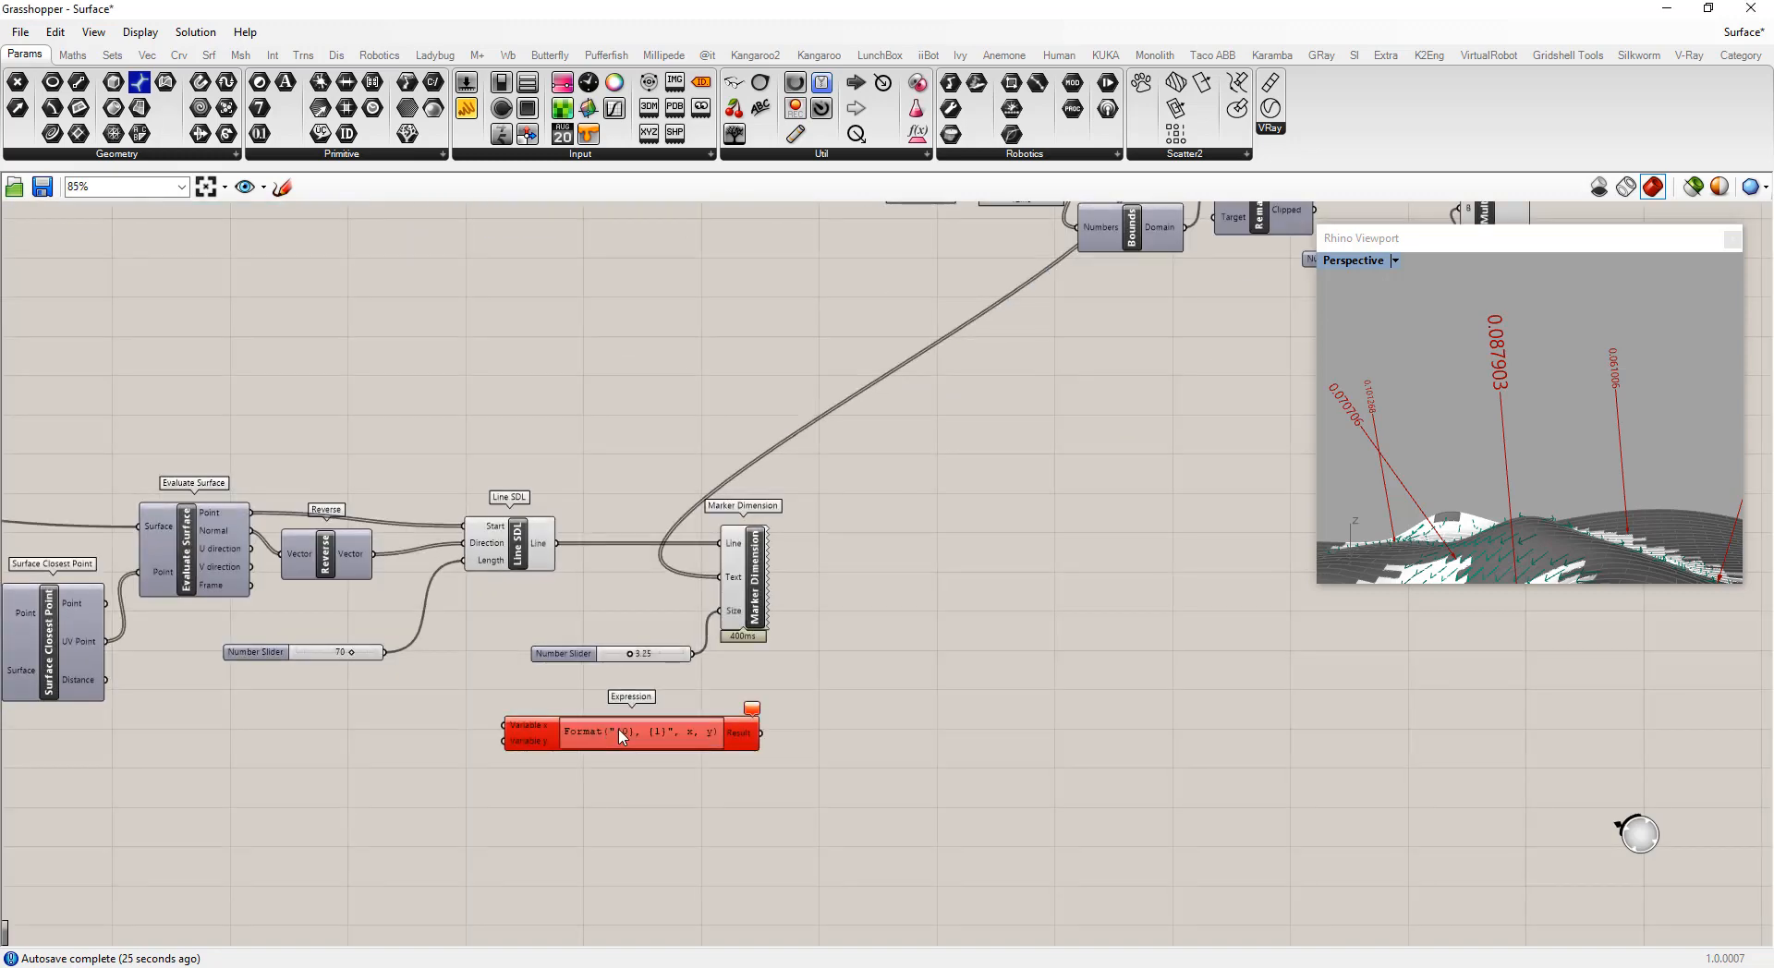
{"action": "left_click", "coordinate": [614, 735]}
{"action": "left_click_drag", "start_coordinate": [614, 735], "coordinate": [617, 358]}
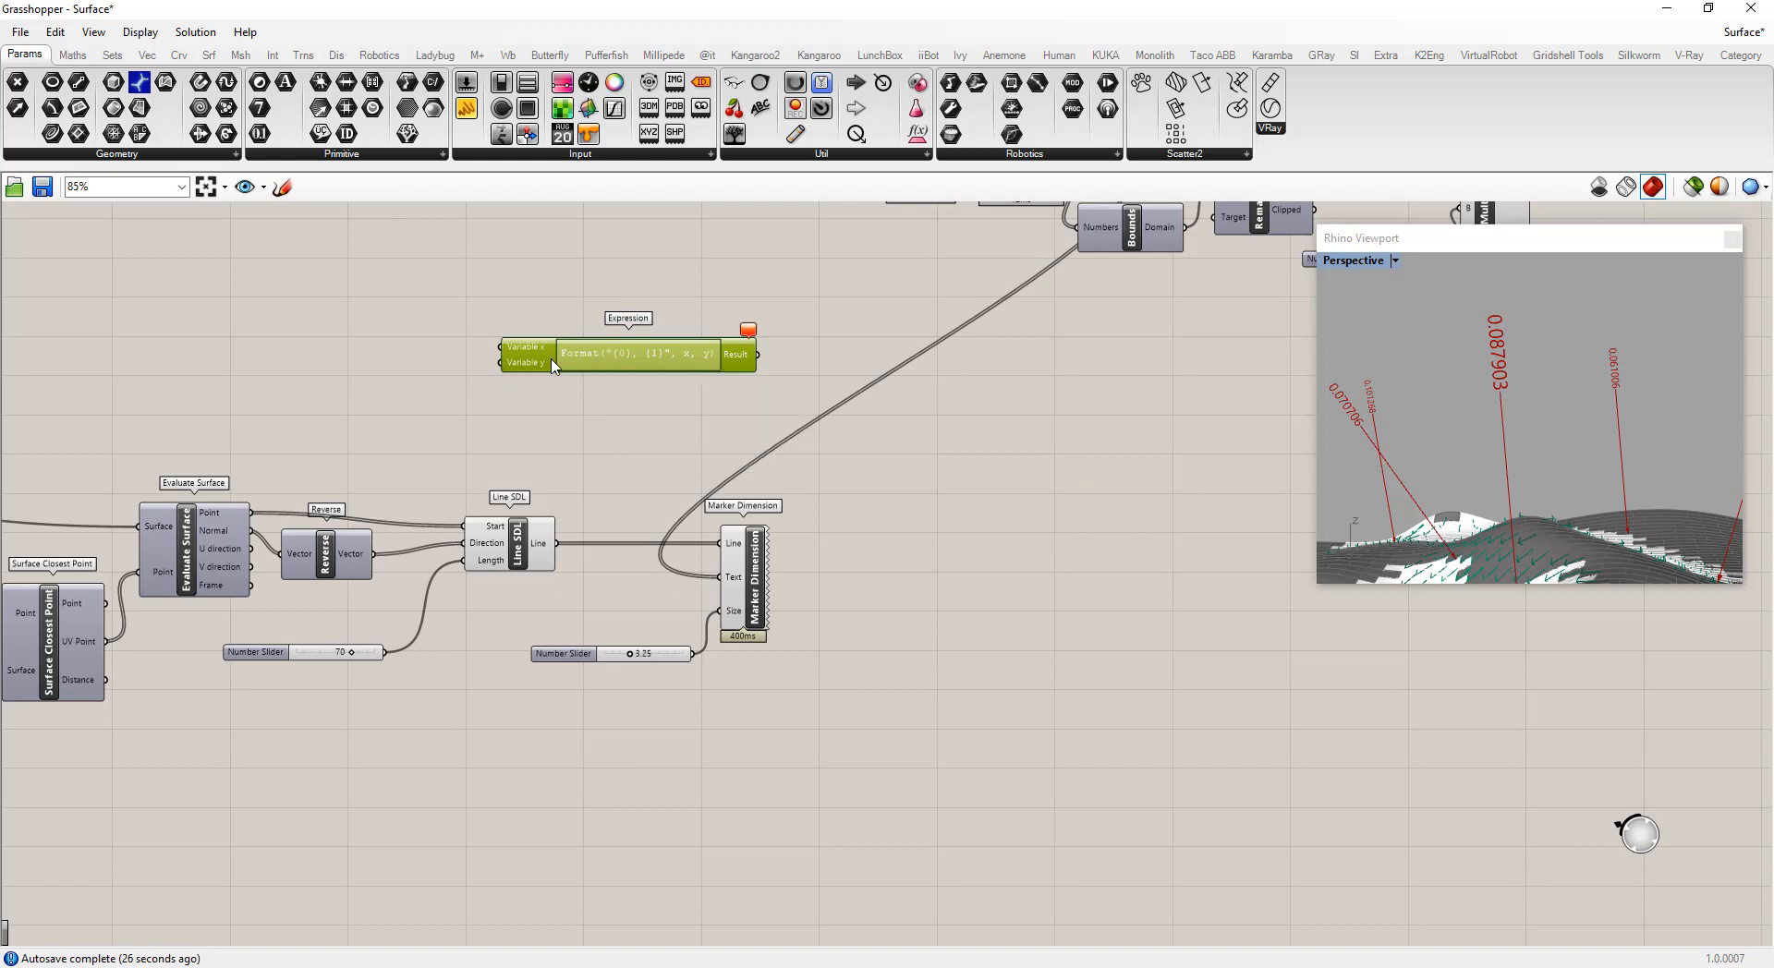
Connect the Absolute component's Result output to the Expression's variable x input
{"action": "scroll", "coordinate": [611, 362], "scroll_direction": "up", "scroll_amount": 5}
{"action": "scroll", "coordinate": [638, 439], "scroll_direction": "down", "scroll_amount": 8}
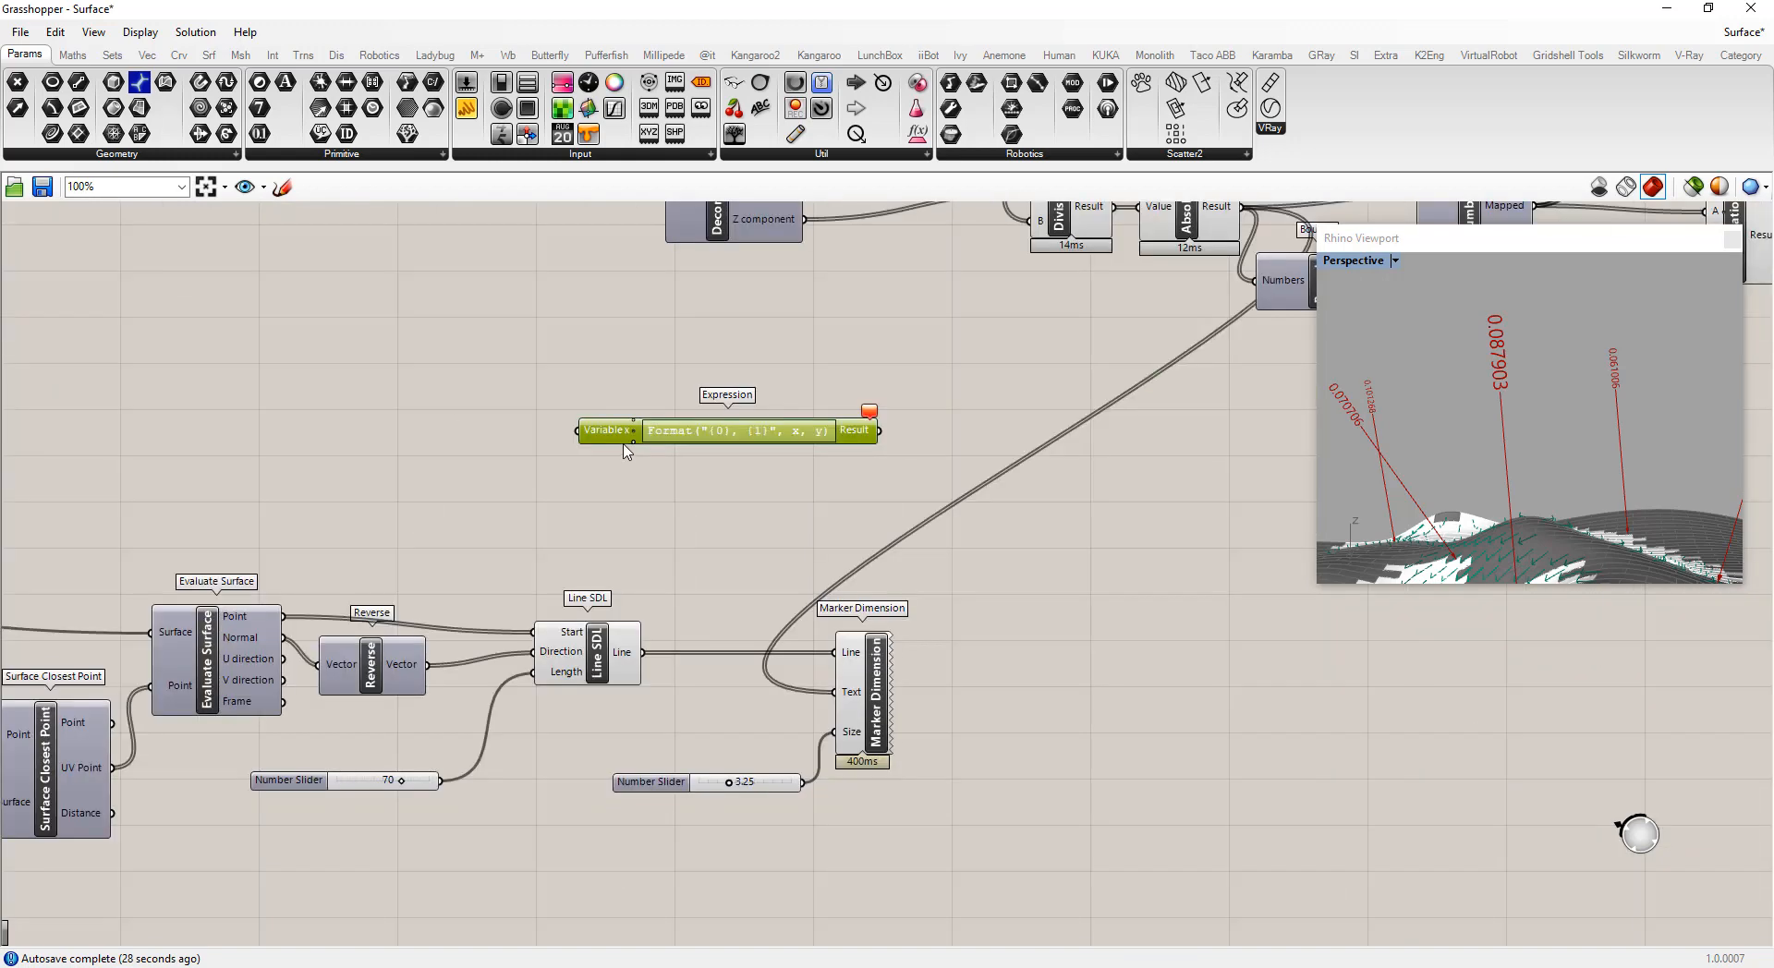
{"action": "scroll", "coordinate": [799, 411], "scroll_direction": "up", "scroll_amount": 4}
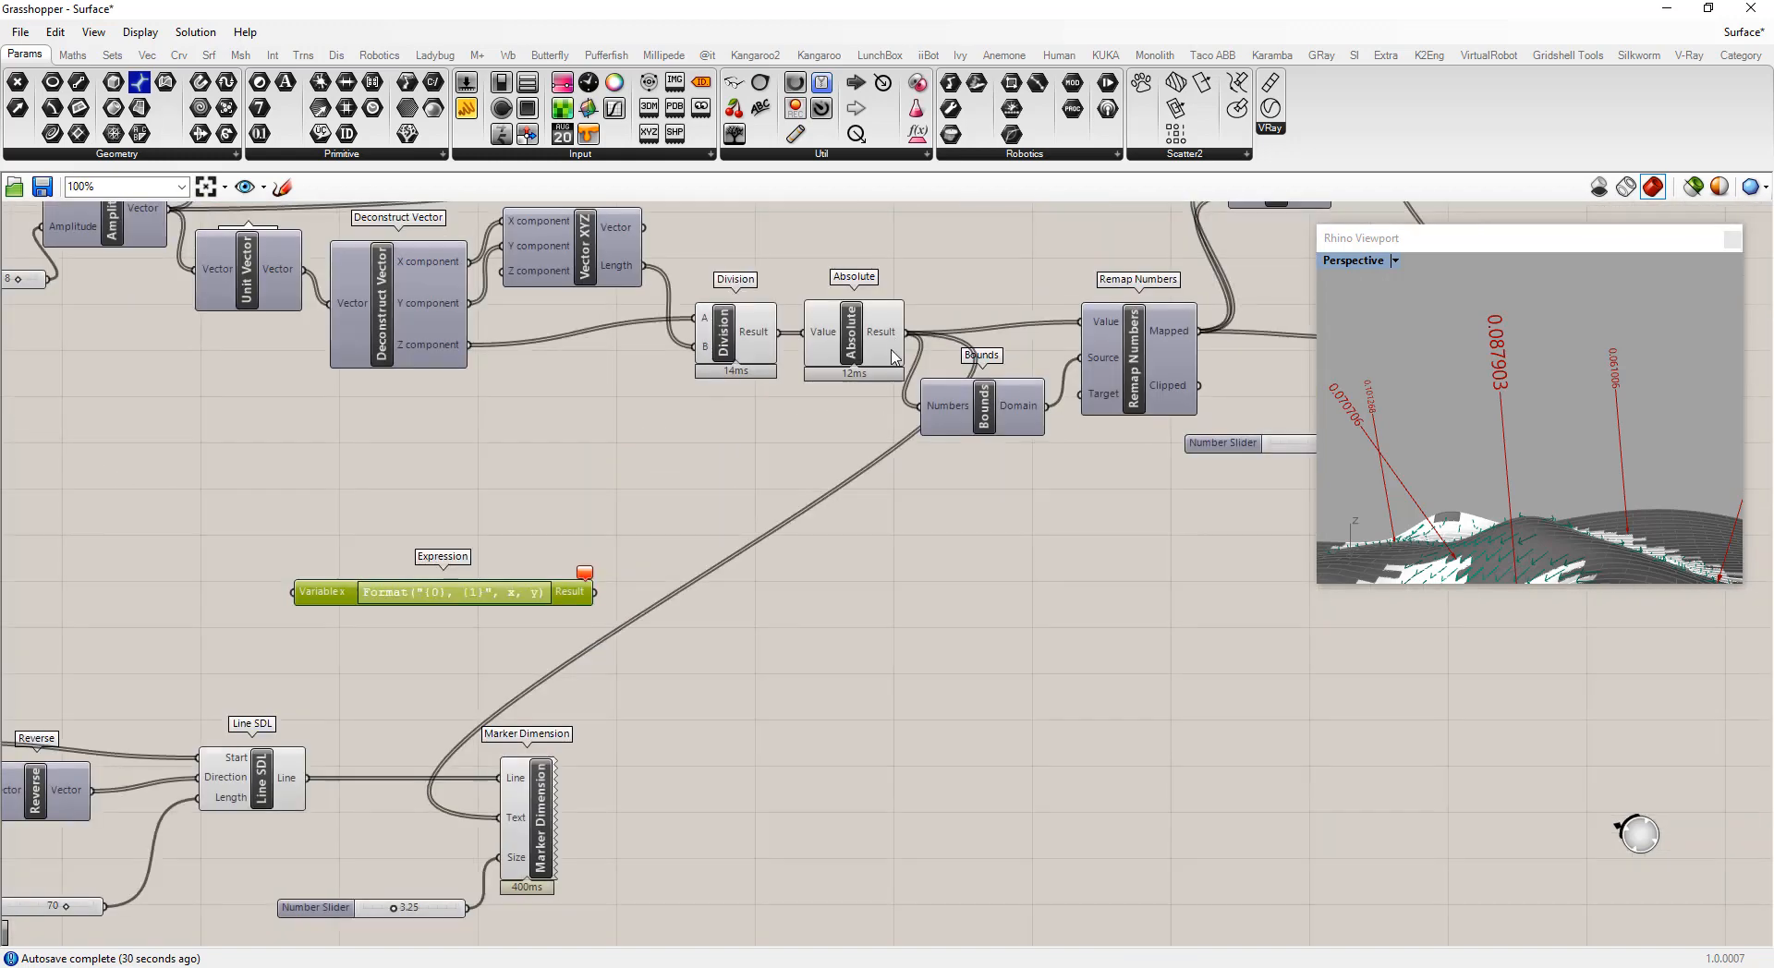
{"action": "left_click_drag", "start_coordinate": [906, 331], "coordinate": [294, 592]}
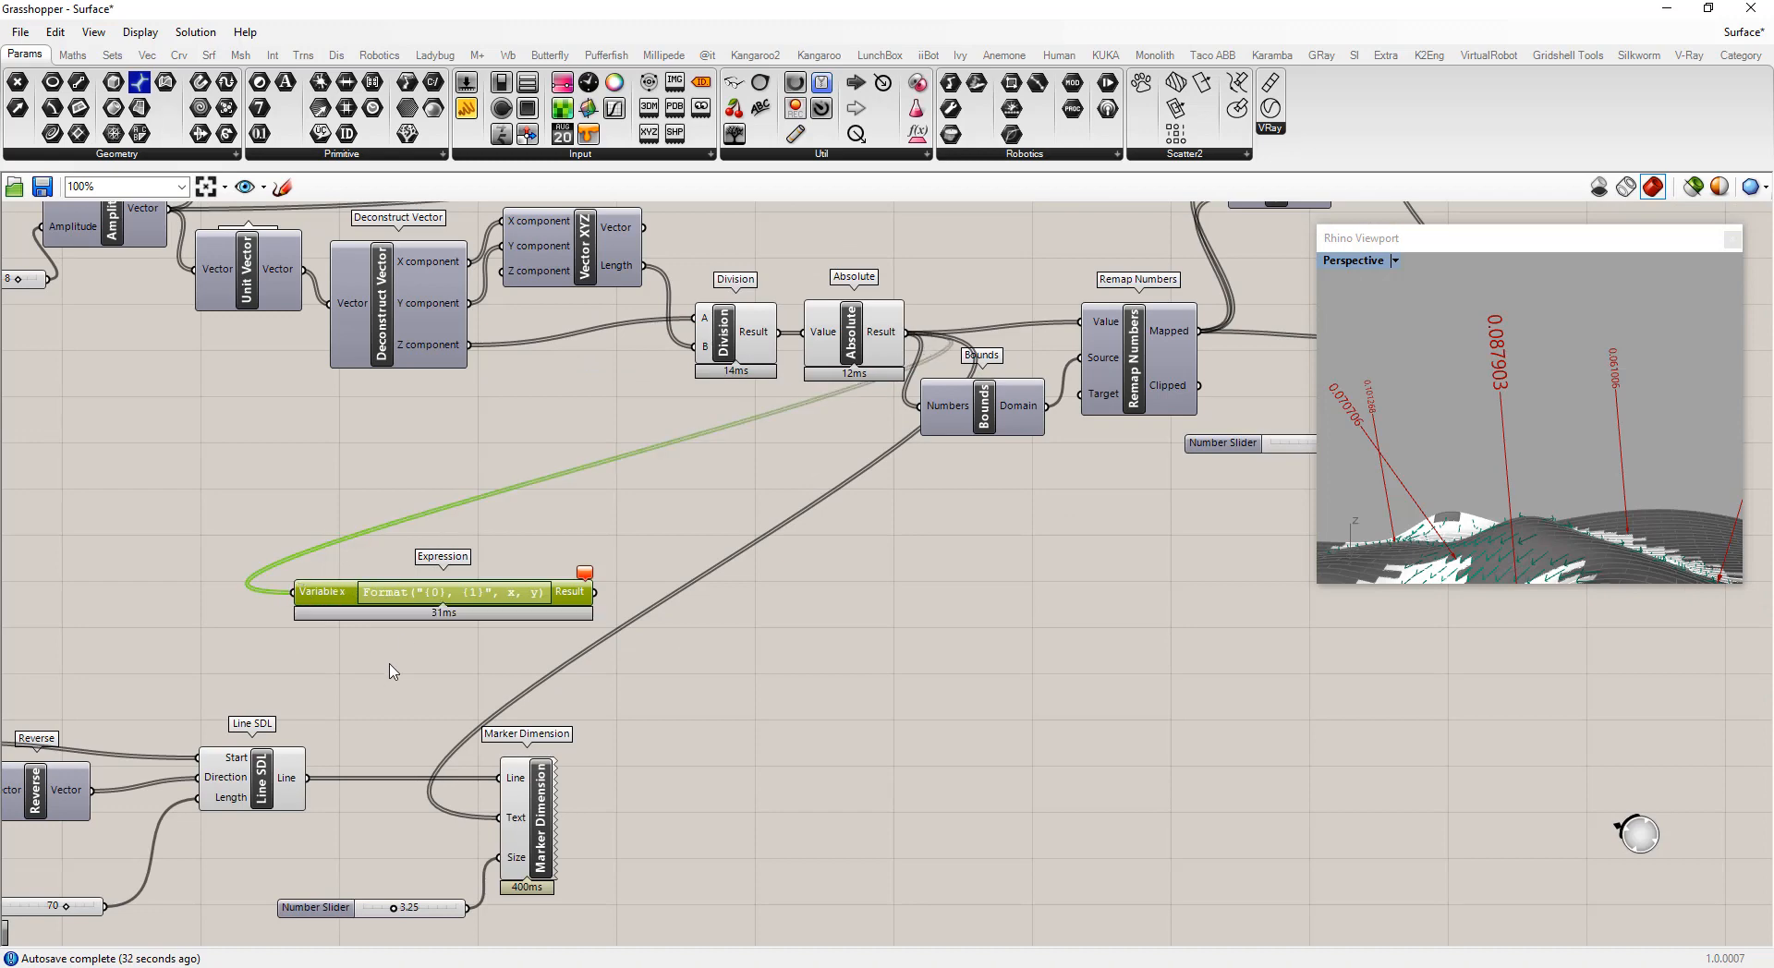
Edit the expression to Format("{0:0.00}%", x*100) and confirm it
{"action": "double_click", "coordinate": [429, 594]}
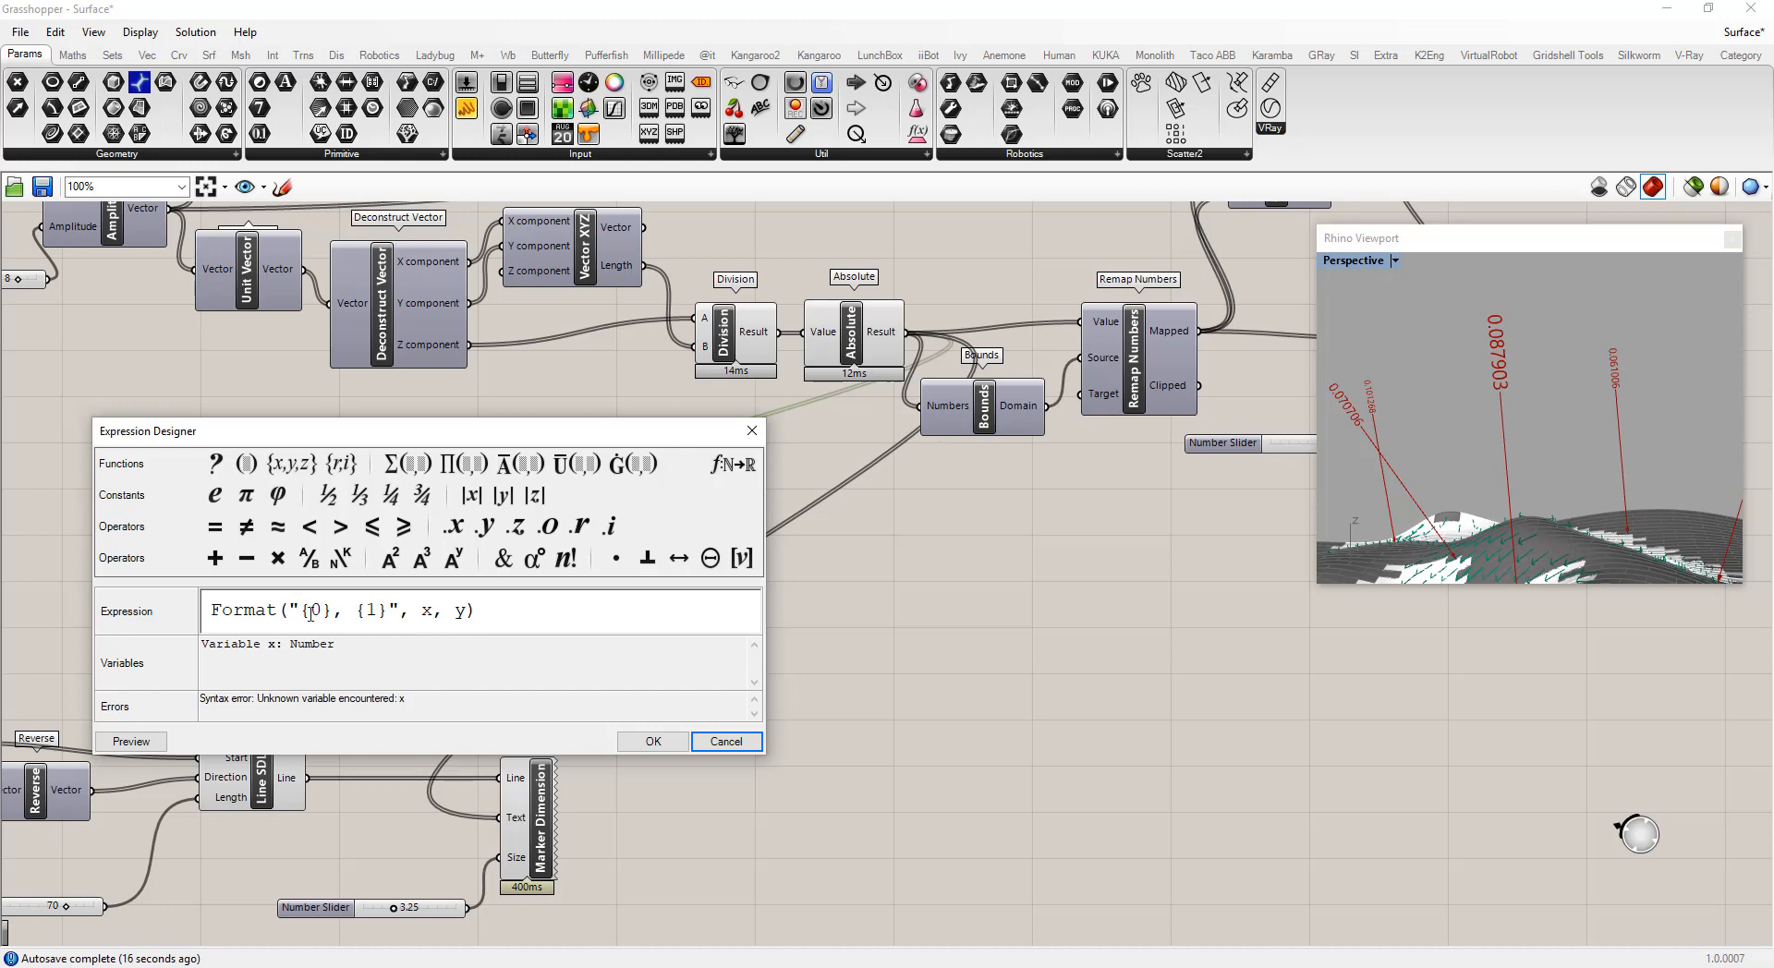
{"action": "left_click", "coordinate": [323, 610]}
{"action": "type", "text": ":"}
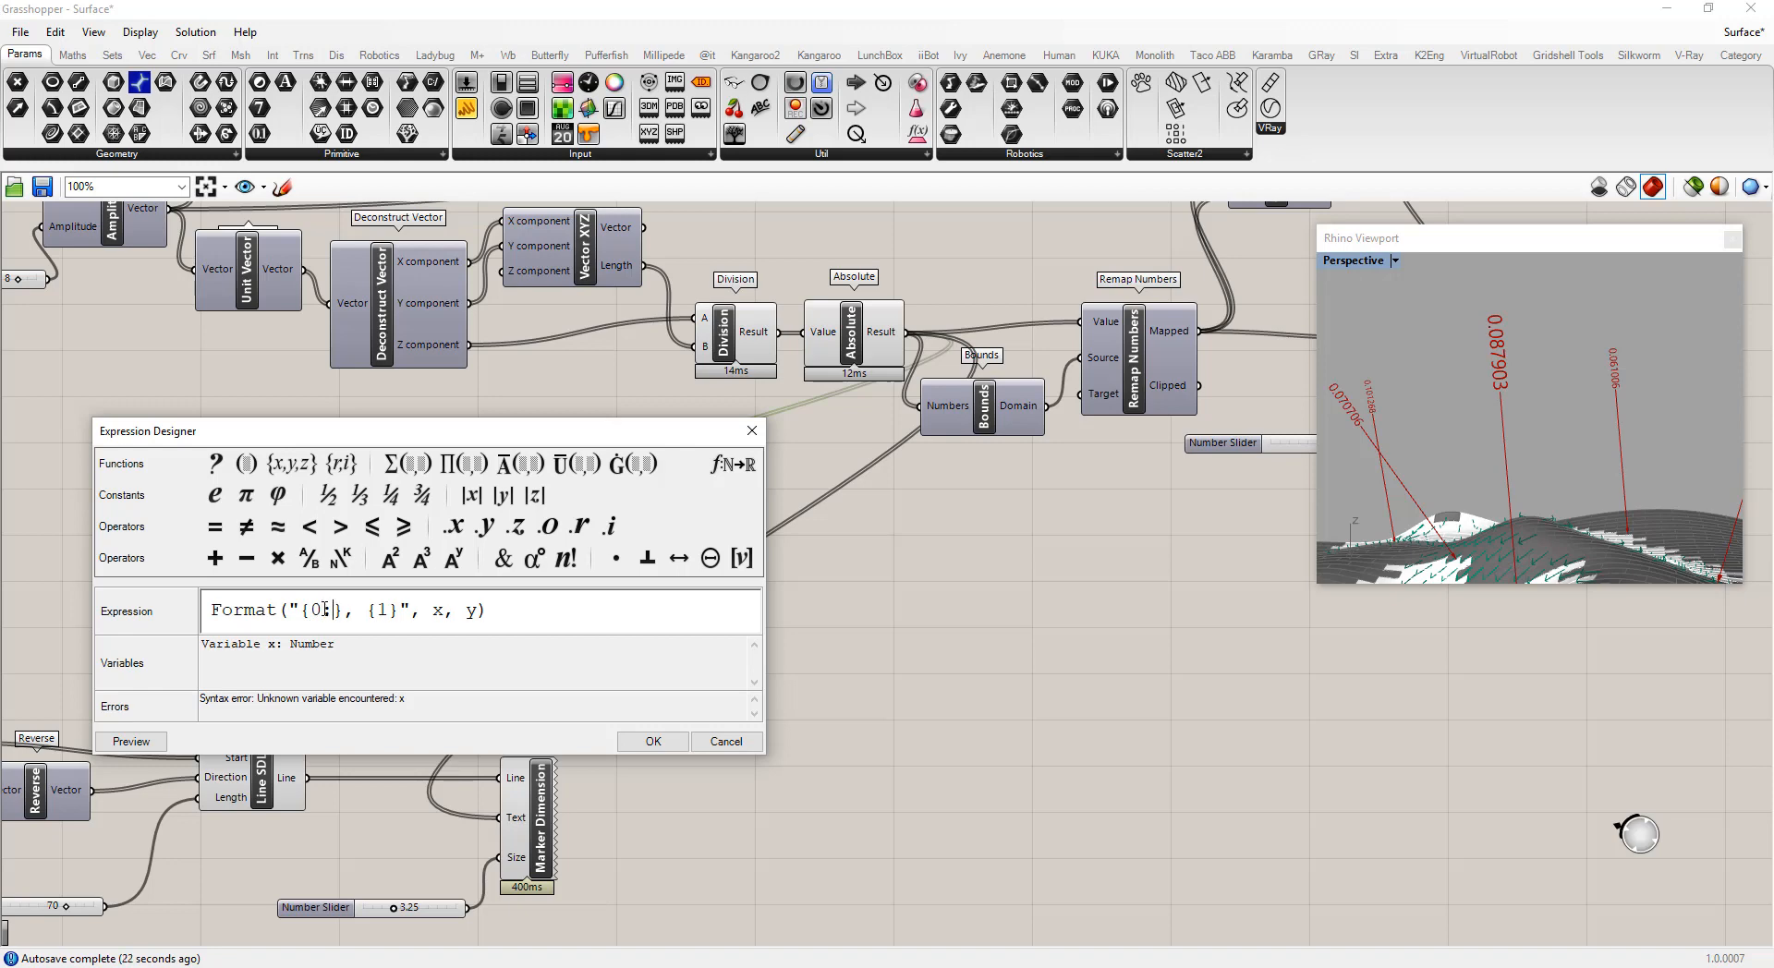
{"action": "type", "text": "0.00"}
{"action": "type", "text": "%"}
{"action": "key", "text": "Delete"}
{"action": "key", "text": "Delete"}
{"action": "key", "text": "Delete"}
{"action": "key", "text": "Delete"}
{"action": "key", "text": "Delete"}
{"action": "left_click_drag", "start_coordinate": [433, 611], "coordinate": [480, 610]}
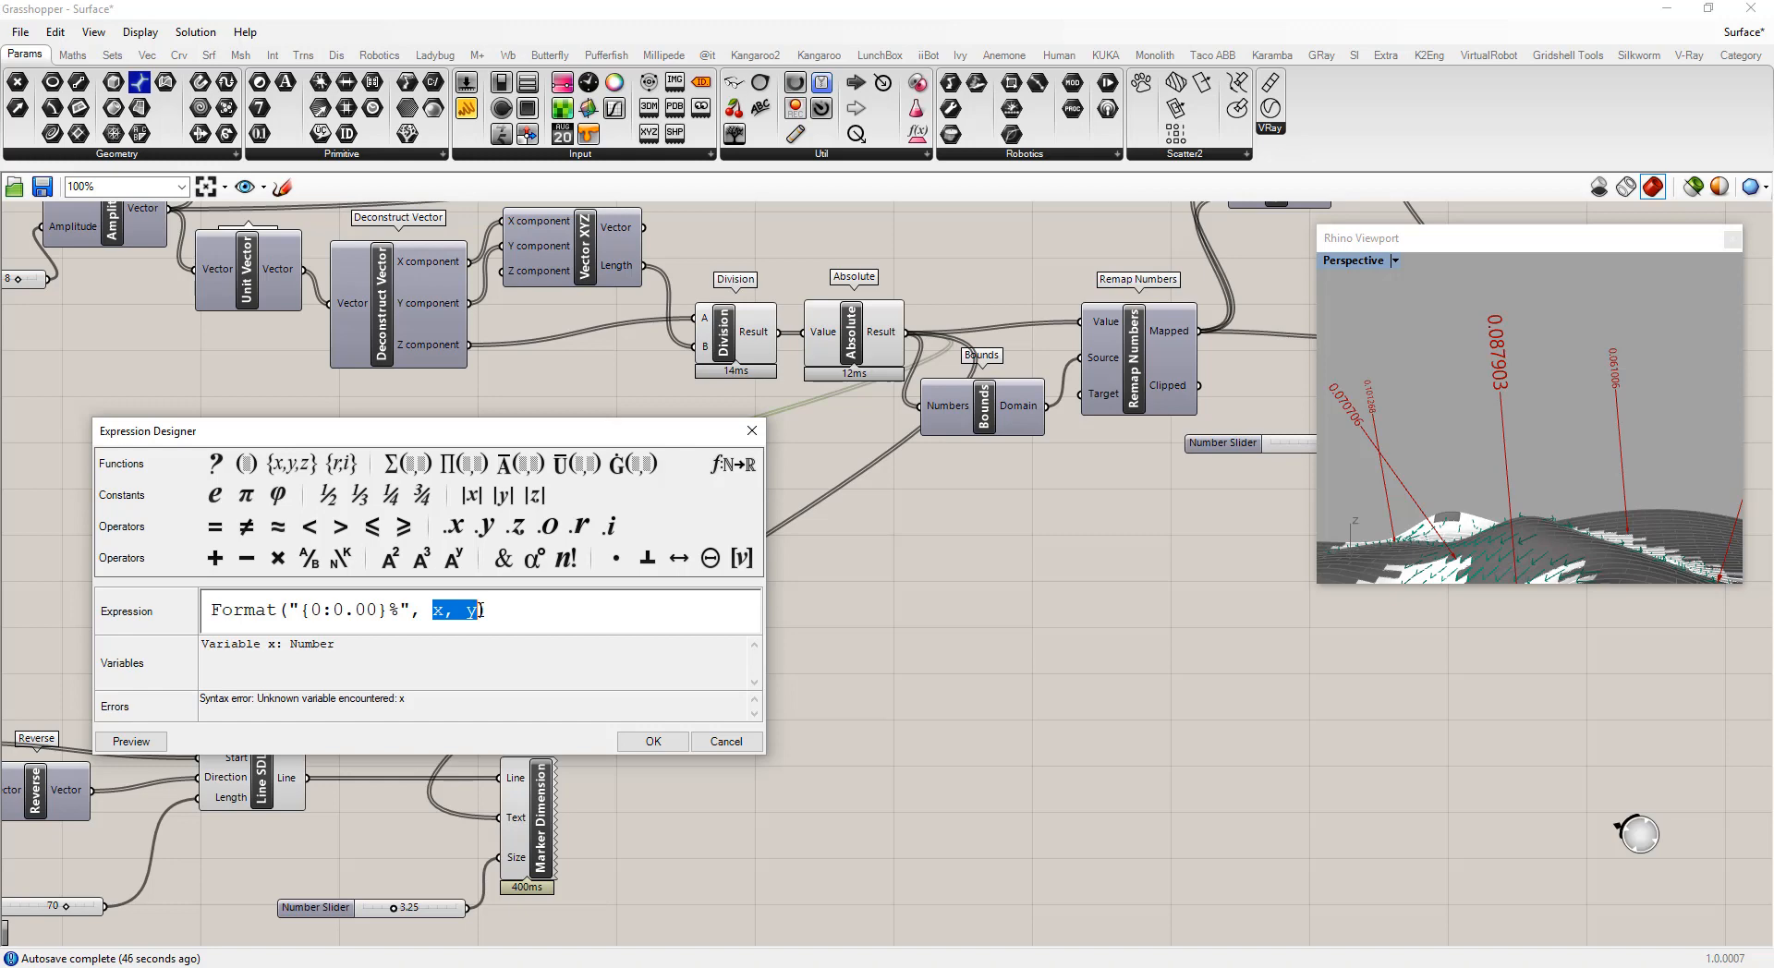
{"action": "type", "text": "x*100"}
{"action": "left_click", "coordinate": [653, 739]}
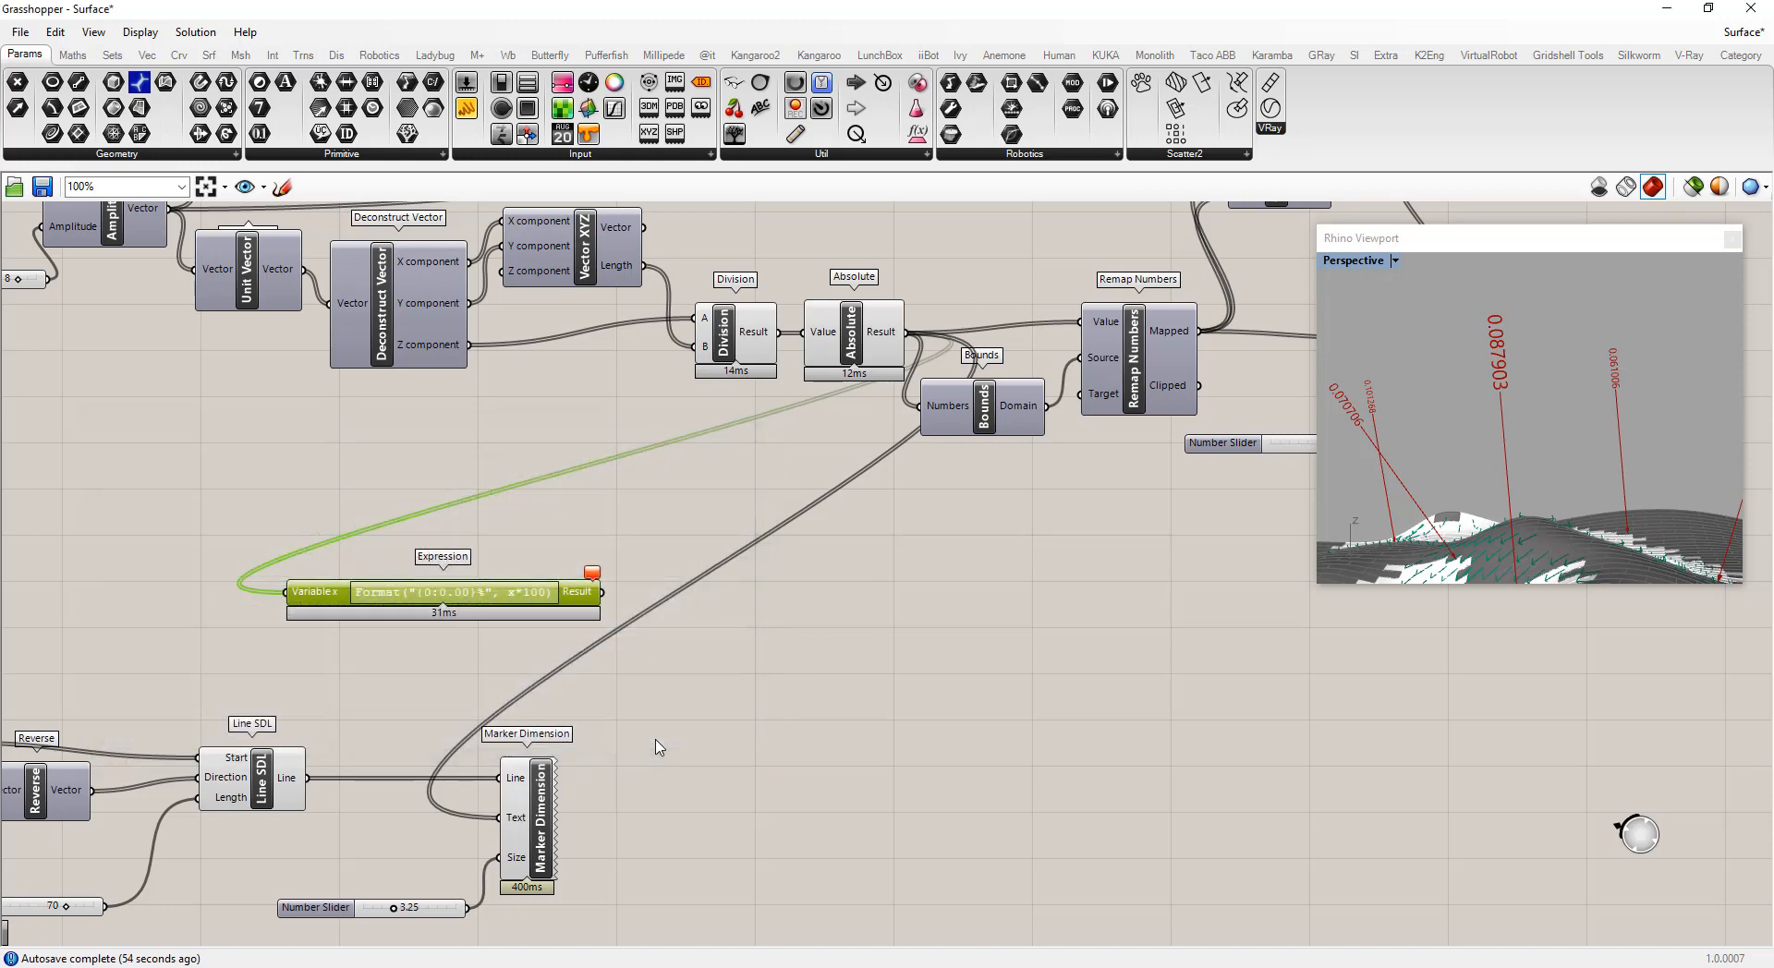
Reopen the Expression Designer to review the expression, then close it
{"action": "scroll", "coordinate": [448, 591], "scroll_direction": "up", "scroll_amount": 1}
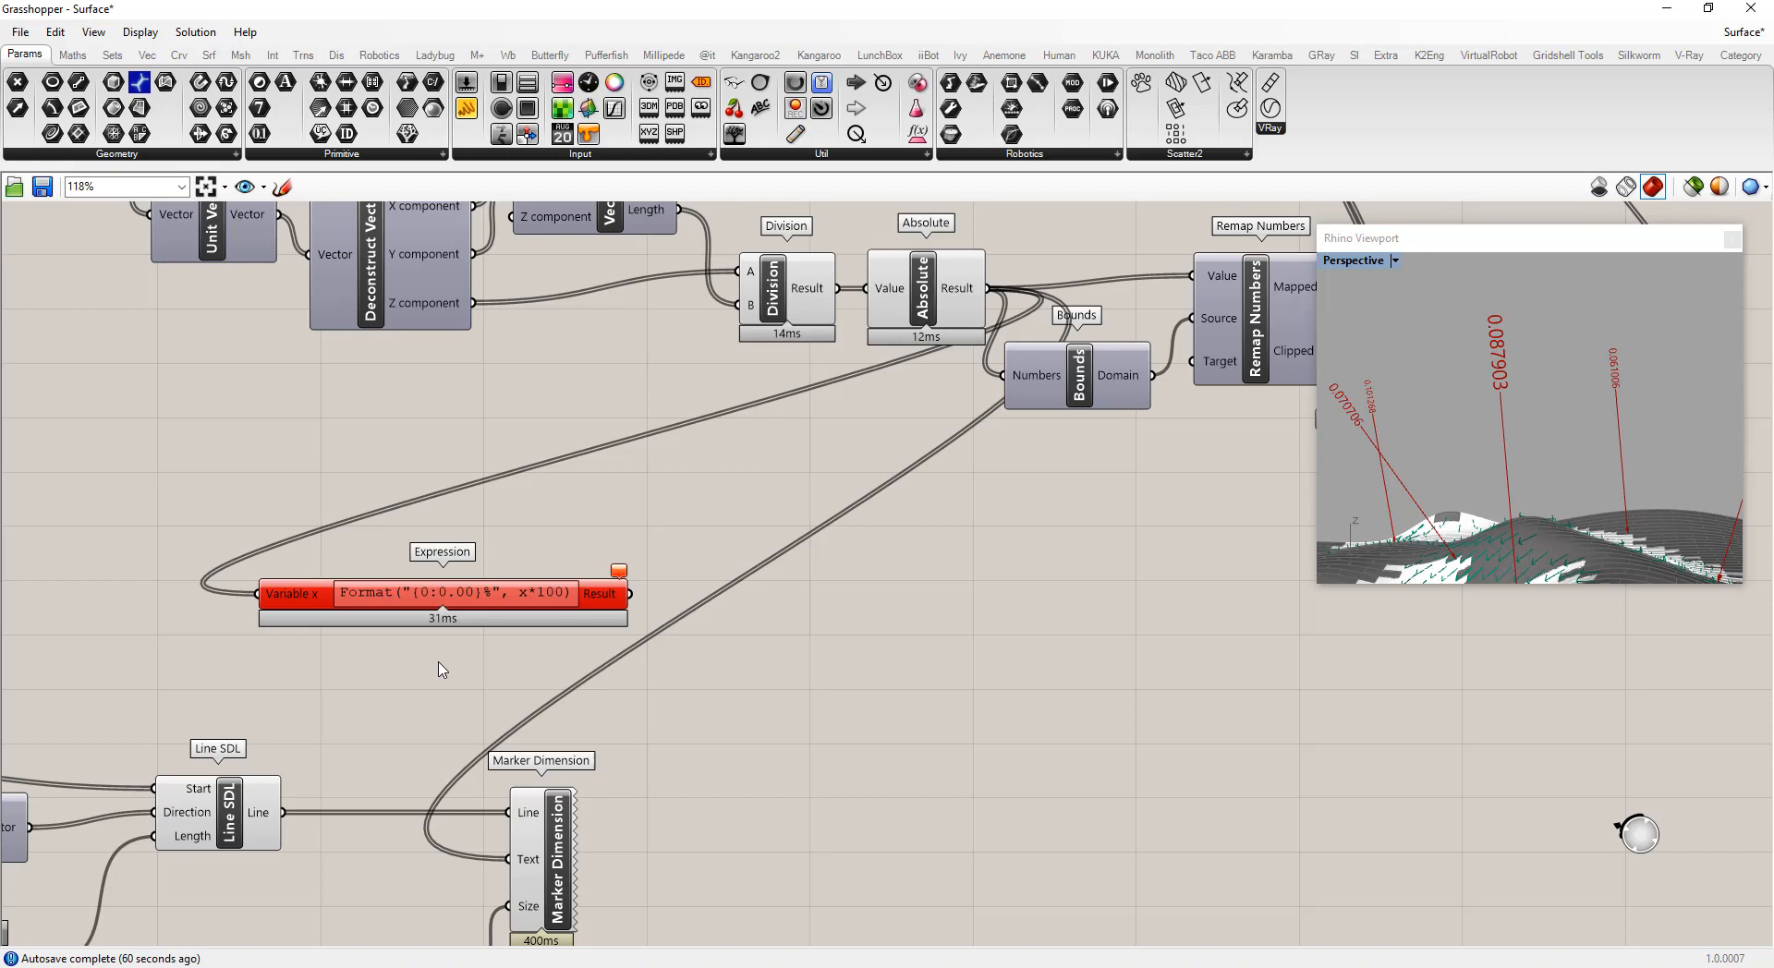
{"action": "double_click", "coordinate": [462, 596]}
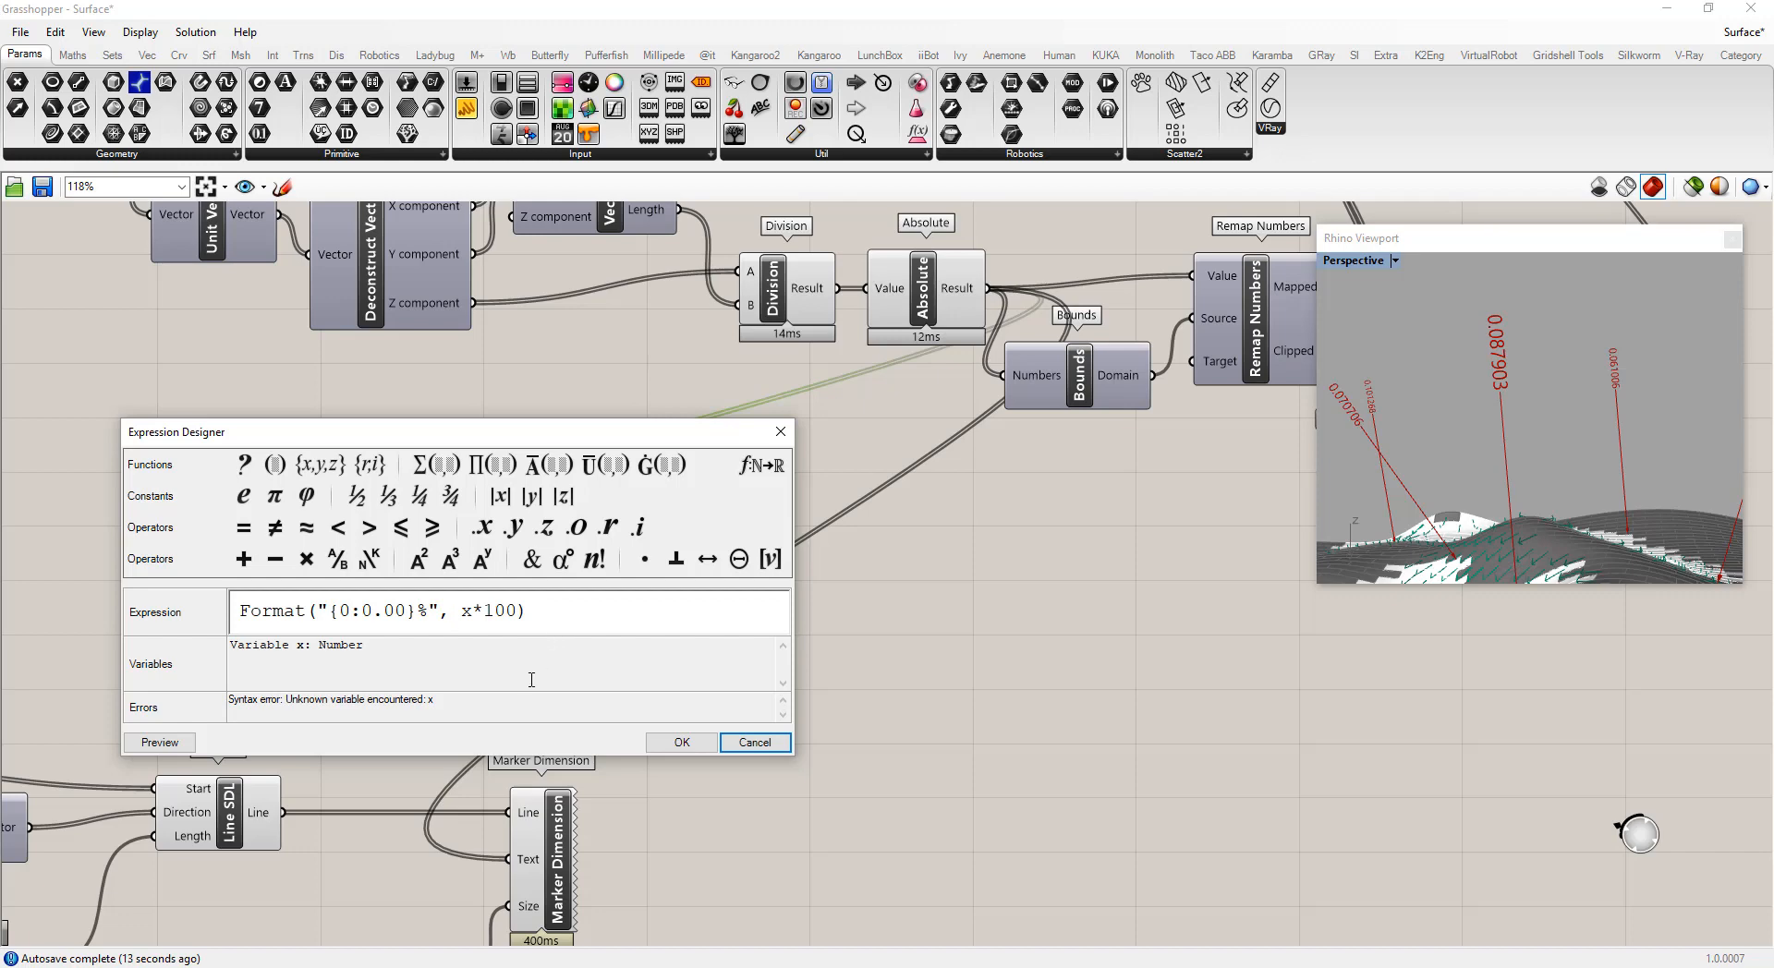
{"action": "left_click", "coordinate": [682, 742]}
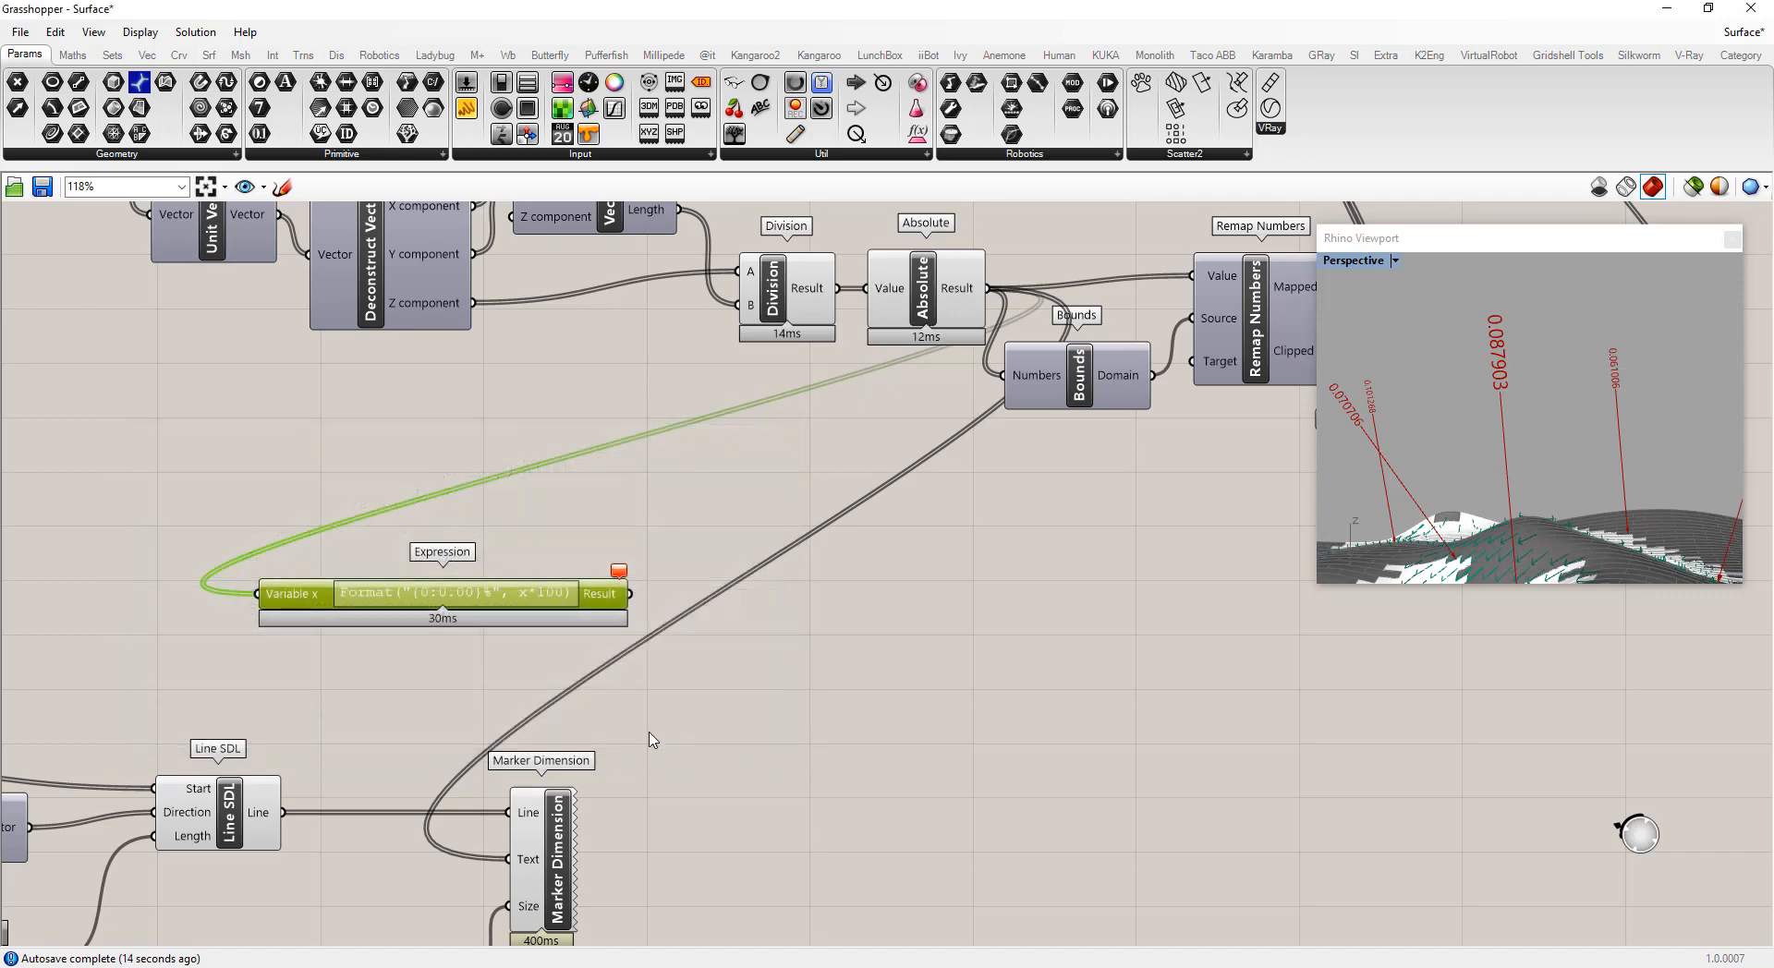
{"action": "mouse_move", "coordinate": [620, 573]}
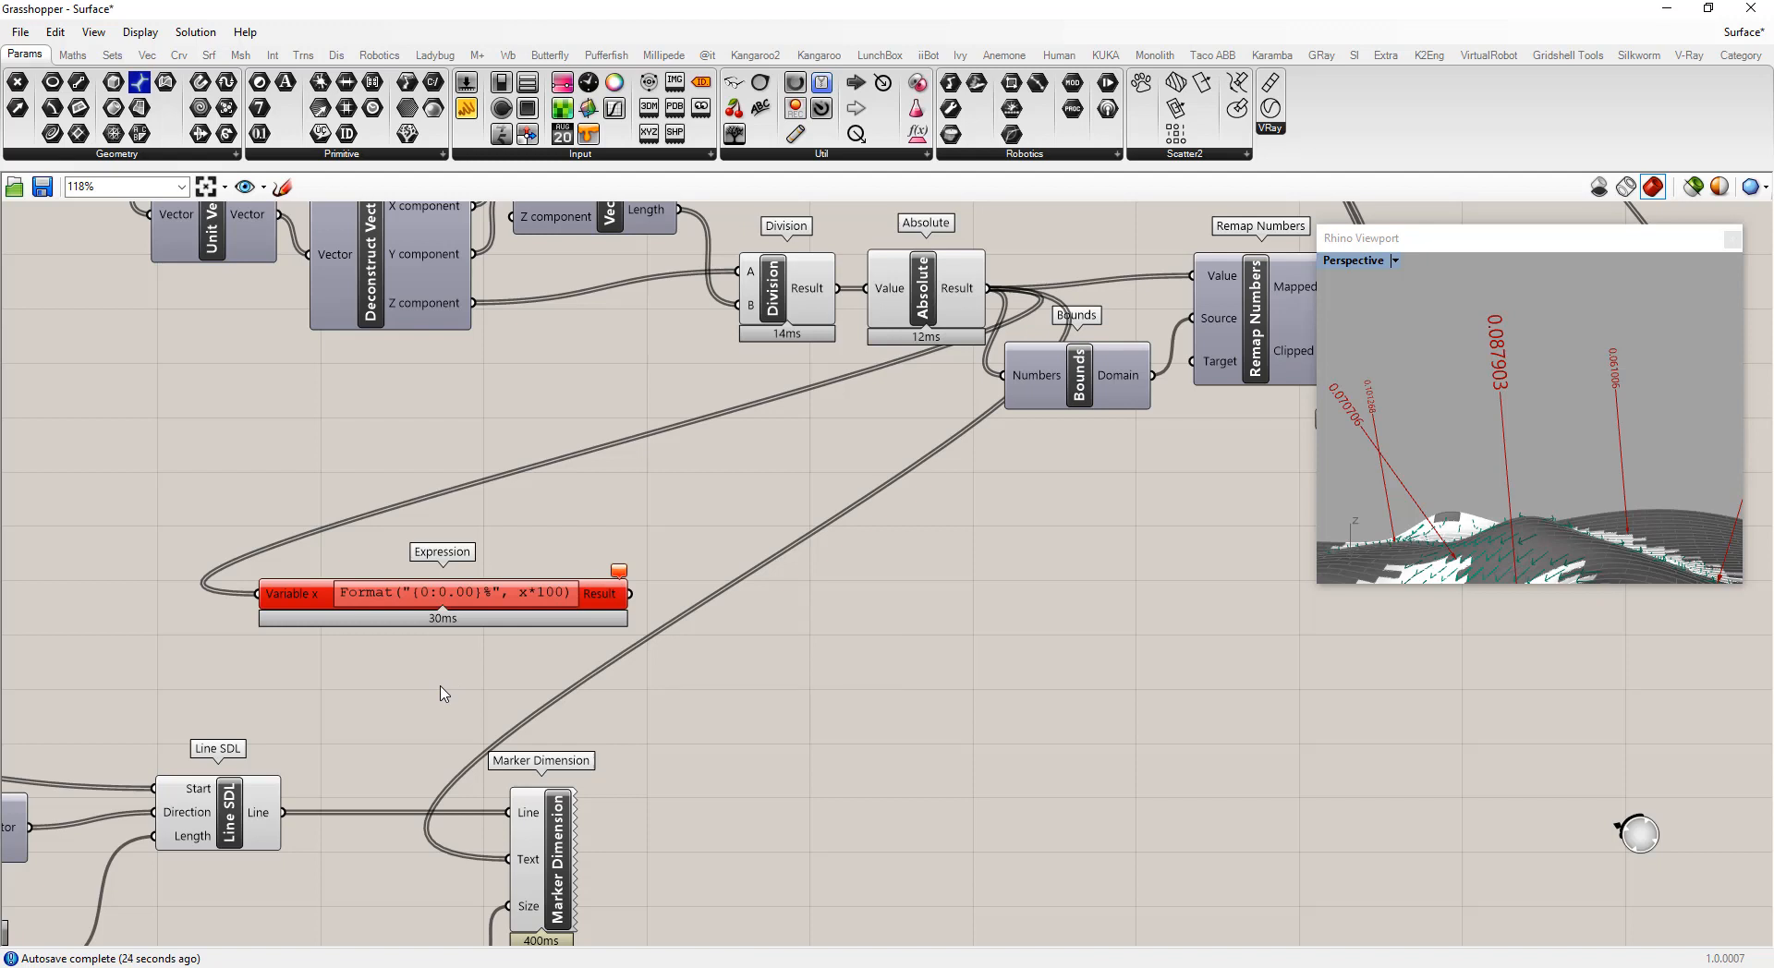
Rename the Expression's input variable to x
{"action": "right_click", "coordinate": [287, 600]}
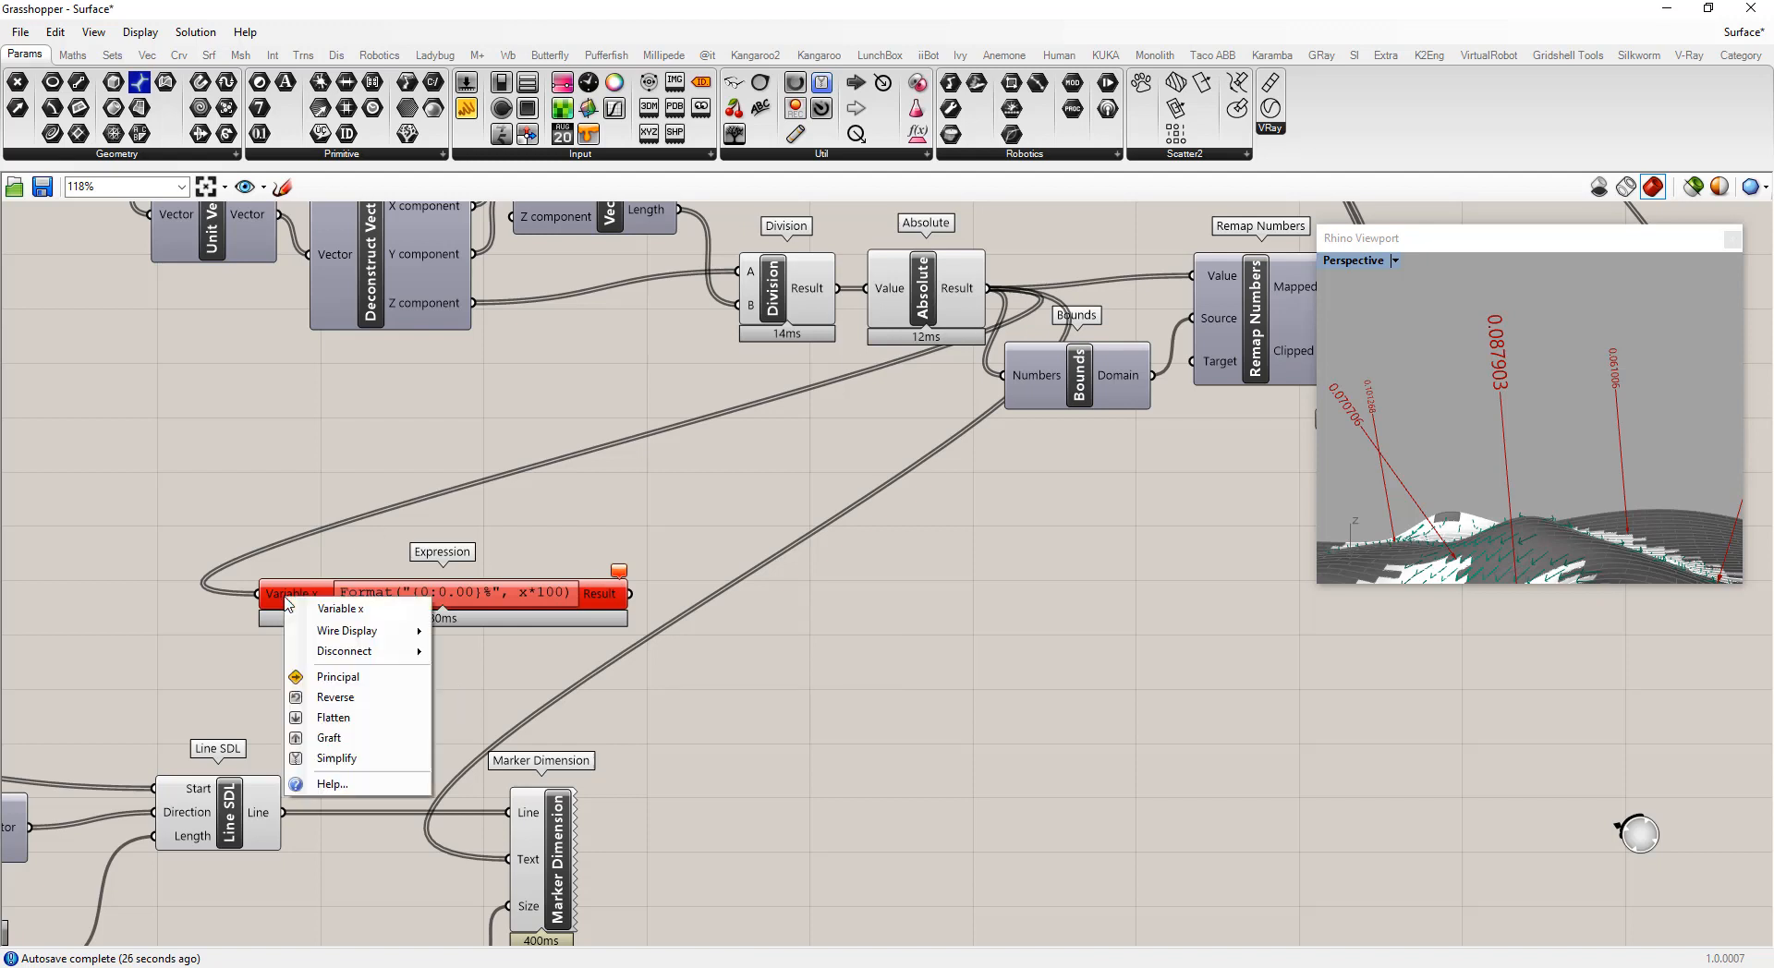
{"action": "left_click_drag", "start_coordinate": [361, 608], "coordinate": [201, 596]}
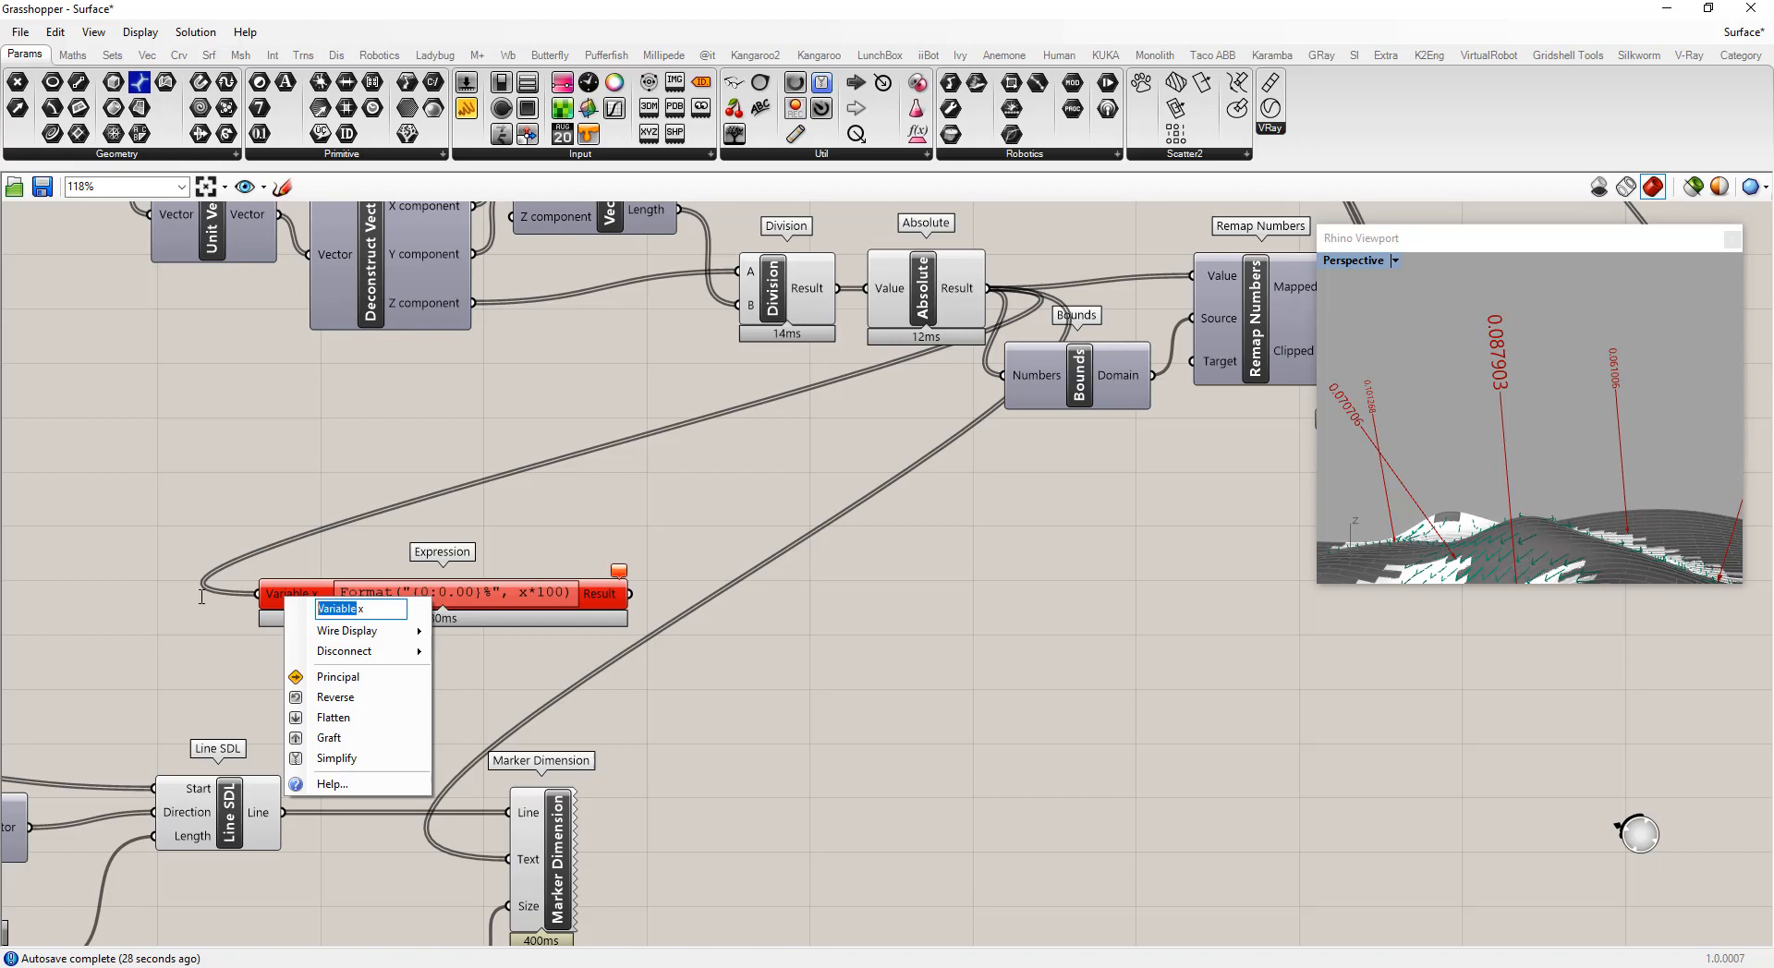
{"action": "key", "text": "BackSpace"}
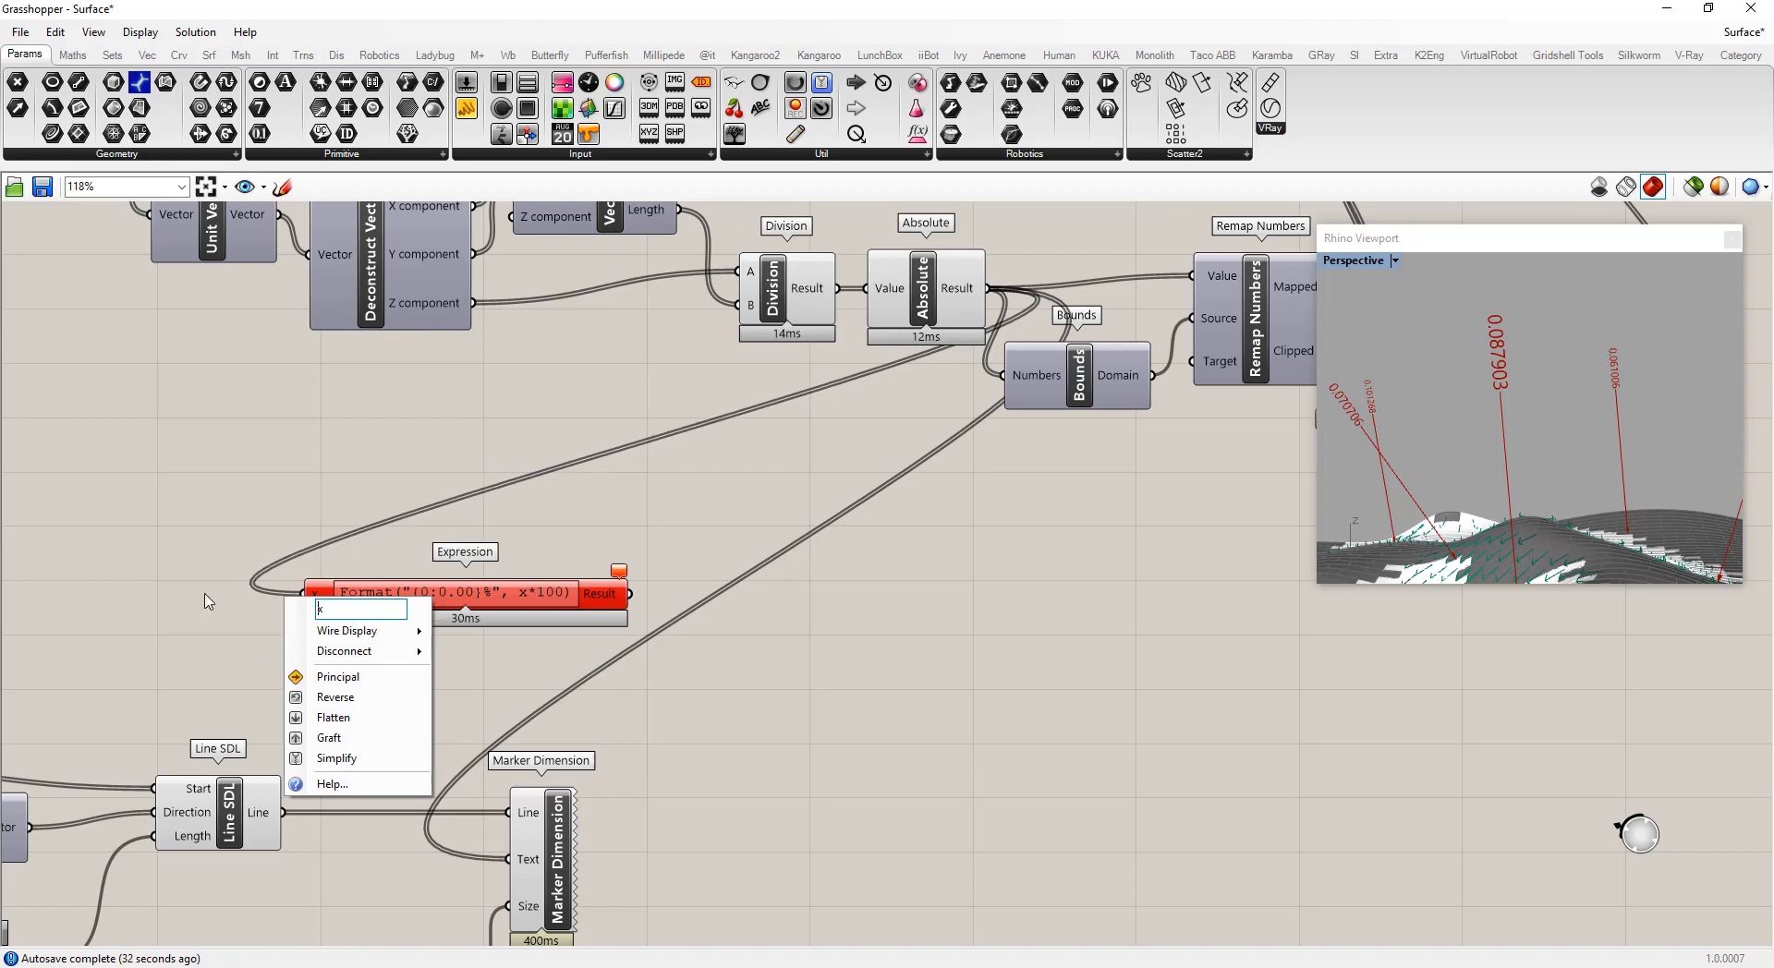
{"action": "key", "text": "Return"}
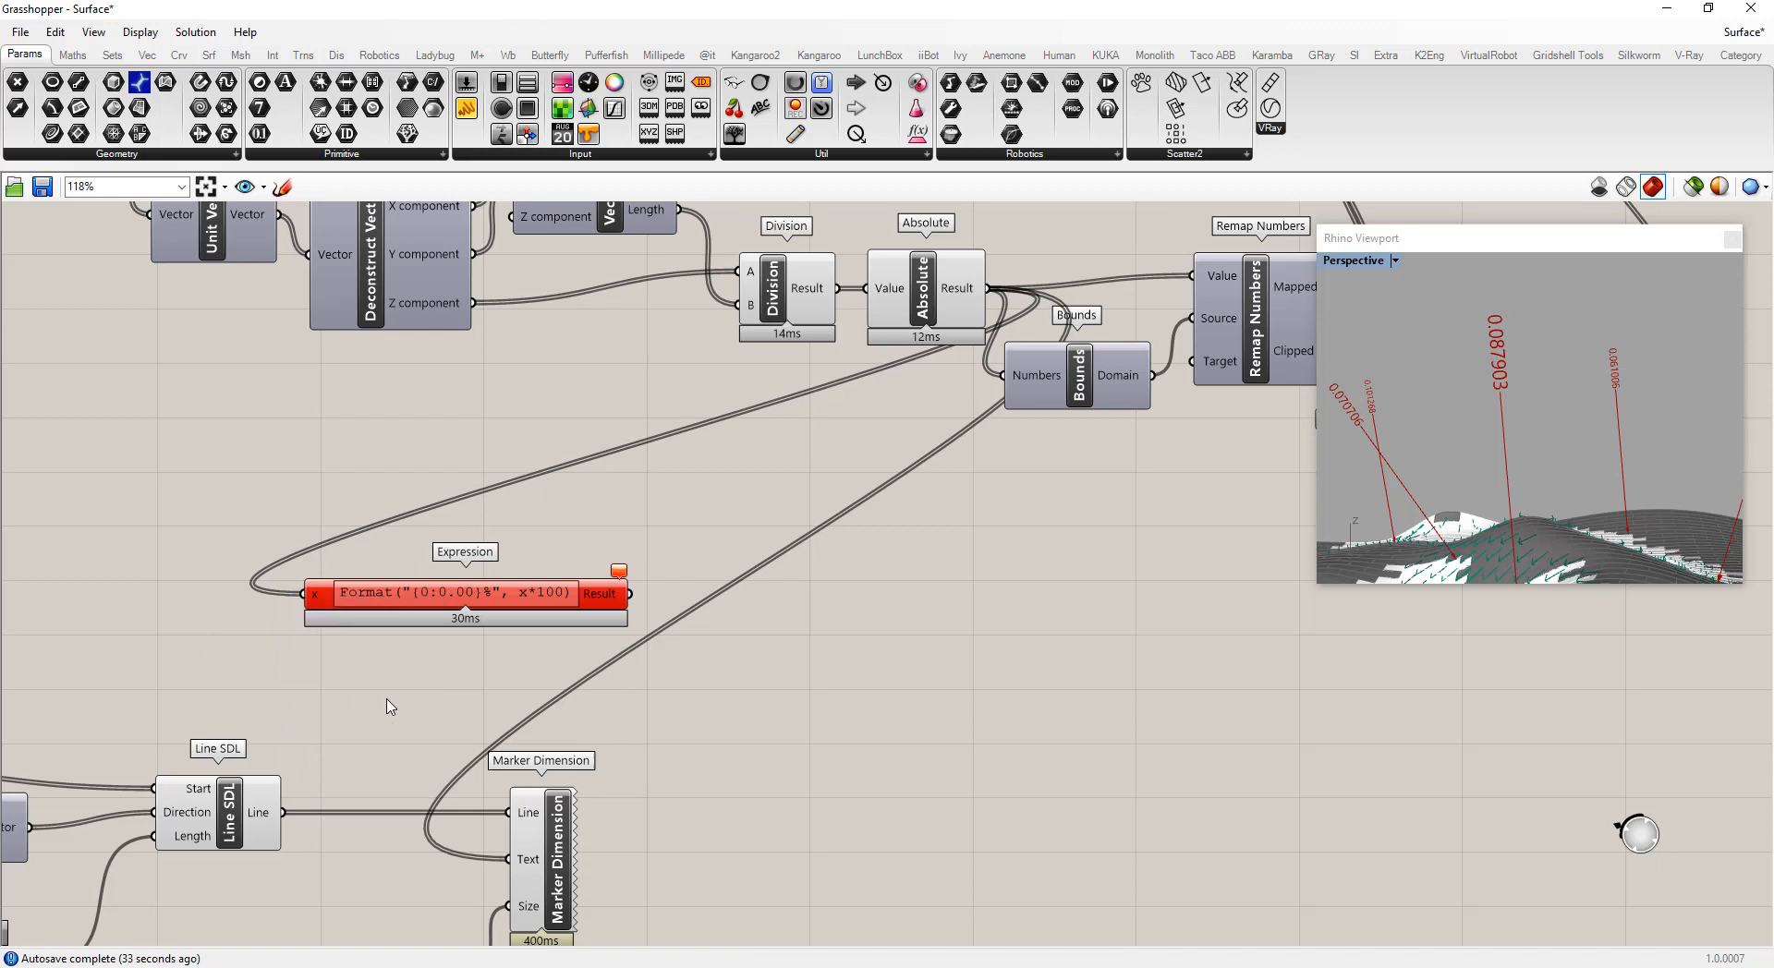
Confirm the expression in the Expression Designer and connect the Expression's Result output to the Marker Dimension's Text input
{"action": "right_click", "coordinate": [319, 602]}
{"action": "left_click", "coordinate": [467, 600]}
{"action": "double_click", "coordinate": [467, 600]}
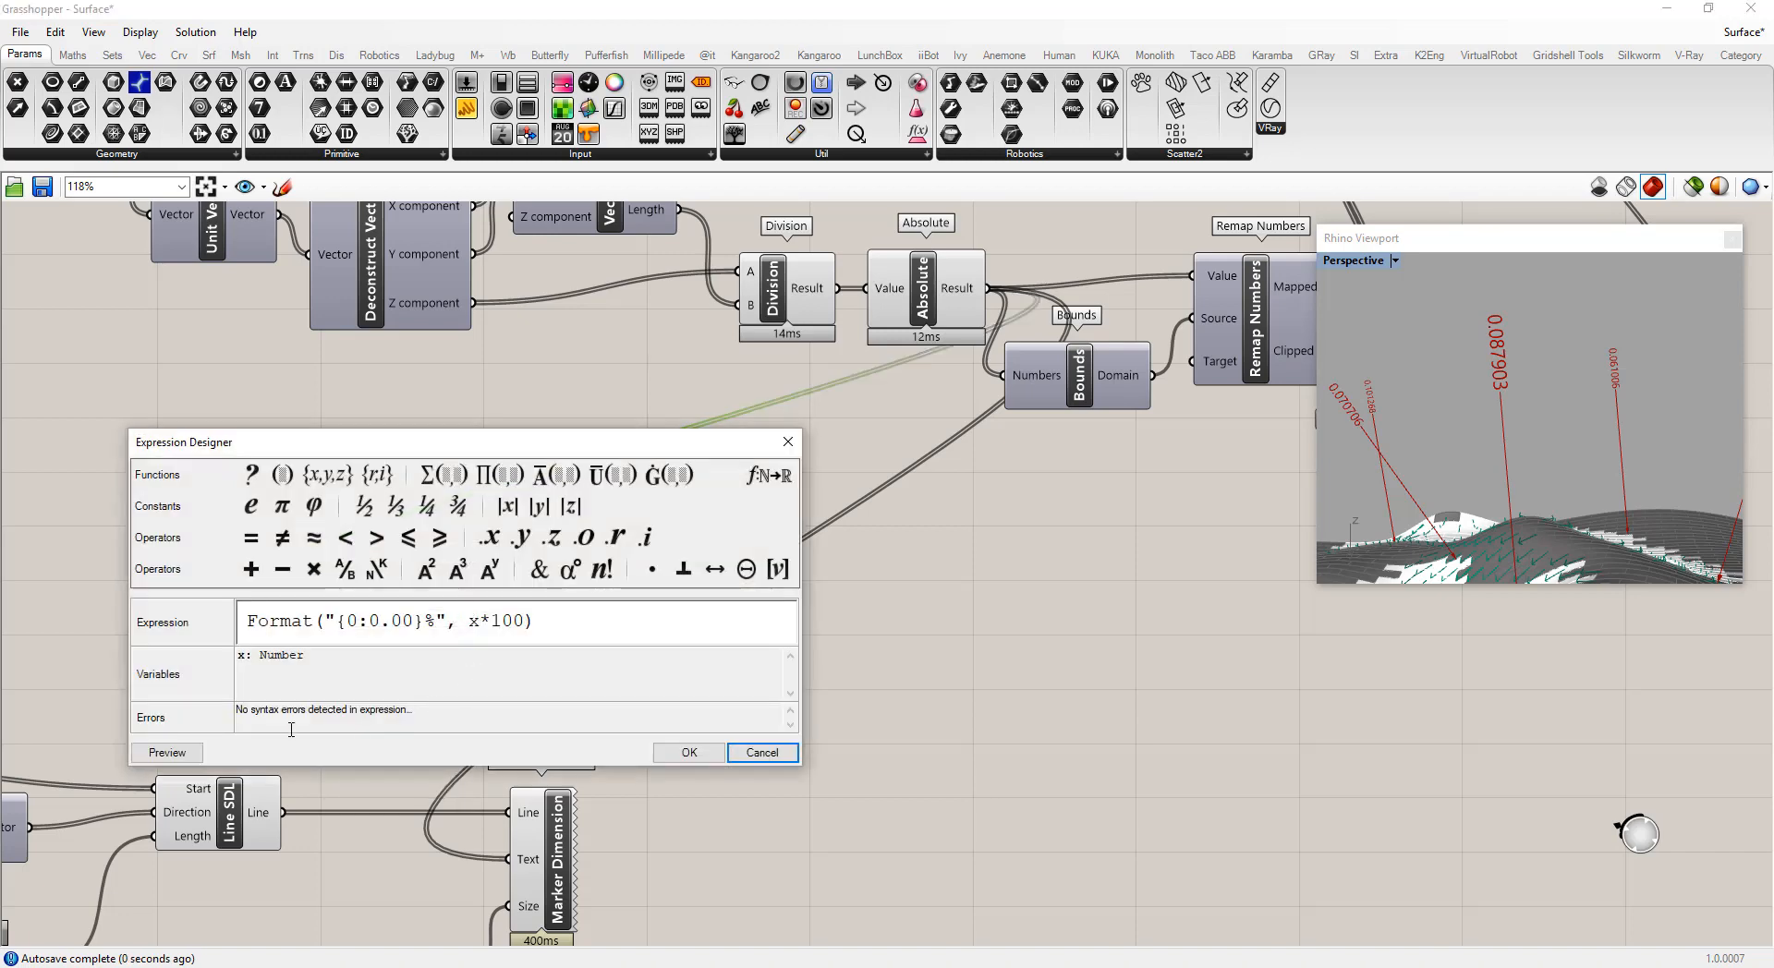
{"action": "left_click", "coordinate": [697, 756]}
{"action": "left_click", "coordinate": [526, 709]}
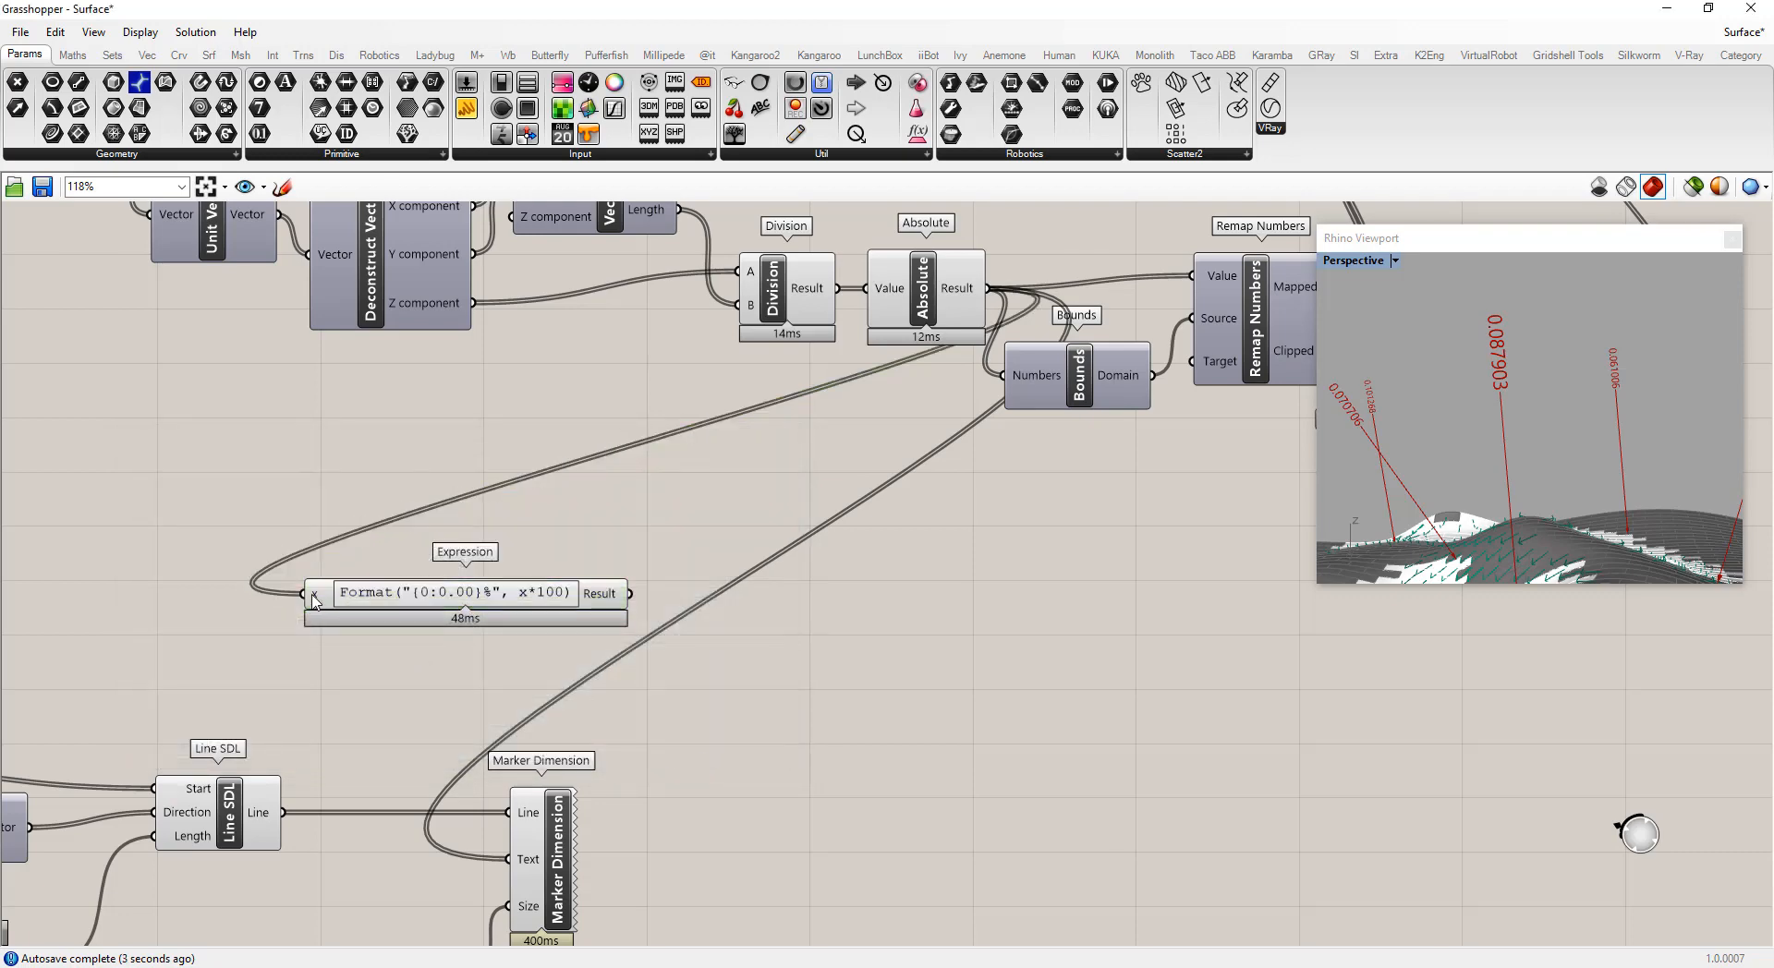
{"action": "mouse_move", "coordinate": [314, 601]}
{"action": "left_click_drag", "start_coordinate": [628, 593], "coordinate": [509, 859]}
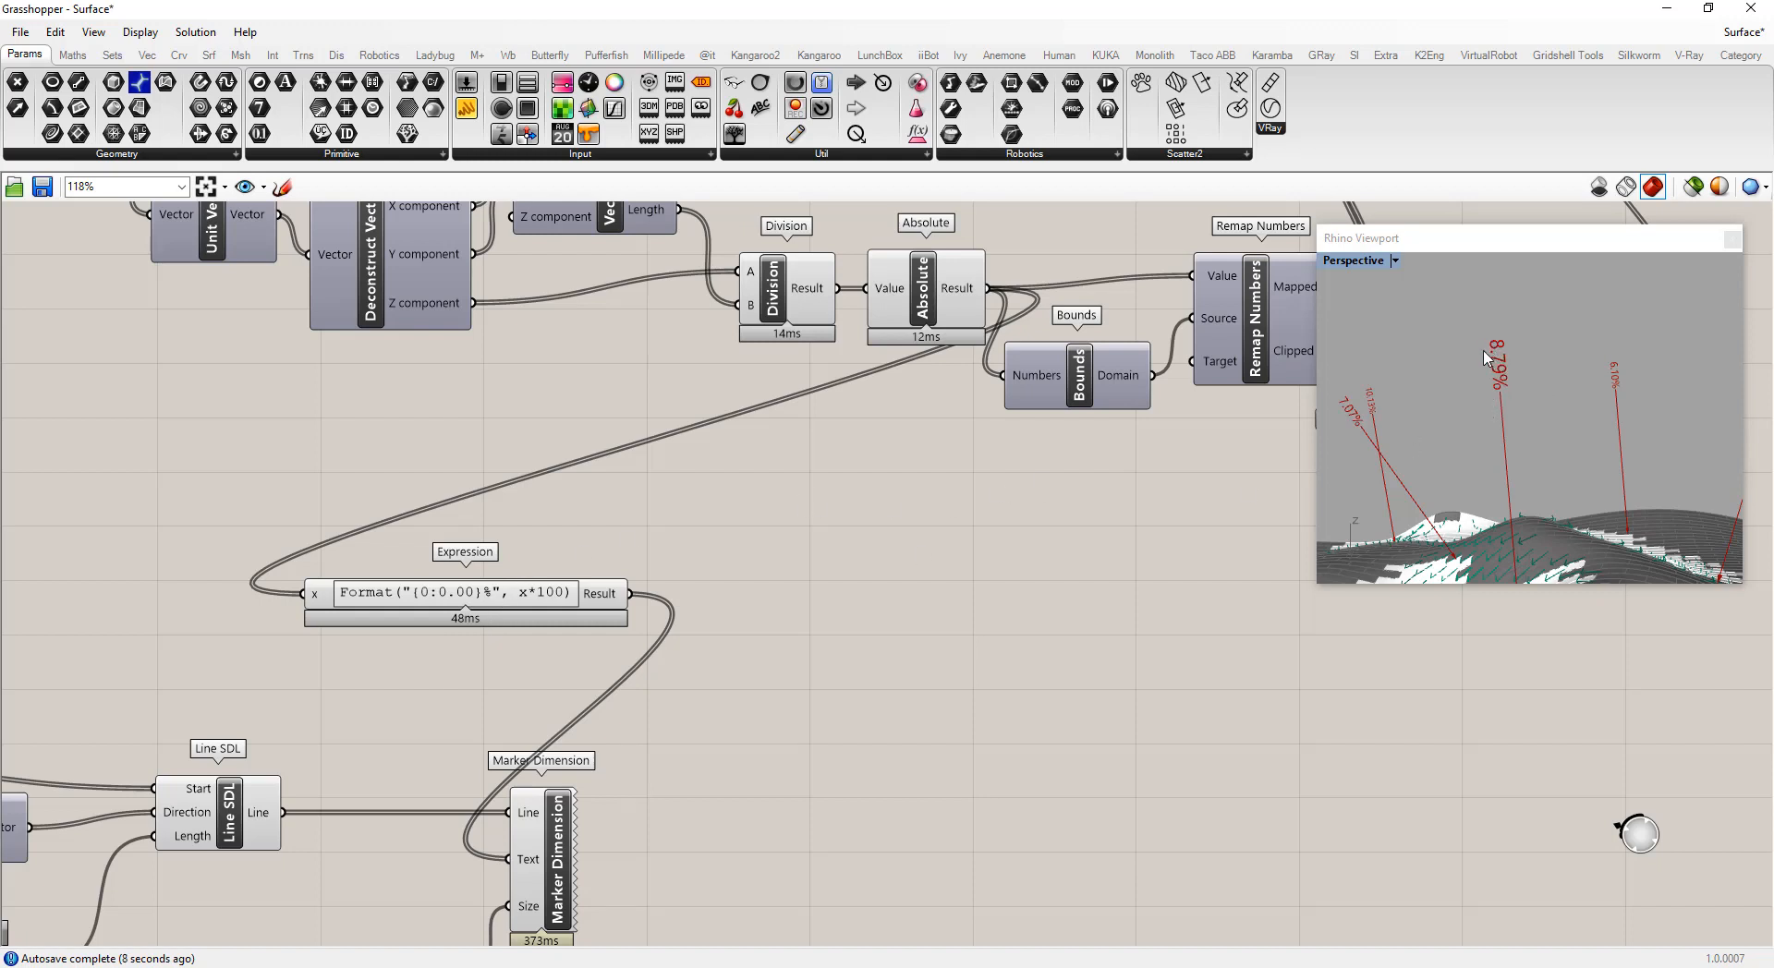
Orbit the Rhino viewport to examine the percentage labels on the normal lines
{"action": "right_click_drag", "start_coordinate": [1558, 466], "coordinate": [1542, 498]}
{"action": "right_click_drag", "start_coordinate": [1575, 365], "coordinate": [1518, 380]}
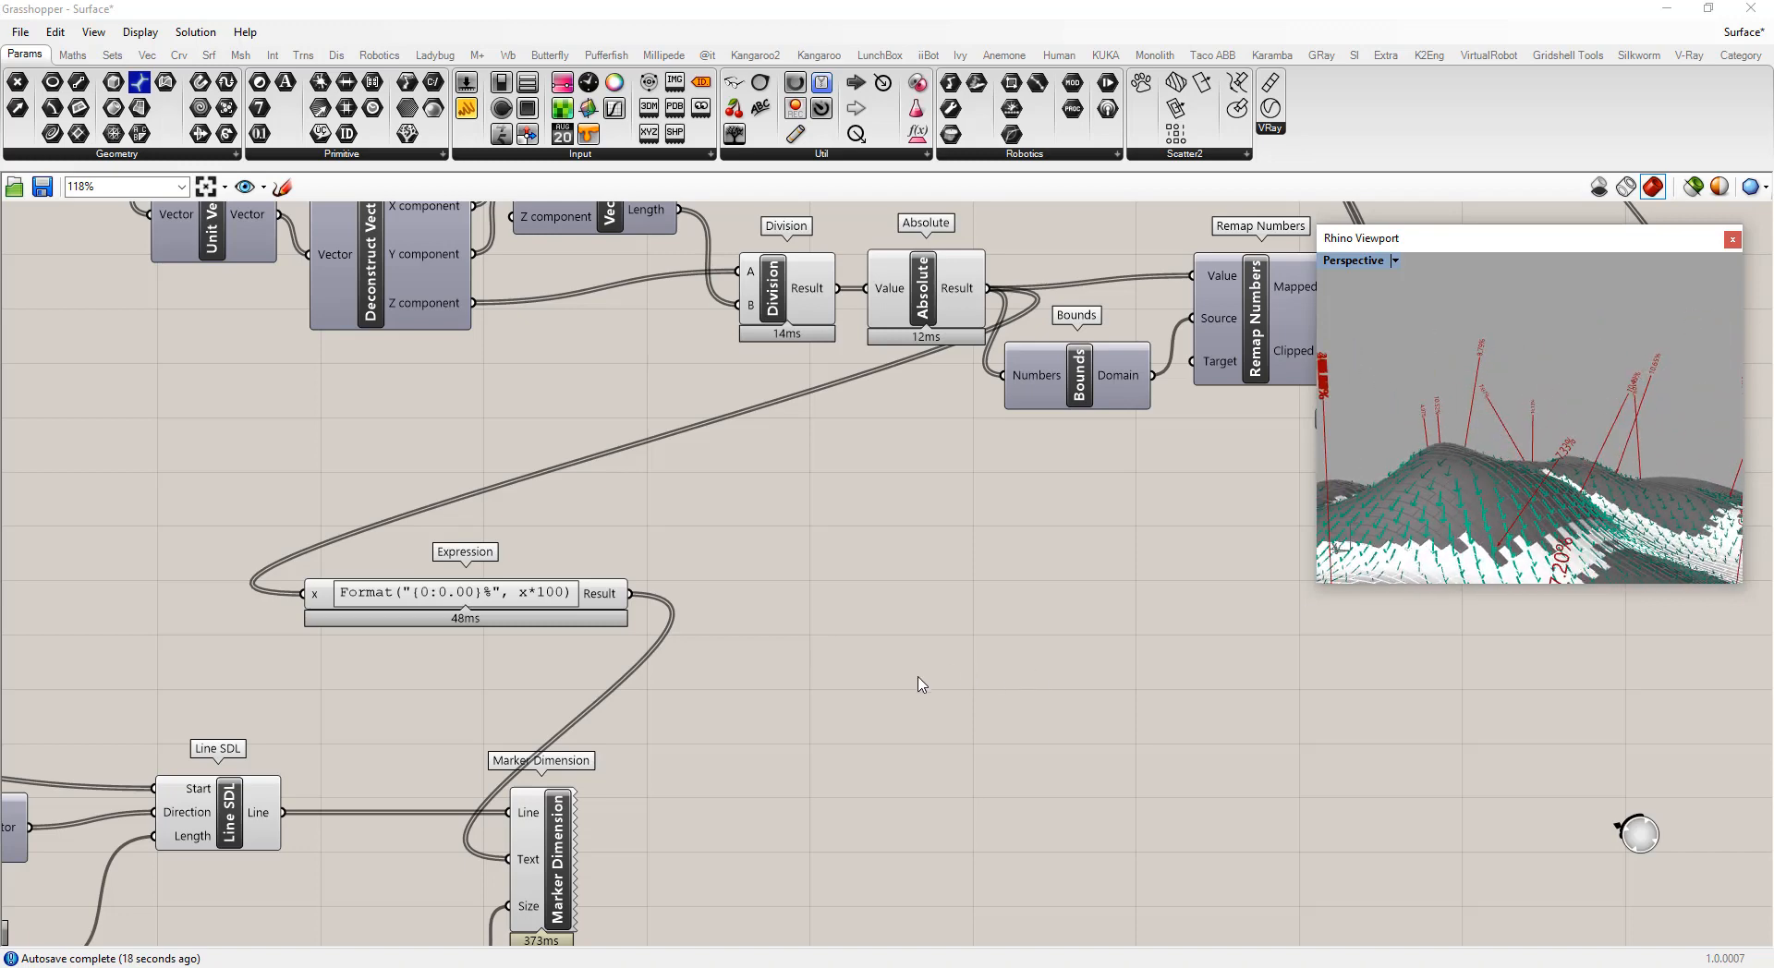
{"action": "right_click_drag", "start_coordinate": [1456, 451], "coordinate": [1615, 452]}
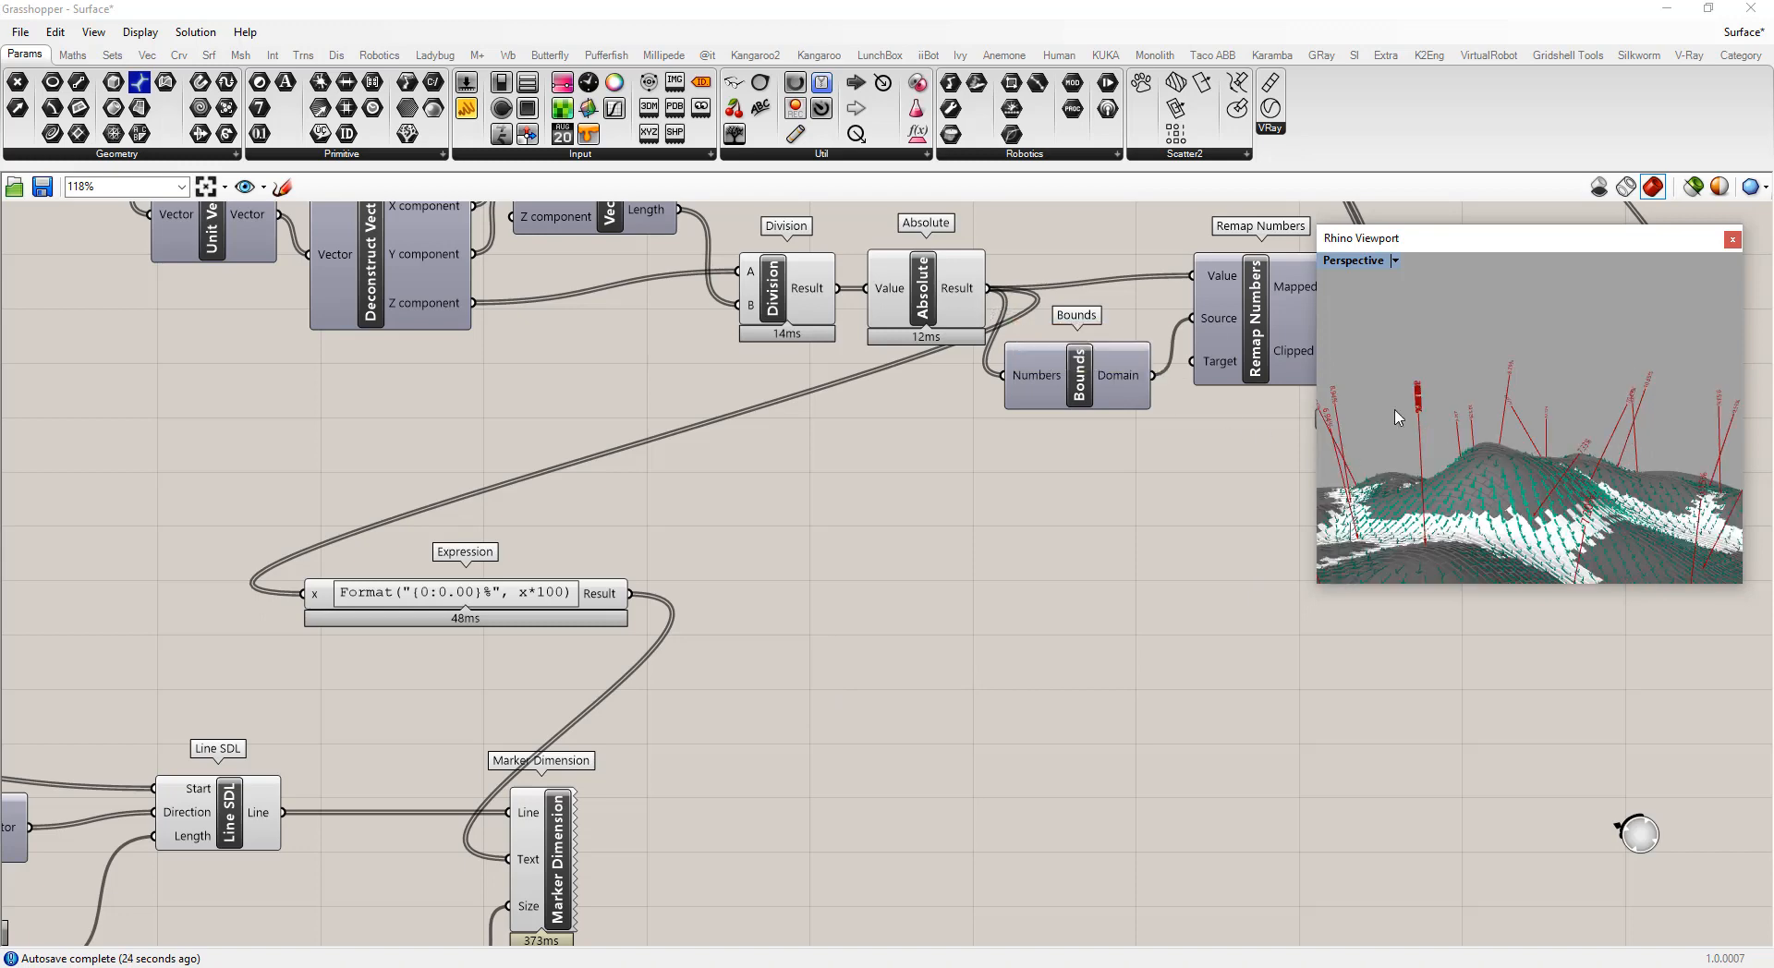
{"action": "right_click_drag", "start_coordinate": [1399, 415], "coordinate": [1600, 418]}
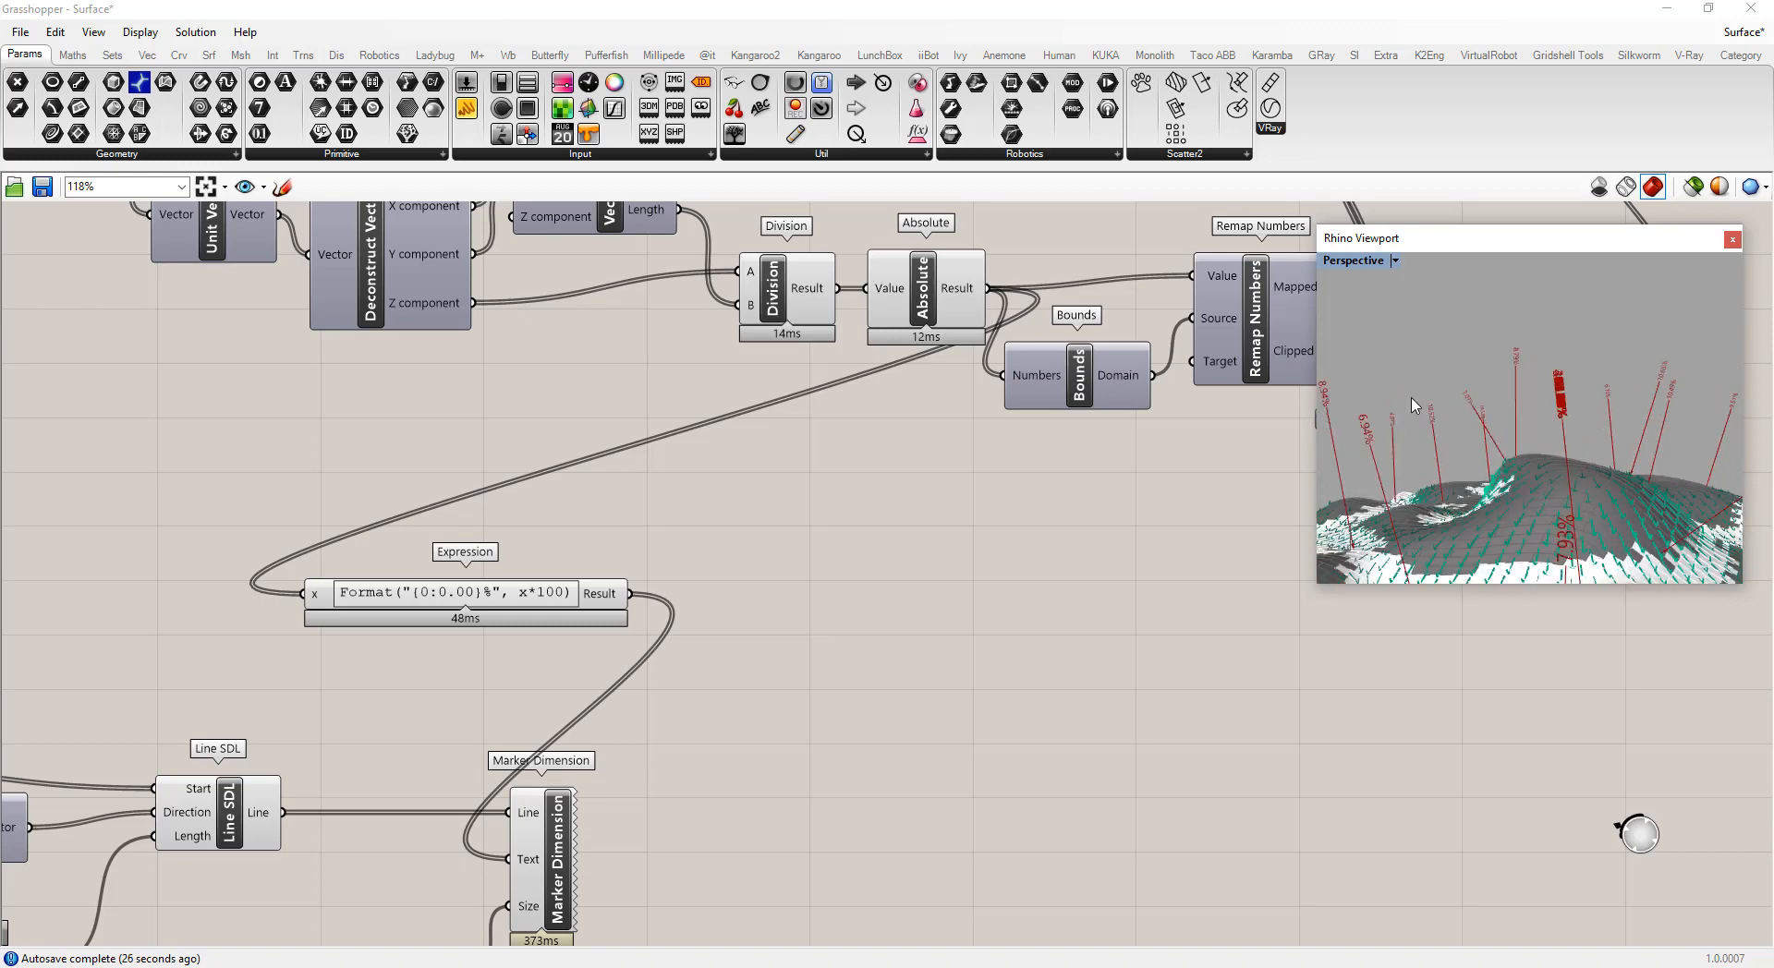
{"action": "mouse_move", "coordinate": [962, 294]}
{"action": "mouse_move", "coordinate": [540, 818]}
{"action": "scroll", "coordinate": [618, 475], "scroll_direction": "down", "scroll_amount": 4}
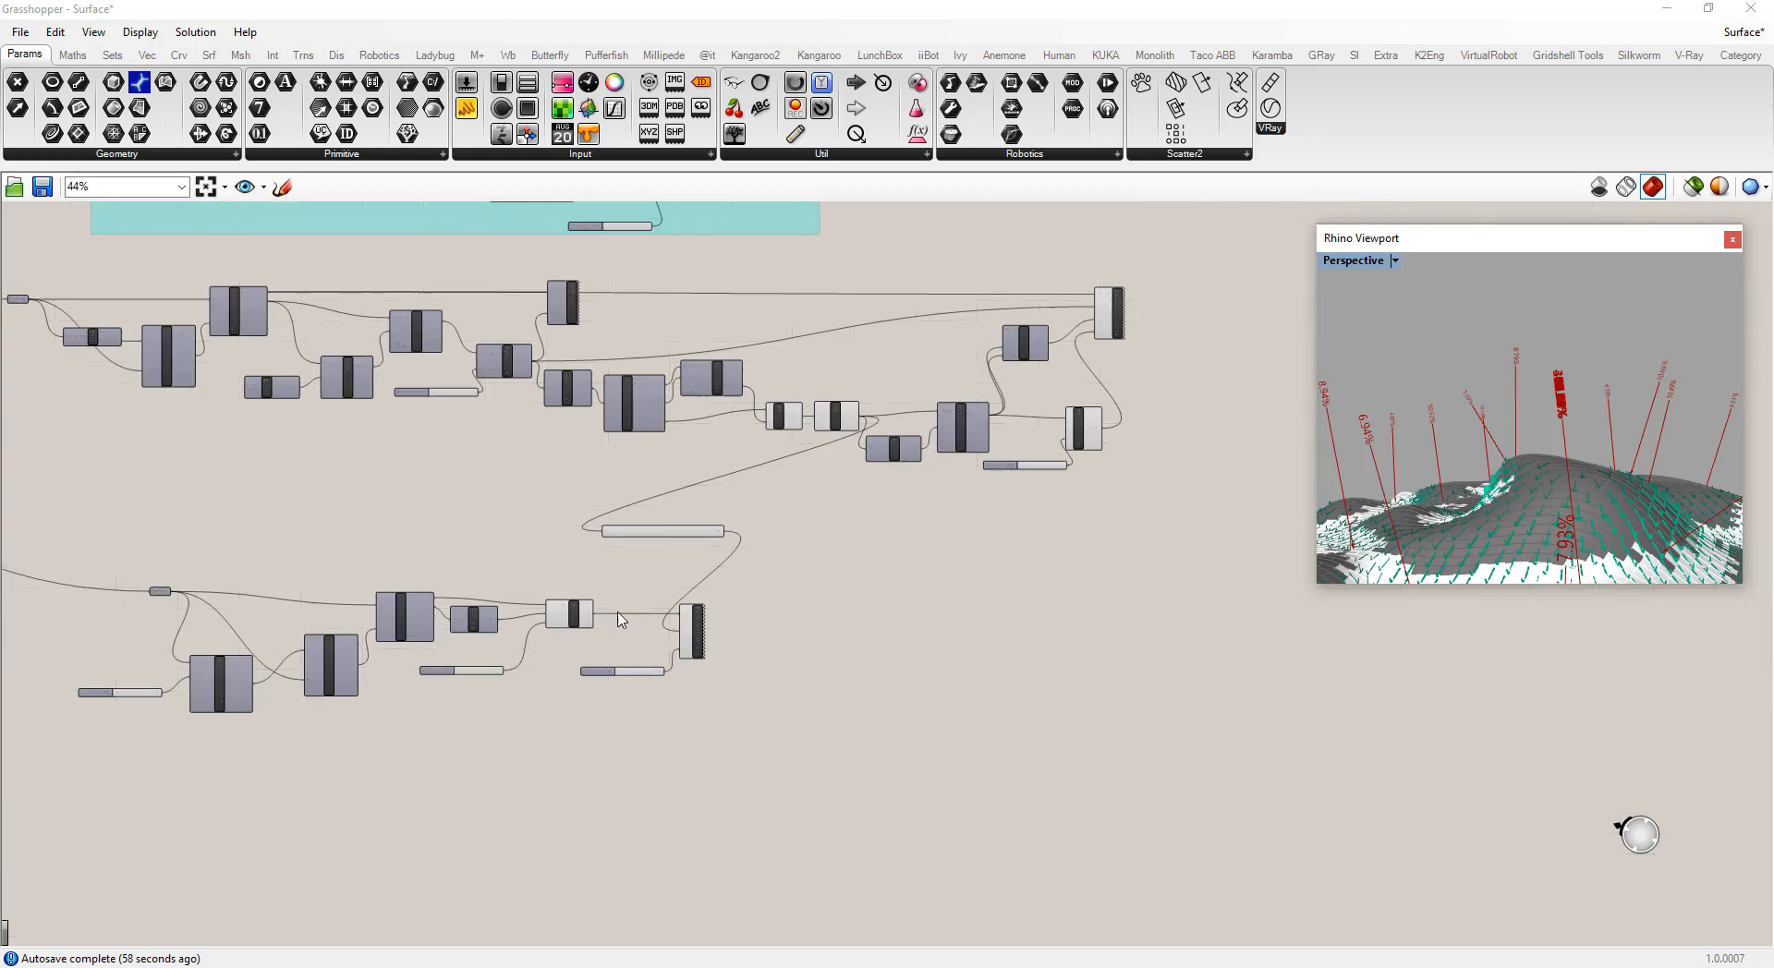
{"action": "scroll", "coordinate": [427, 608], "scroll_direction": "up", "scroll_amount": 2}
{"action": "scroll", "coordinate": [370, 633], "scroll_direction": "down", "scroll_amount": 4}
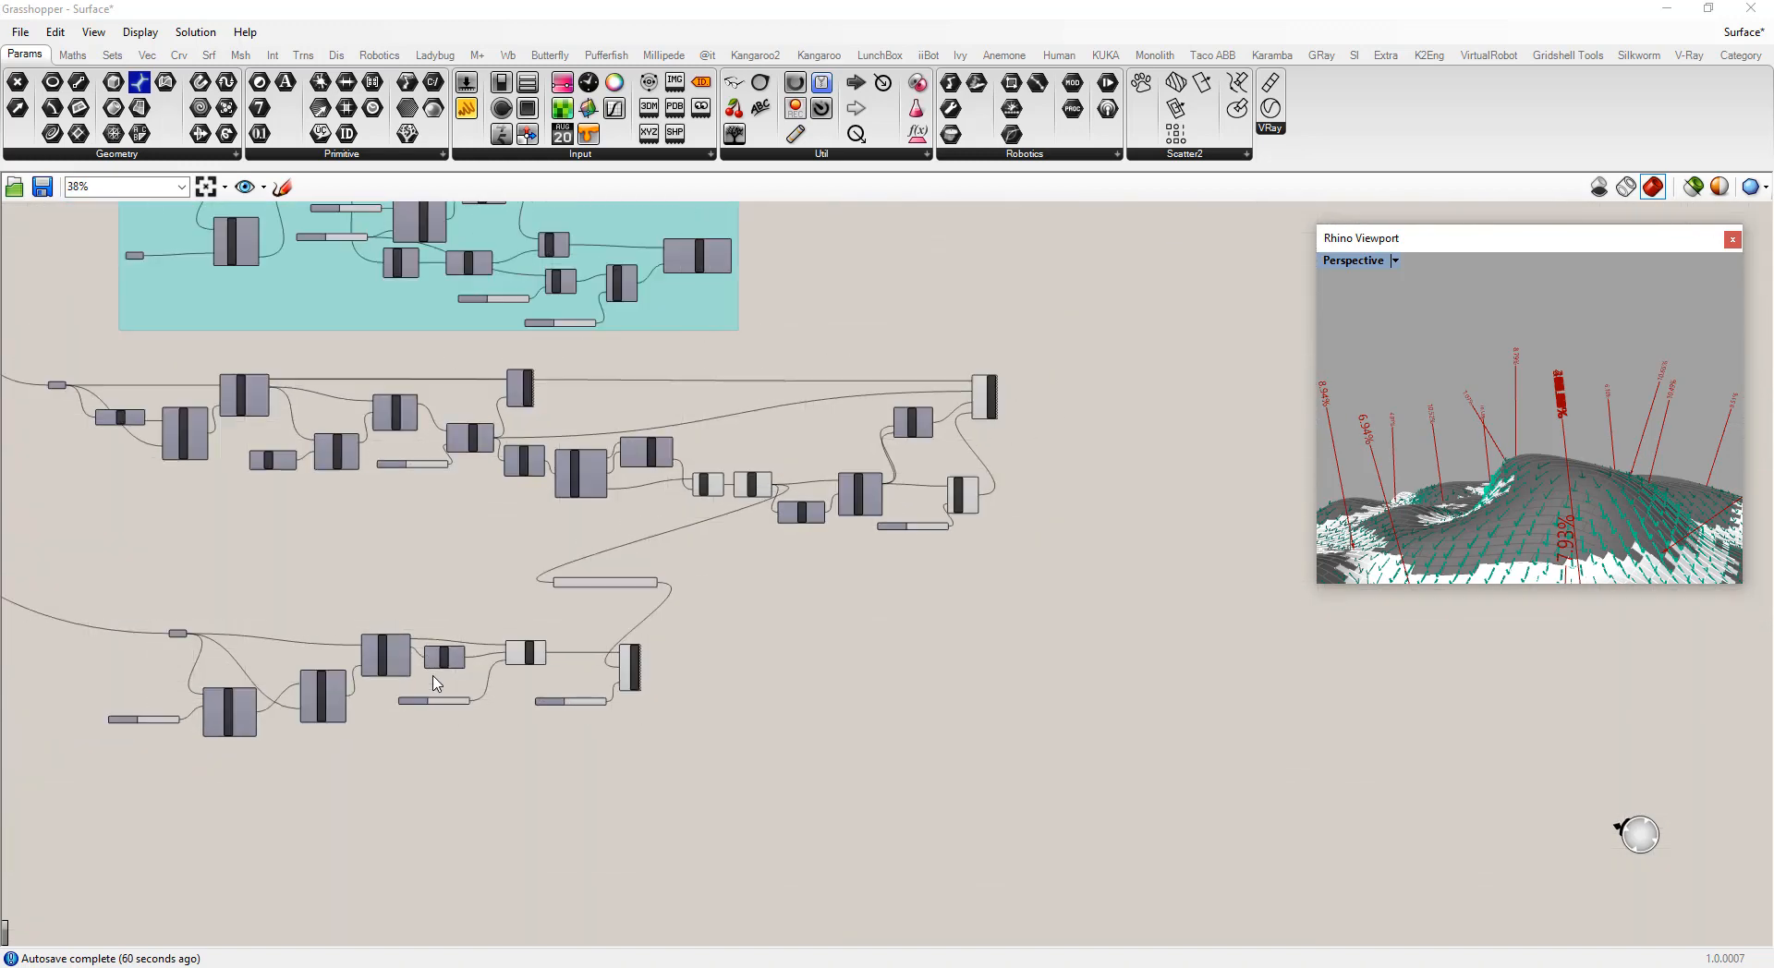
{"action": "scroll", "coordinate": [248, 542], "scroll_direction": "up", "scroll_amount": 3}
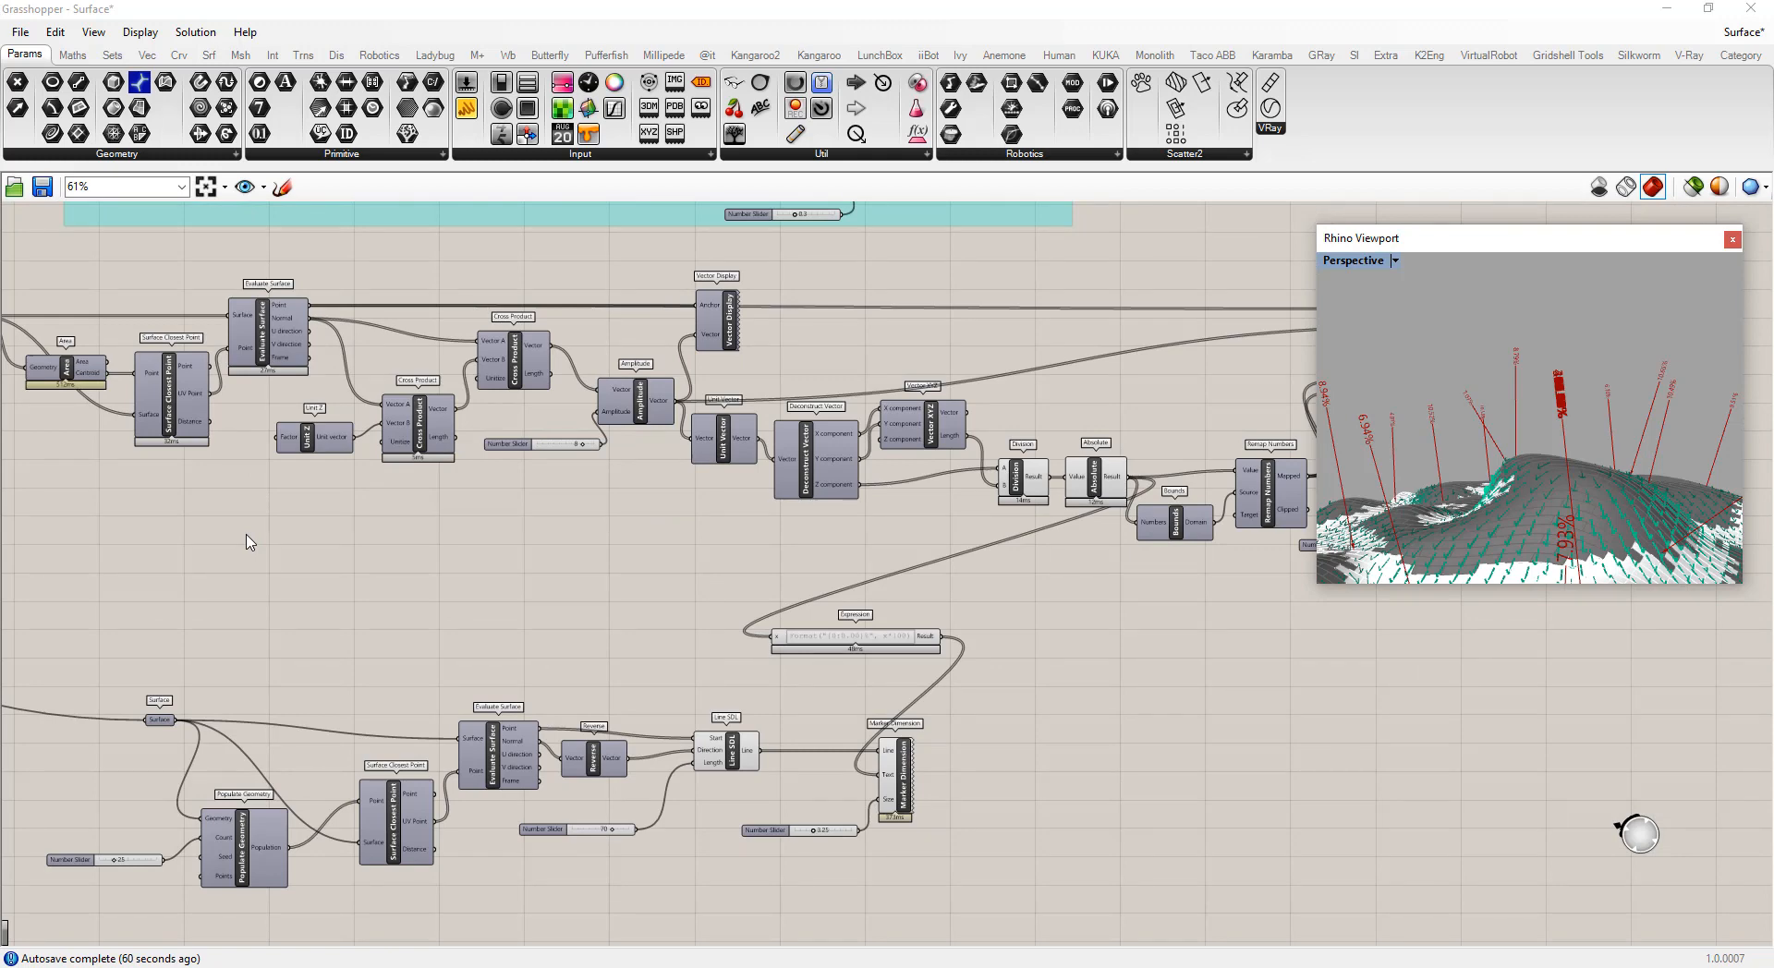
Add a Closest Point component to the canvas below the upper definition
{"action": "double_click", "coordinate": [467, 621]}
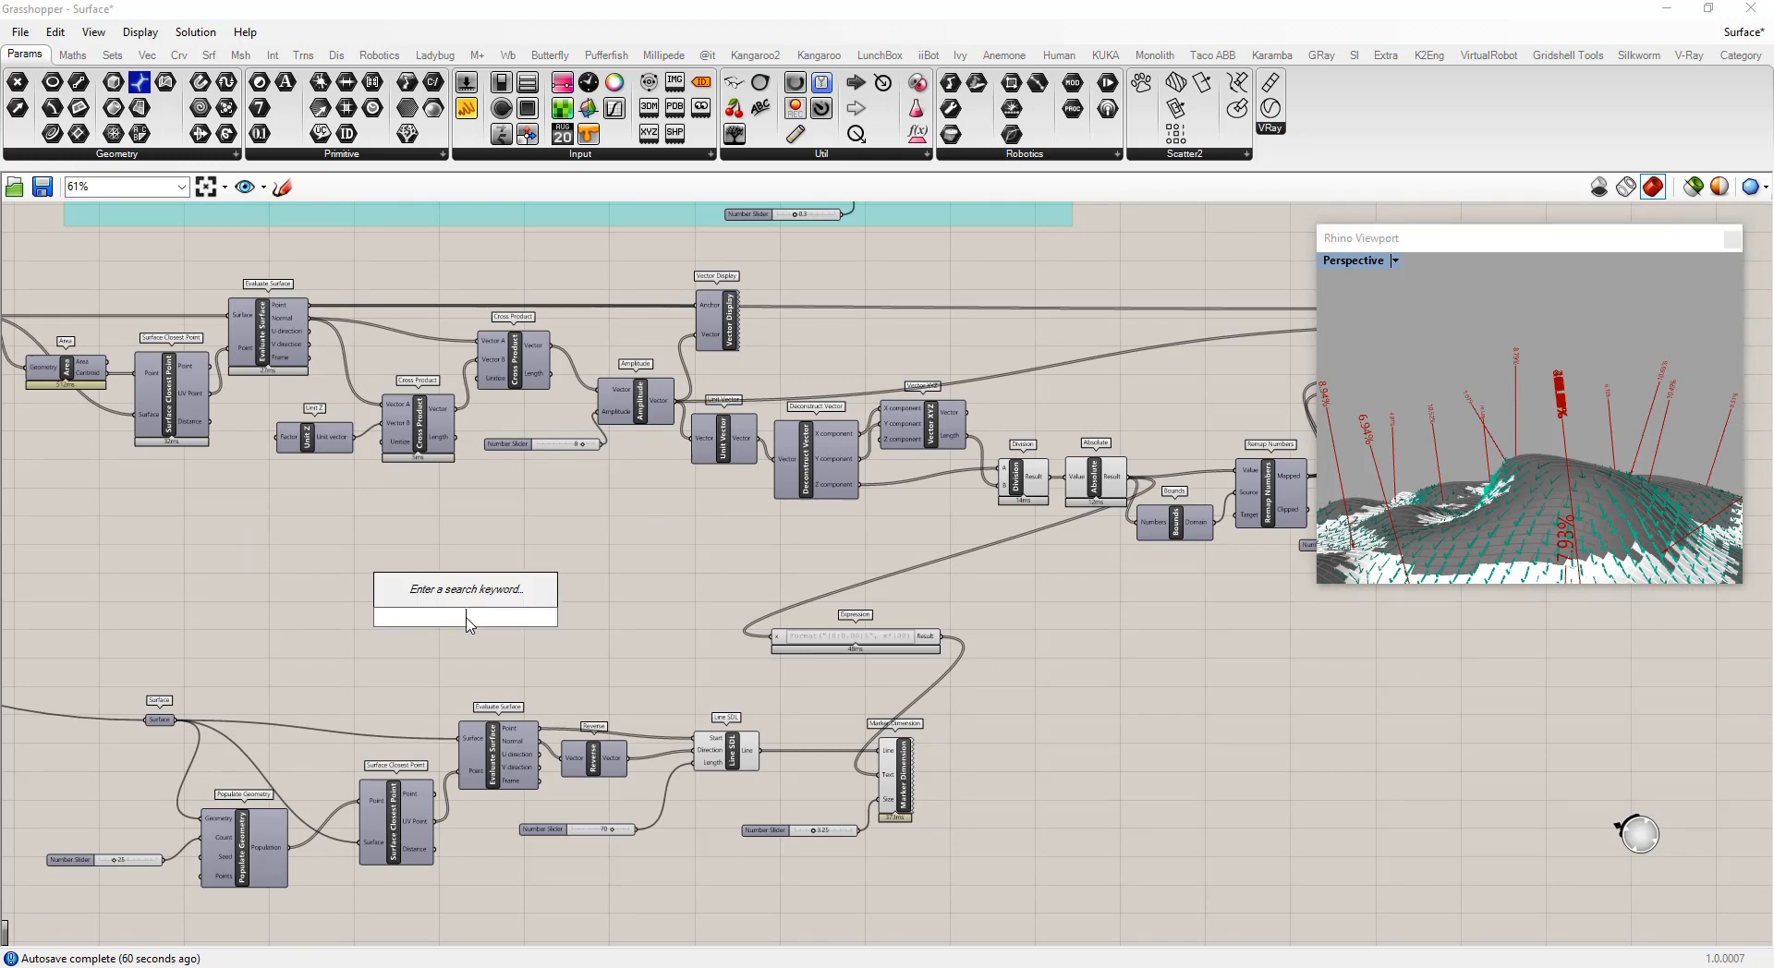
{"action": "type", "text": "closest"}
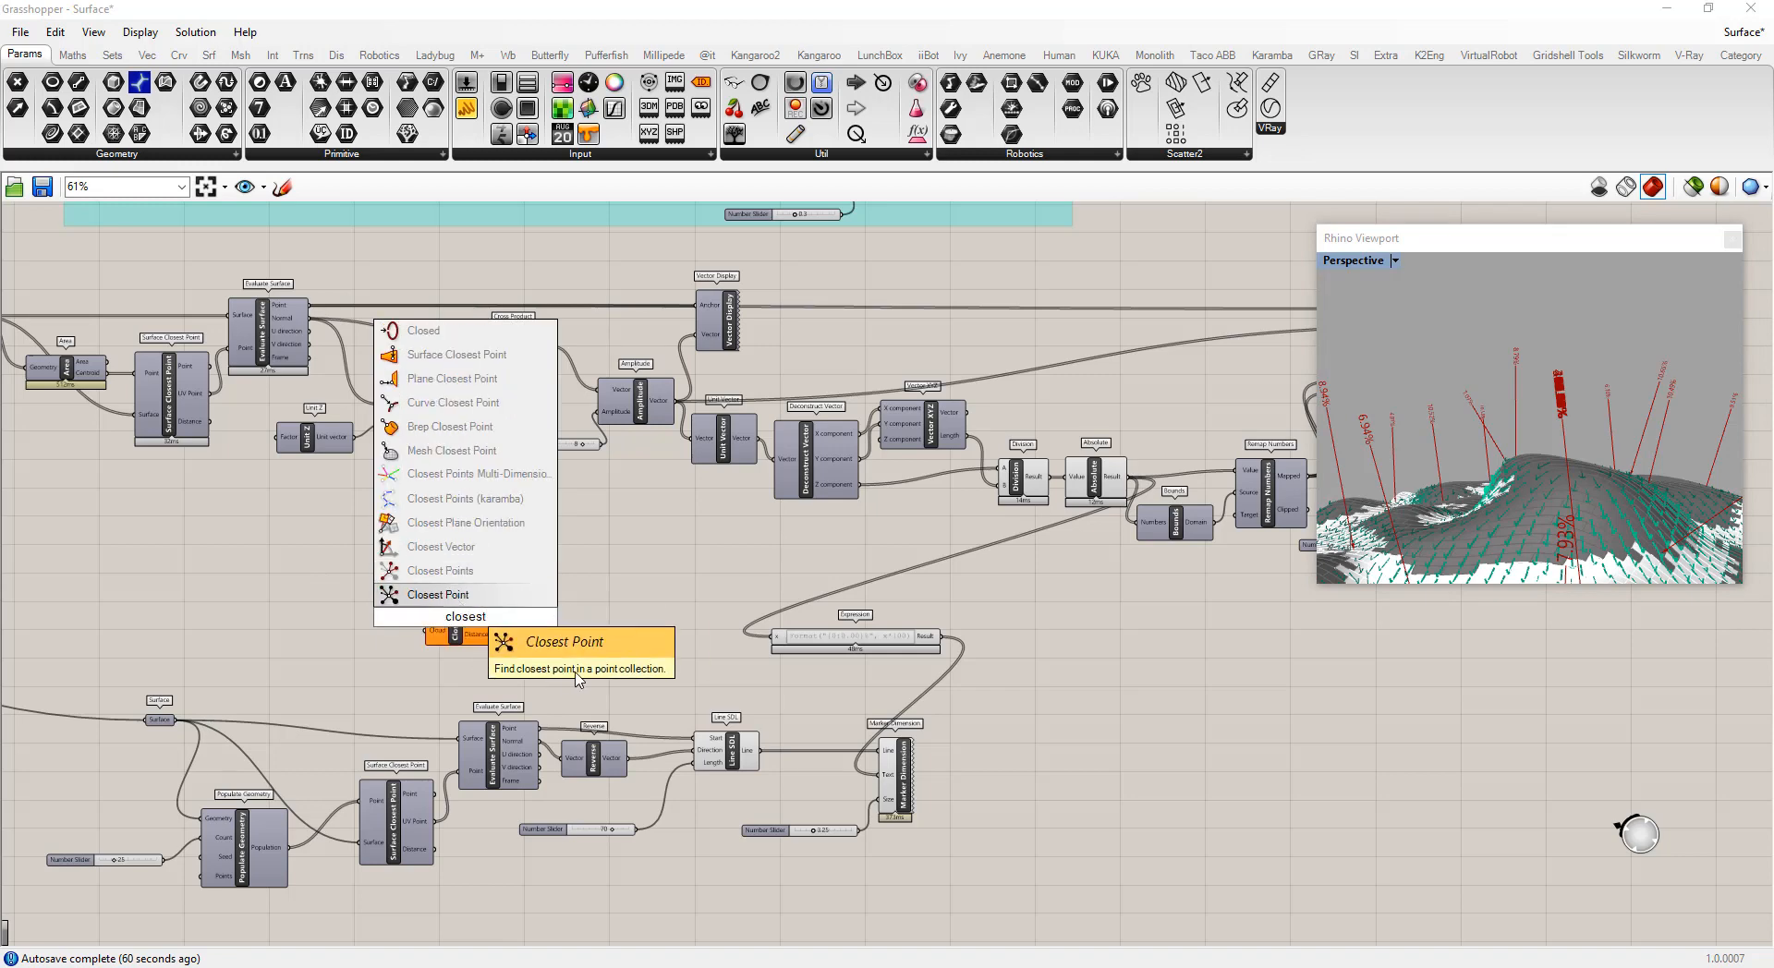
{"action": "left_click", "coordinate": [437, 595]}
{"action": "scroll", "coordinate": [475, 675], "scroll_direction": "up", "scroll_amount": 2}
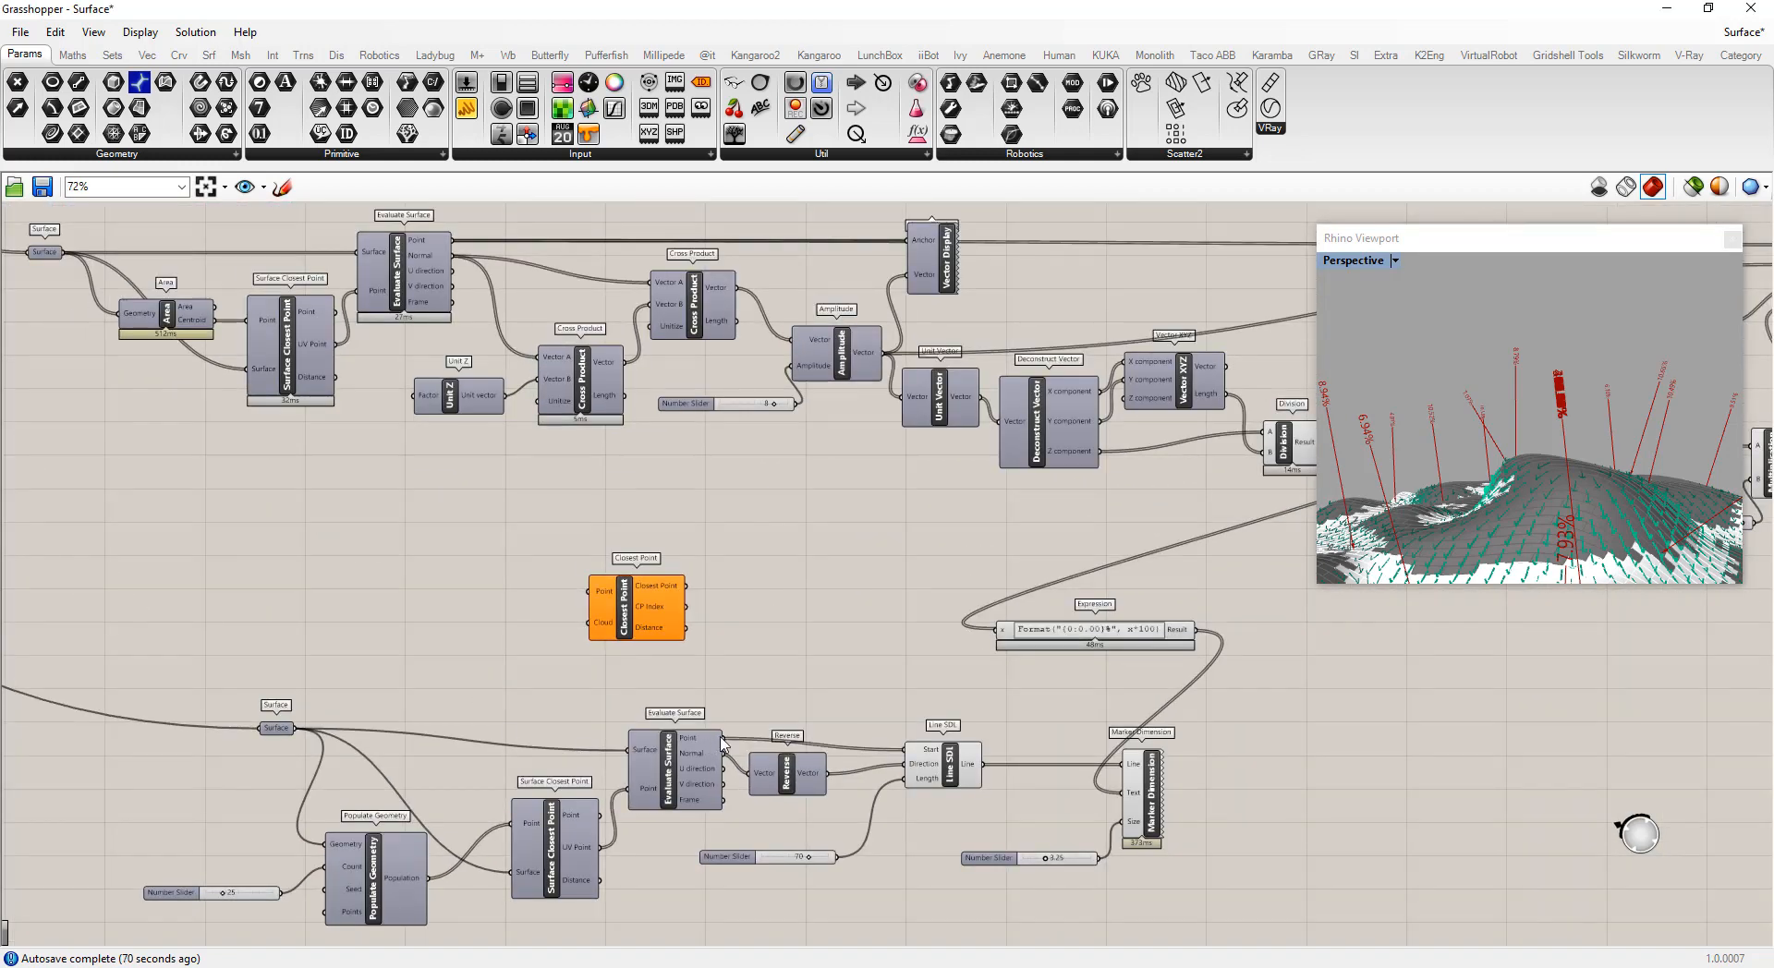
{"action": "left_click_drag", "start_coordinate": [724, 739], "coordinate": [610, 603]}
Connect the Surface to the Closest Point's Cloud input and the Area centroids to its Point input
{"action": "scroll", "coordinate": [810, 642], "scroll_direction": "down", "scroll_amount": 2}
{"action": "scroll", "coordinate": [282, 364], "scroll_direction": "up", "scroll_amount": 5}
{"action": "scroll", "coordinate": [281, 364], "scroll_direction": "down", "scroll_amount": 2}
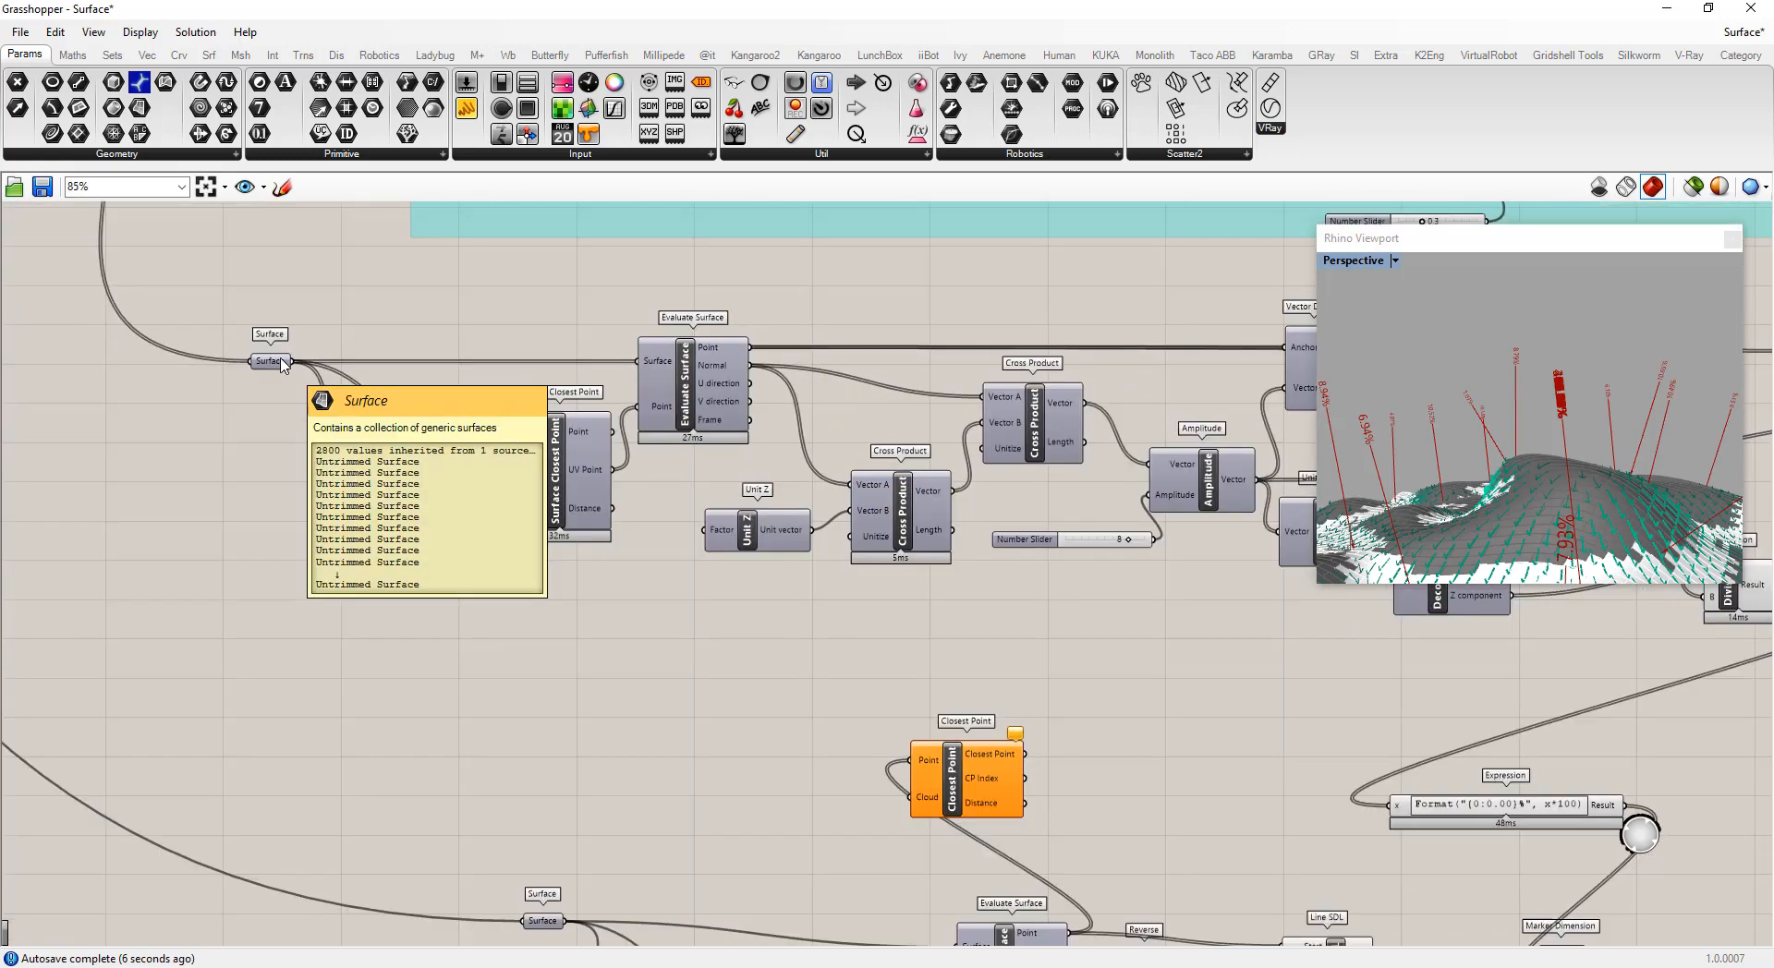
{"action": "left_click_drag", "start_coordinate": [292, 362], "coordinate": [903, 800]}
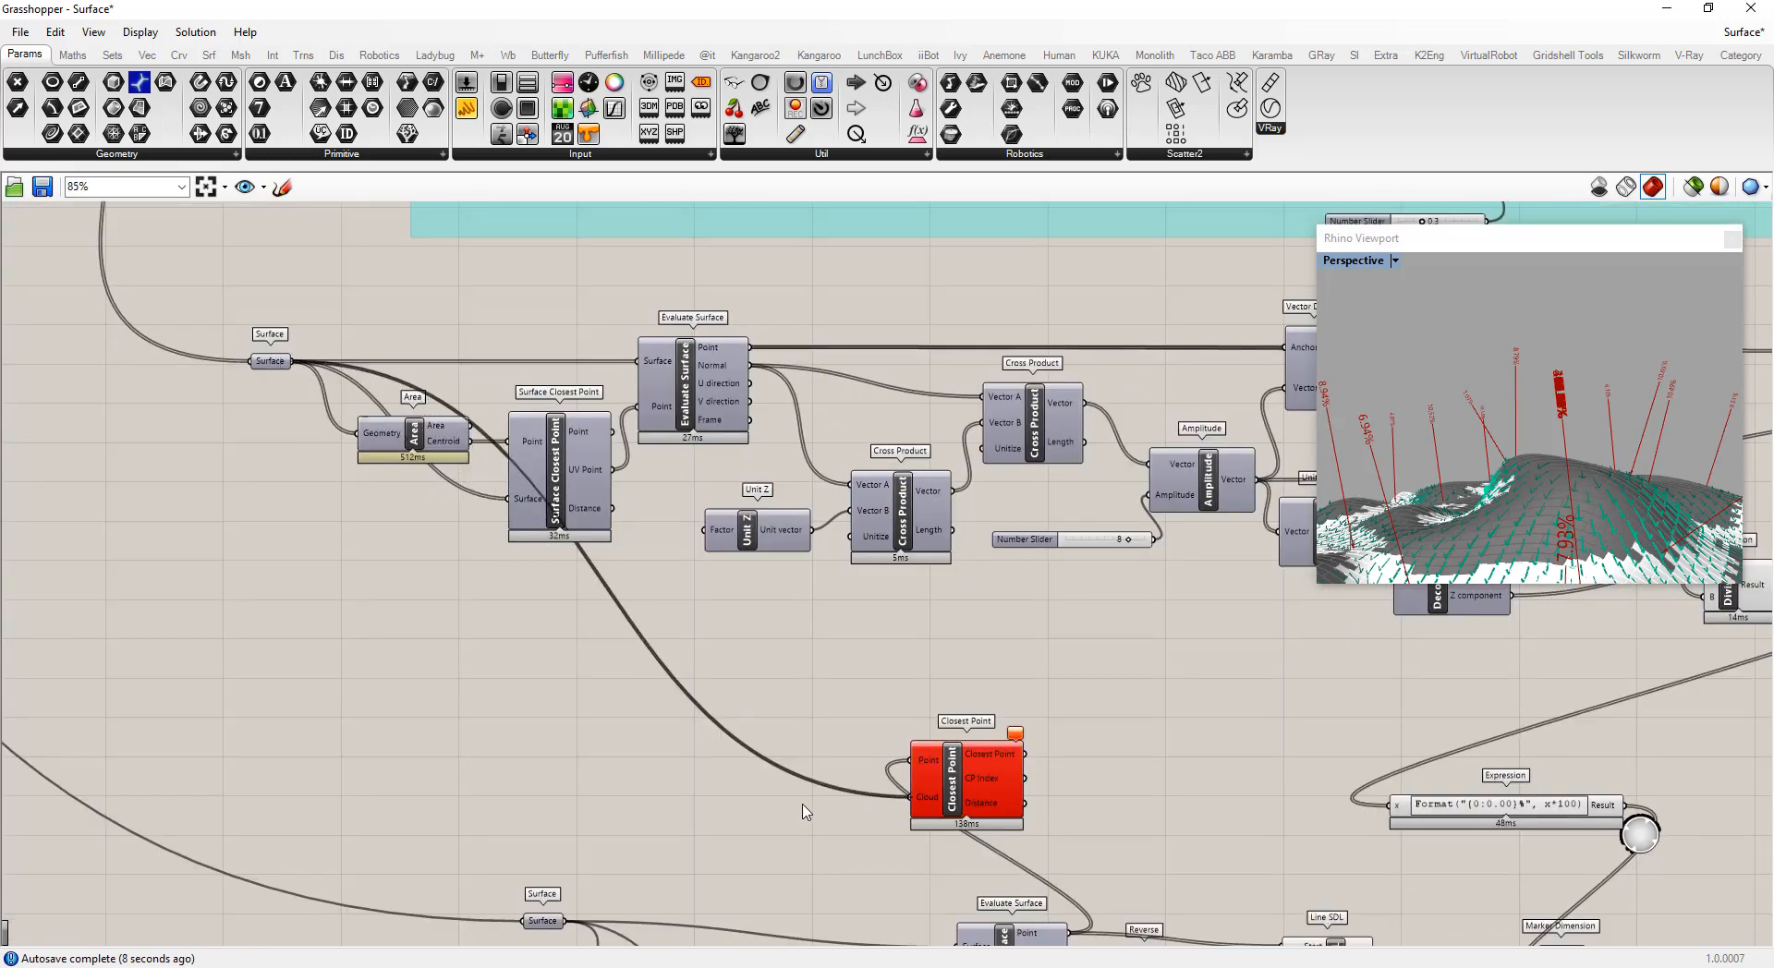
{"action": "scroll", "coordinate": [700, 747], "scroll_direction": "down", "scroll_amount": 1}
{"action": "scroll", "coordinate": [899, 842], "scroll_direction": "up", "scroll_amount": 1}
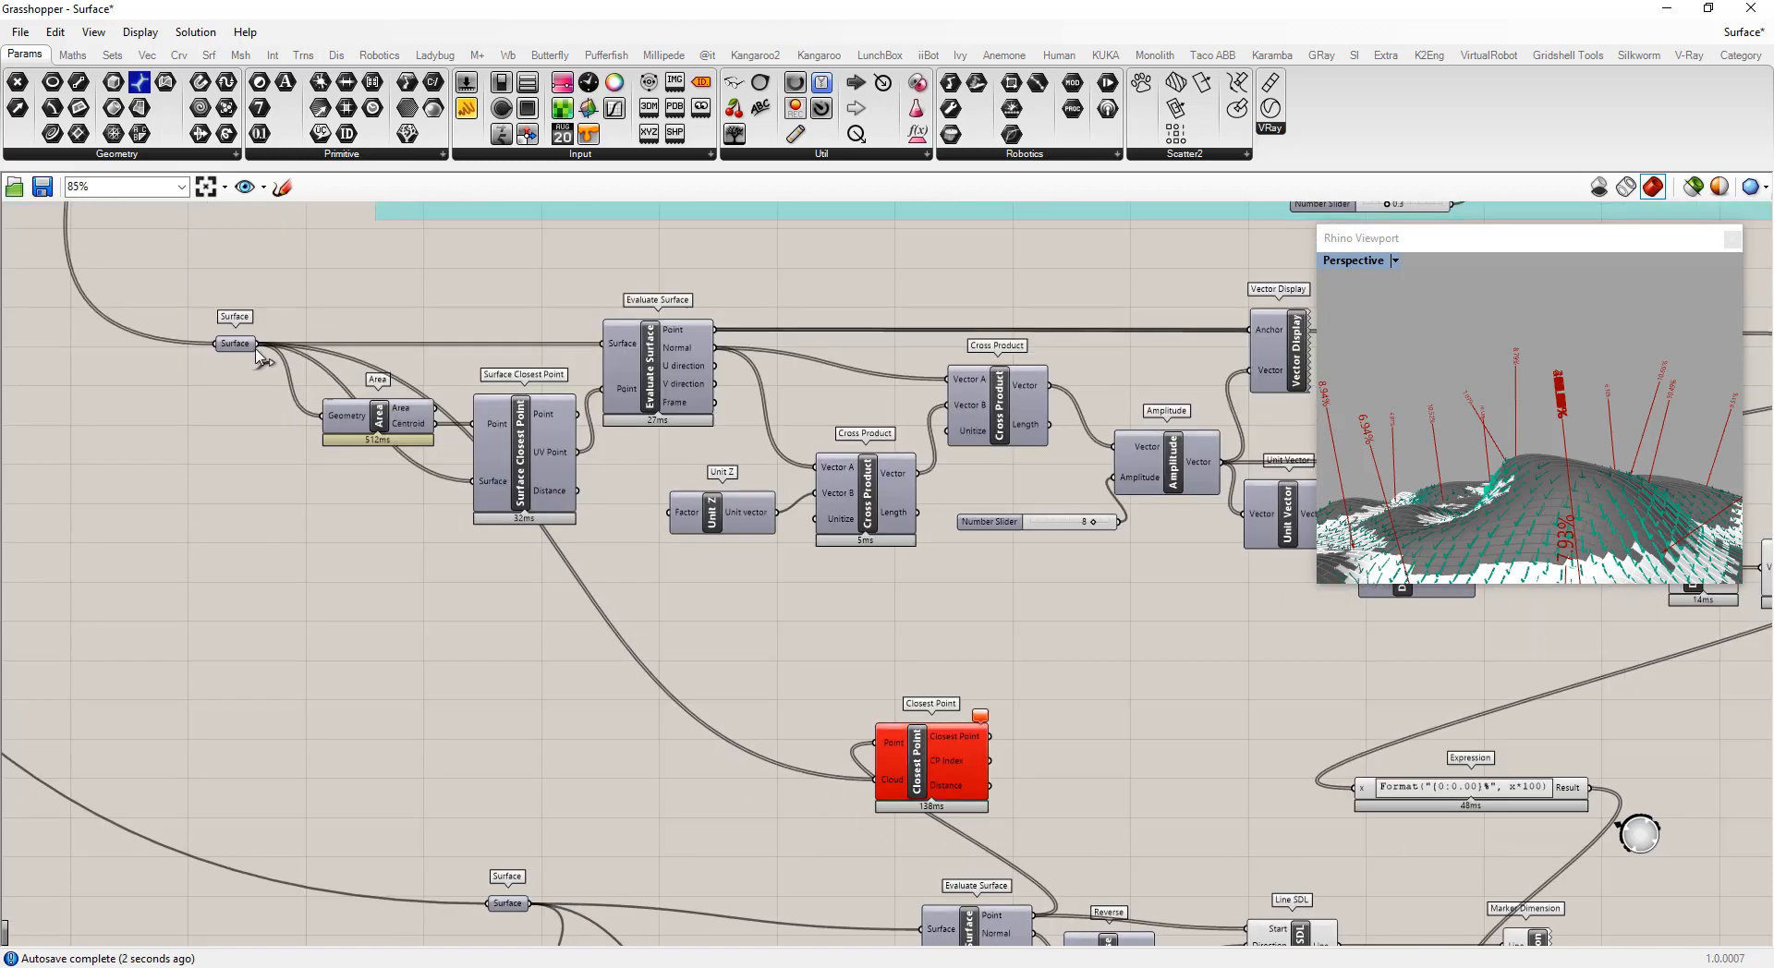
{"action": "left_click_drag", "start_coordinate": [435, 424], "coordinate": [876, 742]}
{"action": "scroll", "coordinate": [552, 632], "scroll_direction": "down", "scroll_amount": 3}
{"action": "scroll", "coordinate": [835, 745], "scroll_direction": "up", "scroll_amount": 4}
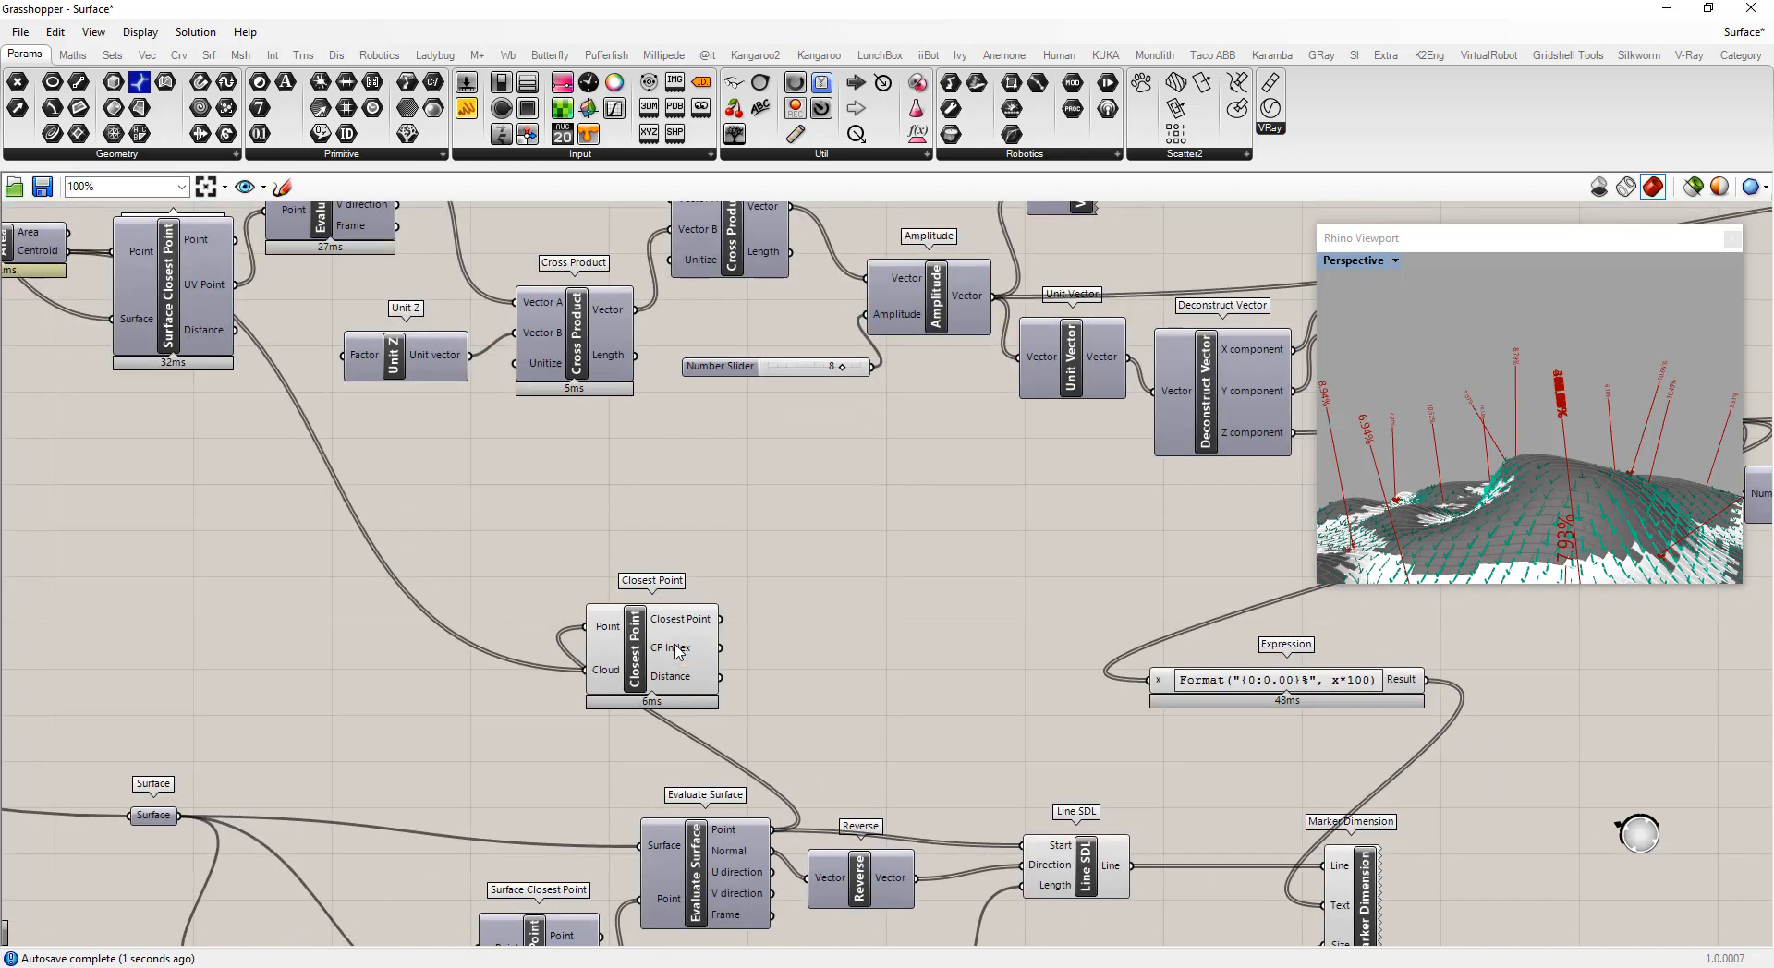
{"action": "mouse_move", "coordinate": [677, 651]}
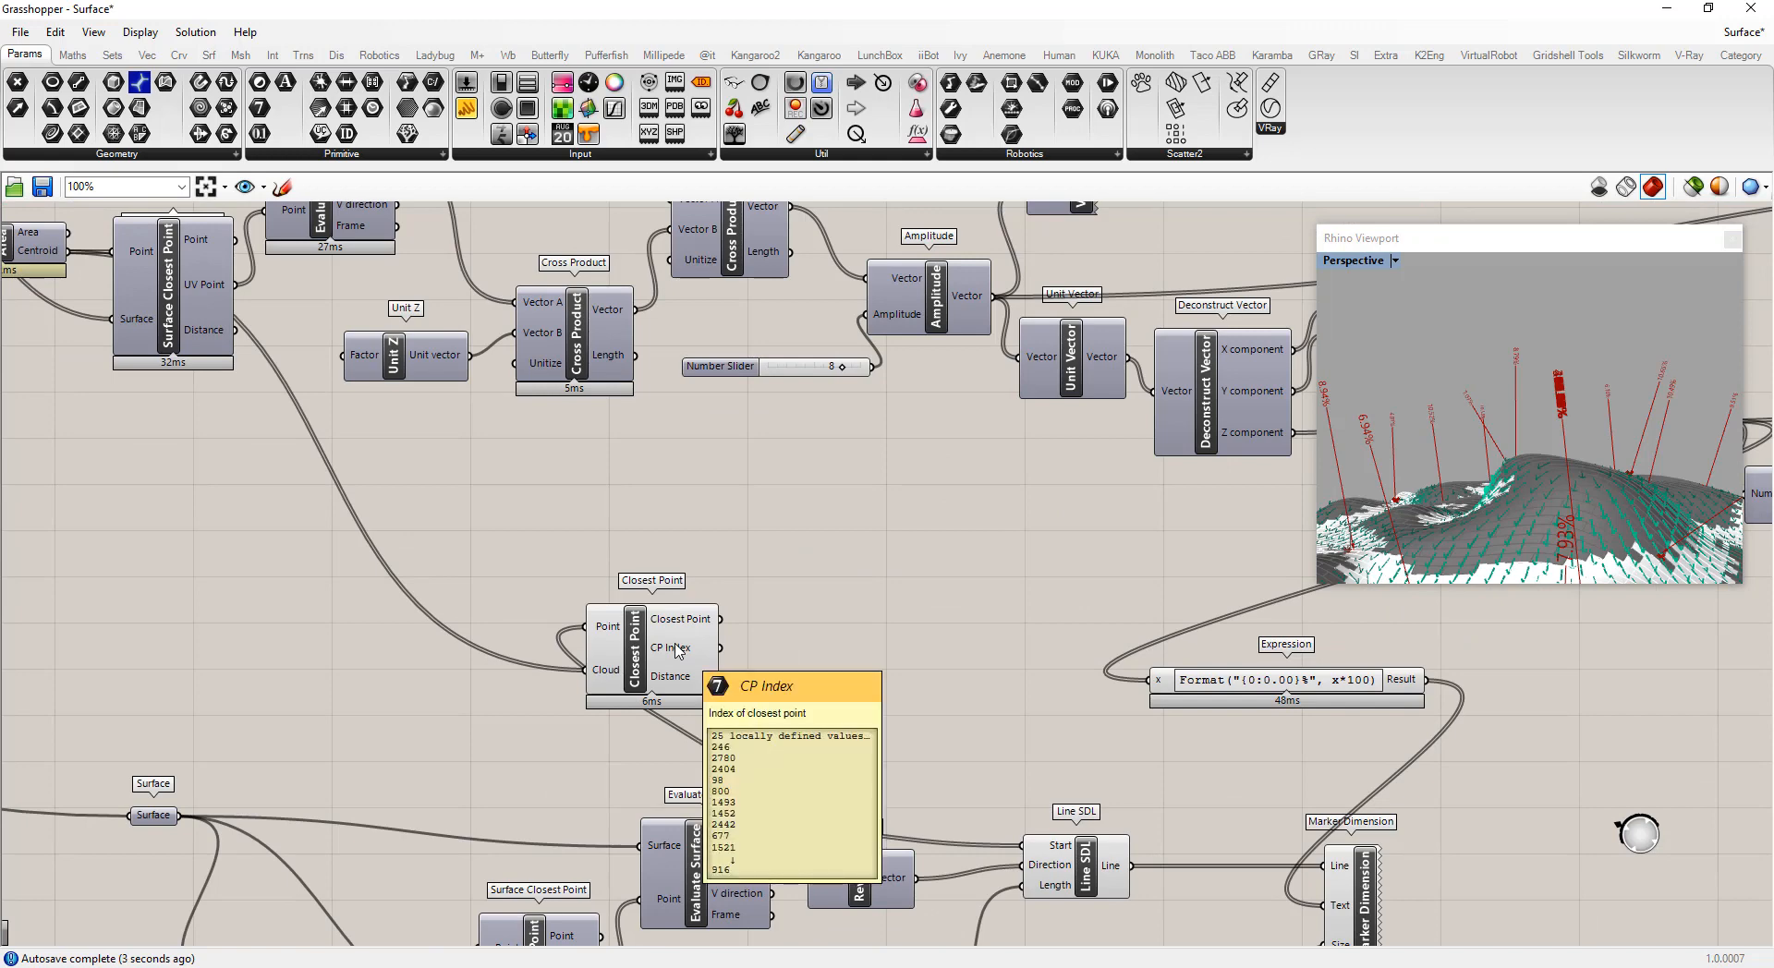
{"action": "left_click_drag", "start_coordinate": [641, 653], "coordinate": [772, 653]}
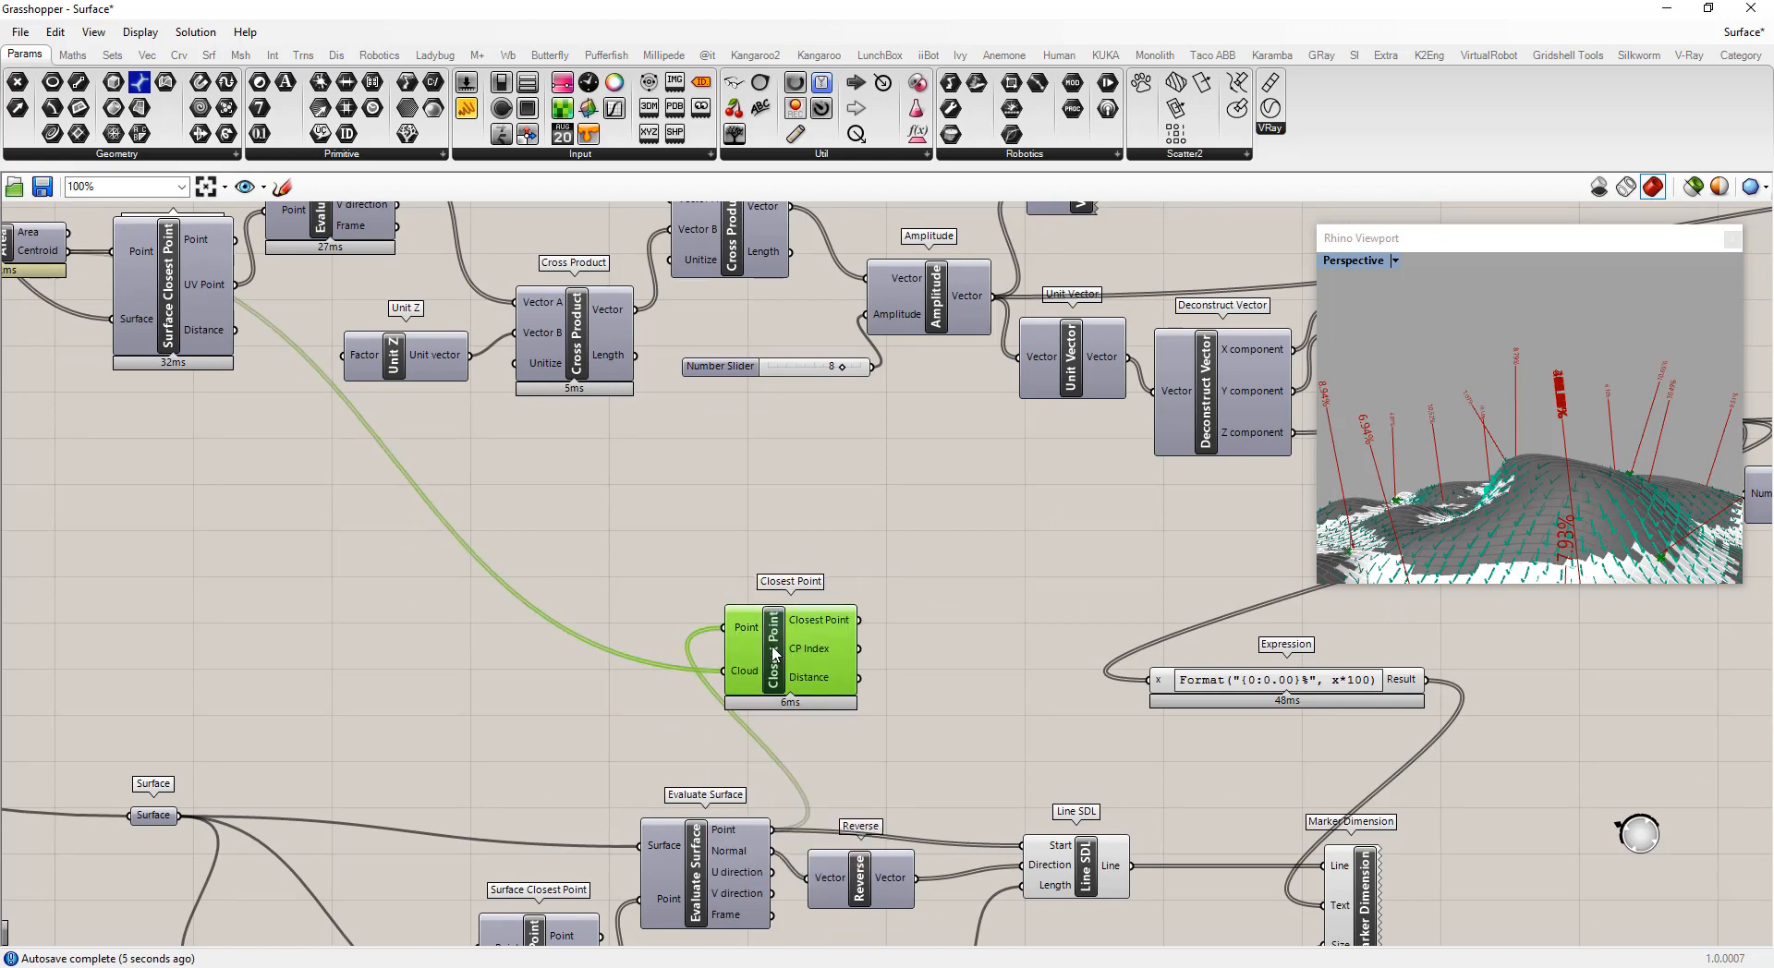
Add a List Item component next to the Closest Point component
{"action": "scroll", "coordinate": [462, 591], "scroll_direction": "down", "scroll_amount": 5}
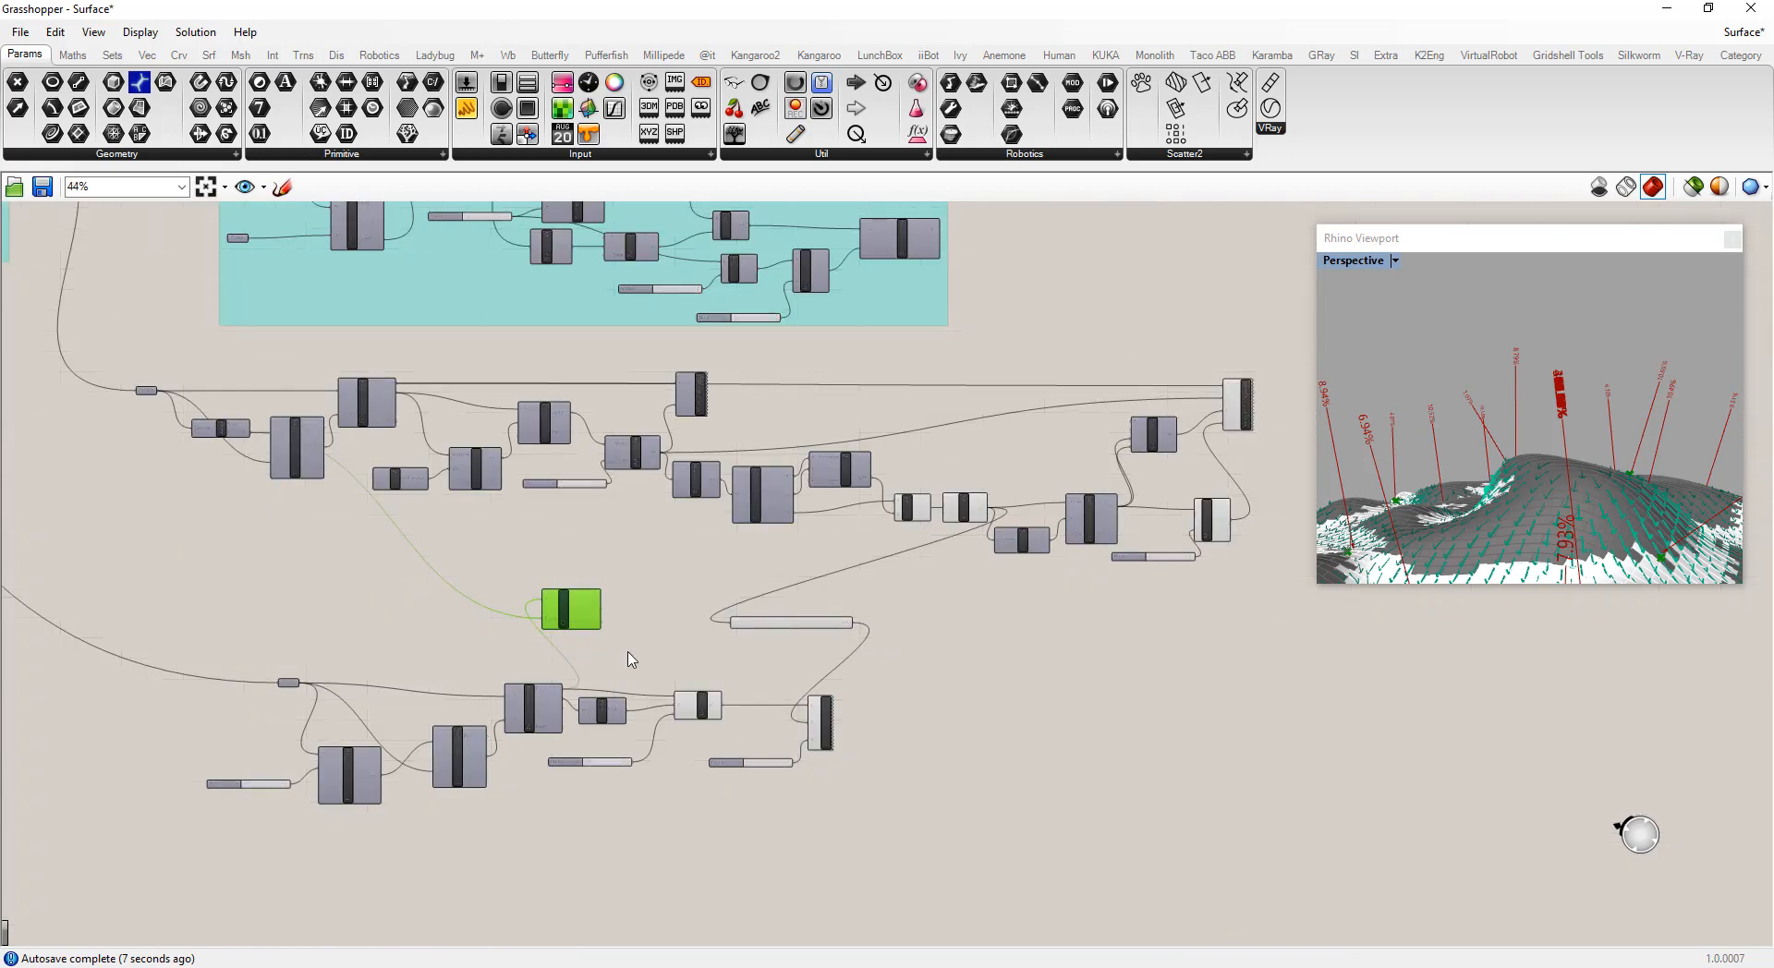
{"action": "scroll", "coordinate": [767, 693], "scroll_direction": "up", "scroll_amount": 4}
{"action": "left_click_drag", "start_coordinate": [370, 532], "coordinate": [416, 546]}
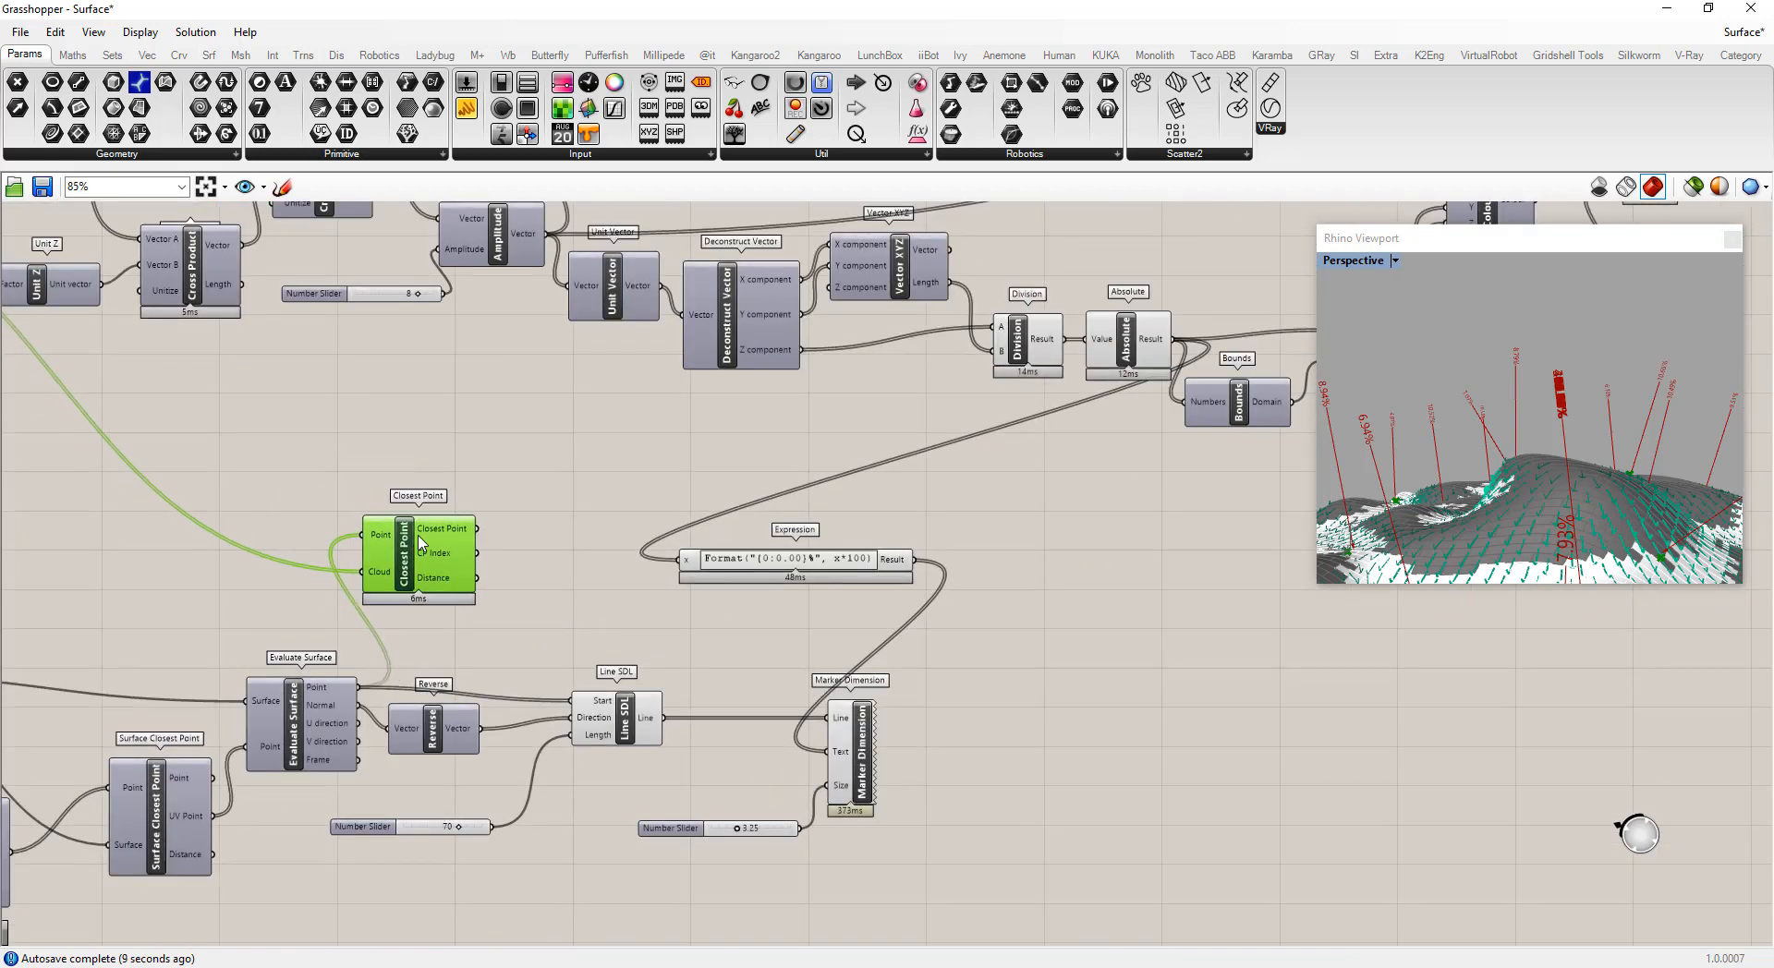
{"action": "double_click", "coordinate": [561, 508]}
{"action": "type", "text": "item"}
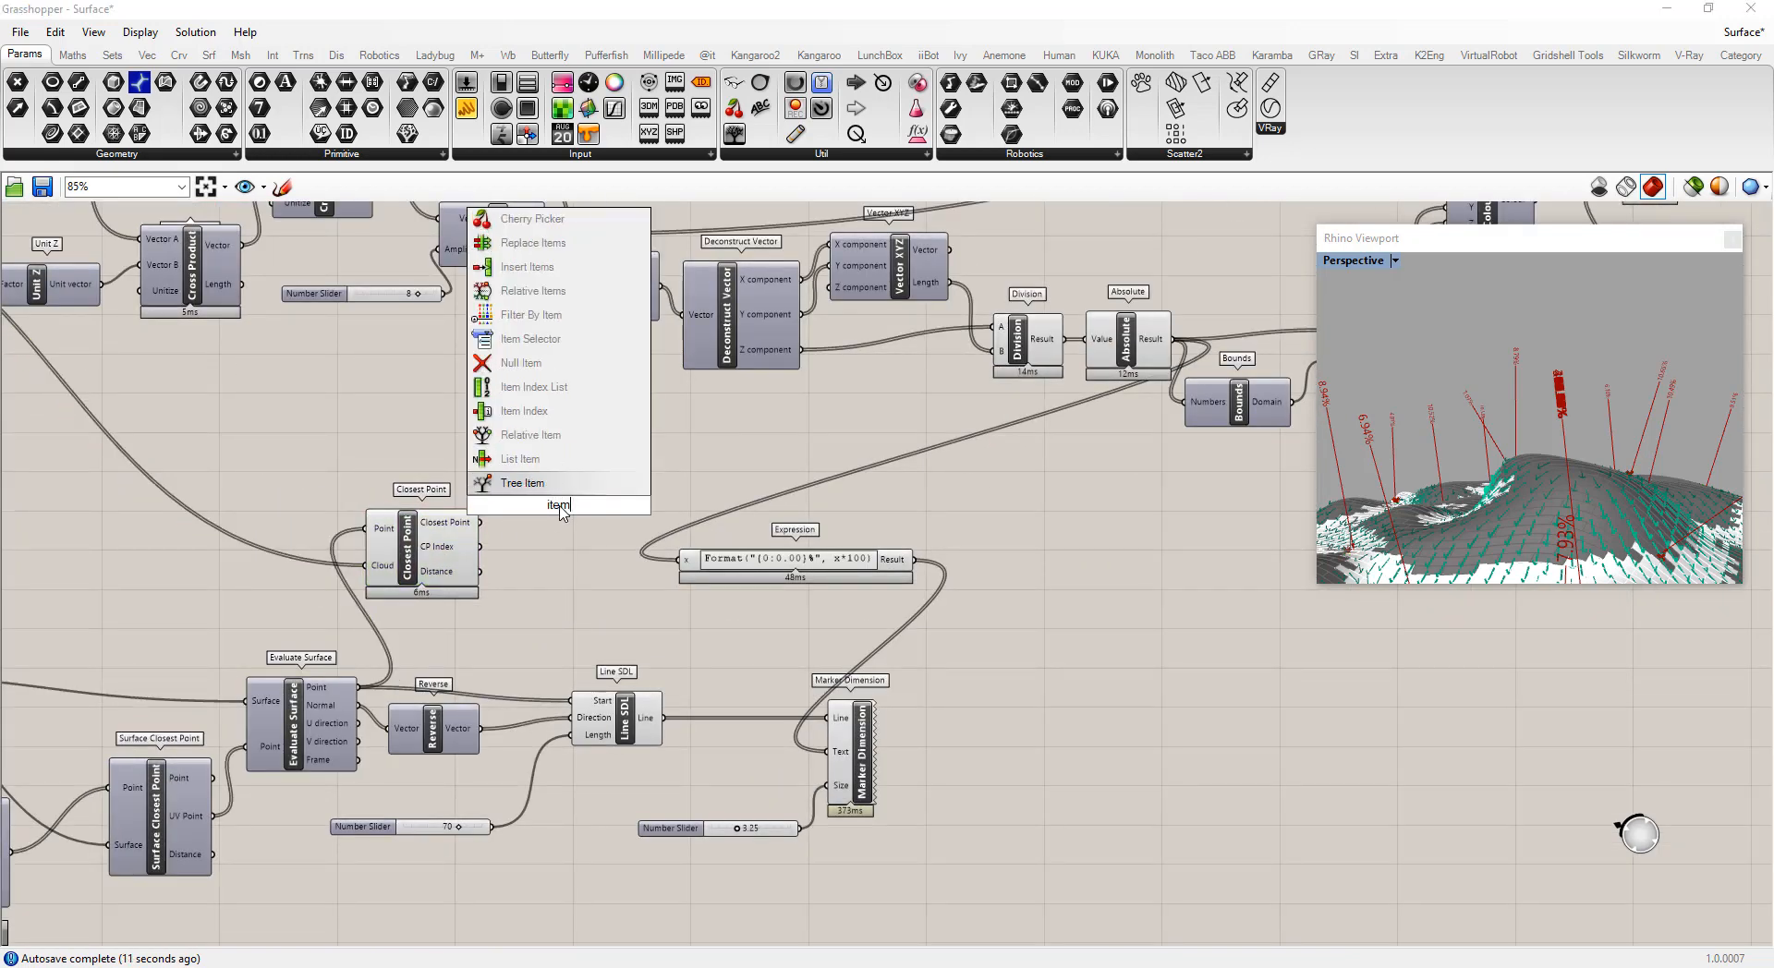
{"action": "left_click", "coordinate": [554, 490]}
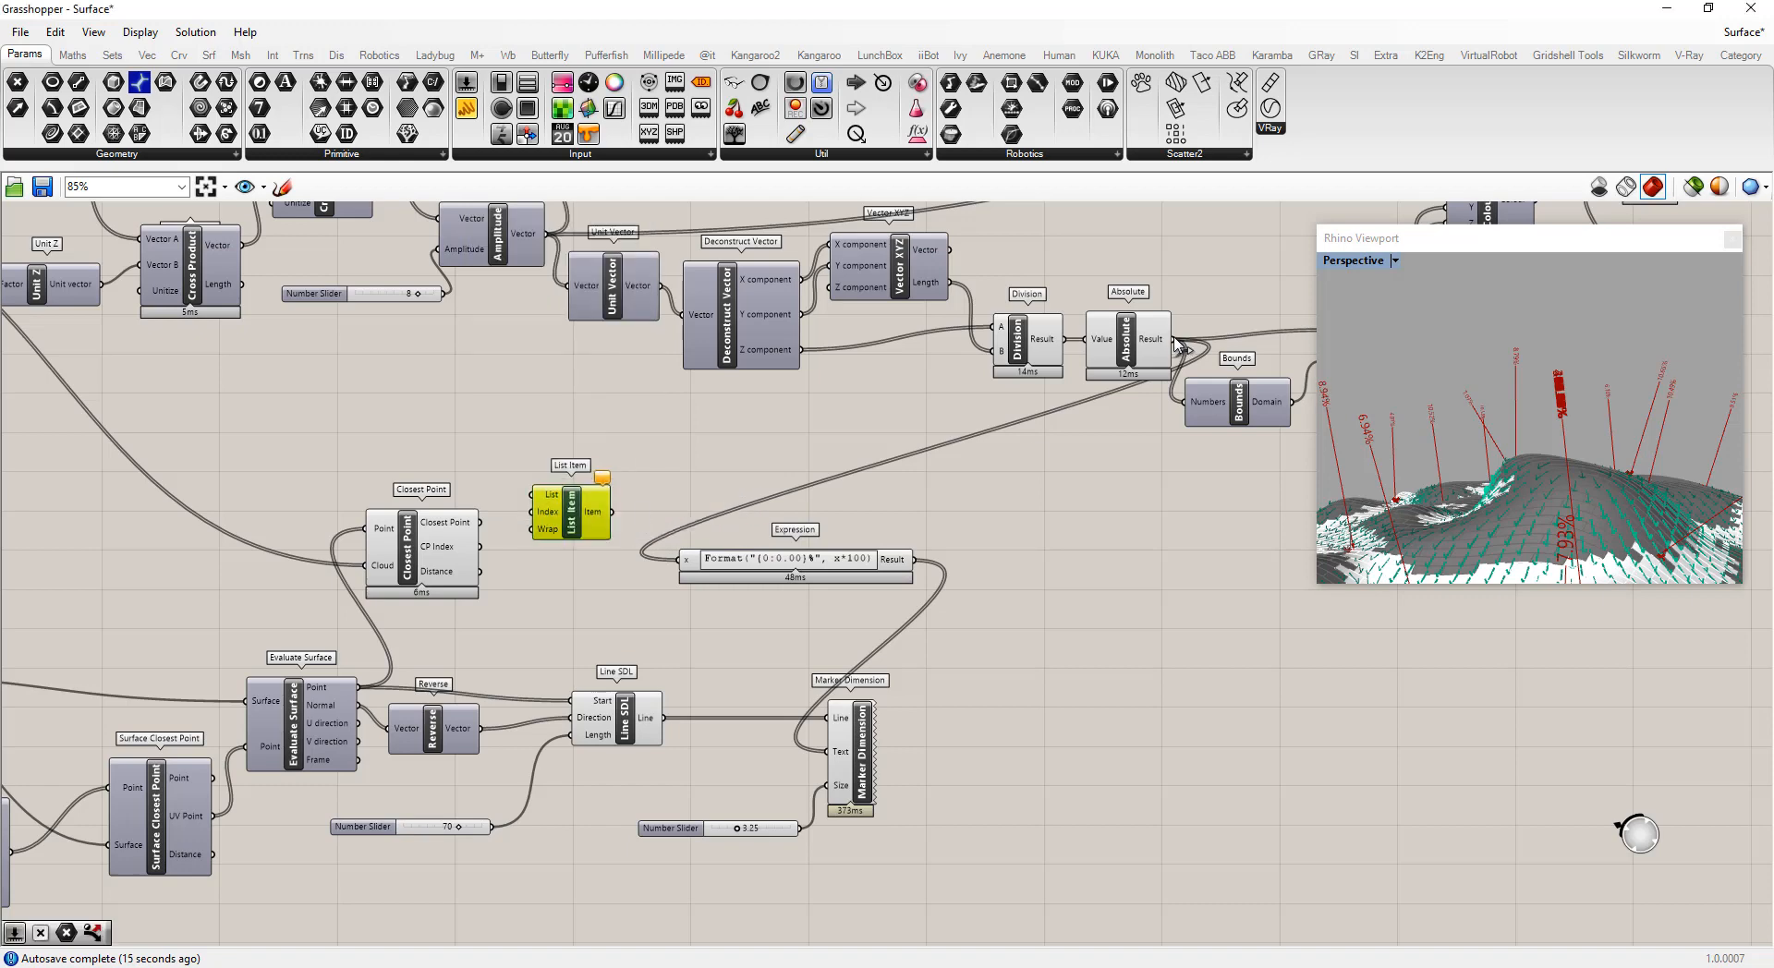
Wire the List Item with Absolute Result as List and CP Index as Index, feeding Item into the Expression's x input
{"action": "left_click_drag", "start_coordinate": [1178, 343], "coordinate": [534, 494]}
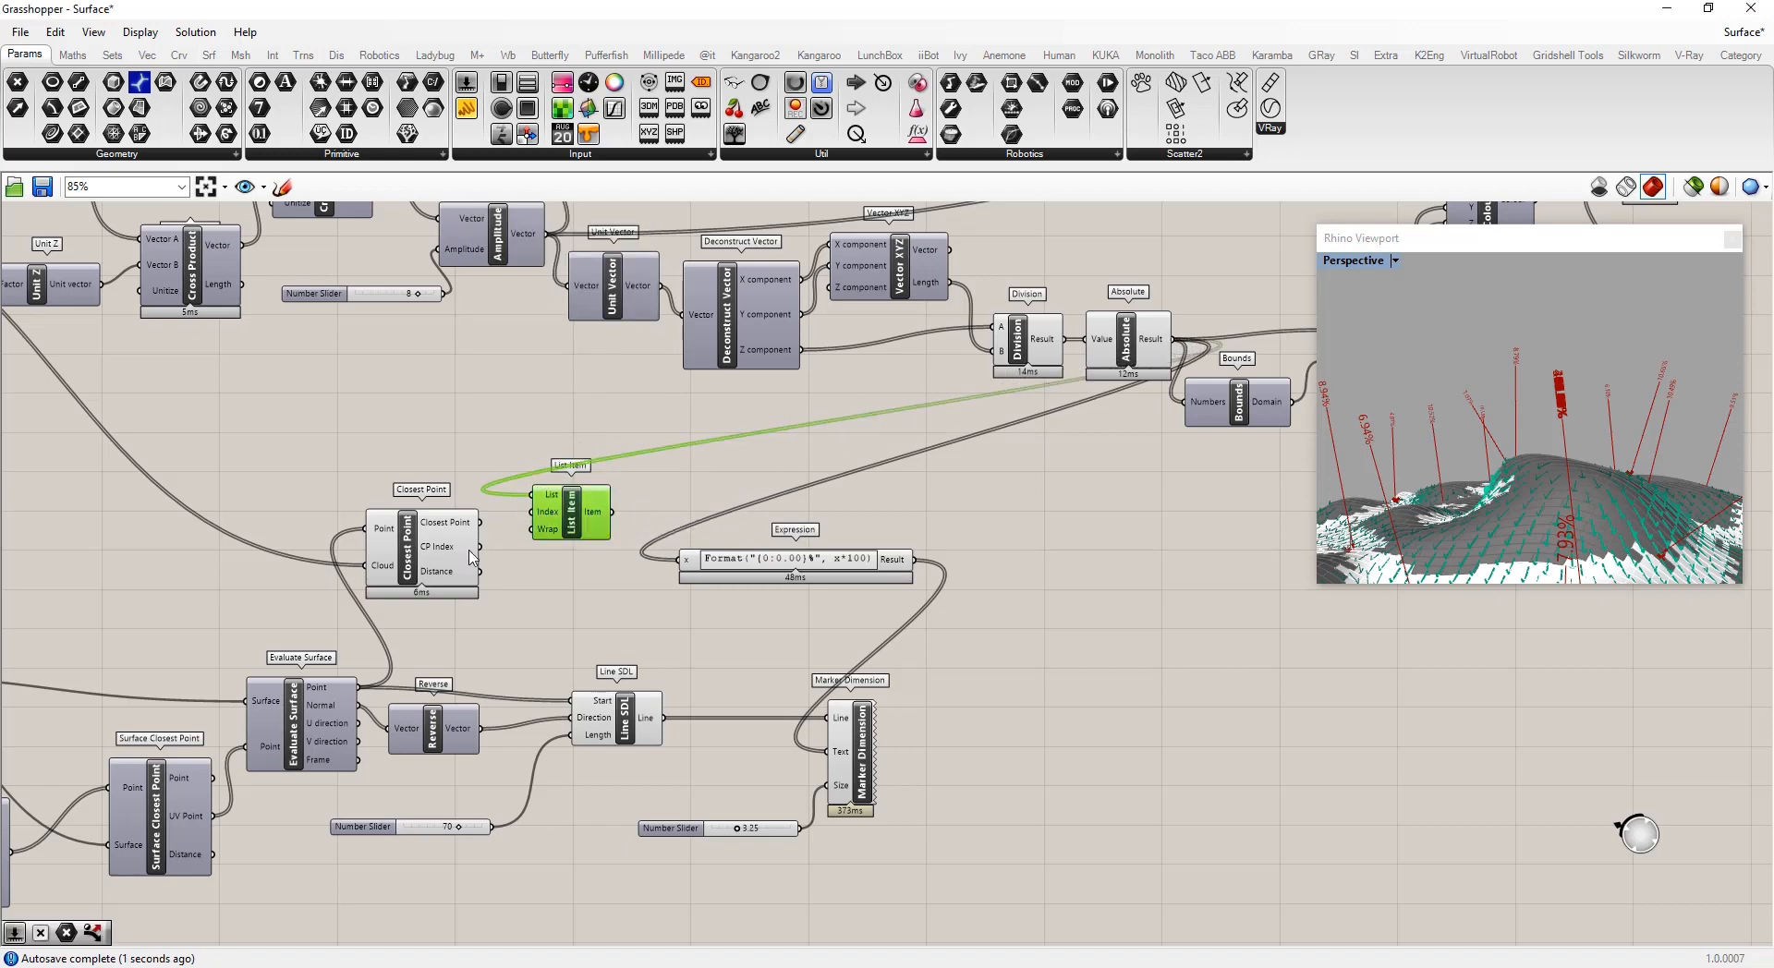
{"action": "left_click_drag", "start_coordinate": [484, 553], "coordinate": [506, 539]}
{"action": "mouse_move", "coordinate": [445, 558]}
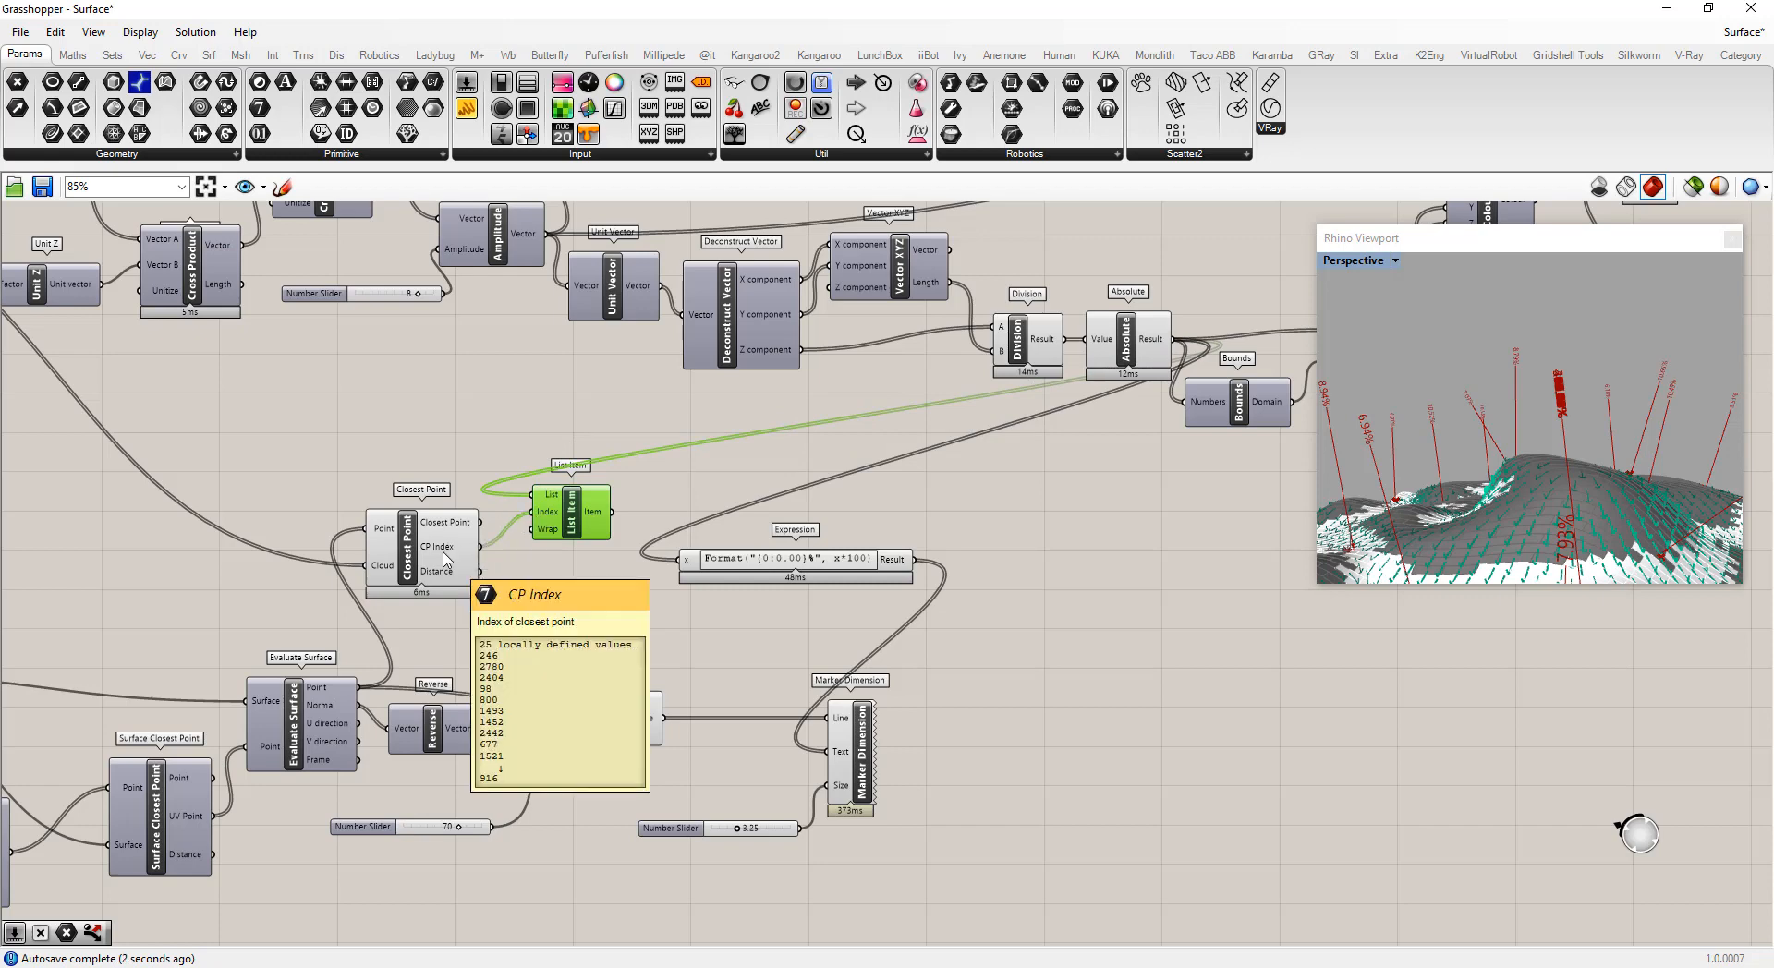
{"action": "mouse_move", "coordinate": [609, 517]}
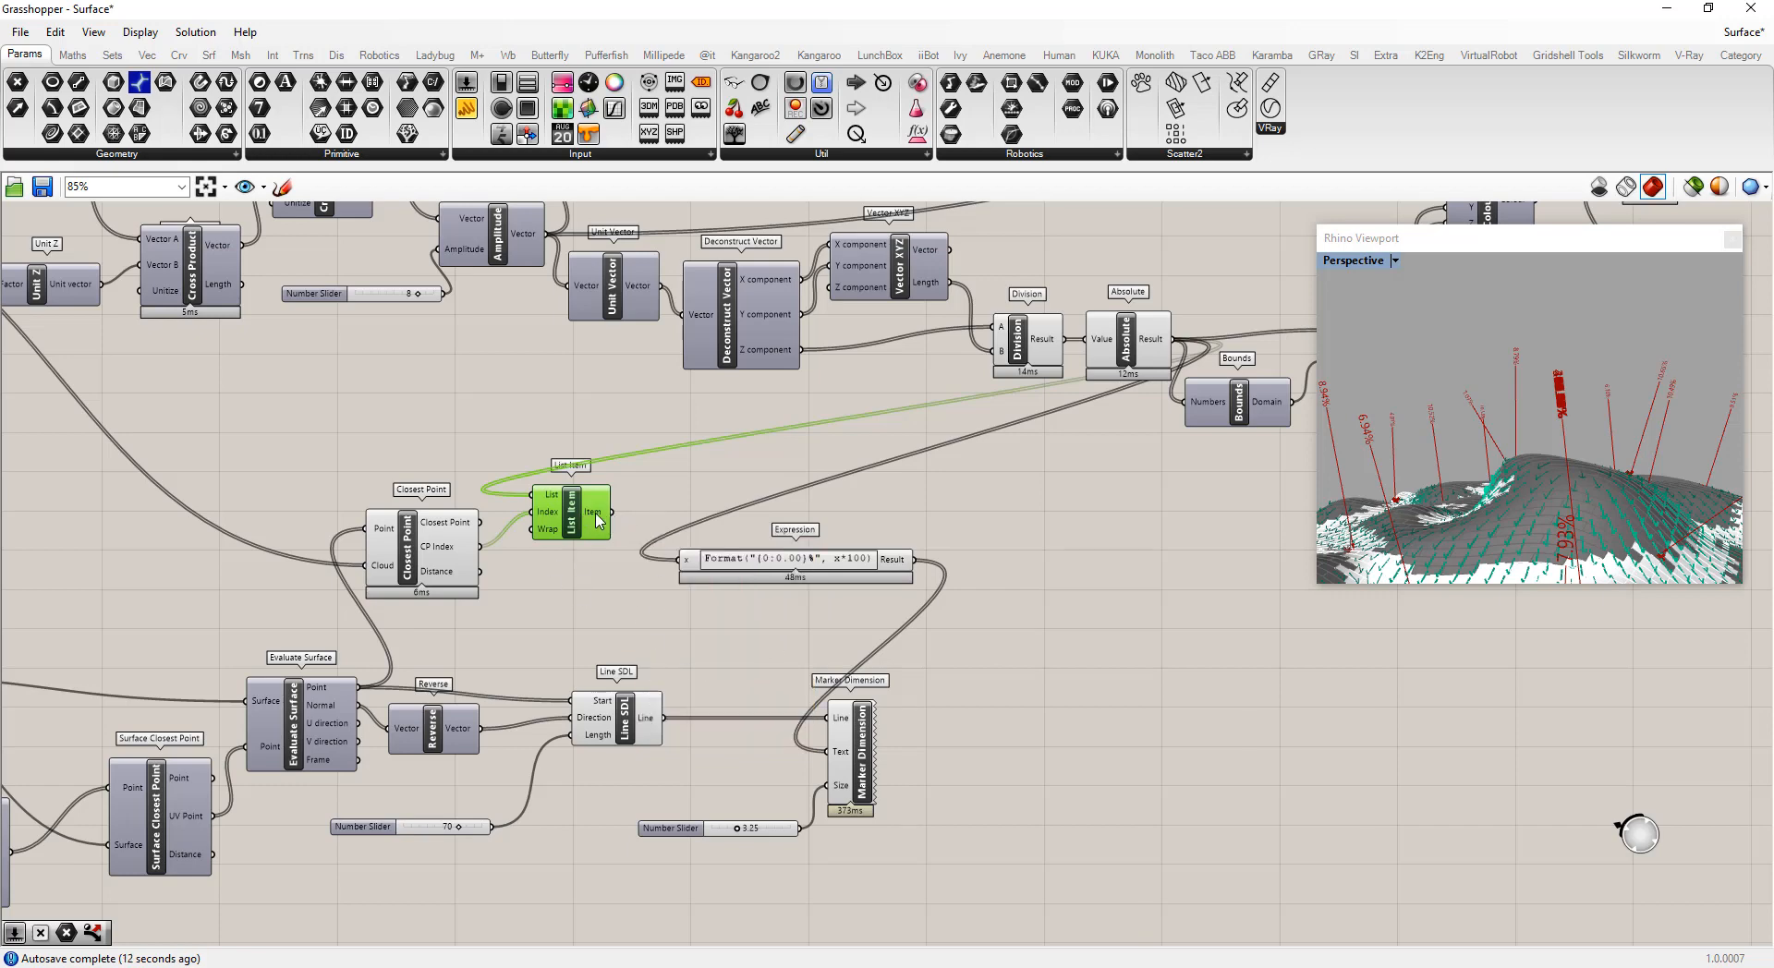
{"action": "left_click_drag", "start_coordinate": [611, 512], "coordinate": [684, 565]}
Orbit and zoom the Rhino viewport to inspect the labelled normal lines on the surface
{"action": "scroll", "coordinate": [1650, 404], "scroll_direction": "down", "scroll_amount": 4}
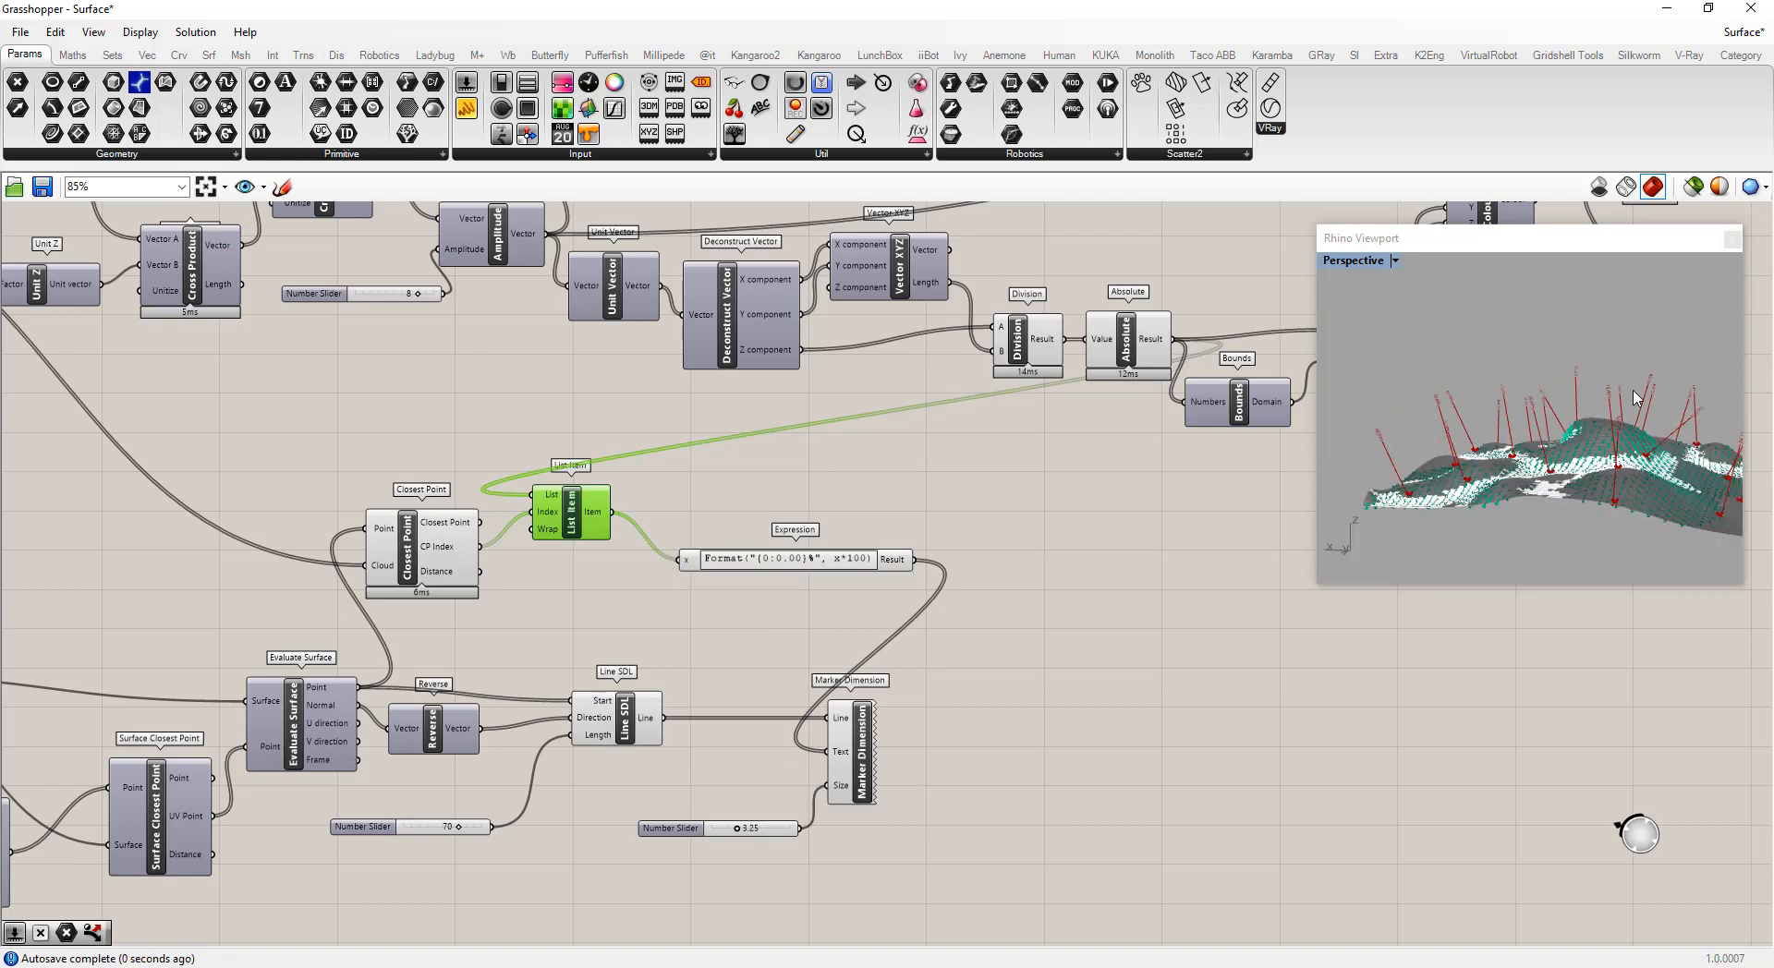
{"action": "right_click_drag", "start_coordinate": [1636, 399], "coordinate": [1520, 433]}
{"action": "right_click_drag", "start_coordinate": [1521, 373], "coordinate": [1515, 442]}
{"action": "scroll", "coordinate": [1524, 385], "scroll_direction": "up", "scroll_amount": 6}
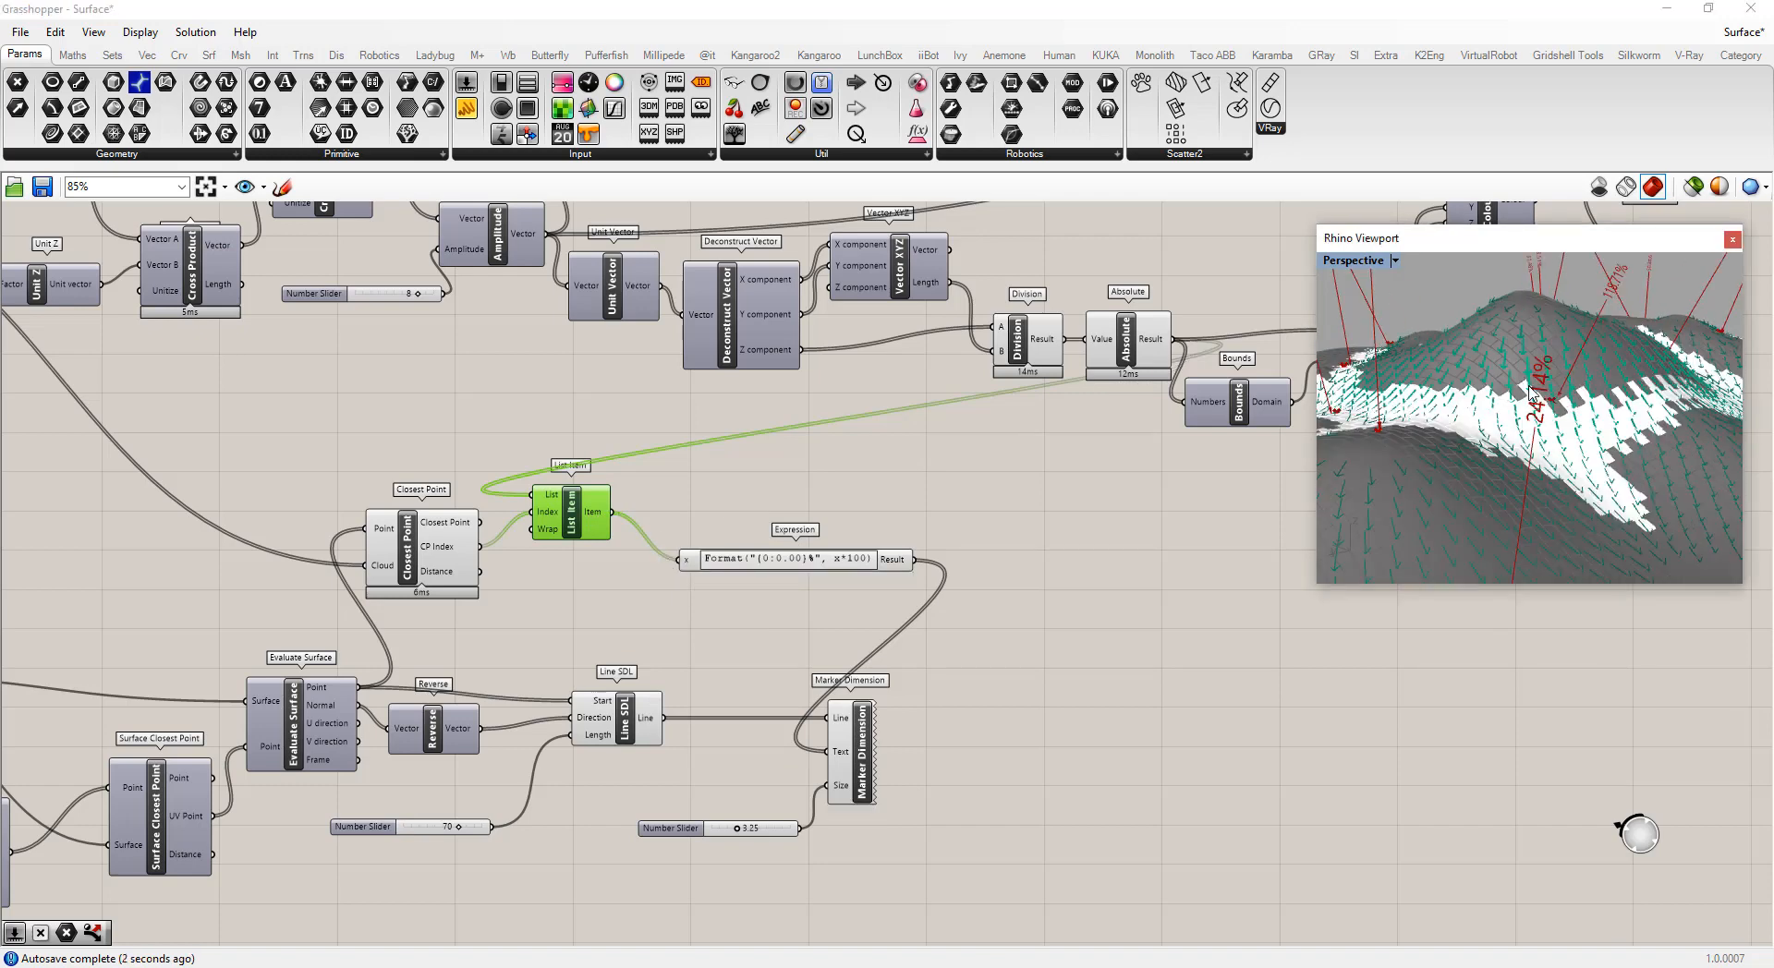
{"action": "right_click_drag", "start_coordinate": [1525, 381], "coordinate": [1515, 387]}
{"action": "scroll", "coordinate": [1474, 386], "scroll_direction": "down", "scroll_amount": 6}
{"action": "right_click_drag", "start_coordinate": [1478, 442], "coordinate": [1450, 454]}
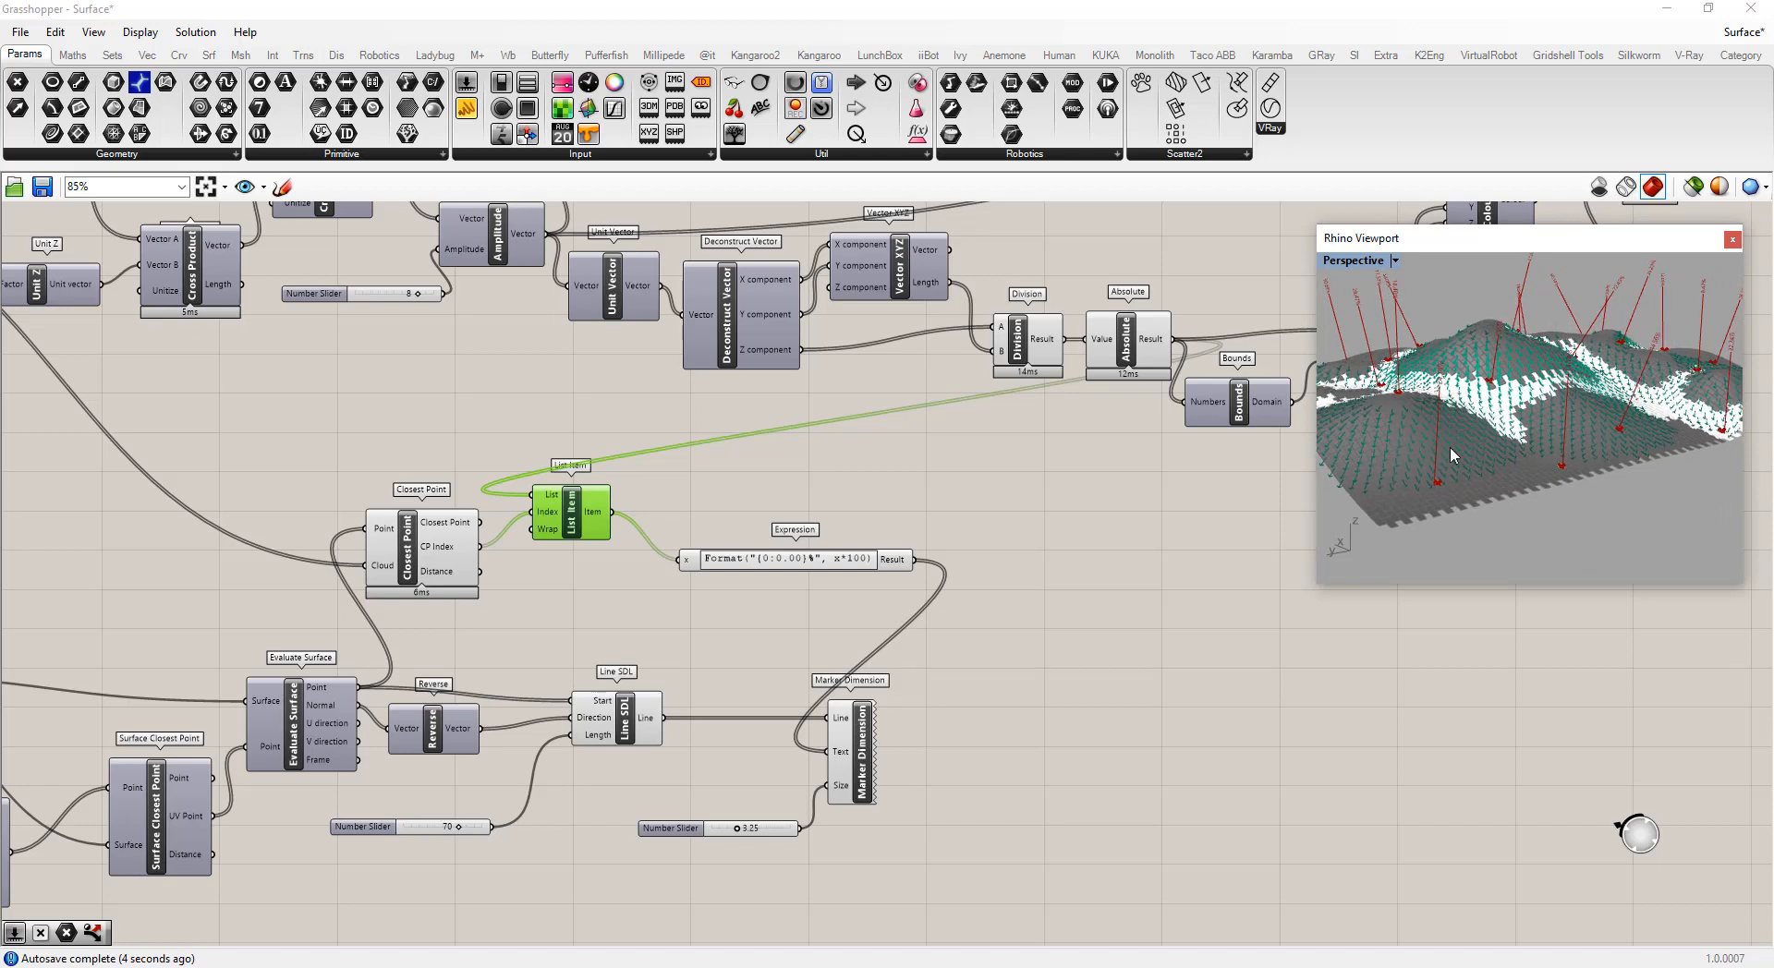
{"action": "scroll", "coordinate": [1438, 489], "scroll_direction": "up", "scroll_amount": 5}
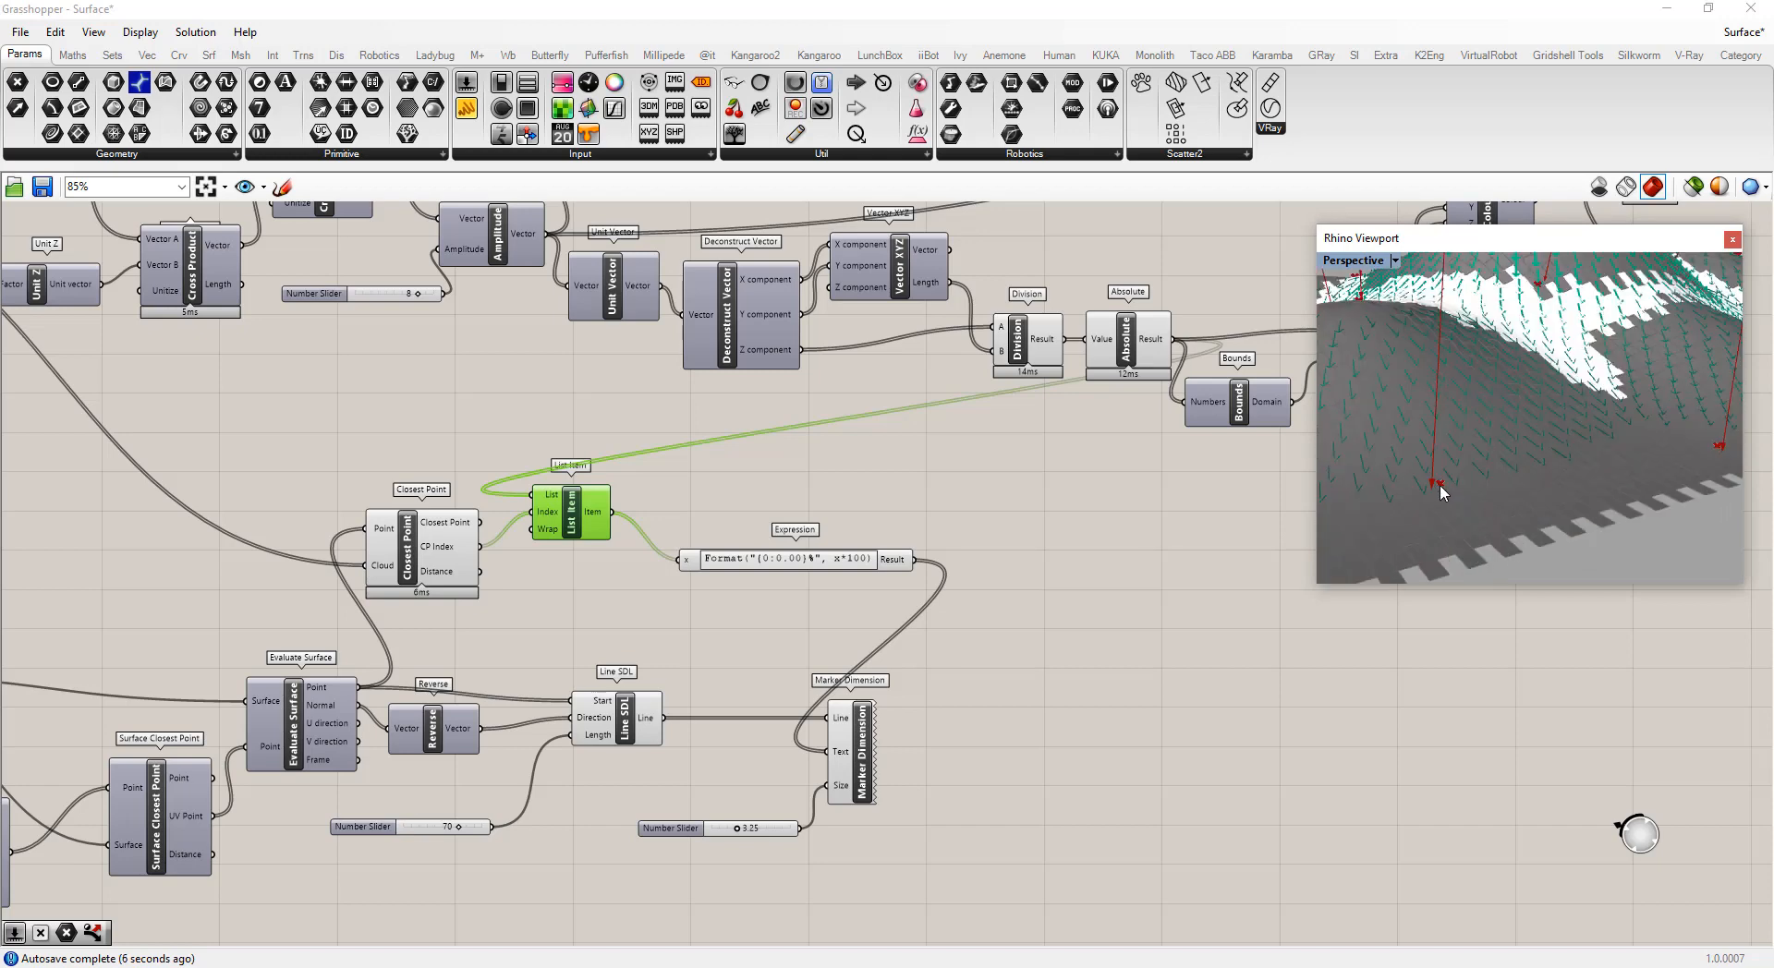
Turn off preview for the Closest Point and List Item components
{"action": "scroll", "coordinate": [1442, 492], "scroll_direction": "up", "scroll_amount": 3}
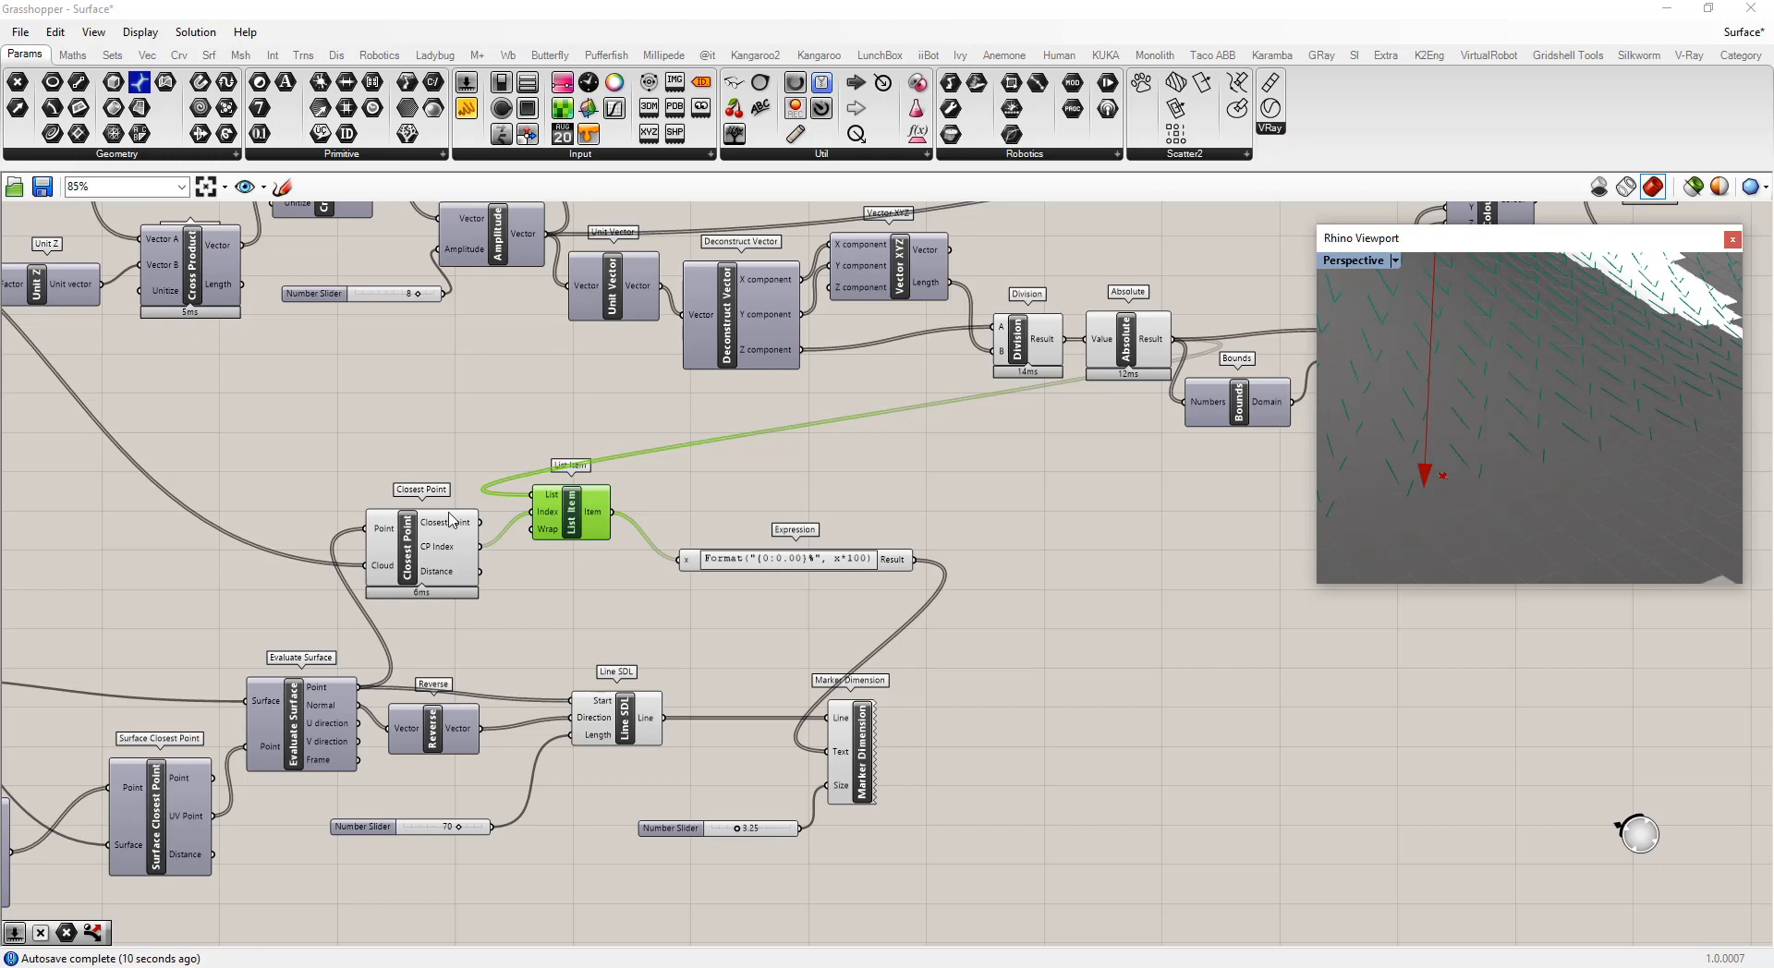
{"action": "right_click", "coordinate": [398, 534]}
{"action": "left_click", "coordinate": [427, 581]}
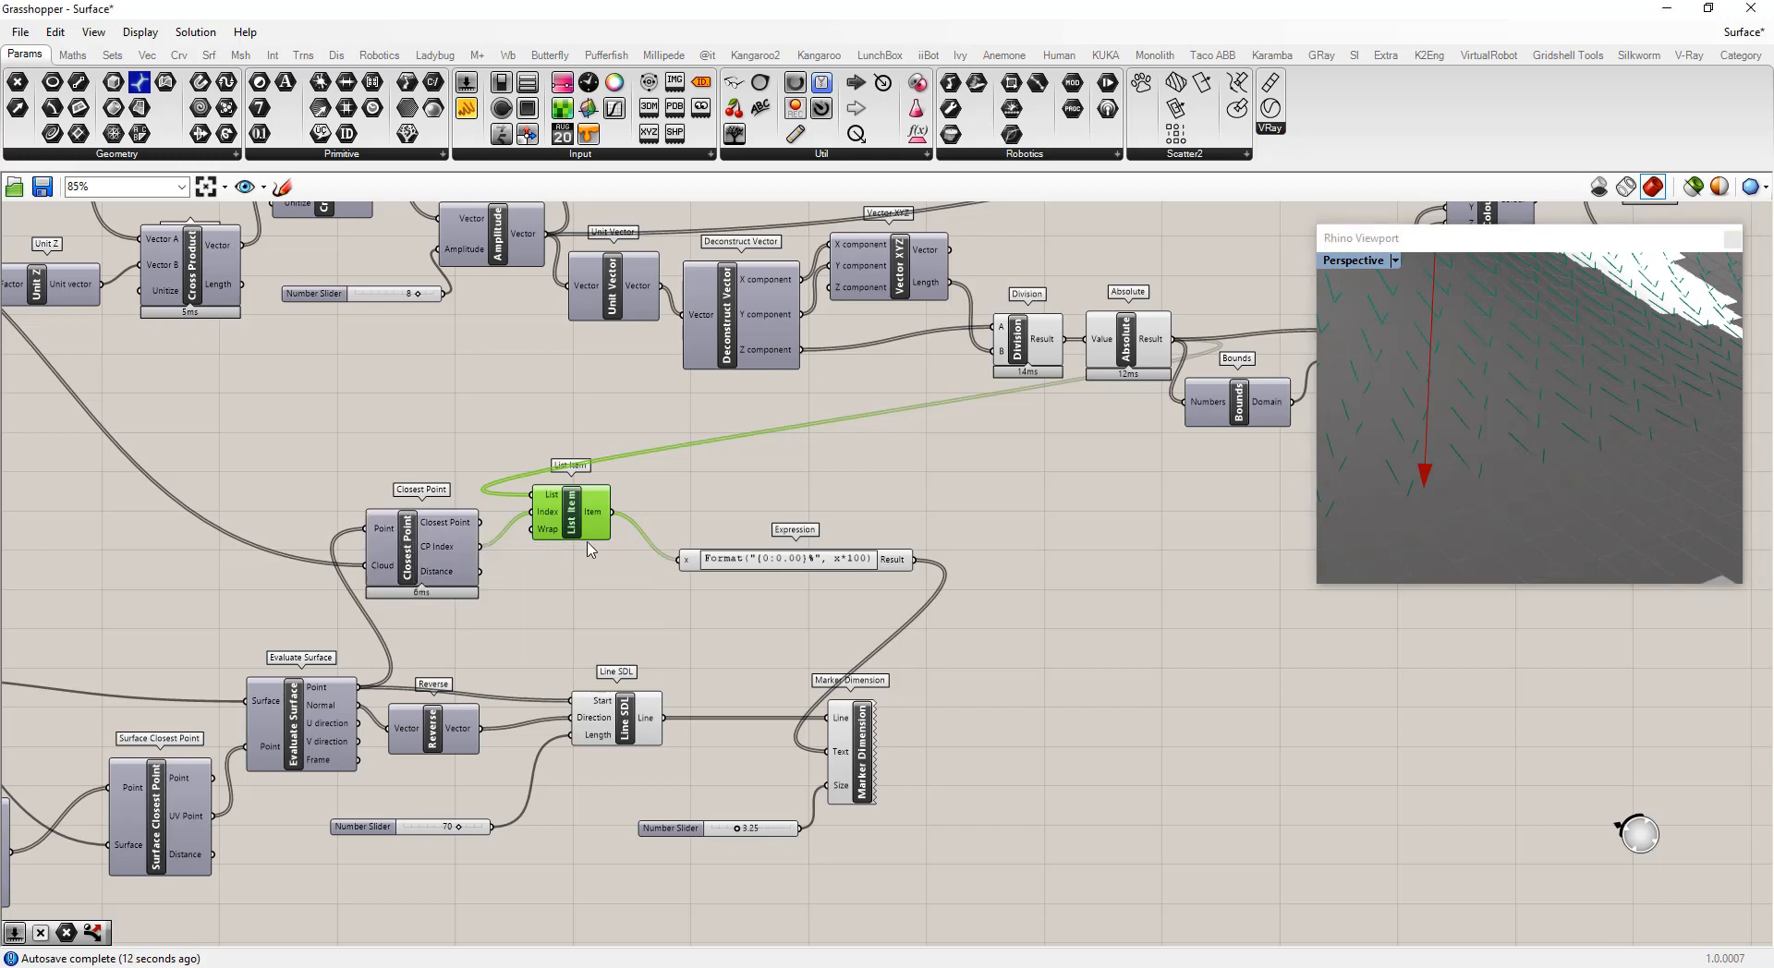
{"action": "right_click", "coordinate": [573, 518]}
{"action": "left_click", "coordinate": [606, 552]}
{"action": "left_click", "coordinate": [665, 498]}
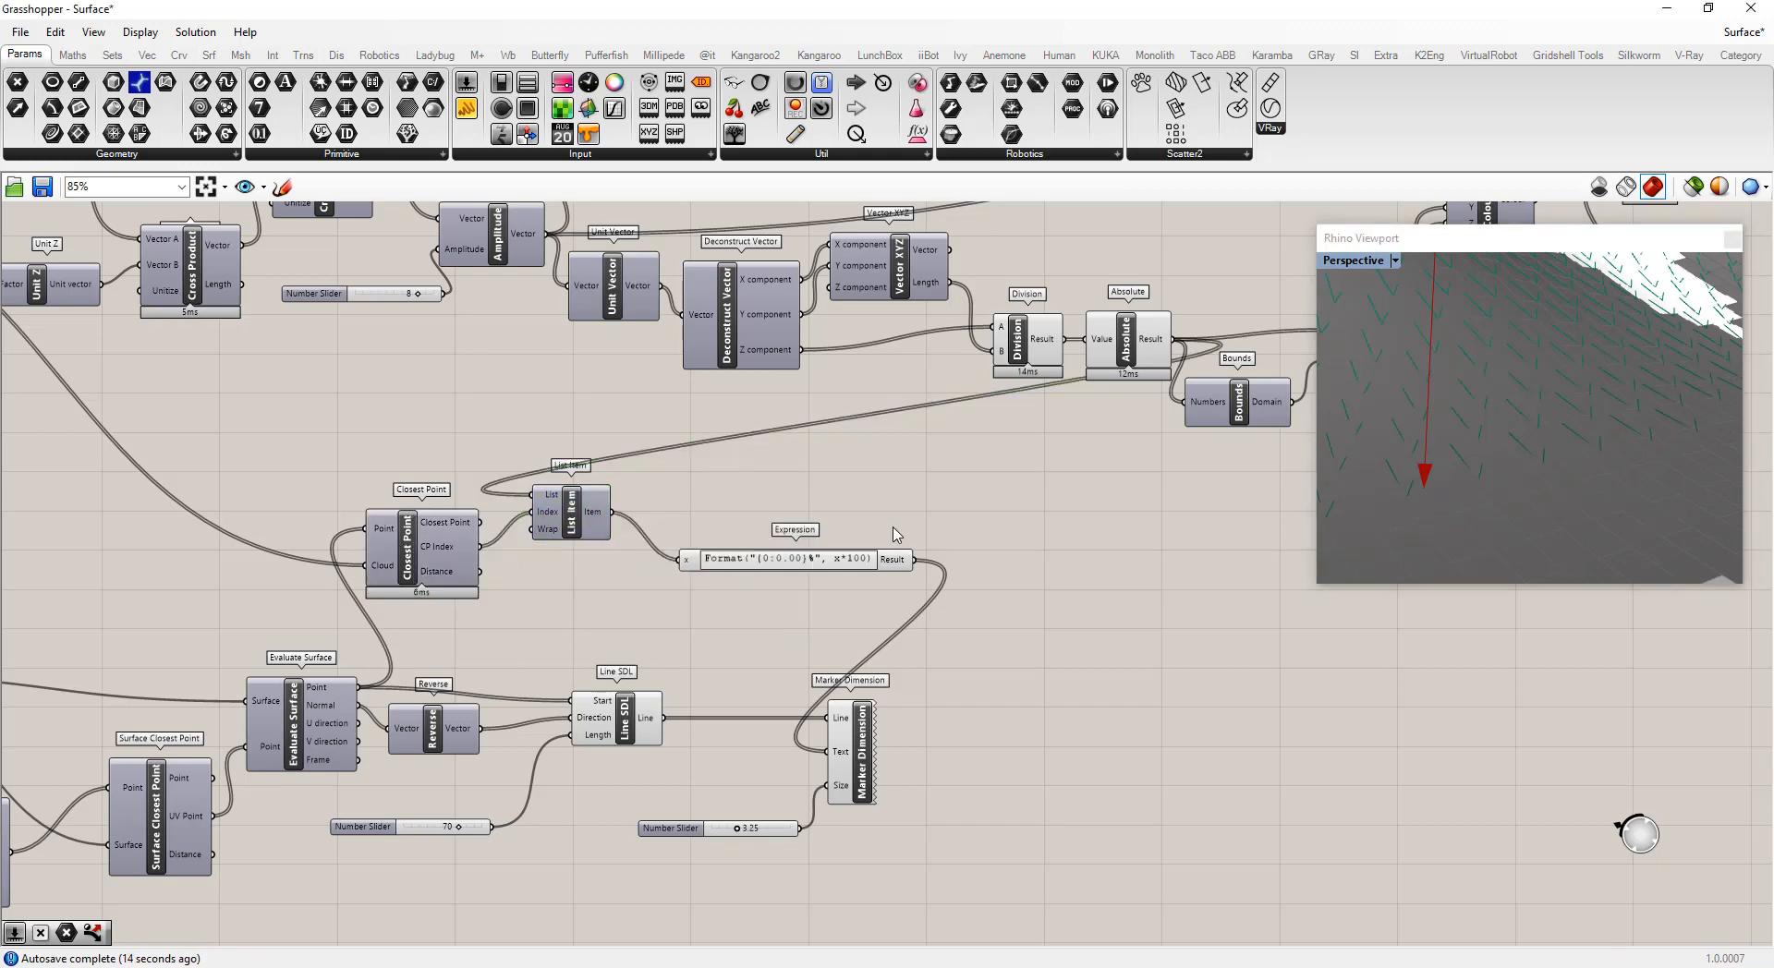
Move the Marker Dimension component and its size number slider to tidy the layout
{"action": "scroll", "coordinate": [1444, 511], "scroll_direction": "down", "scroll_amount": 10}
{"action": "right_click_drag", "start_coordinate": [1511, 476], "coordinate": [1541, 440]}
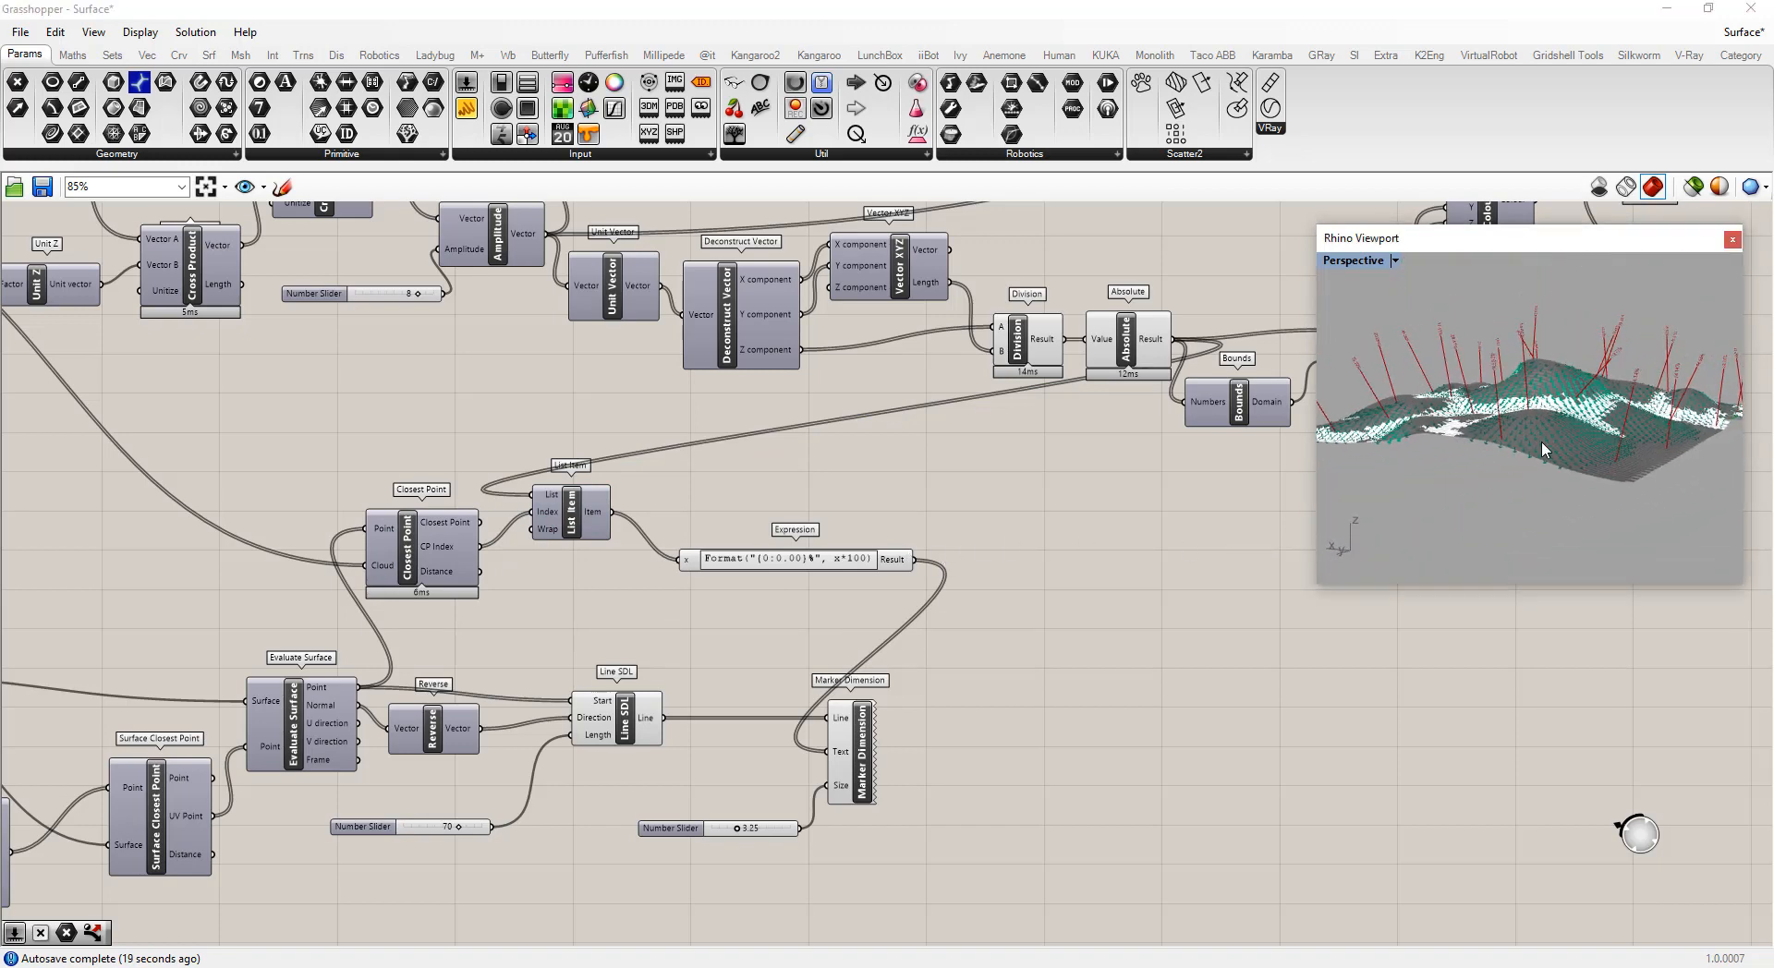
{"action": "left_click_drag", "start_coordinate": [851, 730], "coordinate": [1137, 654]}
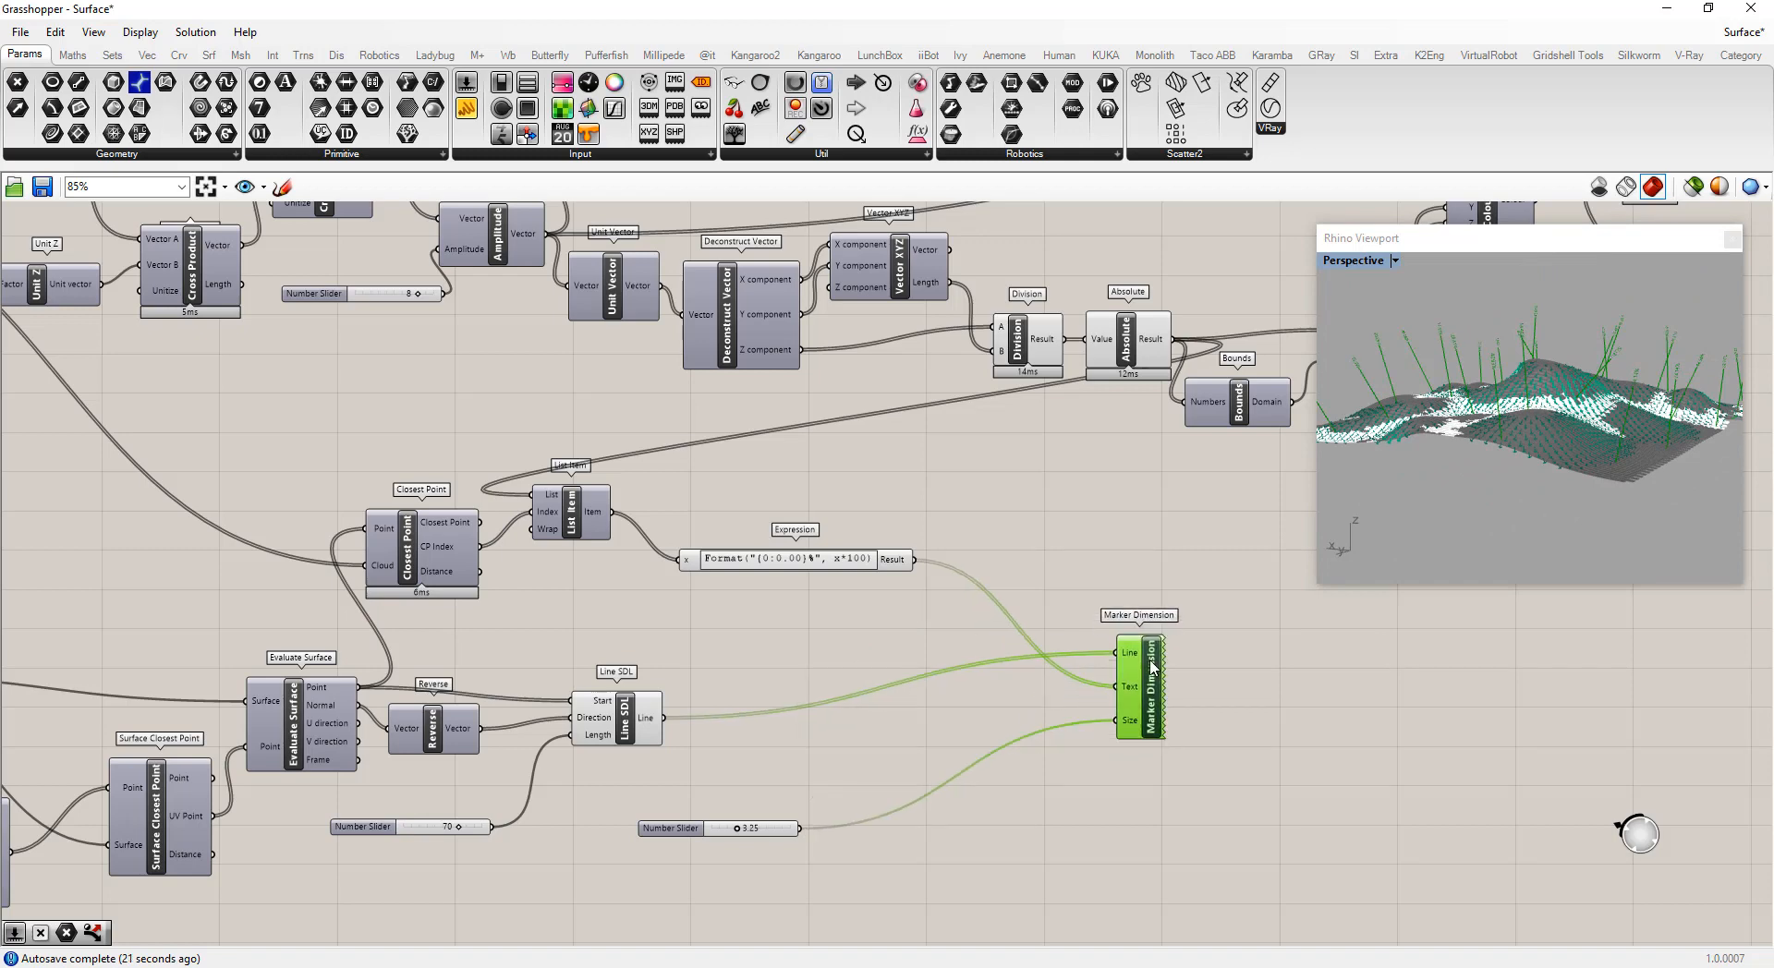
{"action": "left_click_drag", "start_coordinate": [682, 837], "coordinate": [840, 765]}
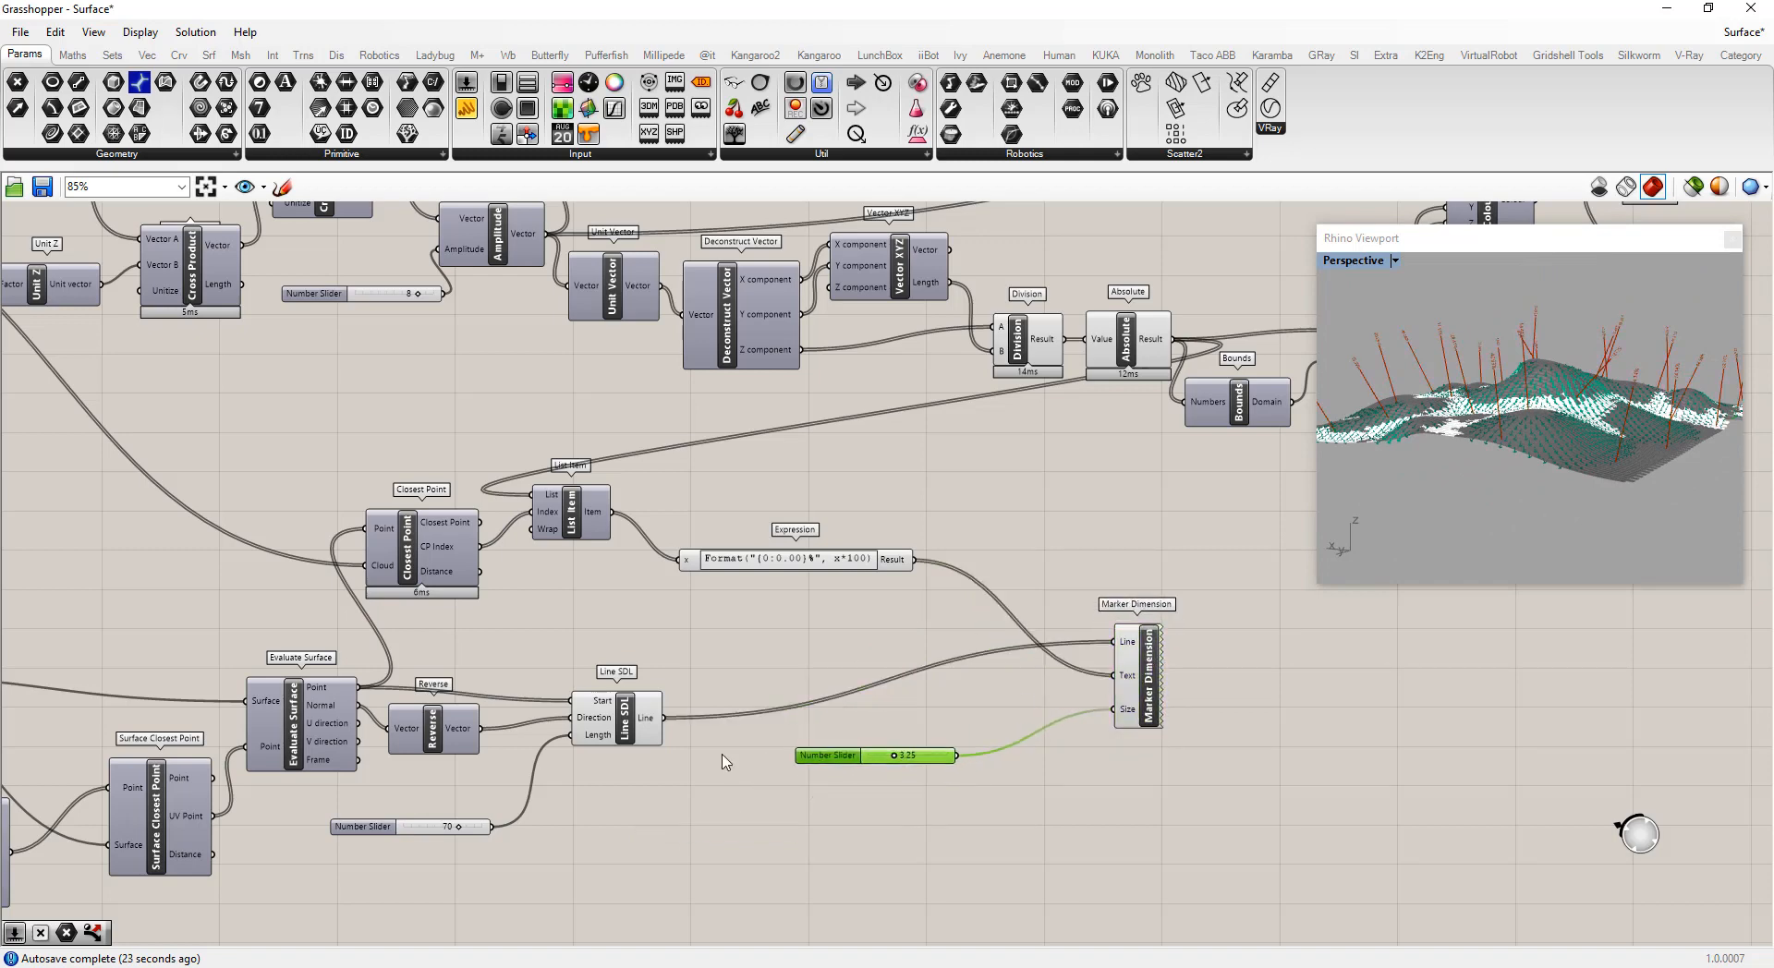
Toggle the viewport preview of the Line SDL and Marker Dimension components
{"action": "right_click", "coordinate": [634, 732]}
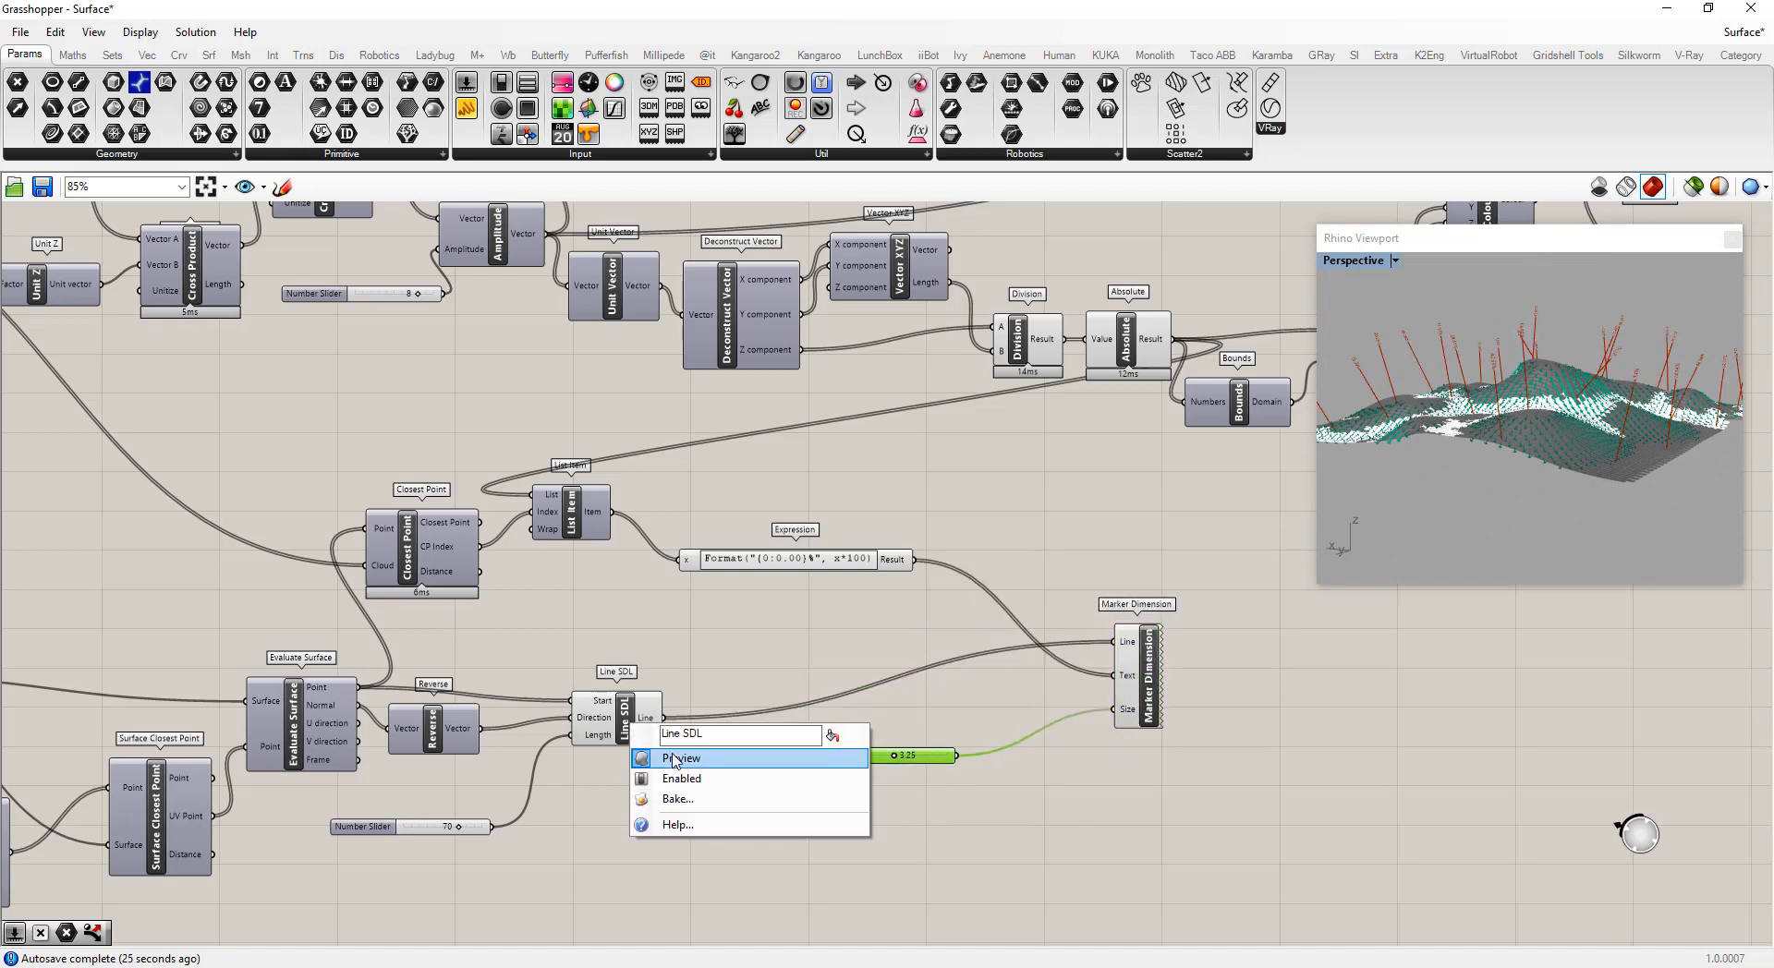
{"action": "left_click", "coordinate": [709, 688]}
{"action": "left_click", "coordinate": [1159, 680]}
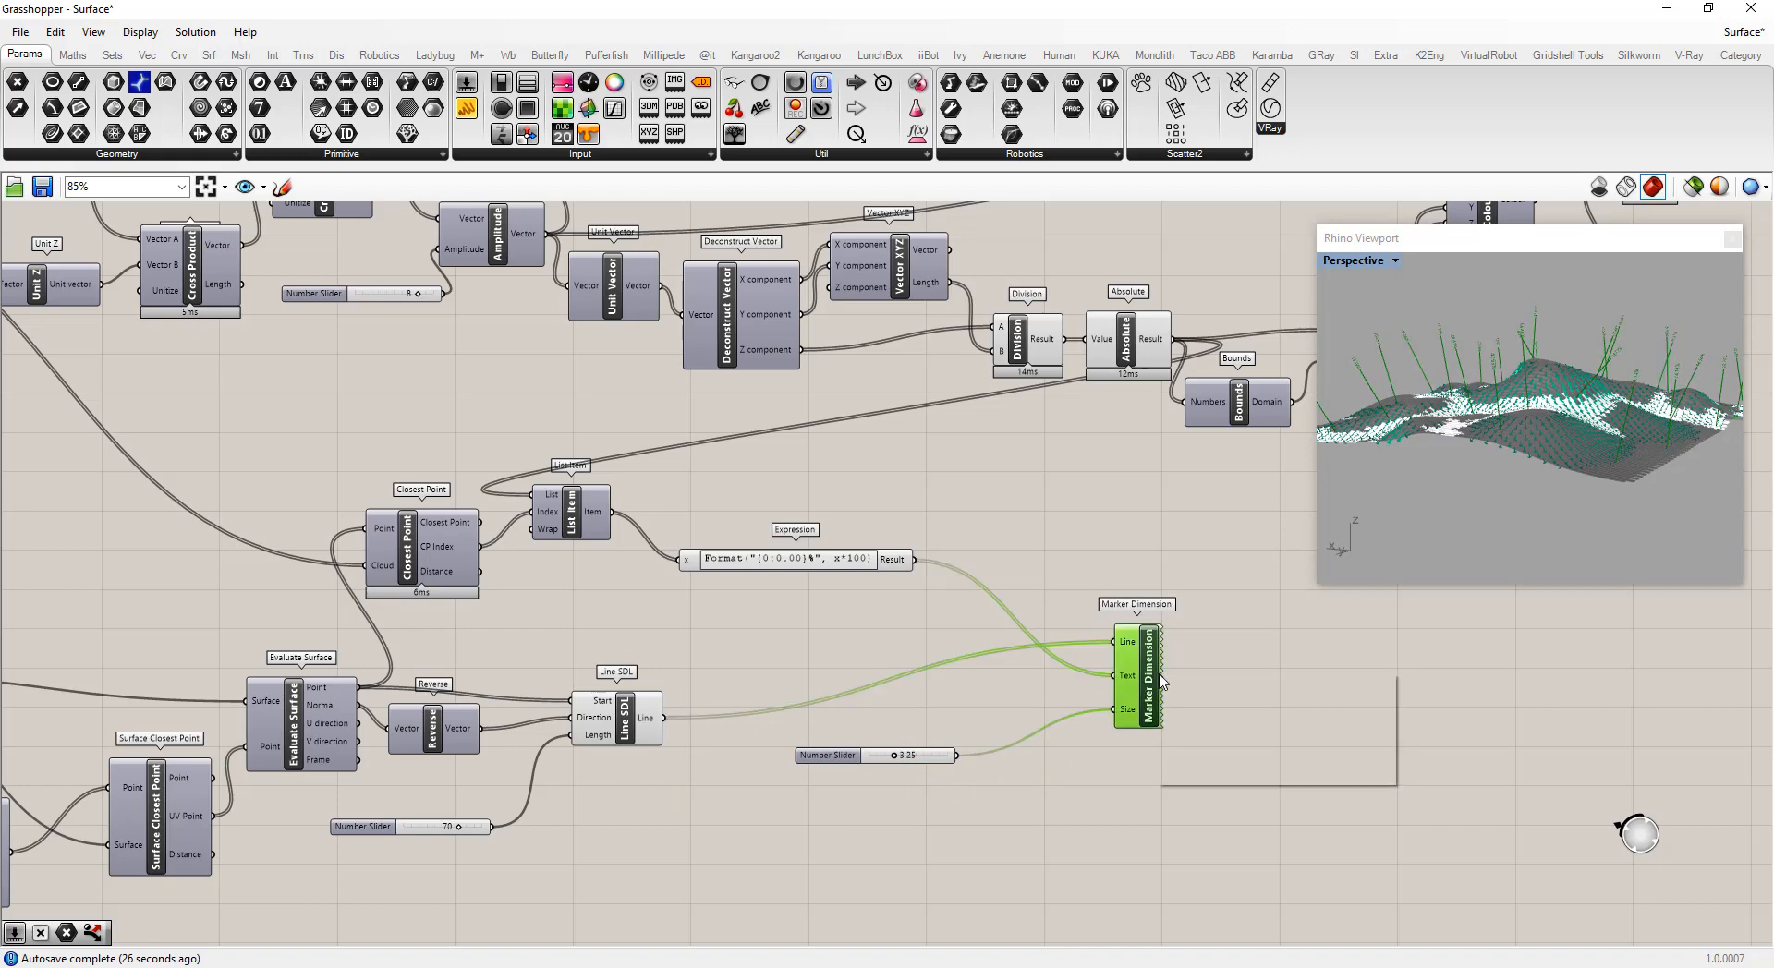
{"action": "right_click", "coordinate": [1161, 681]}
{"action": "left_click", "coordinate": [1201, 708]}
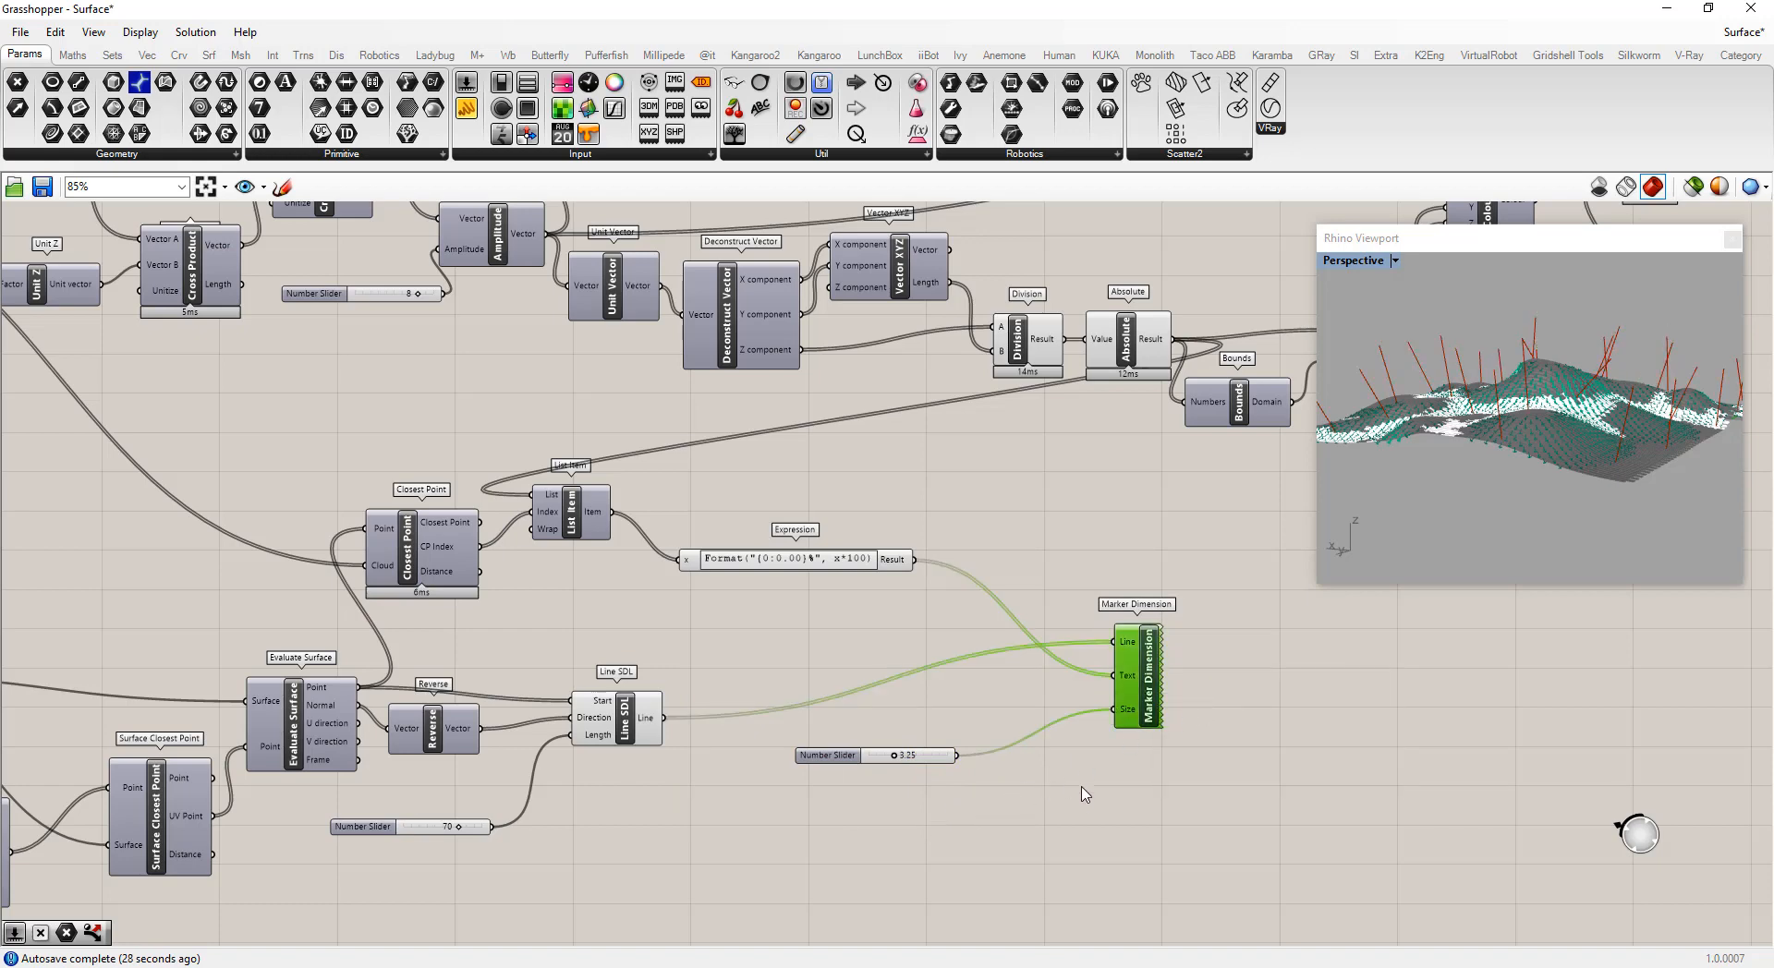
Add a Text Tag component to the canvas below the Marker Dimension
{"action": "double_click", "coordinate": [1091, 827]}
{"action": "type", "text": "tag"}
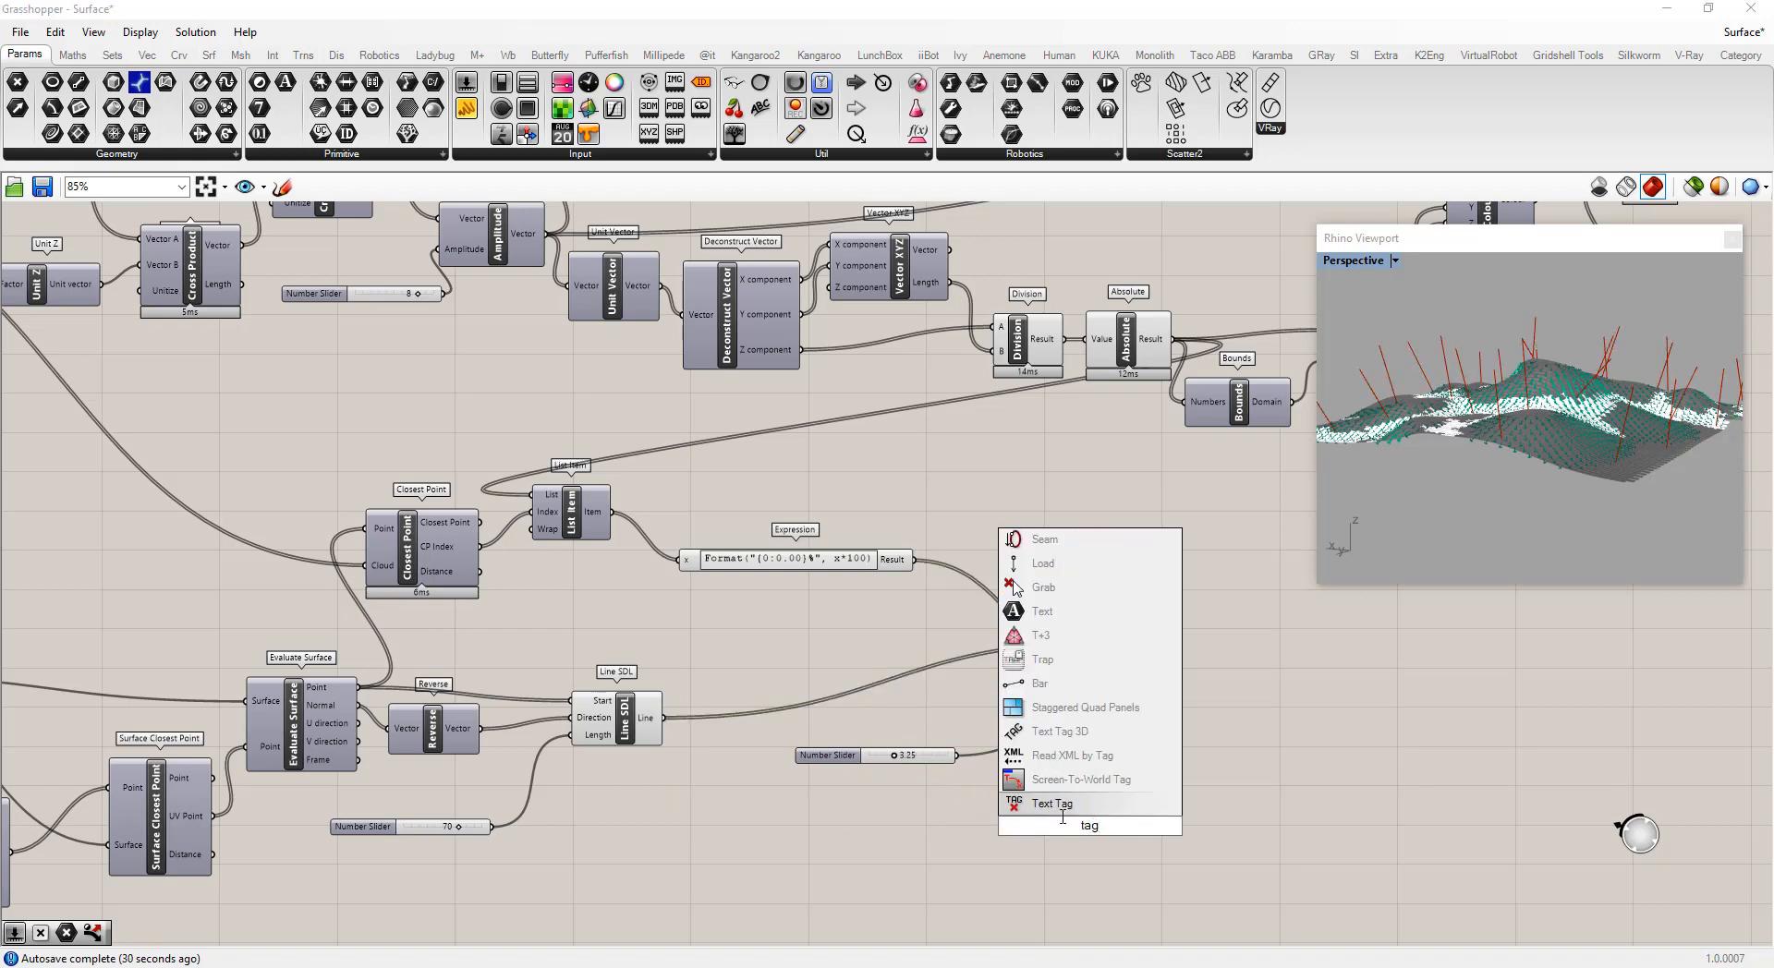
{"action": "left_click", "coordinate": [1053, 804]}
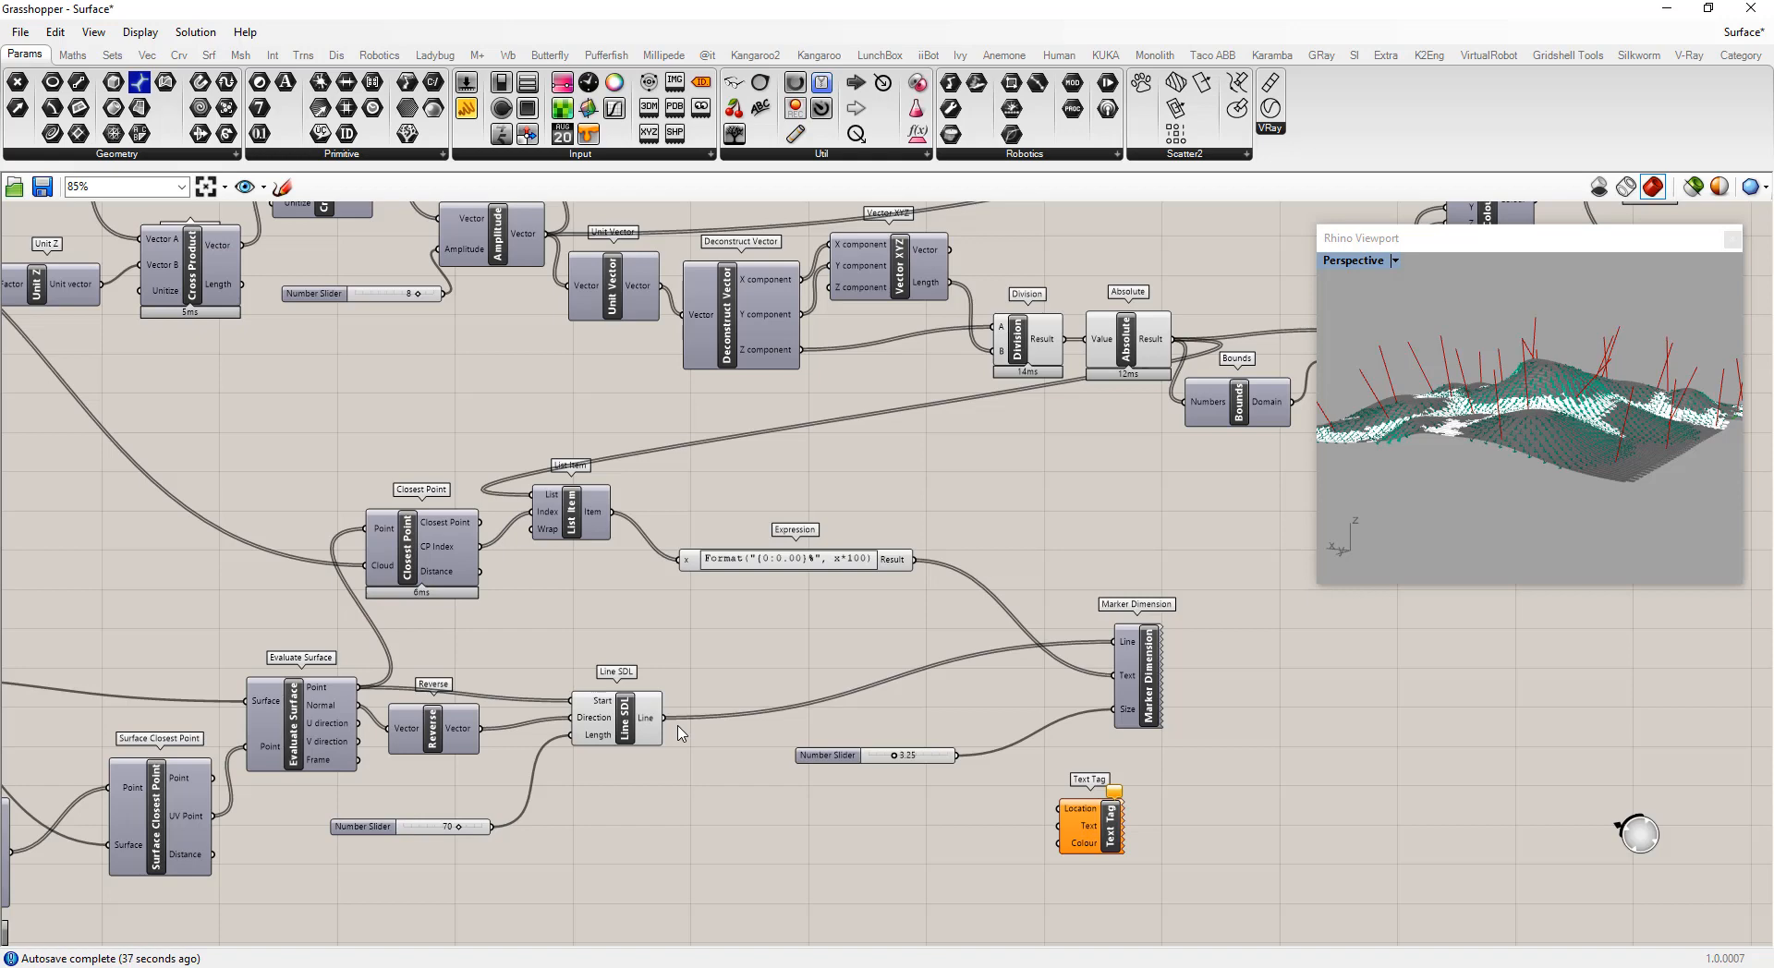
Add an End Points component and connect the Line SDL's lines into its Curve input
{"action": "double_click", "coordinate": [697, 802]}
{"action": "type", "text": "end"}
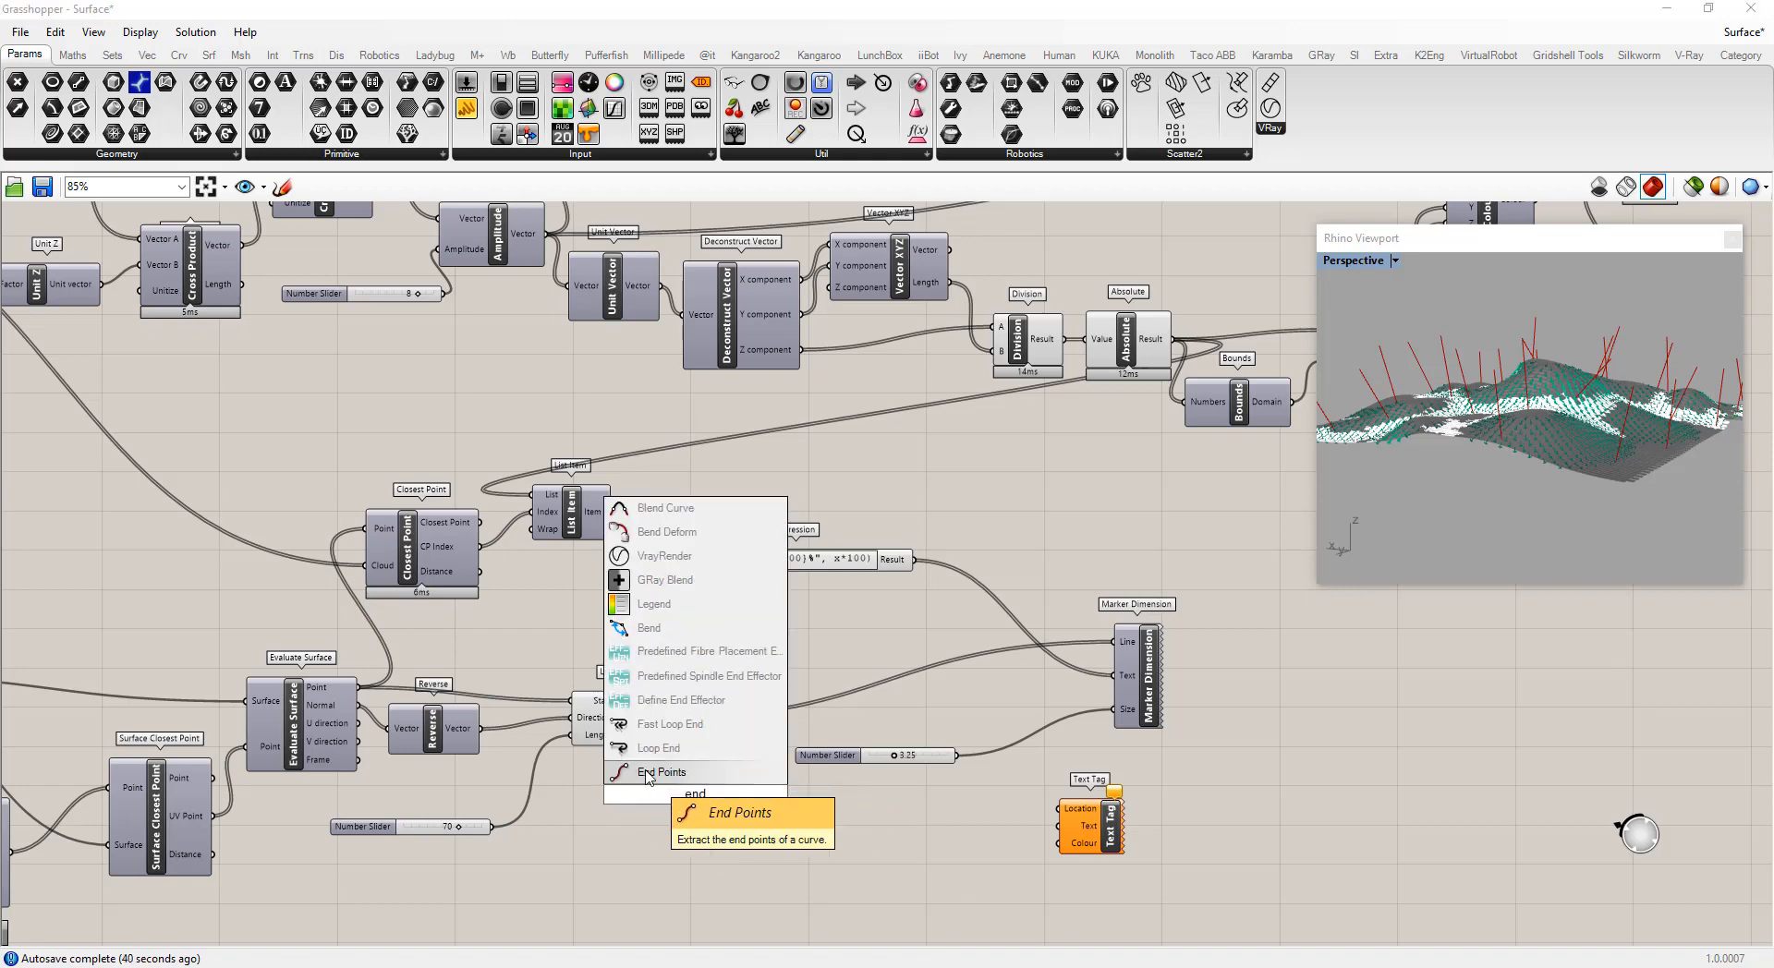
{"action": "left_click", "coordinate": [688, 774]}
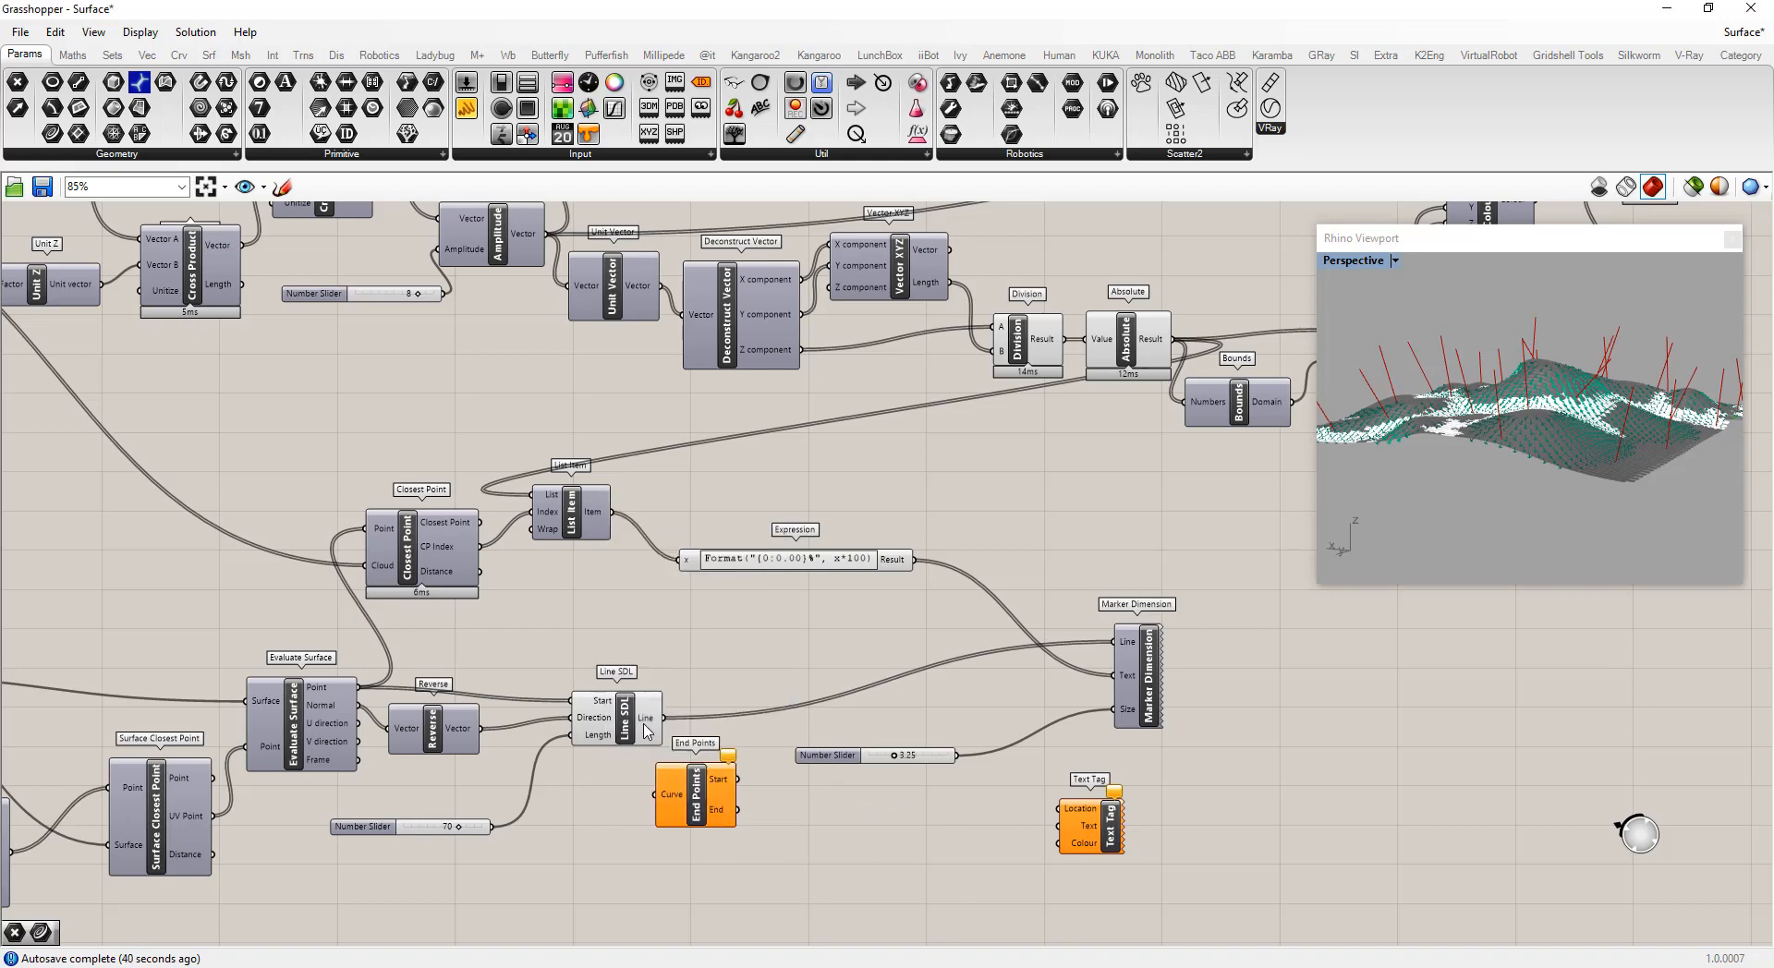
{"action": "left_click_drag", "start_coordinate": [664, 718], "coordinate": [1060, 809]}
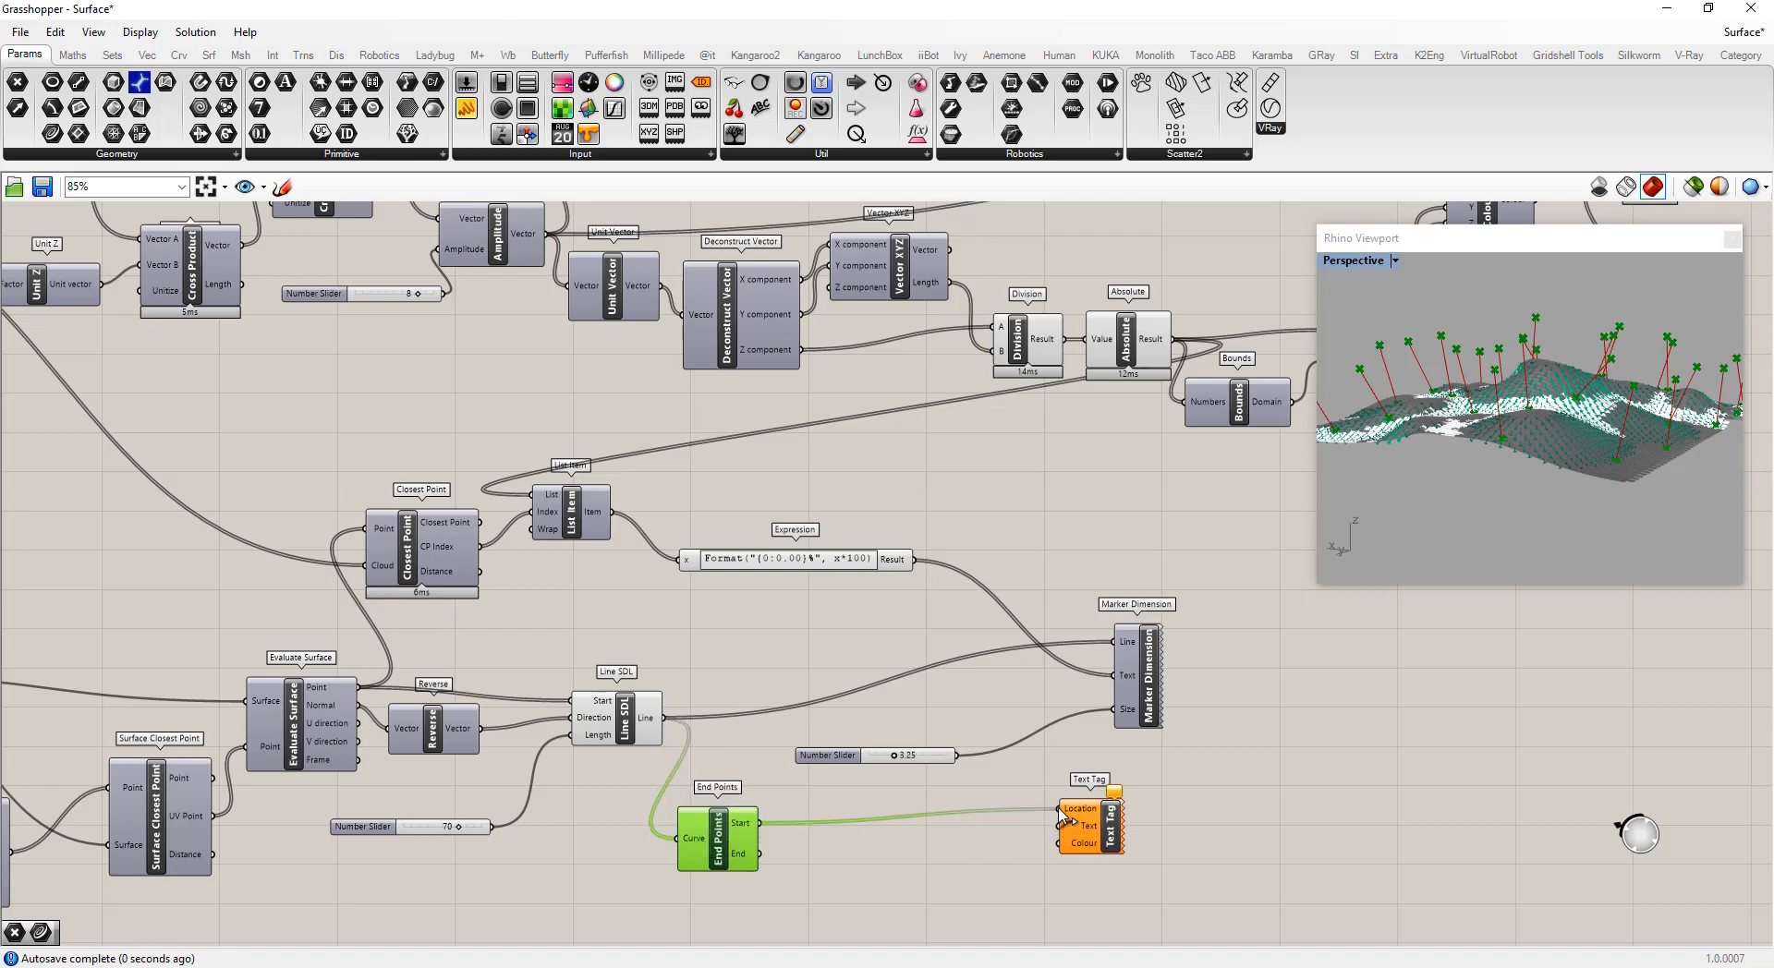
{"action": "left_click", "coordinate": [943, 868]}
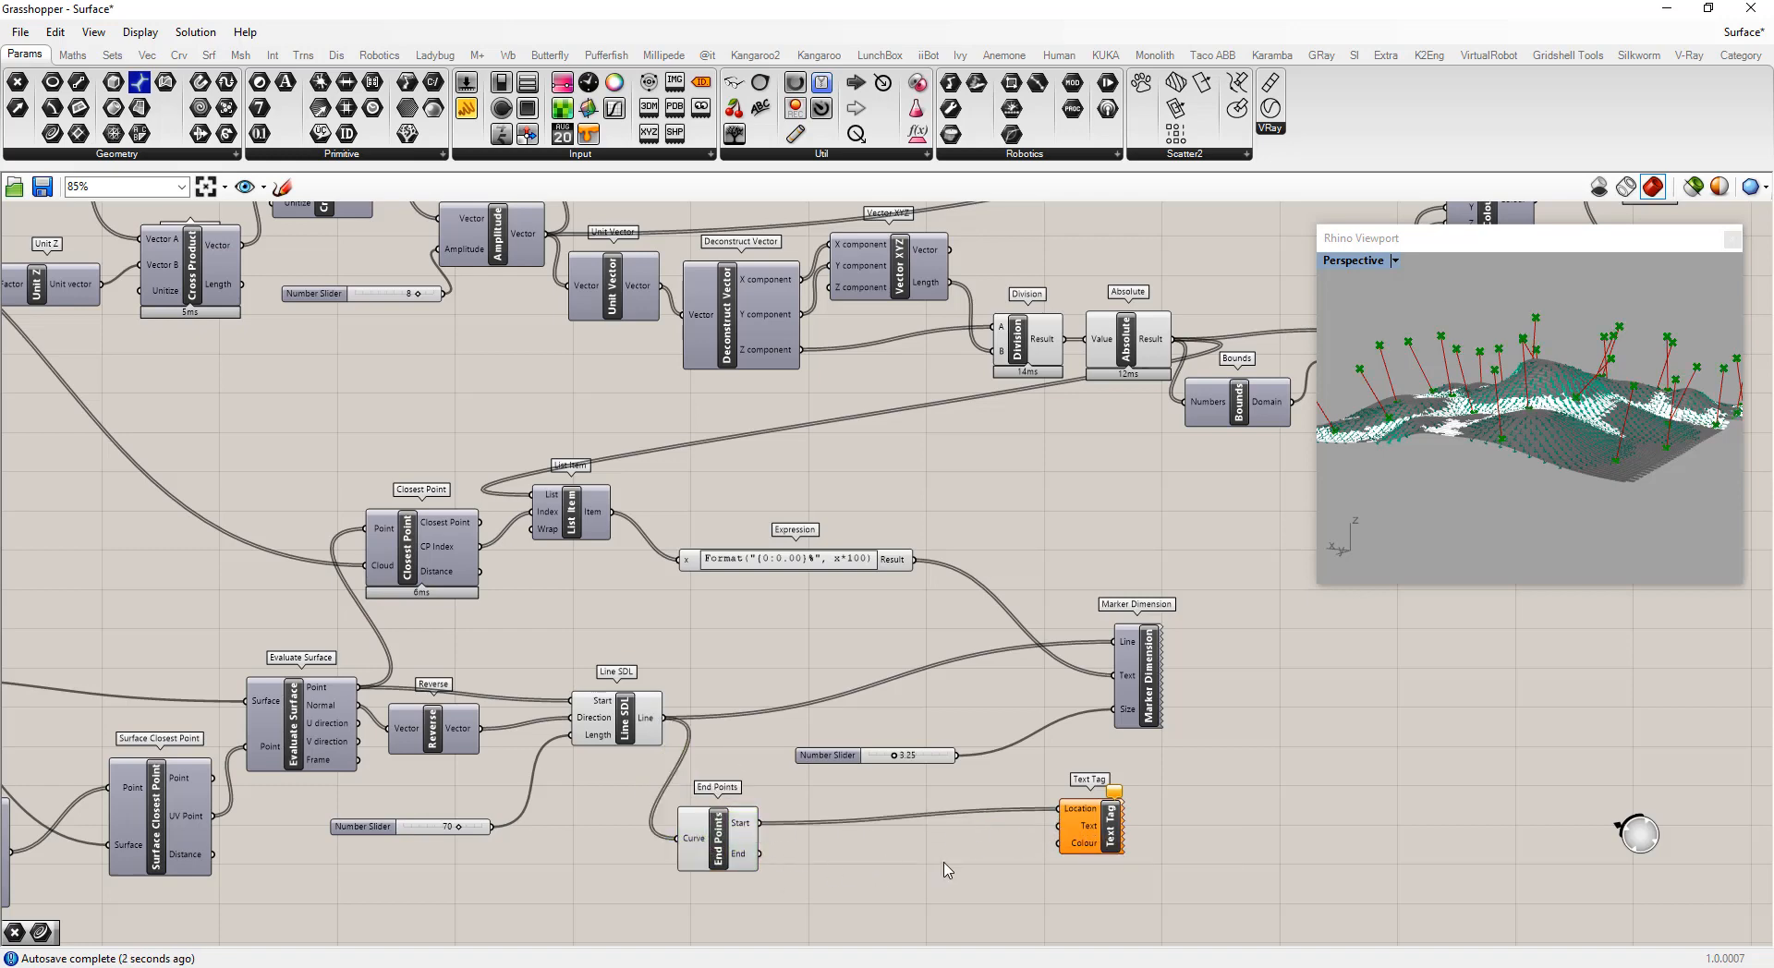
Feed the Expression result into the Text Tag's Text and the line end points into its Location, hiding the End Points preview
{"action": "left_click_drag", "start_coordinate": [915, 559], "coordinate": [1059, 825]}
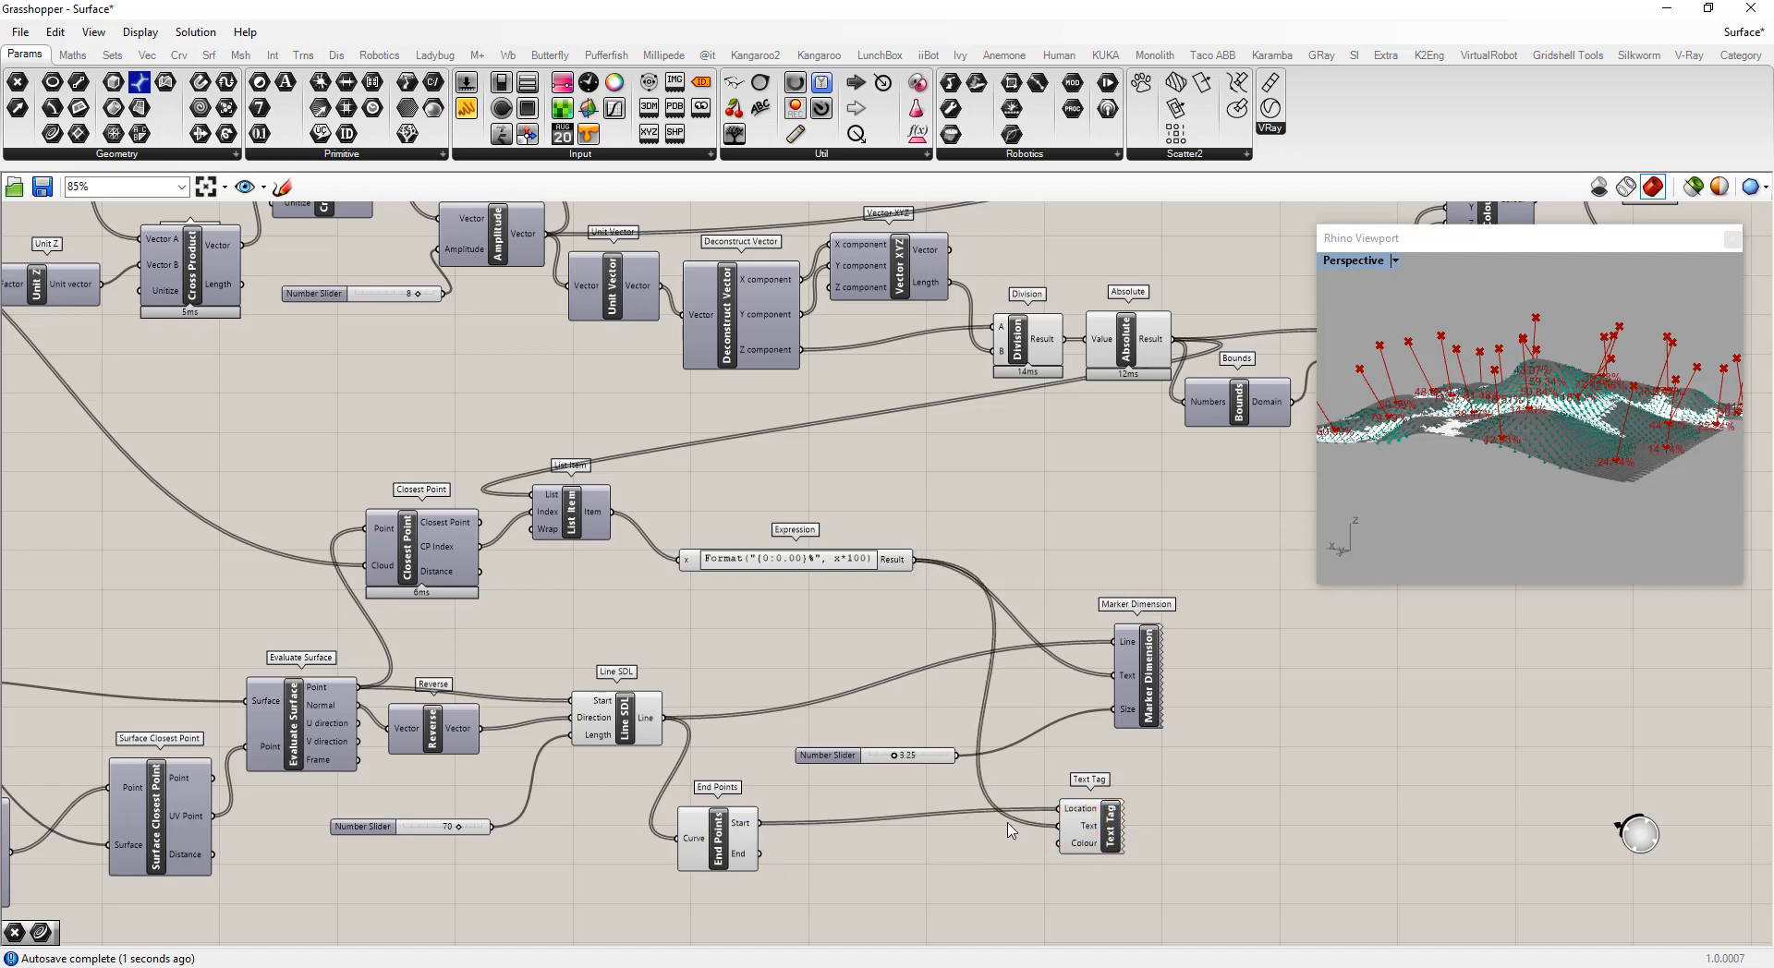
{"action": "left_click_drag", "start_coordinate": [759, 854], "coordinate": [1060, 810]}
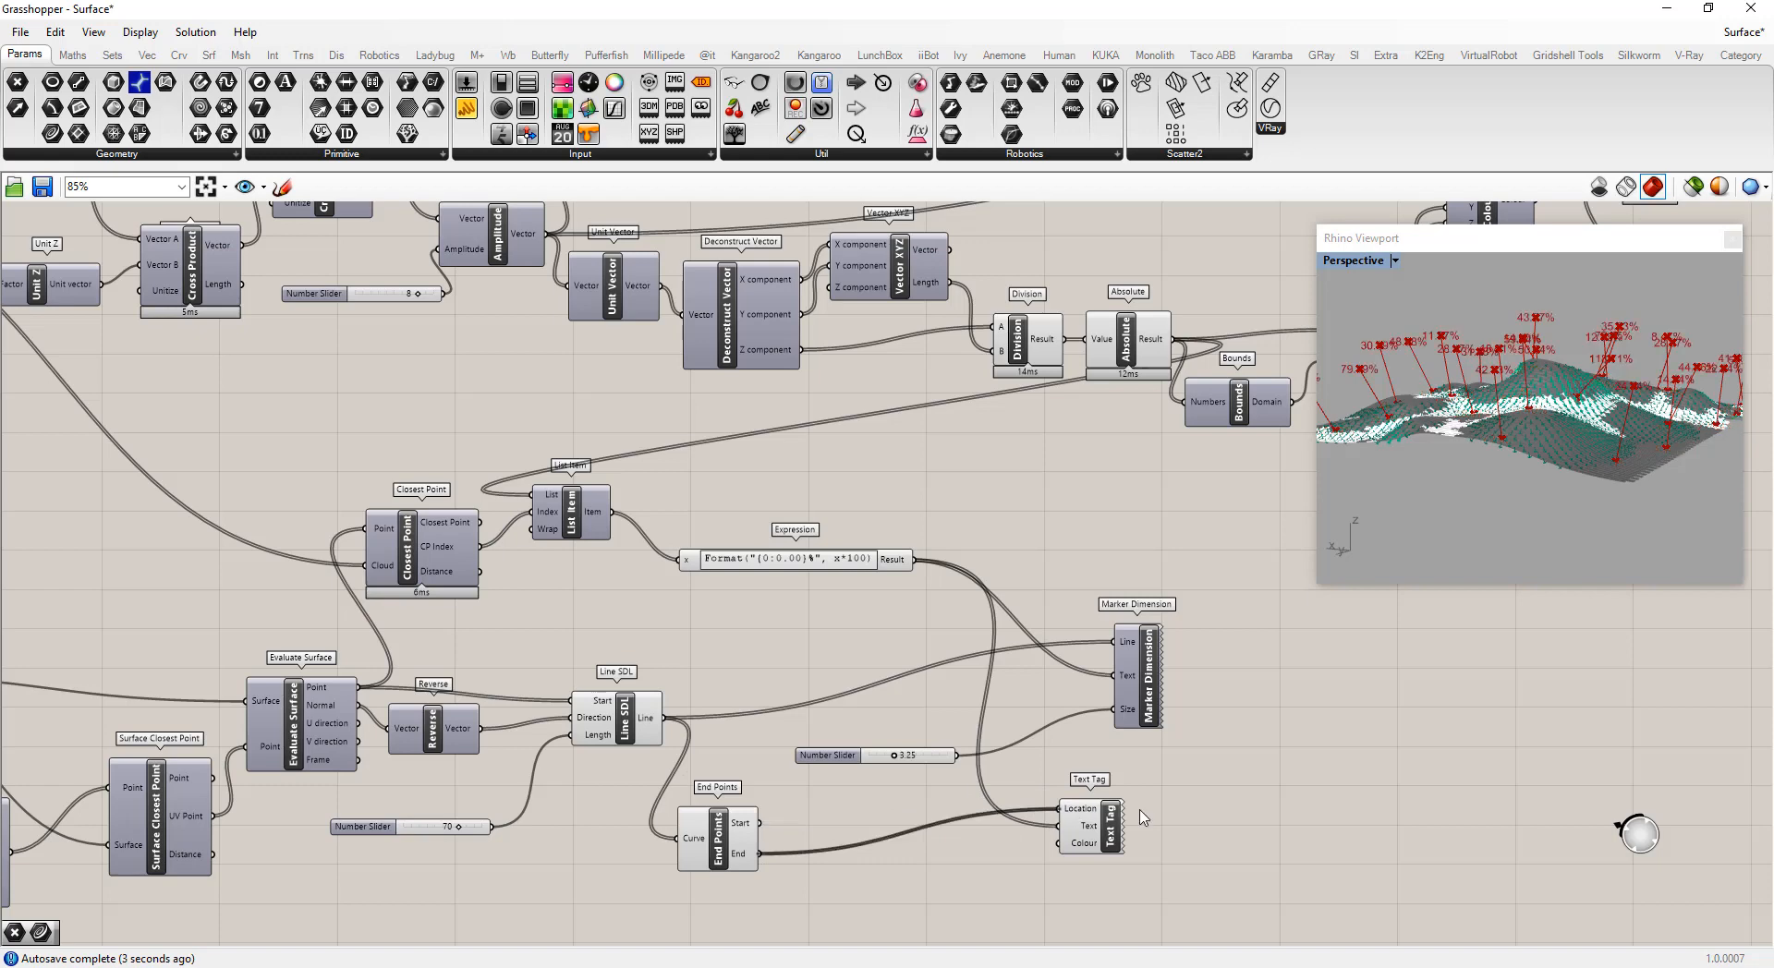
{"action": "right_click", "coordinate": [720, 846]}
{"action": "left_click", "coordinate": [850, 873]}
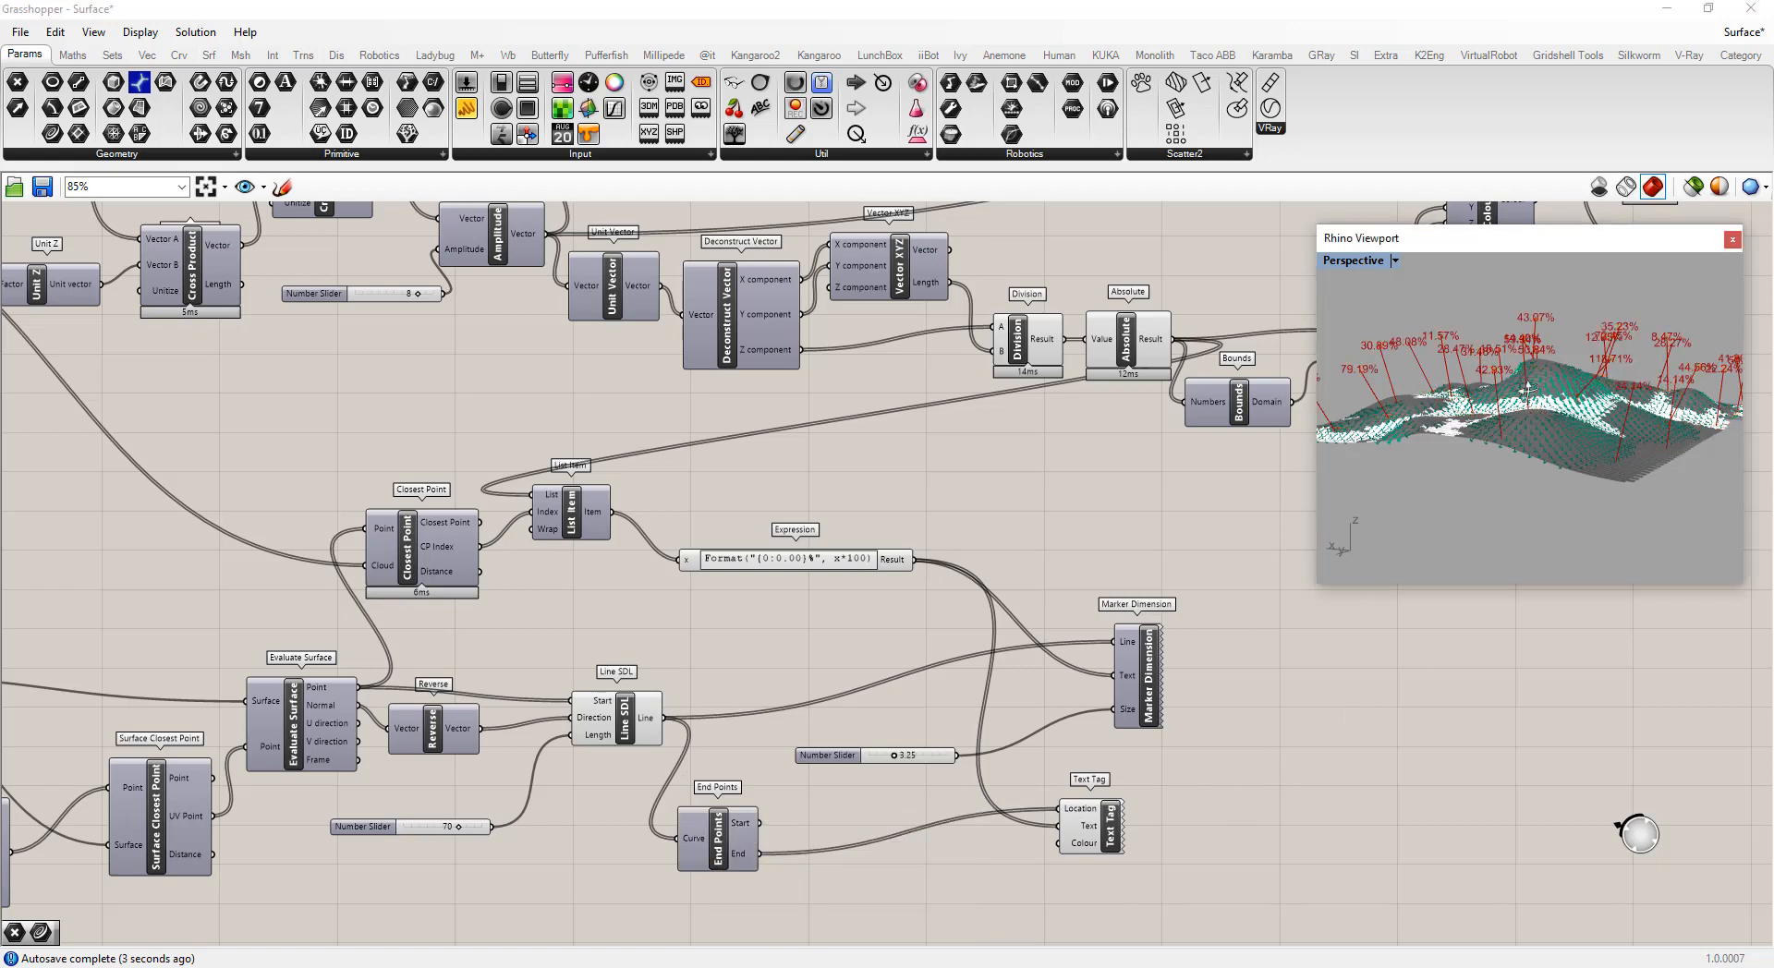
{"action": "right_click_drag", "start_coordinate": [1513, 591], "coordinate": [1489, 311]}
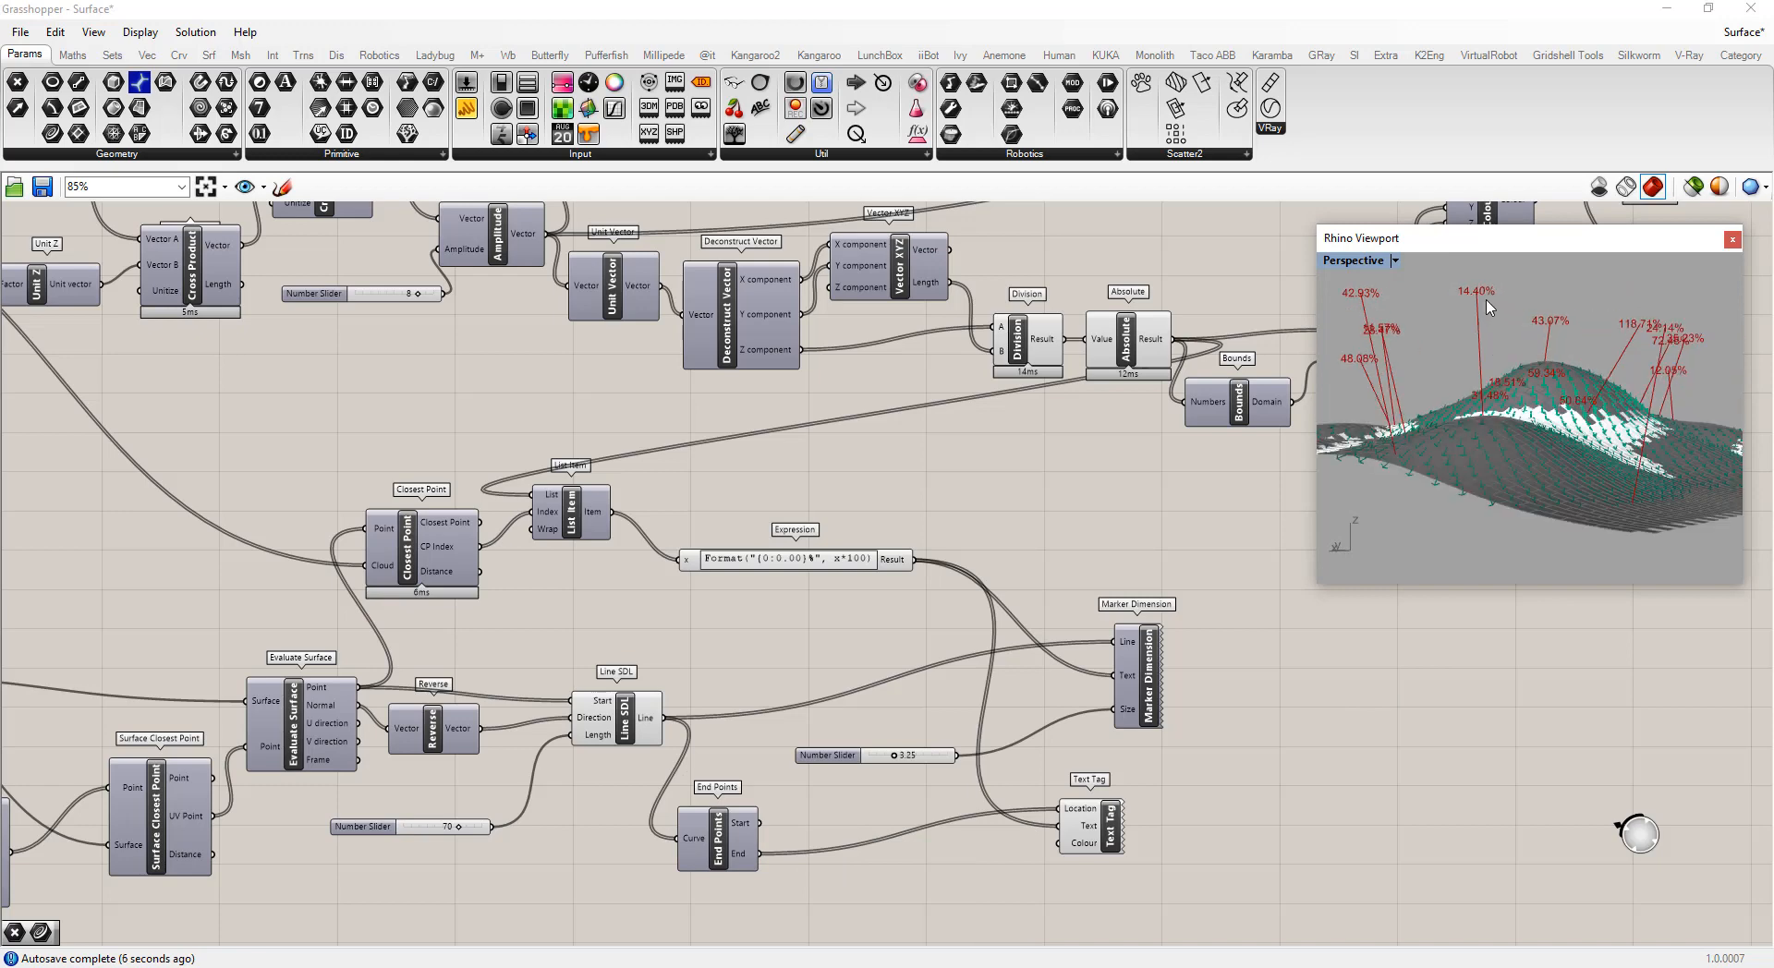
Add a Move component and connect the End Points' End output to its Geometry input
{"action": "double_click", "coordinate": [848, 904]}
{"action": "type", "text": "move"}
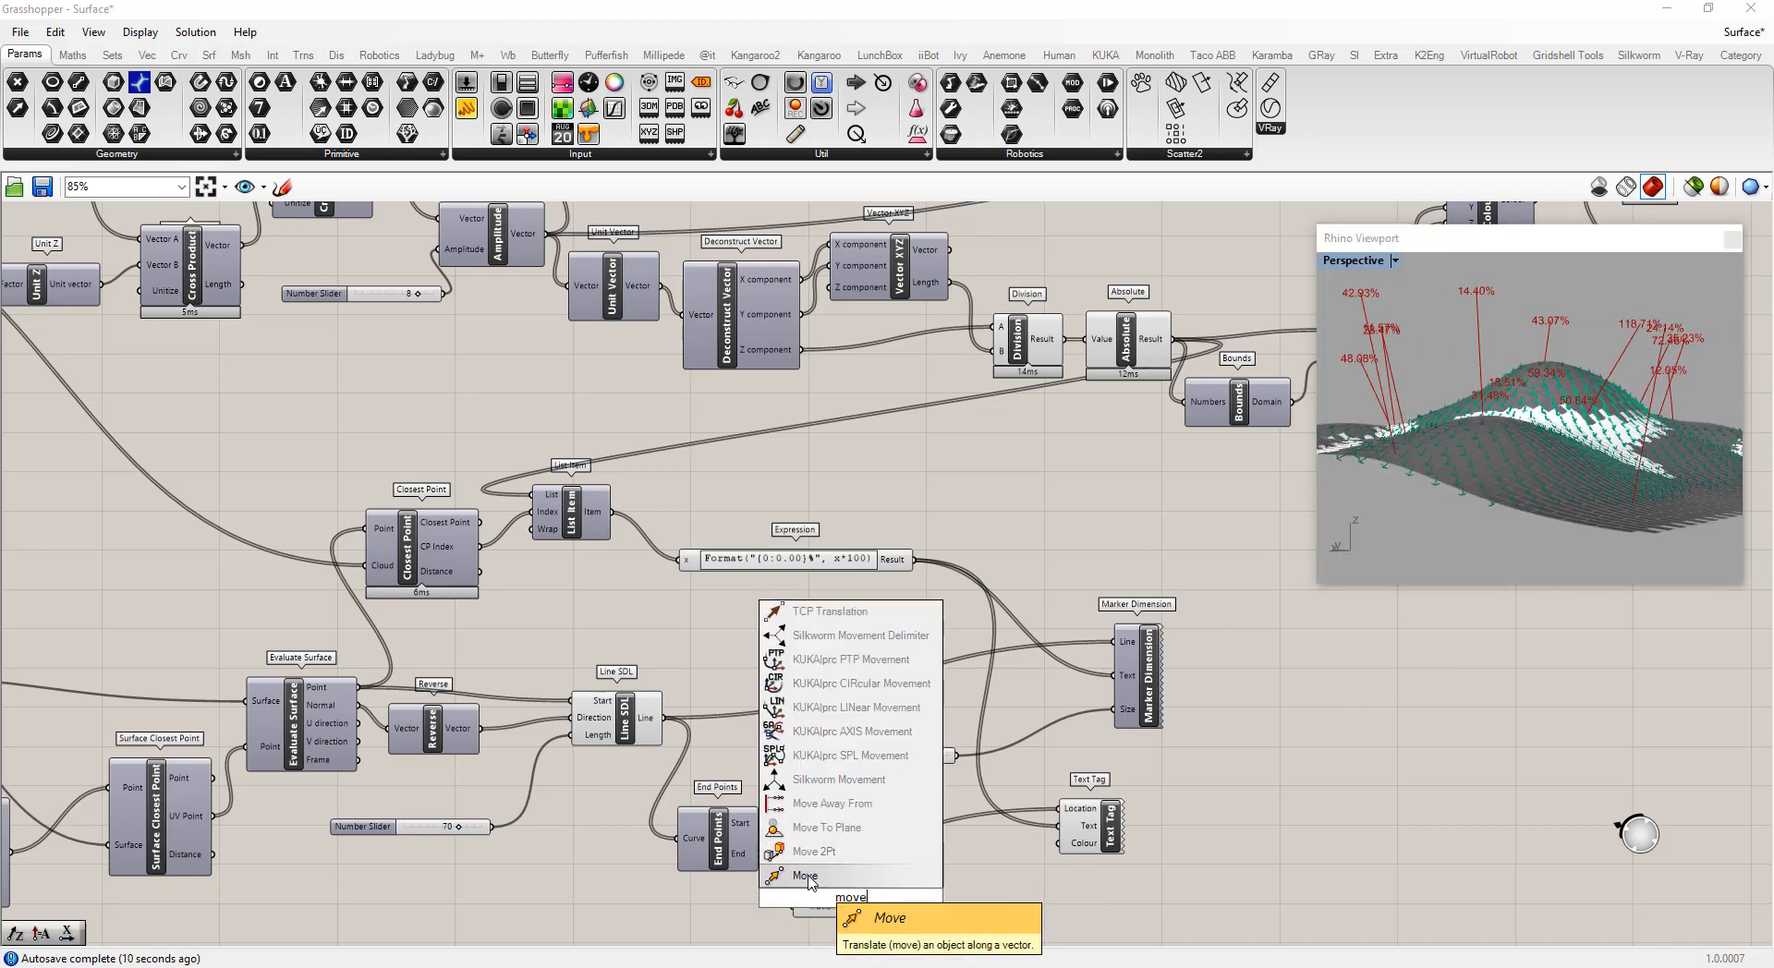
{"action": "left_click", "coordinate": [800, 875]}
{"action": "left_click_drag", "start_coordinate": [761, 855], "coordinate": [792, 888]}
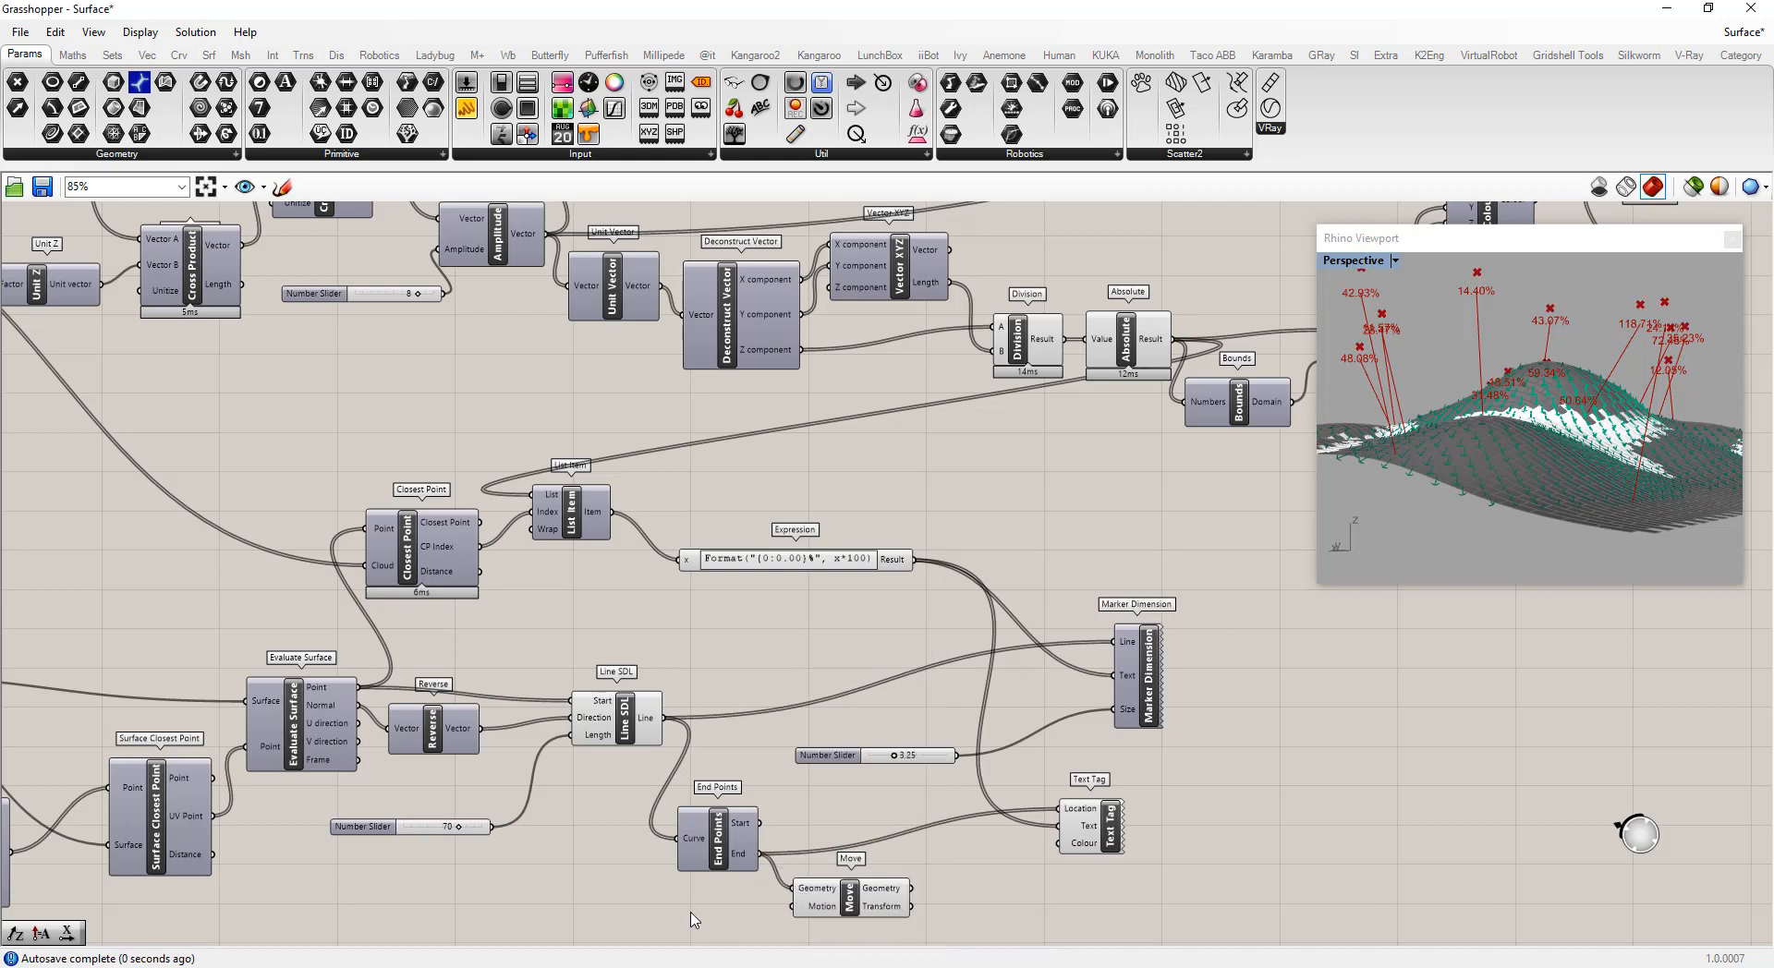
Add a Unit Z vector component and connect its unit vector to the Move's Motion input
{"action": "double_click", "coordinate": [692, 912]}
{"action": "type", "text": "z"}
{"action": "key", "text": "Return"}
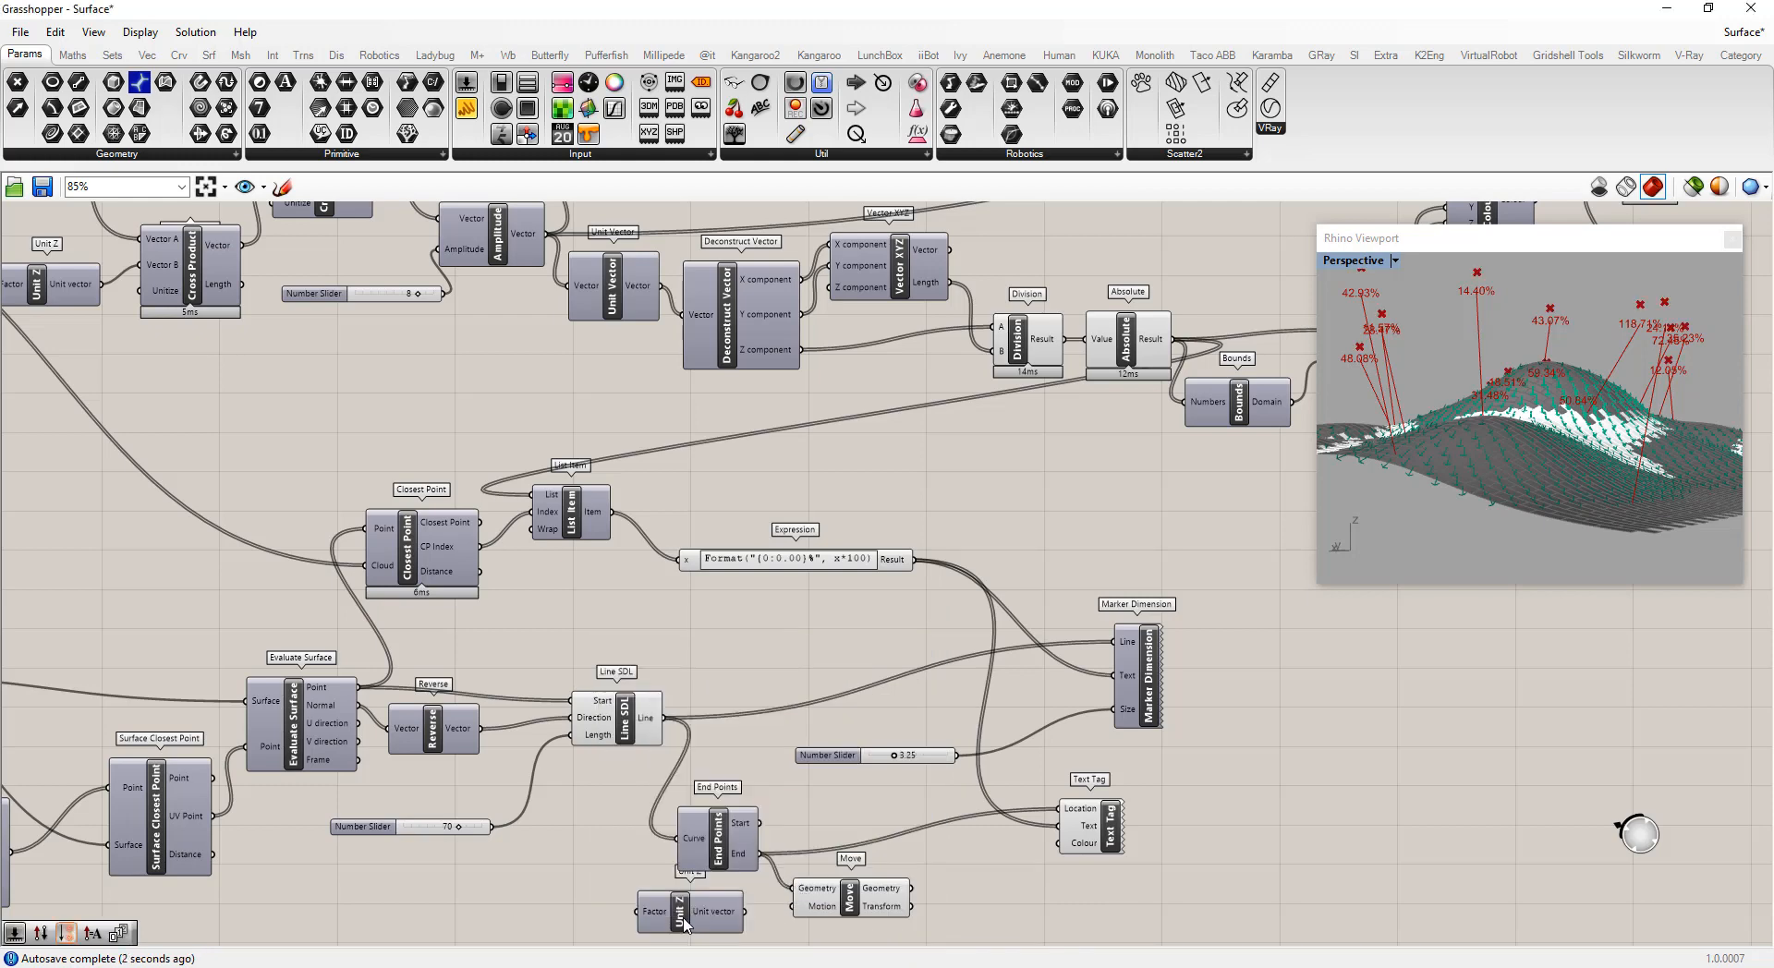
{"action": "left_click", "coordinate": [691, 924]}
{"action": "left_click_drag", "start_coordinate": [744, 917], "coordinate": [809, 917]}
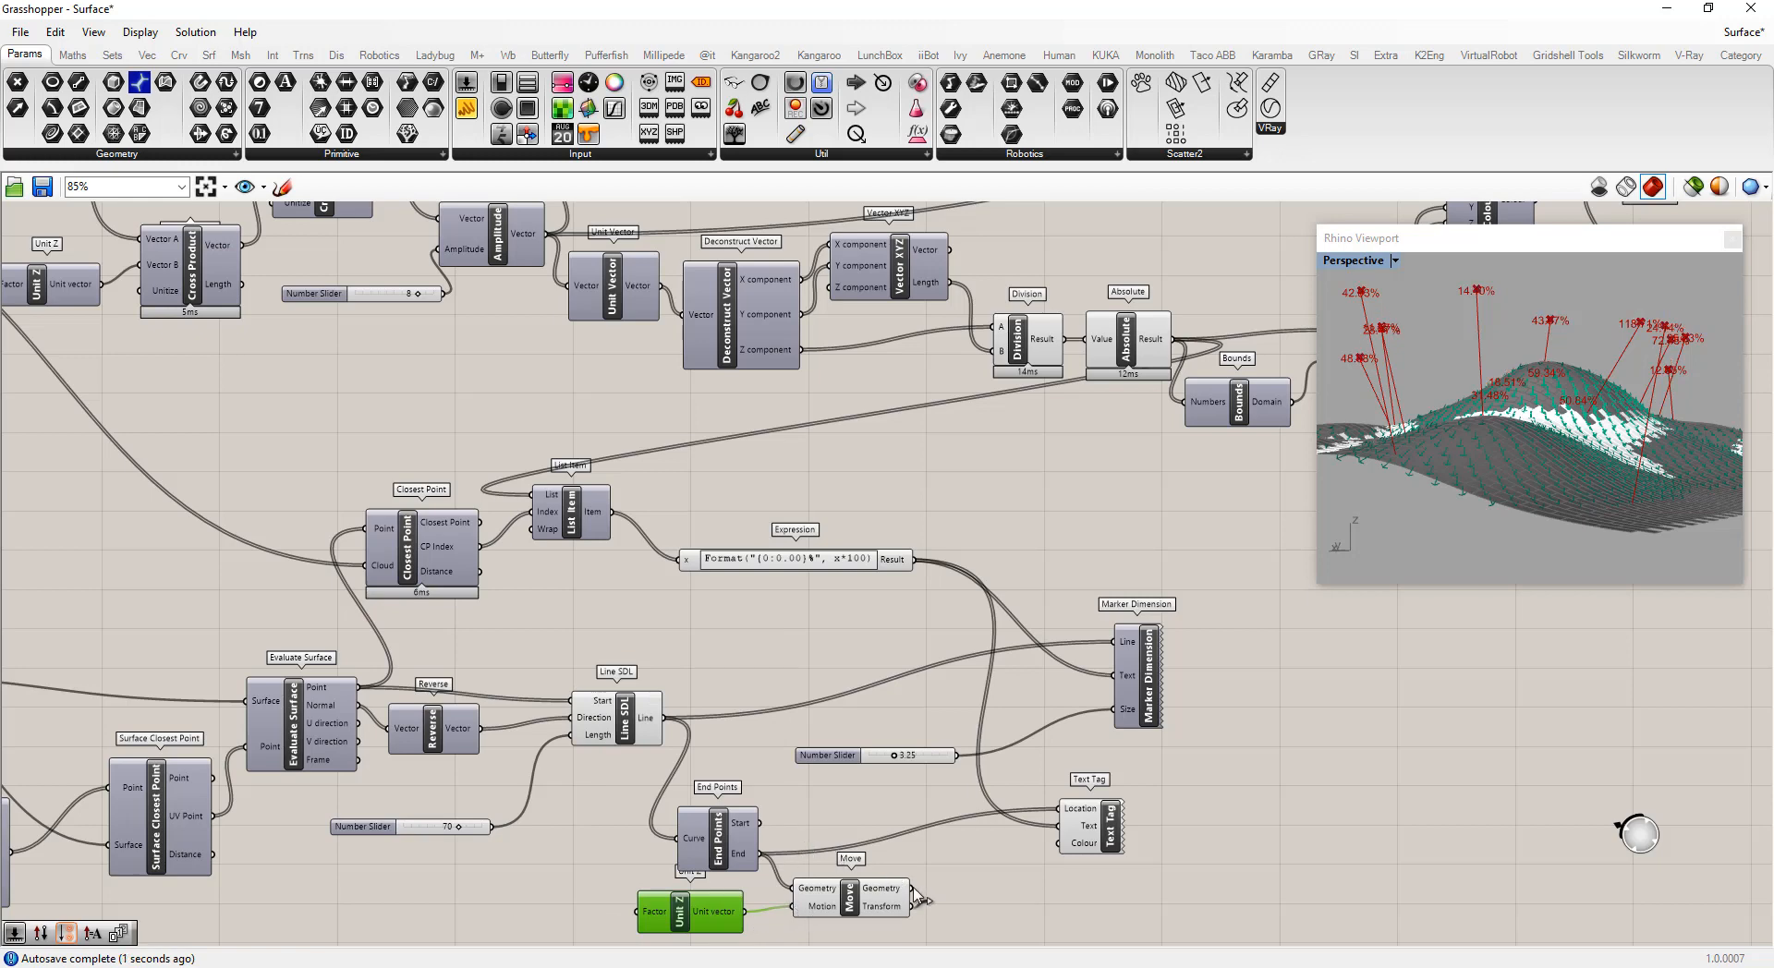
Connect the moved geometry to the Text Tag's Location and turn off the Move component's preview
{"action": "left_click_drag", "start_coordinate": [917, 896], "coordinate": [1060, 809]}
{"action": "left_click", "coordinate": [1369, 823]}
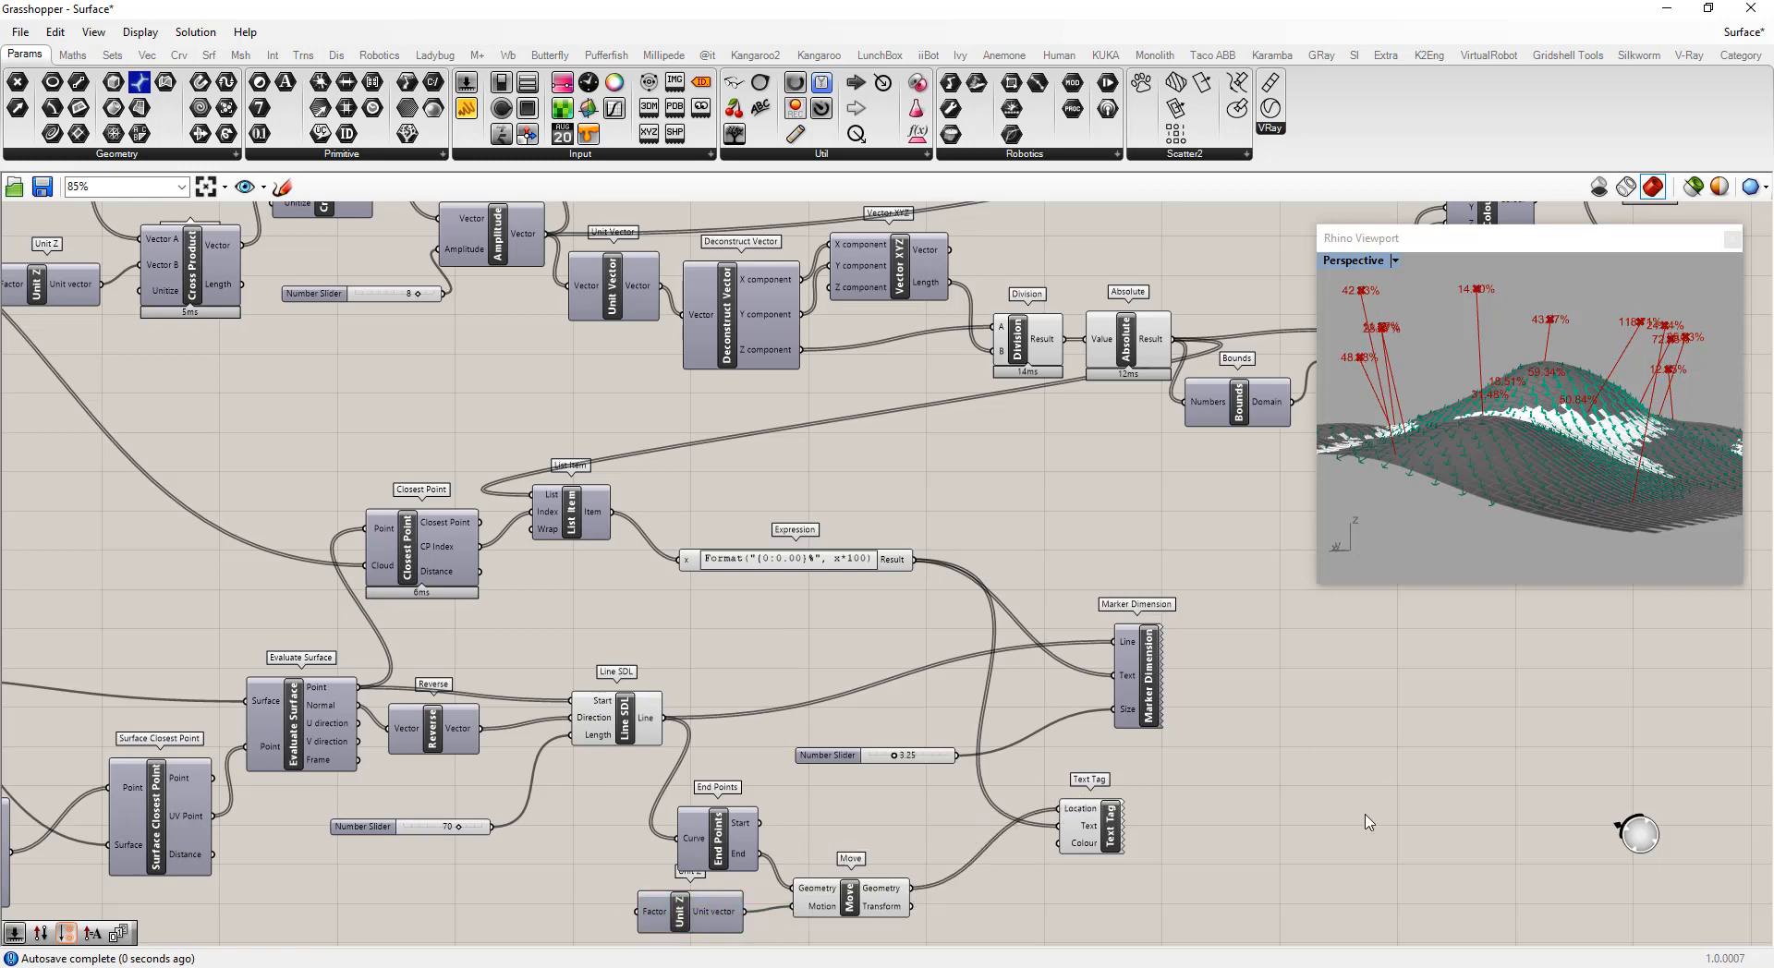
{"action": "right_click", "coordinate": [859, 905]}
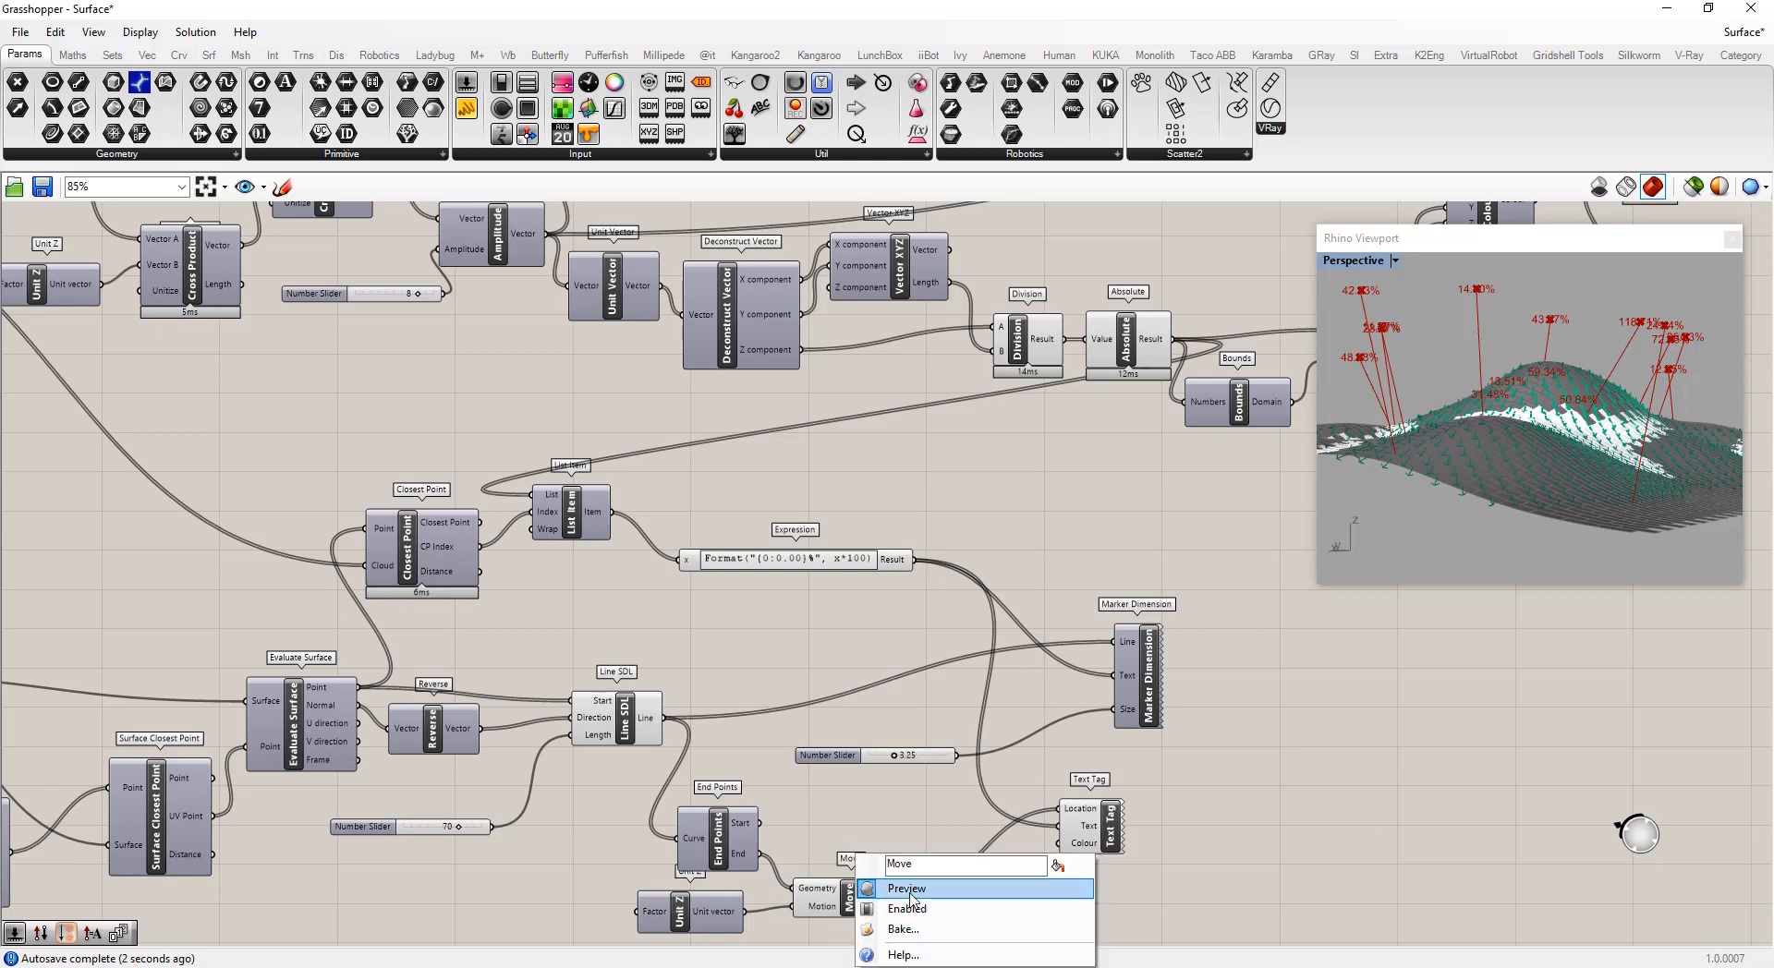
{"action": "left_click", "coordinate": [919, 891]}
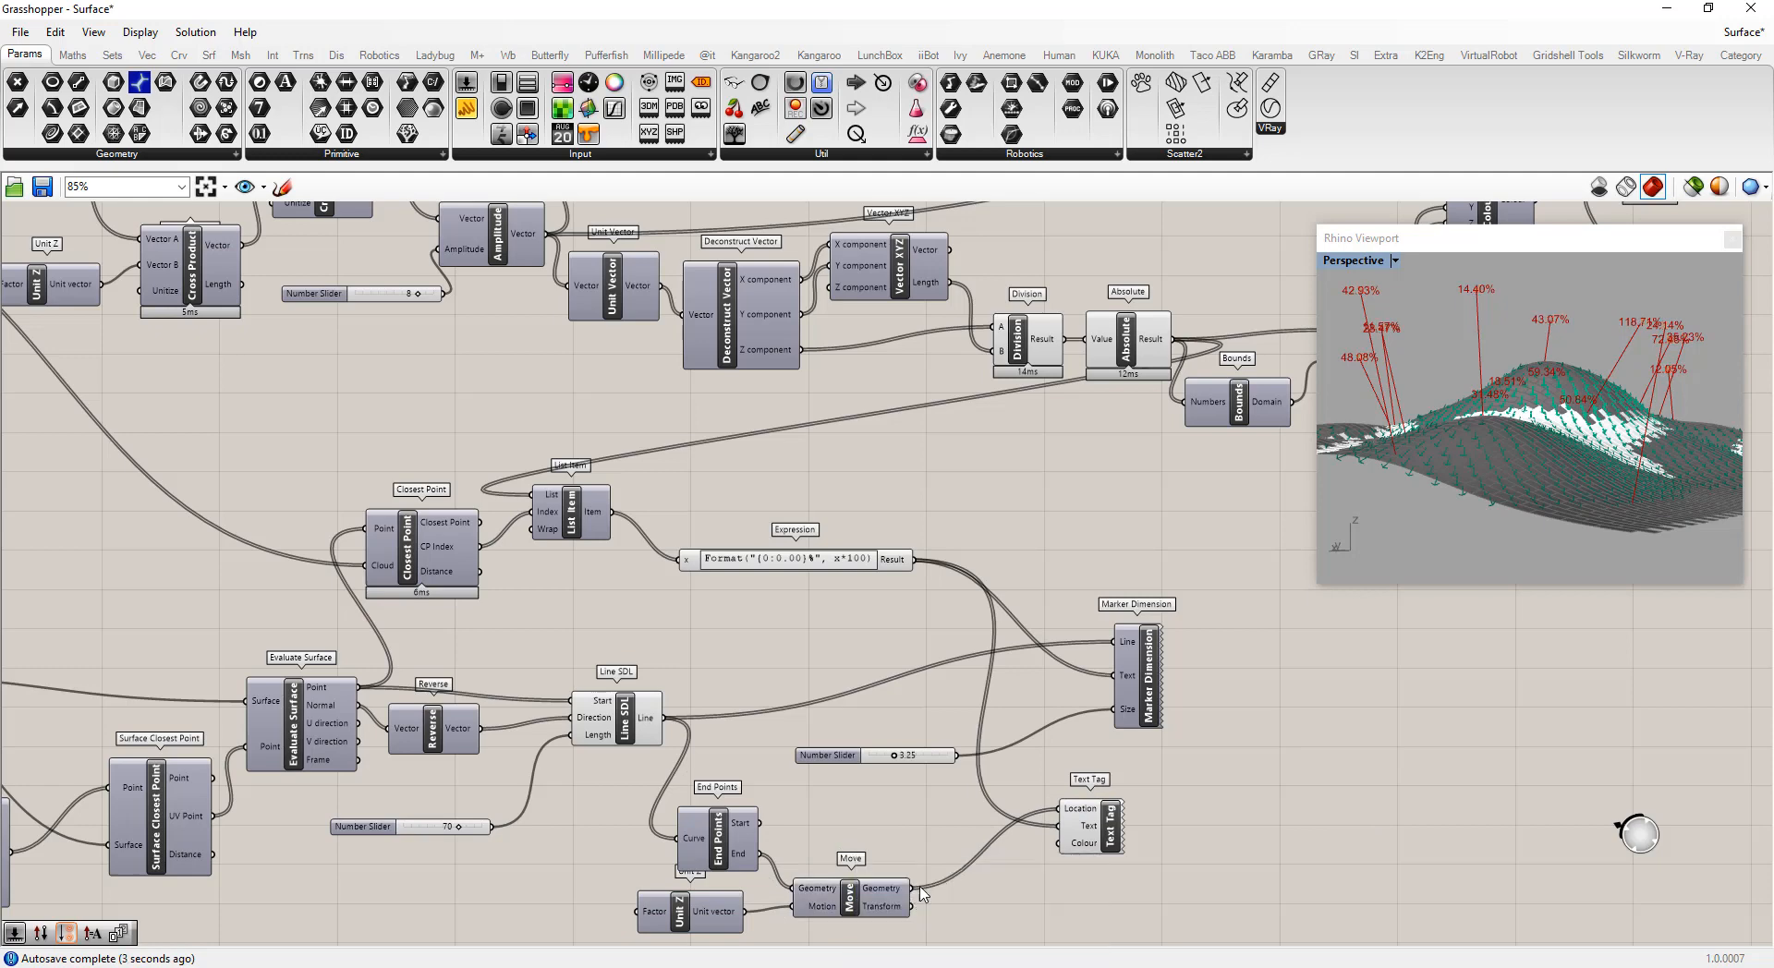
Add a number slider set to 3 and connect it to the Unit Z Factor input
{"action": "double_click", "coordinate": [497, 920]}
{"action": "type", "text": "2"}
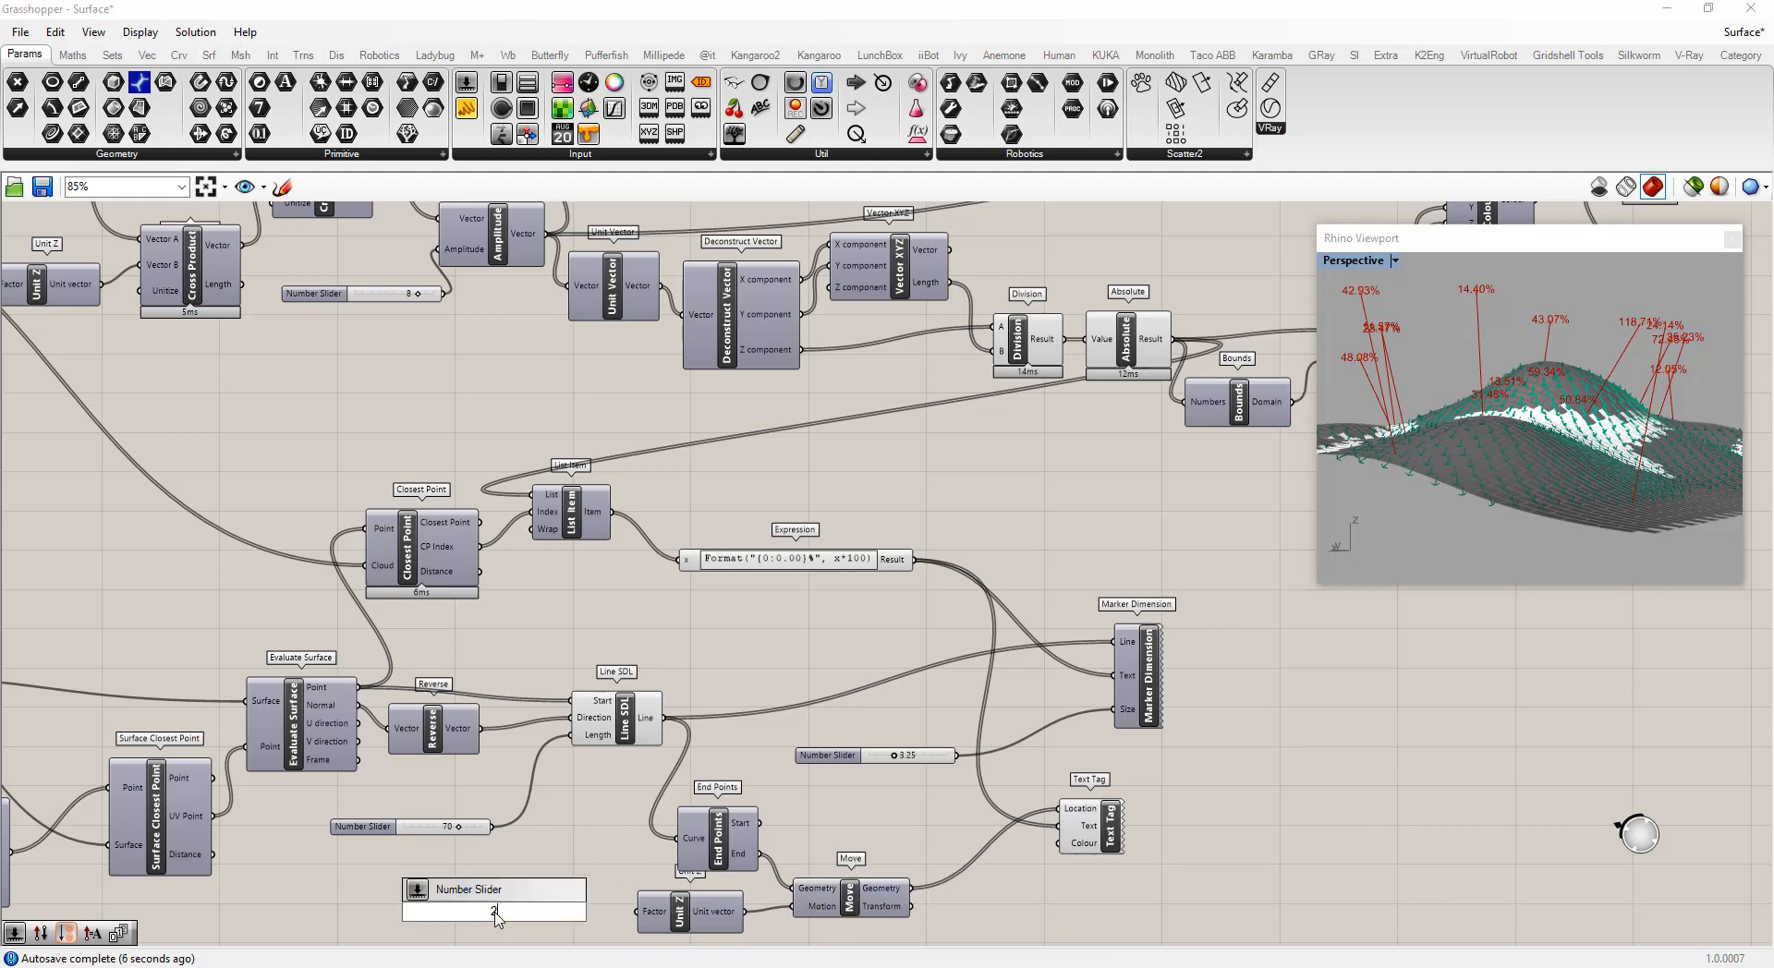
{"action": "key", "text": "Return"}
{"action": "left_click_drag", "start_coordinate": [575, 912], "coordinate": [637, 915]}
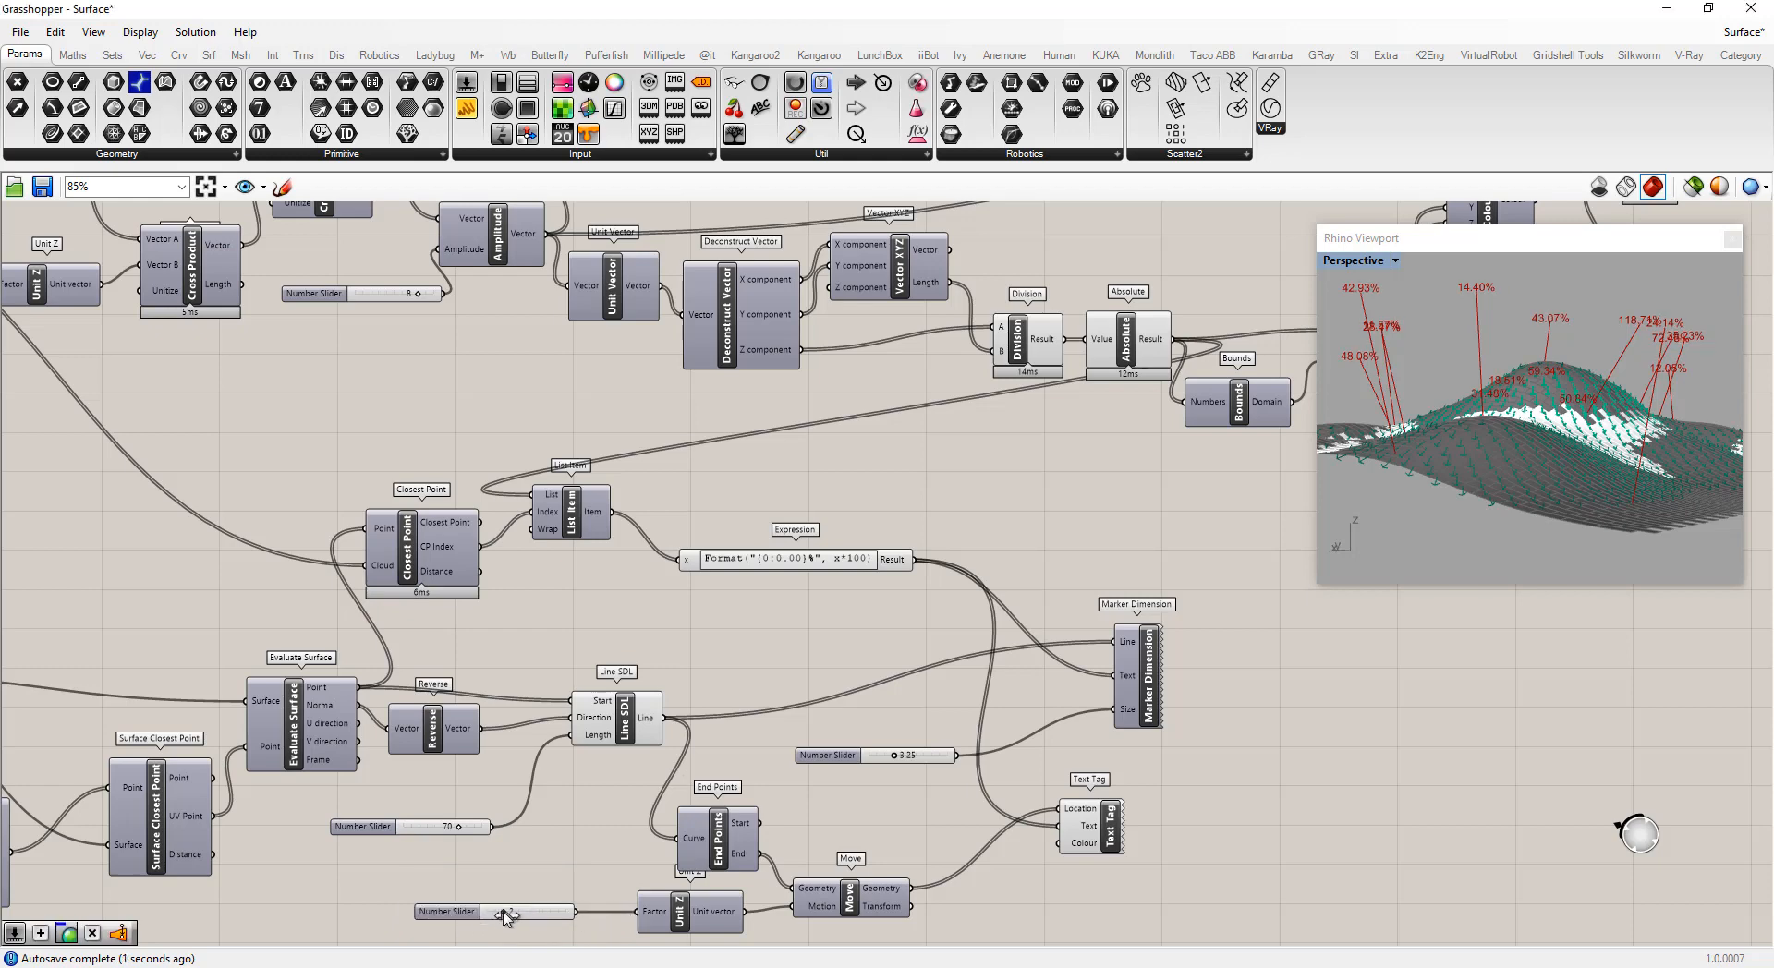
{"action": "left_click_drag", "start_coordinate": [506, 914], "coordinate": [513, 915]}
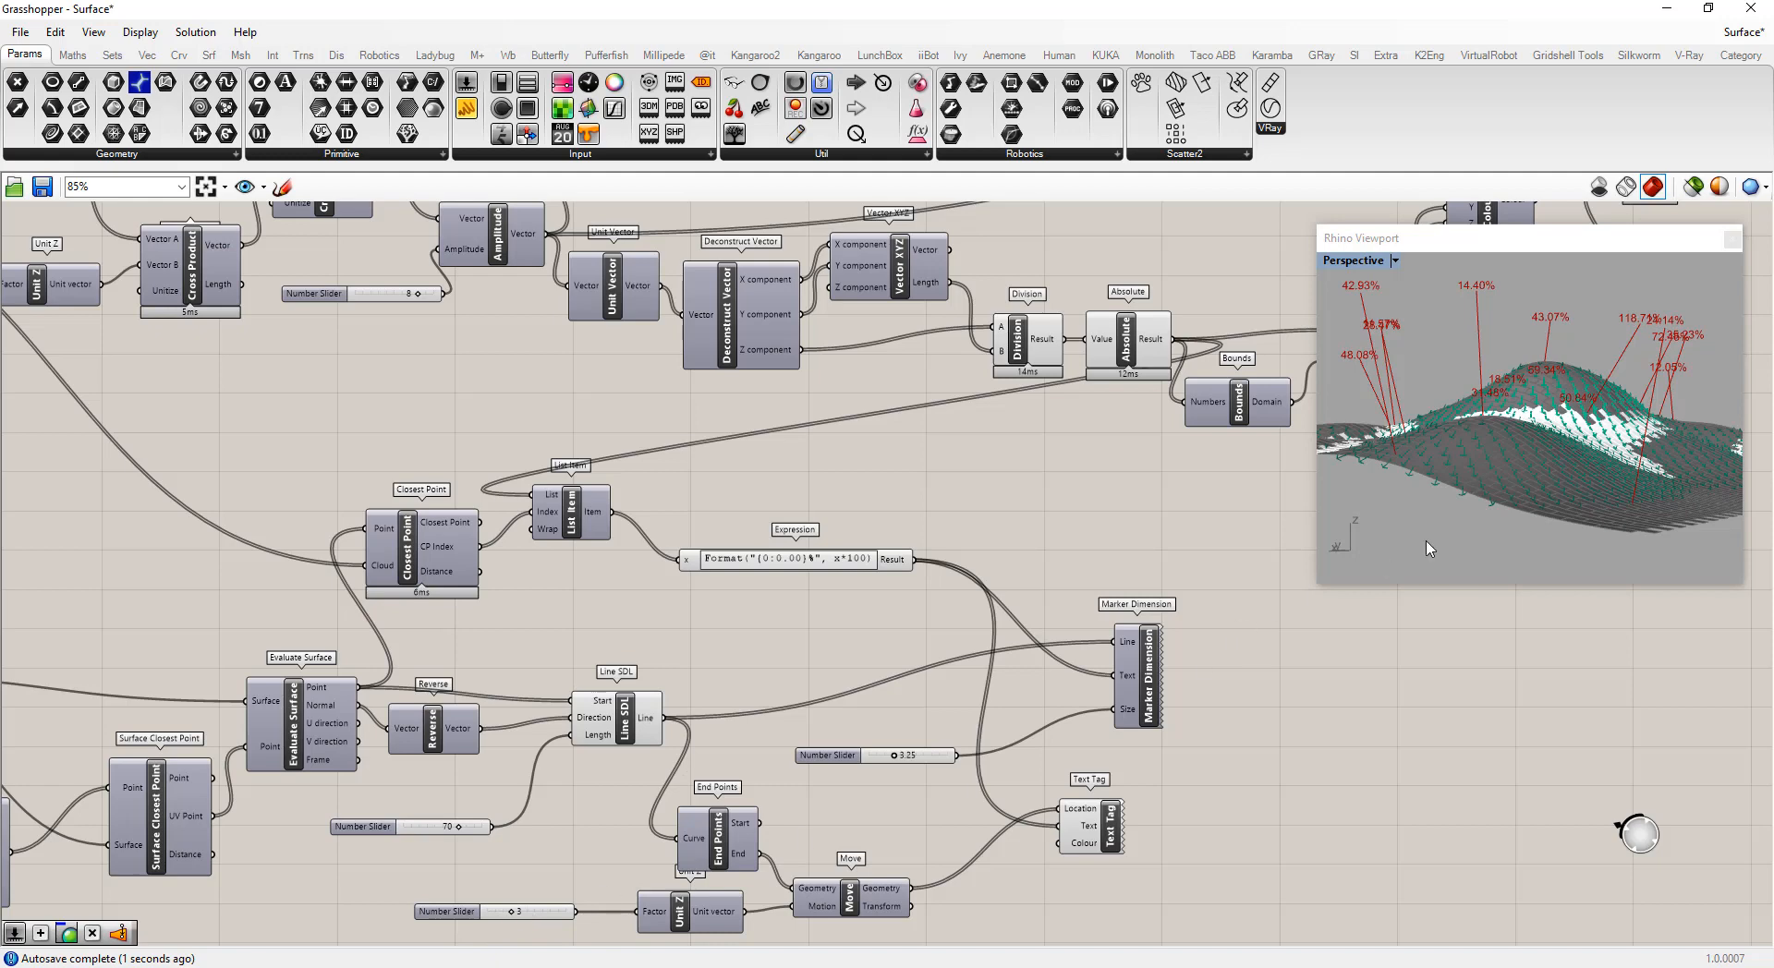
{"action": "mouse_move", "coordinate": [1429, 549]}
{"action": "right_mouse_down"}
{"action": "mouse_move", "coordinate": [1446, 546]}
{"action": "mouse_move", "coordinate": [1430, 545]}
{"action": "right_mouse_up"}
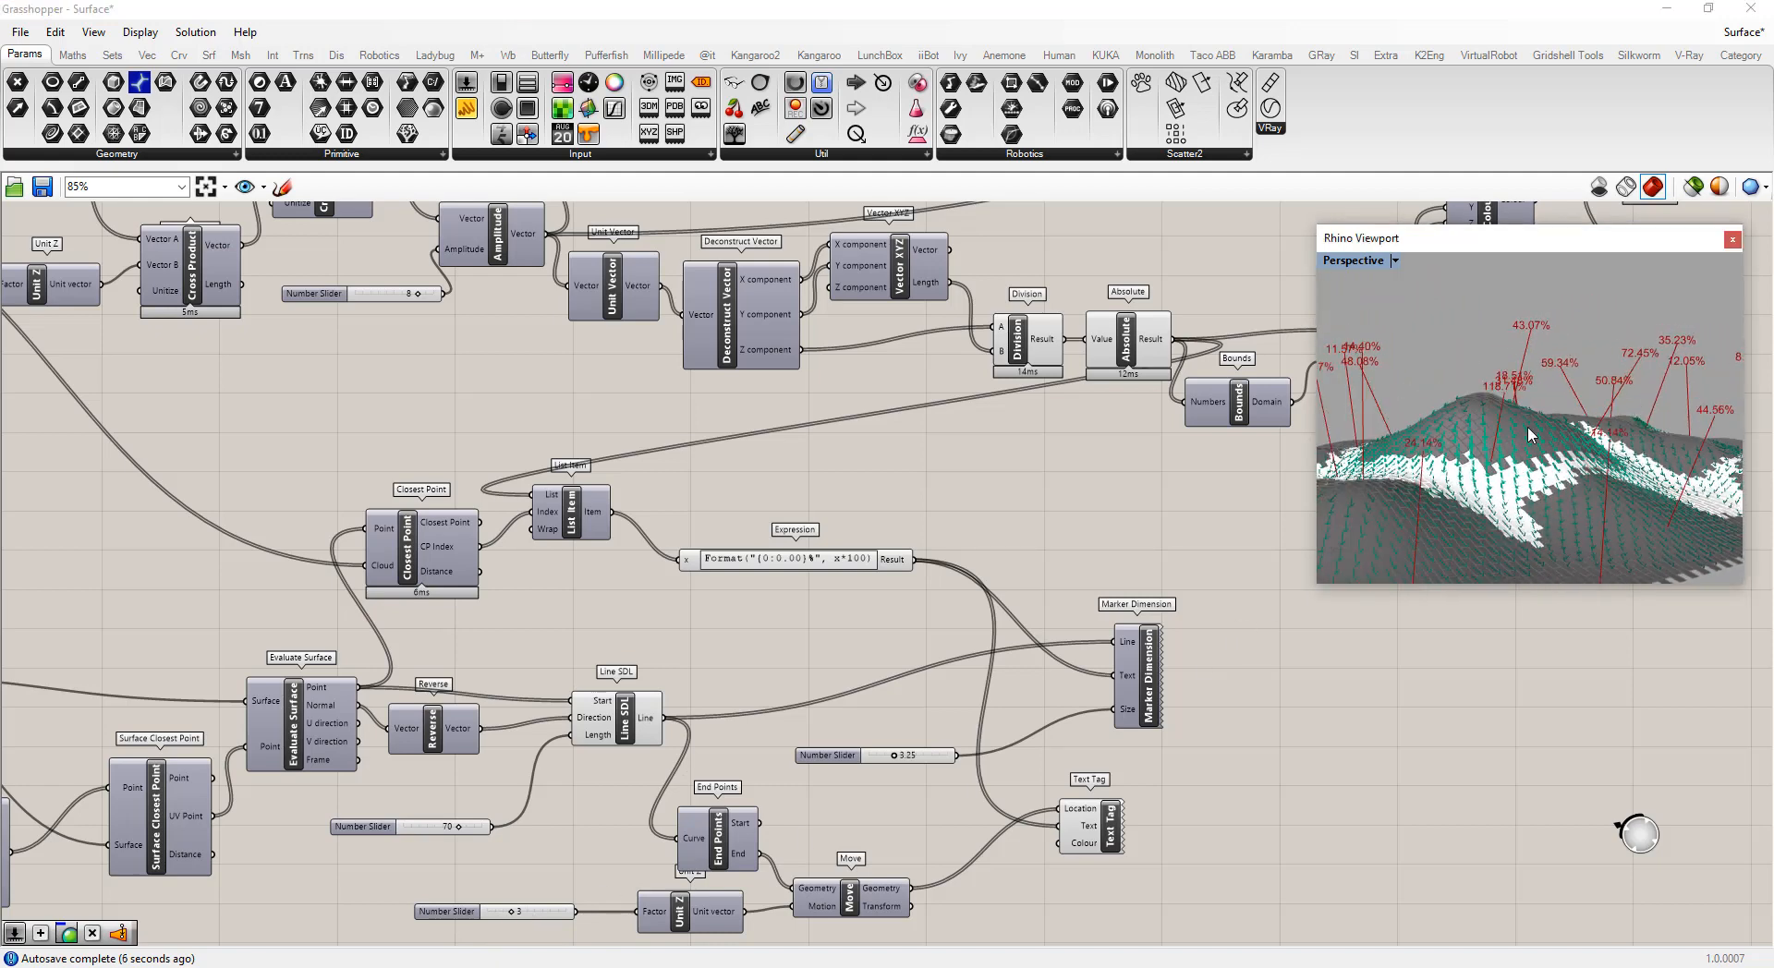
Add a Text Tag 3D component below the Text Tag
{"action": "scroll", "coordinate": [1079, 564], "scroll_direction": "down", "scroll_amount": 4}
{"action": "scroll", "coordinate": [1092, 706], "scroll_direction": "up", "scroll_amount": 5}
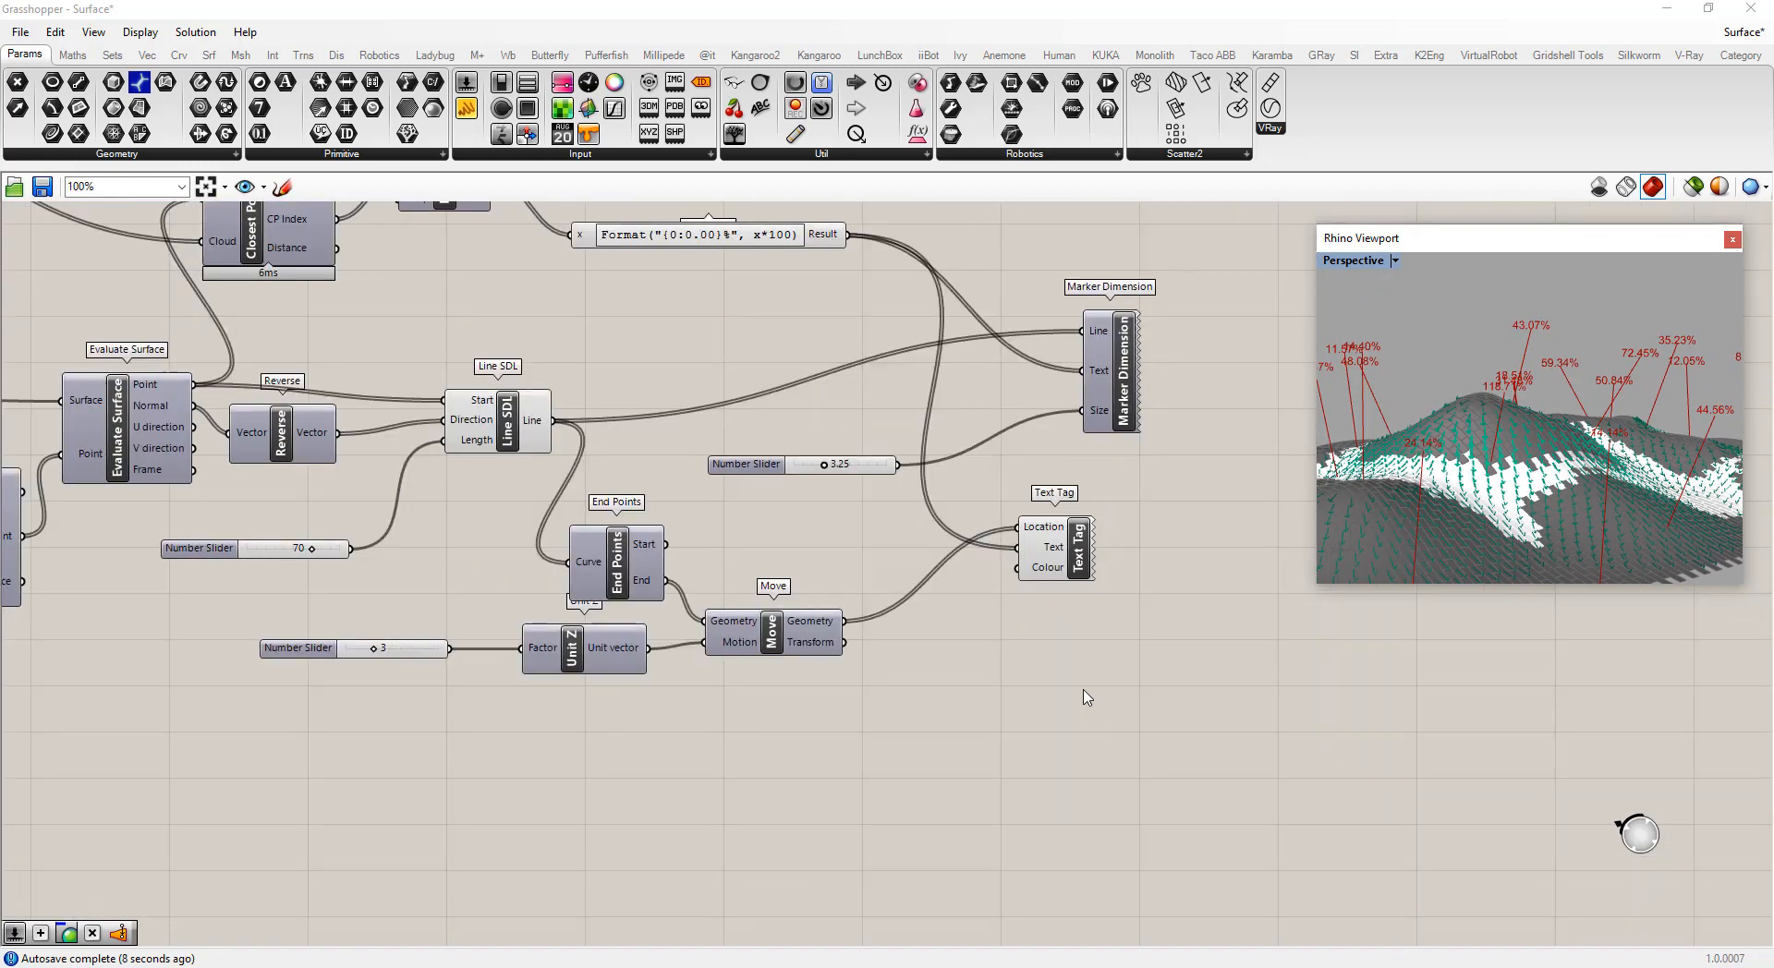
{"action": "double_click", "coordinate": [1082, 689]}
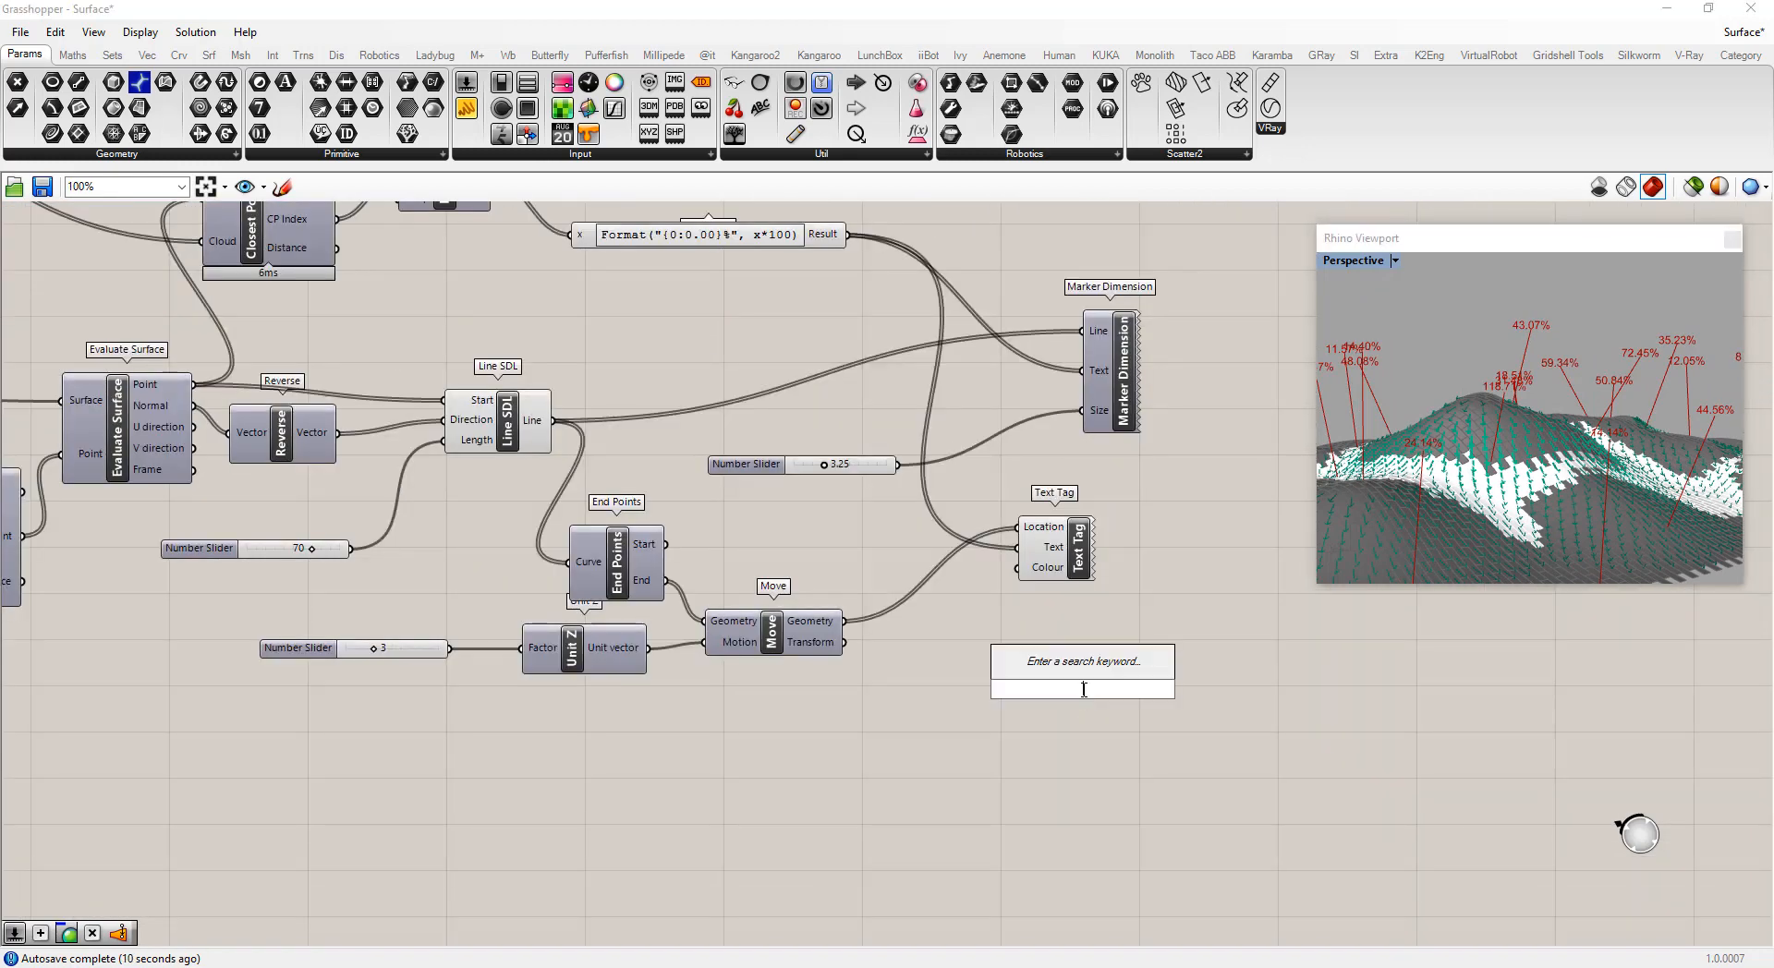
{"action": "type", "text": "tag"}
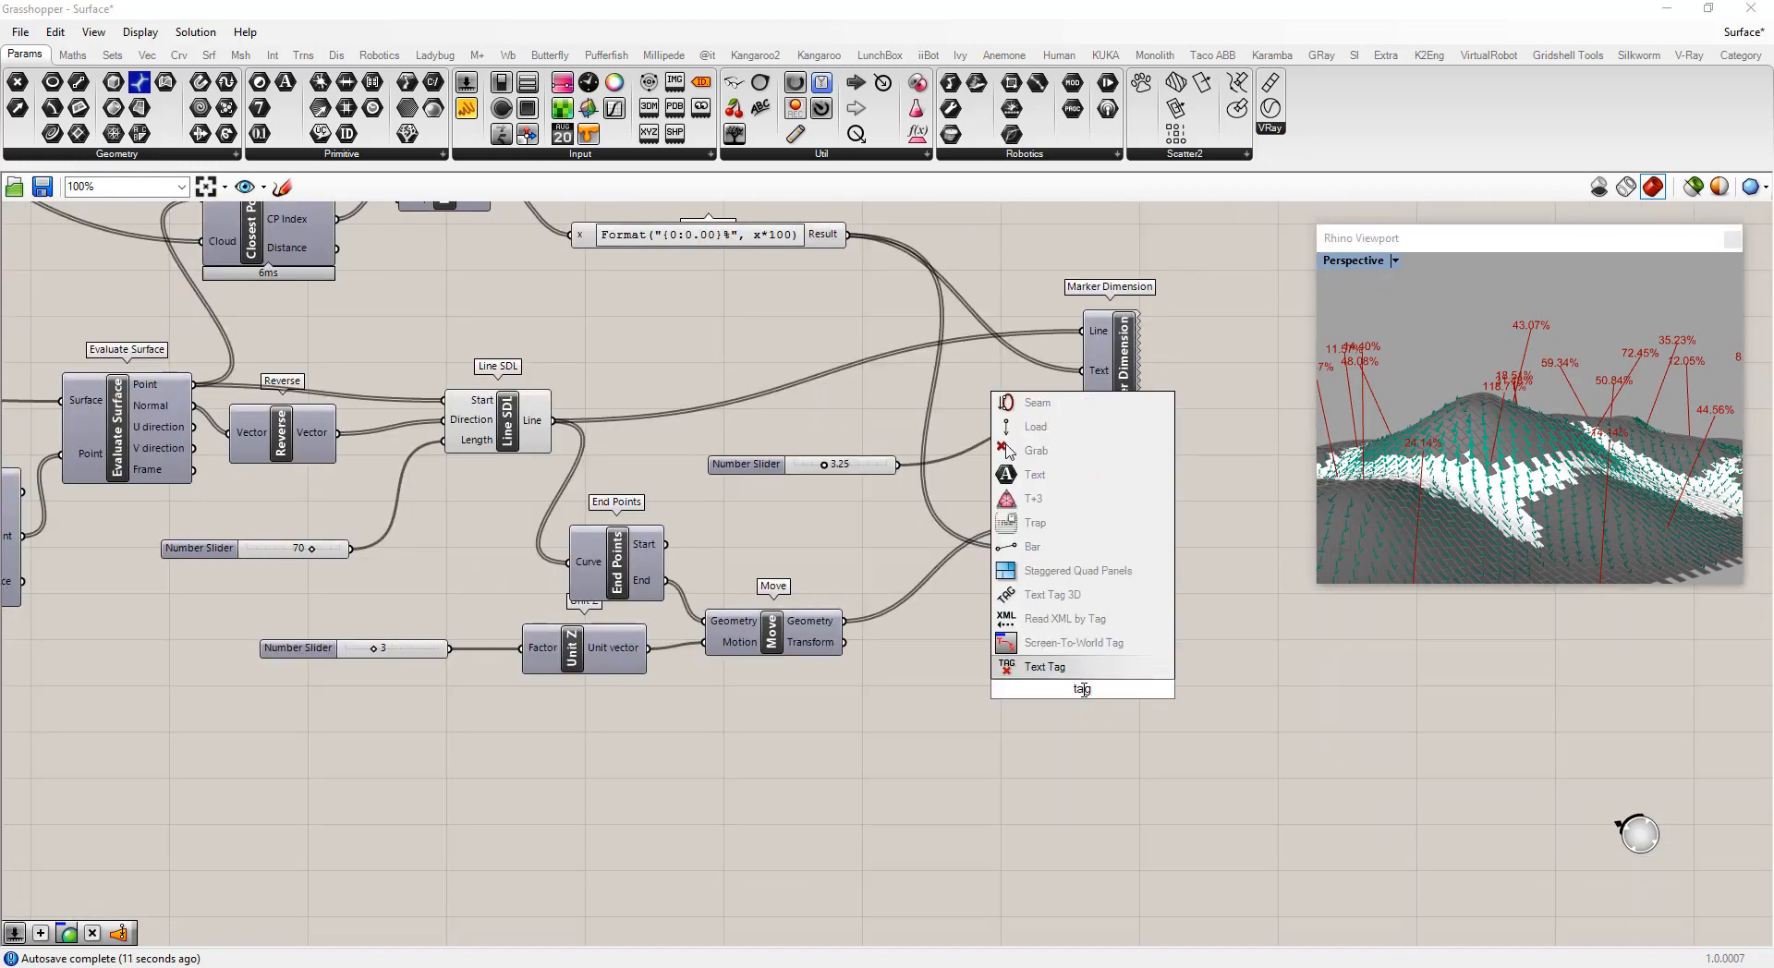
{"action": "left_click", "coordinate": [1046, 595]}
{"action": "left_click_drag", "start_coordinate": [1092, 693], "coordinate": [1069, 695]}
Disable the Text Tag component
{"action": "left_click", "coordinate": [1087, 550]}
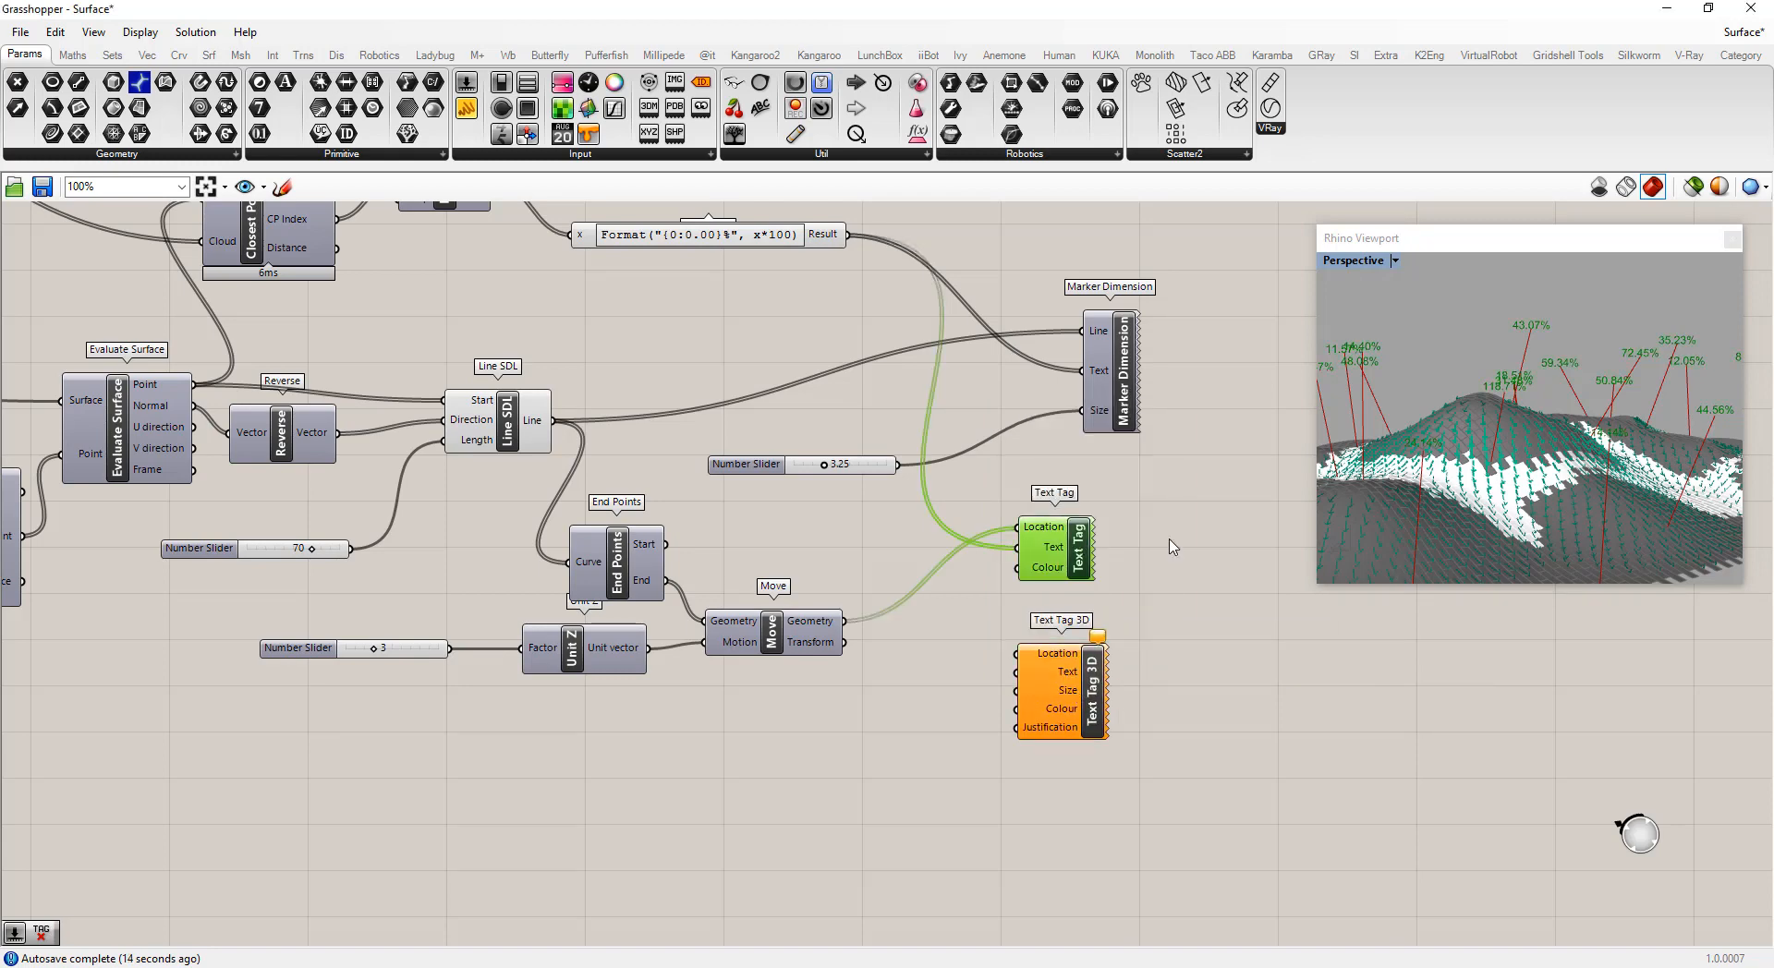
{"action": "right_click_drag", "start_coordinate": [1609, 410], "coordinate": [1515, 471]}
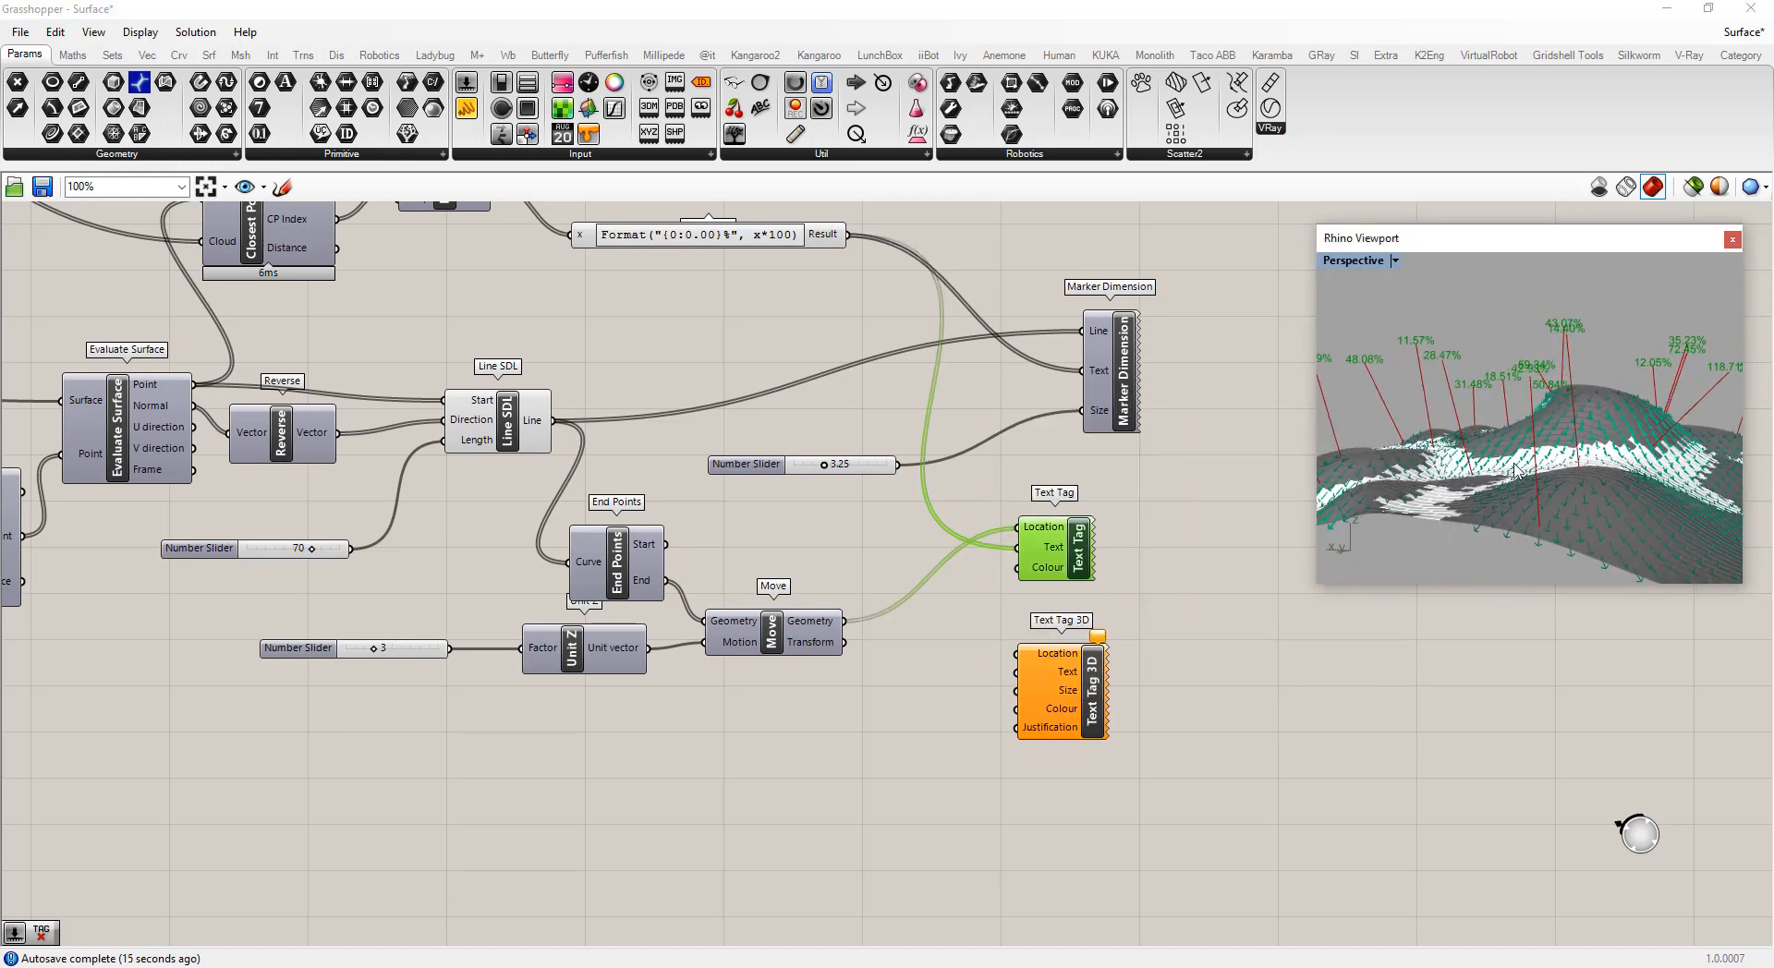
{"action": "right_click", "coordinate": [1078, 547]}
{"action": "left_click", "coordinate": [1099, 580]}
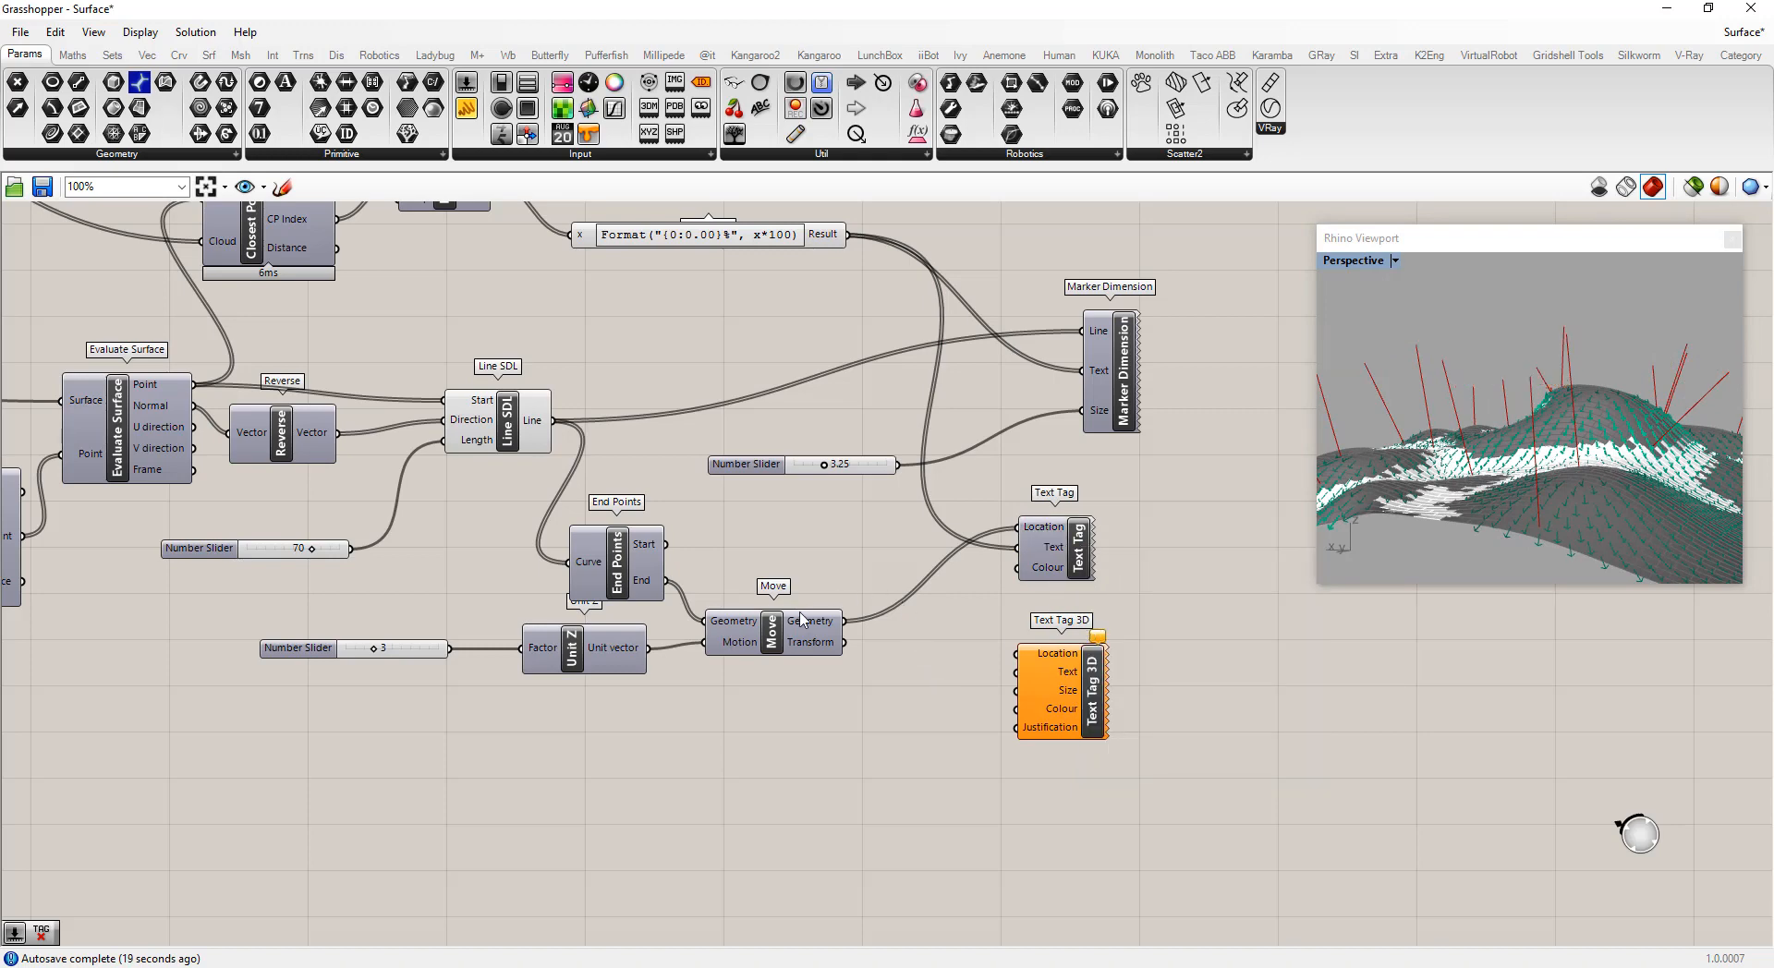
Wire the moved points, Expression result and 3.25 slider into the Text Tag 3D's Location, Text and Size
{"action": "left_click_drag", "start_coordinate": [843, 621], "coordinate": [1018, 653]}
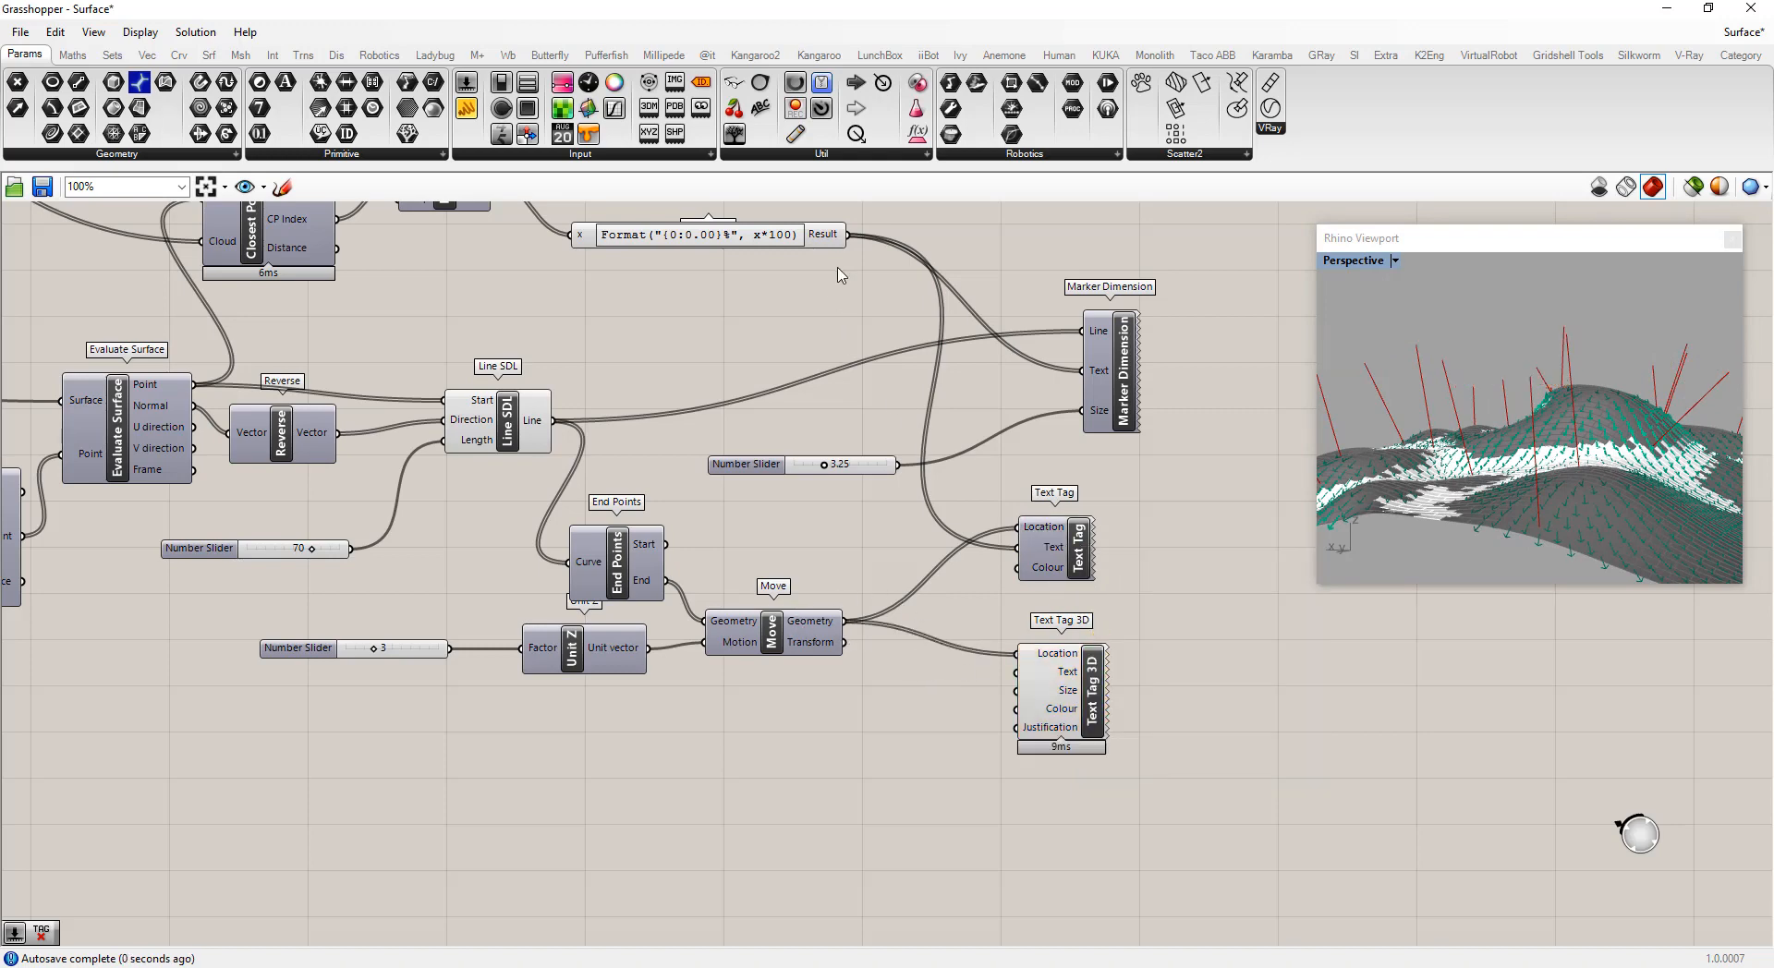
{"action": "left_click_drag", "start_coordinate": [846, 234], "coordinate": [1018, 672]}
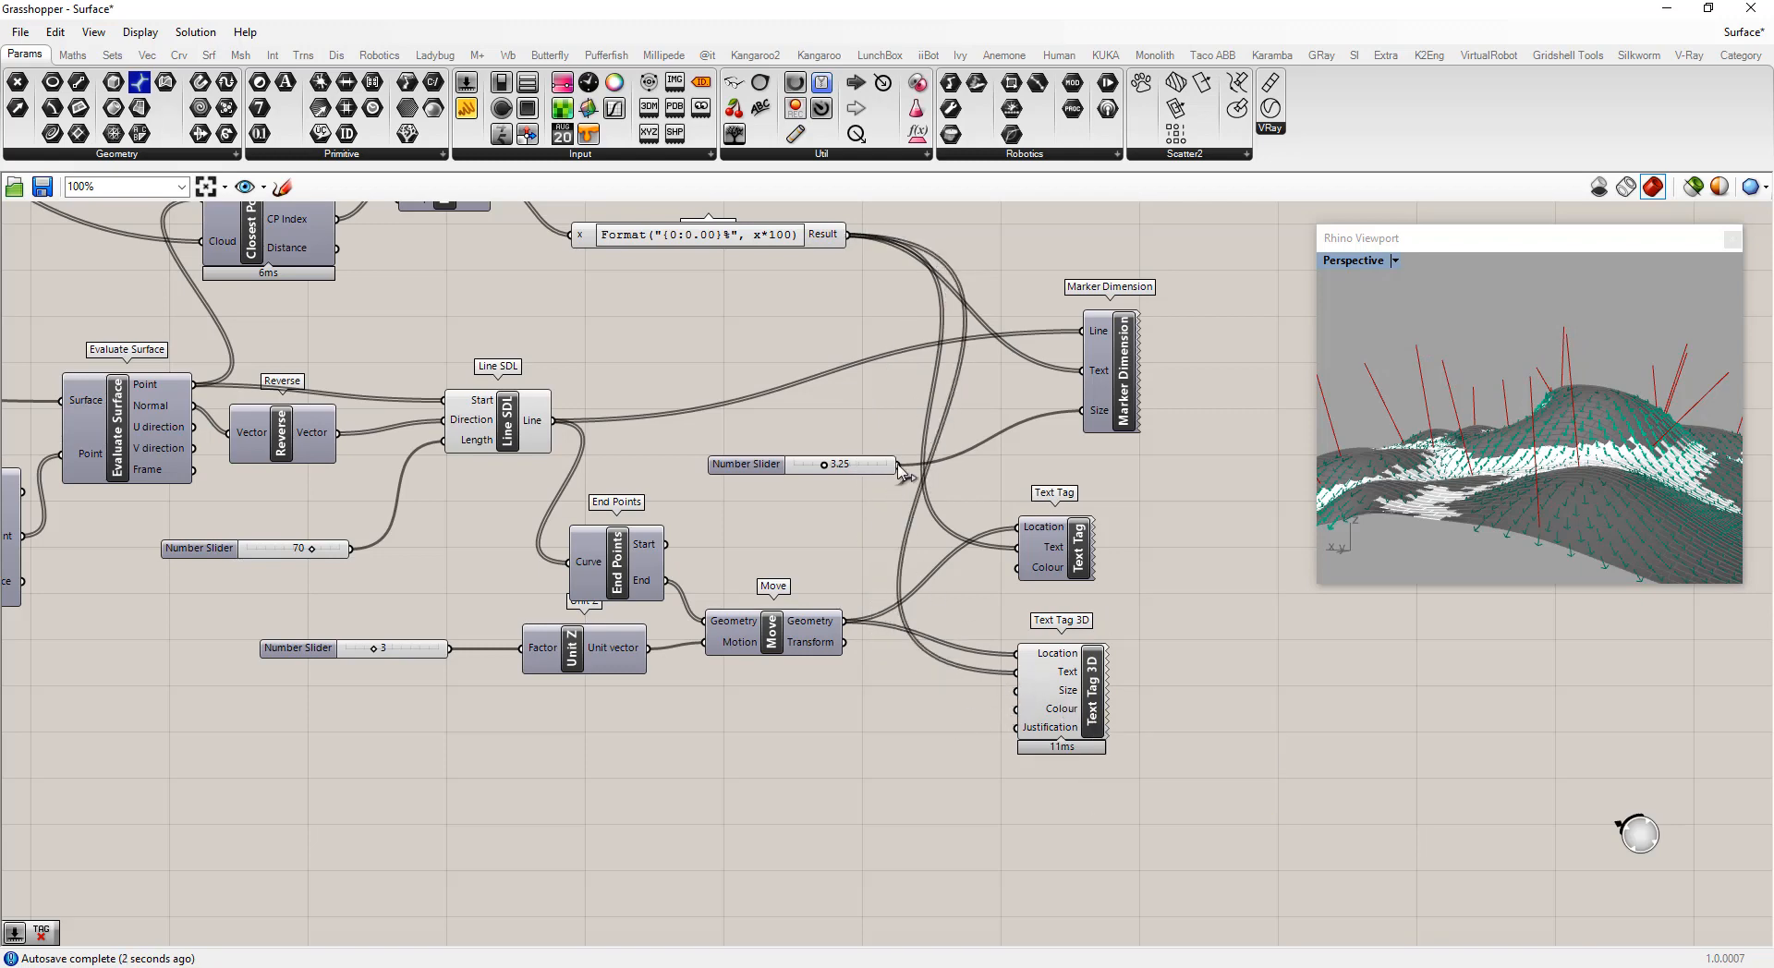
{"action": "left_click_drag", "start_coordinate": [898, 465], "coordinate": [1016, 693]}
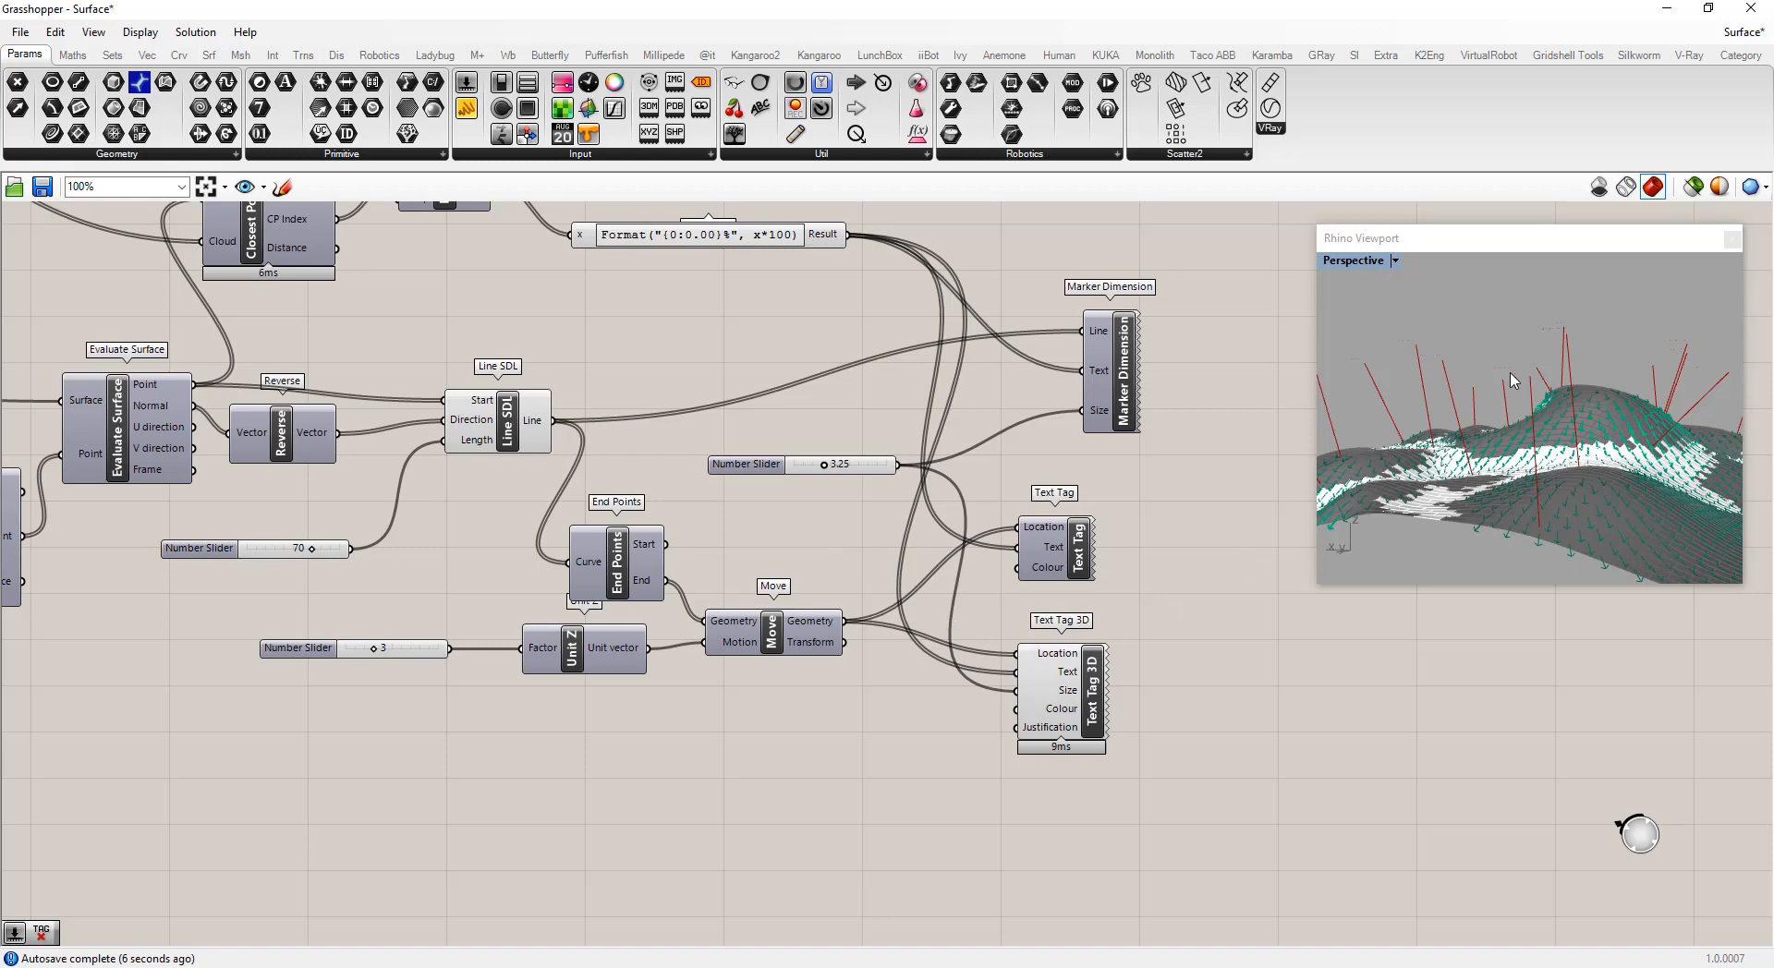
Orbit and zoom the Rhino viewport to inspect the text tags above the normal lines
{"action": "right_click_drag", "start_coordinate": [1512, 381], "coordinate": [1476, 388]}
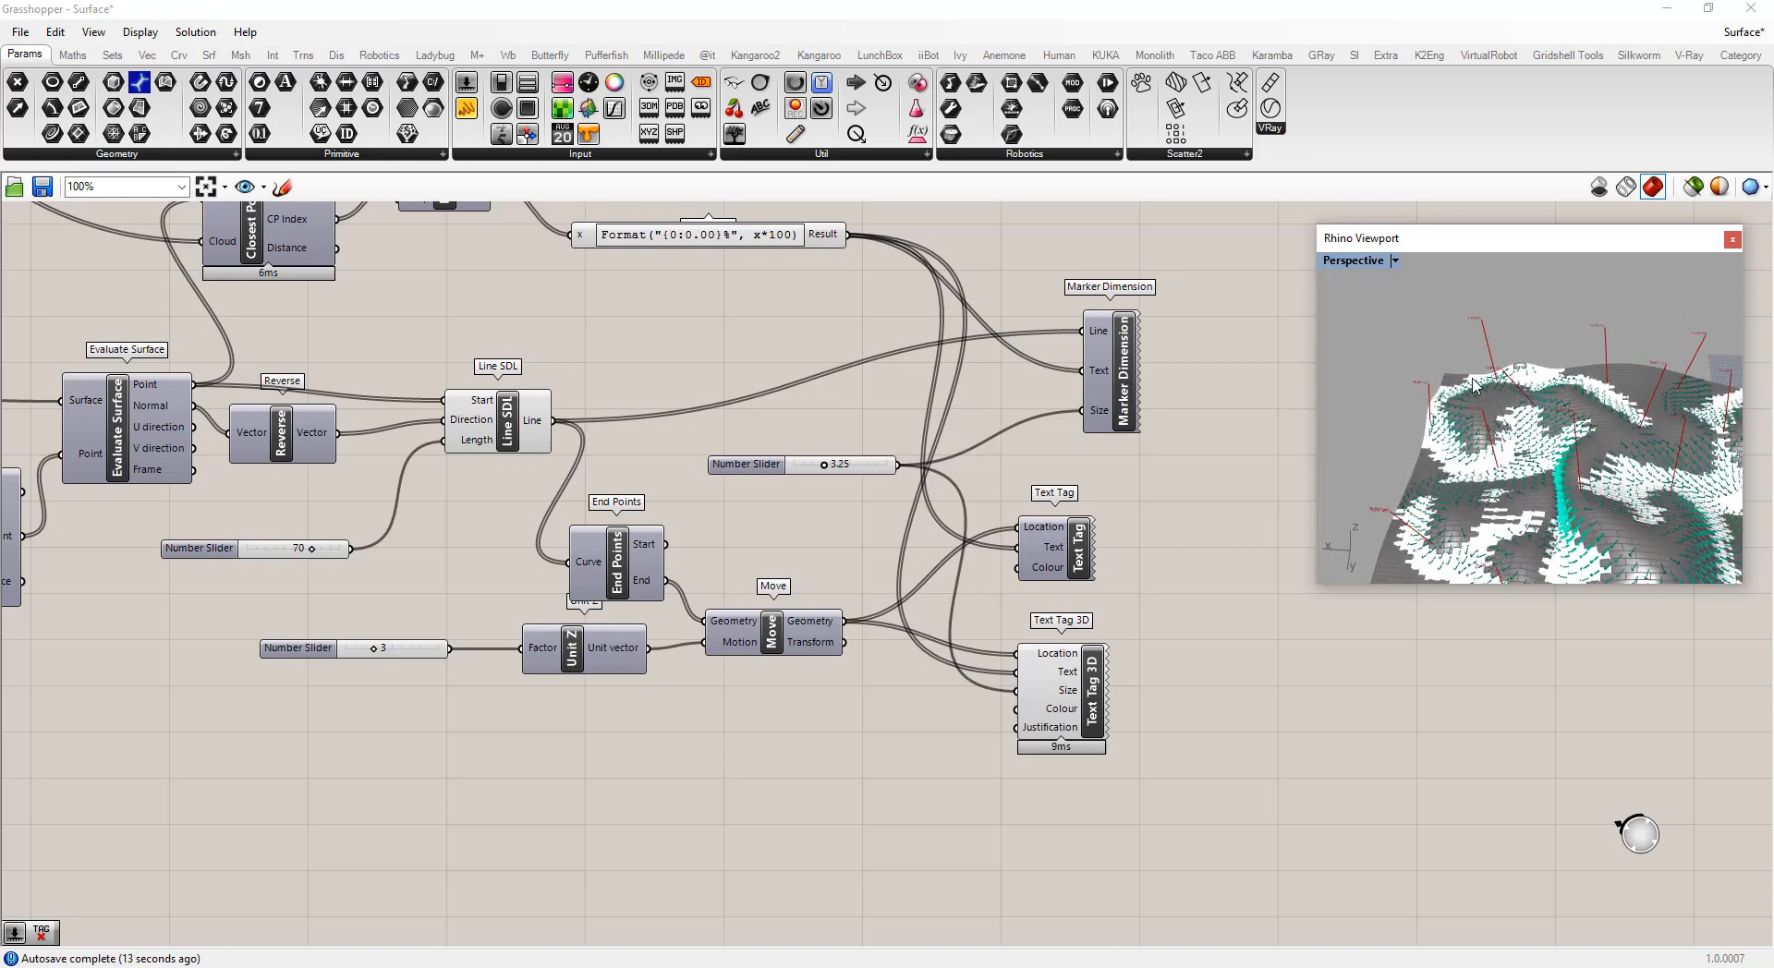
{"action": "scroll", "coordinate": [1513, 362], "scroll_direction": "up", "scroll_amount": 6}
{"action": "scroll", "coordinate": [1513, 366], "scroll_direction": "down", "scroll_amount": 9}
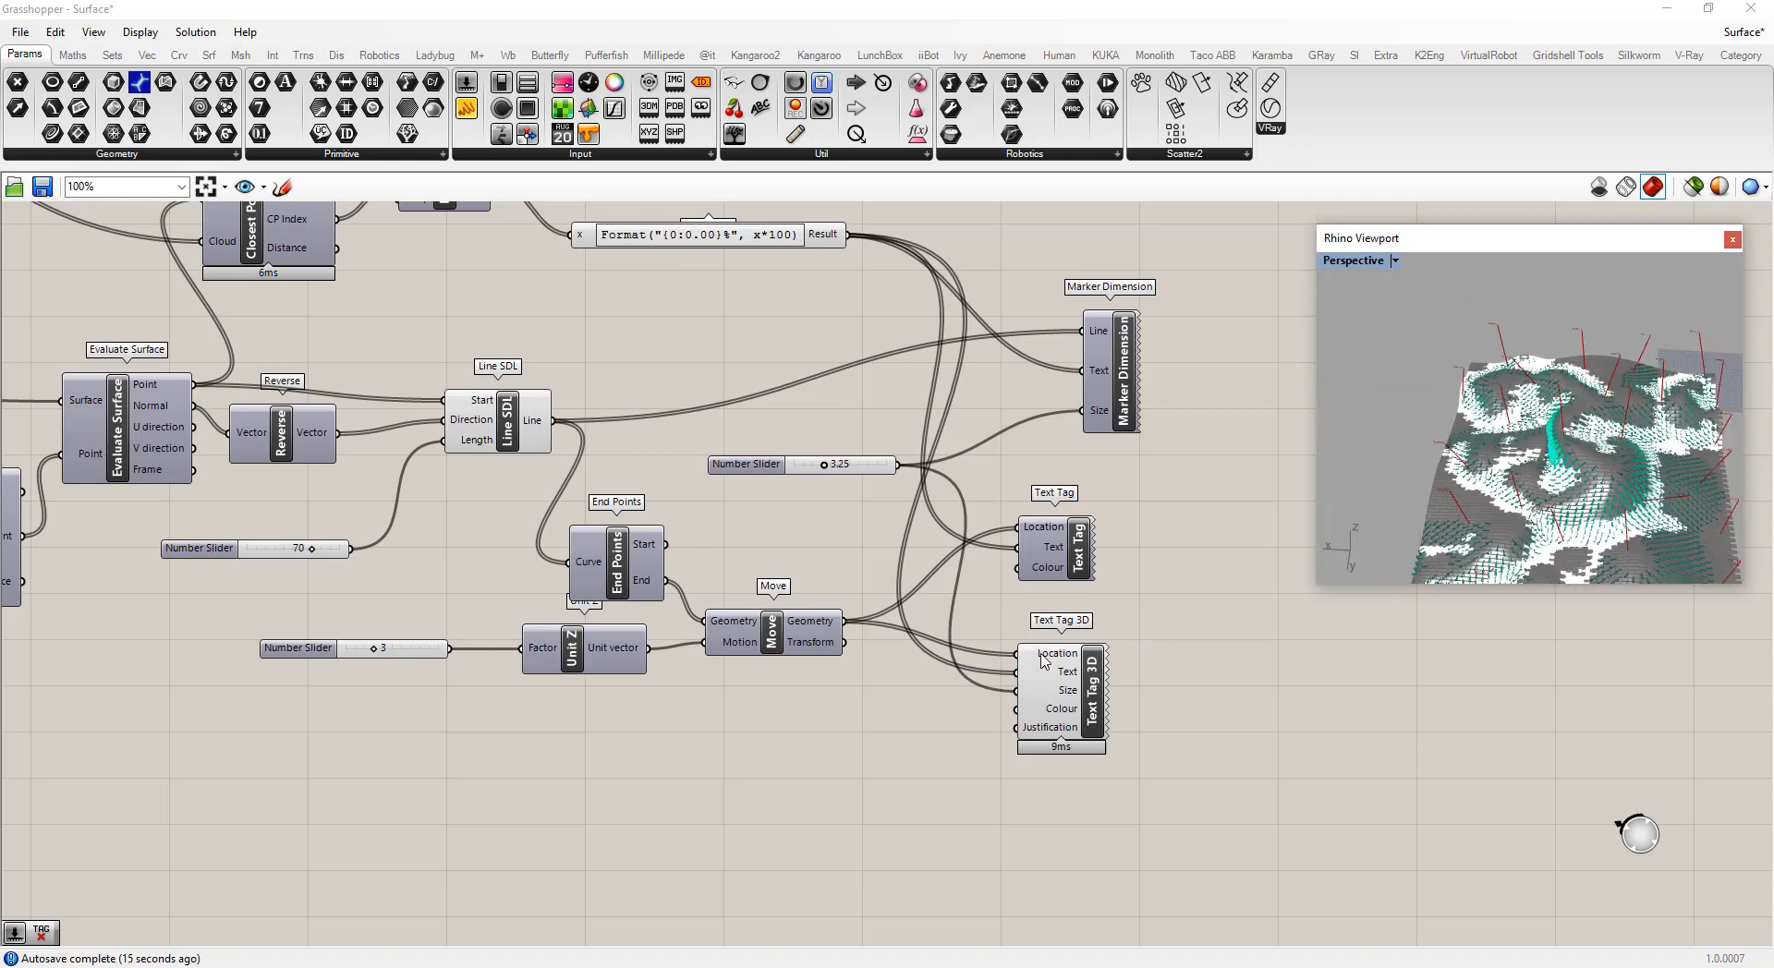
Add an XZ Plane at the moved points and feed its plane into the Text Tag 3D's Location
{"action": "left_click_drag", "start_coordinate": [1042, 660], "coordinate": [1118, 683]}
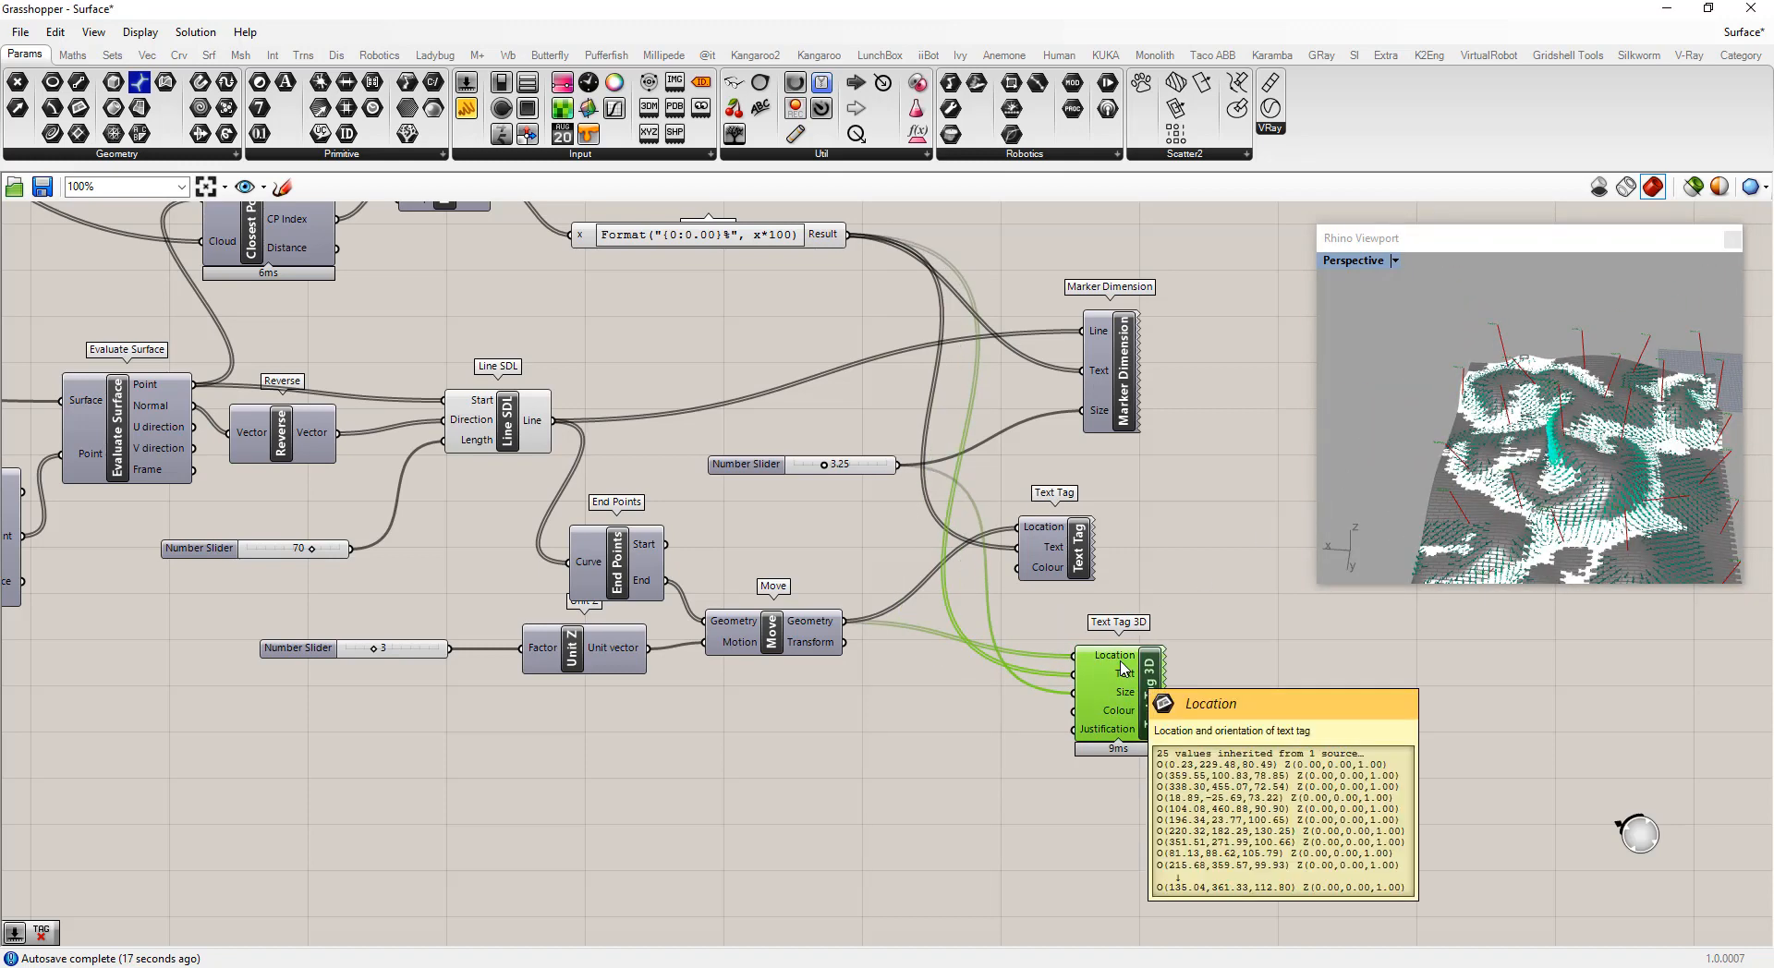
{"action": "double_click", "coordinate": [915, 712]}
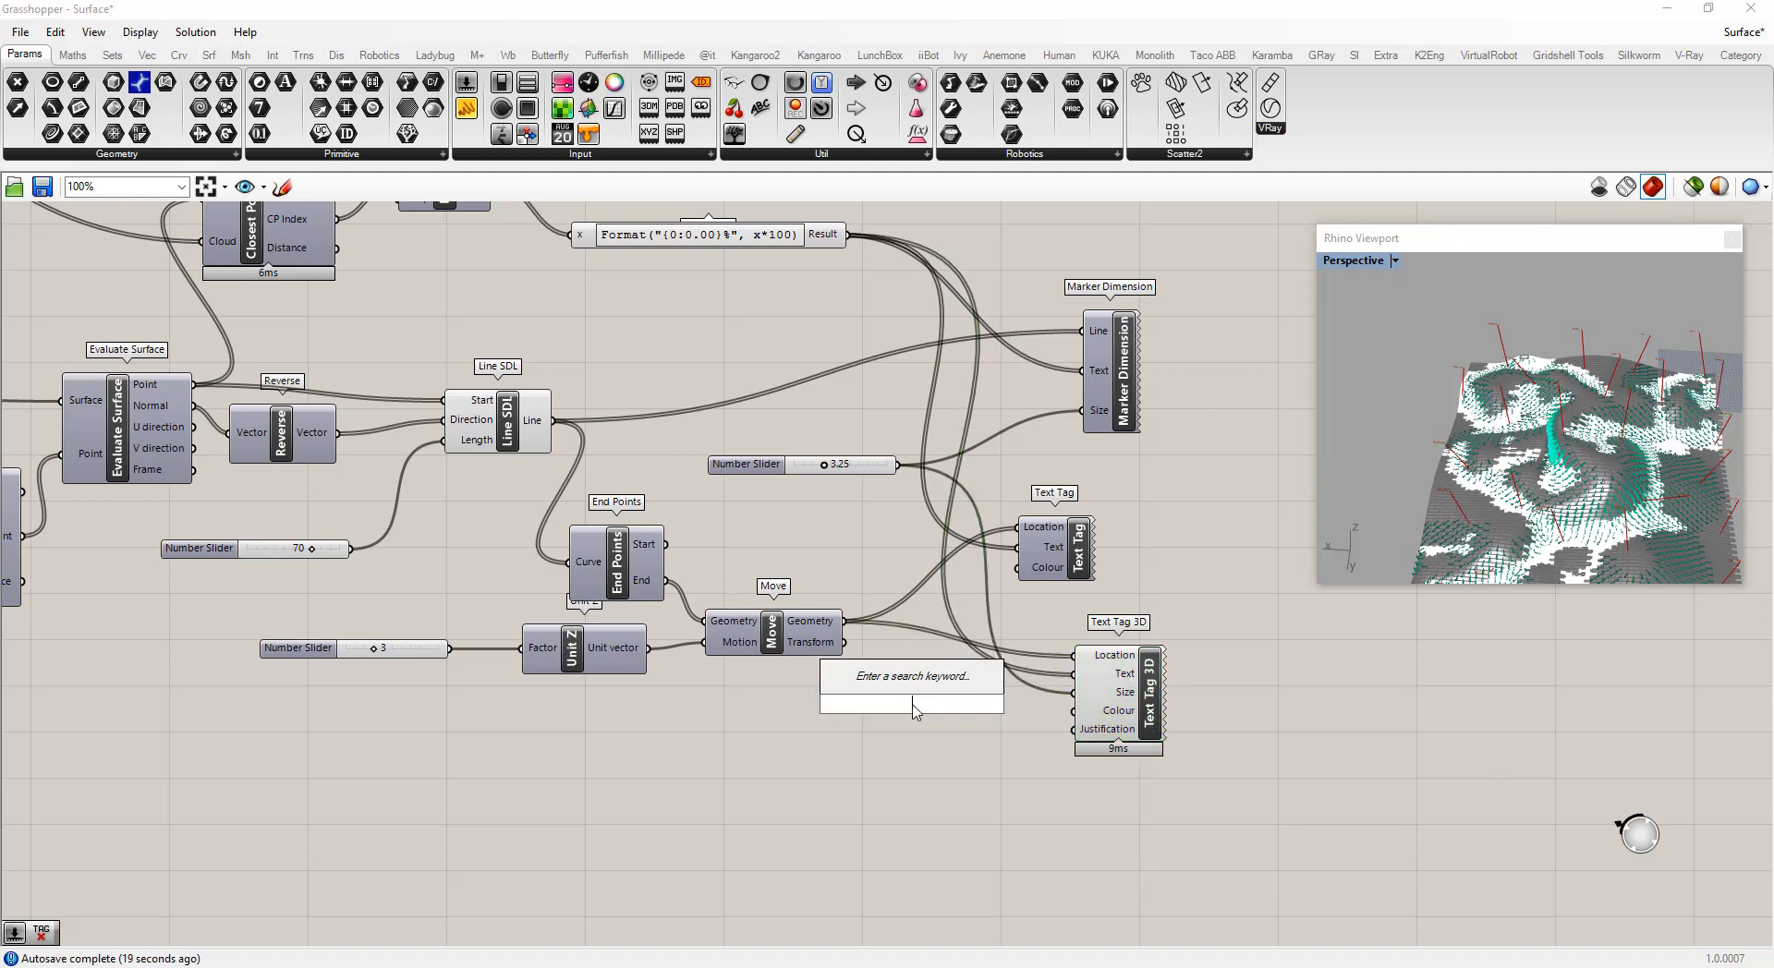
{"action": "type", "text": "xz"}
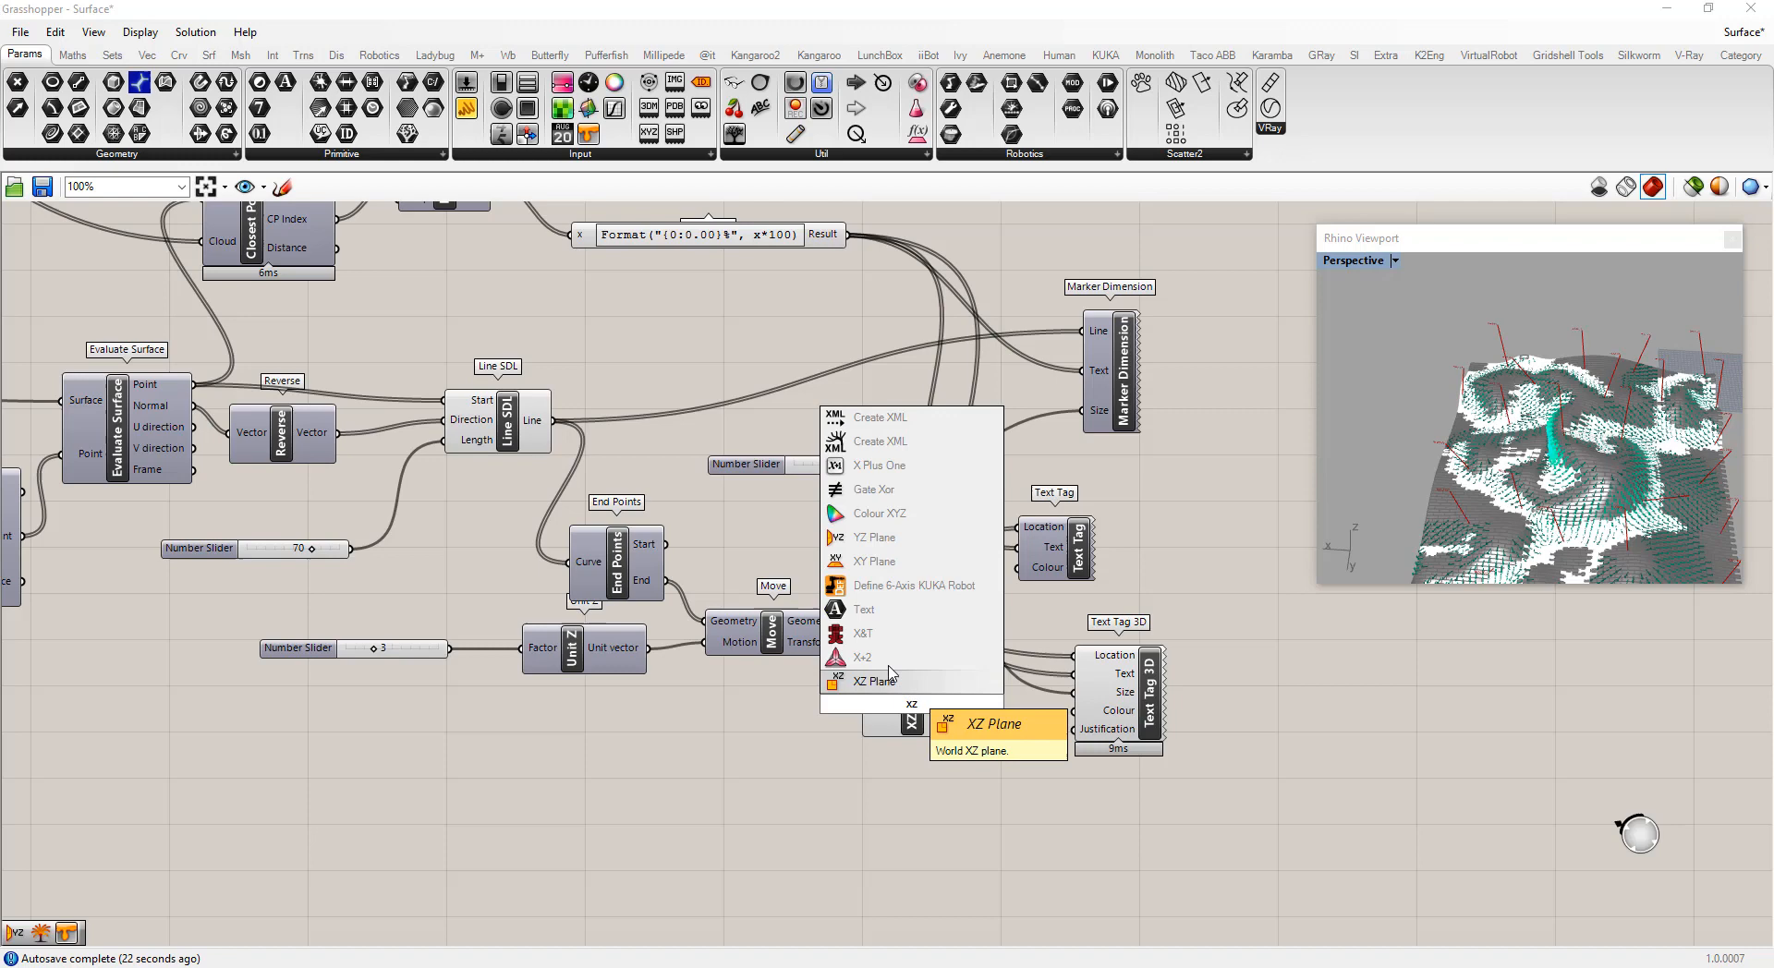
{"action": "left_click", "coordinate": [892, 681]}
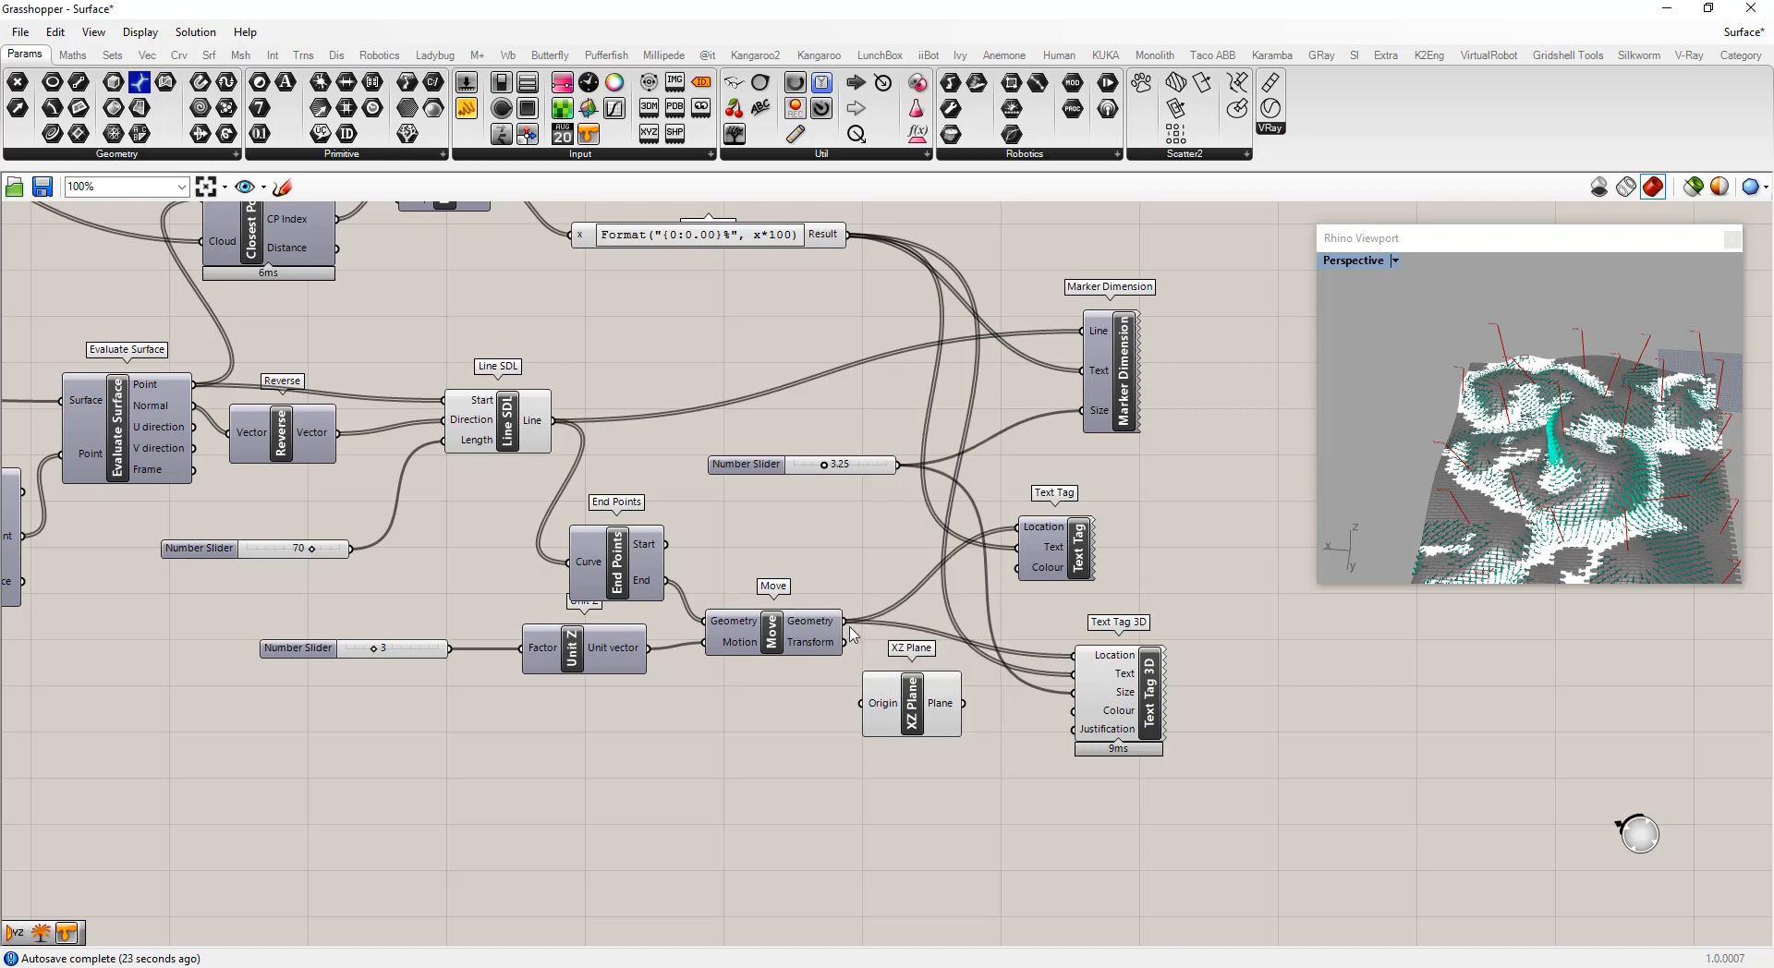
{"action": "left_click_drag", "start_coordinate": [843, 621], "coordinate": [863, 703]}
{"action": "left_click_drag", "start_coordinate": [1020, 700], "coordinate": [1073, 655]}
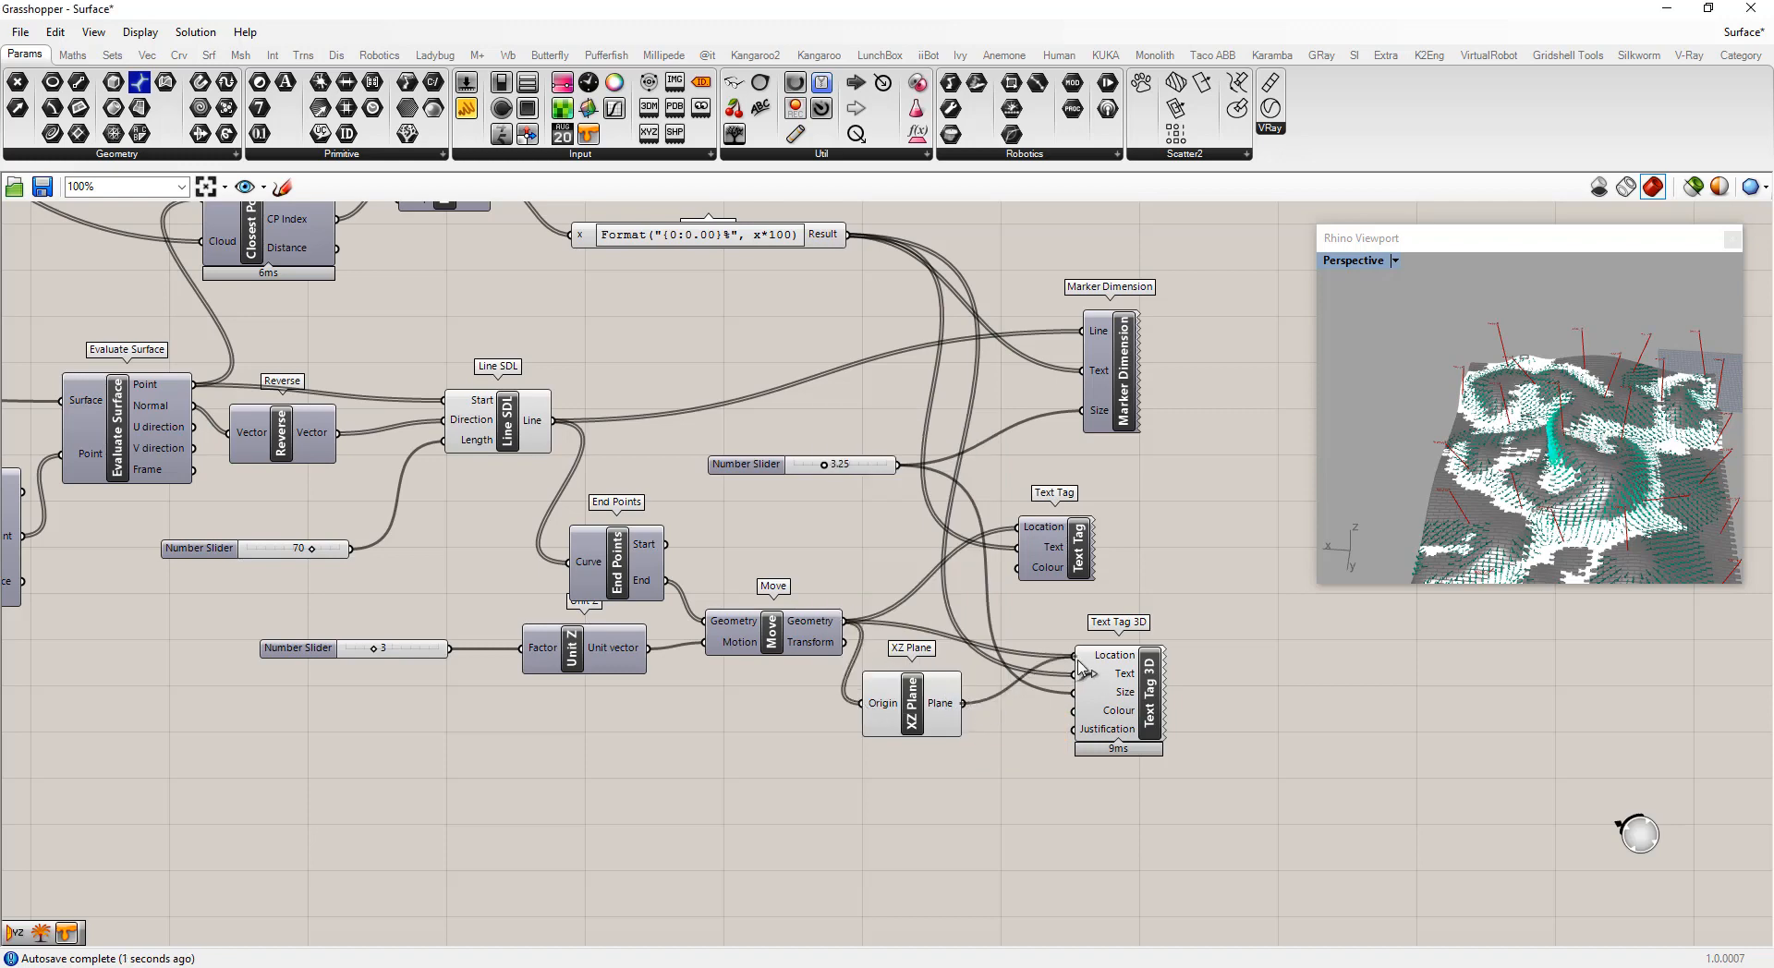
Orbit and zoom the Rhino viewport to inspect the oriented 3D text tags
{"action": "mouse_move", "coordinate": [1432, 406]}
{"action": "right_mouse_down"}
{"action": "mouse_move", "coordinate": [1506, 330]}
{"action": "mouse_move", "coordinate": [1475, 371]}
{"action": "mouse_move", "coordinate": [1558, 440]}
{"action": "mouse_move", "coordinate": [1301, 445]}
{"action": "mouse_move", "coordinate": [1652, 439]}
{"action": "right_mouse_up"}
{"action": "scroll", "coordinate": [1478, 372], "scroll_direction": "up", "scroll_amount": 8}
{"action": "scroll", "coordinate": [1541, 402], "scroll_direction": "down", "scroll_amount": 7}
{"action": "scroll", "coordinate": [1469, 438], "scroll_direction": "up", "scroll_amount": 4}
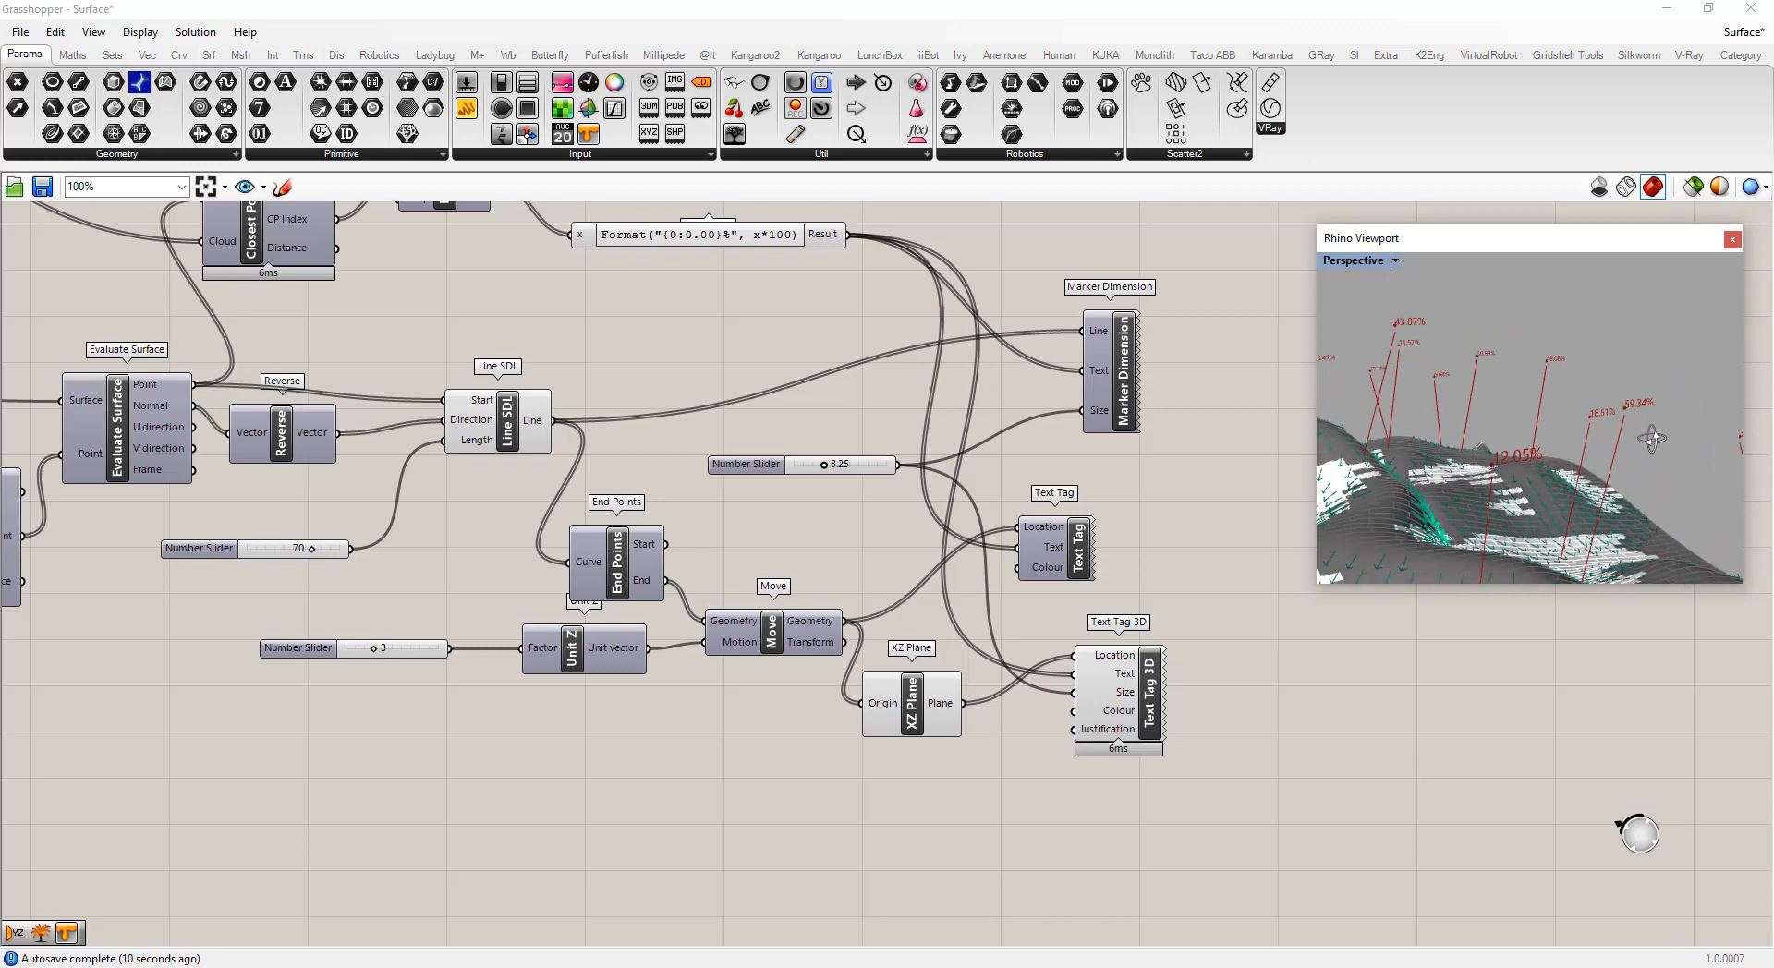
{"action": "scroll", "coordinate": [1636, 410], "scroll_direction": "down", "scroll_amount": 5}
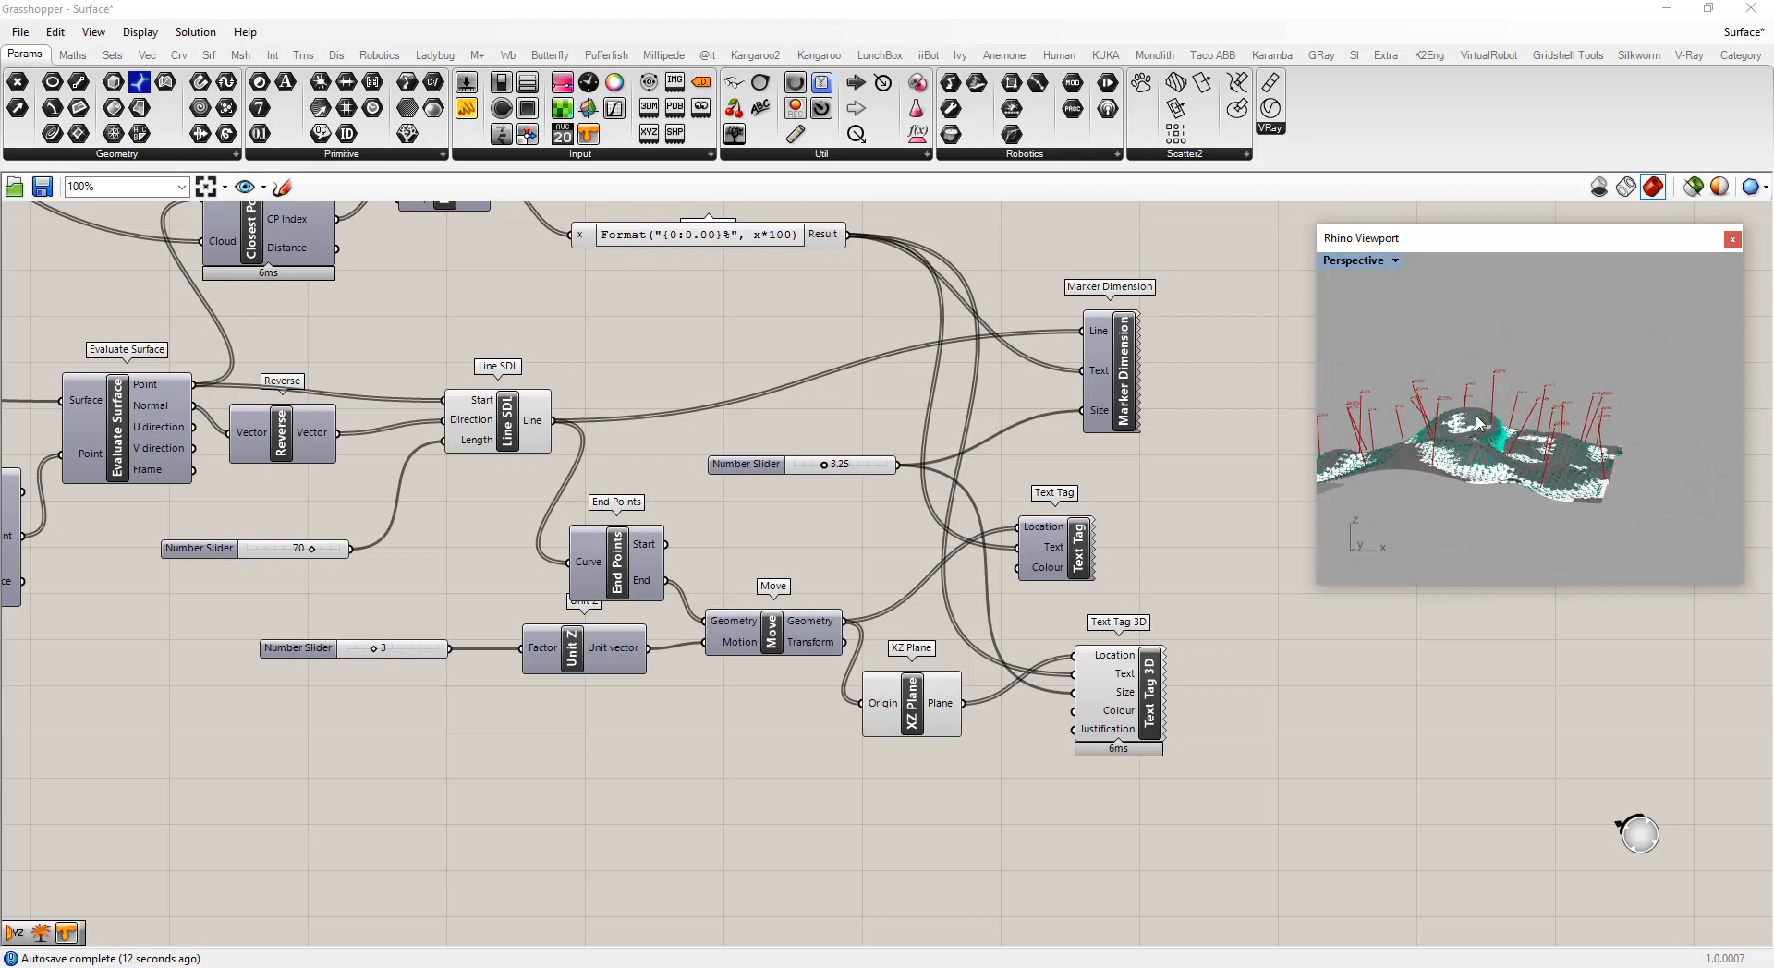
{"action": "scroll", "coordinate": [1432, 411], "scroll_direction": "up", "scroll_amount": 5}
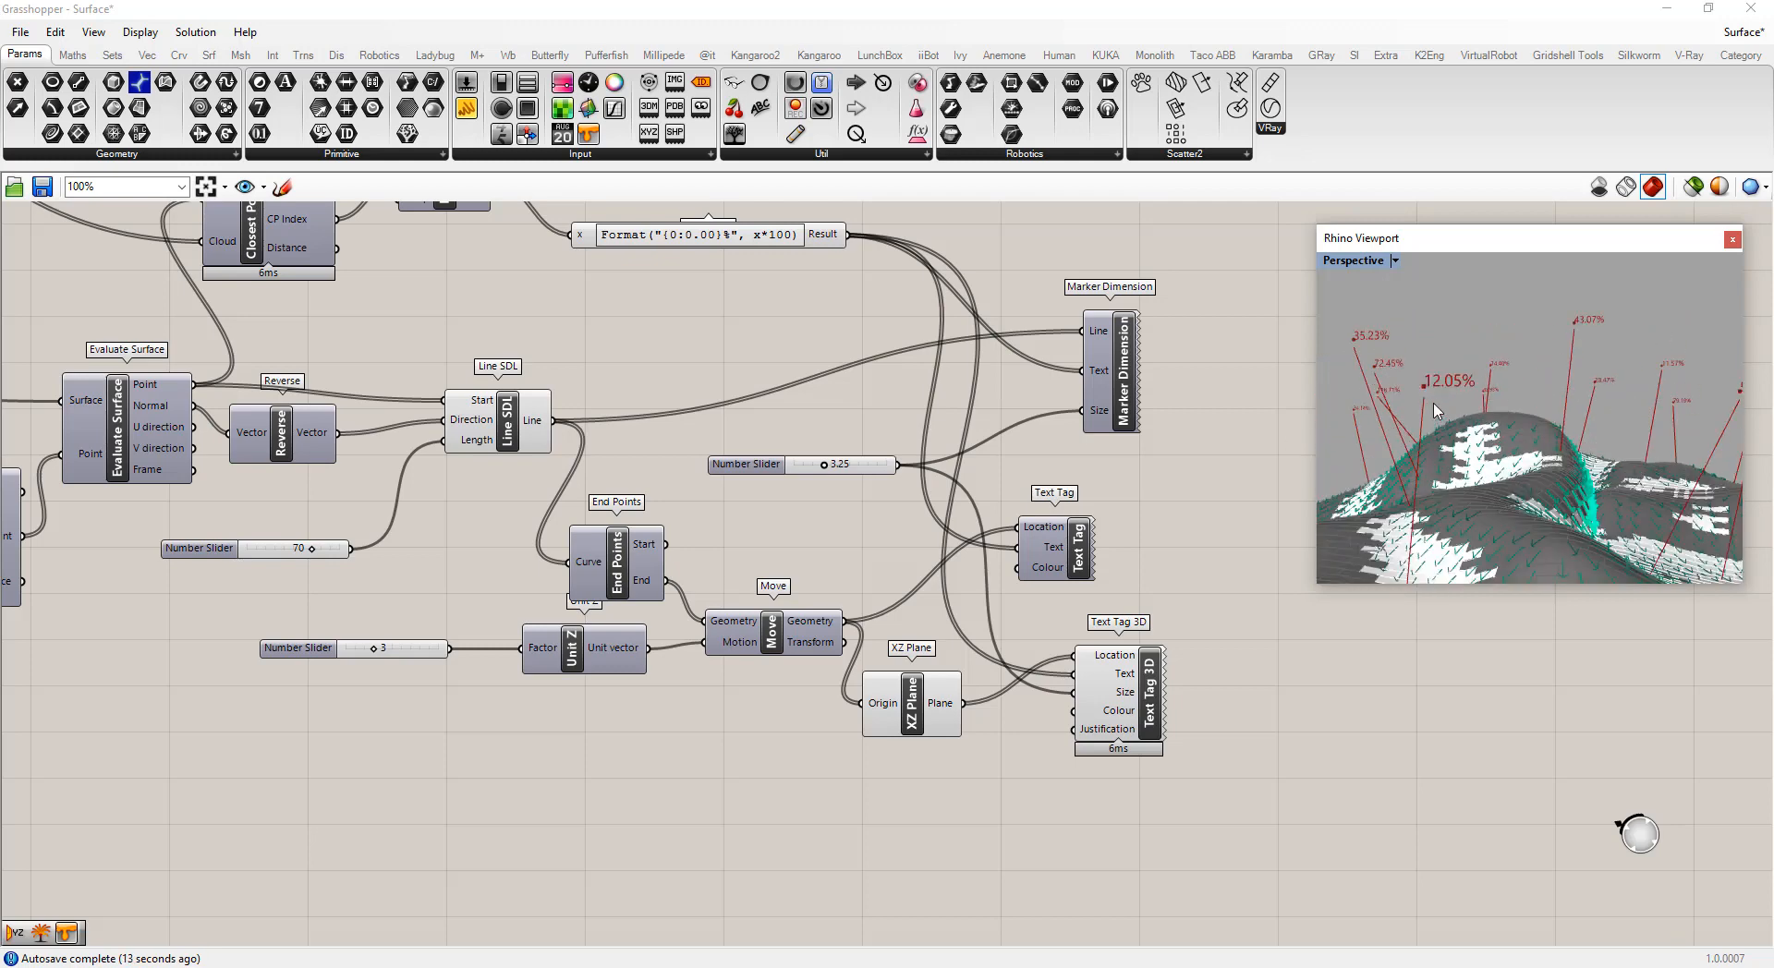
Set the Text Tag 3D's Justification to Bottom Right after trying Top Left and Middle Left
{"action": "right_click", "coordinate": [914, 710]}
{"action": "left_click", "coordinate": [956, 745]}
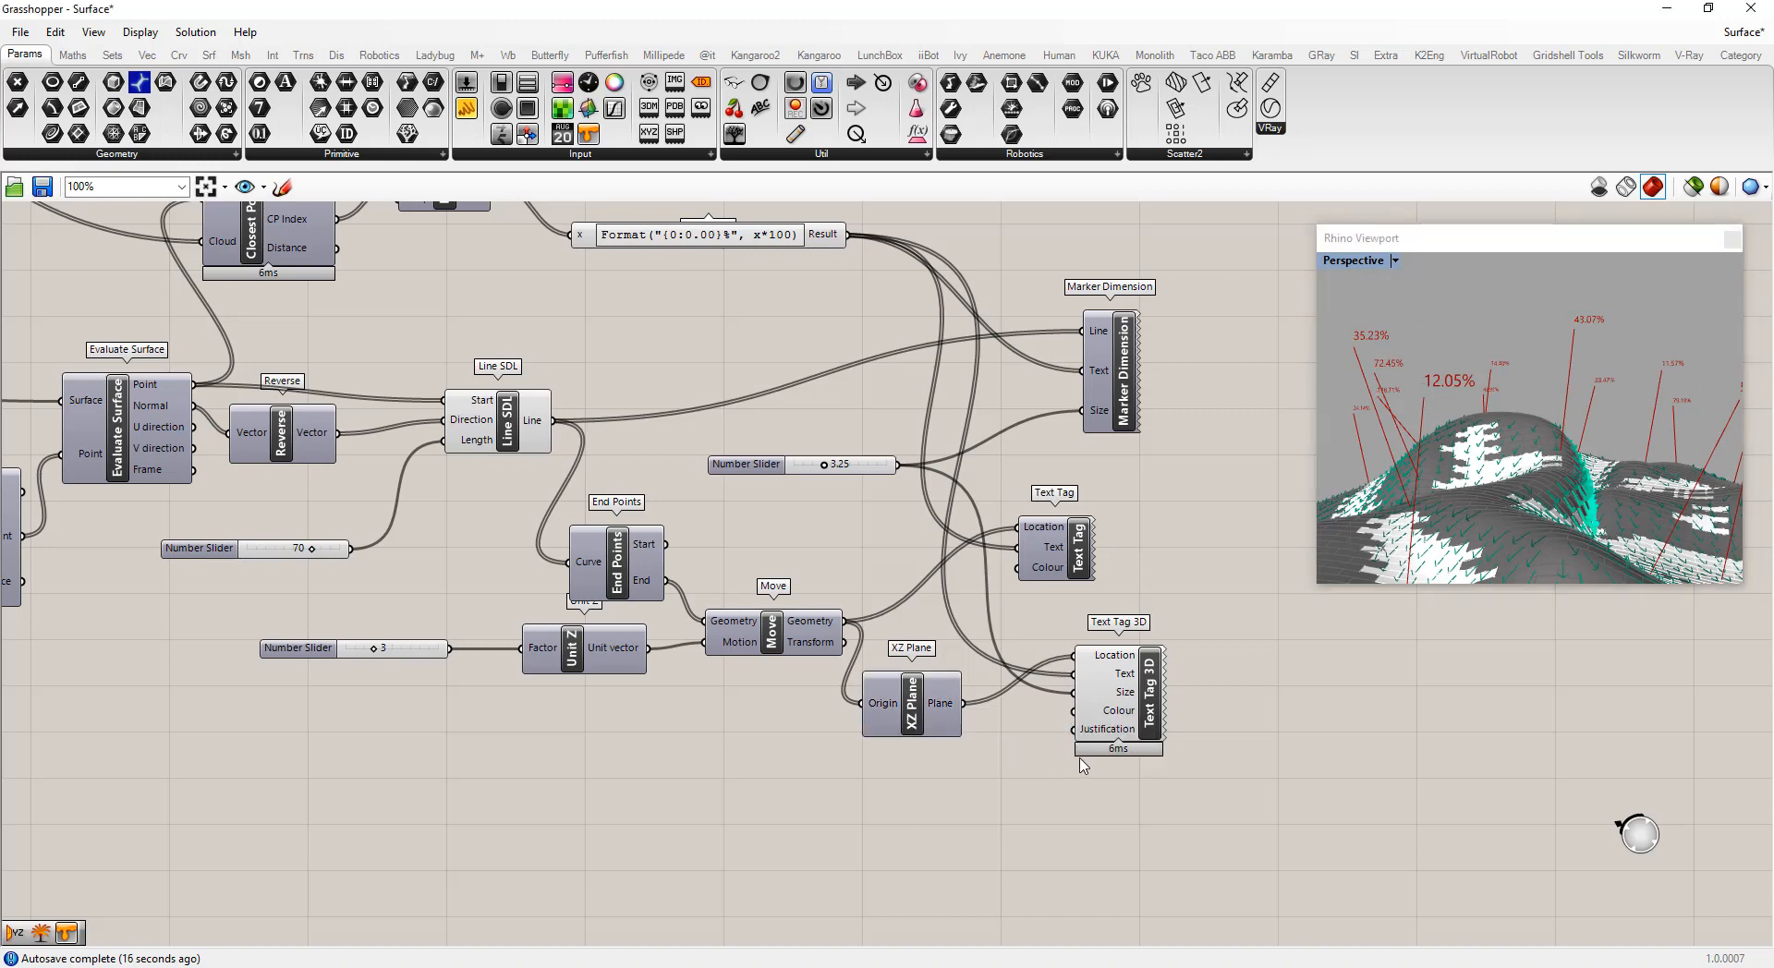
{"action": "right_click", "coordinate": [1113, 729]}
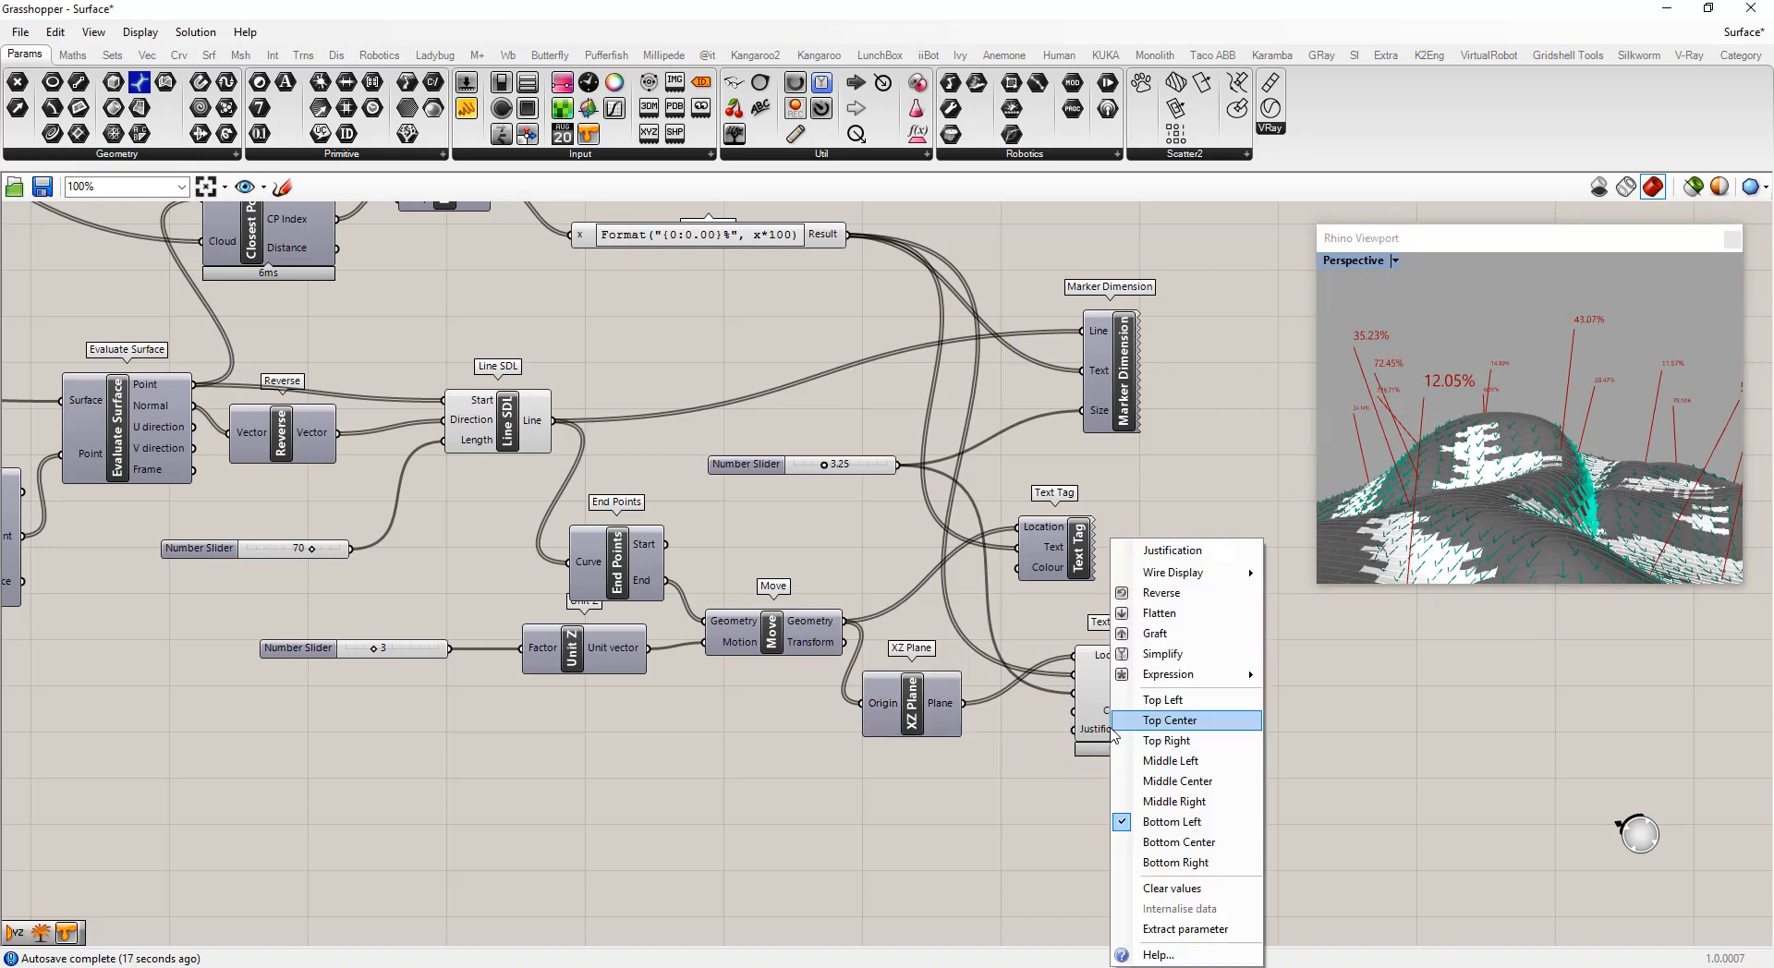
{"action": "left_click", "coordinate": [1162, 699]}
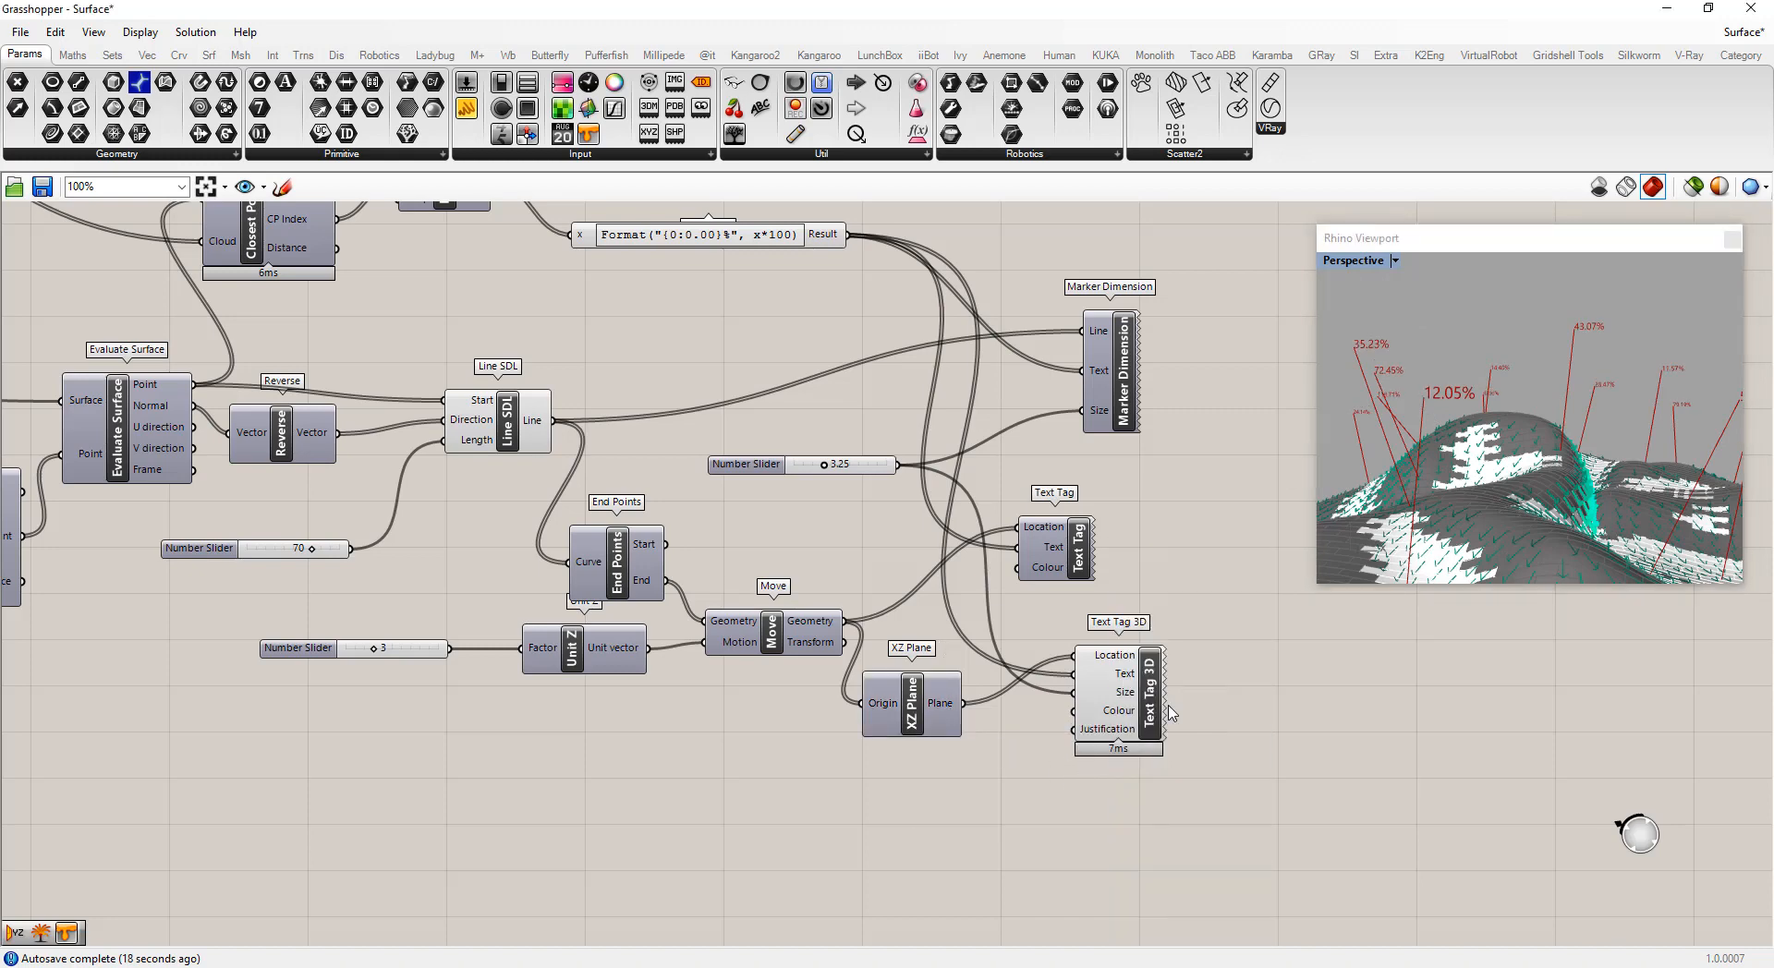
{"action": "right_click", "coordinate": [1108, 730]}
{"action": "left_click", "coordinate": [1157, 759]}
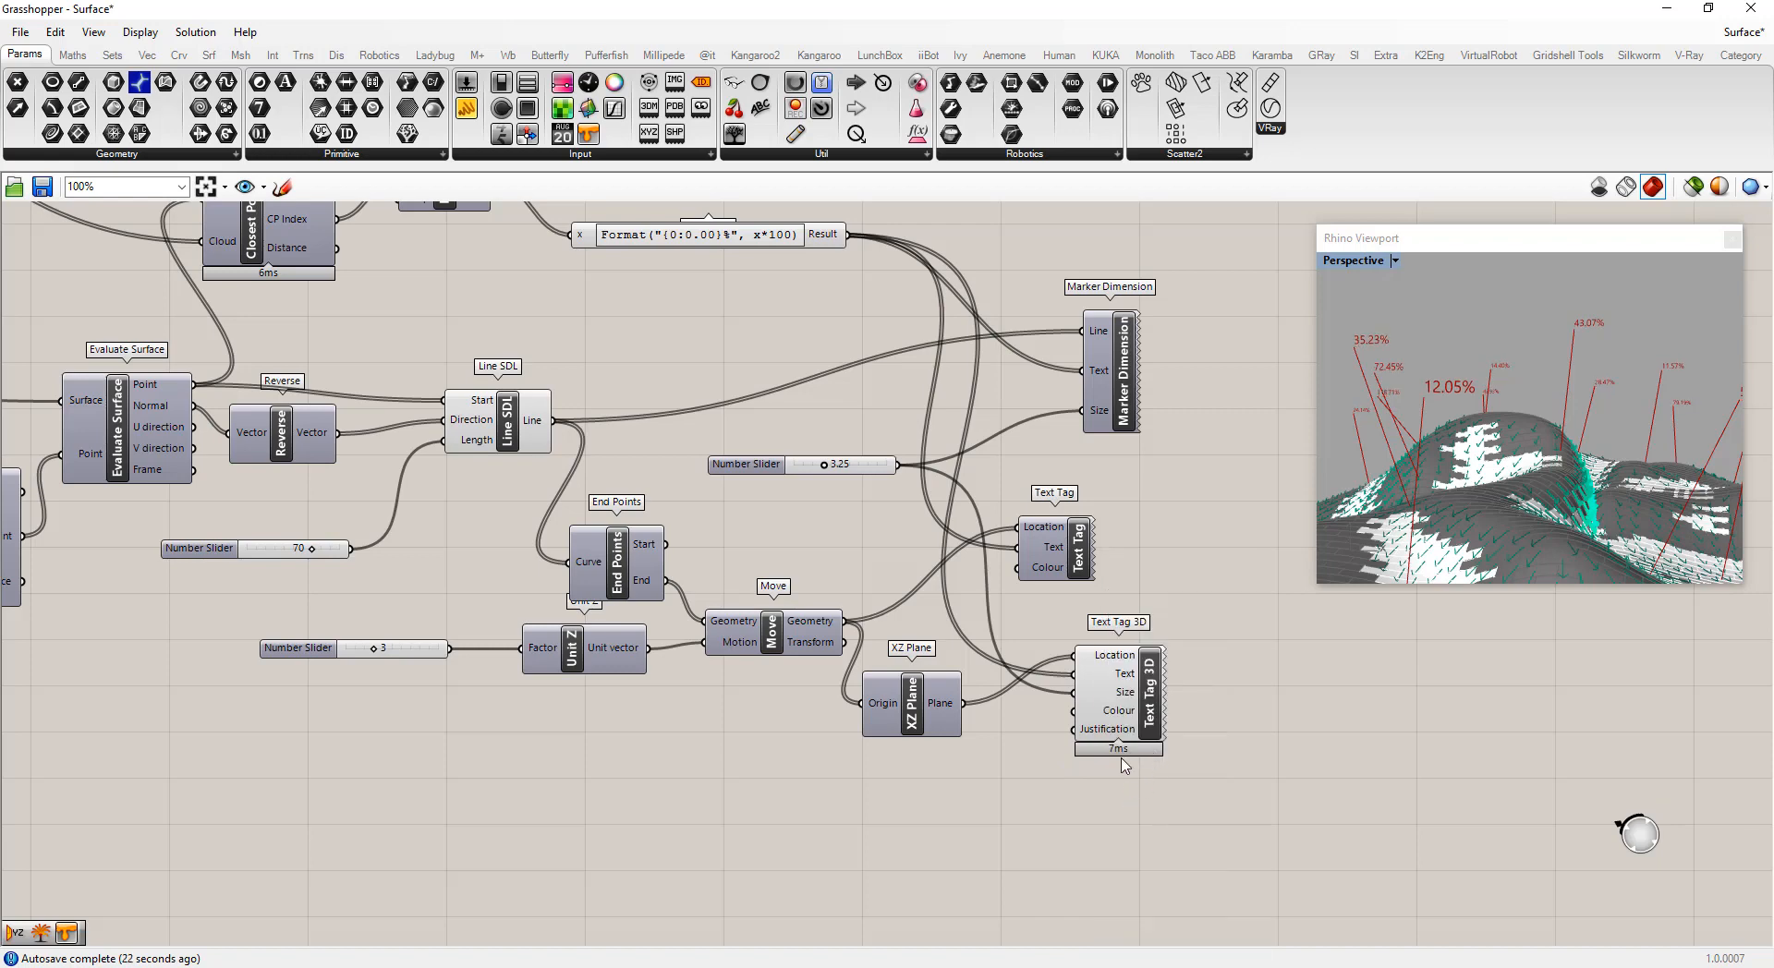
{"action": "right_click", "coordinate": [1114, 730]}
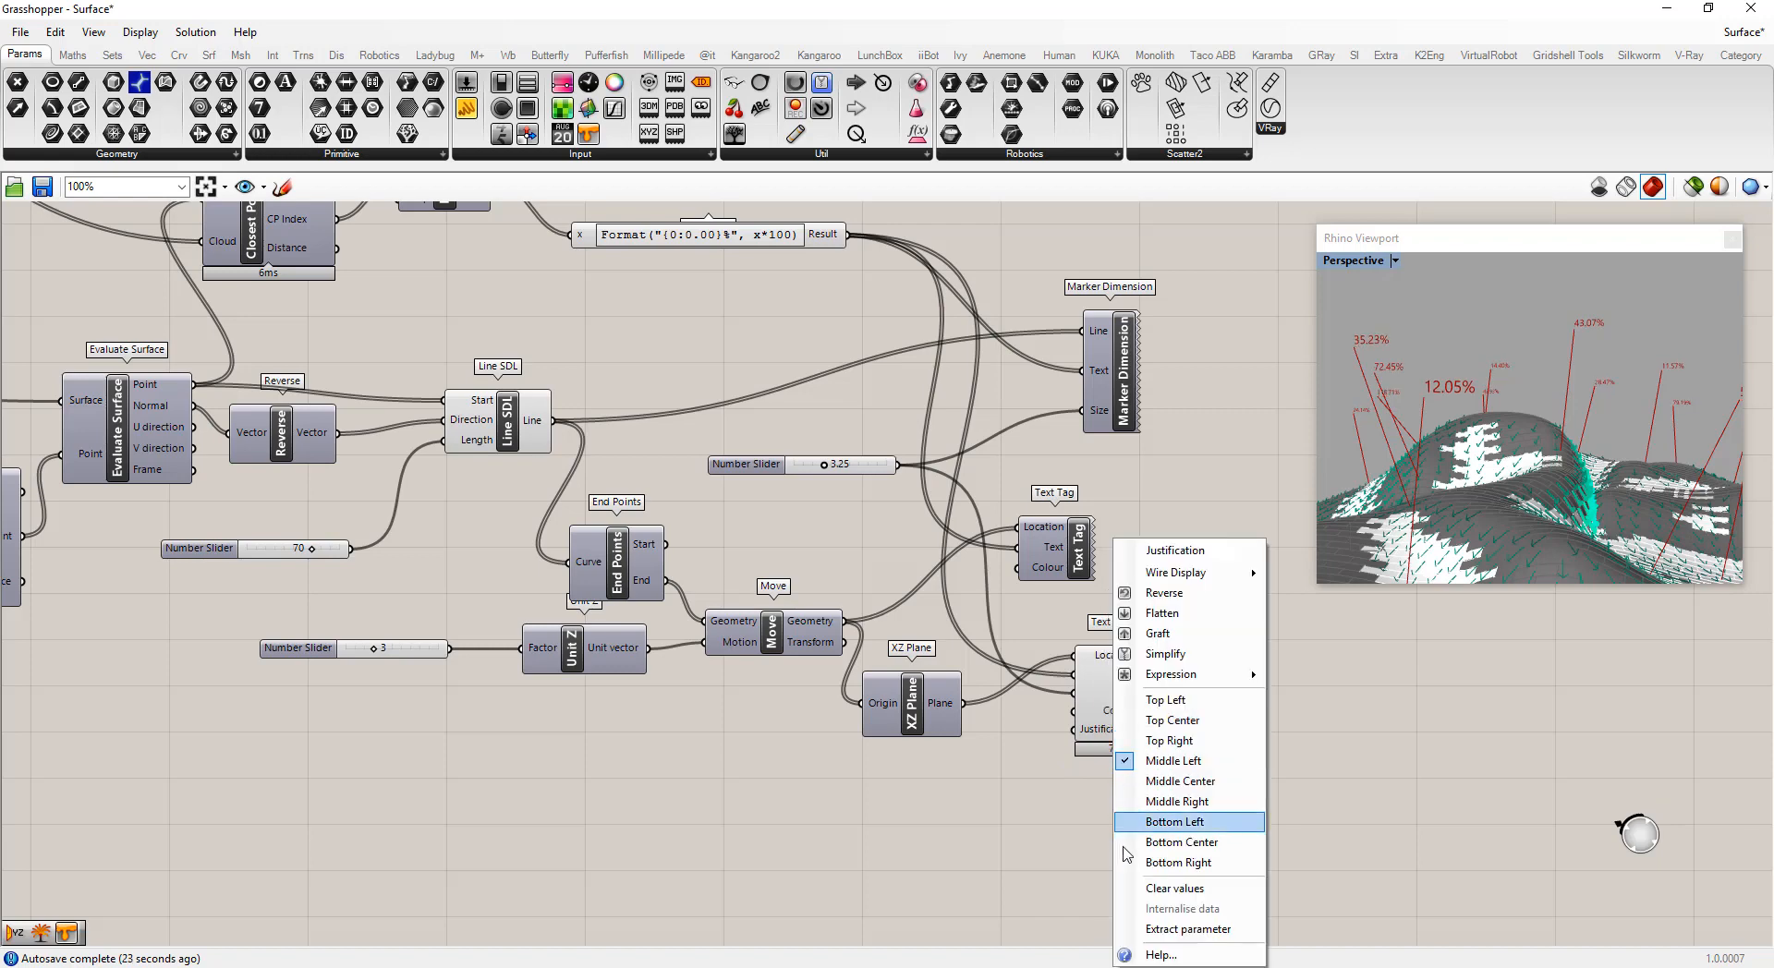
{"action": "left_click", "coordinate": [1183, 845]}
Orbit and zoom the Rhino viewport to check the repositioned text tags above the normal lines
{"action": "right_click_drag", "start_coordinate": [1455, 491], "coordinate": [1483, 453]}
{"action": "scroll", "coordinate": [1528, 366], "scroll_direction": "down", "scroll_amount": 10}
{"action": "scroll", "coordinate": [1517, 431], "scroll_direction": "up", "scroll_amount": 6}
{"action": "scroll", "coordinate": [1495, 431], "scroll_direction": "up", "scroll_amount": 5}
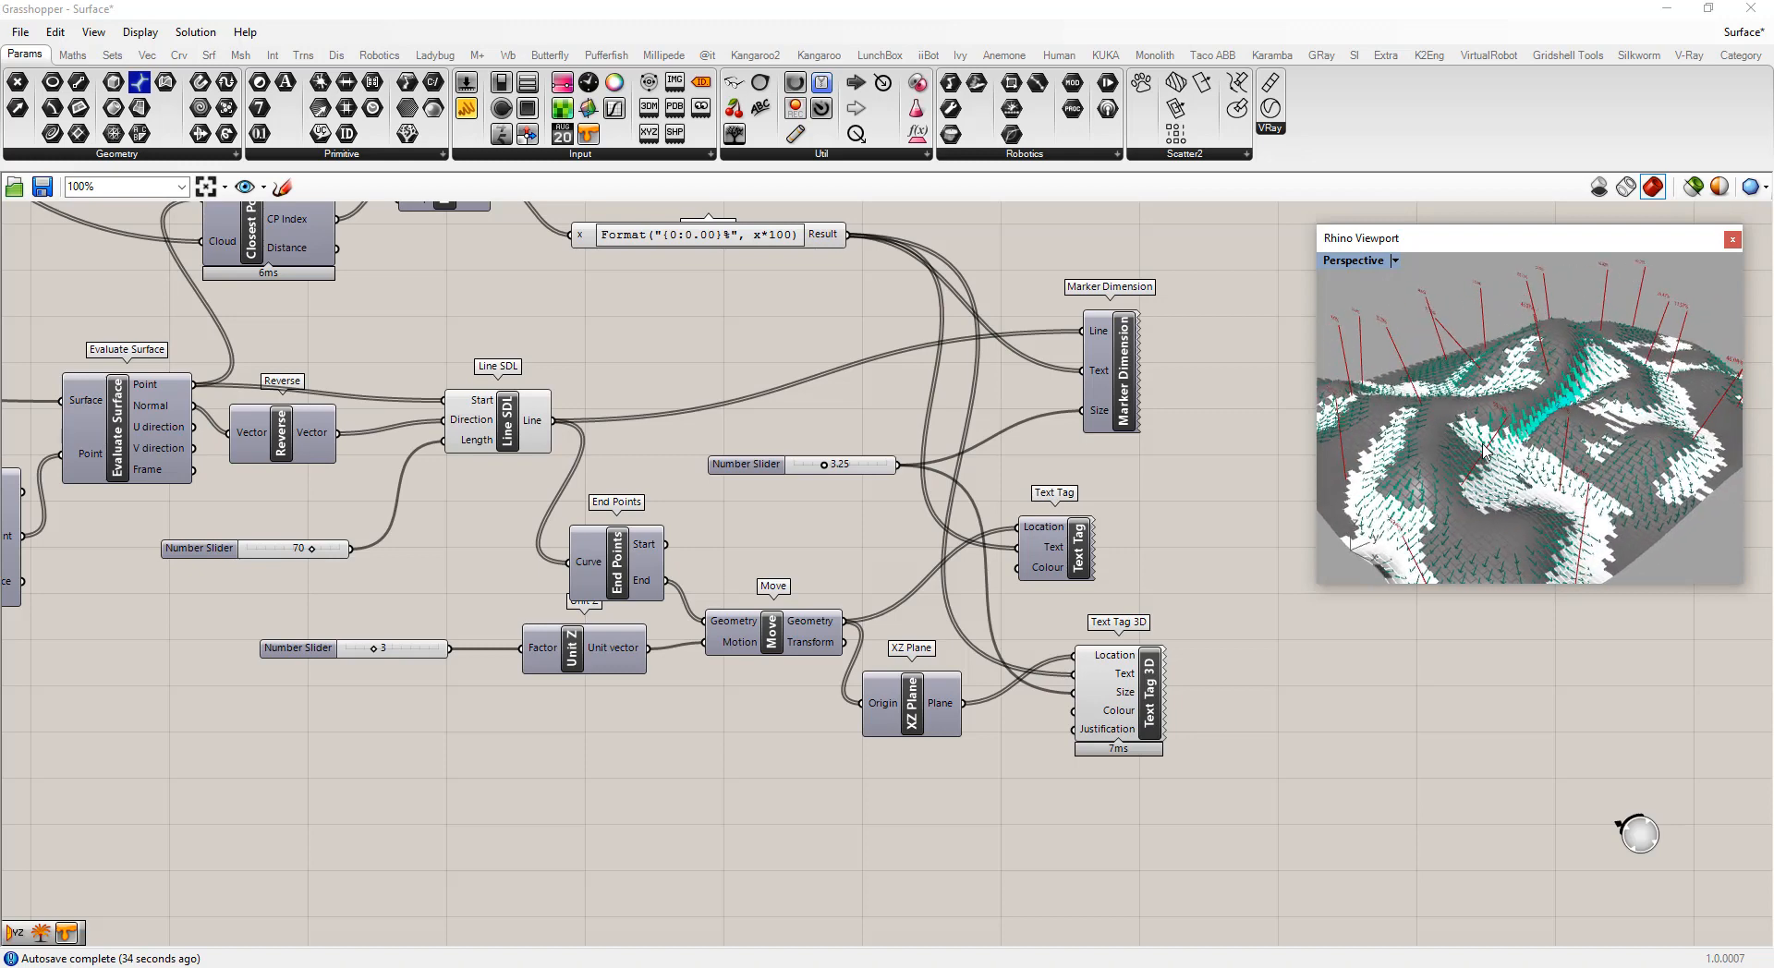
{"action": "scroll", "coordinate": [1499, 487], "scroll_direction": "down", "scroll_amount": 5}
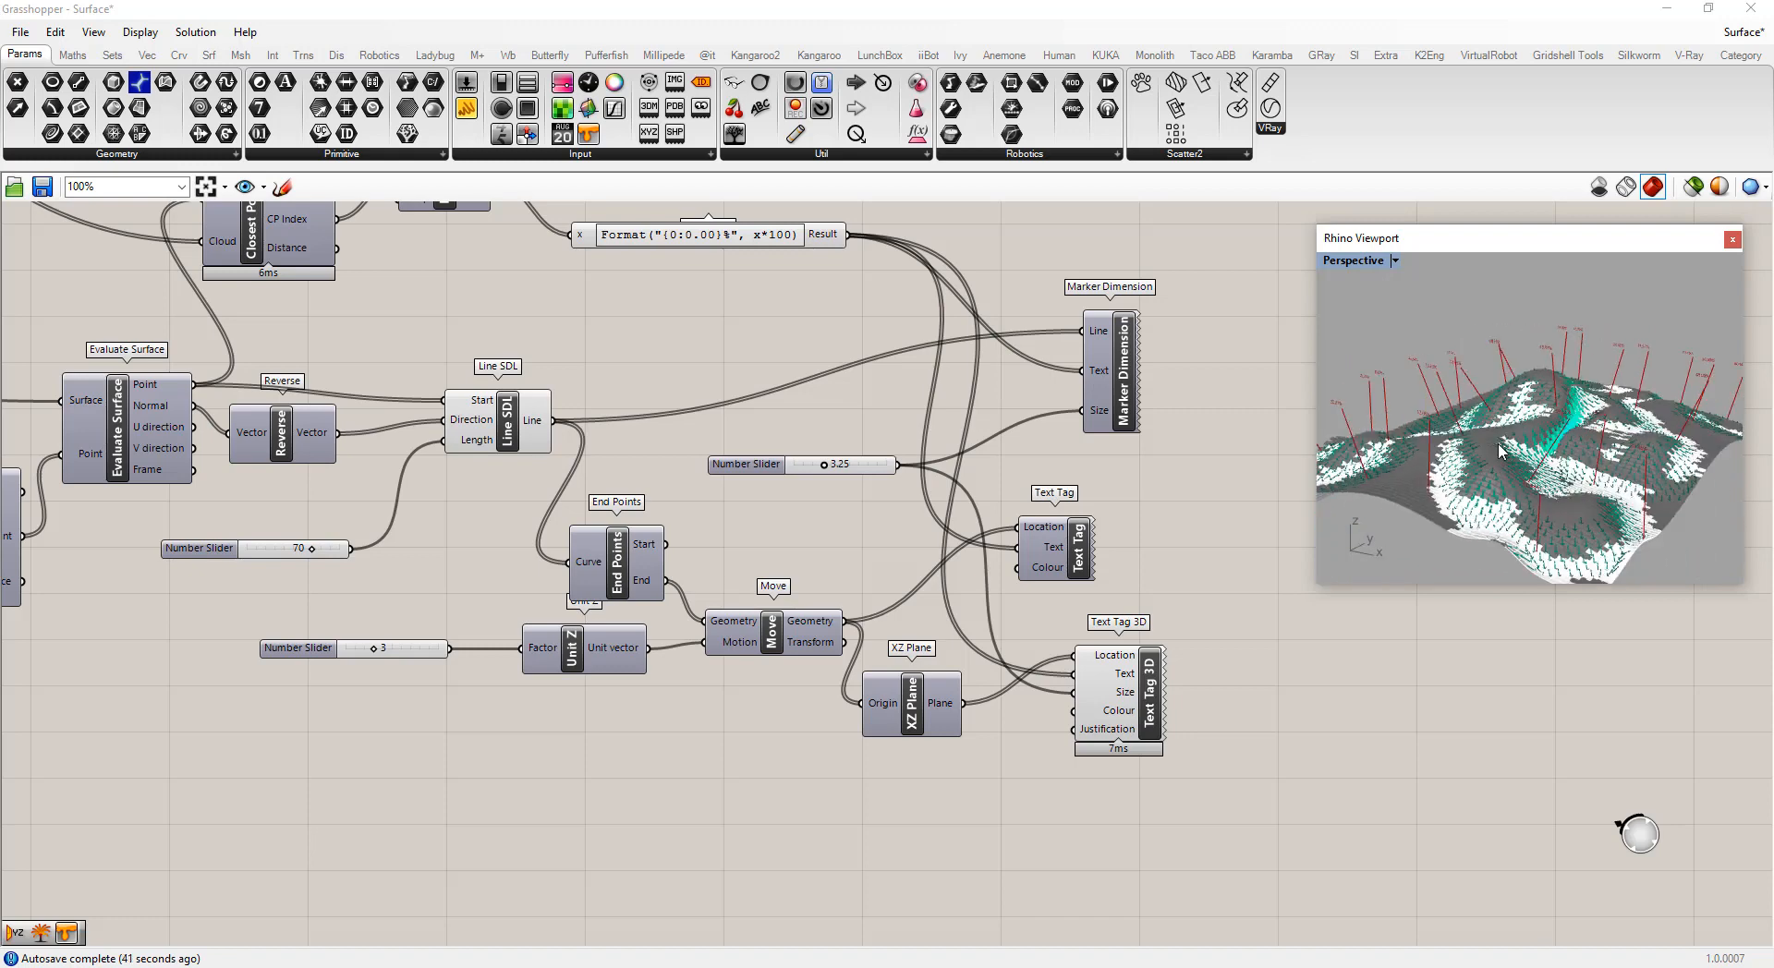
{"action": "right_click_drag", "start_coordinate": [1515, 452], "coordinate": [1571, 456]}
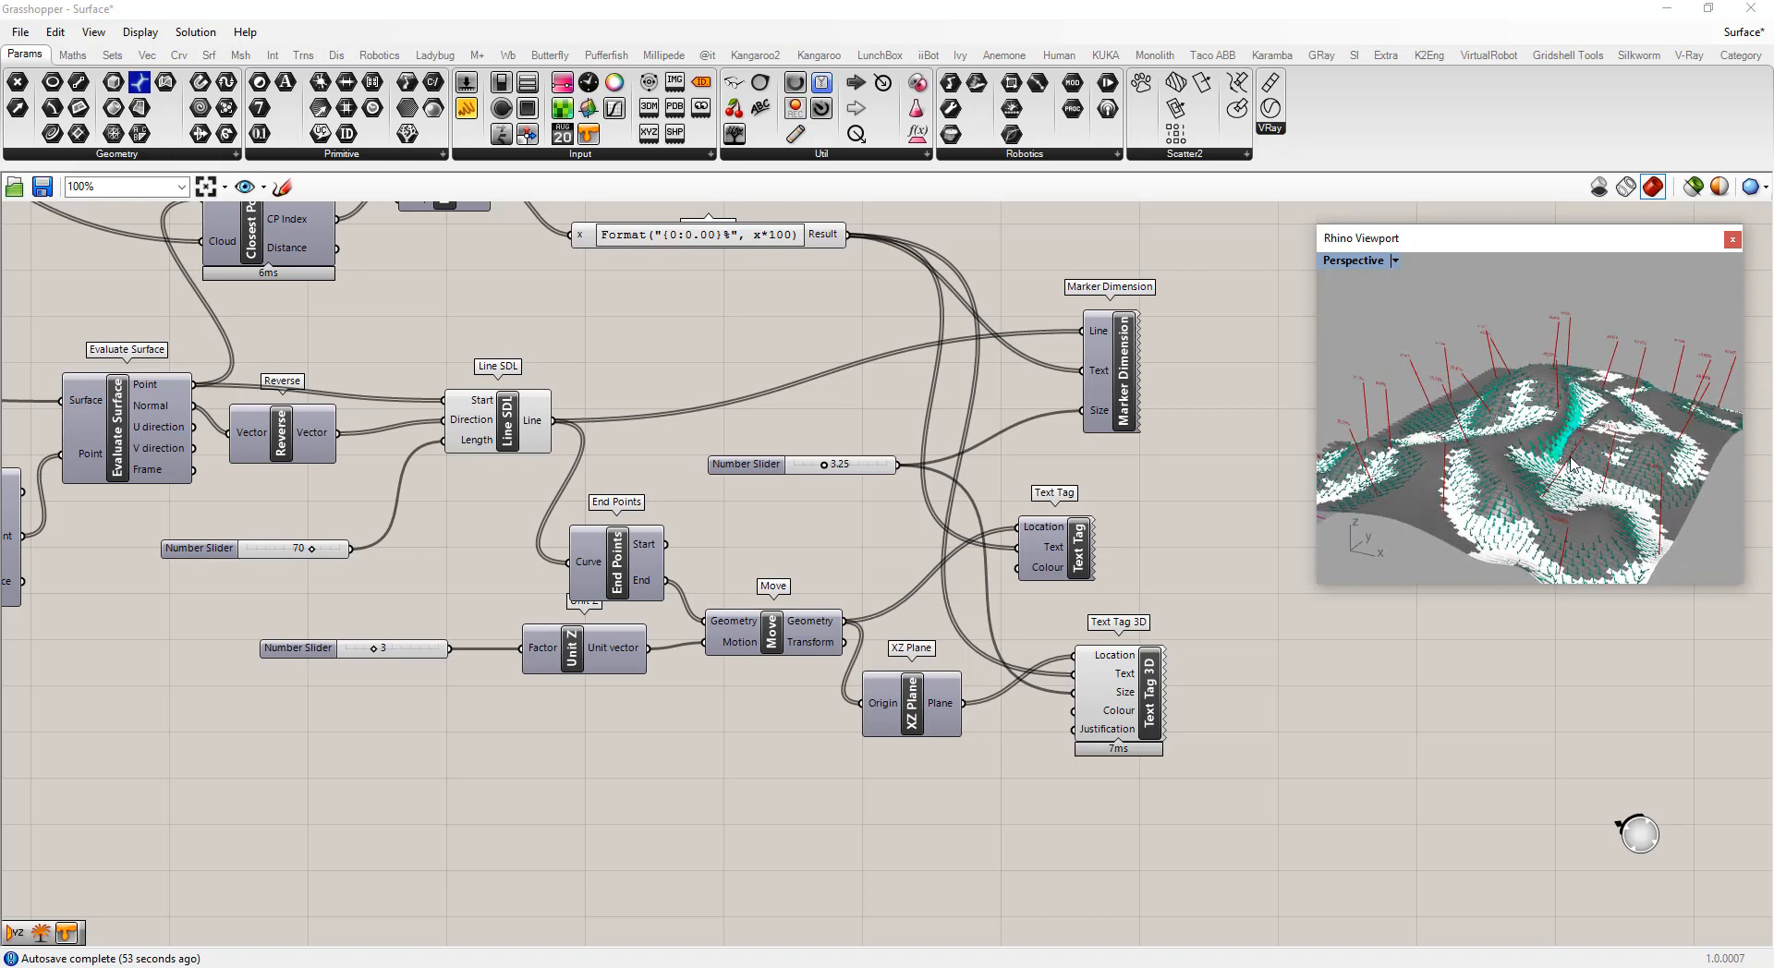